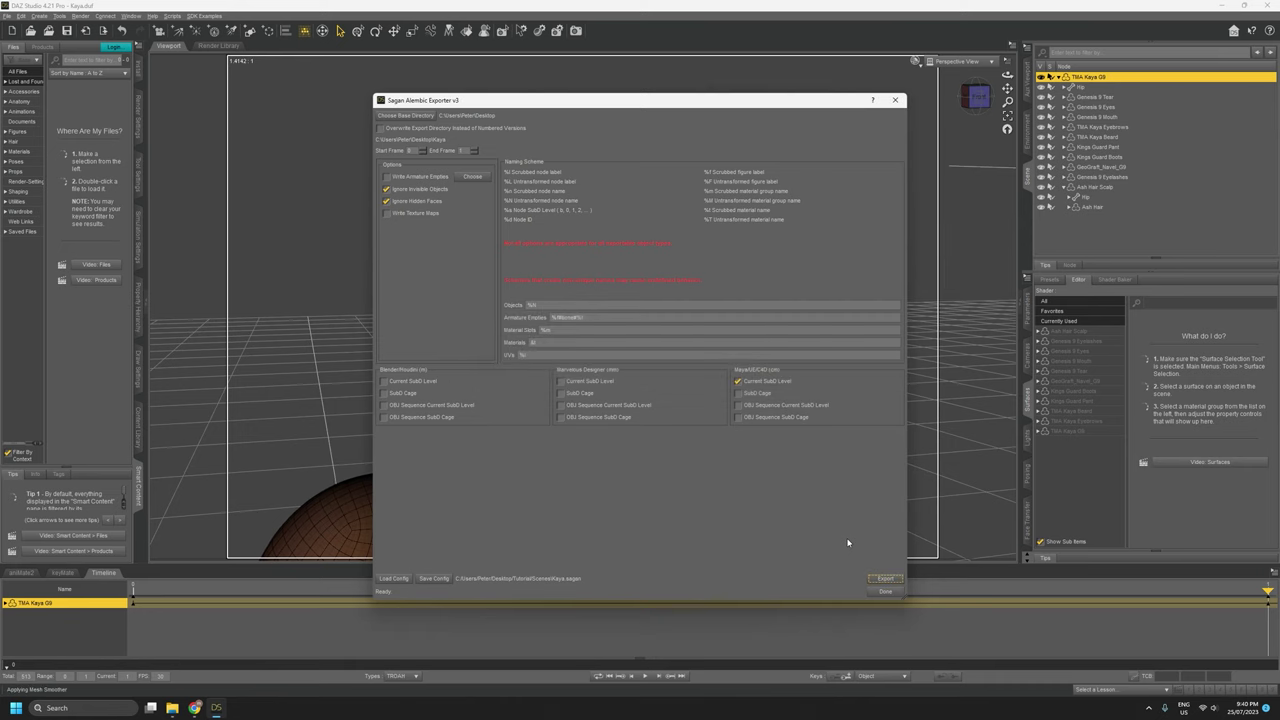
Close the Sagan Alembic Exporter and quit DAZ Studio.
click(885, 591)
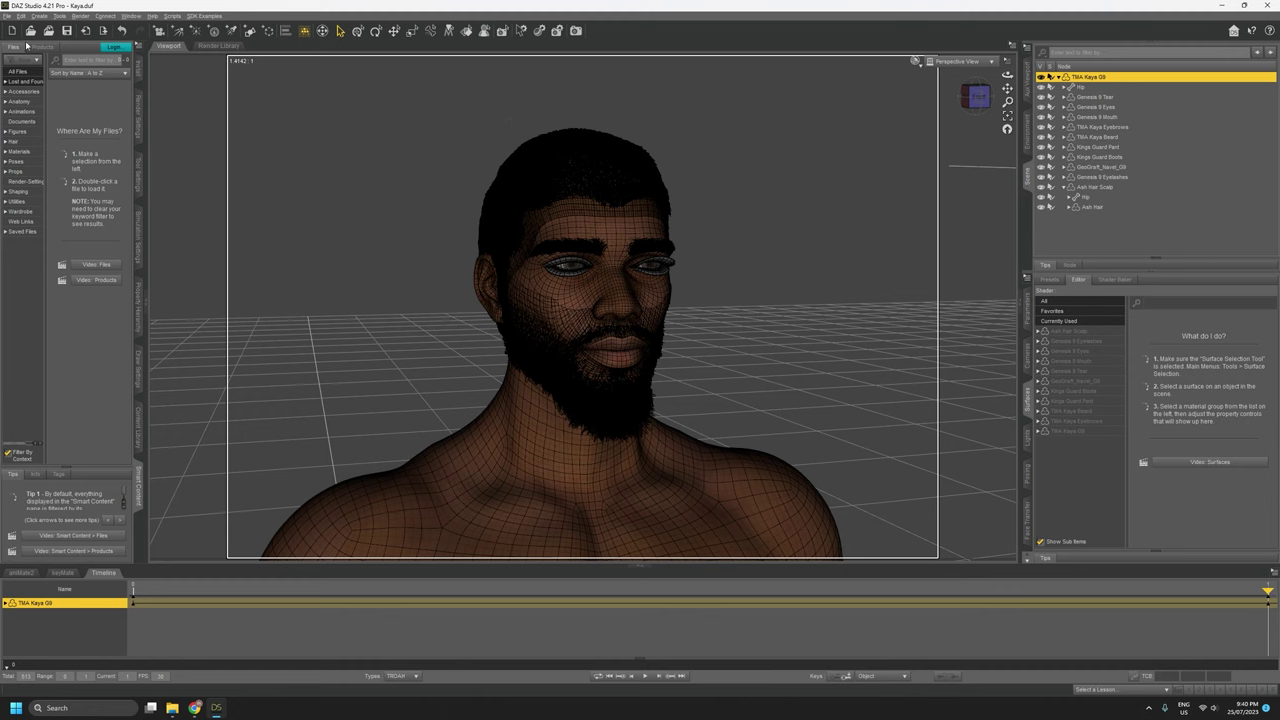
click(1268, 5)
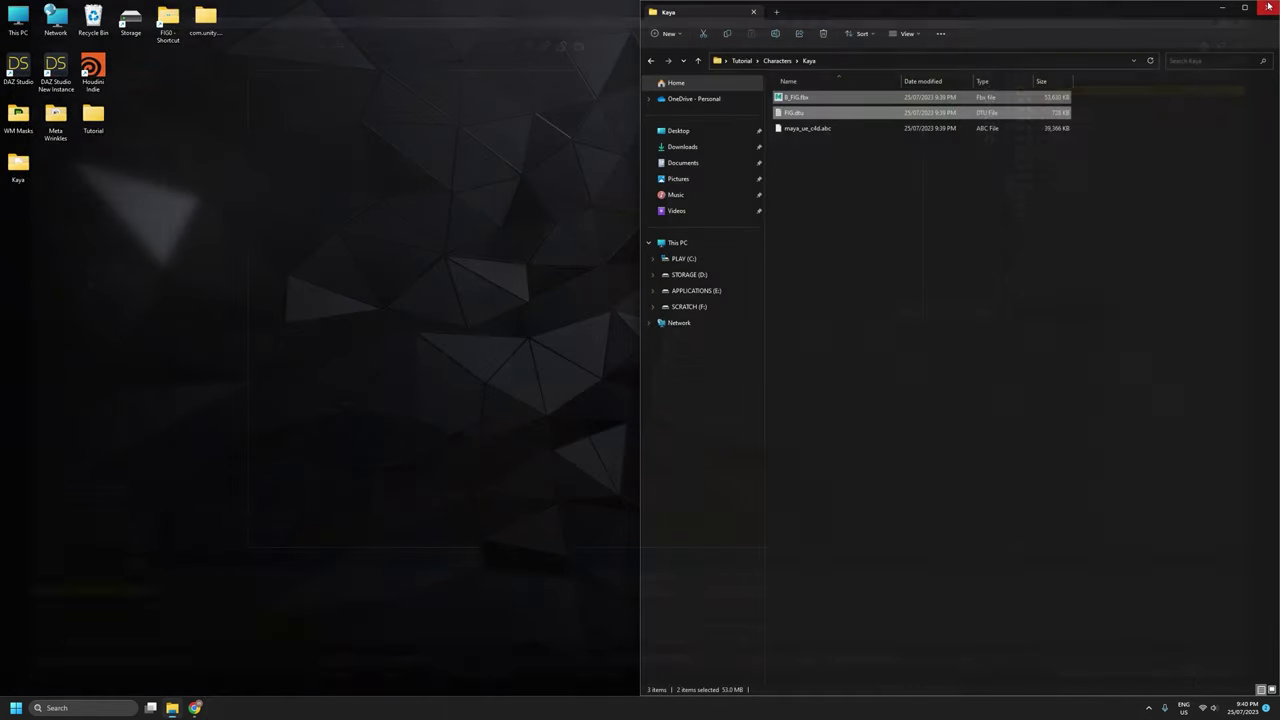
Rename the exported maya_ue_c4d.abc in the desktop Kaya folder to hair.abc.
double_click(18, 168)
click(281, 224)
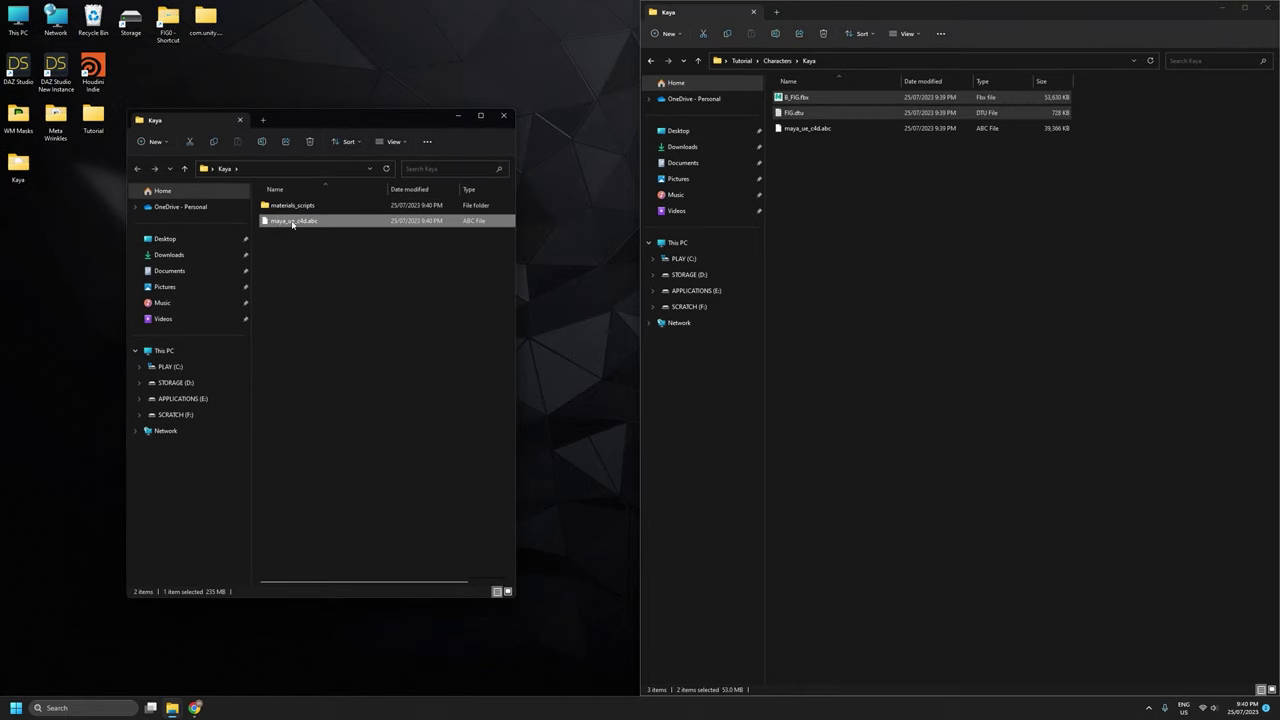
click(293, 222)
text(hair)
key(Return)
Move hair.abc into the Tutorial > Characters > Kaya folder and delete the Kaya folder from the desktop.
drag(292, 224, 921, 207)
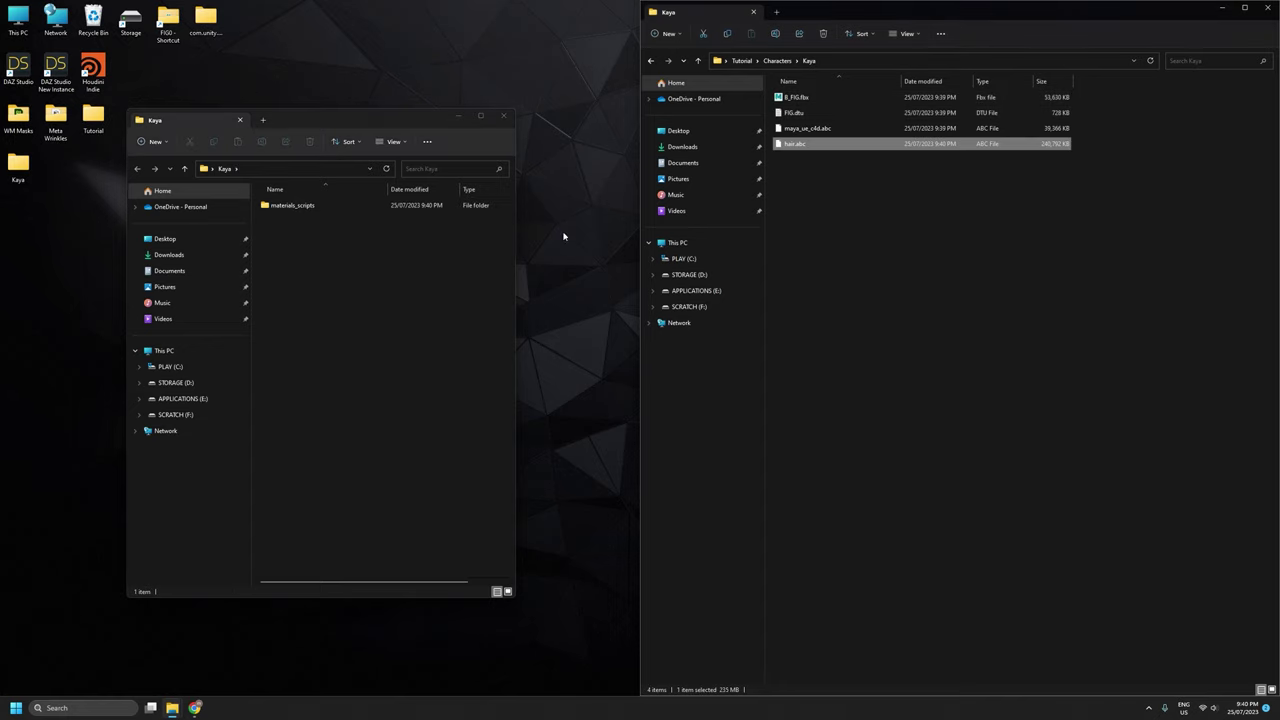
click(503, 116)
drag(18, 165, 93, 22)
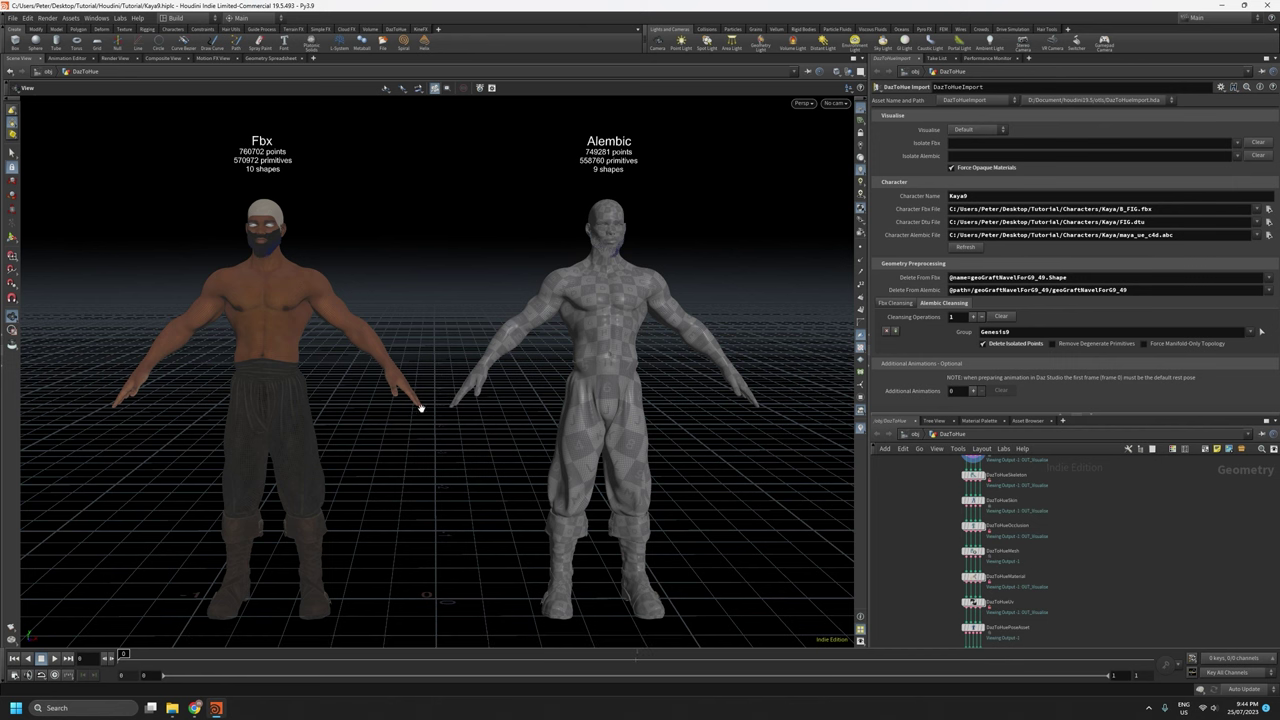
In Houdini, inspect the imported Fbx and Alembic characters side by side along with the DazToHue node chain.
scroll(420, 471, up, 3)
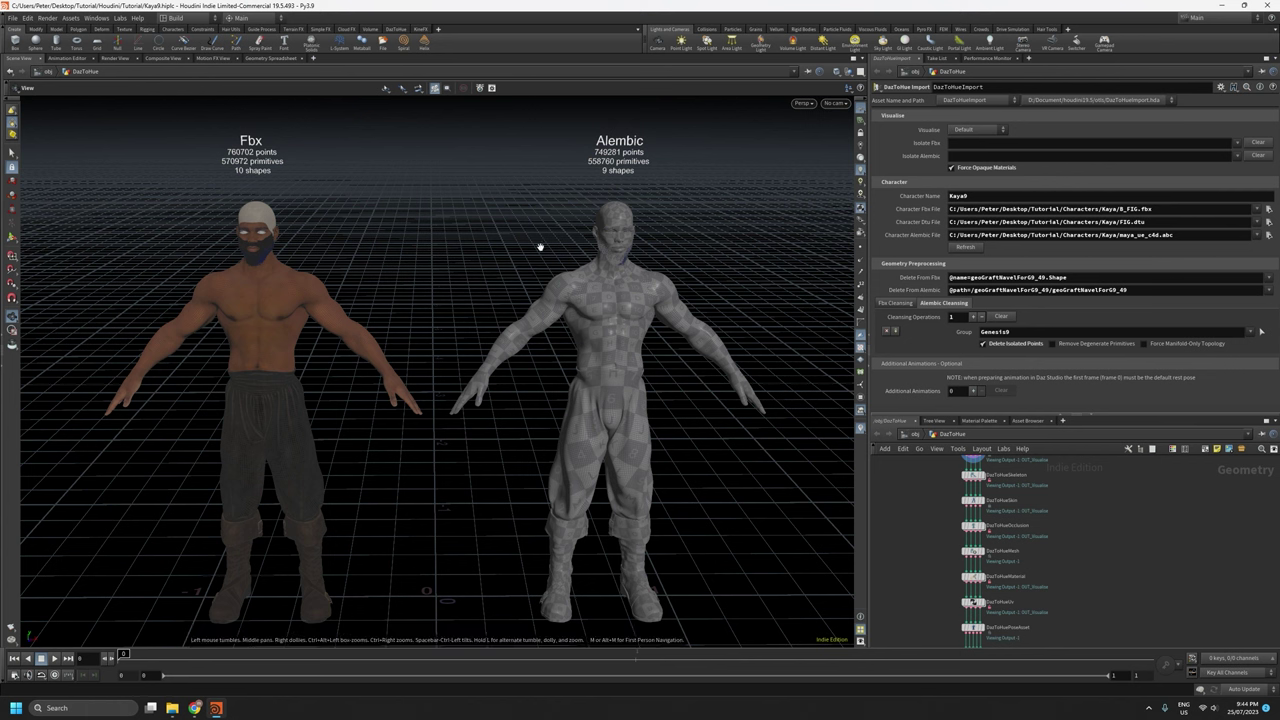
drag(377, 258, 377, 246)
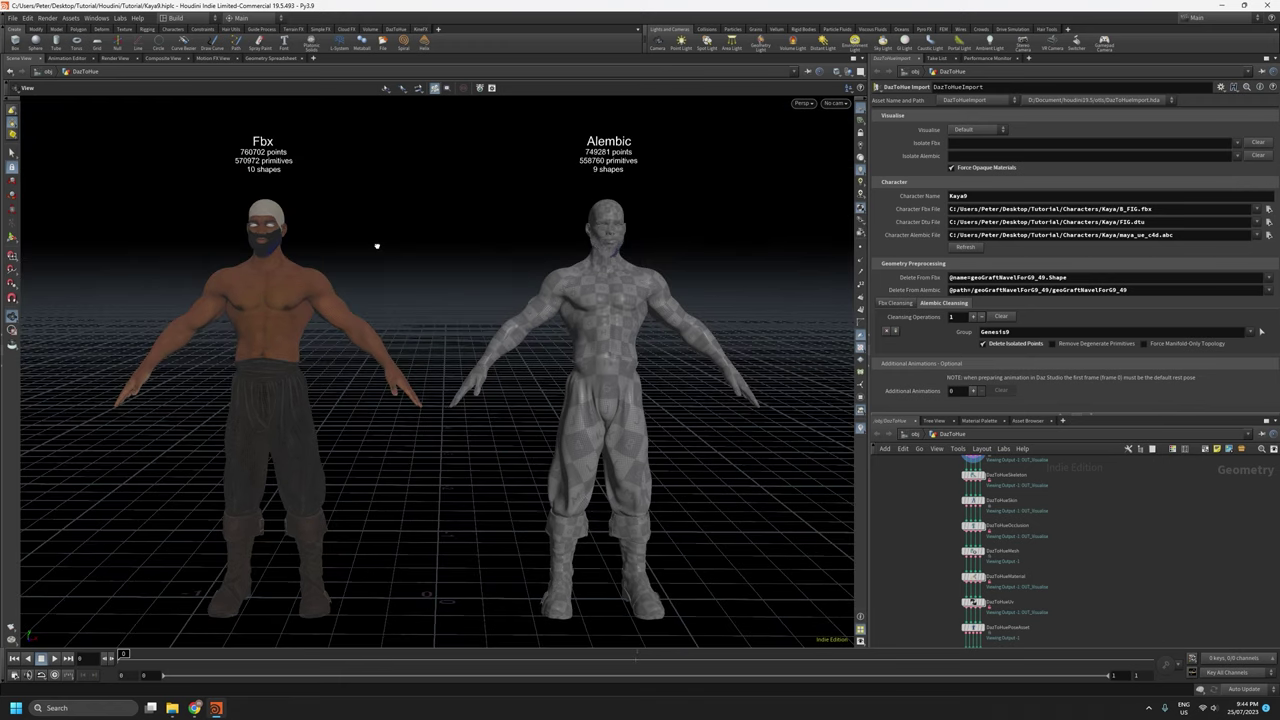
scroll(378, 244, down, 1)
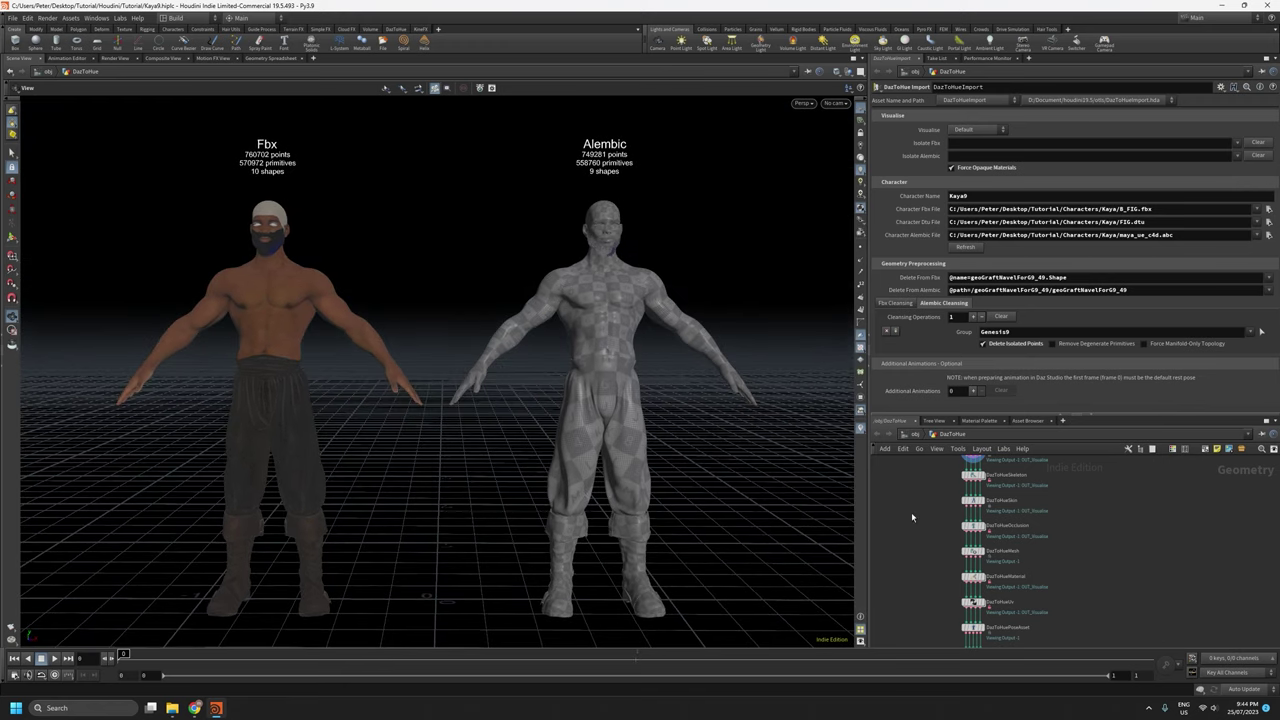
scroll(465, 430, down, 1)
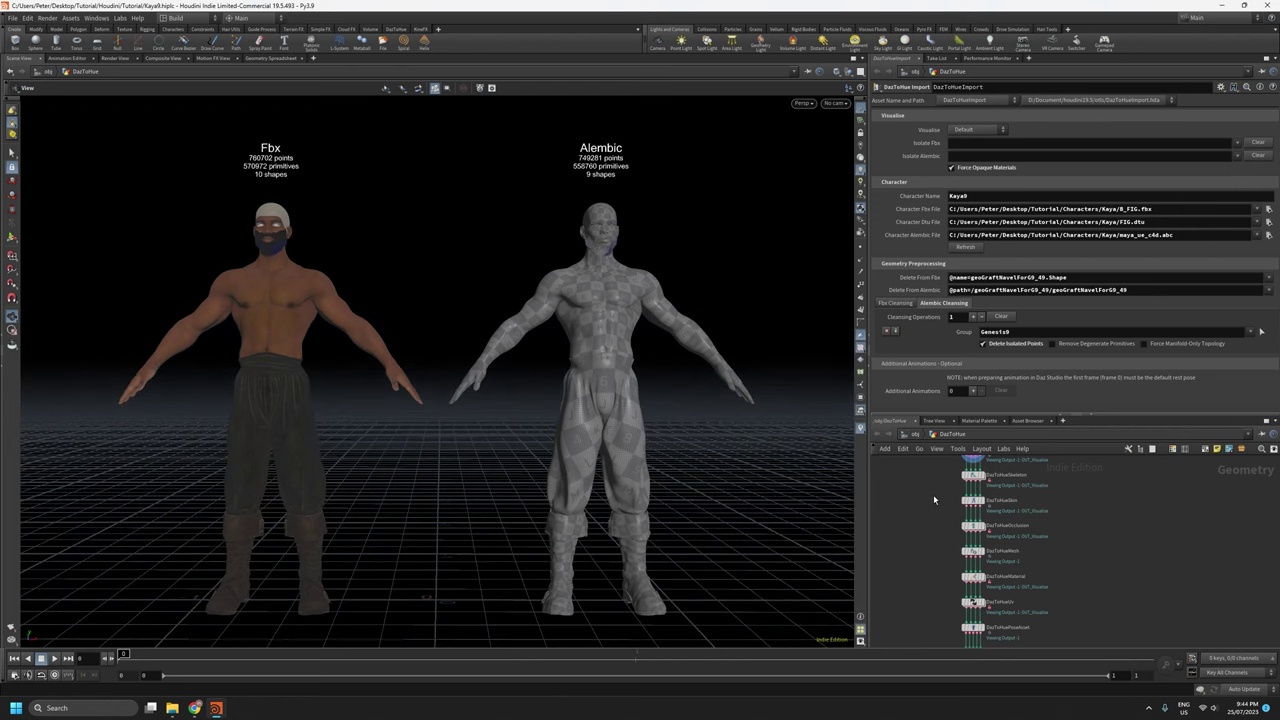
scroll(972, 588, down, 3)
scroll(964, 551, up, 3)
drag(443, 313, 440, 285)
right_drag(440, 286, 443, 346)
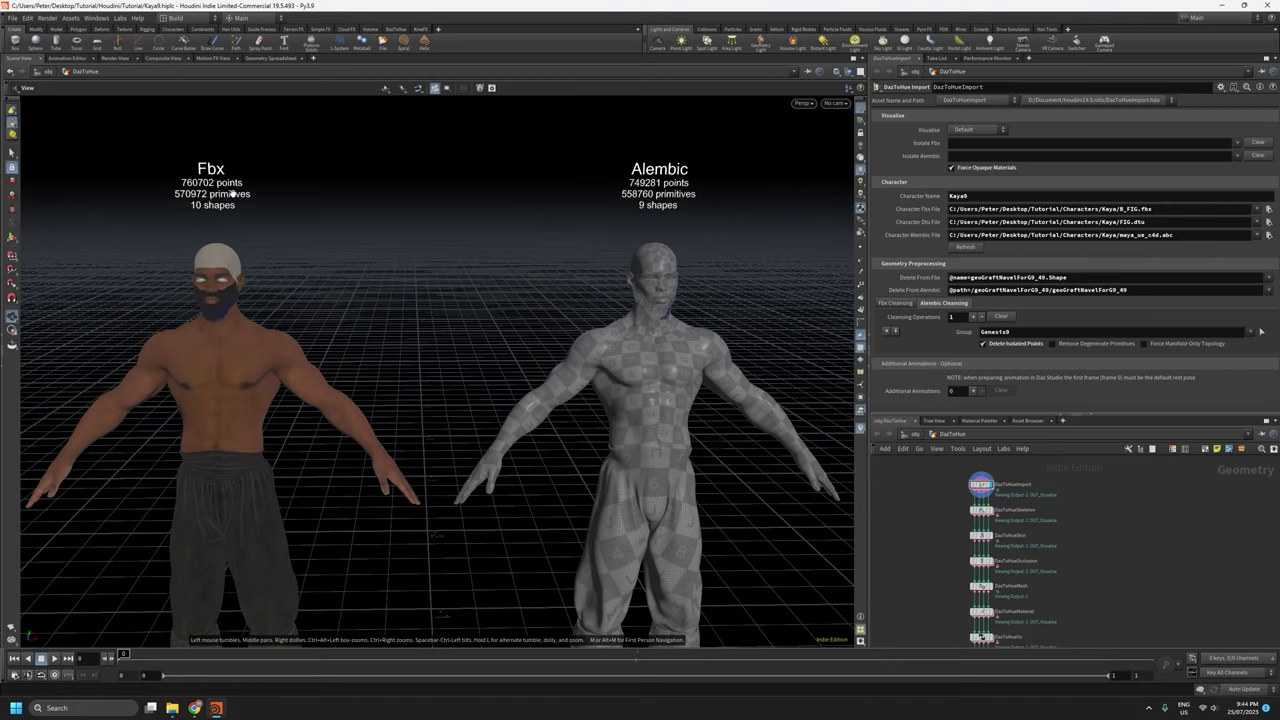
Add the Ash Hair Scalp_15009.Shape to the DazToHueImport node's Delete From Fbx group.
drag(288, 256, 348, 269)
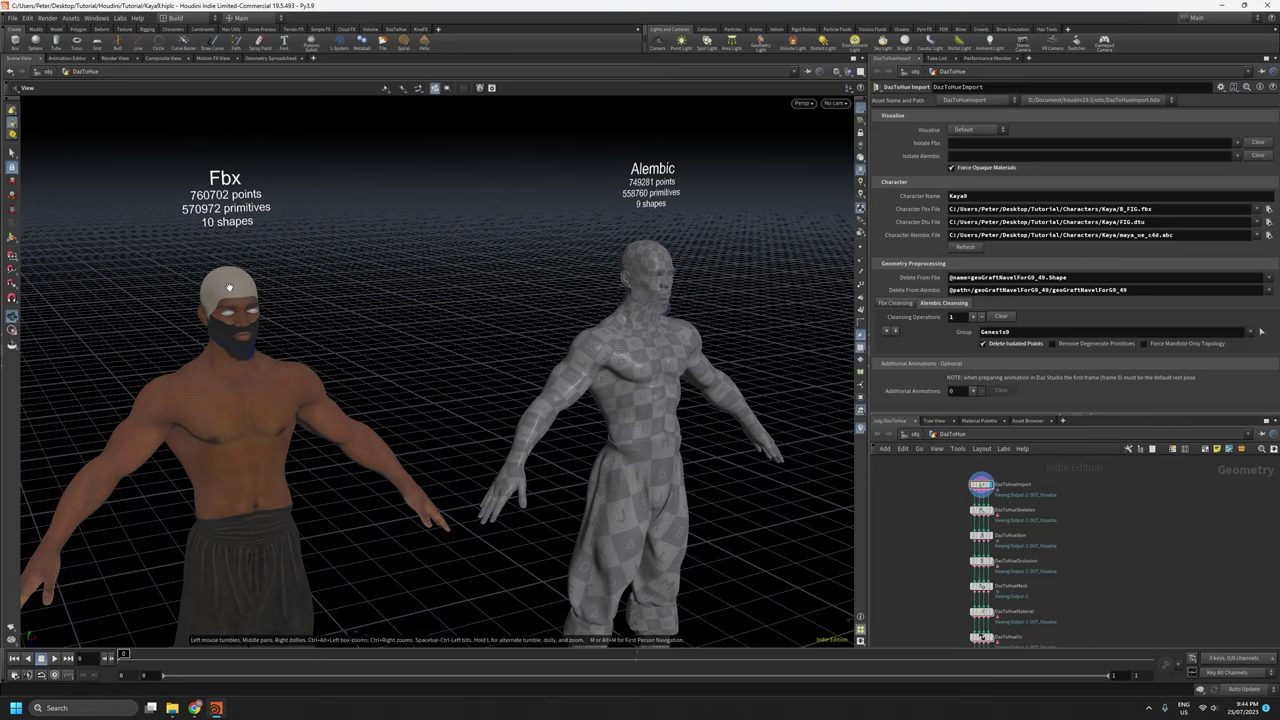
right_drag(216, 289, 274, 257)
drag(274, 257, 385, 276)
right_drag(283, 294, 391, 460)
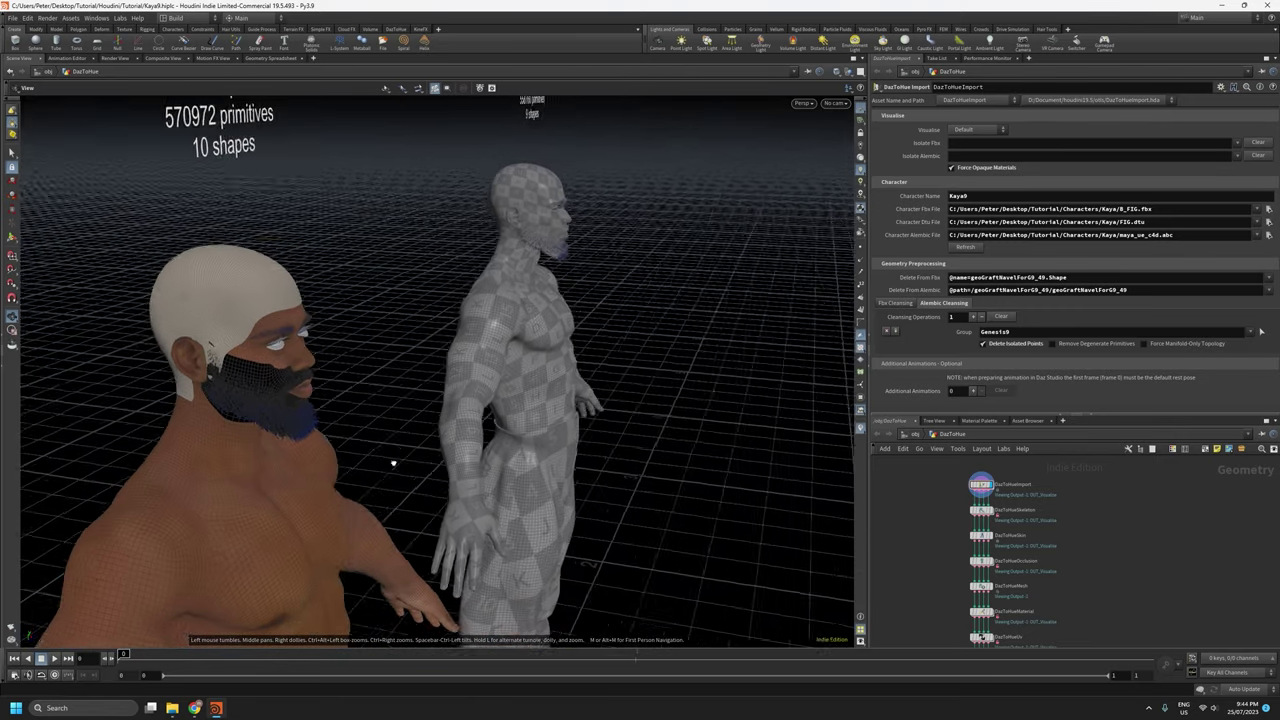
drag(391, 460, 290, 457)
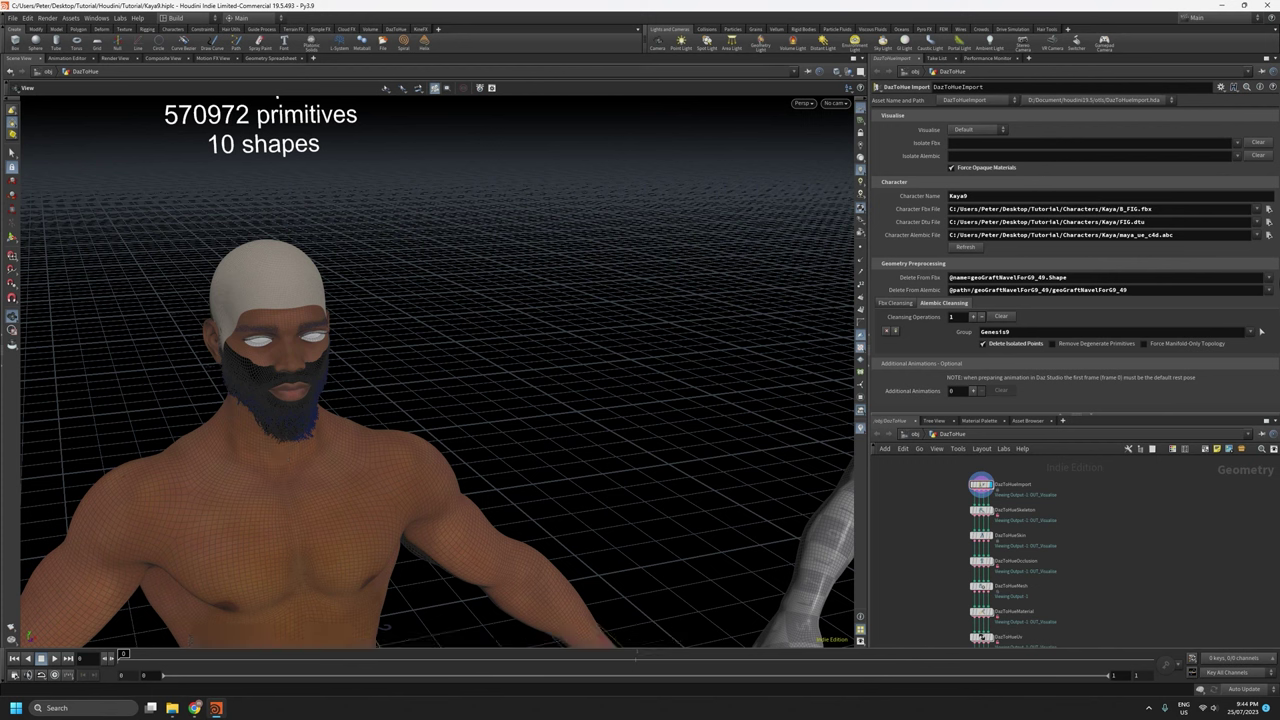
click(1269, 281)
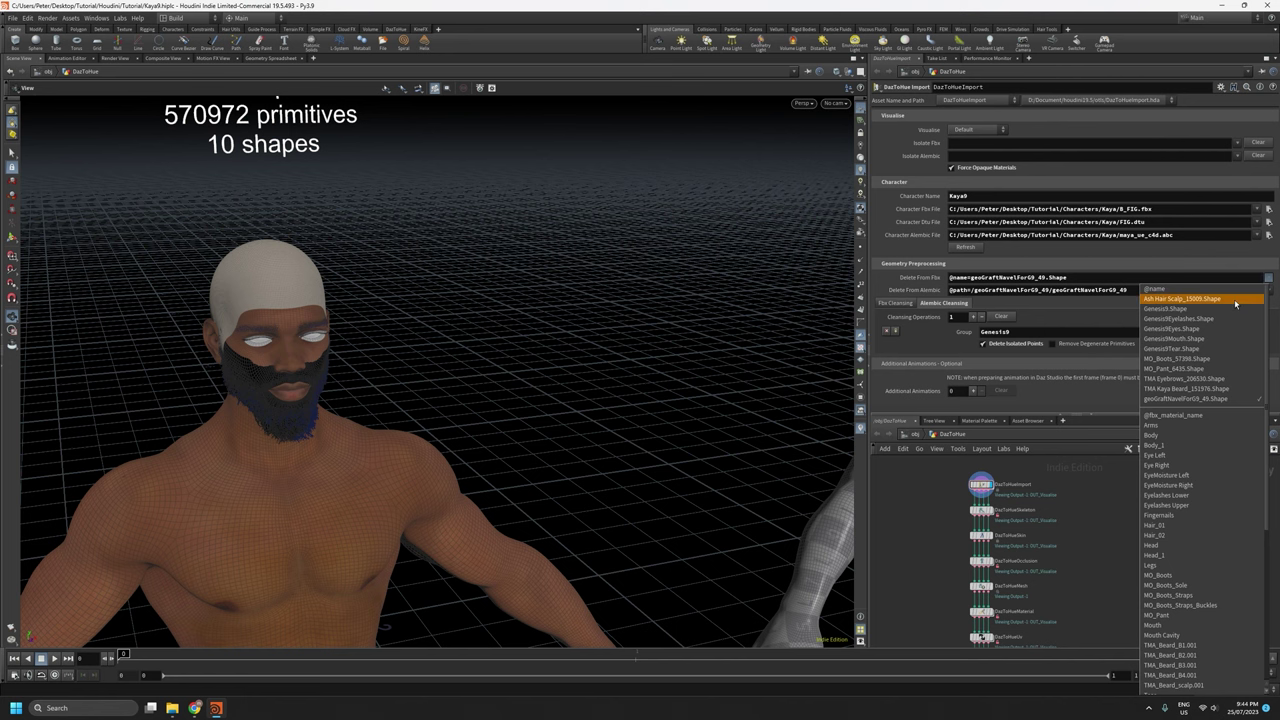
click(1156, 300)
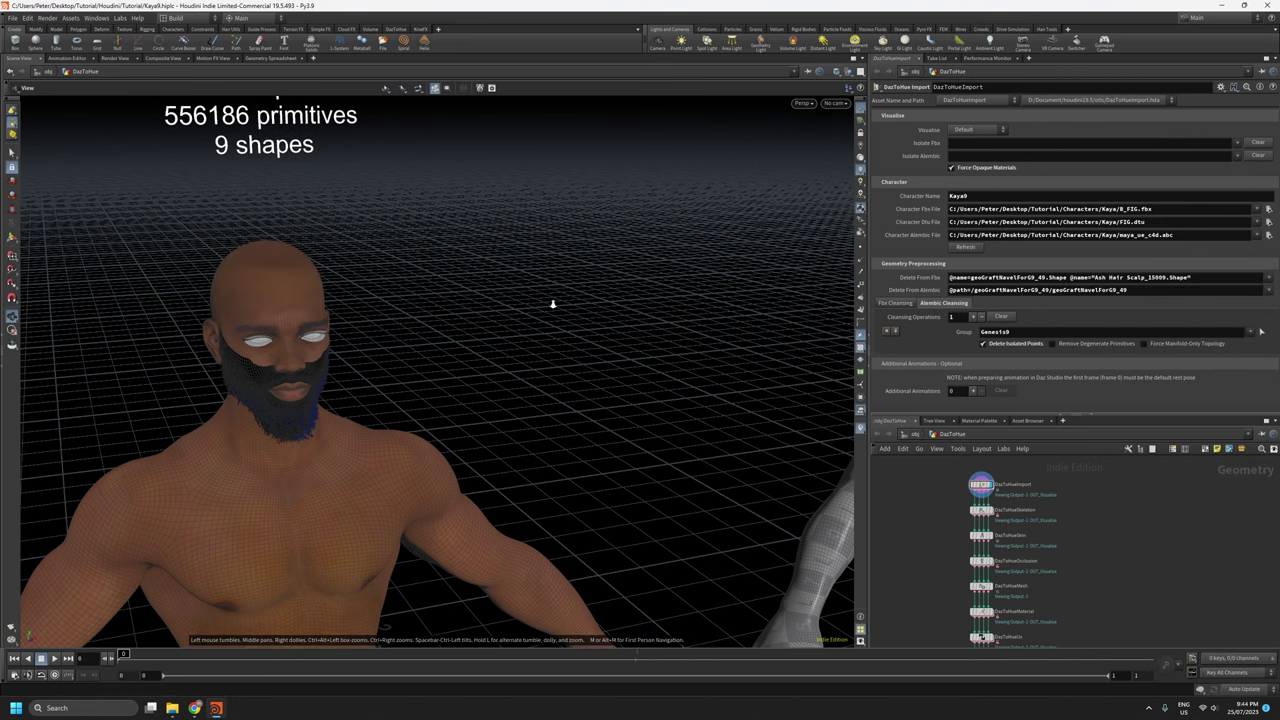
Compare the point, primitive and shape counts of the Fbx and Alembic characters.
right_drag(546, 289, 646, 543)
middle_drag(646, 543, 483, 446)
right_drag(483, 446, 525, 525)
drag(525, 525, 505, 519)
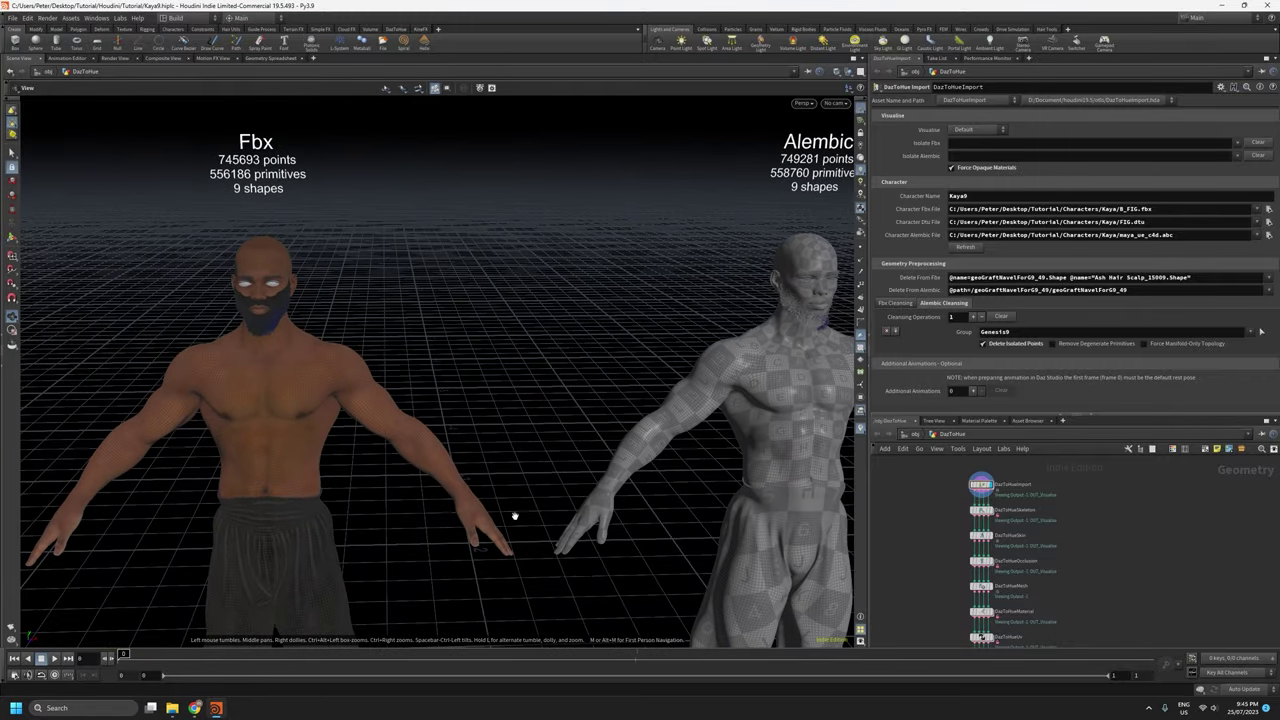
middle_drag(505, 519, 449, 497)
right_drag(449, 497, 482, 526)
middle_drag(482, 525, 520, 535)
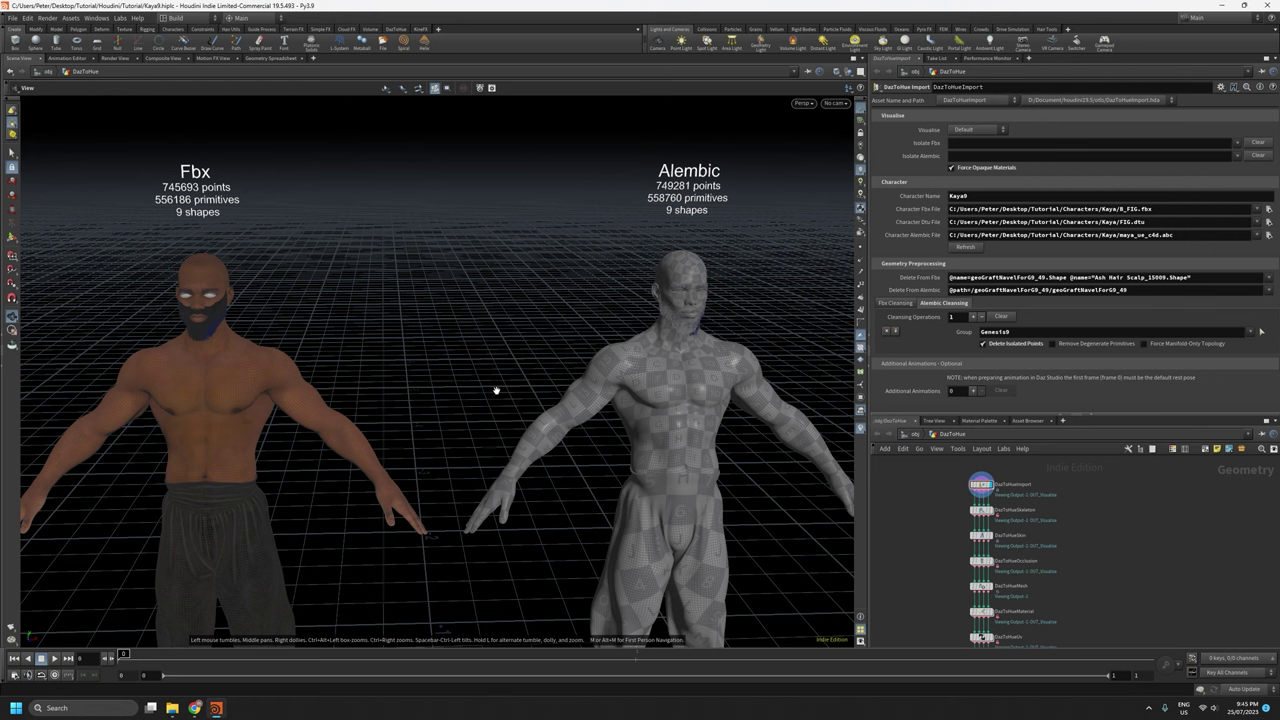
right_drag(497, 389, 503, 477)
middle_drag(504, 477, 512, 422)
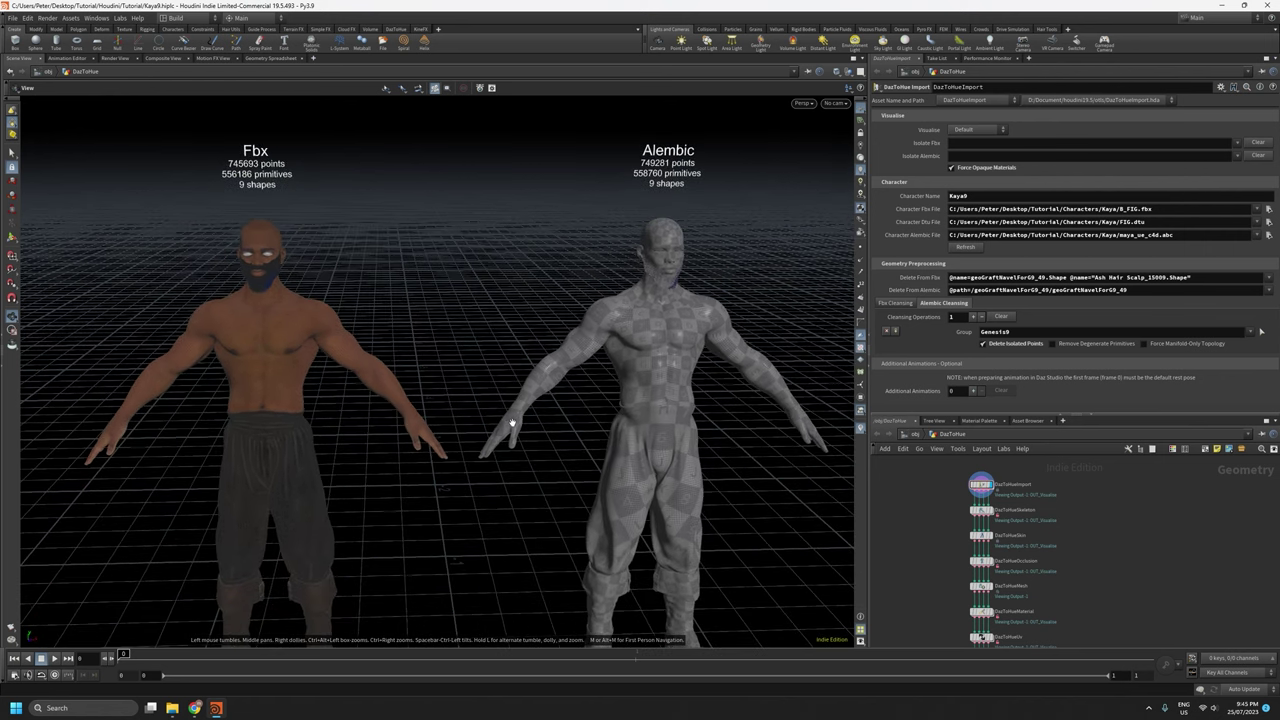
mouse_move(506, 410)
mouse_down()
mouse_move(514, 380)
mouse_move(501, 385)
mouse_up()
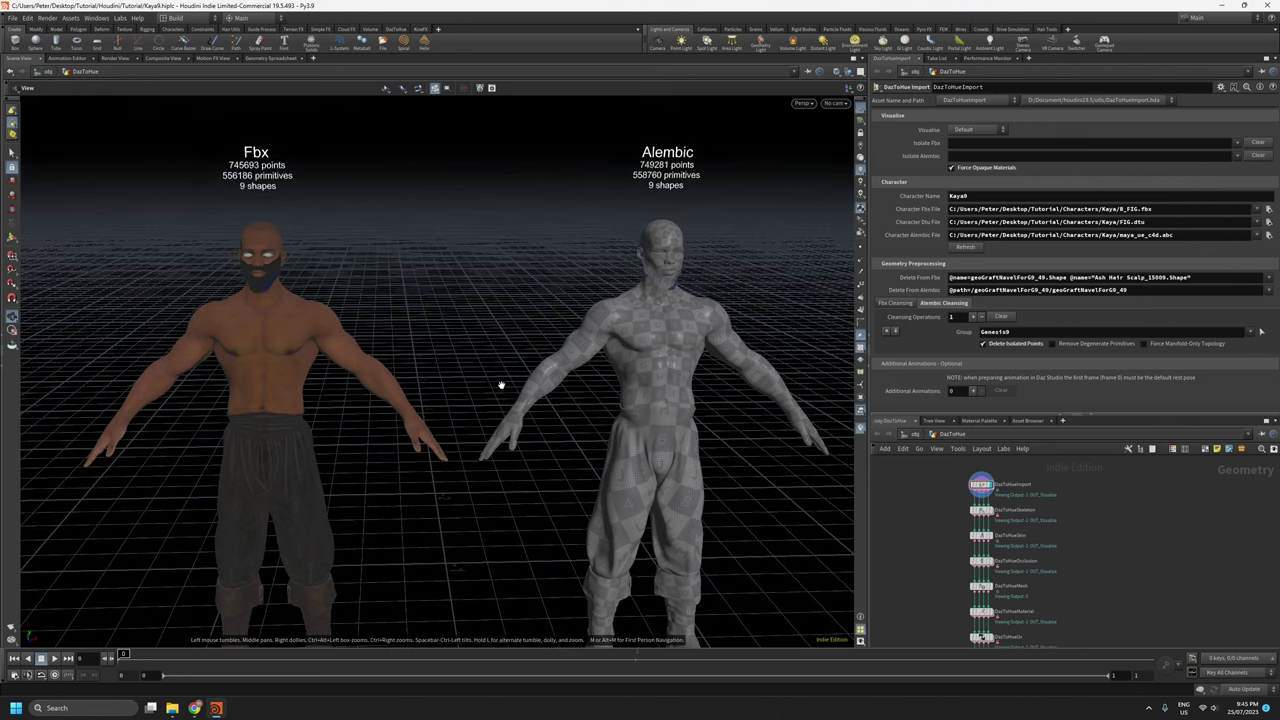
scroll(474, 350, up, 2)
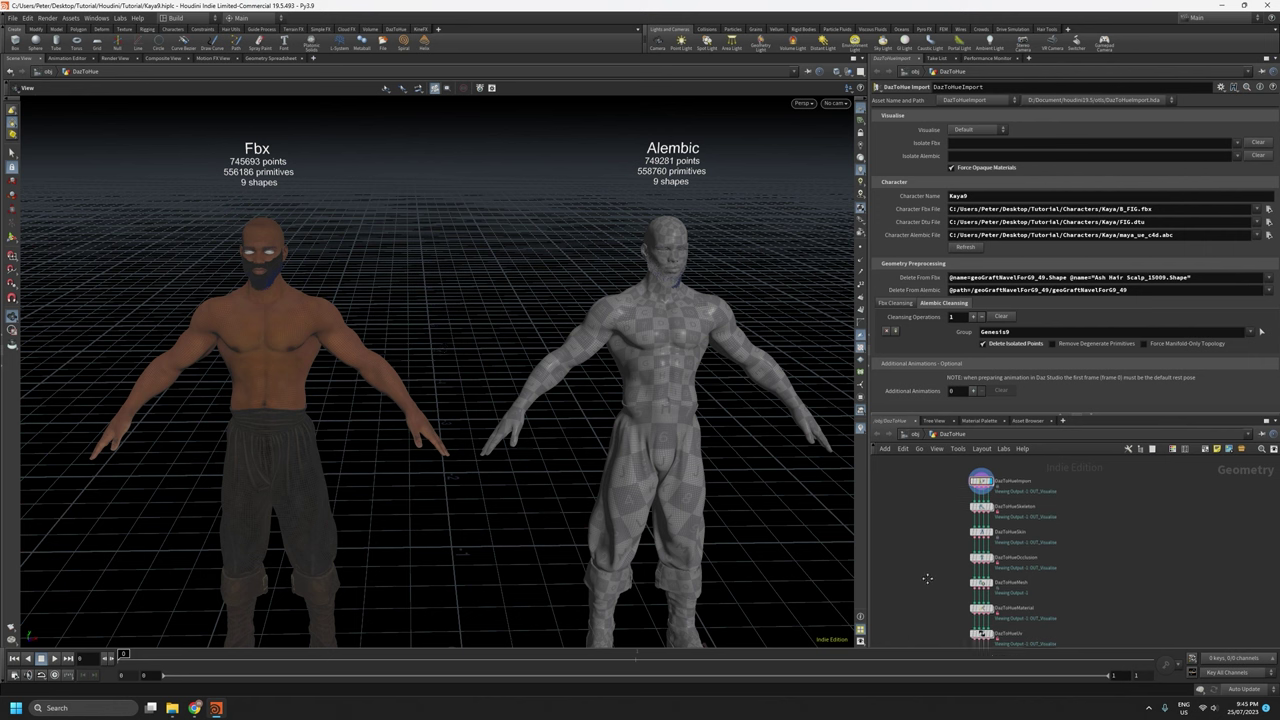
scroll(928, 565, down, 3)
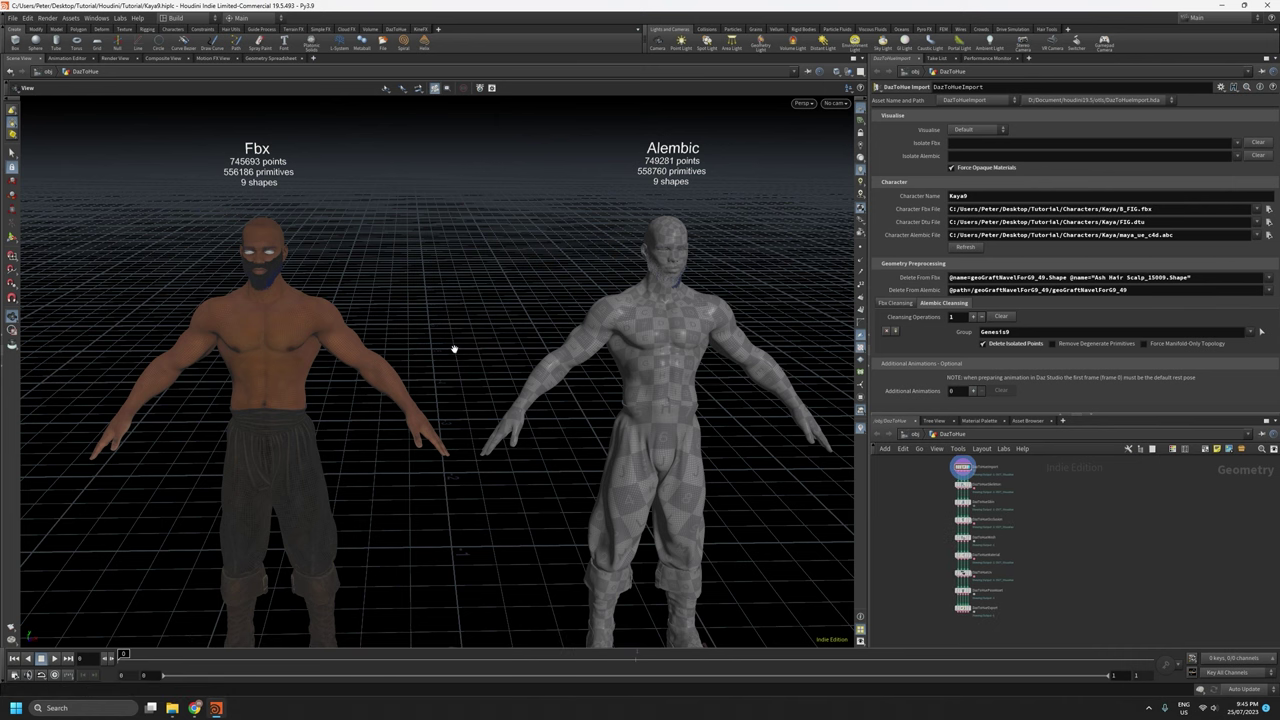
mouse_move(454, 349)
mouse_down()
mouse_move(497, 343)
mouse_move(478, 348)
mouse_up()
right_drag(225, 287, 398, 517)
drag(398, 517, 372, 480)
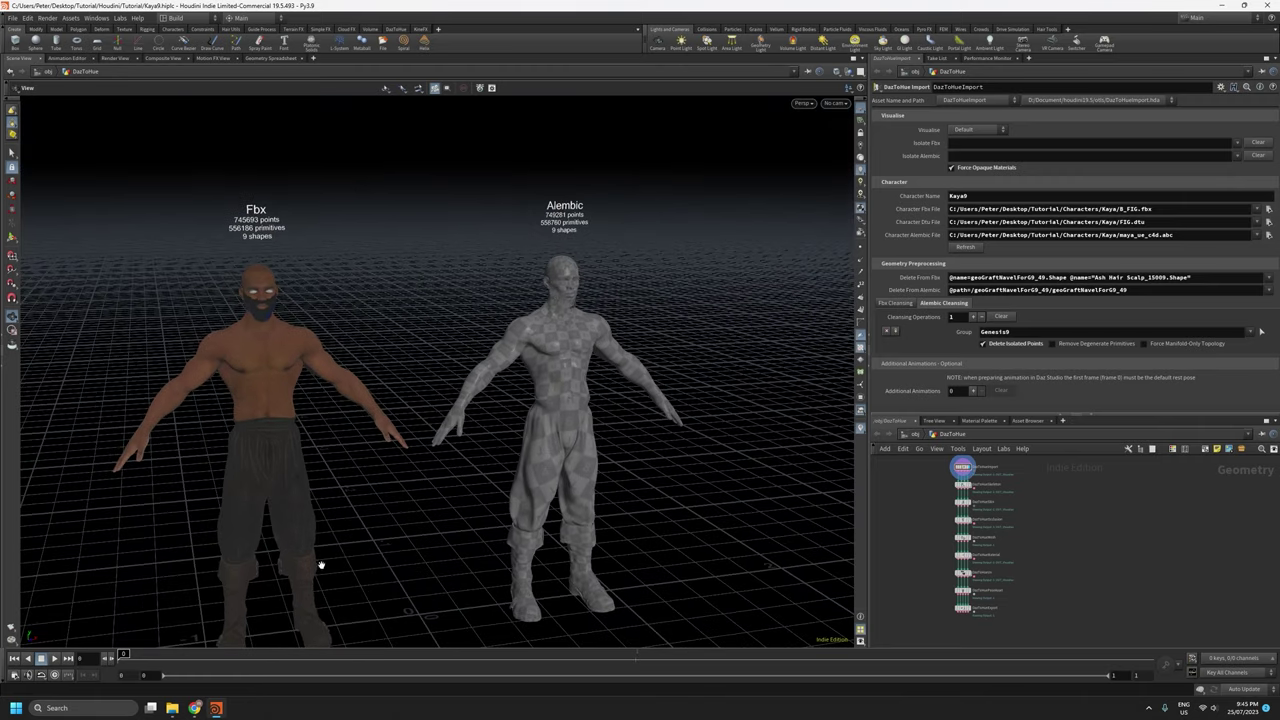
drag(514, 493, 477, 514)
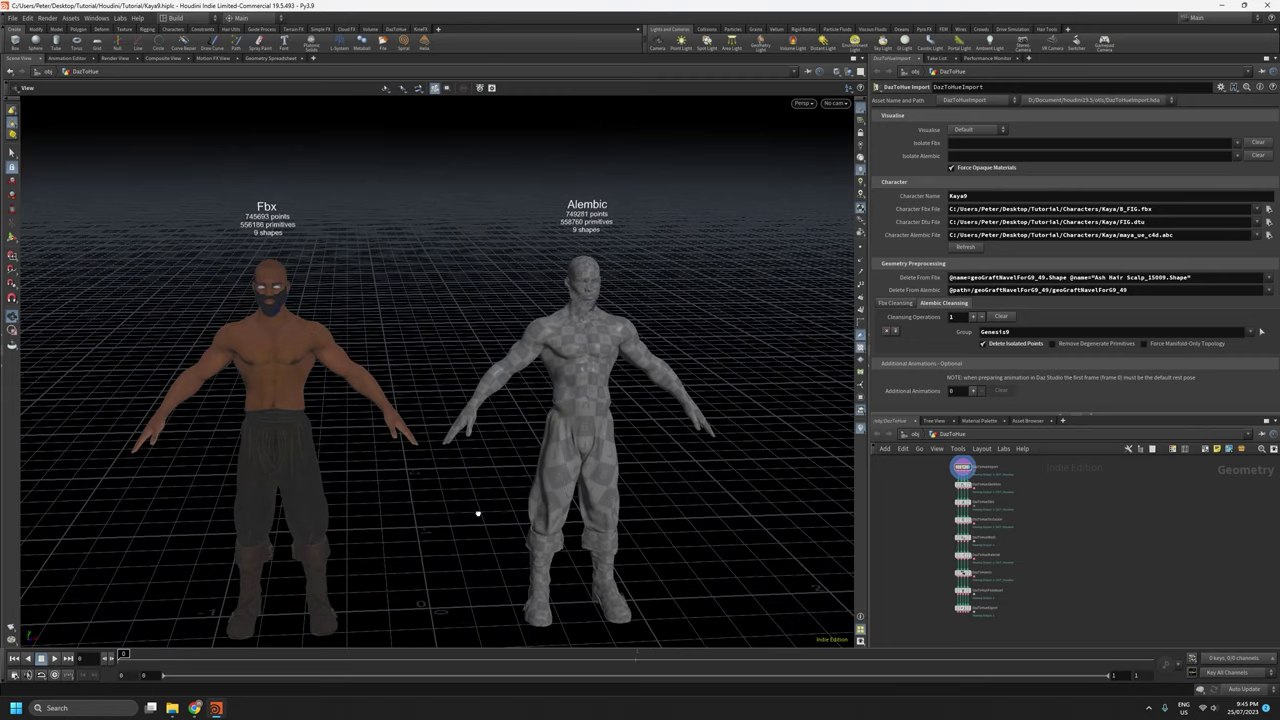
Add the TMA Kaya Beard_151976.Shape to the Delete From Fbx group.
right_drag(336, 357, 305, 335)
middle_drag(305, 335, 380, 432)
right_drag(330, 421, 337, 263)
drag(337, 263, 415, 420)
scroll(415, 420, up, 3)
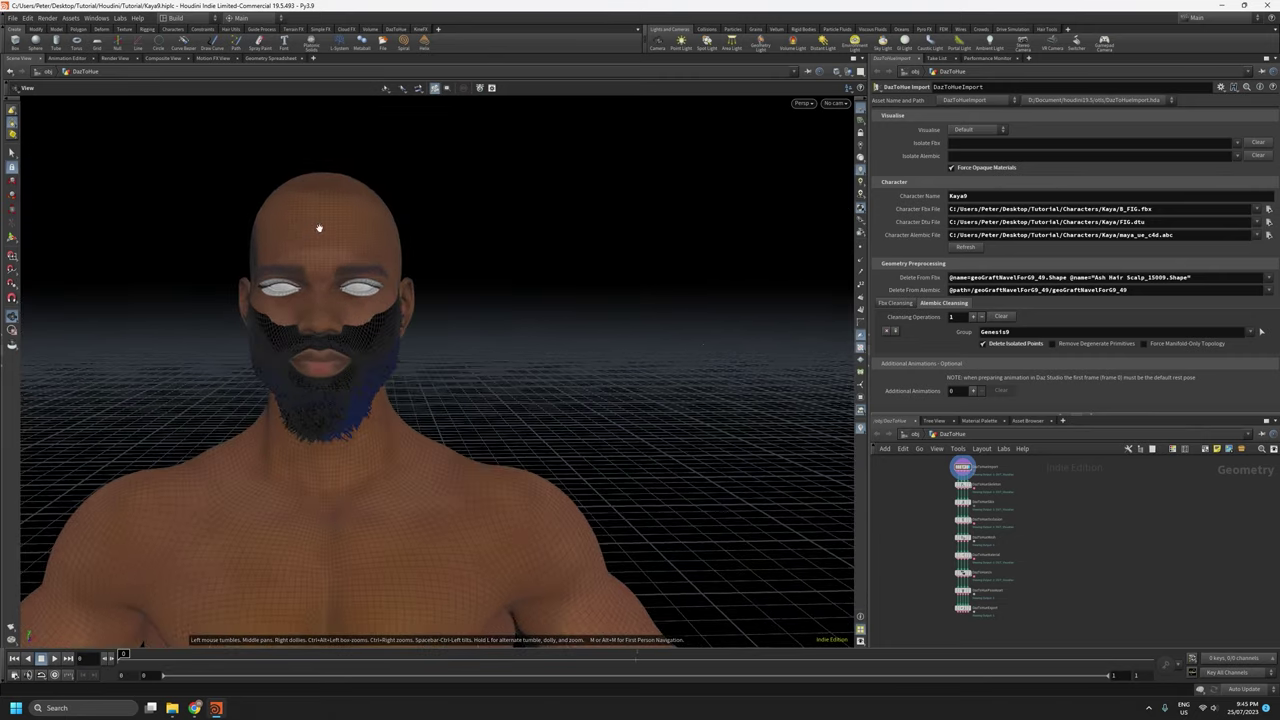
click(1267, 277)
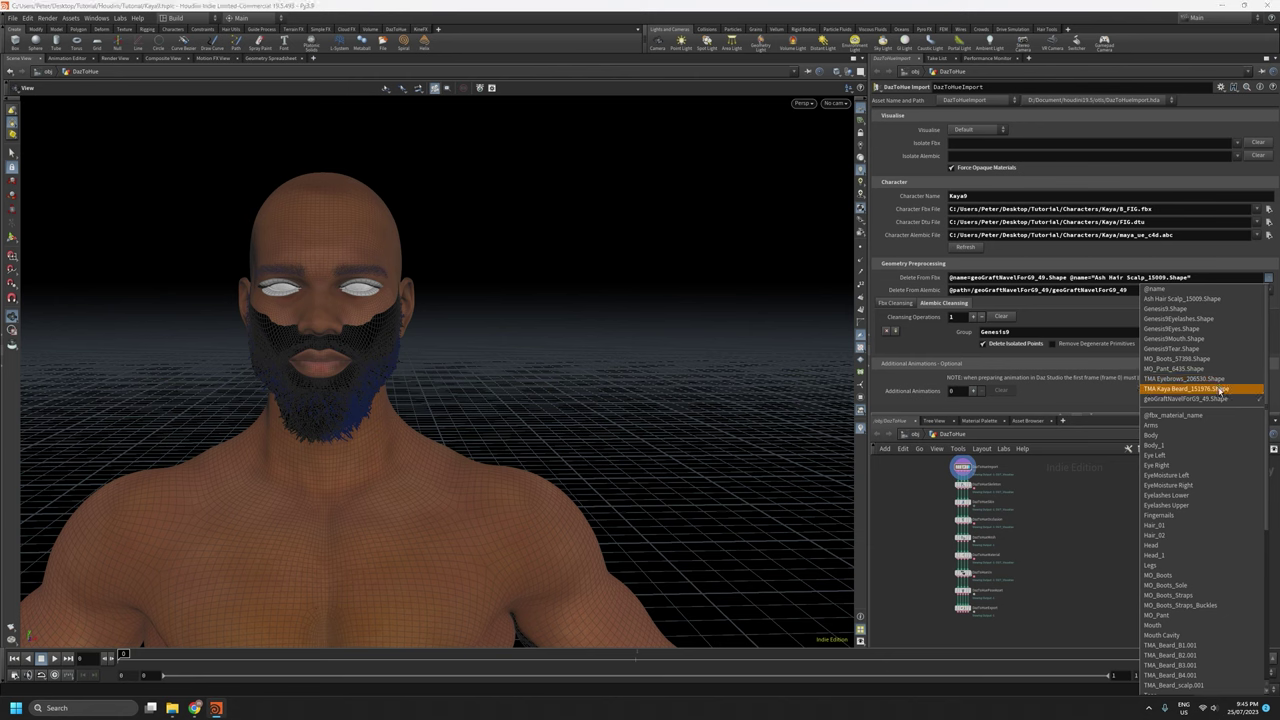
click(1222, 389)
Add TMA Eyebrows_206530.Shape and Genesis9Eyelashes.Shape to the Delete From Fbx group.
click(1267, 282)
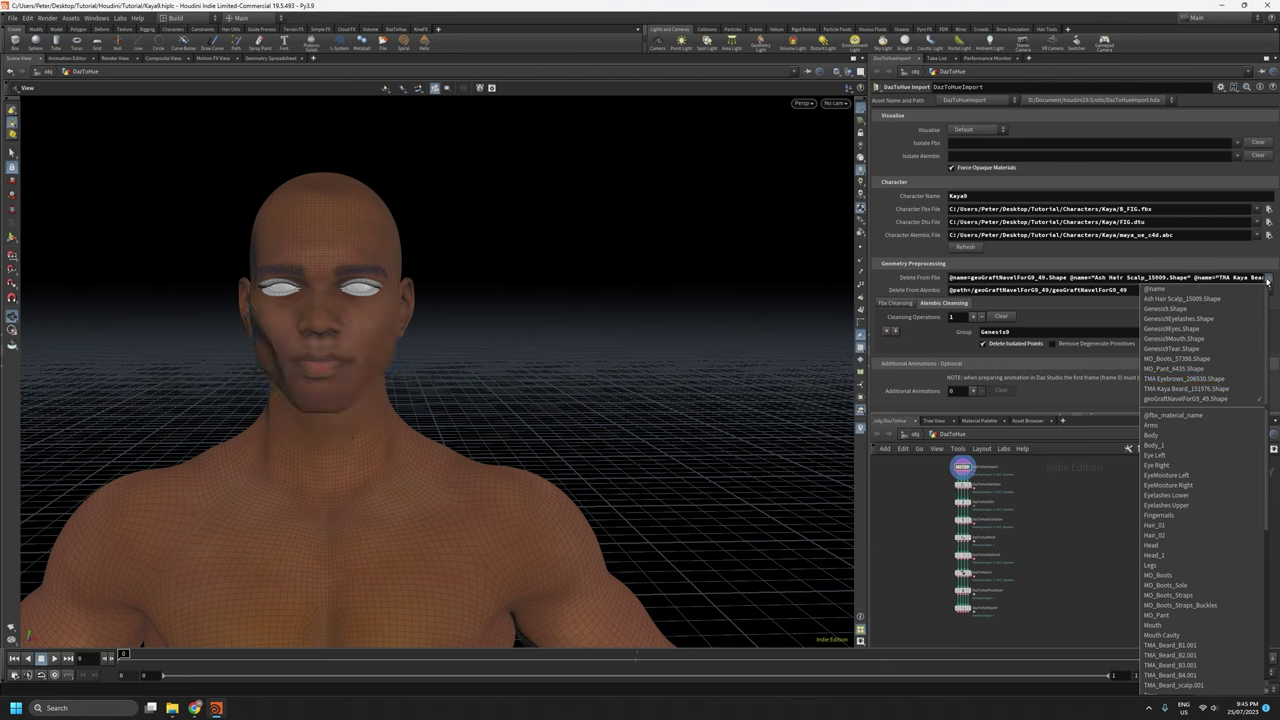
click(1195, 375)
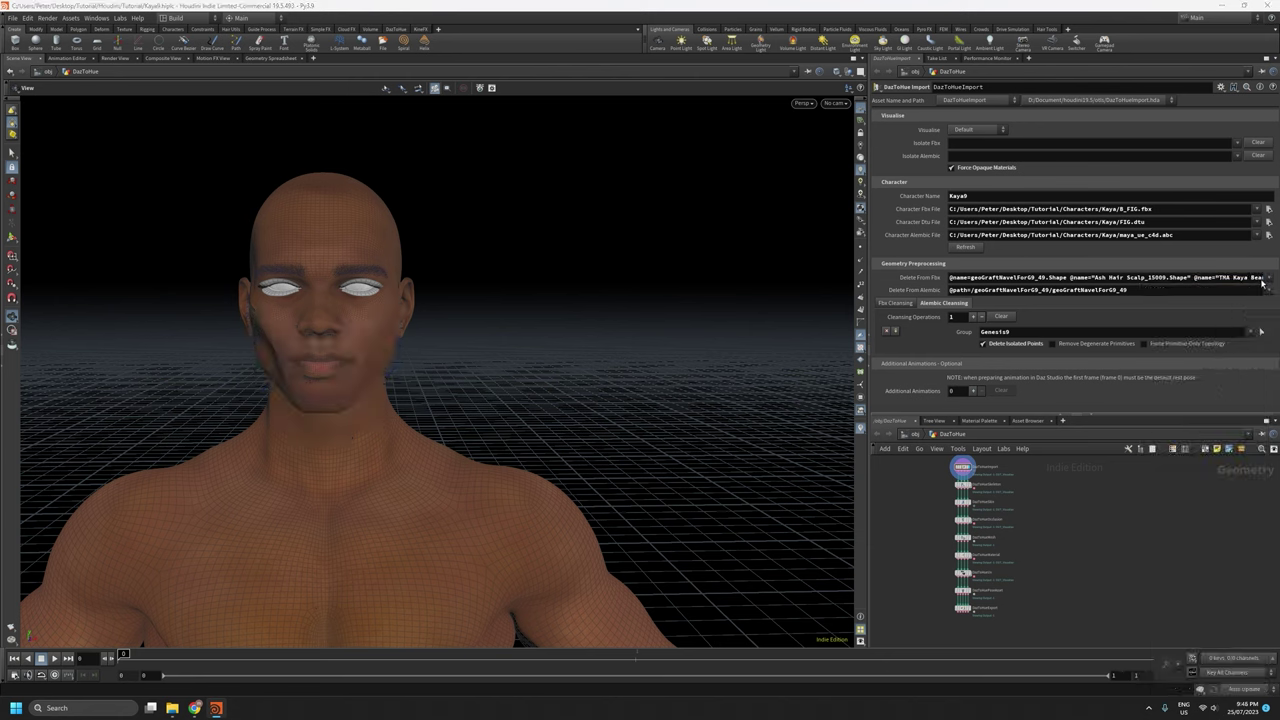
click(1267, 278)
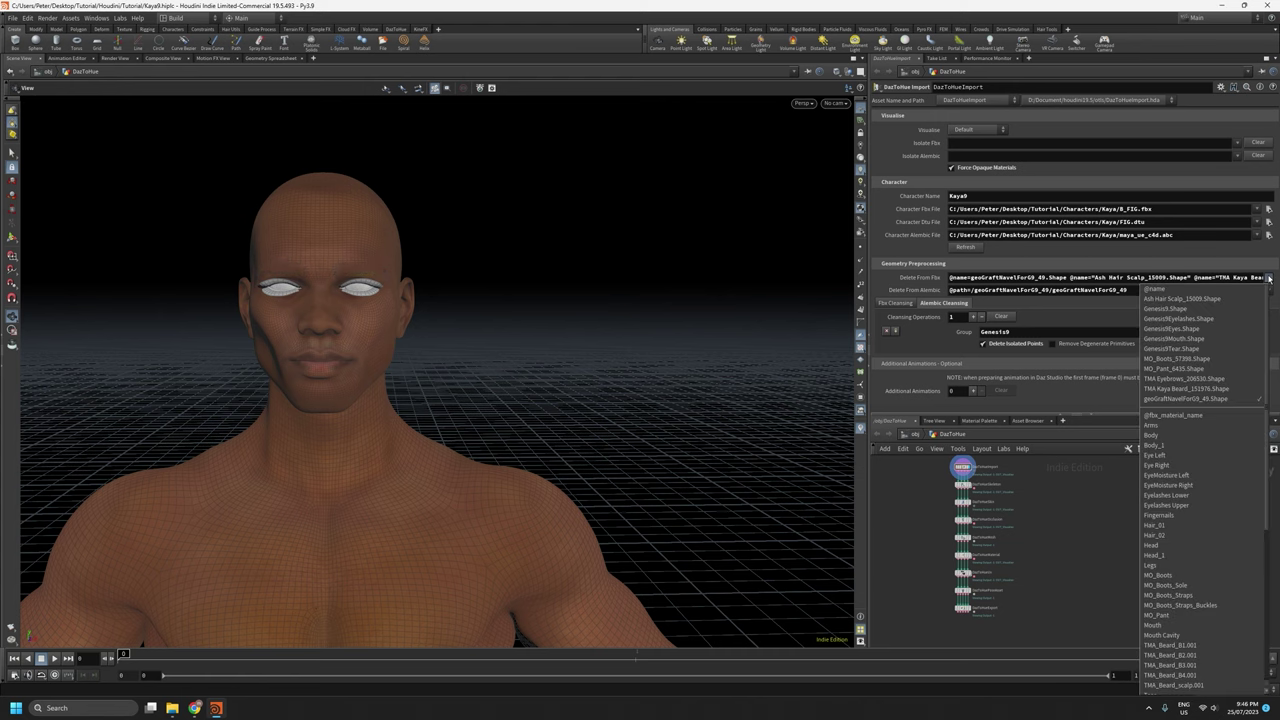
click(1235, 320)
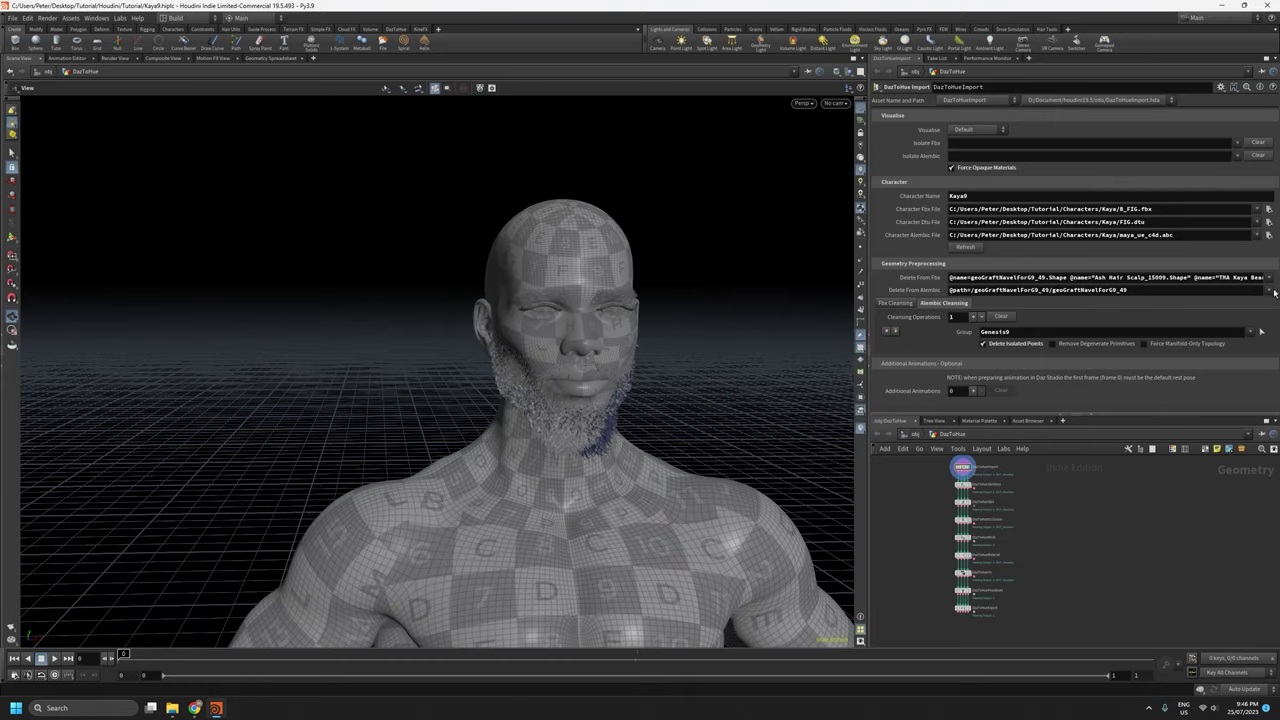
Add the Genesis9Eyelashes and TMA Eyebrows_206530 paths to the Delete From Alembic group.
click(1268, 290)
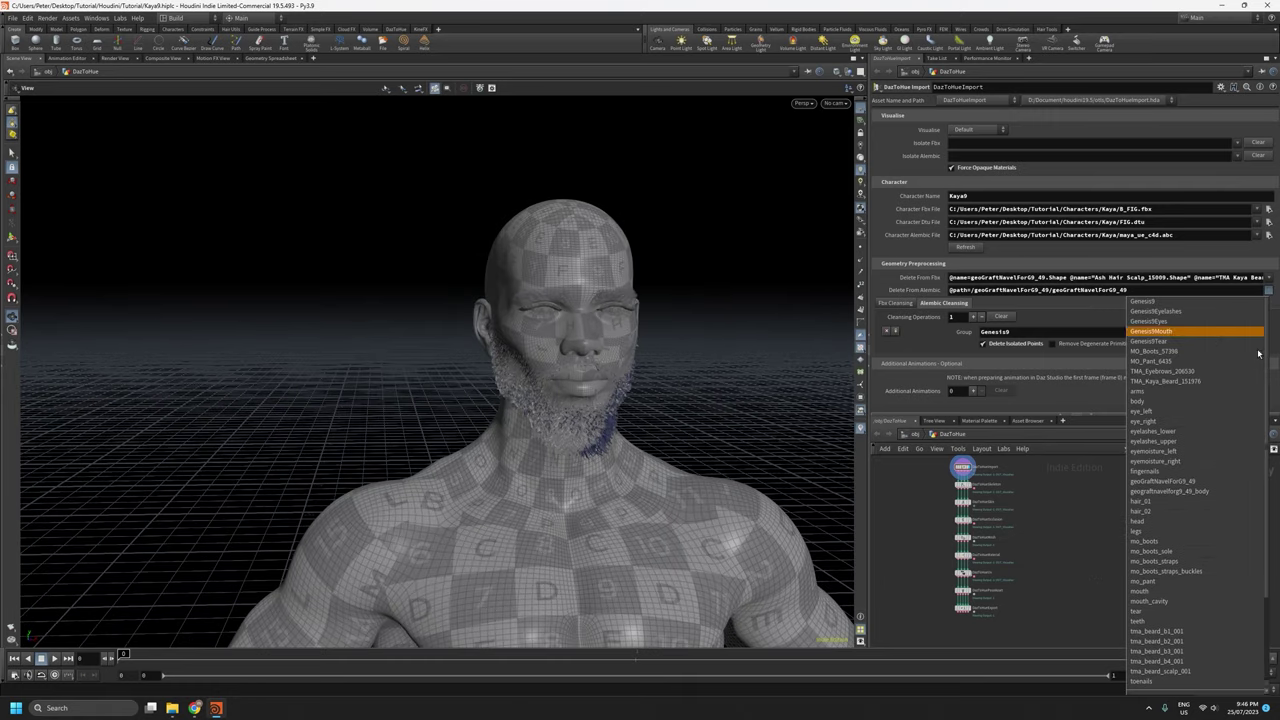
scroll(1207, 599, down, 1)
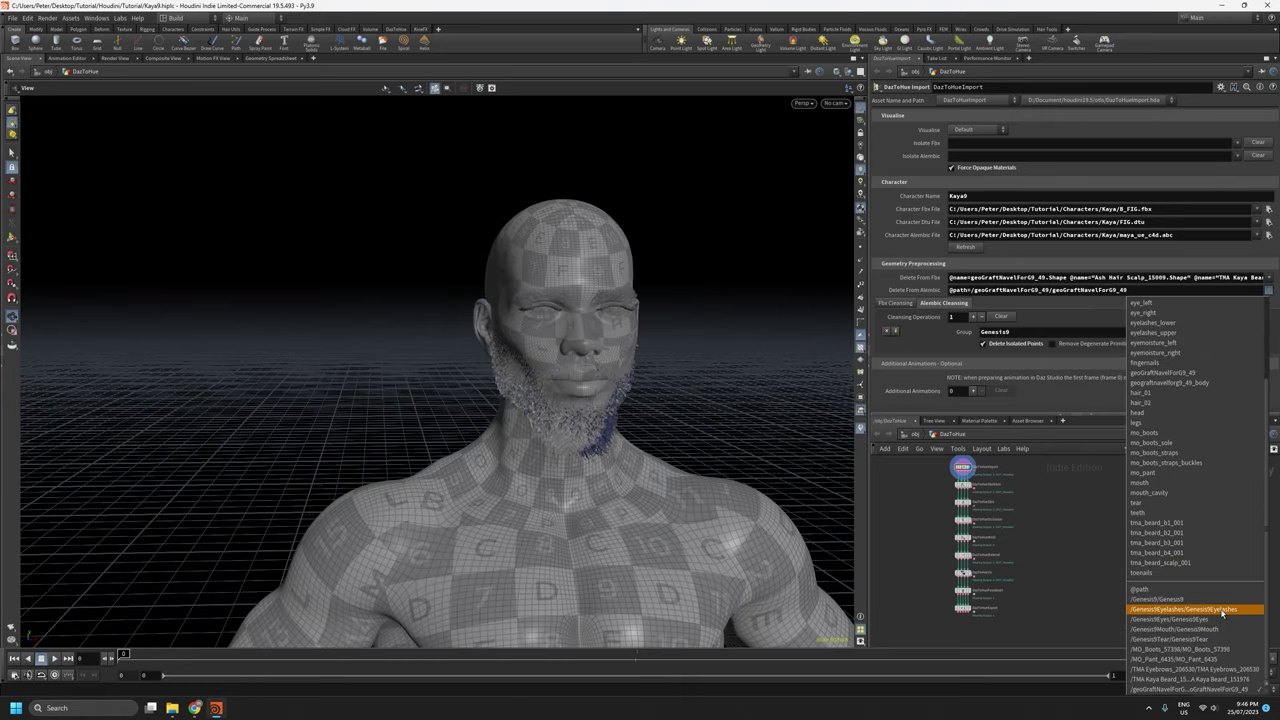
click(1222, 611)
click(1268, 290)
scroll(1242, 546, down, 1)
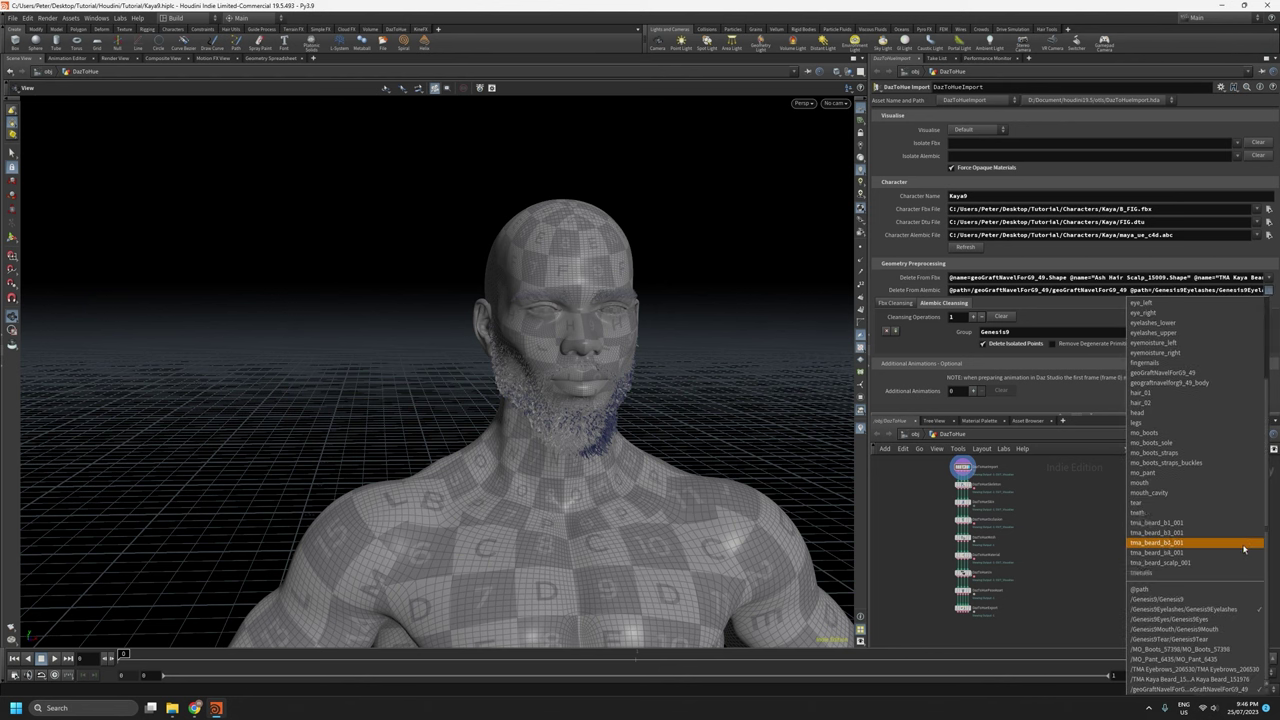
click(1237, 670)
Add the TMA Kaya Beard_151976 path to the Delete From Alembic group.
click(1267, 290)
scroll(1262, 372, down, 3)
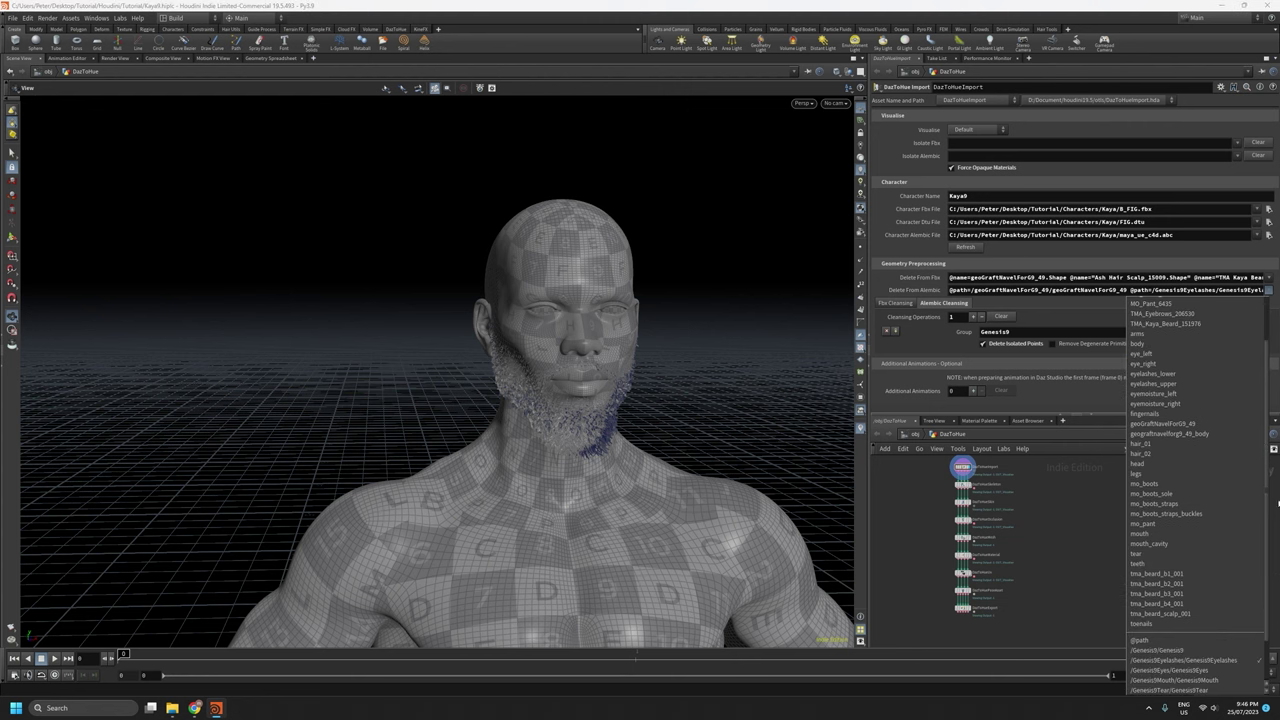
click(1241, 676)
click(1267, 290)
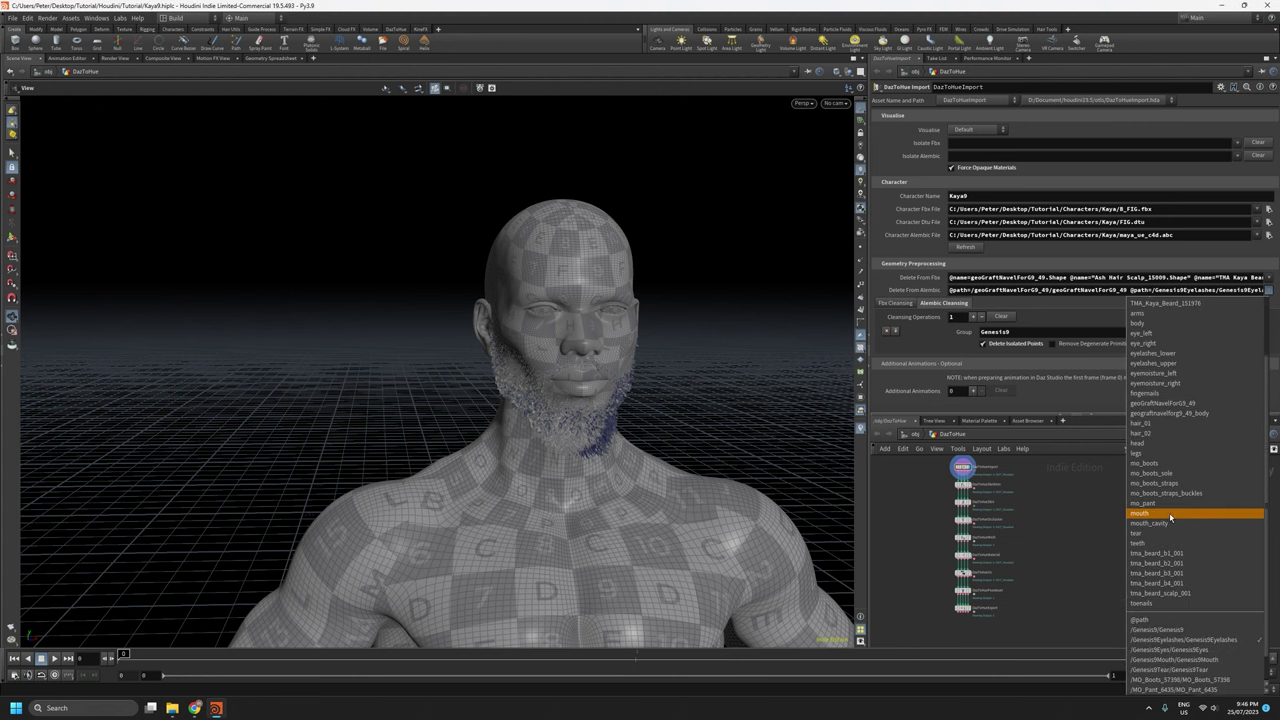
scroll(1186, 680, down, 1)
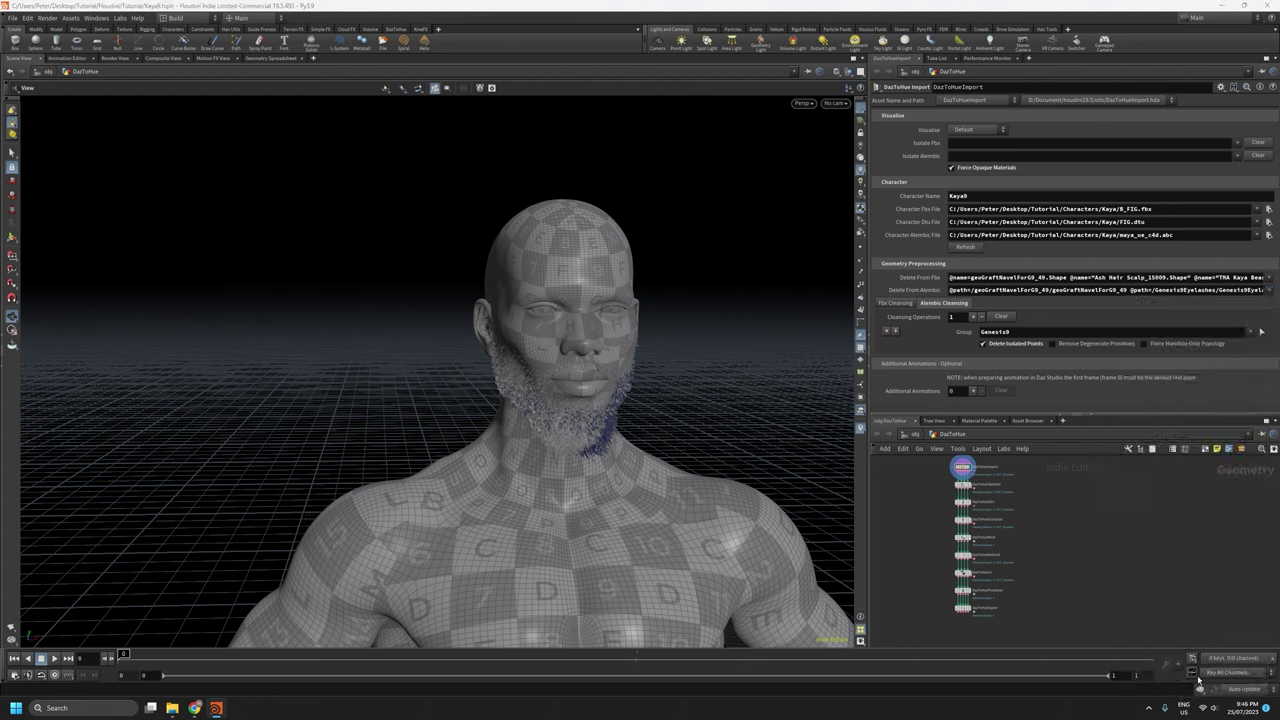
Refresh the scene and check the Fbx and Alembic characters after the beard, eyebrow and eyelash removal.
click(1187, 690)
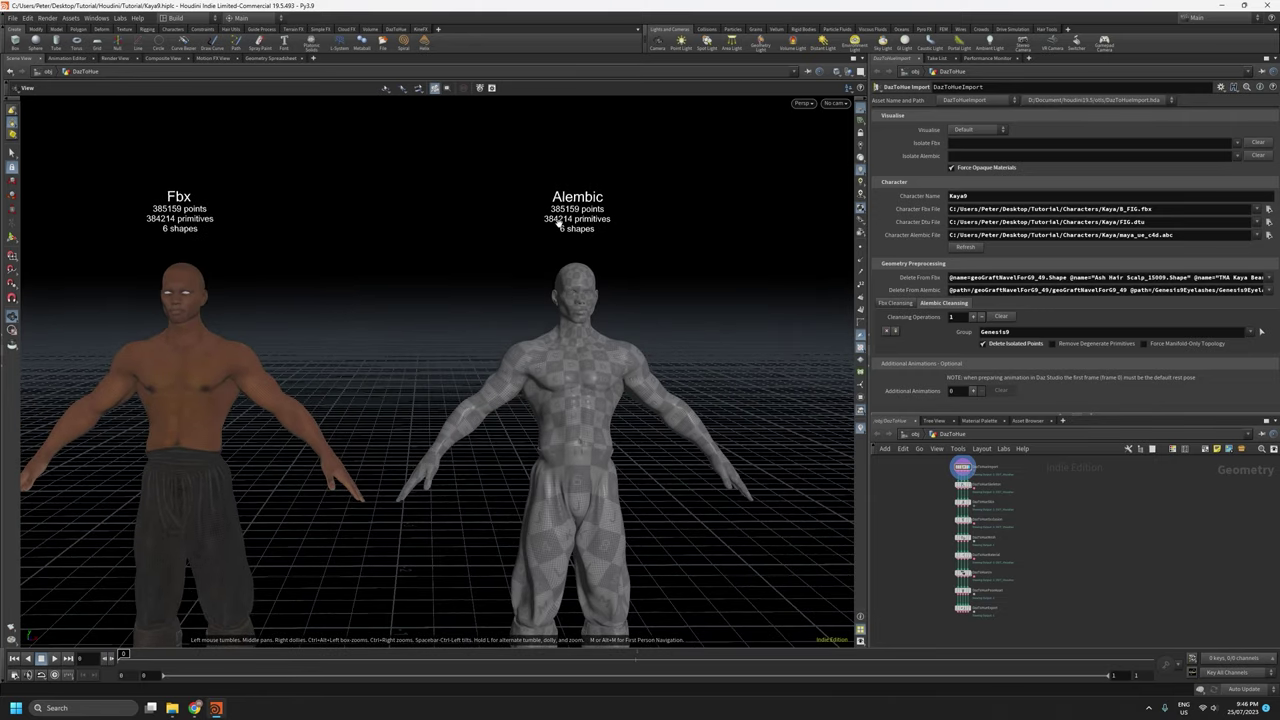
drag(563, 254, 556, 270)
middle_drag(536, 336, 545, 265)
right_drag(545, 265, 540, 448)
Export the character with the selected options on the DazToHueExport node, and dismiss the export console.
mouse_move(966, 612)
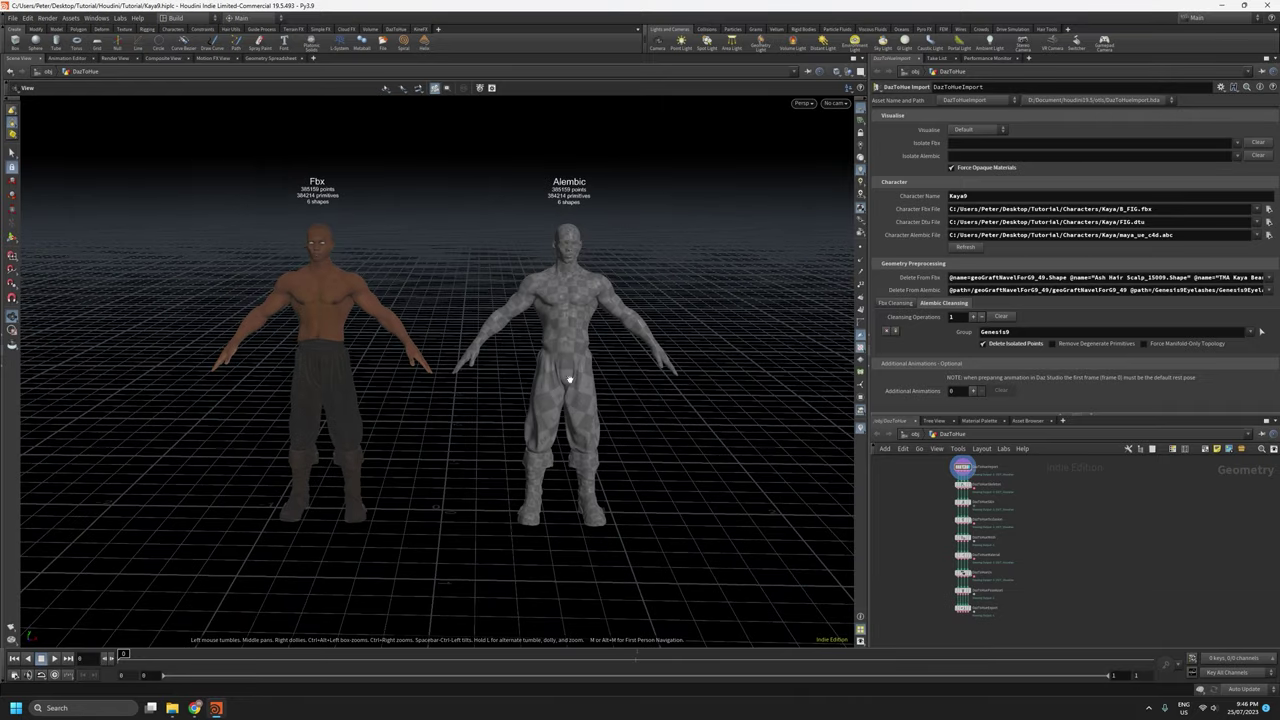
scroll(449, 177, up, 4)
scroll(939, 597, up, 5)
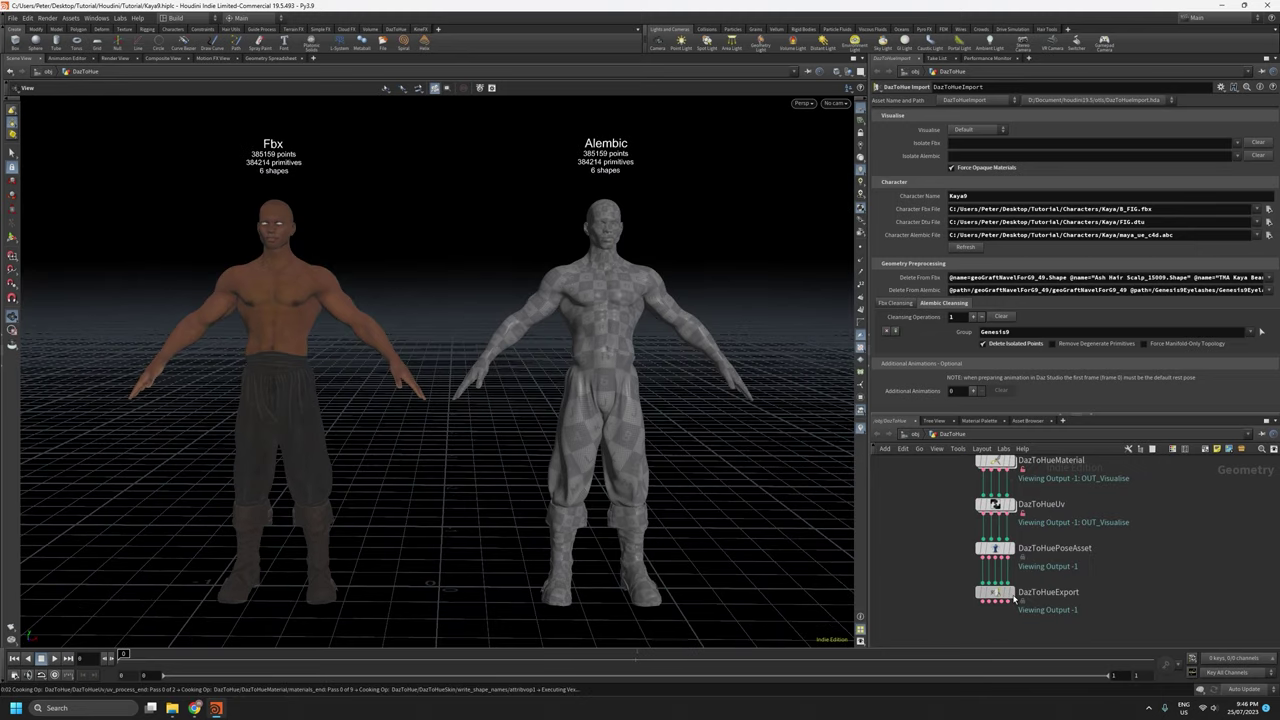
click(1000, 593)
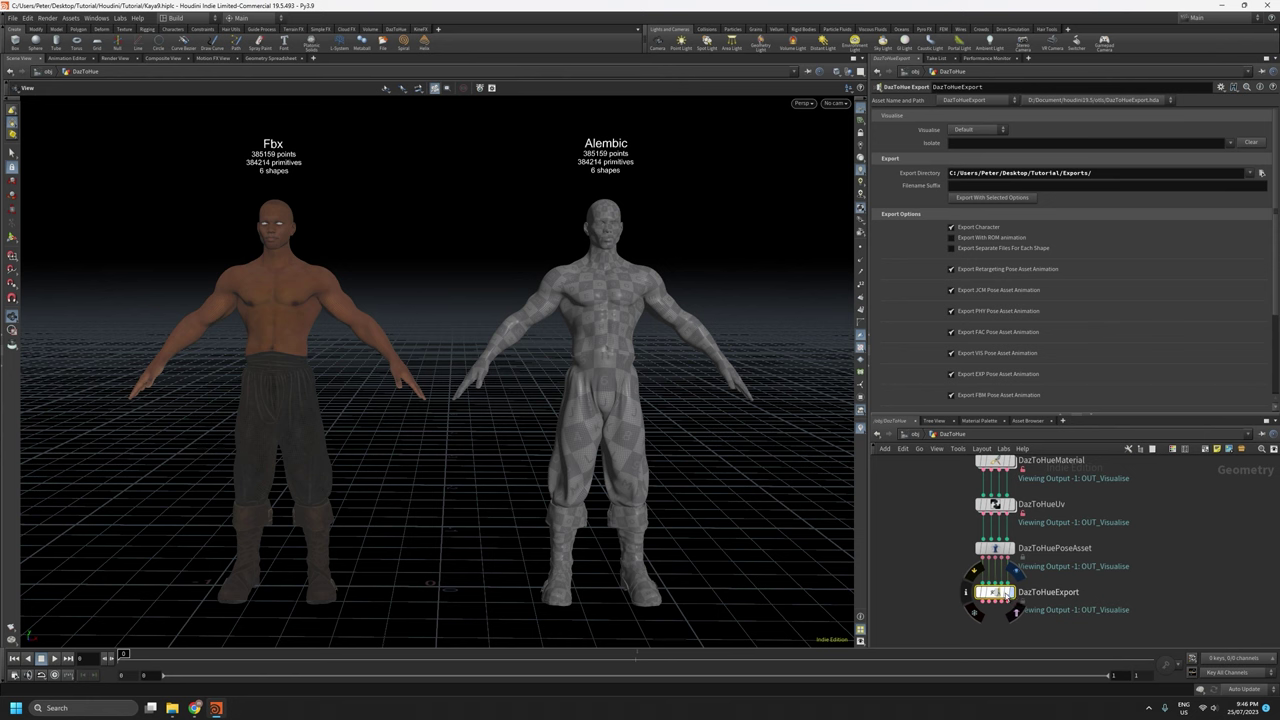
click(972, 198)
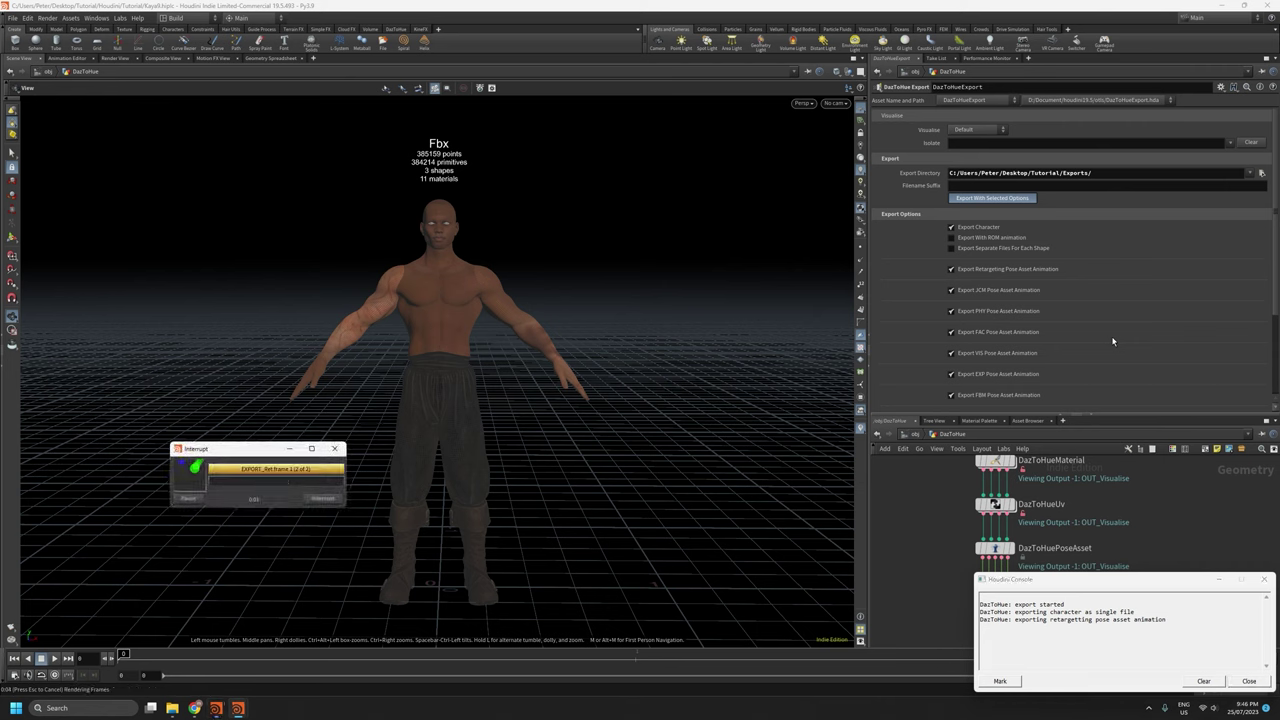
click(1264, 579)
Display the DazToHueImport node so the Fbx and Alembic characters are shown side by side.
scroll(1063, 560, down, 5)
middle_drag(1080, 636, 975, 567)
scroll(922, 480, up, 4)
click(946, 479)
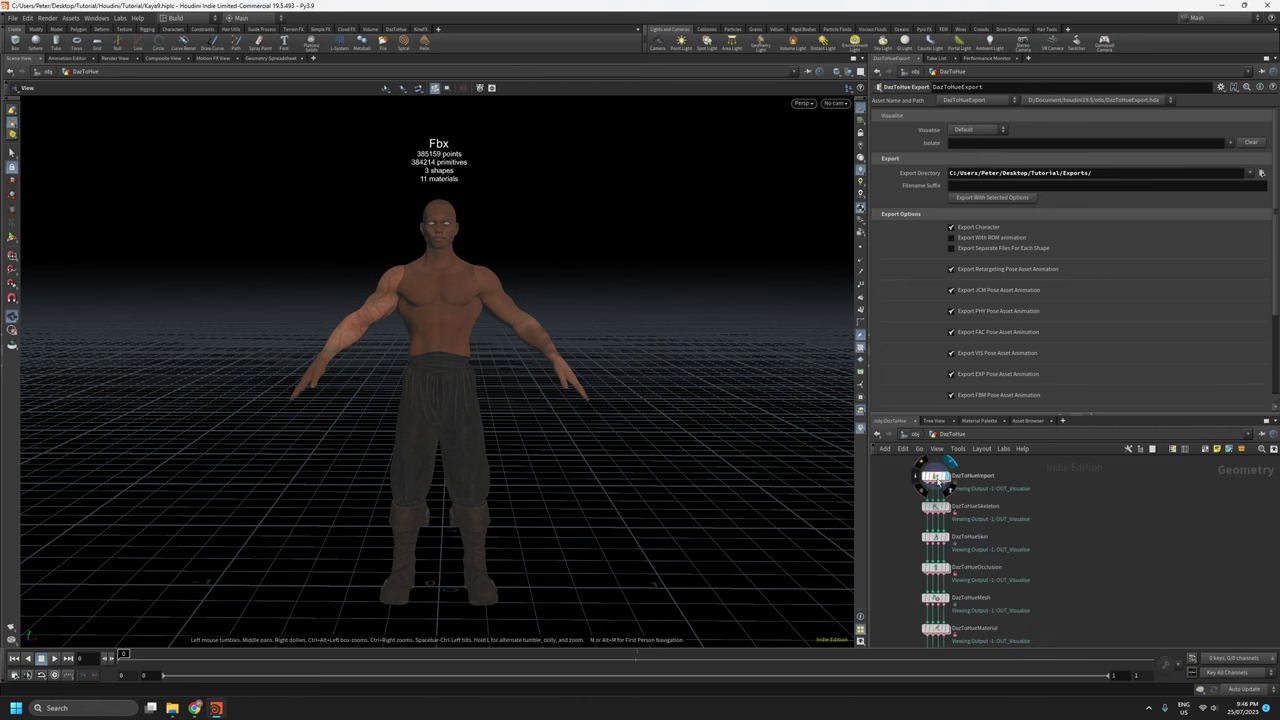
drag(449, 330, 461, 352)
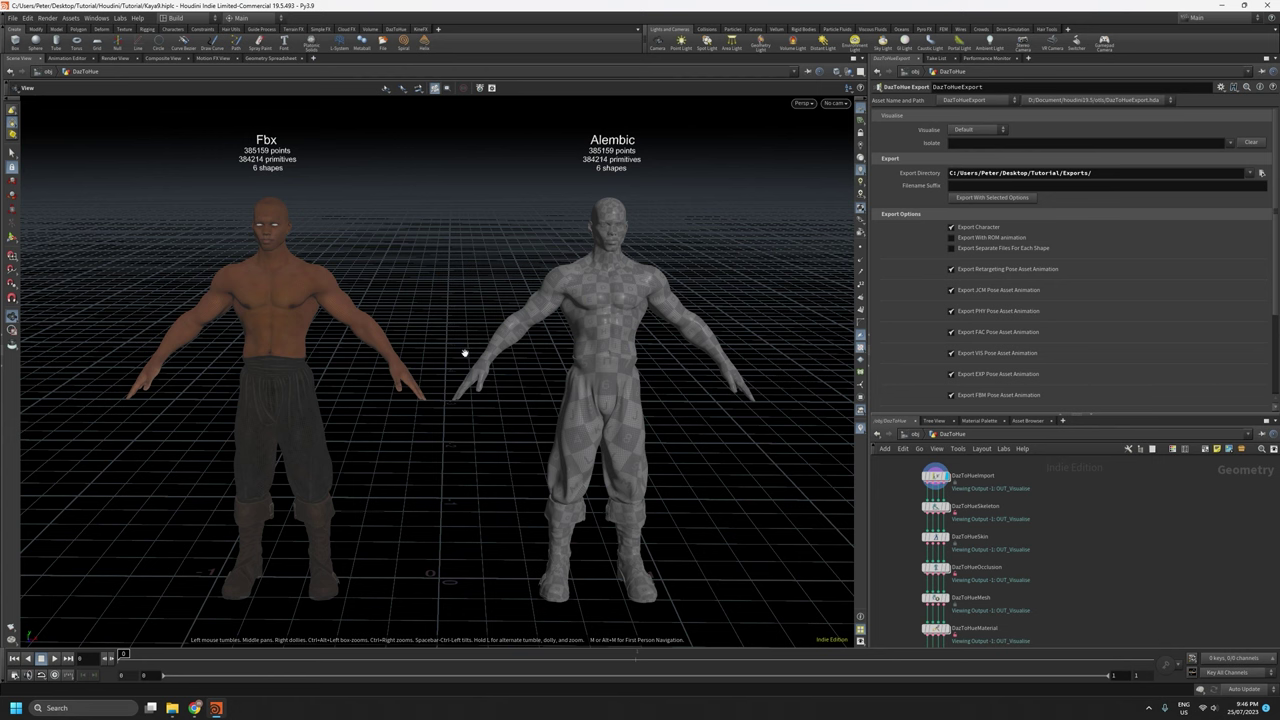
Add the DazToHueGroom and DazToHueGroomExport nodes to the network and place them apart from the main node chain.
drag(1108, 414, 1108, 266)
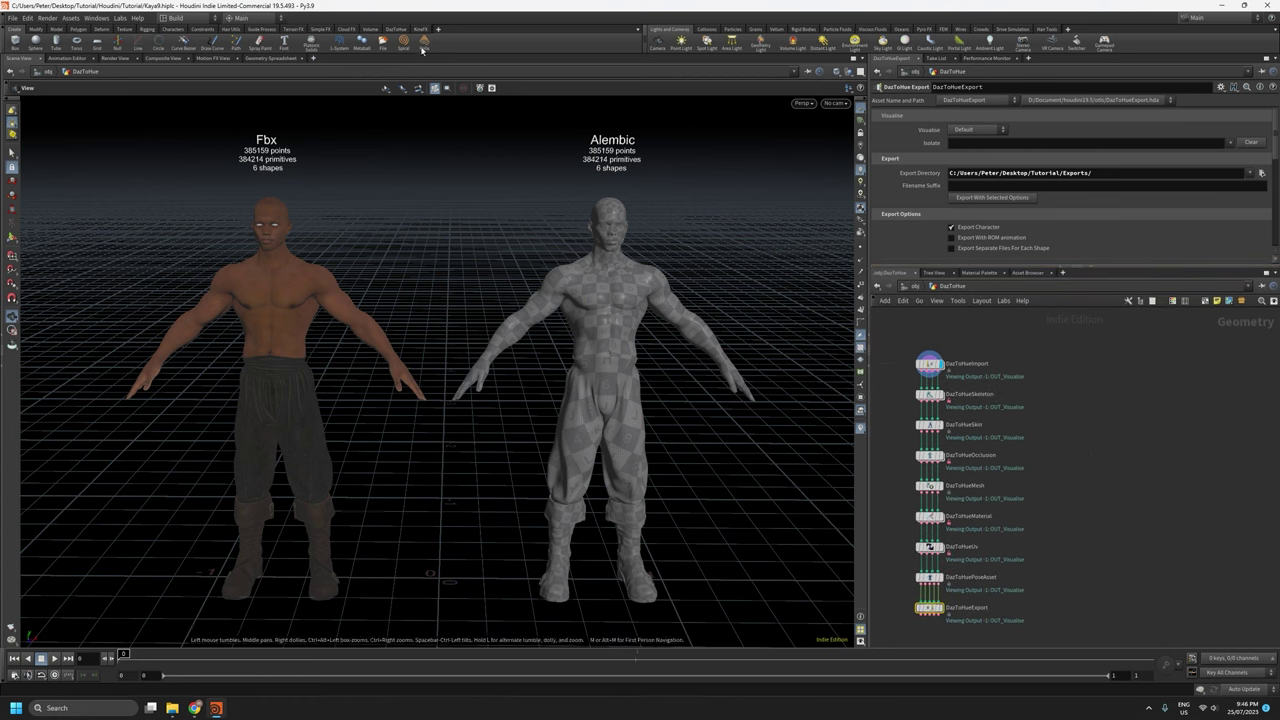
click(396, 29)
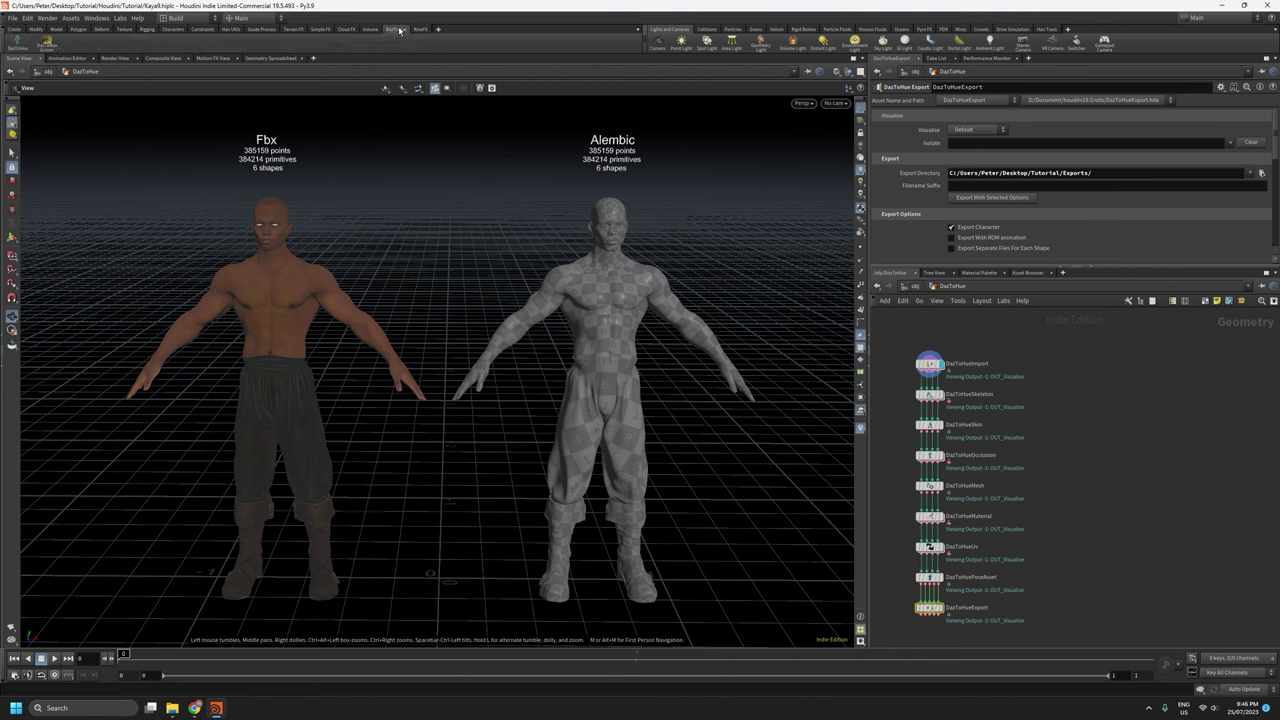
click(46, 44)
scroll(1030, 590, up, 3)
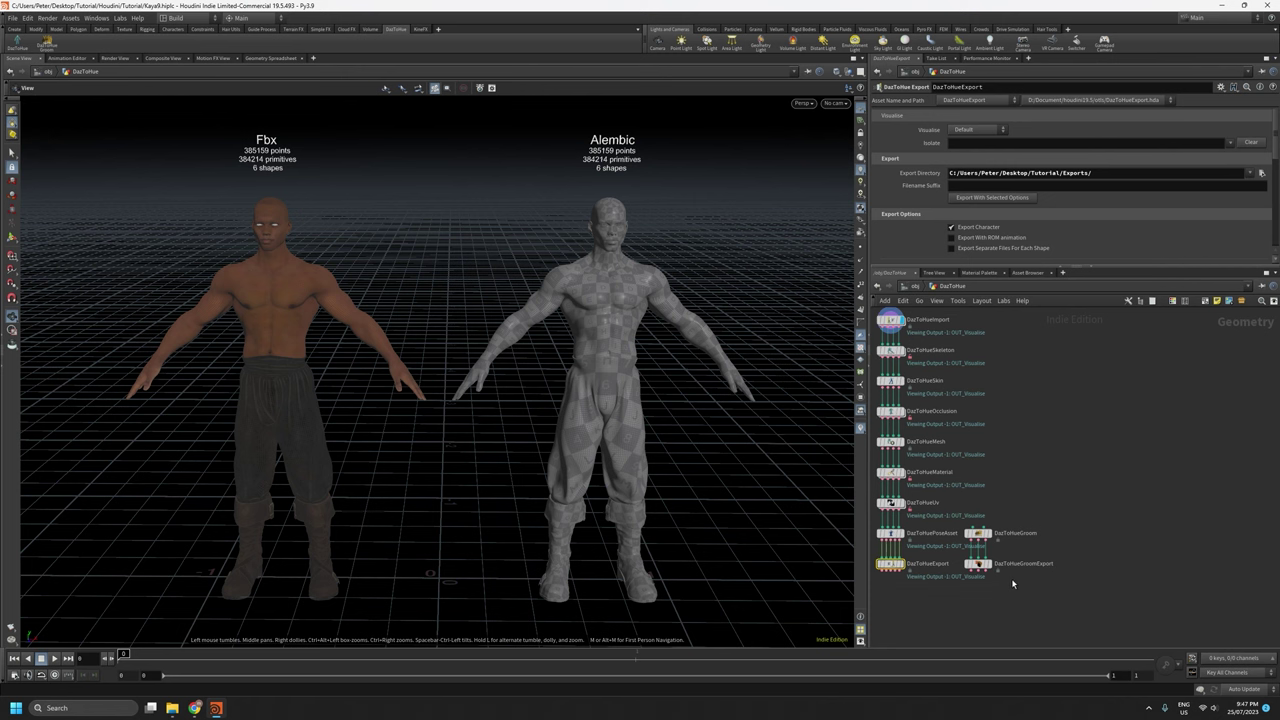
drag(979, 529, 1064, 533)
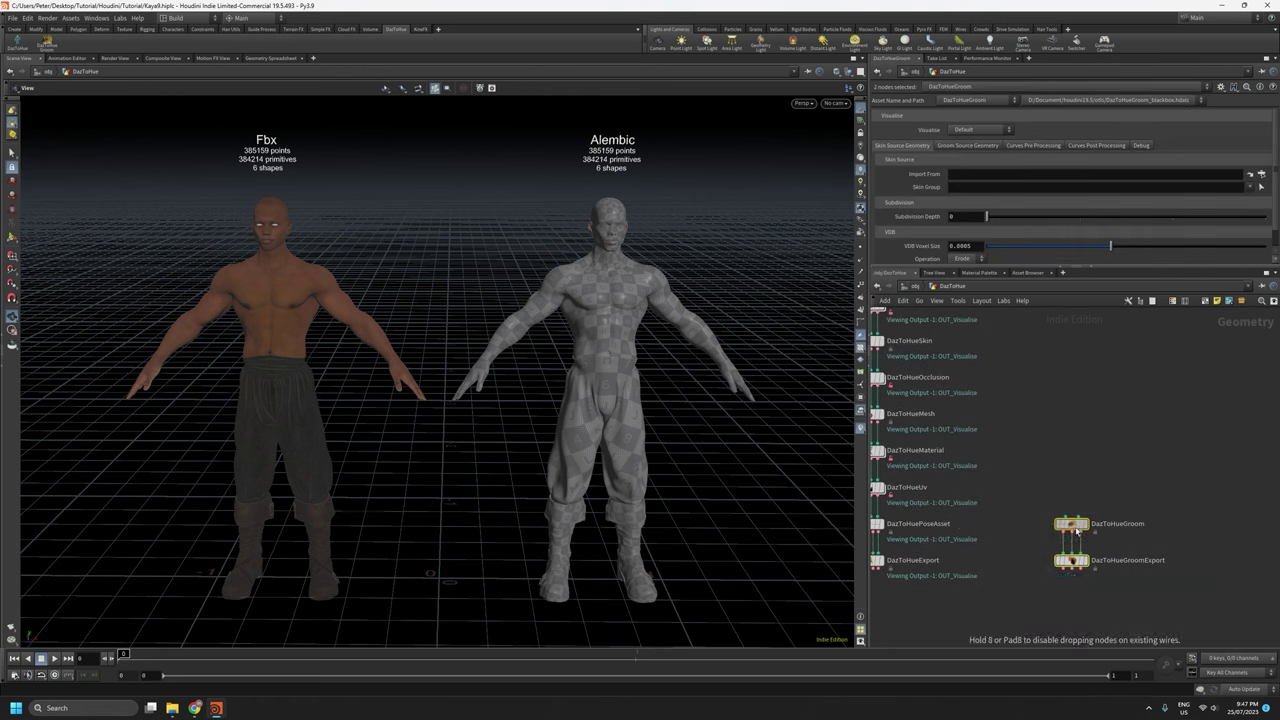
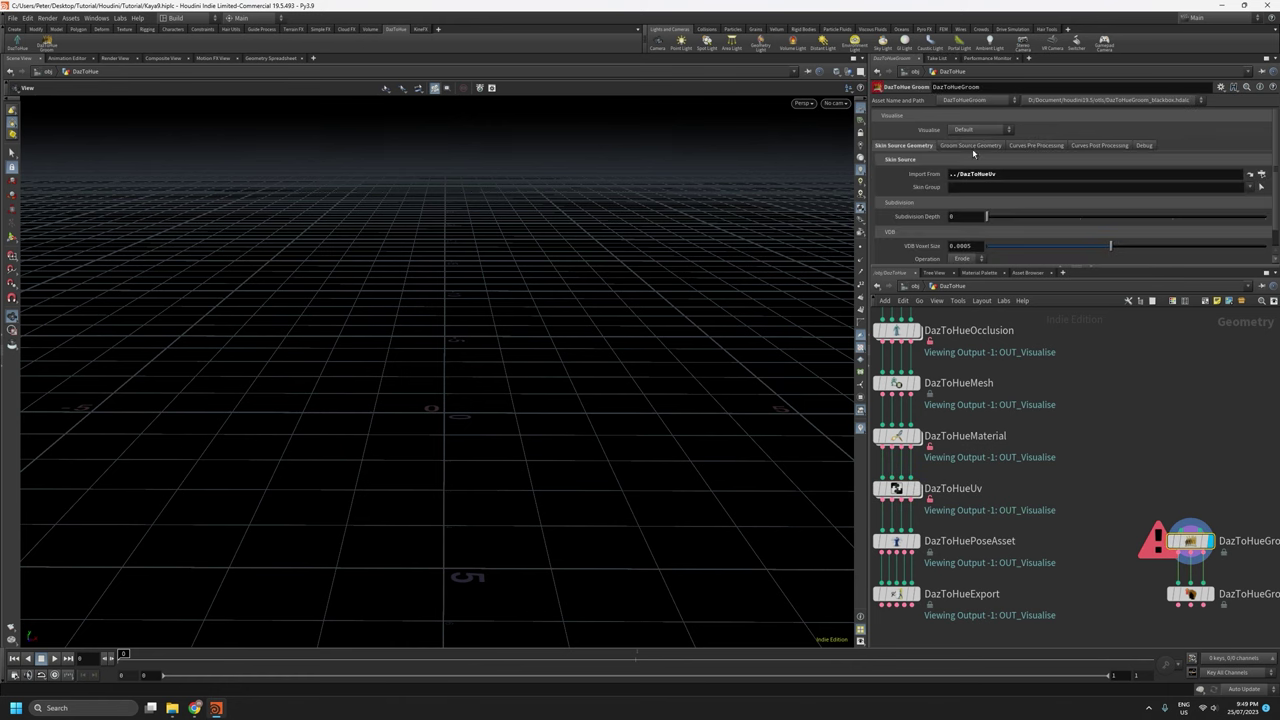
Open the groom source geometry settings of the DazToHueGroom node.
click(971, 146)
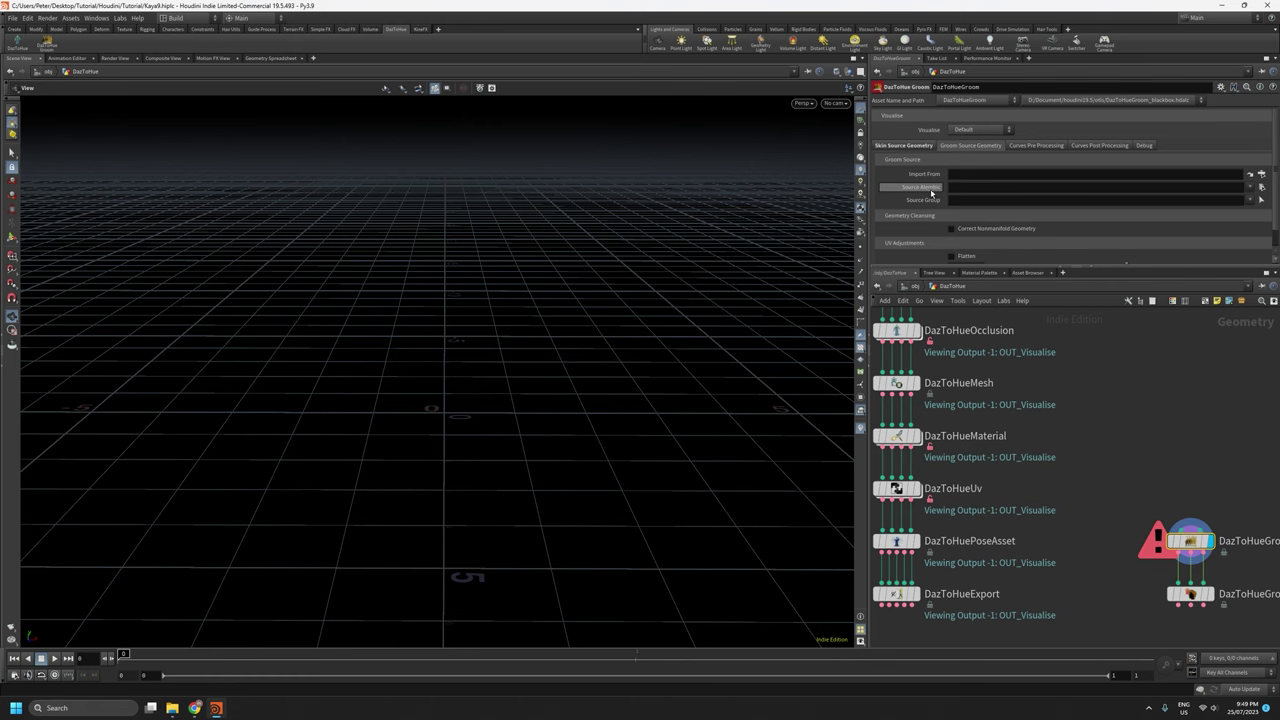
scroll(1131, 403, down, 5)
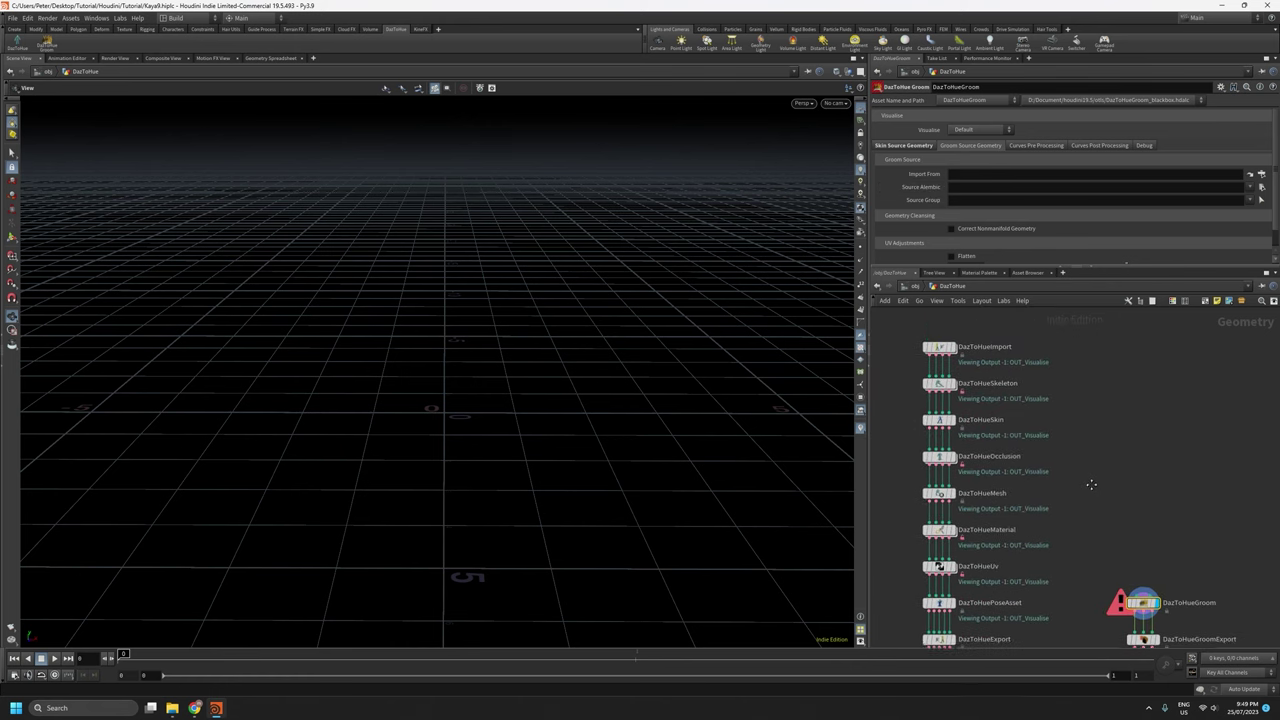
middle_drag(1091, 485, 1081, 466)
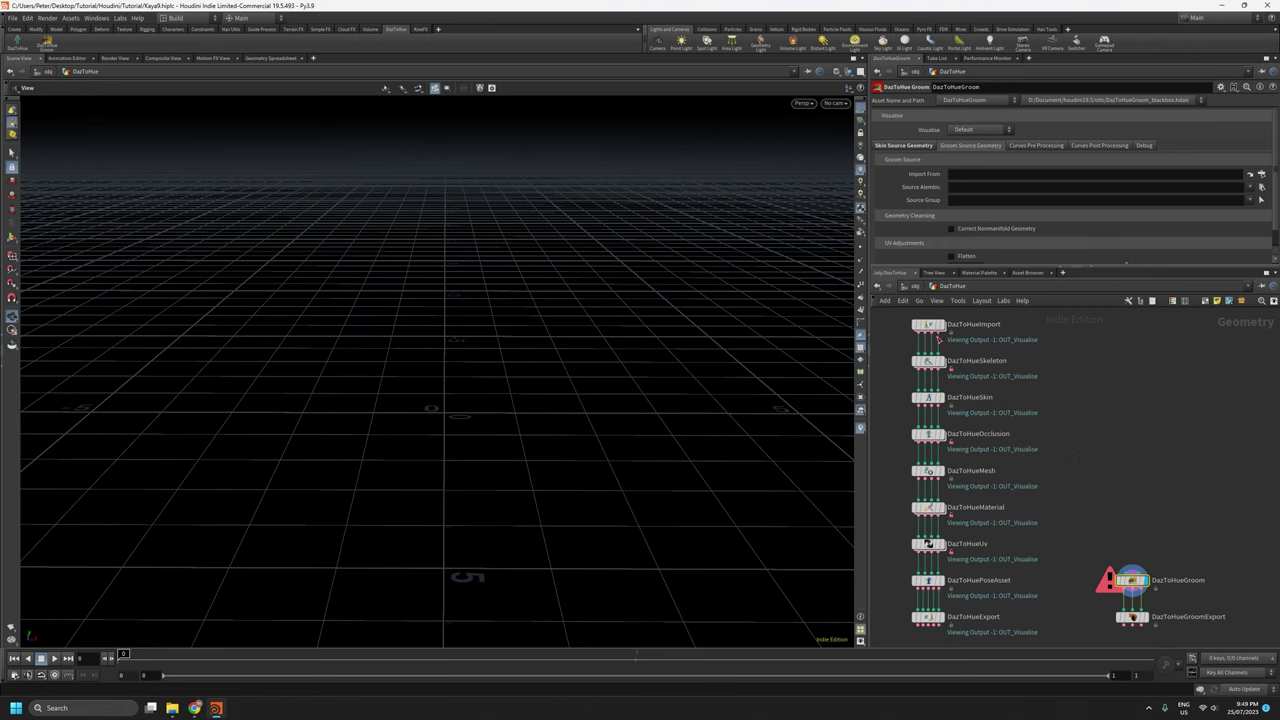
Try wiring an output of DazToHueImport directly into DazToHueGroom, and cut the new wire.
click(939, 338)
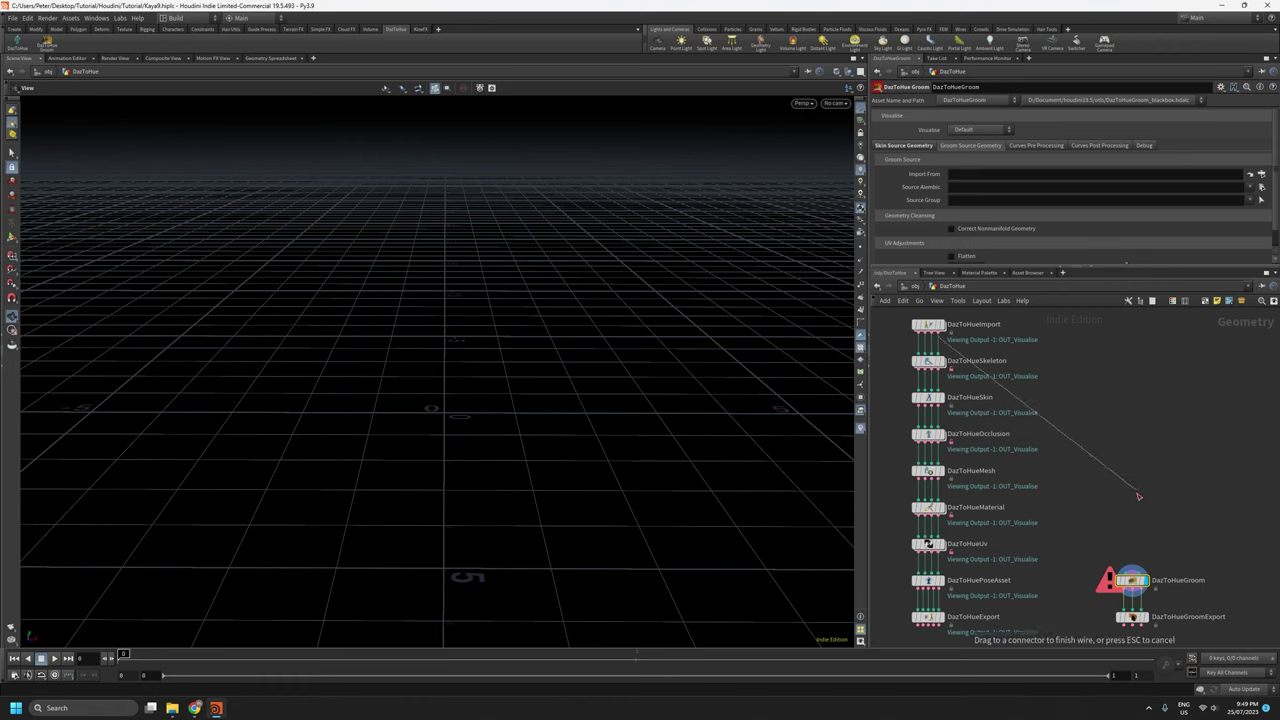
click(1134, 578)
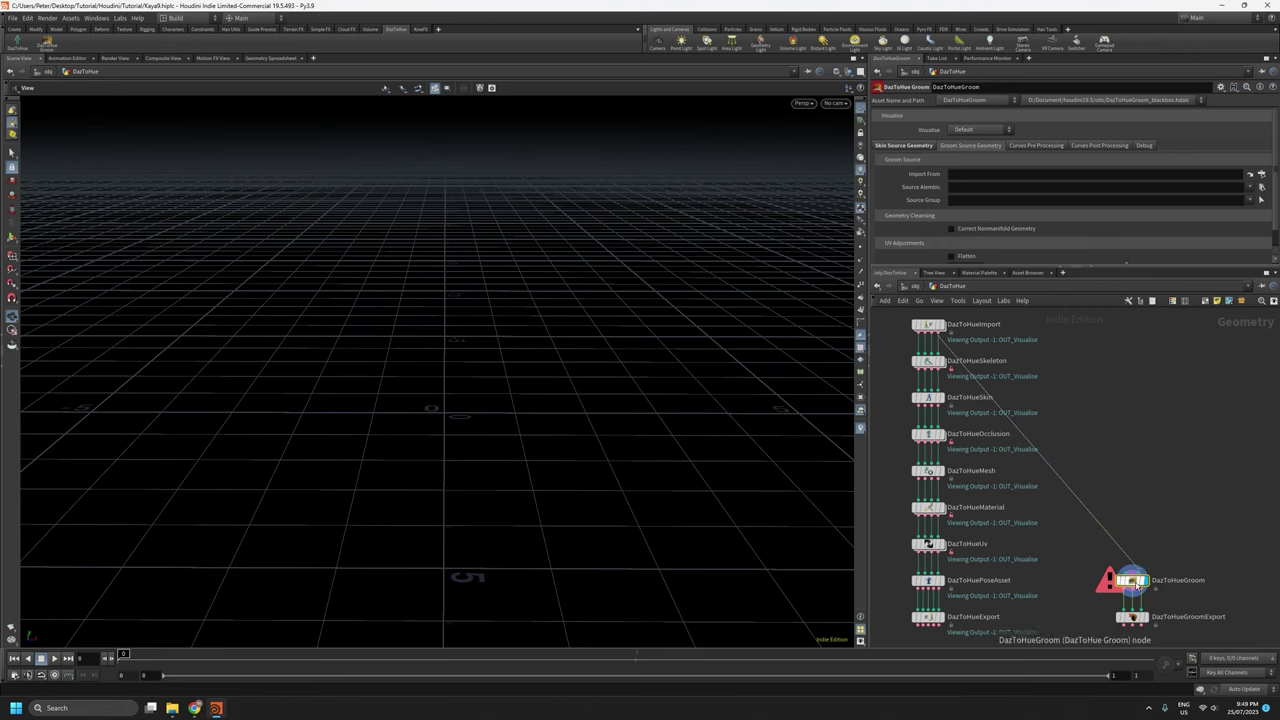
mouse_move(929, 328)
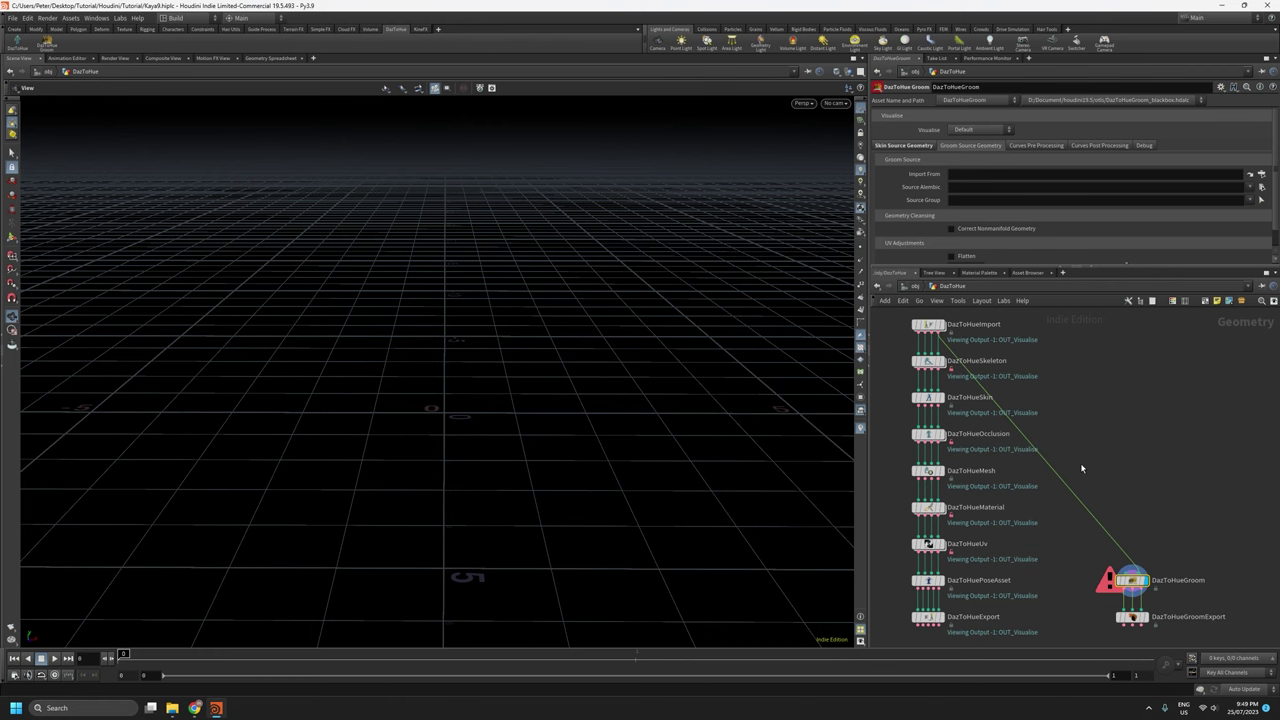
key(y)
drag(1086, 458, 1066, 498)
Select and display the DazToHueImport node to show both imported characters.
middle_drag(1087, 374, 1105, 420)
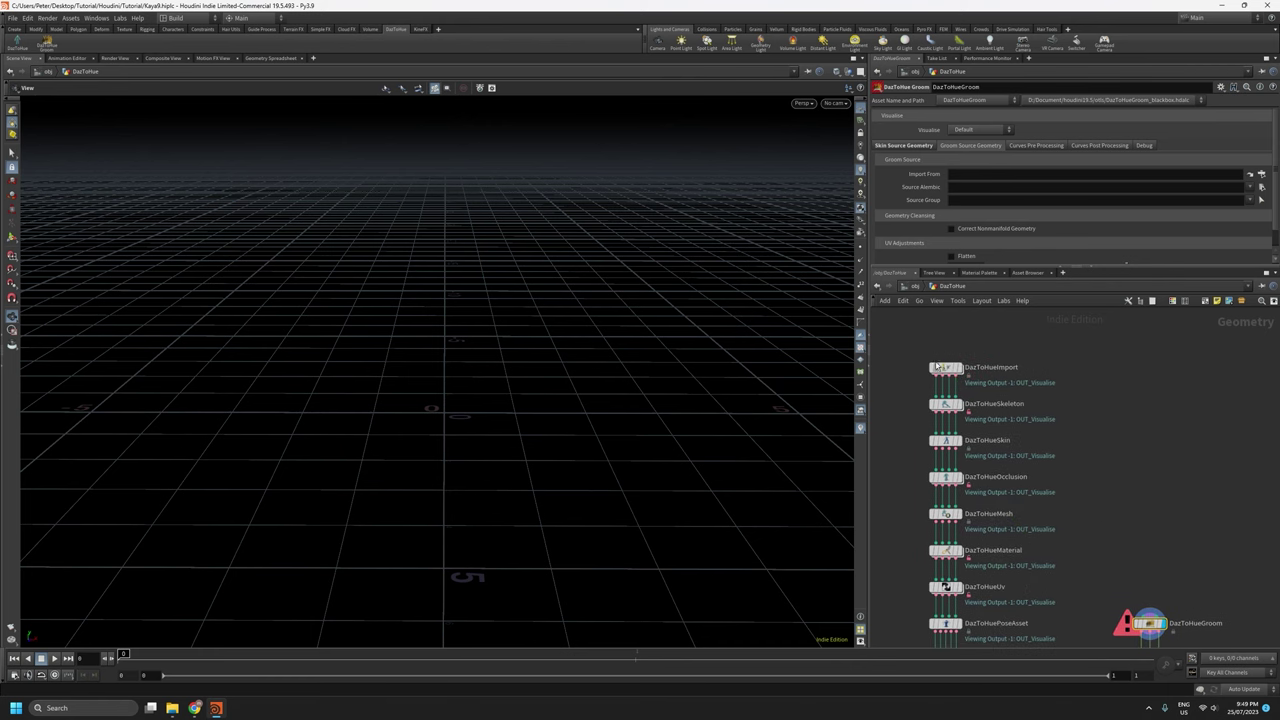
scroll(917, 353, up, 3)
click(988, 380)
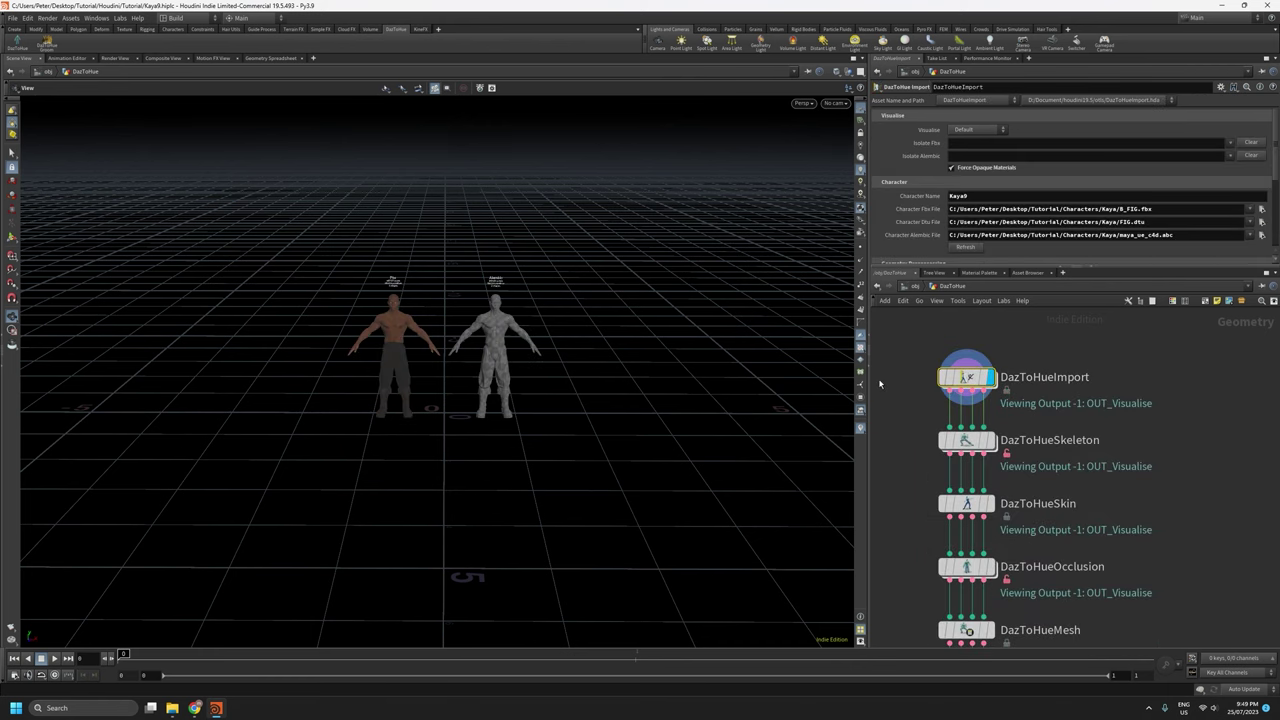
right_drag(407, 354, 433, 62)
right_drag(440, 280, 465, 130)
drag(471, 271, 475, 261)
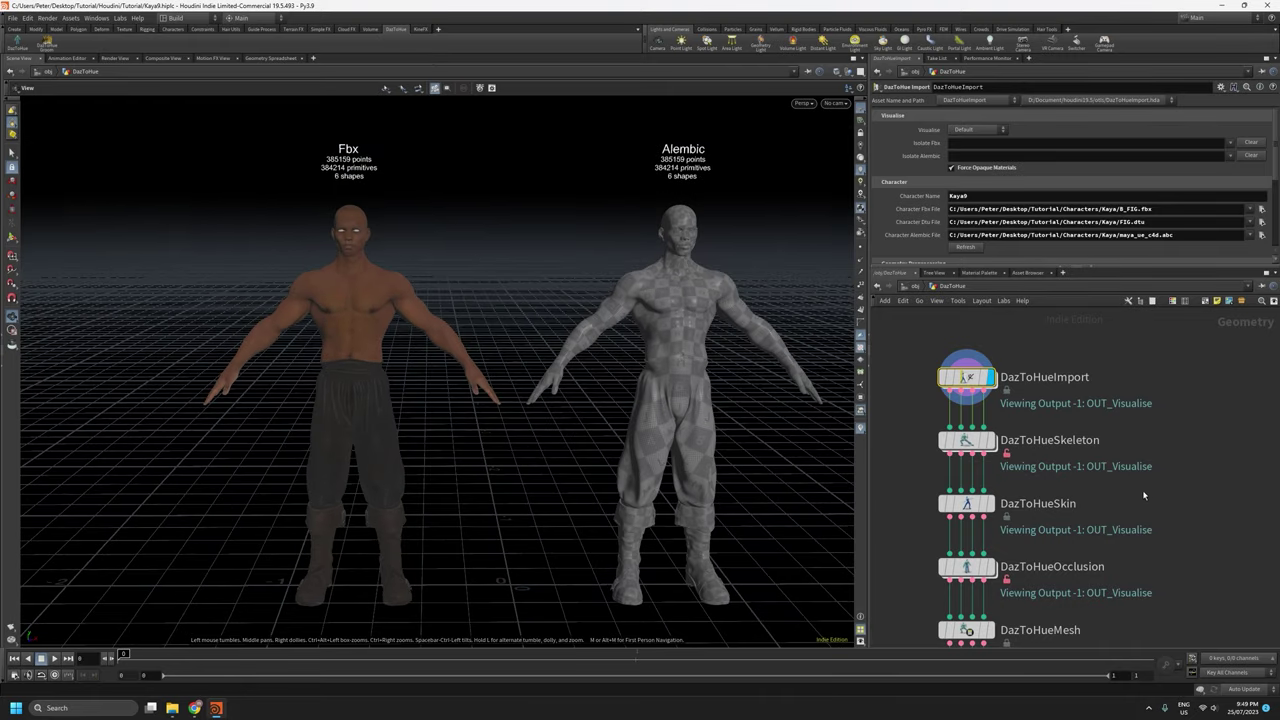
Set the groom source of DazToHueGroom to import from ../DazToHueImport.
key(h)
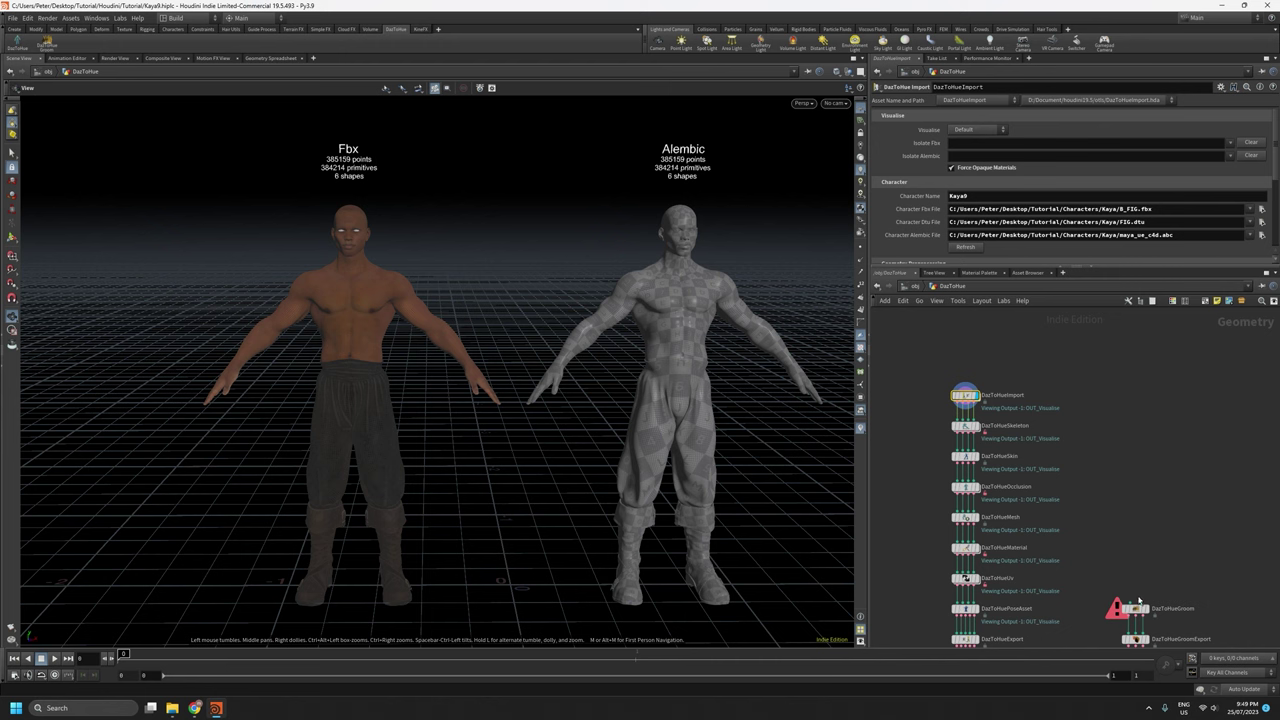
click(1137, 605)
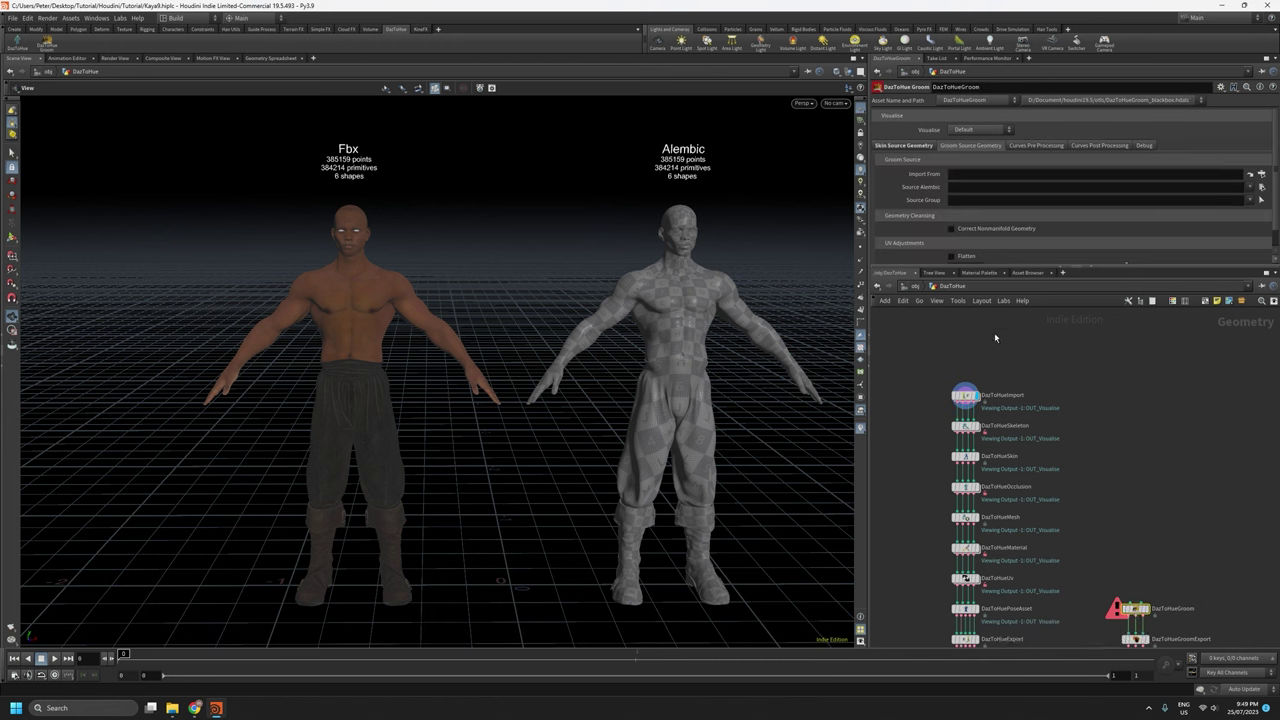
drag(965, 397, 982, 176)
mouse_move(1136, 612)
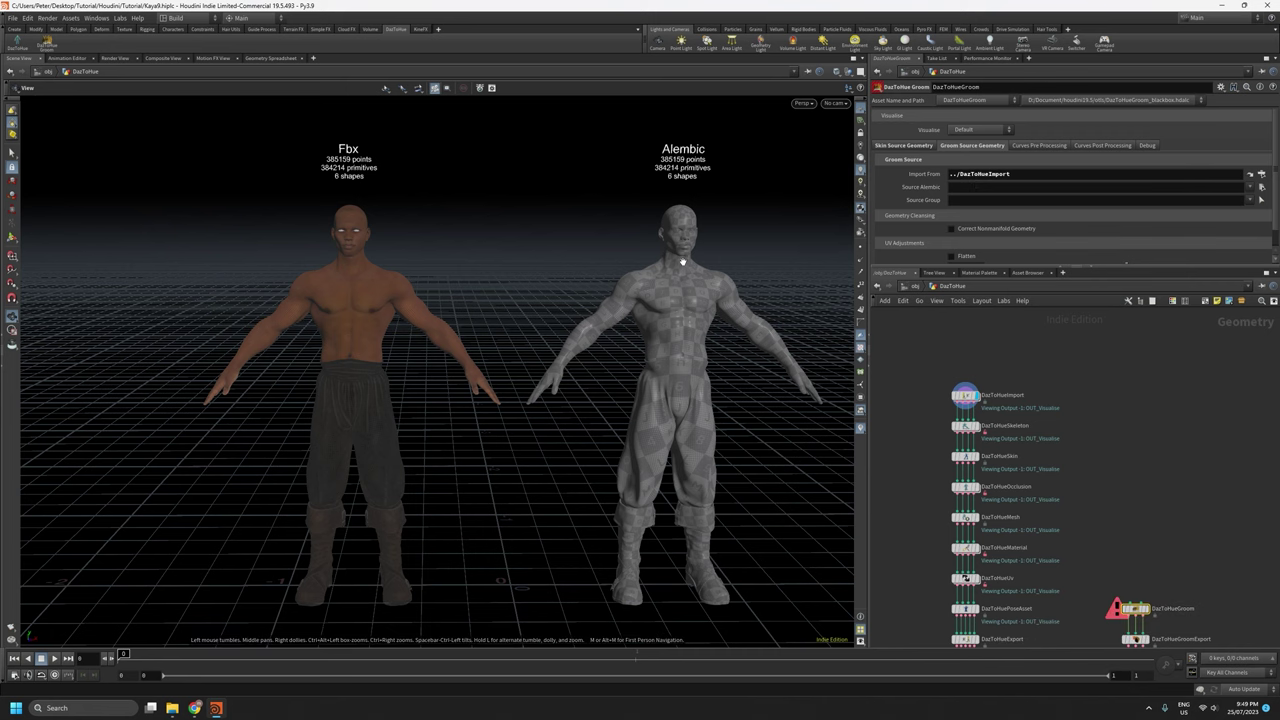
Examine the Alembic character's hairless head from several angles, along with the DazToHueImport and DazToHueGroom nodes.
right_drag(683, 236, 650, 110)
middle_drag(694, 268, 690, 390)
right_drag(688, 392, 631, 129)
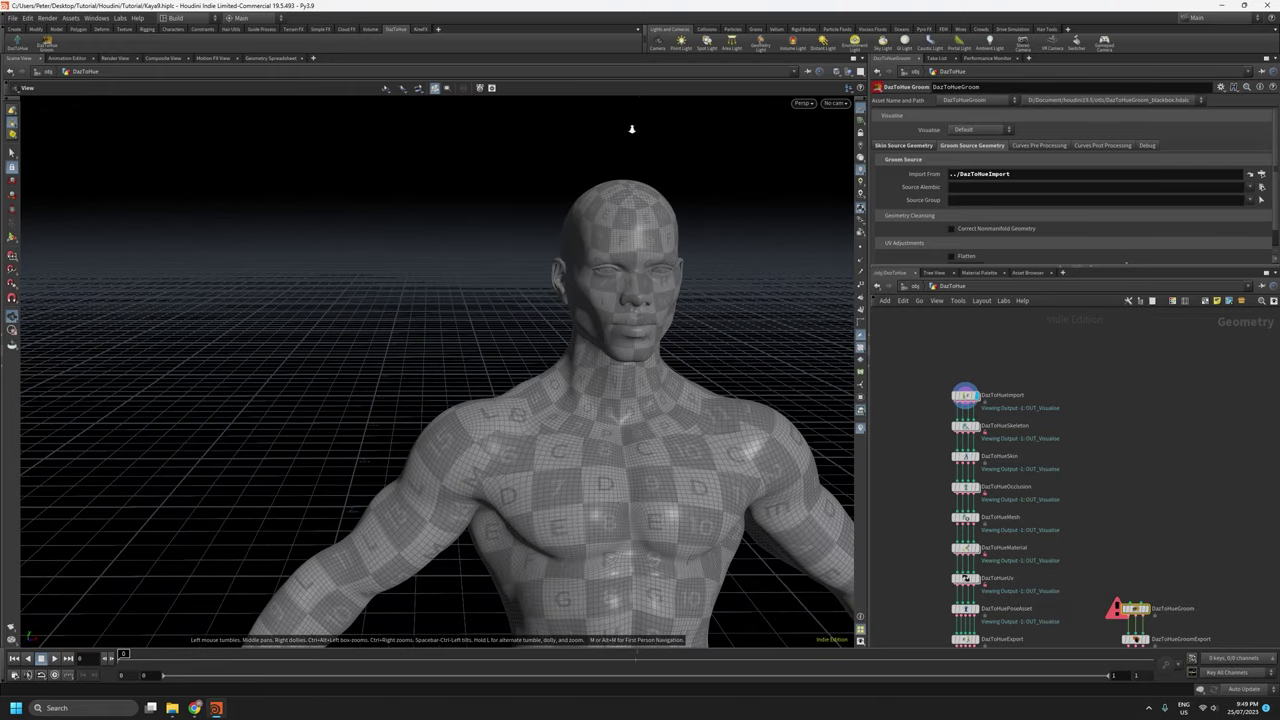
drag(650, 282, 690, 240)
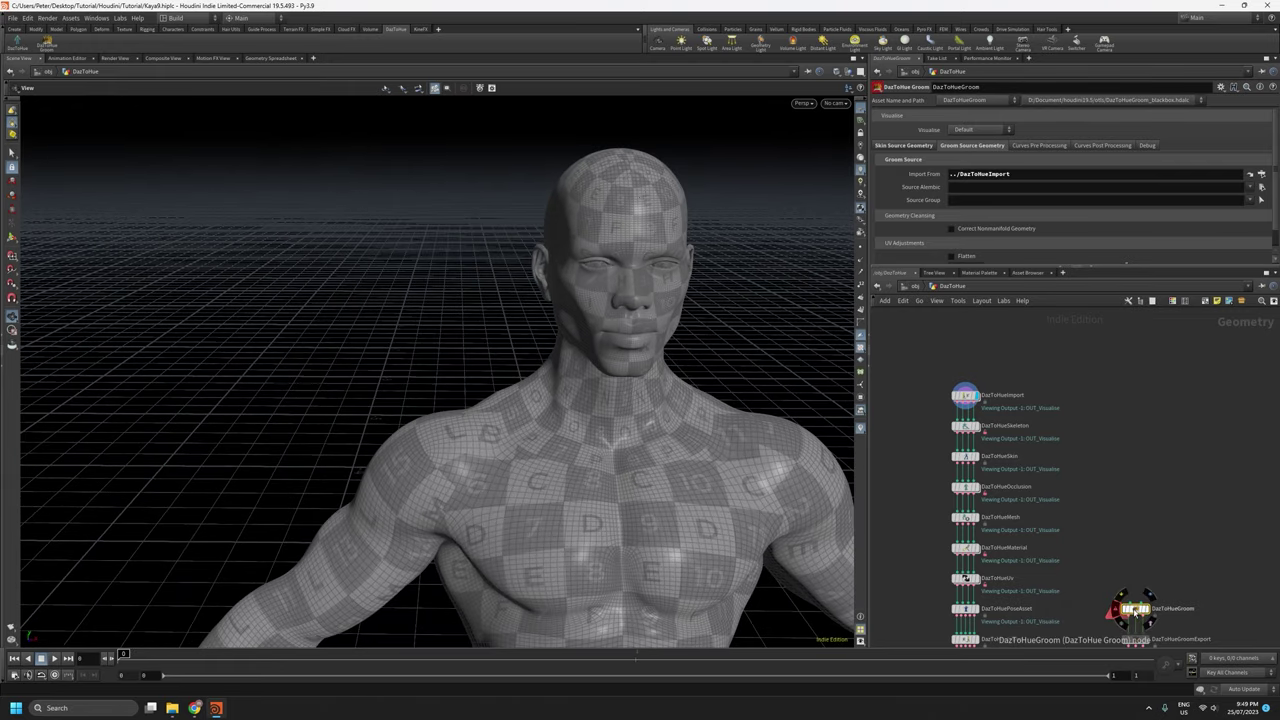
drag(620, 312, 668, 301)
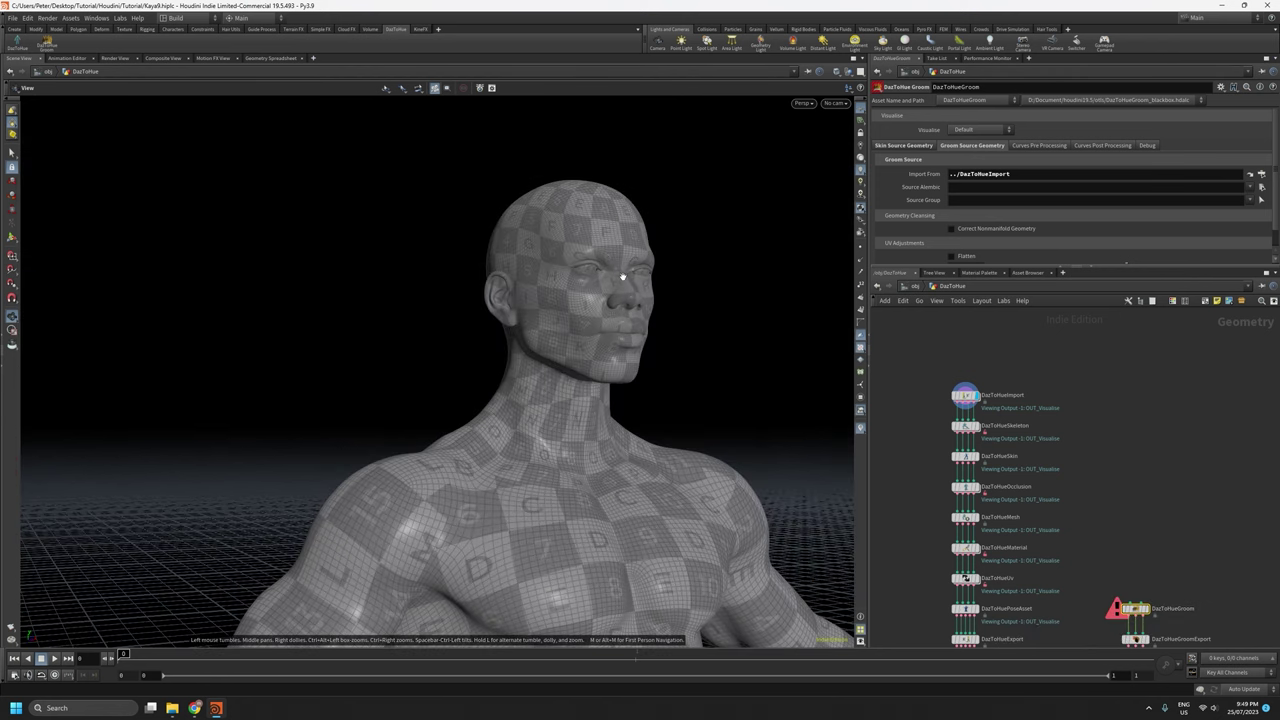
mouse_move(975, 388)
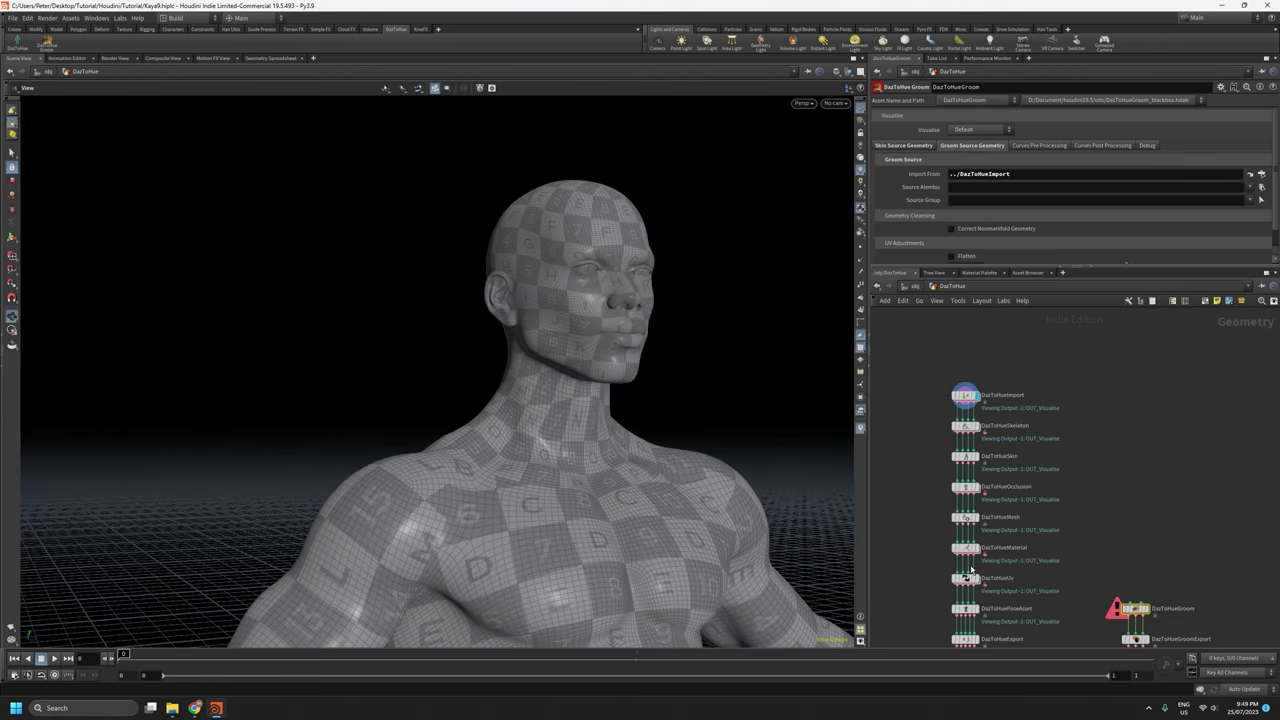
scroll(1082, 469, down, 2)
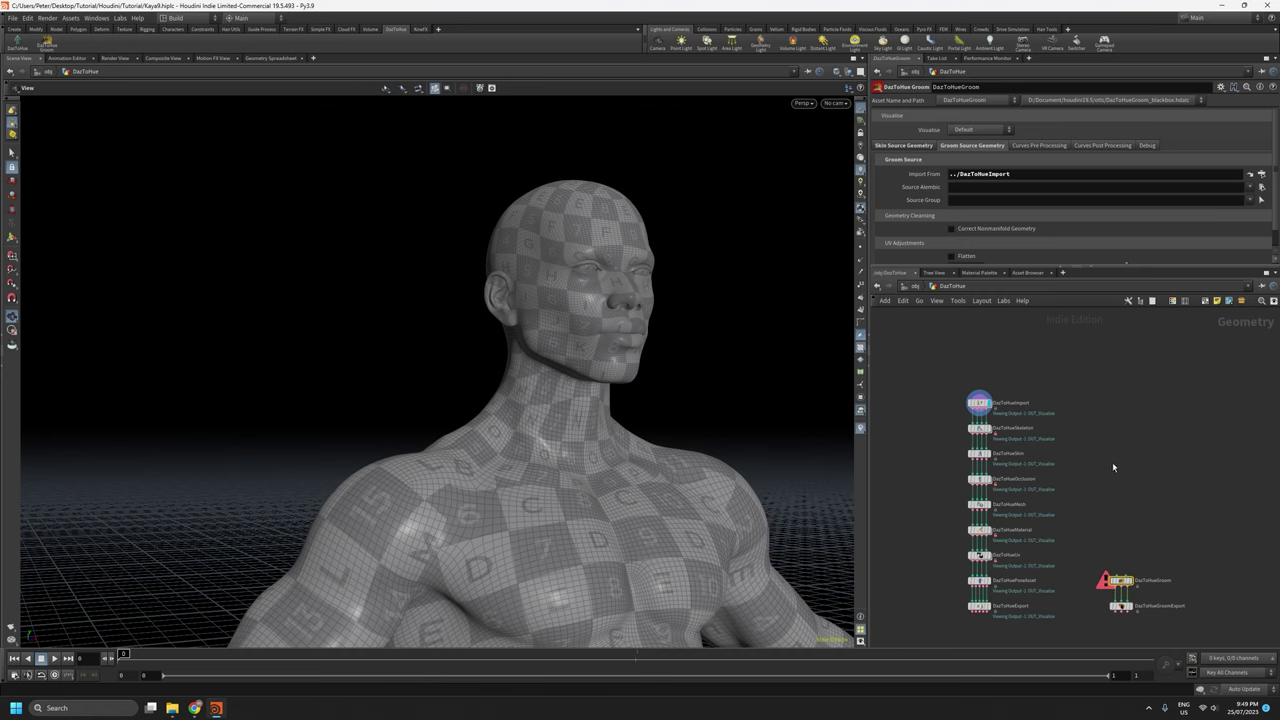
scroll(1125, 570, up, 3)
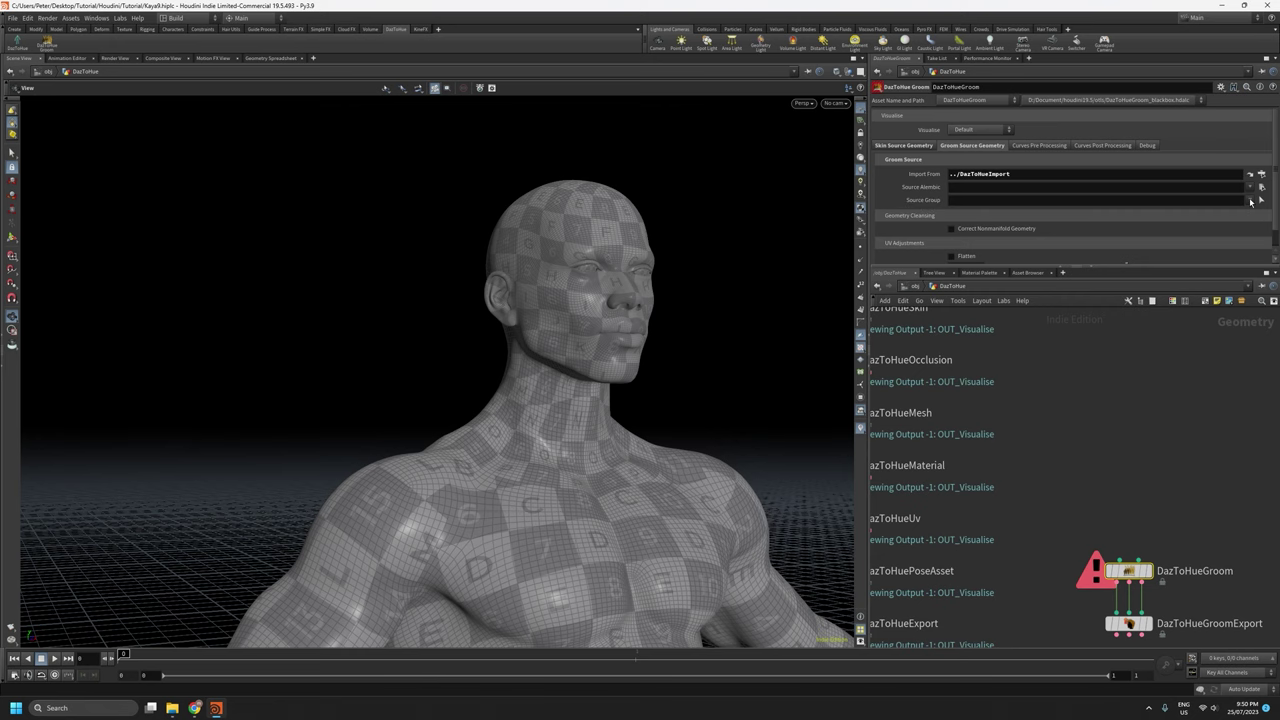
right_drag(583, 308, 586, 706)
drag(520, 300, 402, 360)
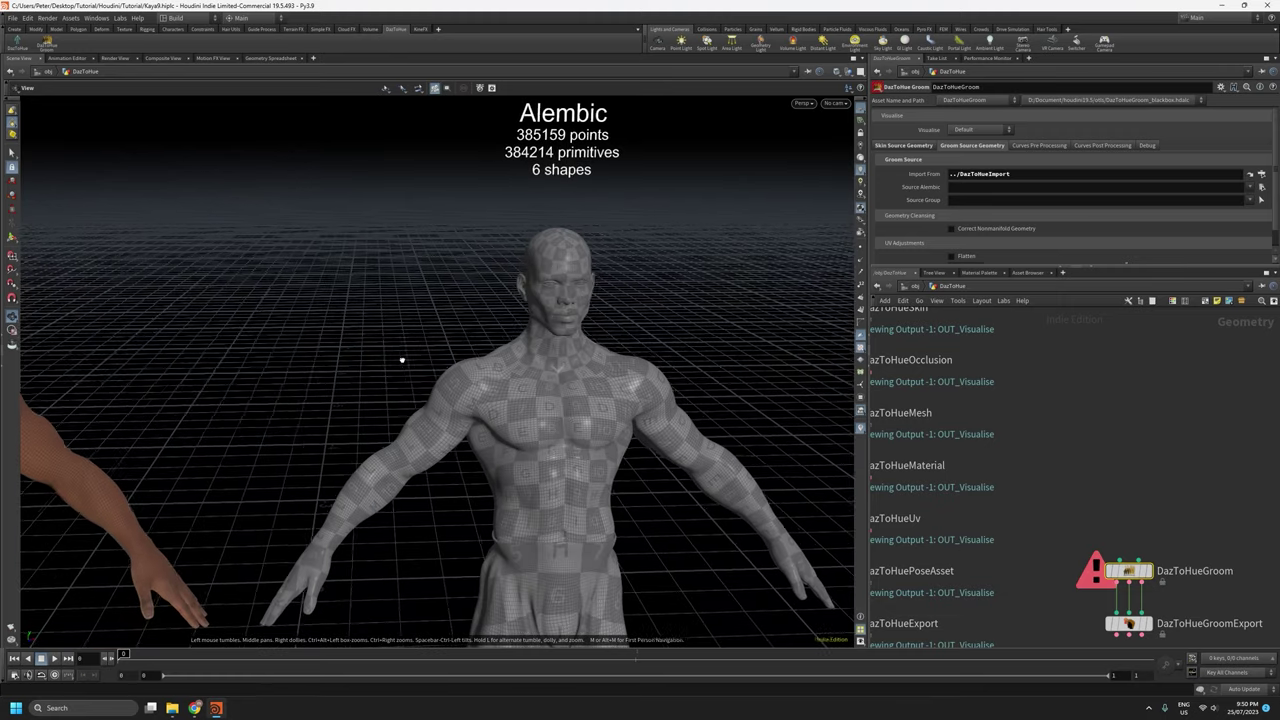
right_drag(402, 360, 449, 480)
middle_drag(449, 480, 526, 470)
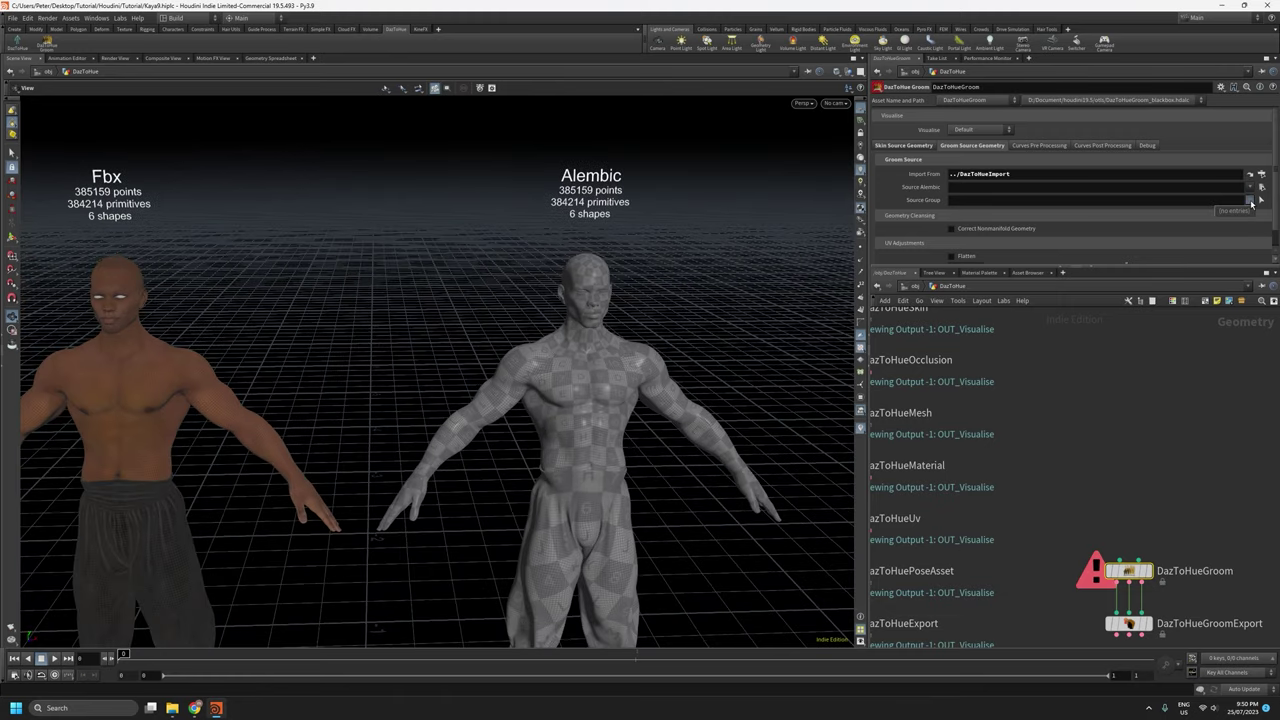
Display the DazToHueGroom node and set its groom source group to the /TMA Kaya Beard_151976/TMA Kaya Beard_151976 path.
scroll(1150, 575, up, 3)
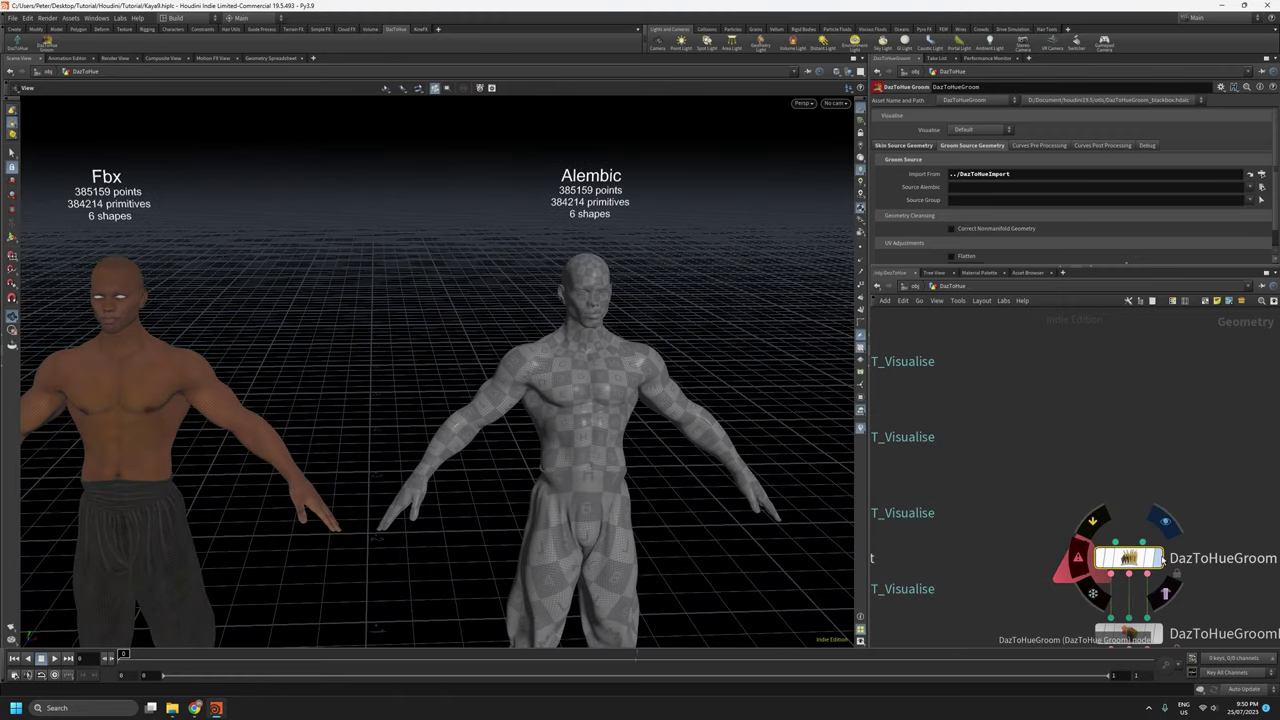
click(1162, 560)
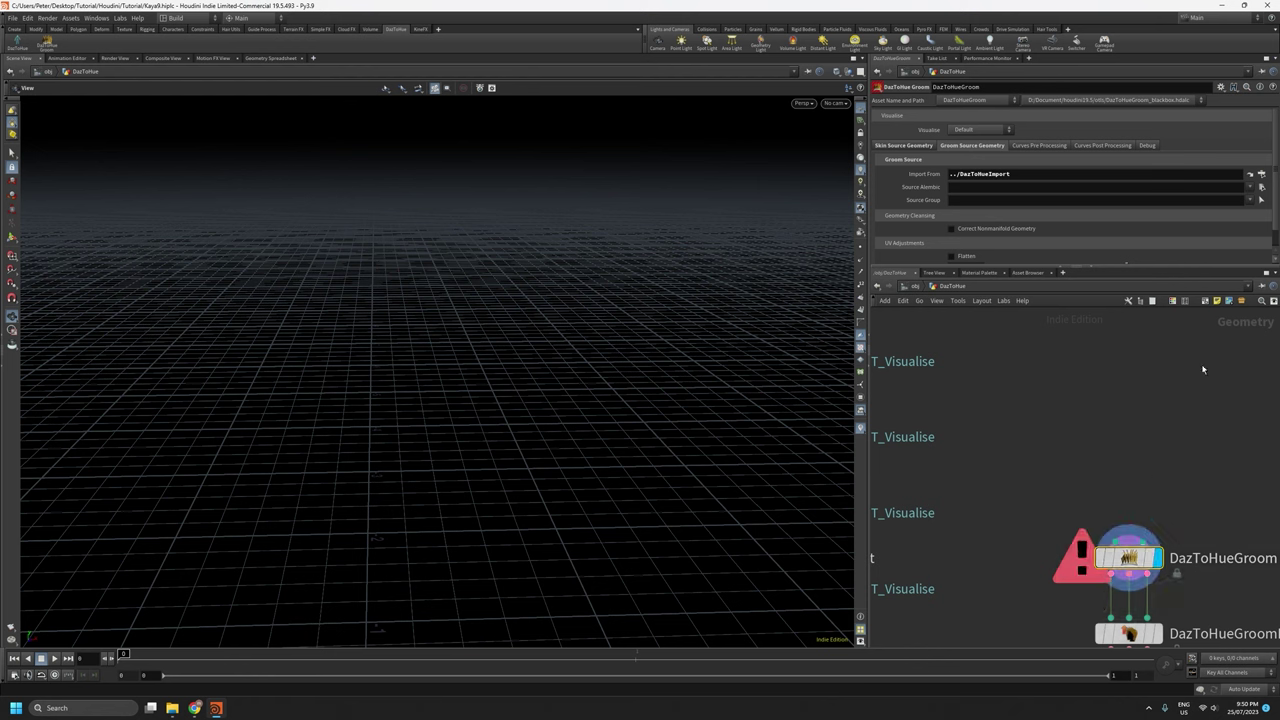
click(1250, 201)
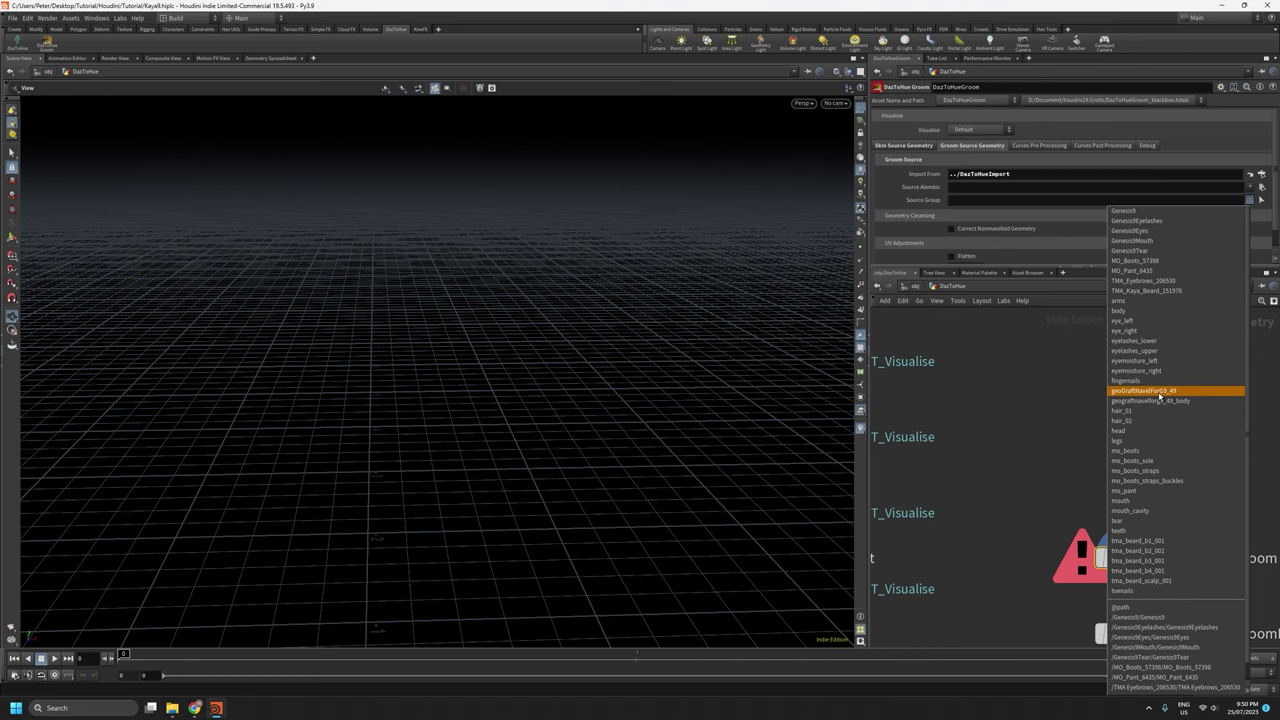
scroll(1160, 397, down, 1)
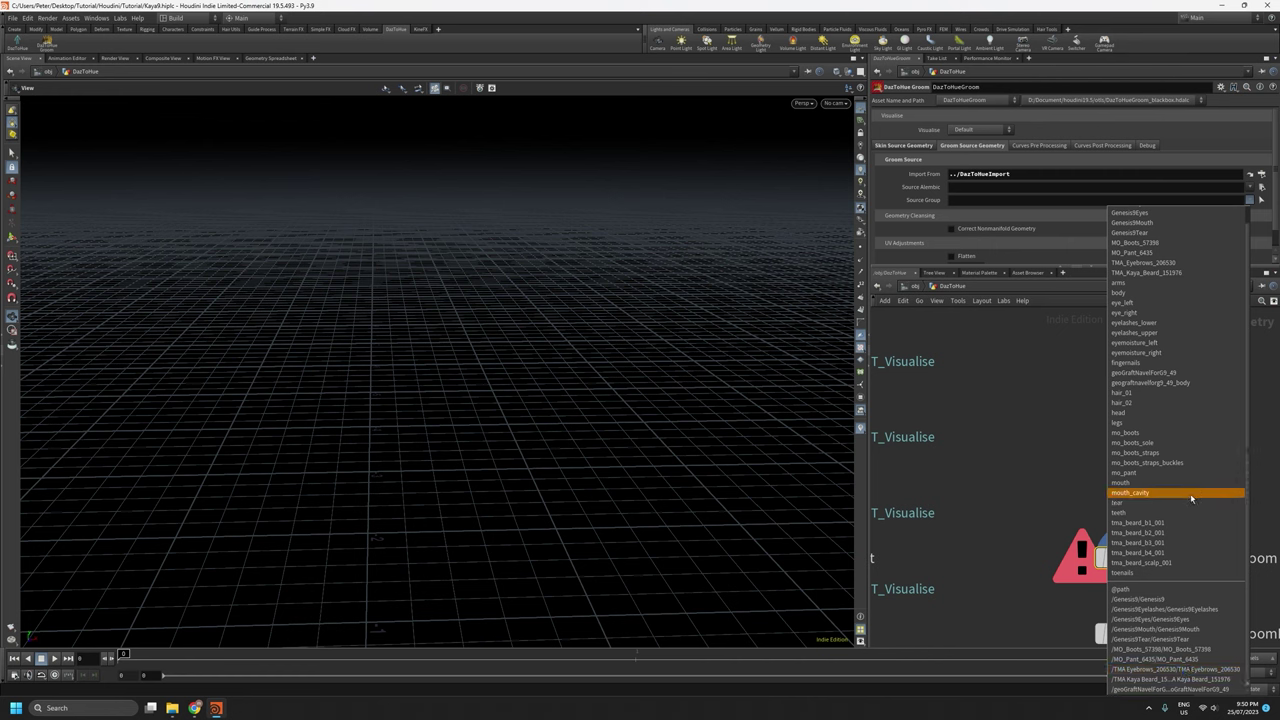
click(1209, 681)
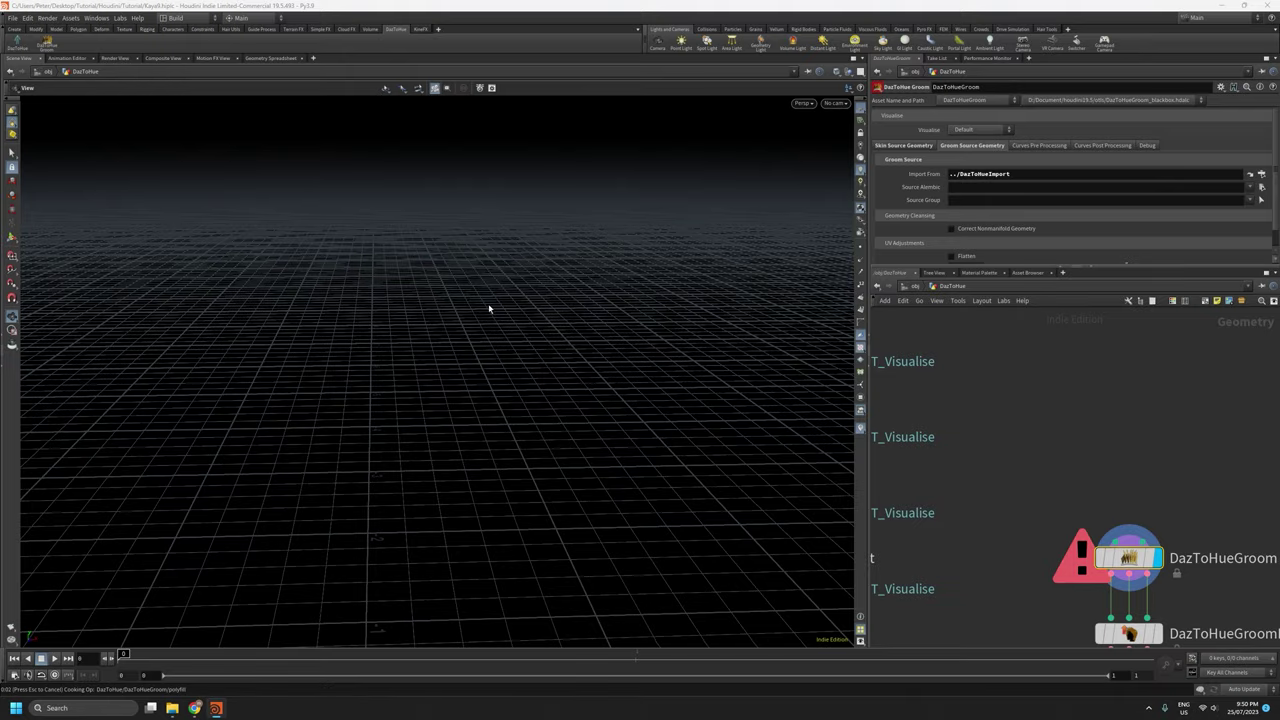
Frame the generated beard curves and examine them from several angles, including close up around the moustache.
key(f)
drag(689, 409, 574, 402)
drag(486, 440, 517, 442)
scroll(505, 470, up, 3)
drag(565, 400, 471, 391)
right_drag(636, 259, 666, 98)
drag(666, 98, 660, 280)
right_drag(660, 280, 626, 226)
middle_drag(626, 226, 612, 365)
drag(610, 362, 410, 380)
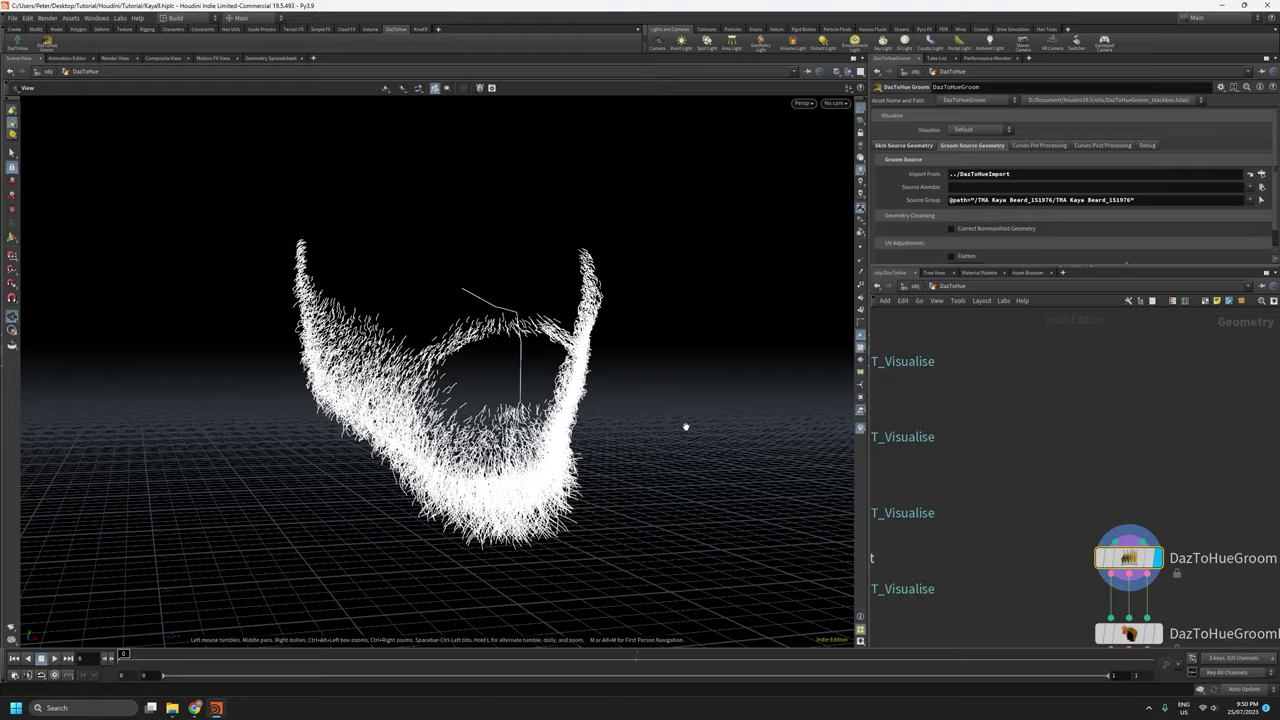
scroll(482, 357, up, 5)
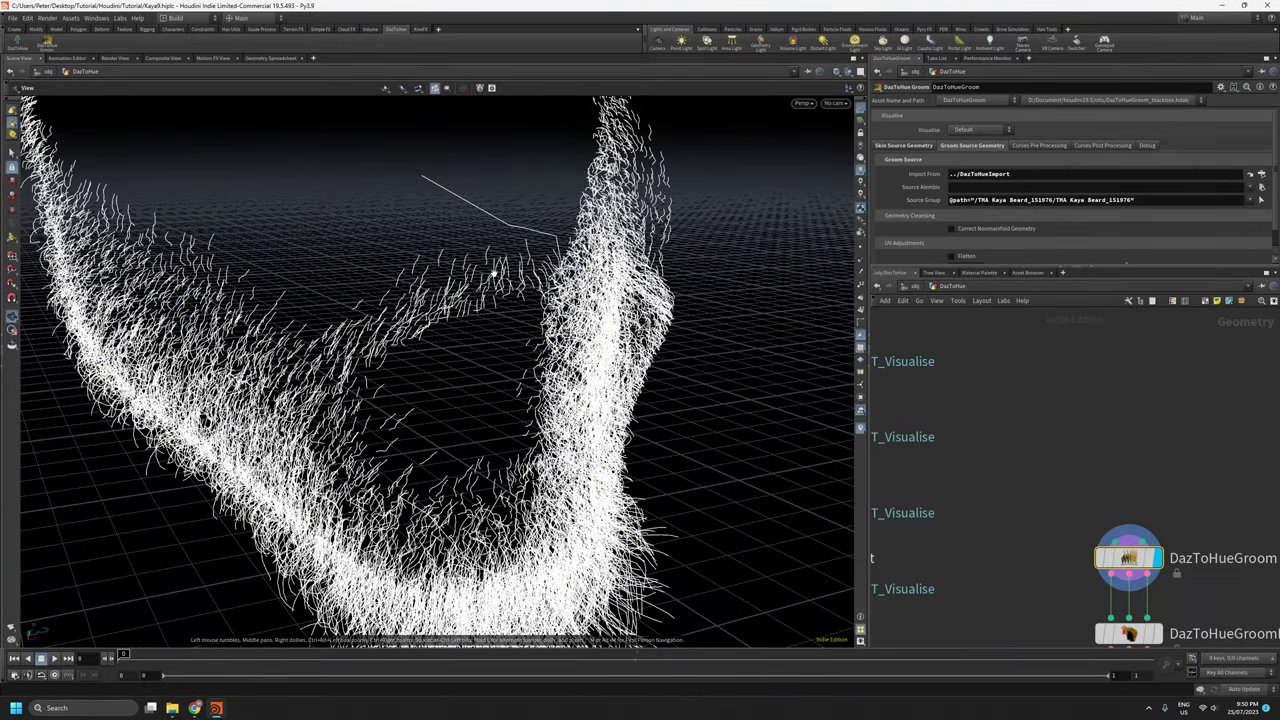
scroll(493, 287, up, 3)
drag(493, 287, 420, 325)
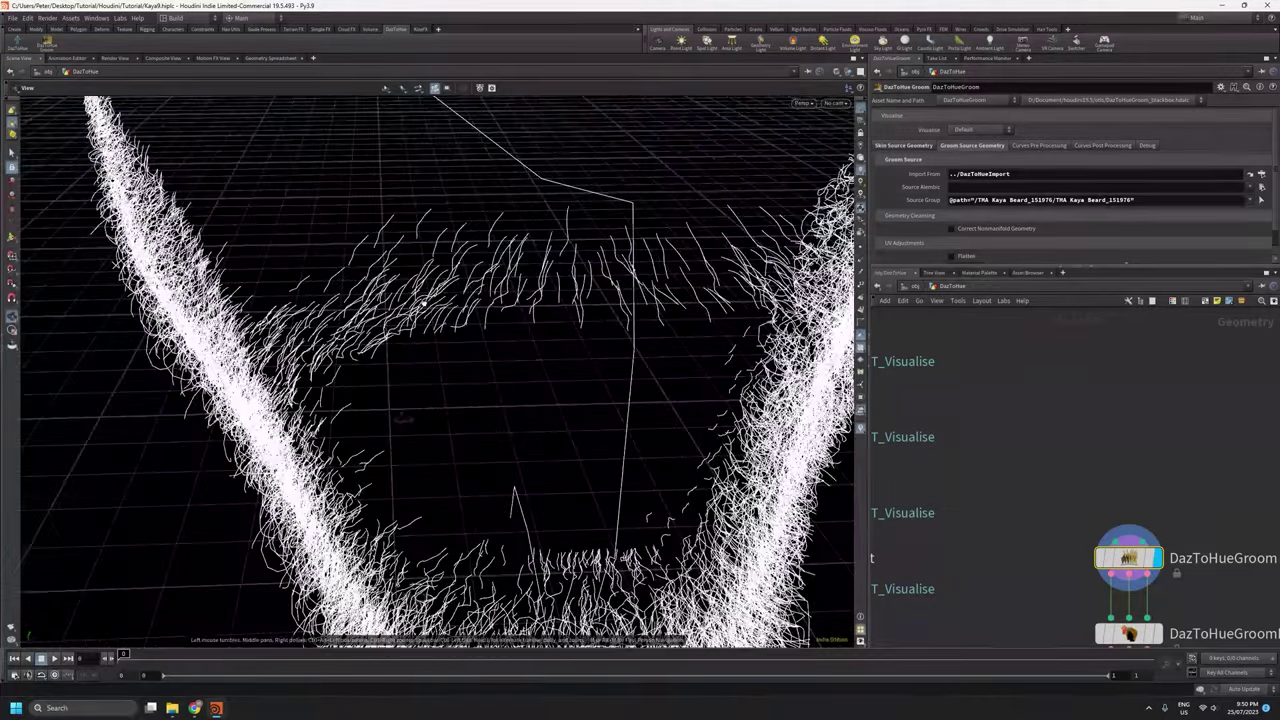
drag(495, 289, 506, 67)
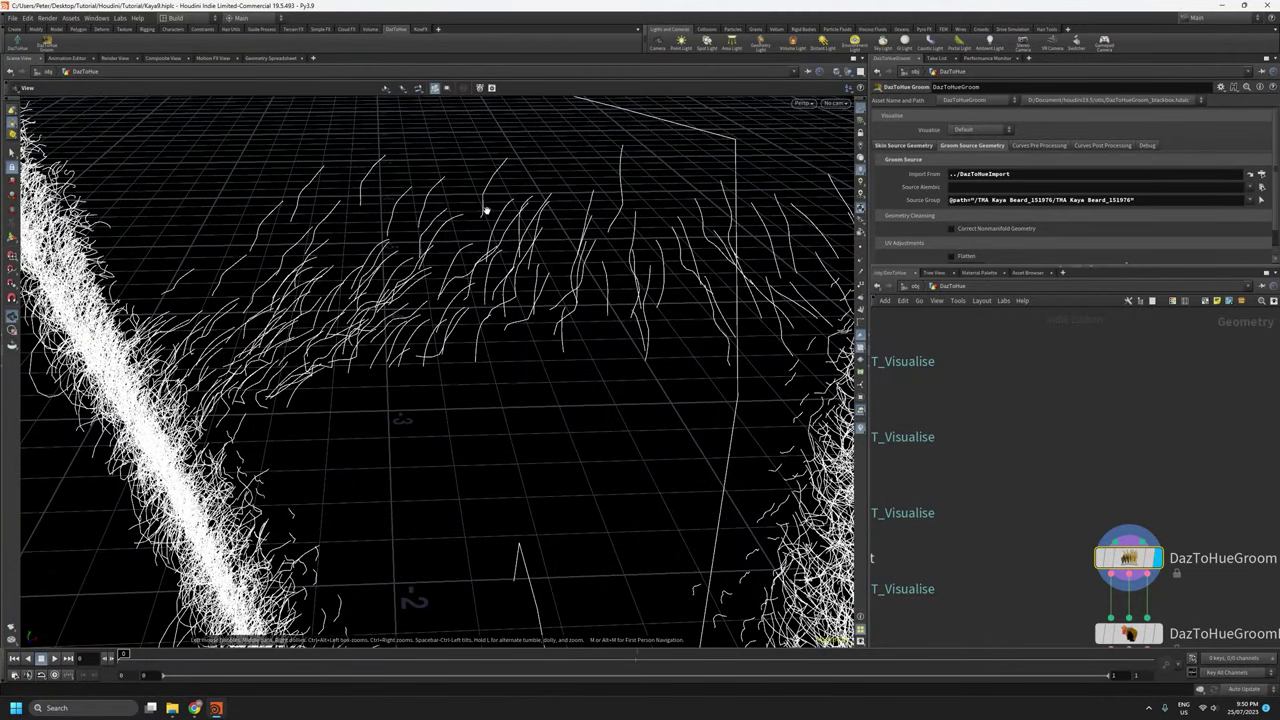
drag(481, 216, 520, 416)
drag(500, 366, 548, 330)
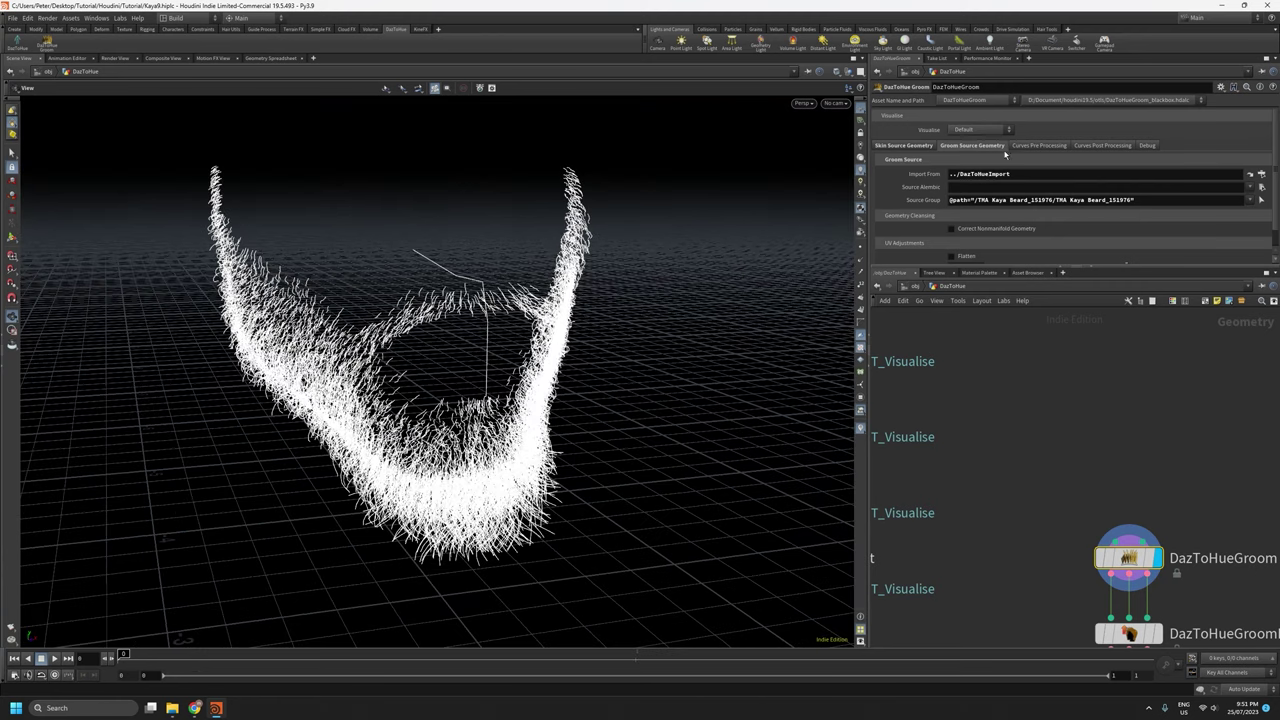
Switch the groom visualisation to Groom Source and examine the beard's source geometry from the front and both sides.
click(993, 131)
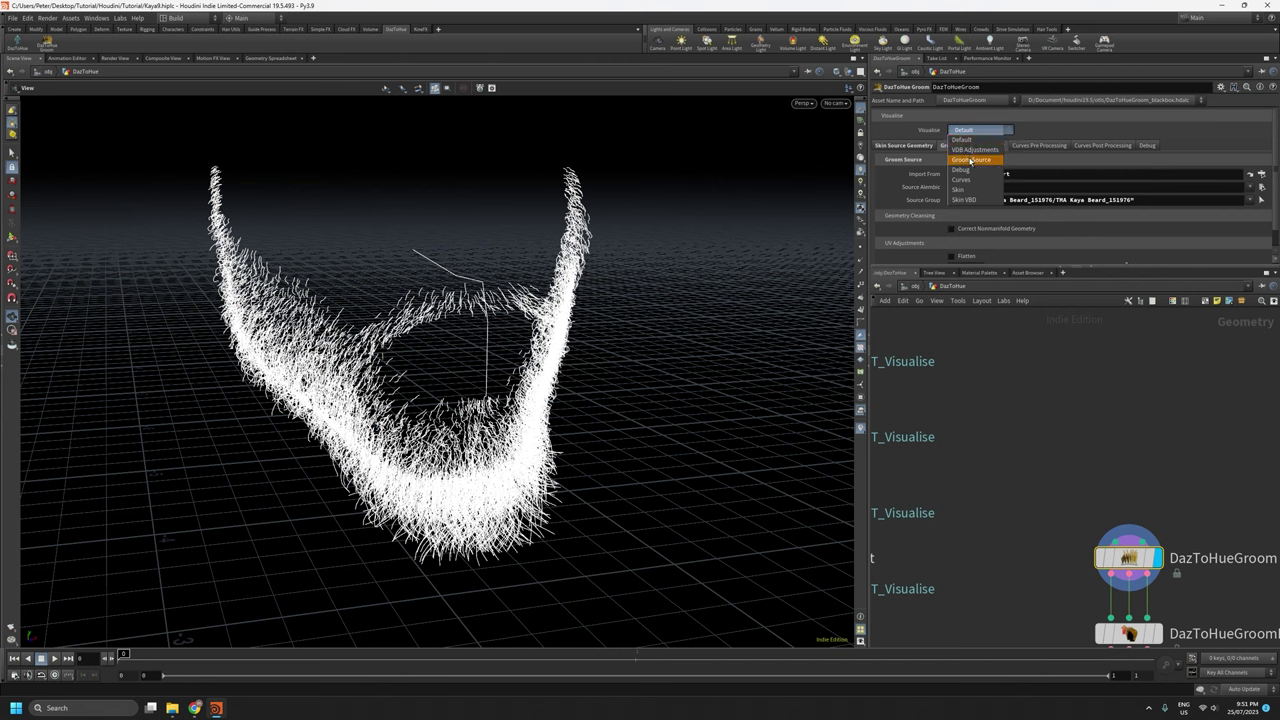
click(969, 163)
drag(491, 385, 514, 408)
right_drag(506, 408, 484, 262)
drag(484, 262, 491, 363)
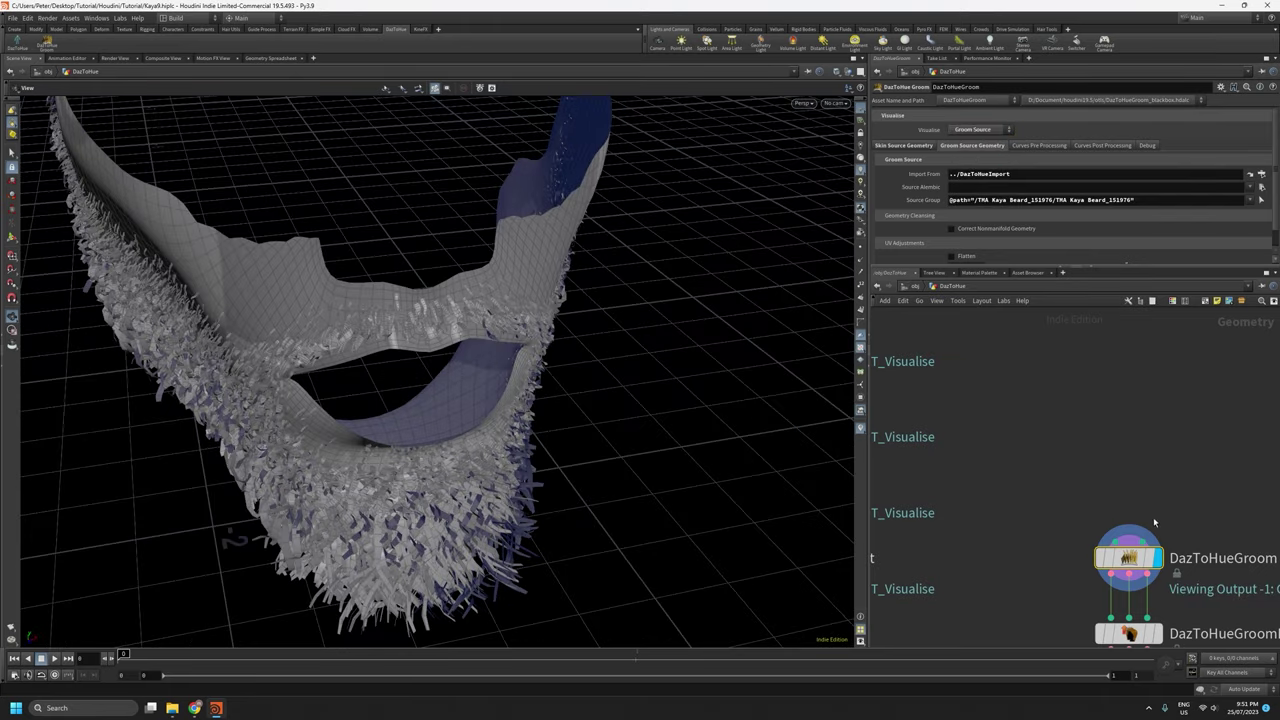
drag(480, 480, 500, 363)
mouse_move(451, 526)
right_down()
mouse_move(434, 269)
mouse_move(457, 370)
mouse_move(460, 508)
right_up()
drag(460, 508, 391, 480)
drag(600, 248, 540, 240)
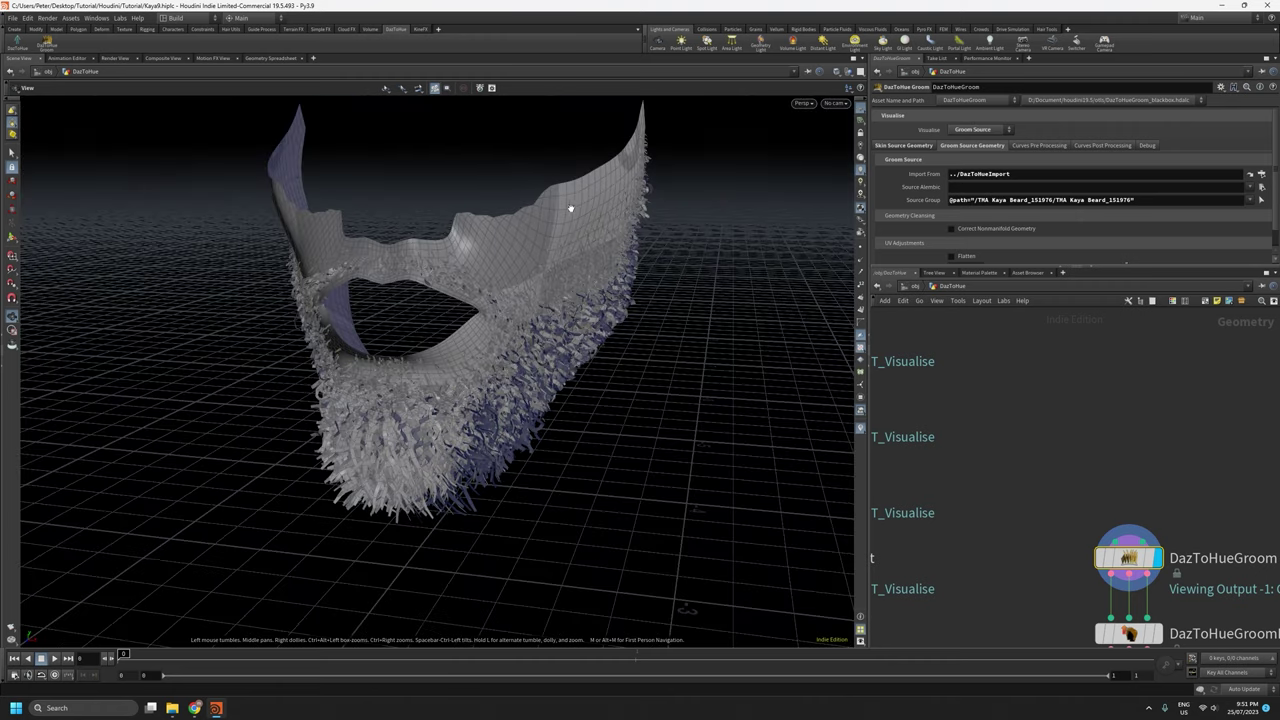
drag(509, 320, 655, 314)
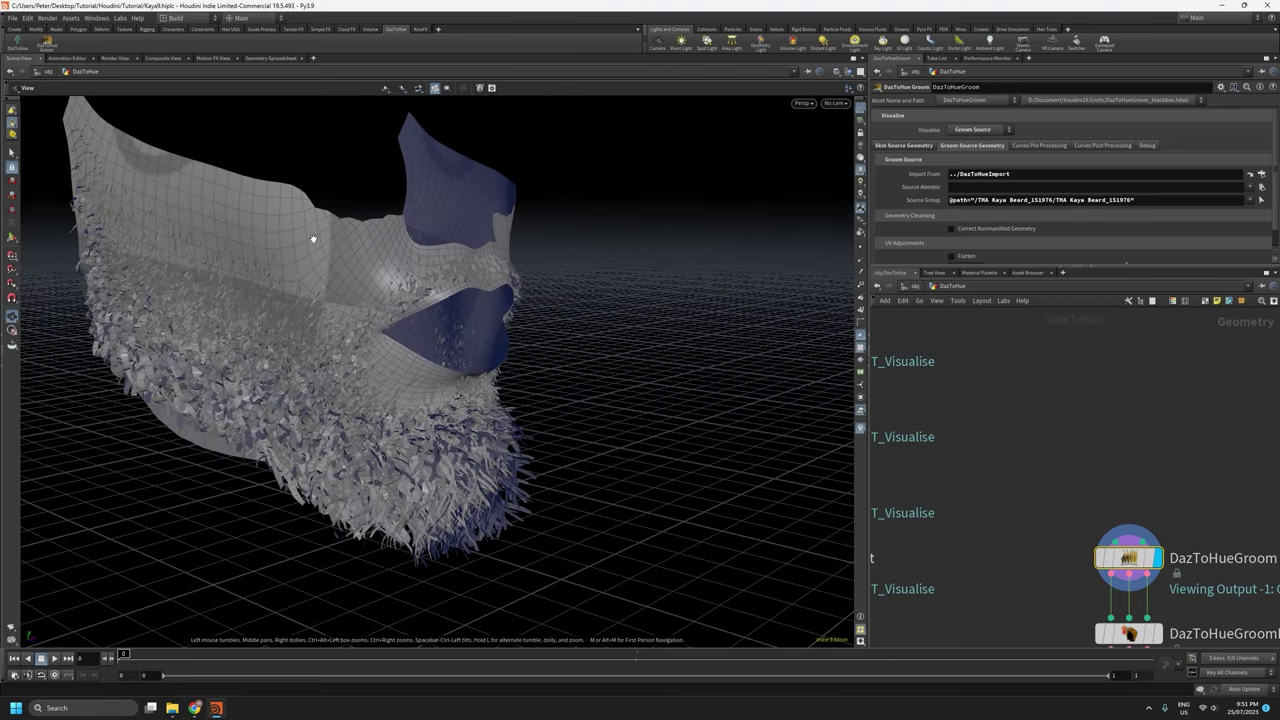
drag(431, 364, 553, 371)
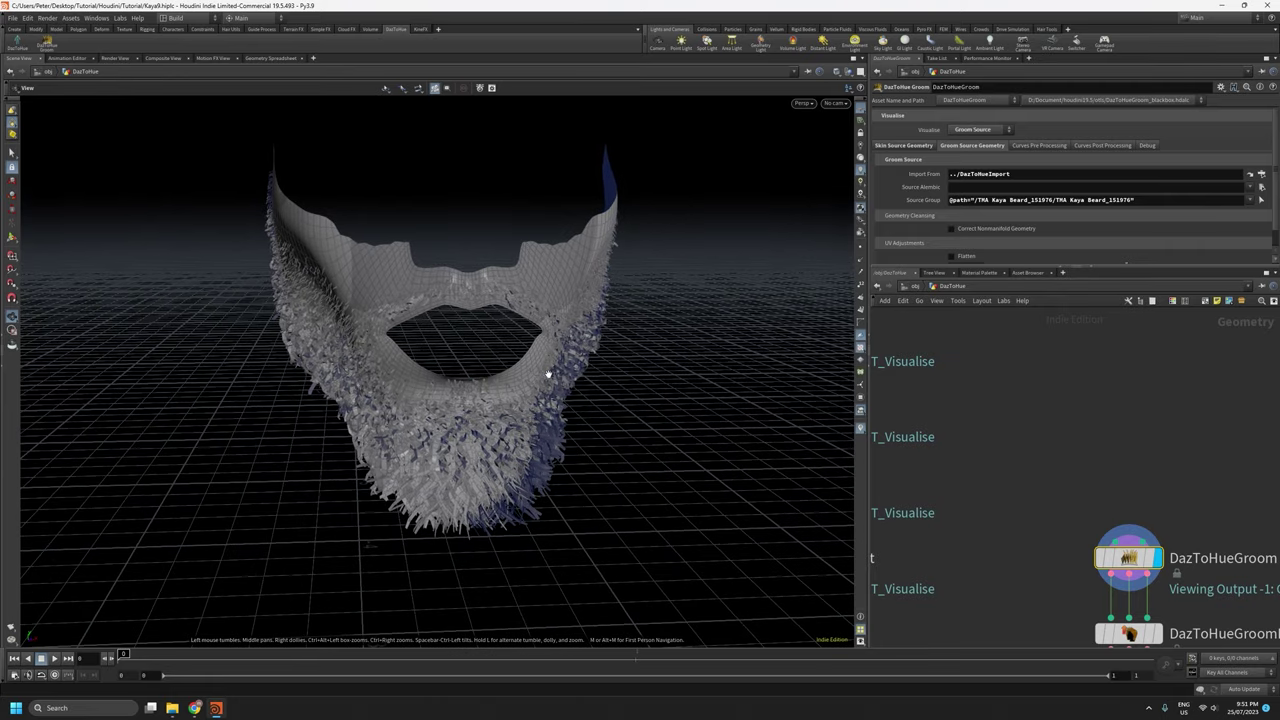
Return the groom visualisation to Default and clear the source group of DazToHueGroom.
click(983, 130)
click(975, 120)
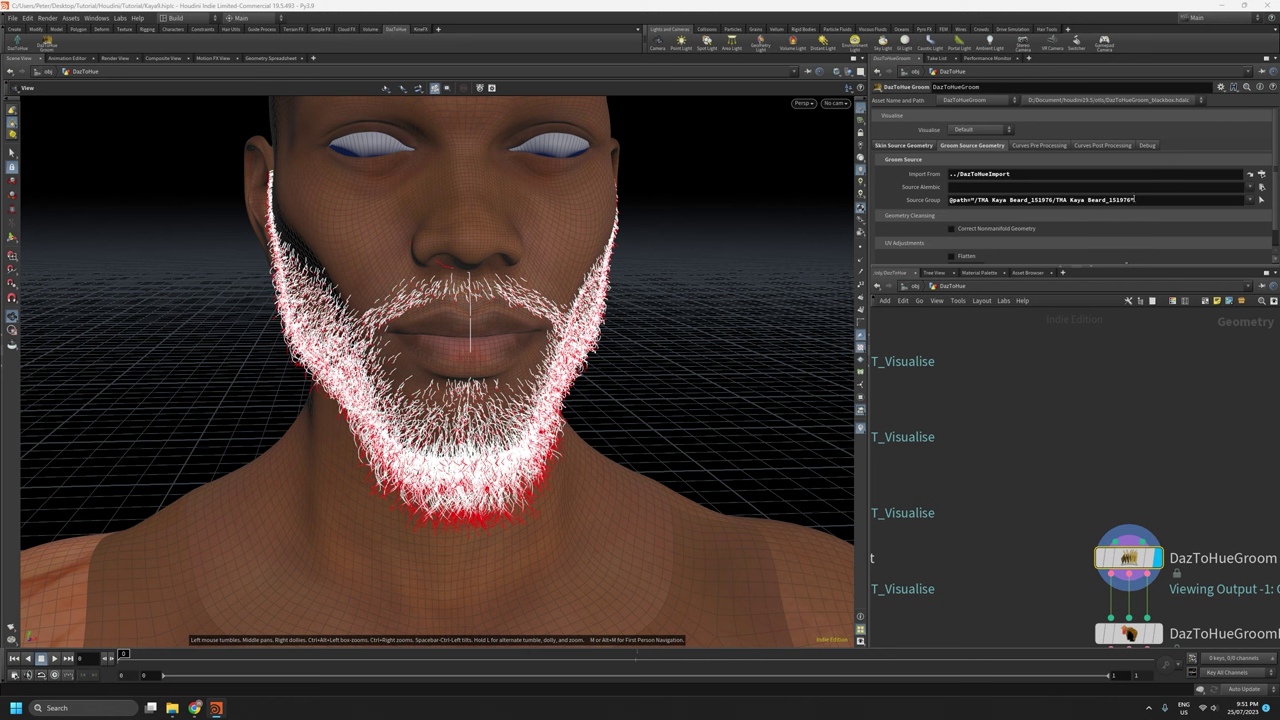
drag(1155, 203, 715, 209)
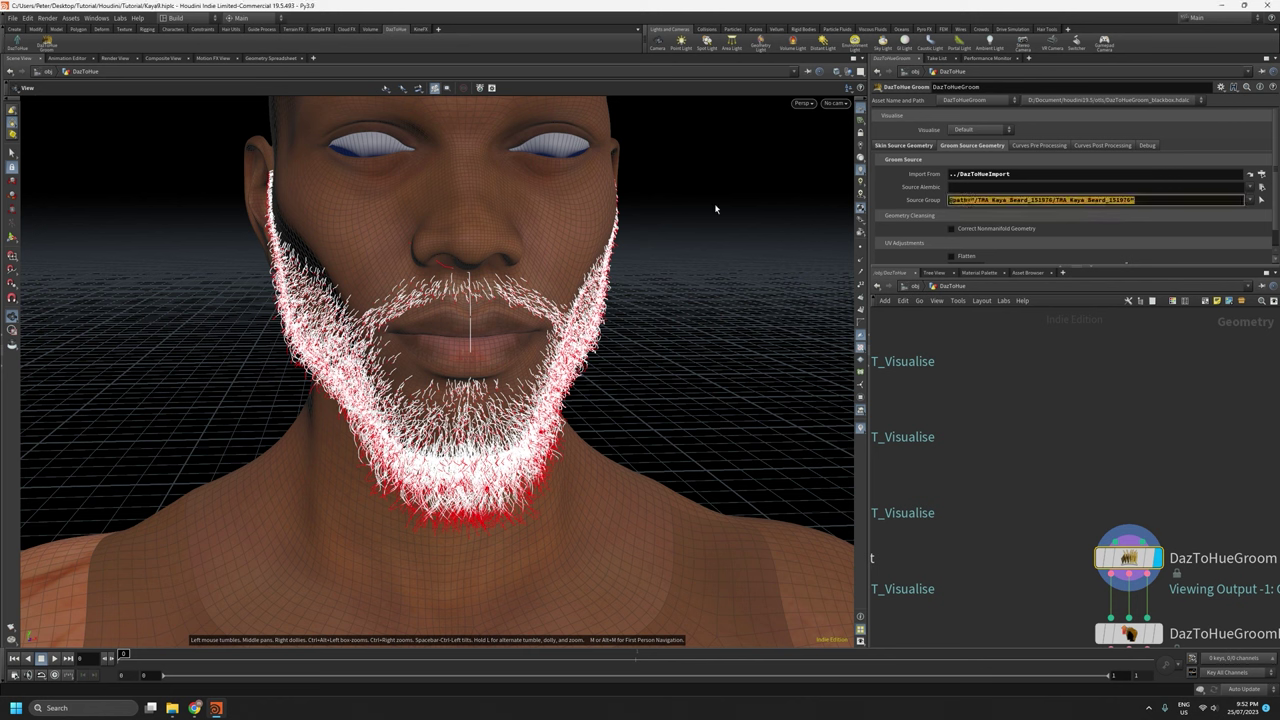
key(BackSpace)
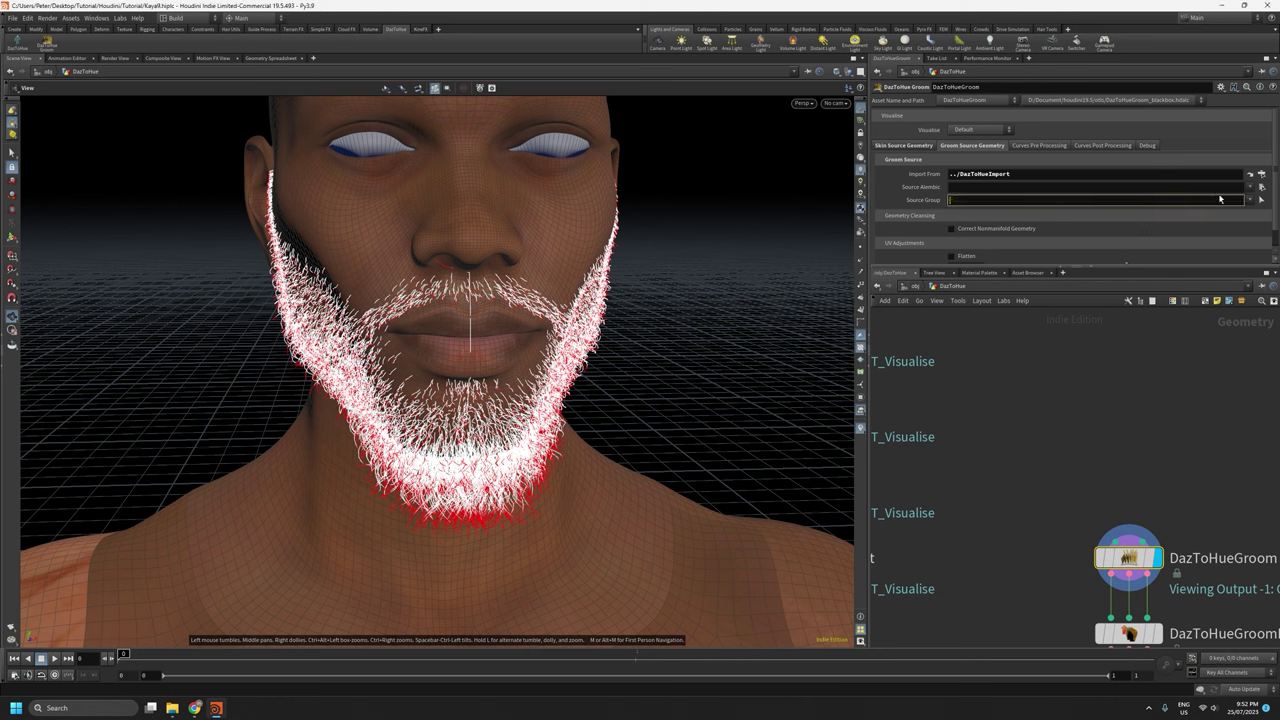
Set the groom source group to tma_beard_b1_001, tma_beard_b2_001, tma_beard_b3_001 and tma_beard_b4_001, leaving out the beard scalp.
click(1251, 201)
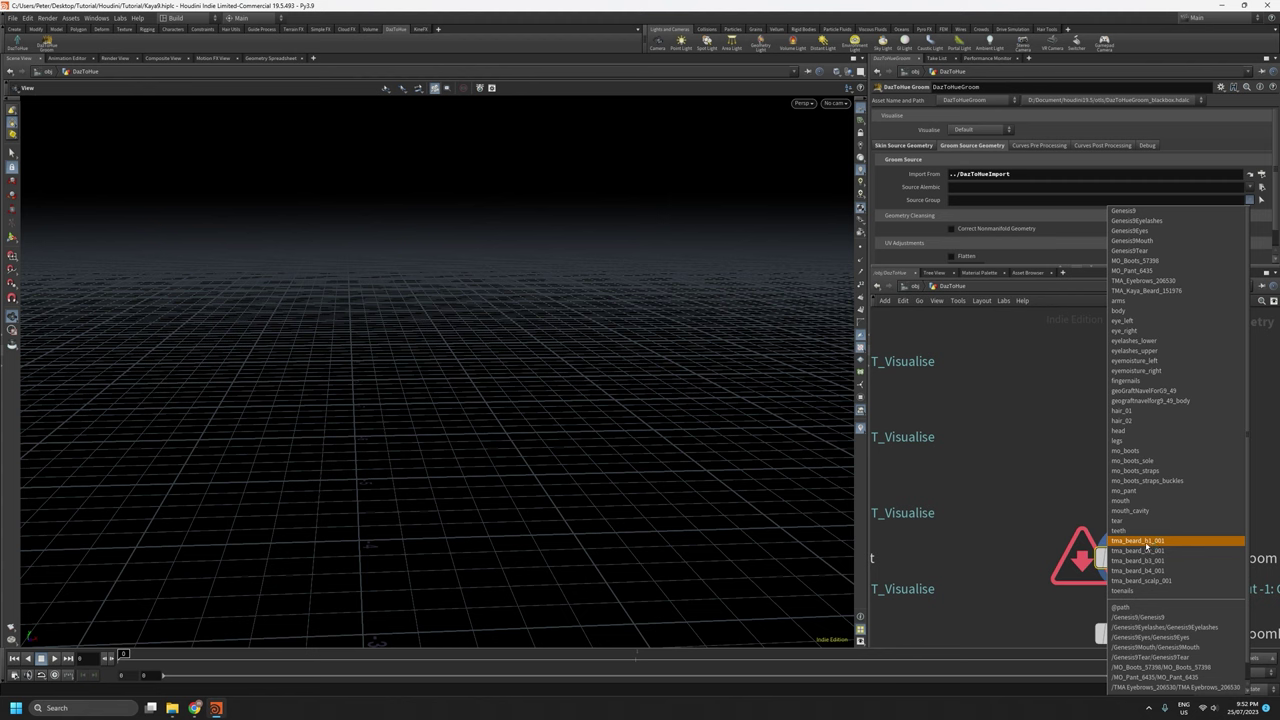
click(1140, 541)
click(1250, 201)
click(1192, 550)
click(1250, 201)
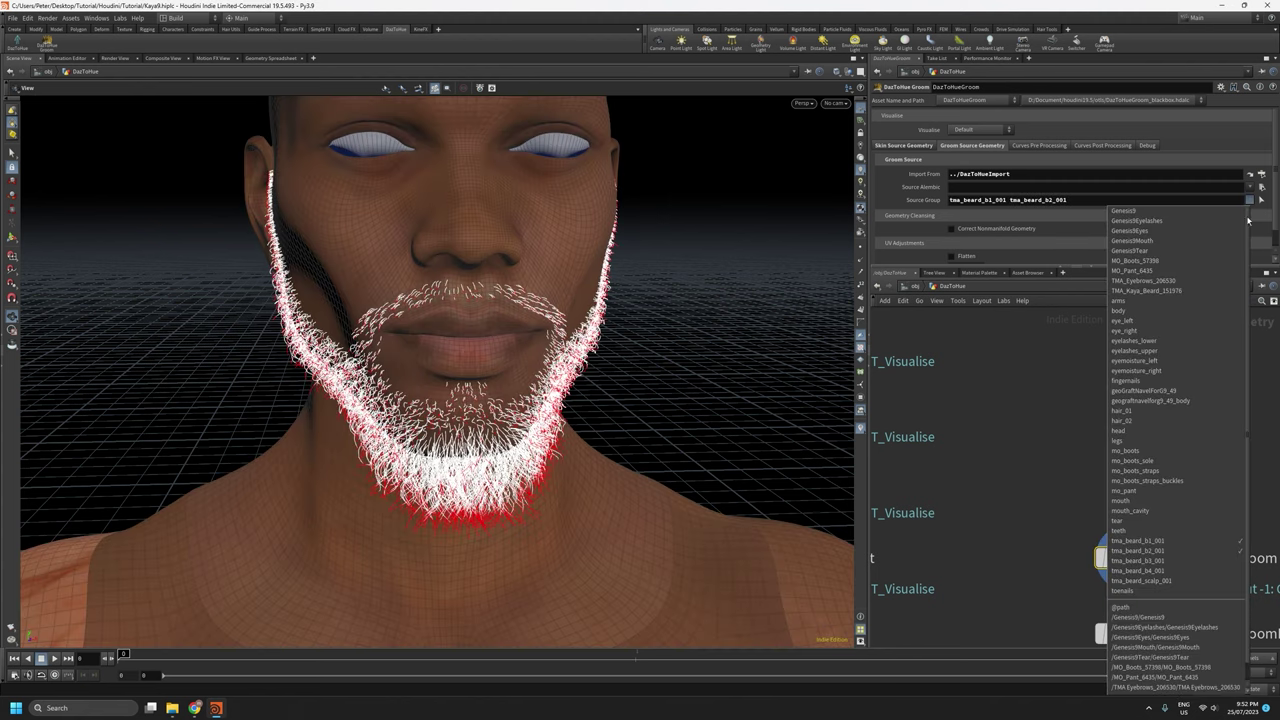
click(1196, 558)
click(1250, 201)
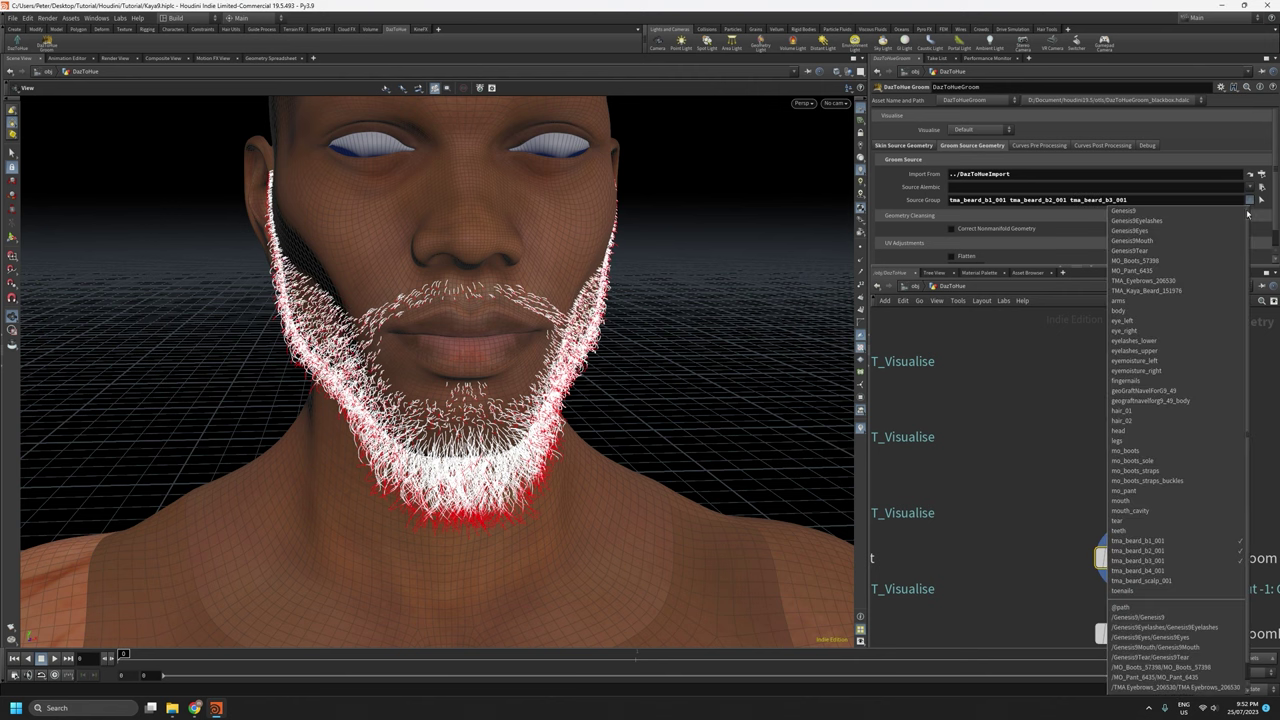
click(1218, 573)
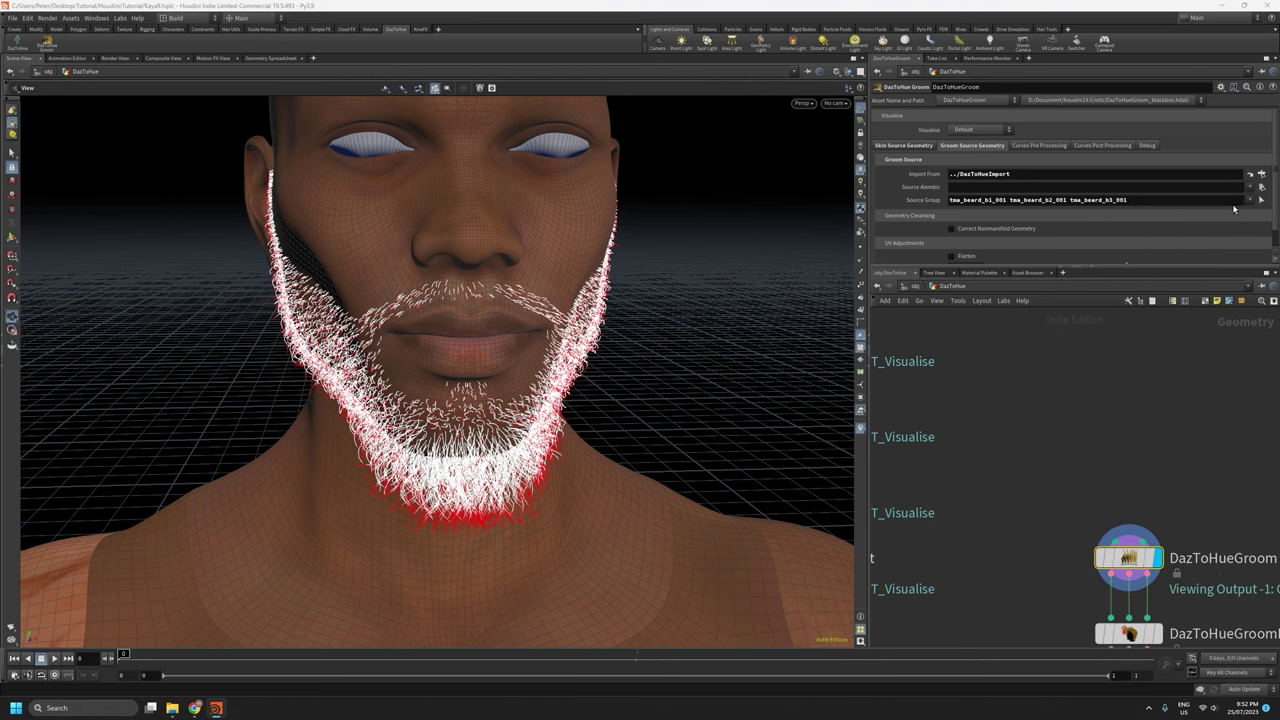
click(1250, 201)
click(1140, 570)
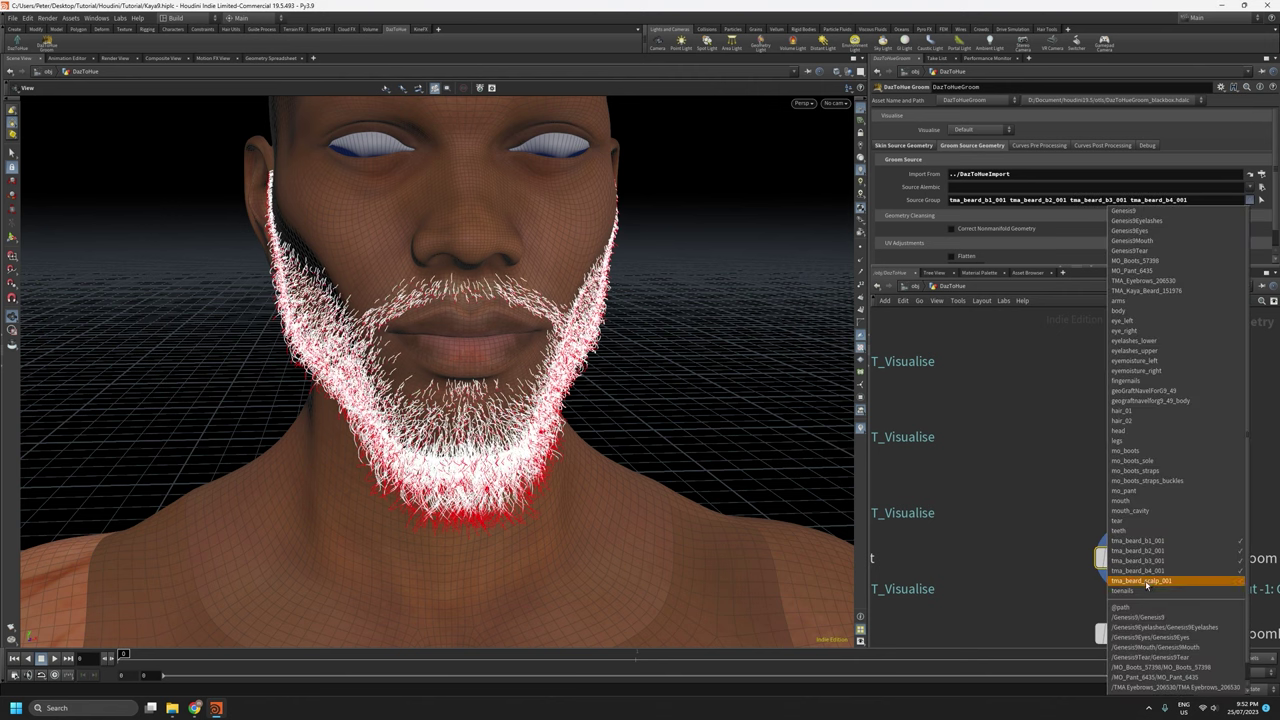
click(1020, 430)
View the bearded head from the side and switch the DazToHueGroom visualisation to Skin.
drag(500, 404, 615, 402)
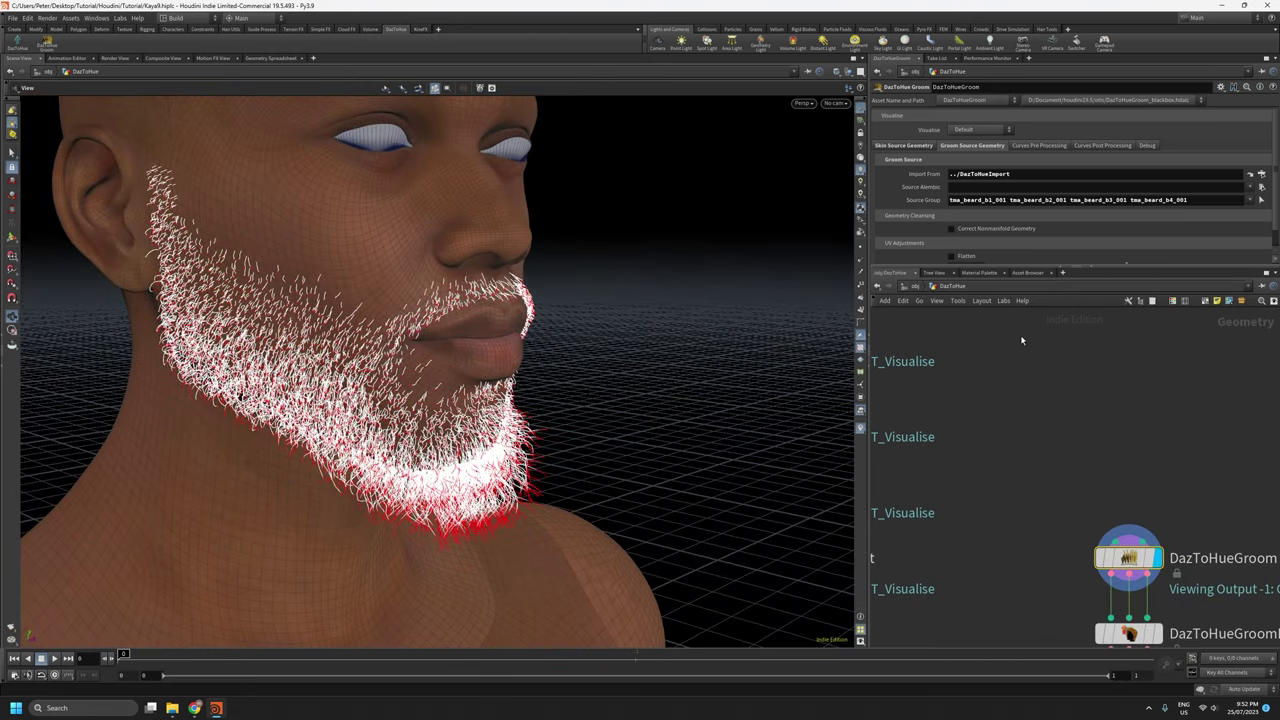
click(972, 131)
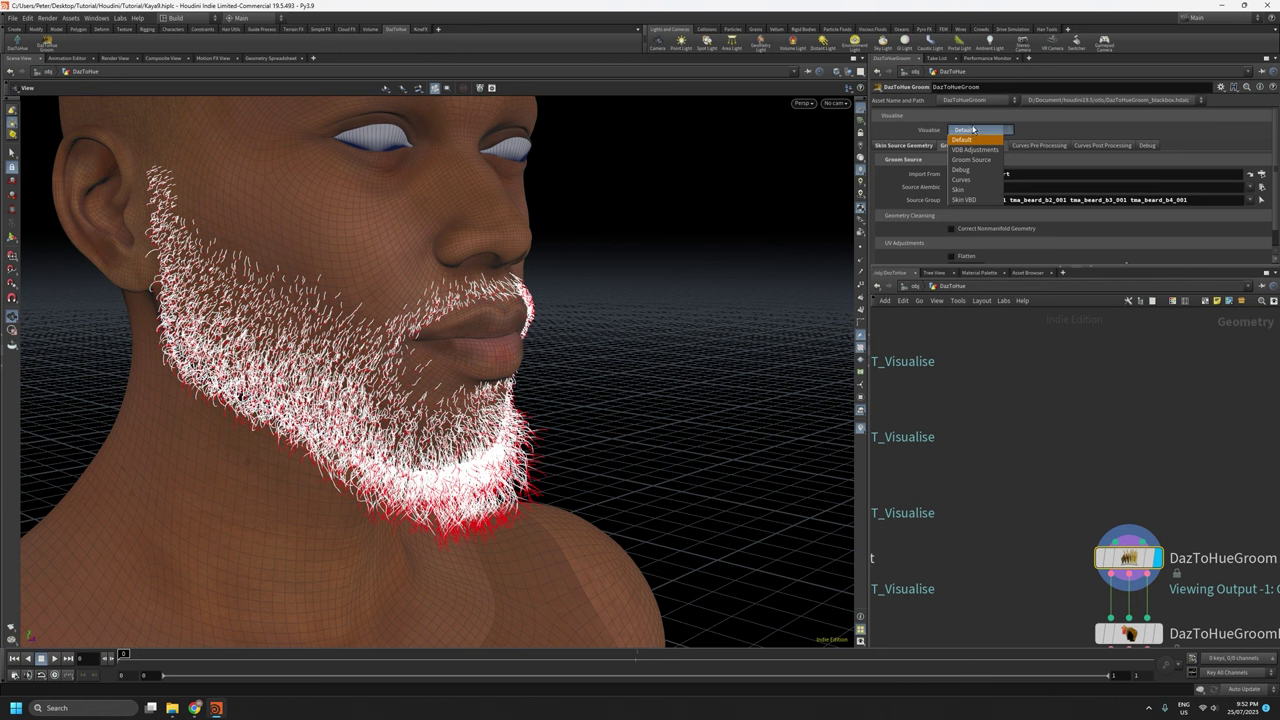
click(897, 133)
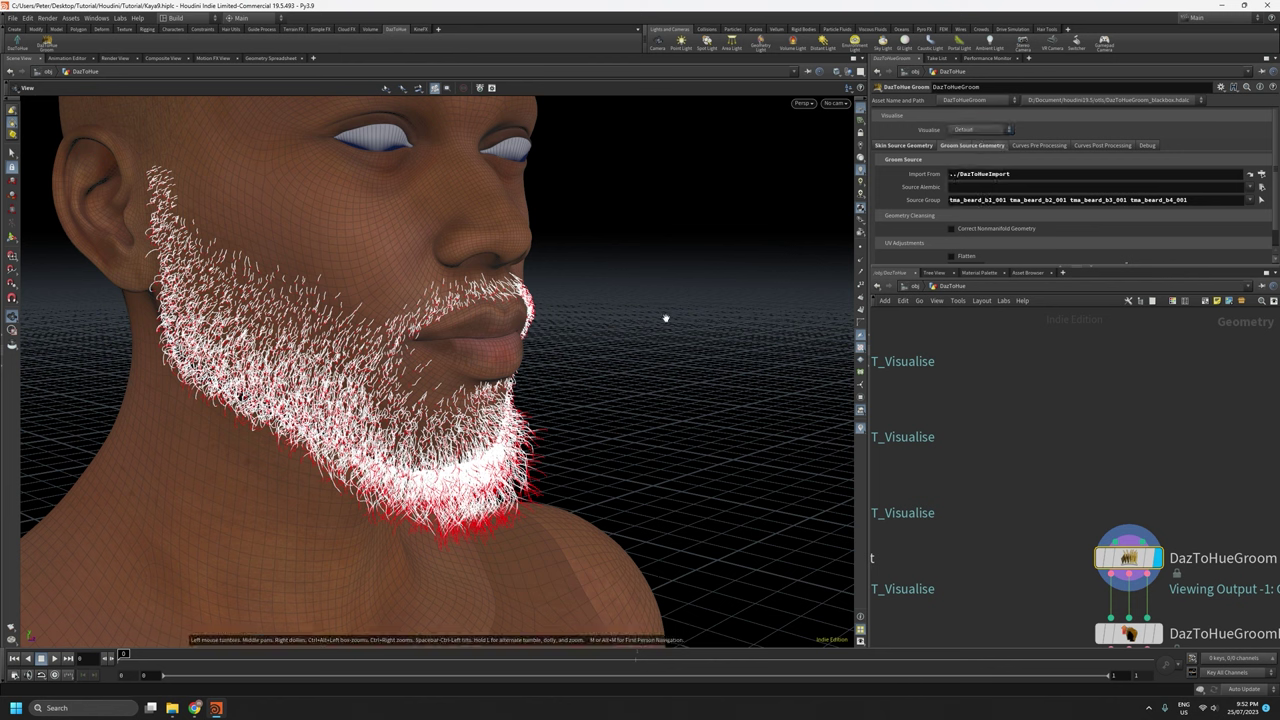
drag(619, 366, 752, 332)
click(966, 129)
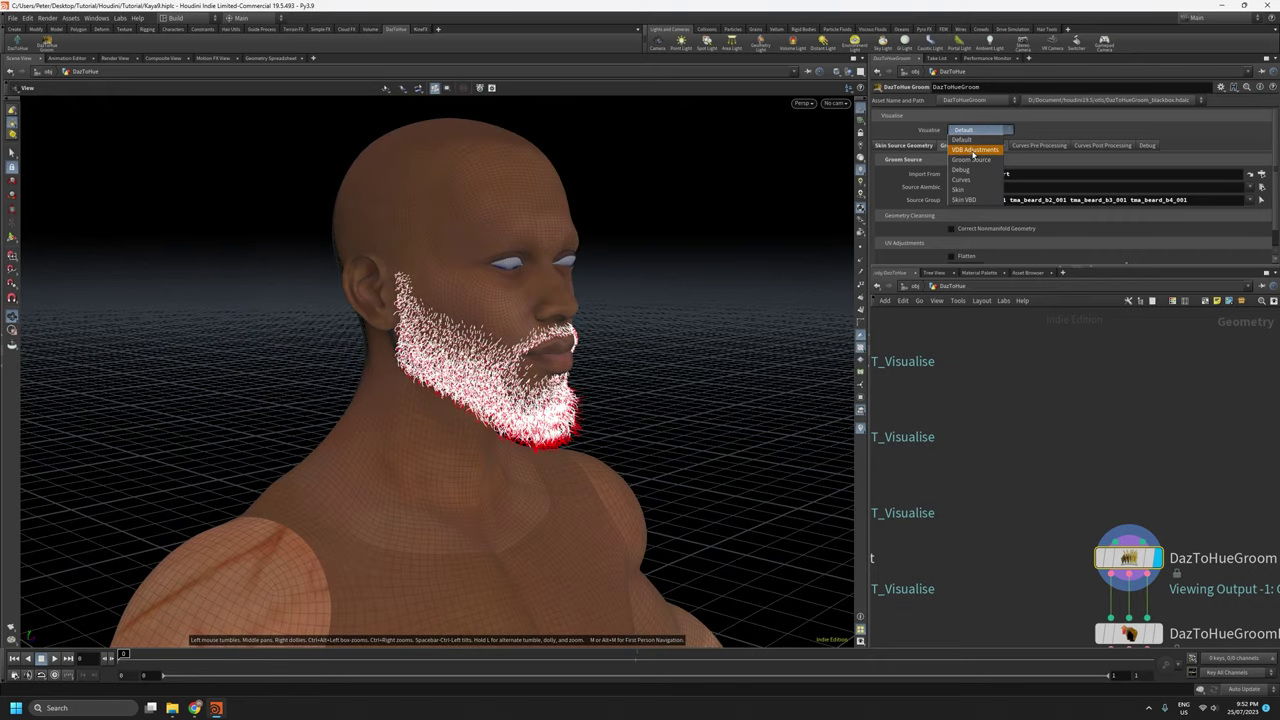
click(957, 191)
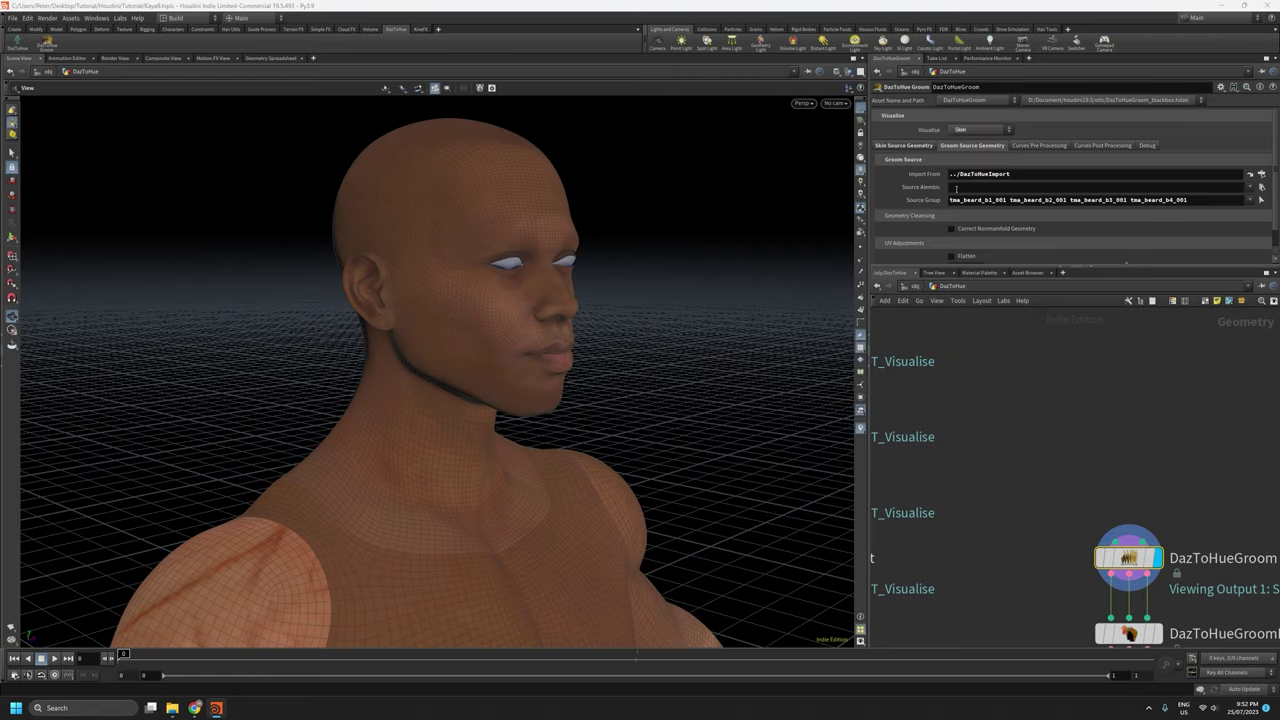
Examine the skin mesh around the head, neck, shoulders and torso from several distances and angles.
right_drag(543, 423, 607, 600)
middle_drag(524, 376, 499, 295)
right_drag(499, 295, 551, 543)
drag(551, 543, 508, 556)
middle_drag(500, 329, 460, 443)
right_drag(460, 443, 517, 406)
mouse_move(517, 406)
mouse_down()
mouse_move(519, 384)
mouse_move(497, 410)
mouse_up()
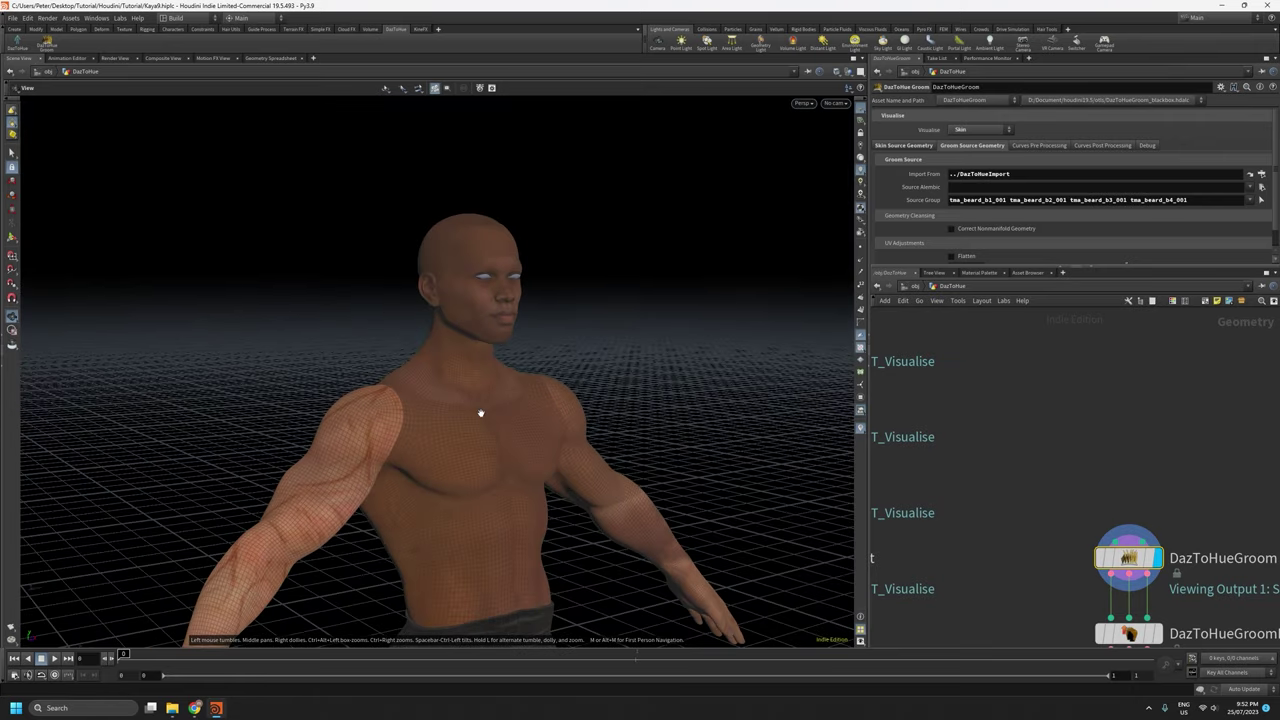
right_drag(481, 300, 486, 205)
right_drag(489, 397, 508, 535)
middle_drag(508, 535, 465, 362)
right_drag(465, 362, 466, 578)
drag(466, 580, 424, 283)
middle_drag(424, 282, 426, 414)
scroll(426, 414, up, 5)
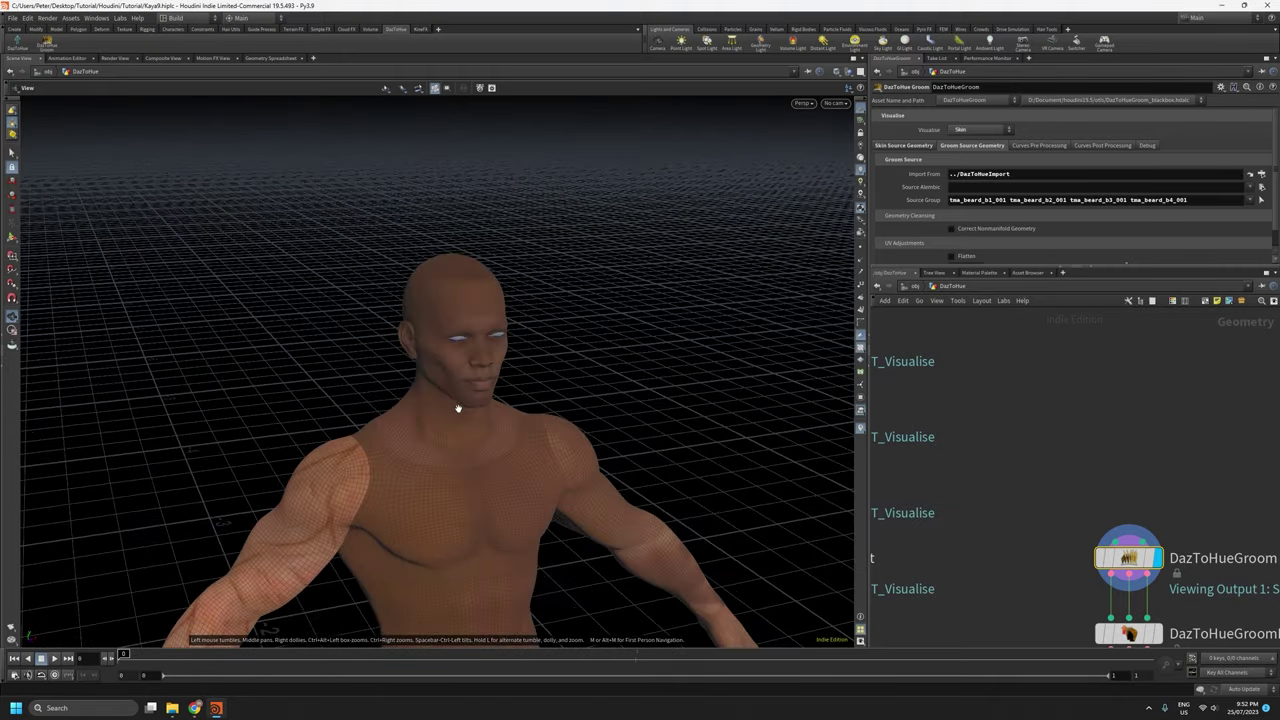
drag(457, 409, 455, 392)
right_drag(454, 392, 448, 196)
middle_drag(491, 312, 483, 397)
right_drag(483, 397, 476, 224)
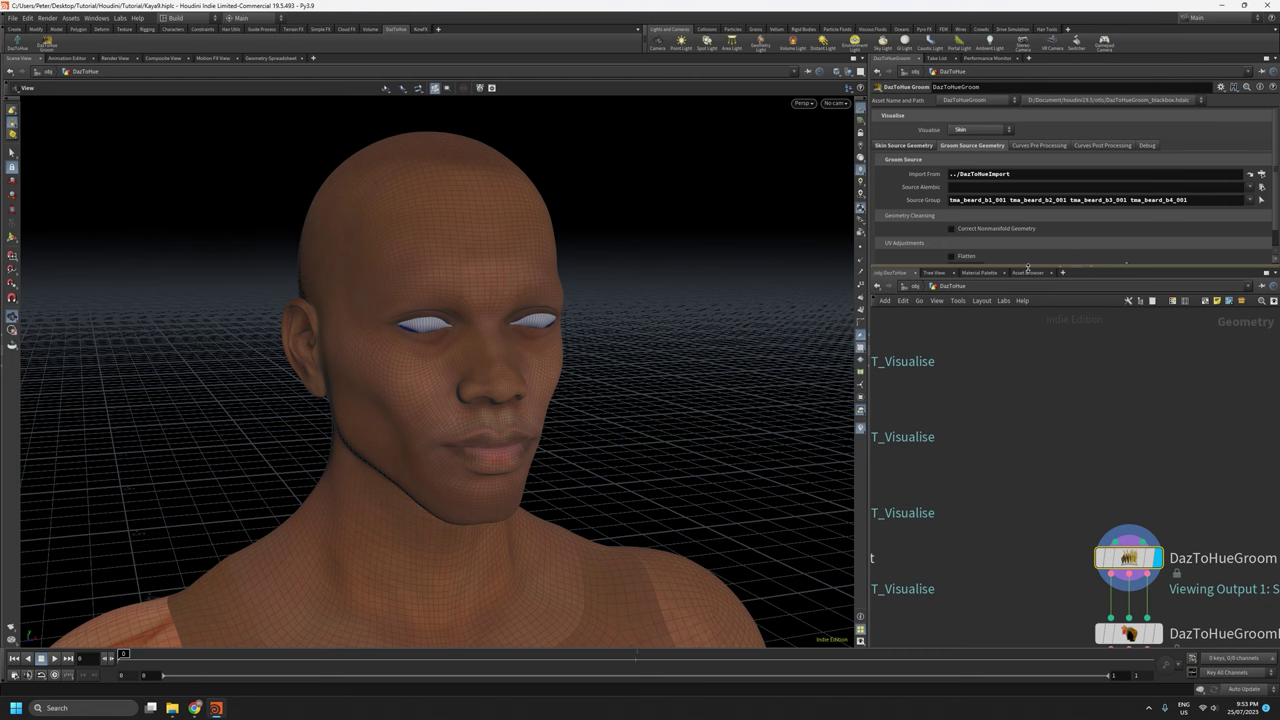
drag(457, 297, 437, 374)
right_drag(437, 374, 420, 545)
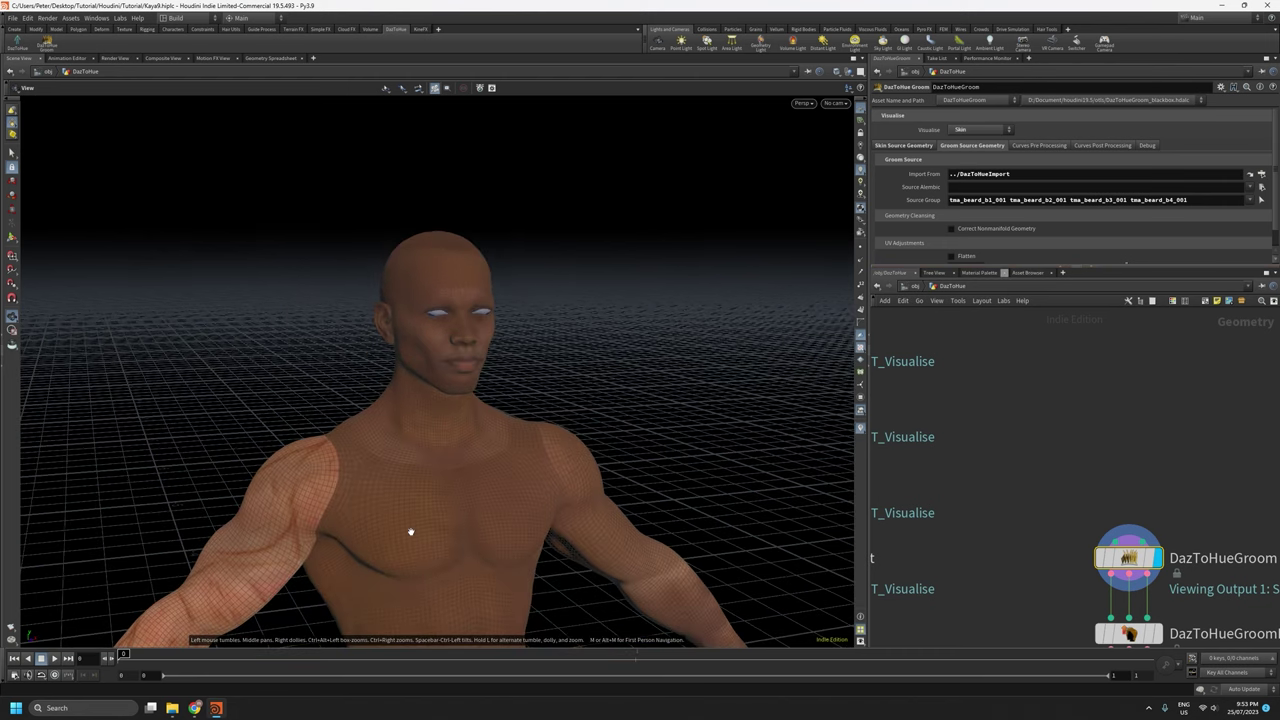
mouse_move(433, 402)
mouse_down()
mouse_move(631, 431)
mouse_move(686, 423)
mouse_move(484, 426)
mouse_move(451, 402)
mouse_up()
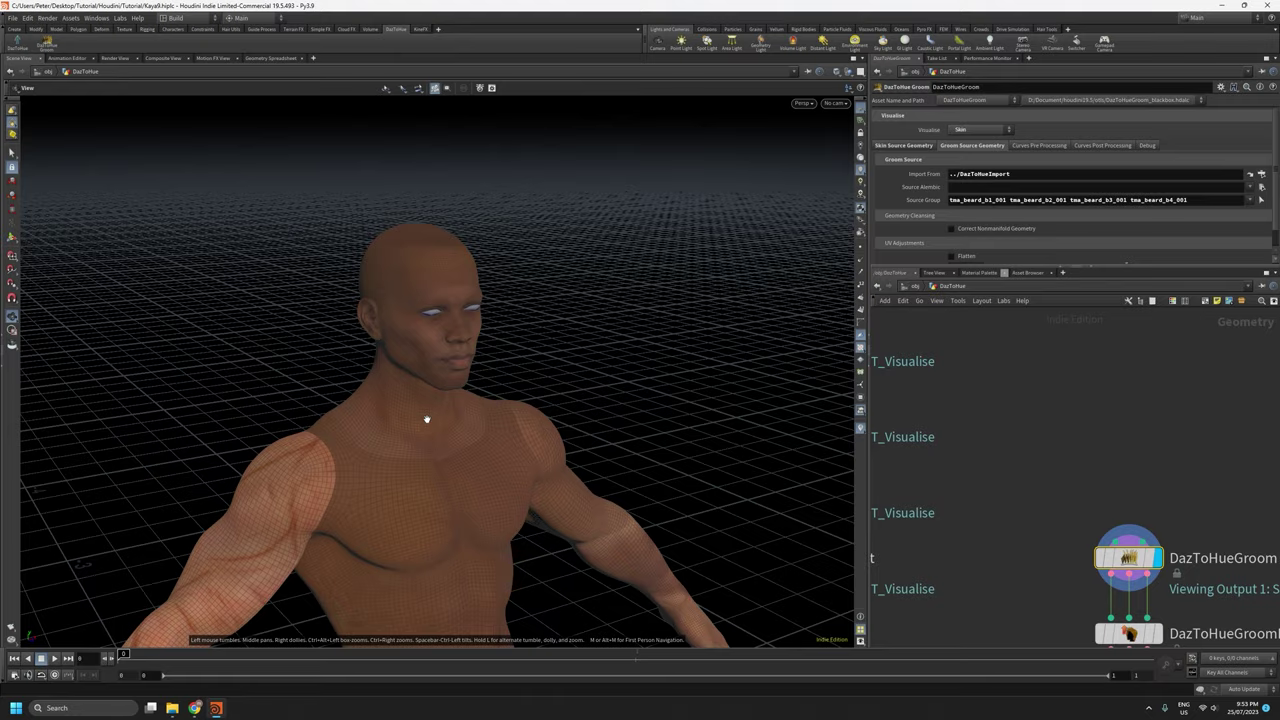
right_drag(428, 418, 457, 431)
drag(443, 488, 402, 440)
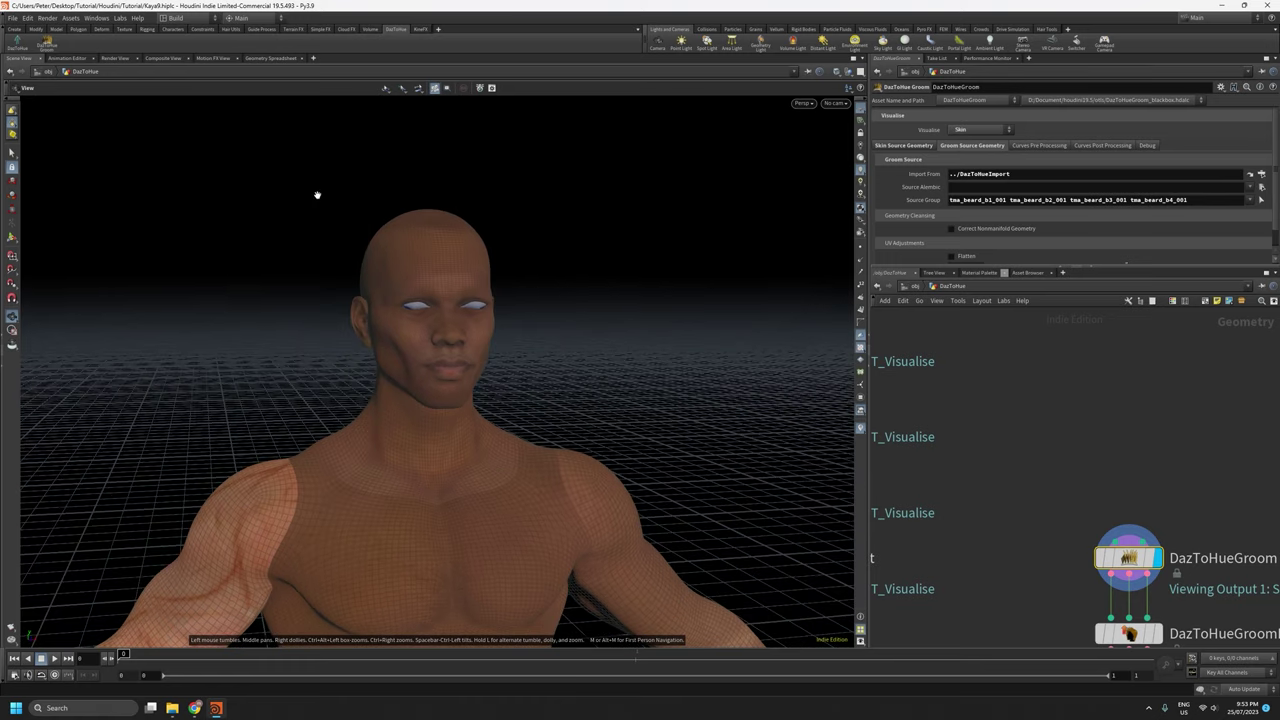
Set DazToHueGroom's skin group to head and give the parameter area more height to show all the VDB settings.
click(904, 146)
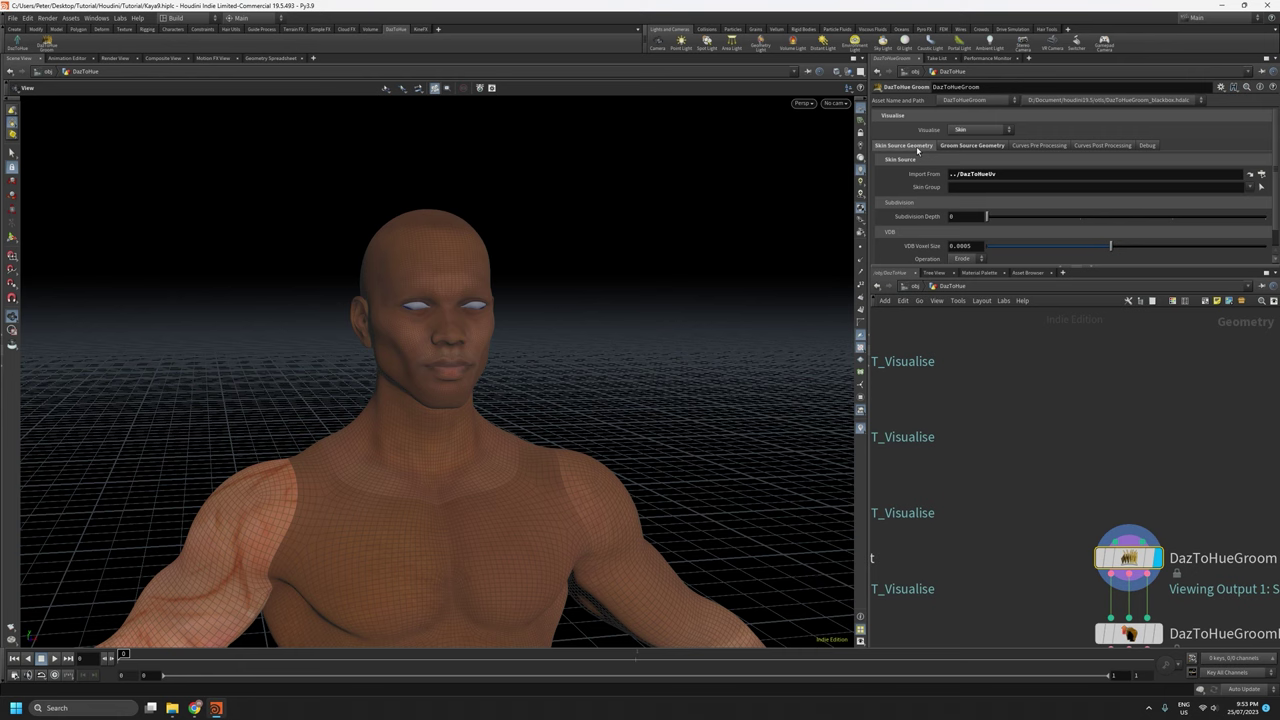
click(1249, 188)
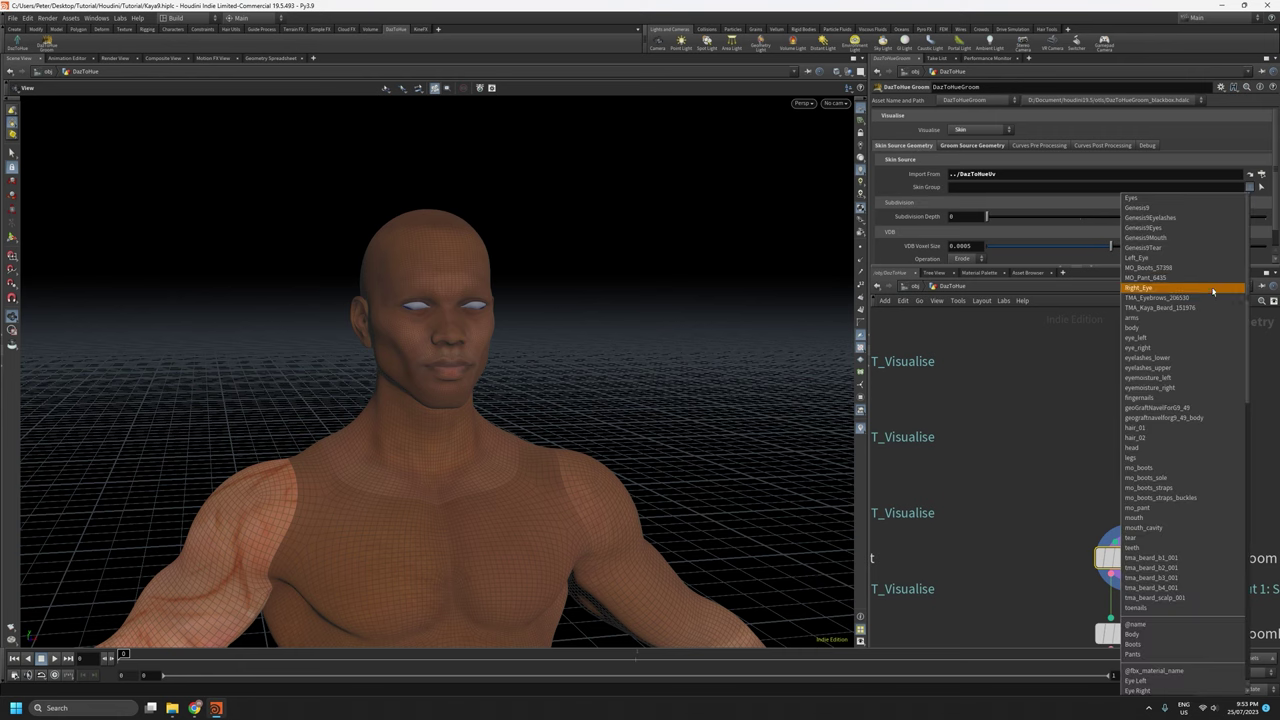
click(1140, 449)
drag(423, 431, 423, 314)
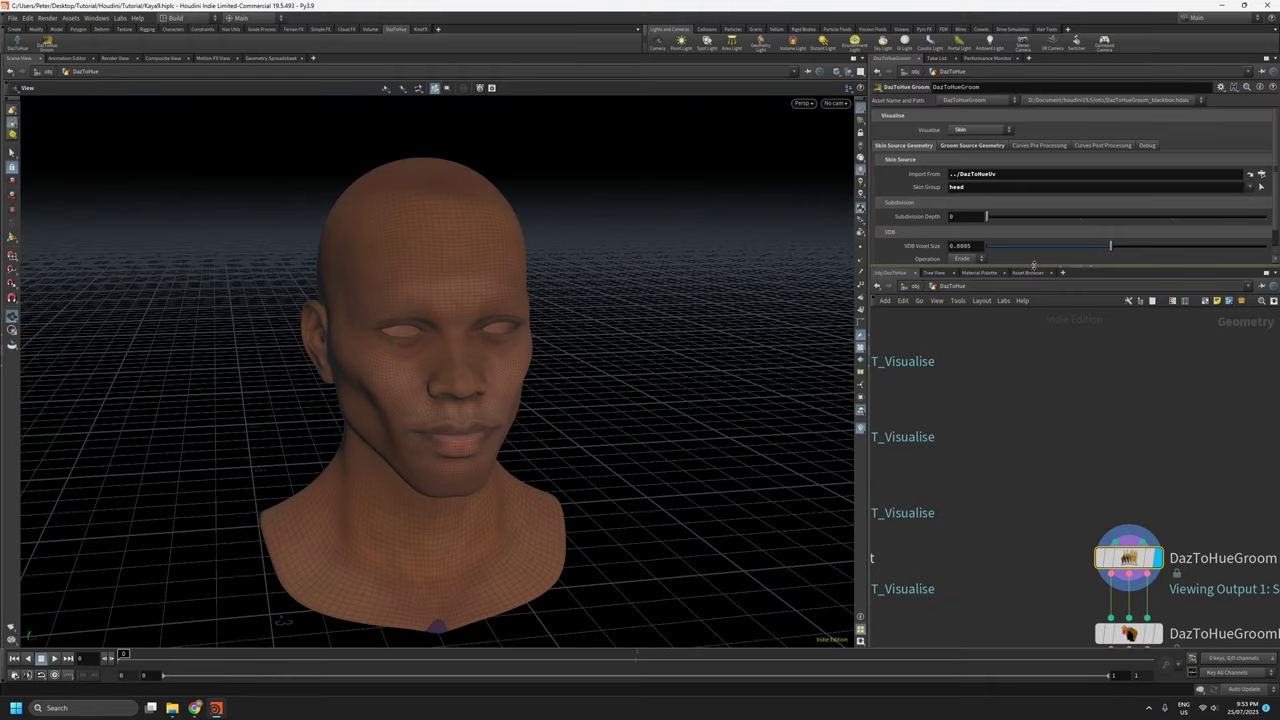
drag(1033, 265, 1033, 337)
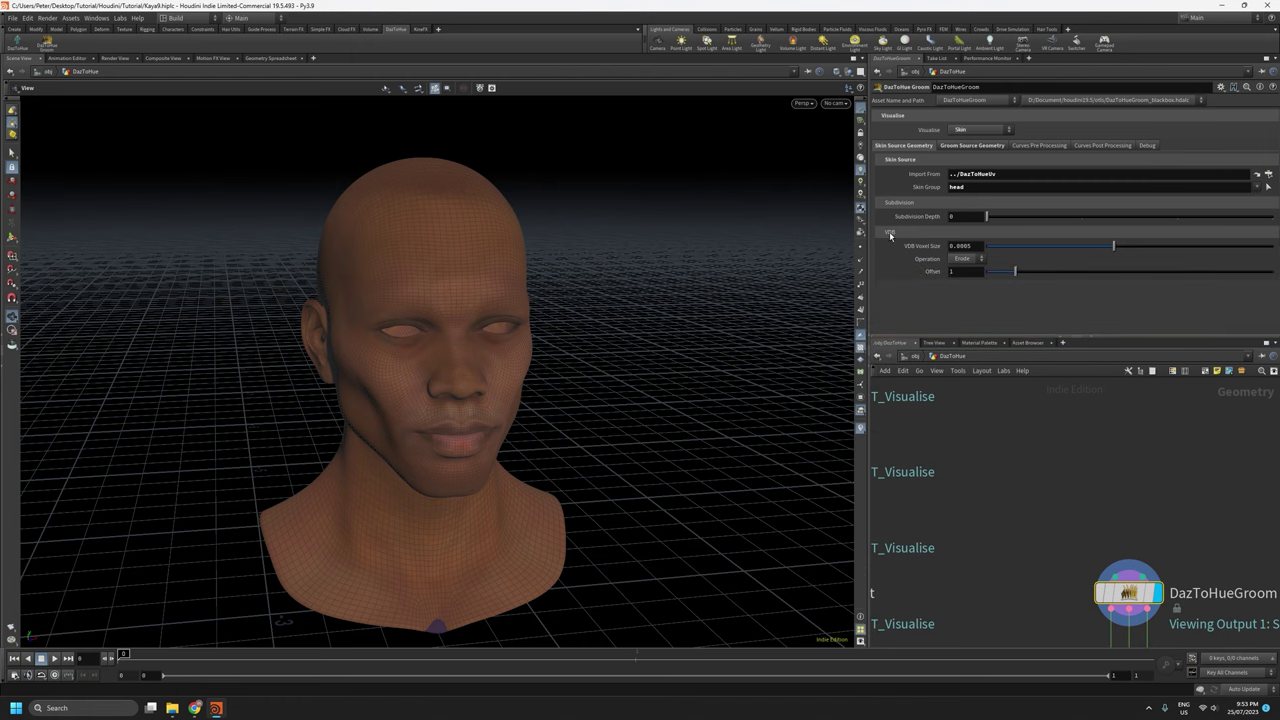
drag(606, 440, 556, 455)
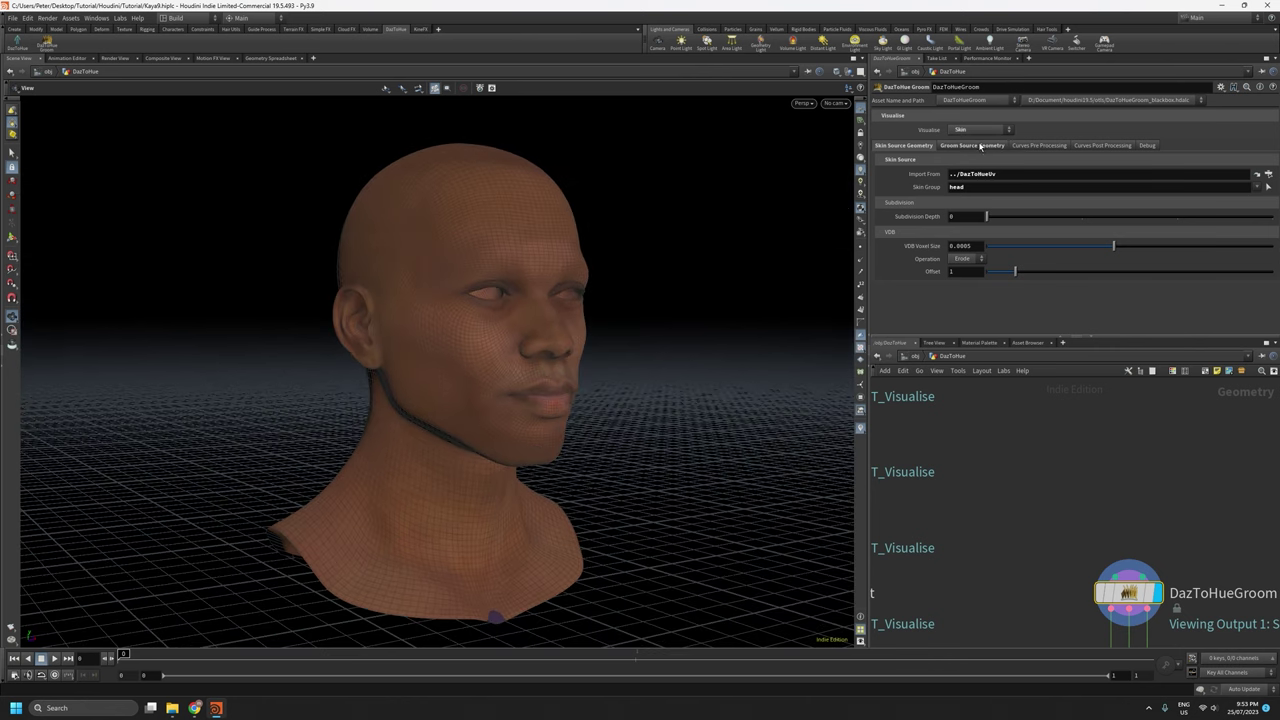
Switch the DazToHueGroom visualisation to Skin VBD and view the head up close.
click(969, 130)
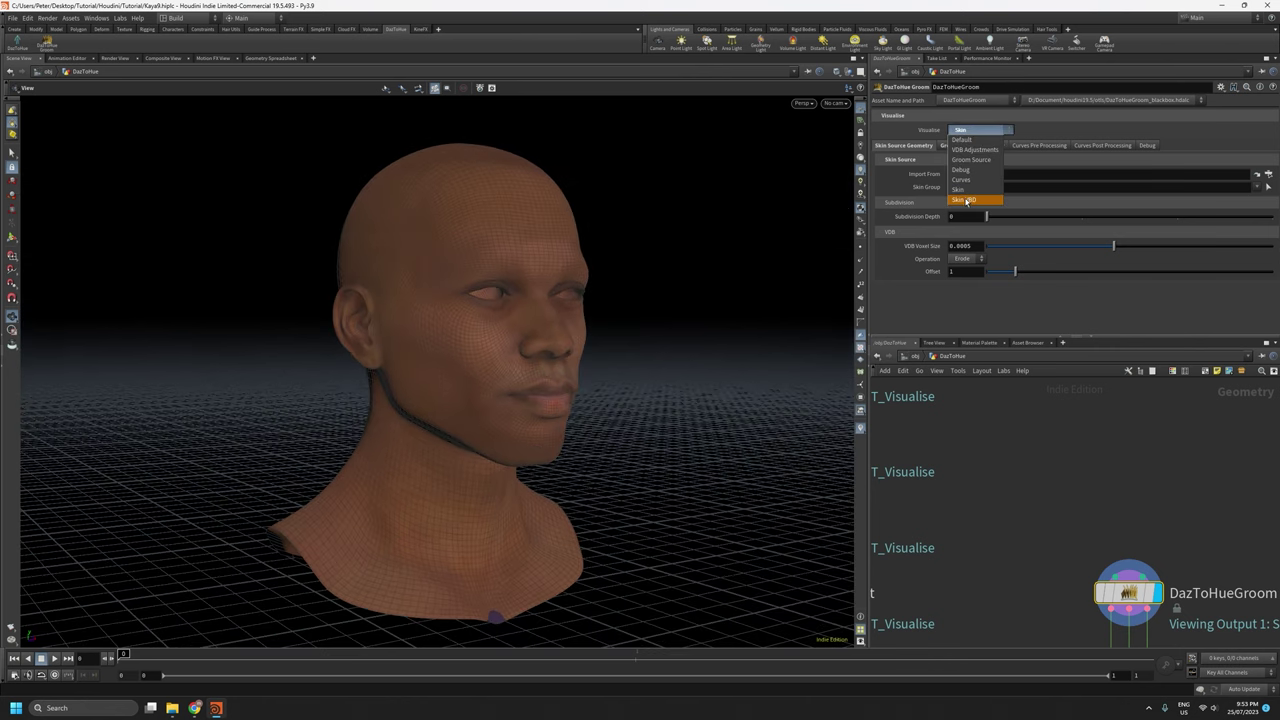
click(966, 200)
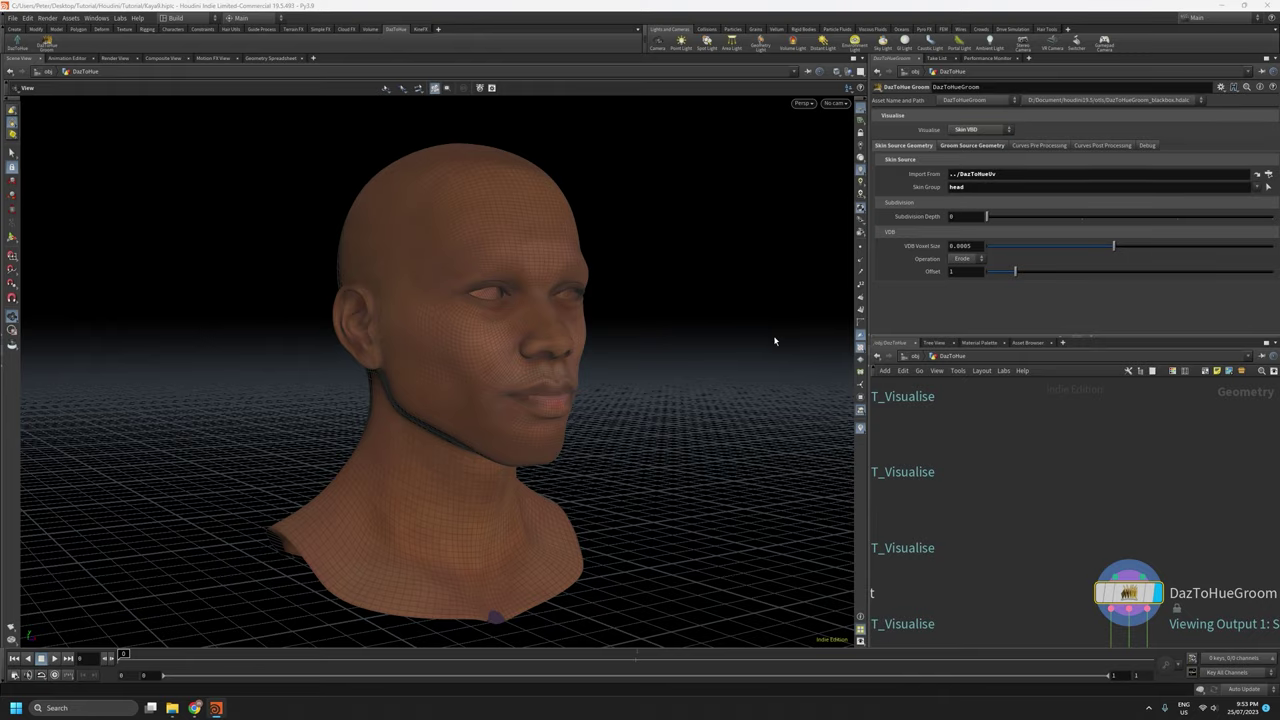
mouse_move(543, 449)
mouse_down()
mouse_move(600, 346)
mouse_move(557, 446)
mouse_up()
right_drag(557, 446, 525, 329)
drag(525, 329, 536, 328)
Switch the visualisation to VDB Adjustments and examine how the VDB surface meets the skin around the eye and nose.
click(975, 130)
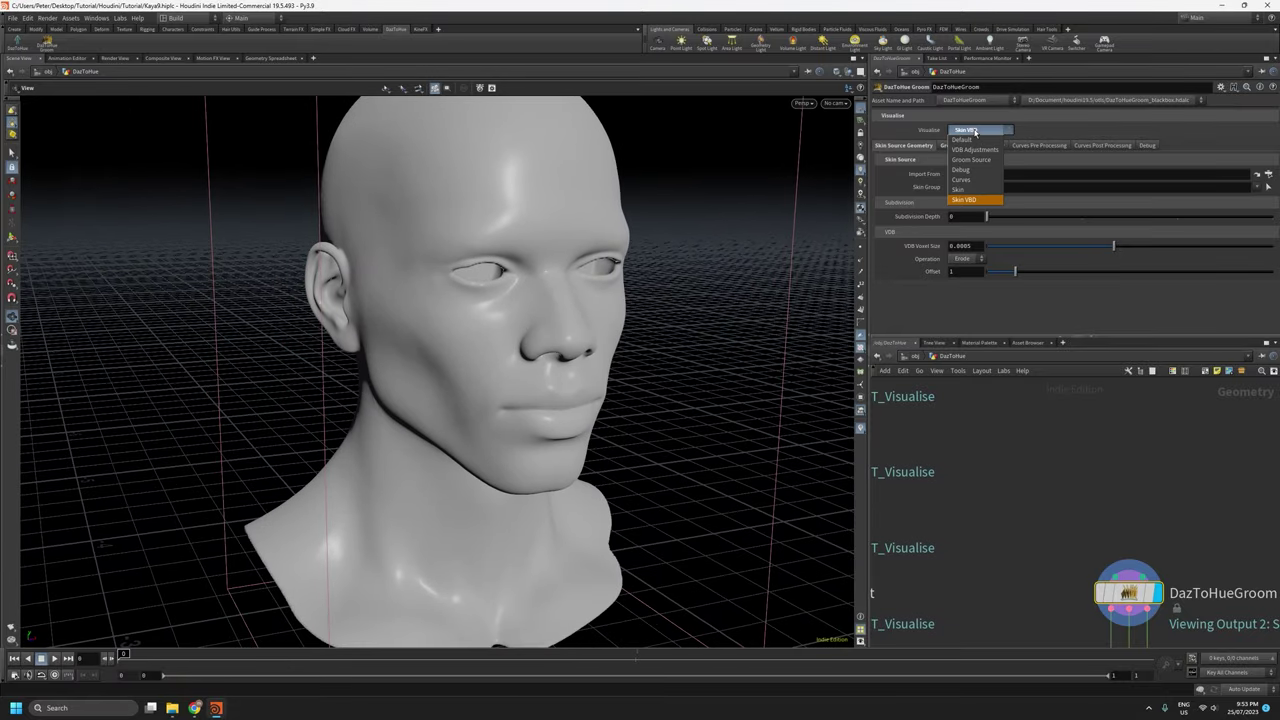
click(975, 149)
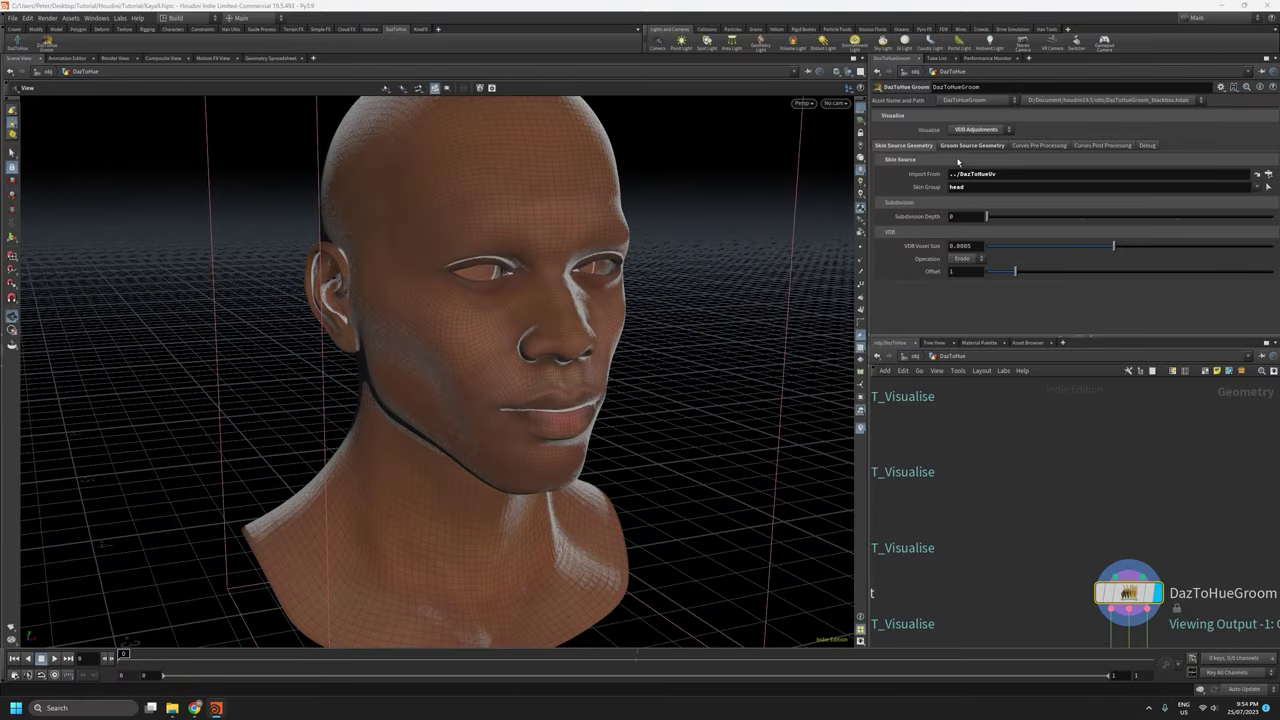
right_drag(566, 378, 554, 237)
drag(430, 440, 491, 371)
right_drag(477, 418, 500, 216)
drag(580, 420, 596, 431)
middle_drag(564, 409, 598, 642)
right_drag(532, 434, 514, 231)
drag(514, 231, 526, 269)
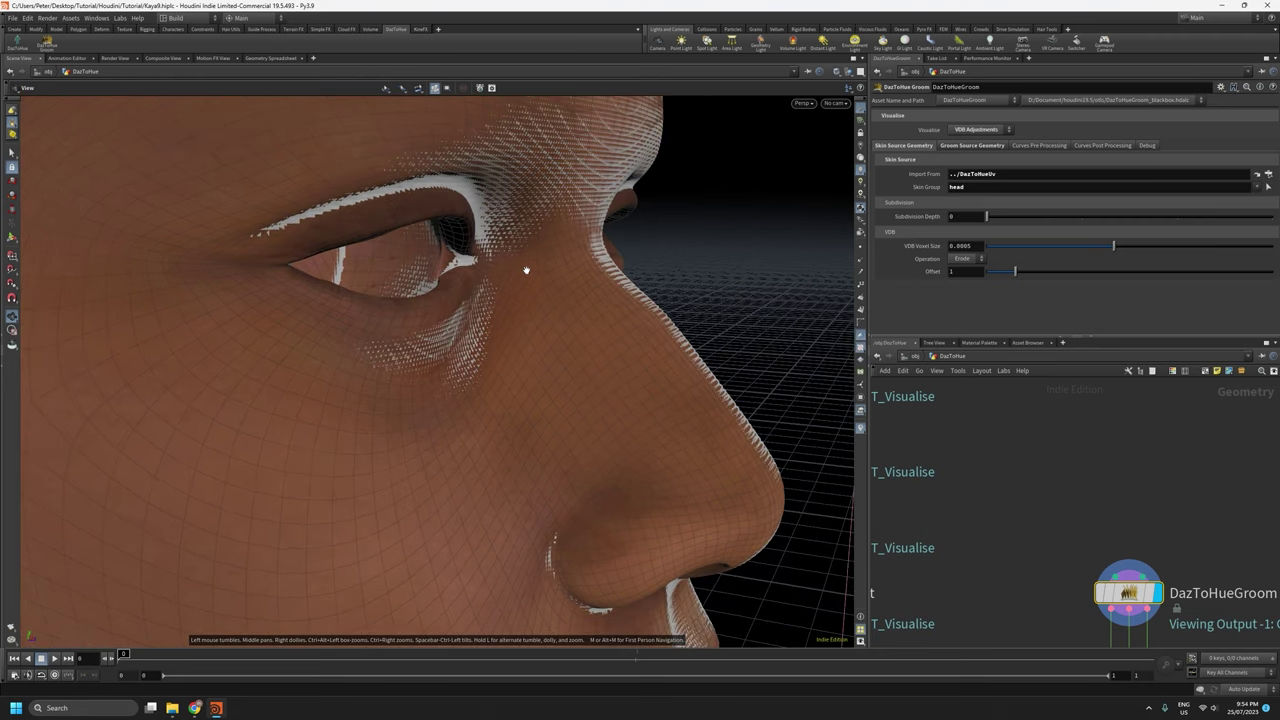
middle_drag(526, 269, 580, 445)
scroll(525, 237, up, 1)
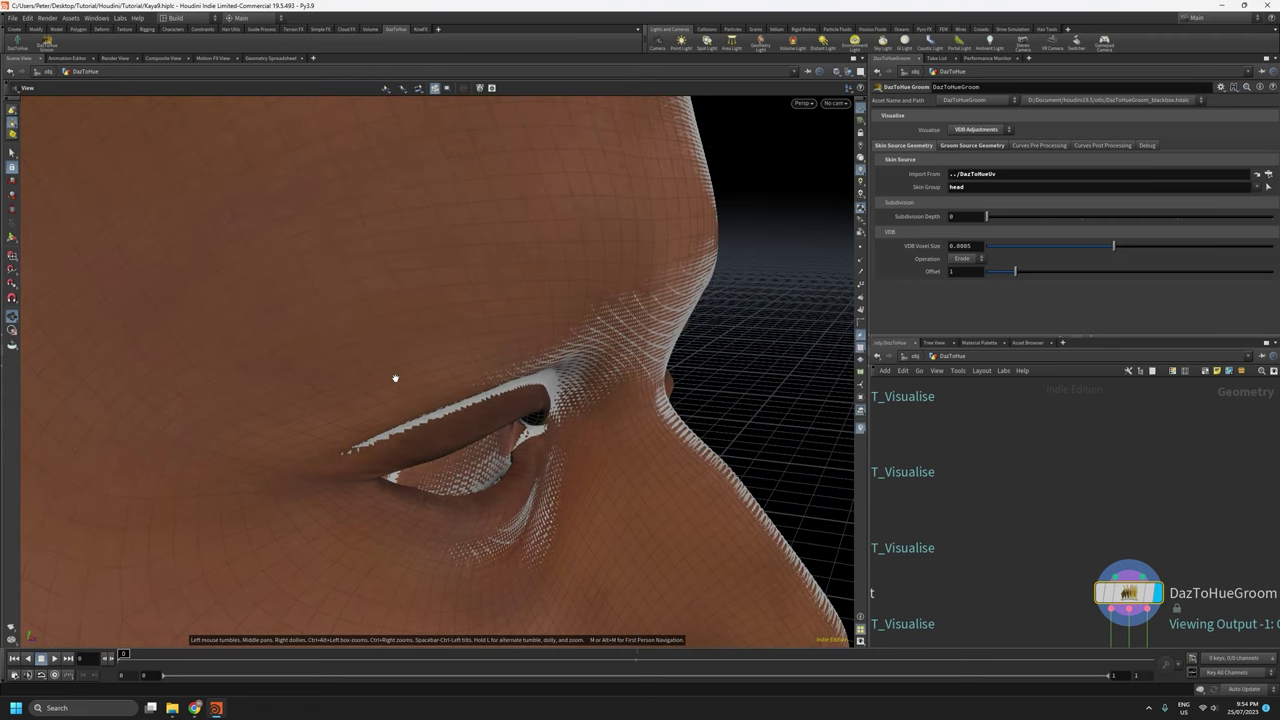
drag(558, 467, 567, 441)
drag(583, 372, 657, 445)
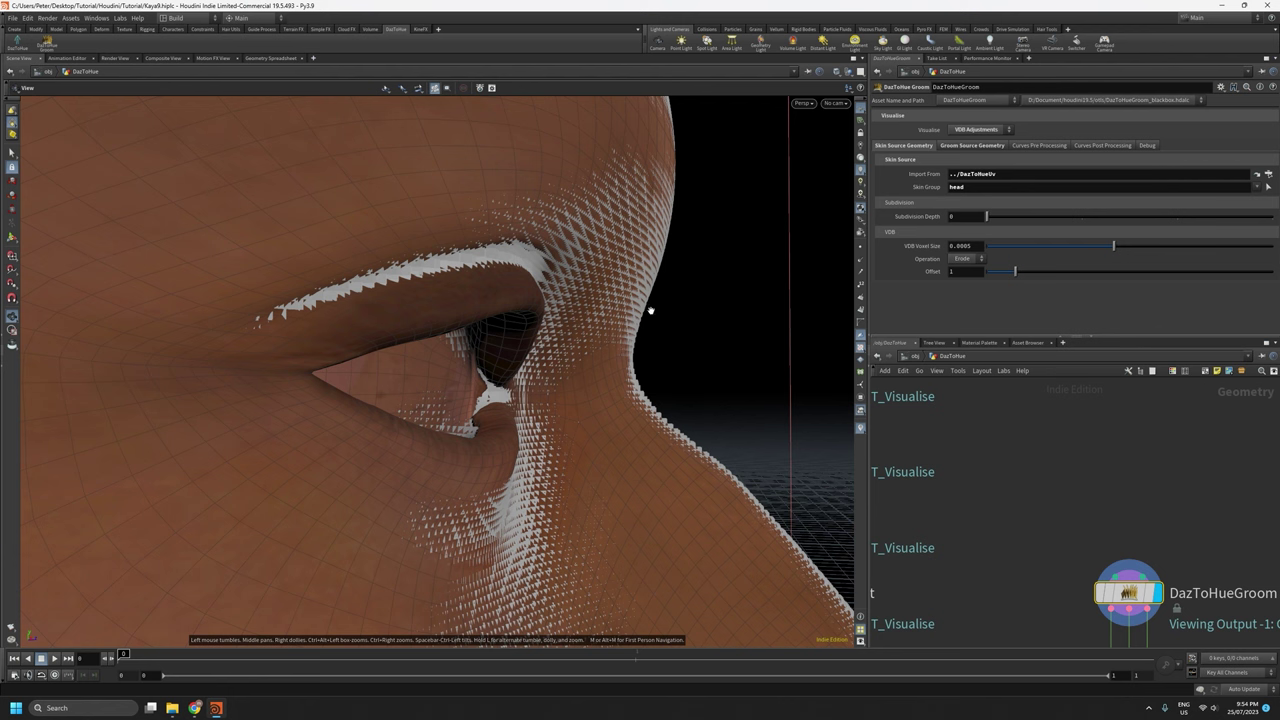
right_drag(678, 455, 606, 326)
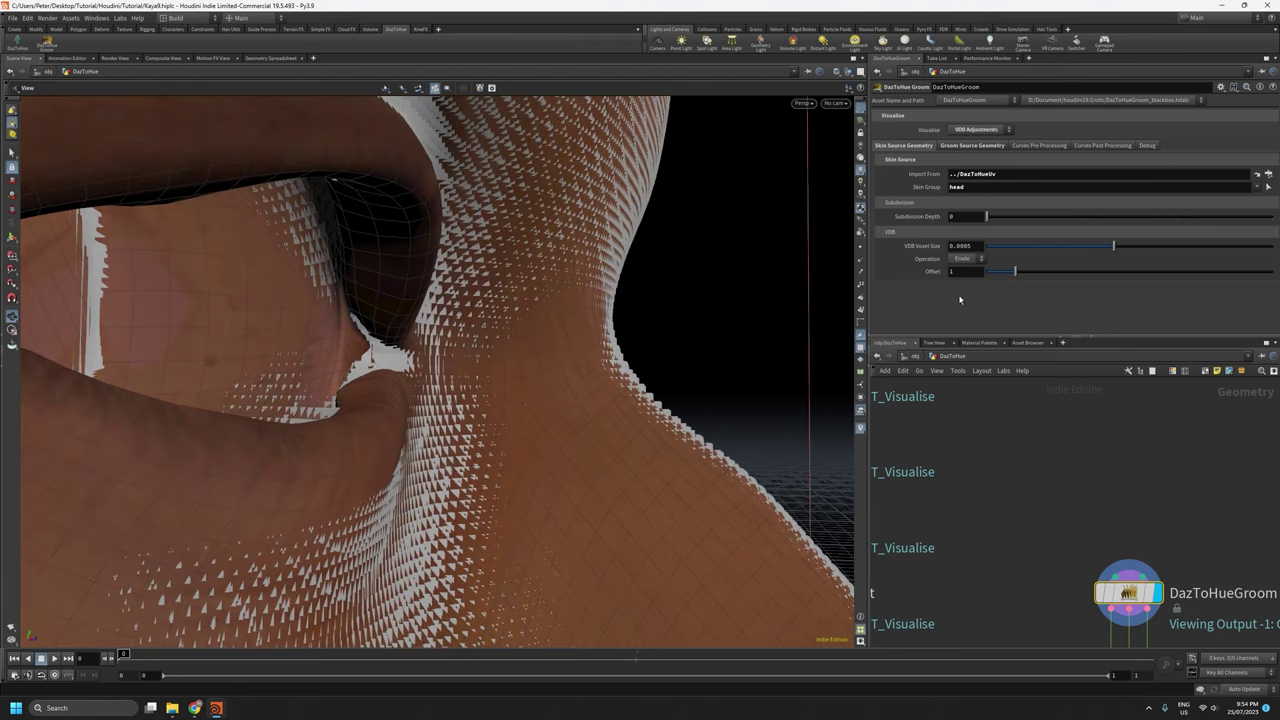
Try VDB offset values such as 4.31 and 0.02 on the skin source and undo the changes.
drag(988, 273, 988, 273)
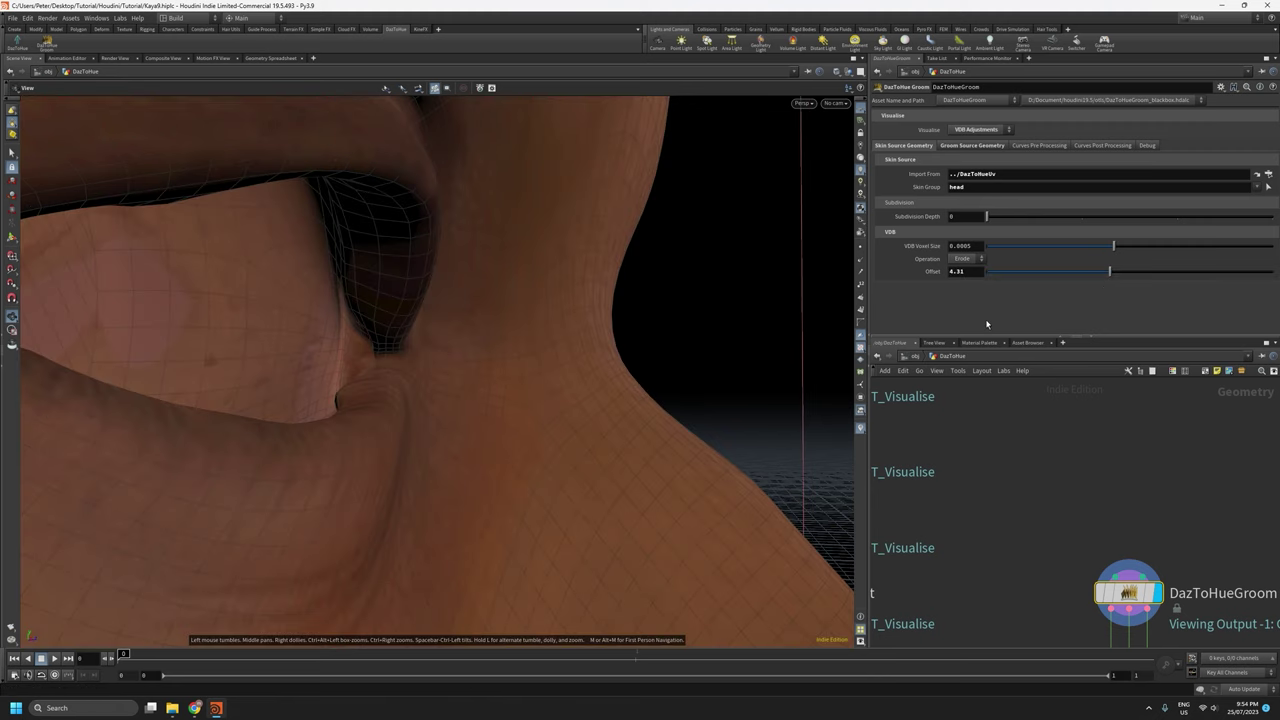
key(ctrl+z)
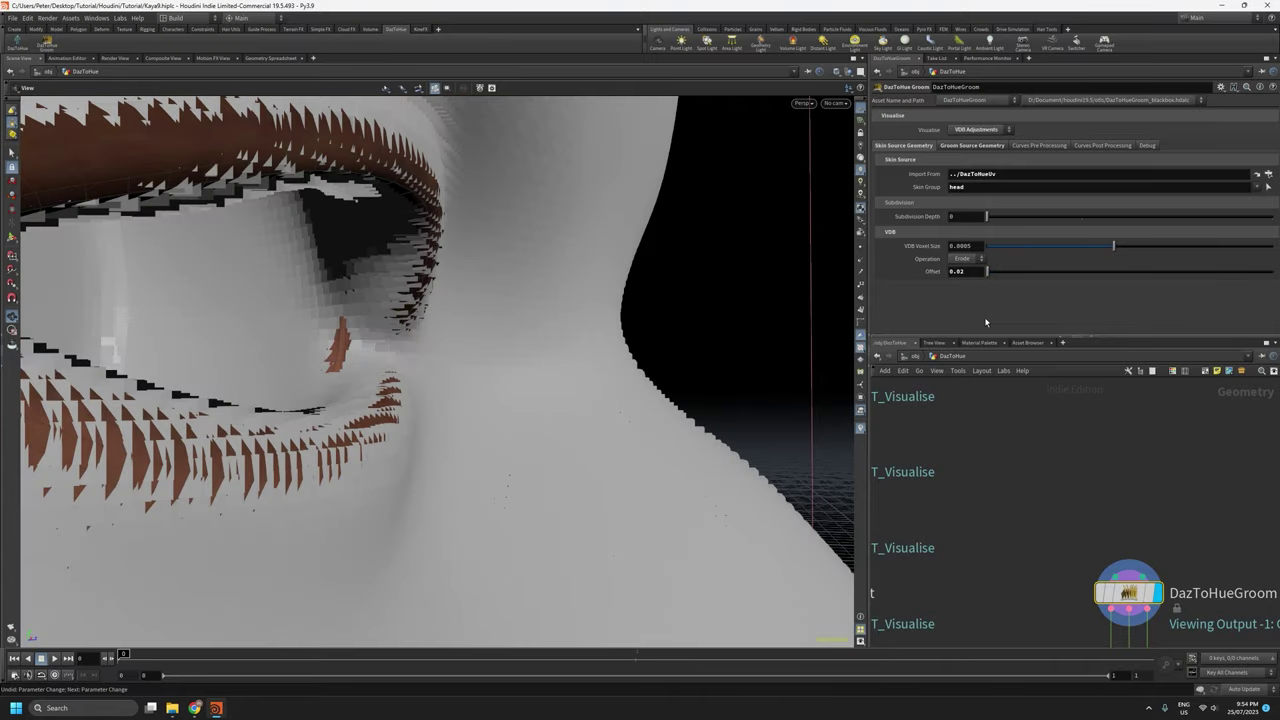
key(ctrl+z)
Examine the VDB surface against the skin mesh around the brow, nose bridge and eyes from several angles.
drag(657, 466, 569, 382)
drag(565, 295, 575, 397)
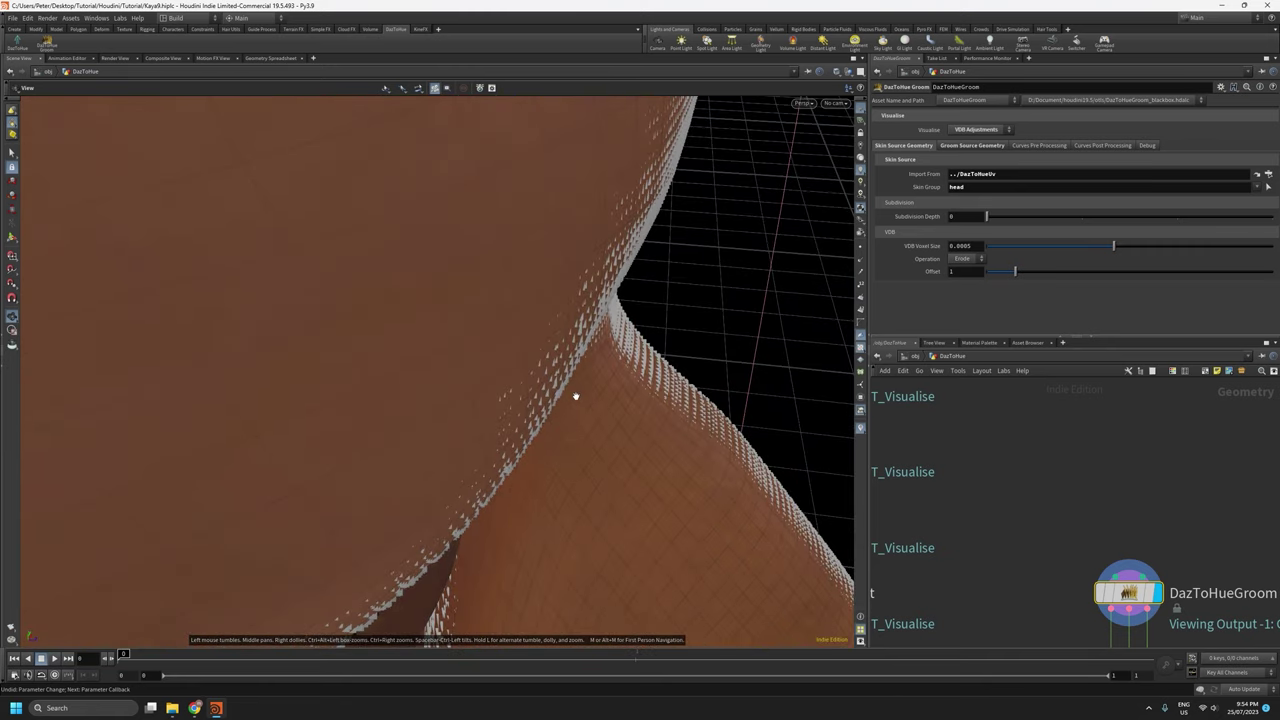
drag(409, 455, 413, 514)
right_drag(413, 514, 374, 320)
right_drag(389, 406, 547, 656)
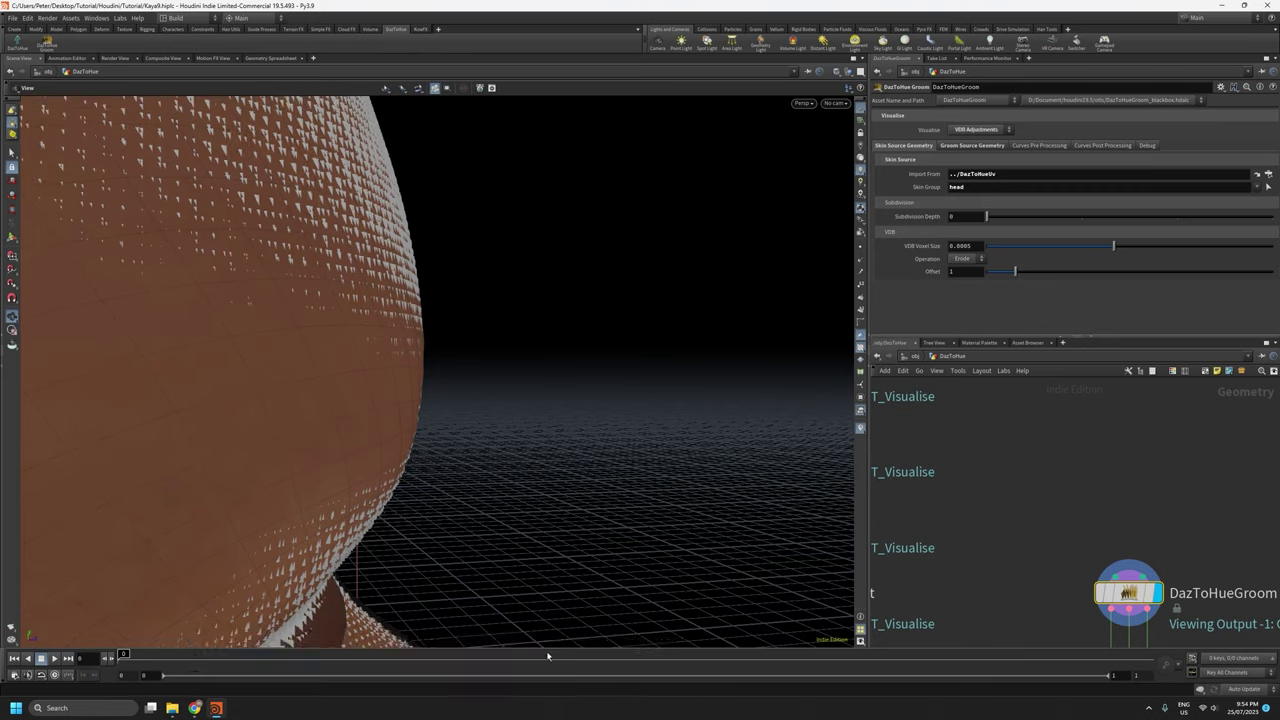
drag(545, 640, 320, 480)
right_drag(320, 480, 463, 714)
right_drag(440, 470, 531, 557)
middle_drag(536, 514, 514, 381)
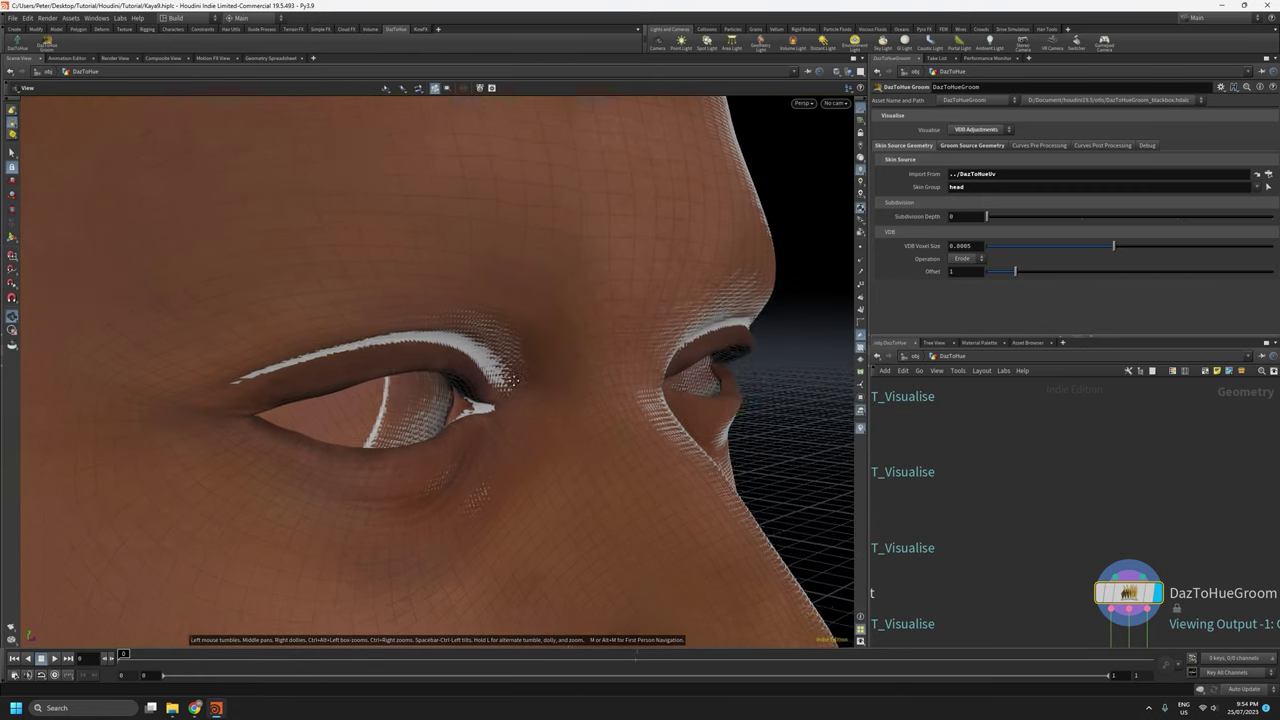
drag(537, 515, 514, 446)
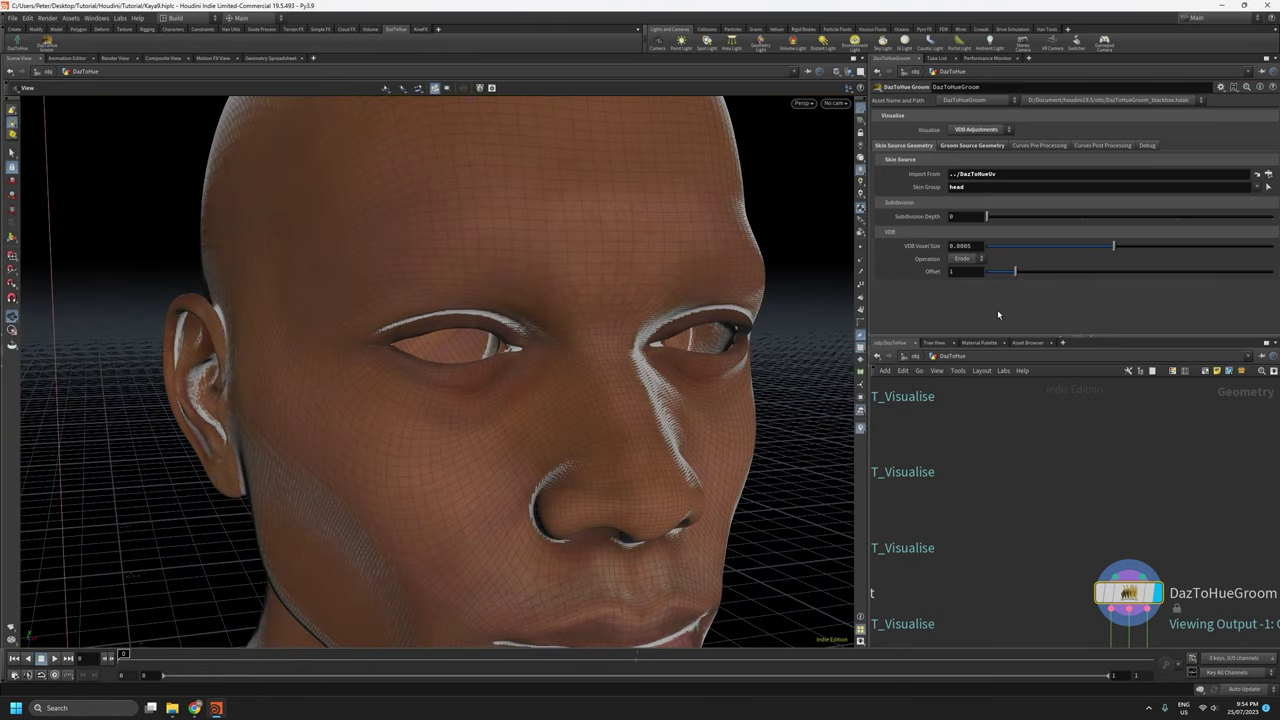
Switch the visualisation to Skin, set the Subdivision Depth to 1 and view the denser mesh around the eyes.
click(970, 131)
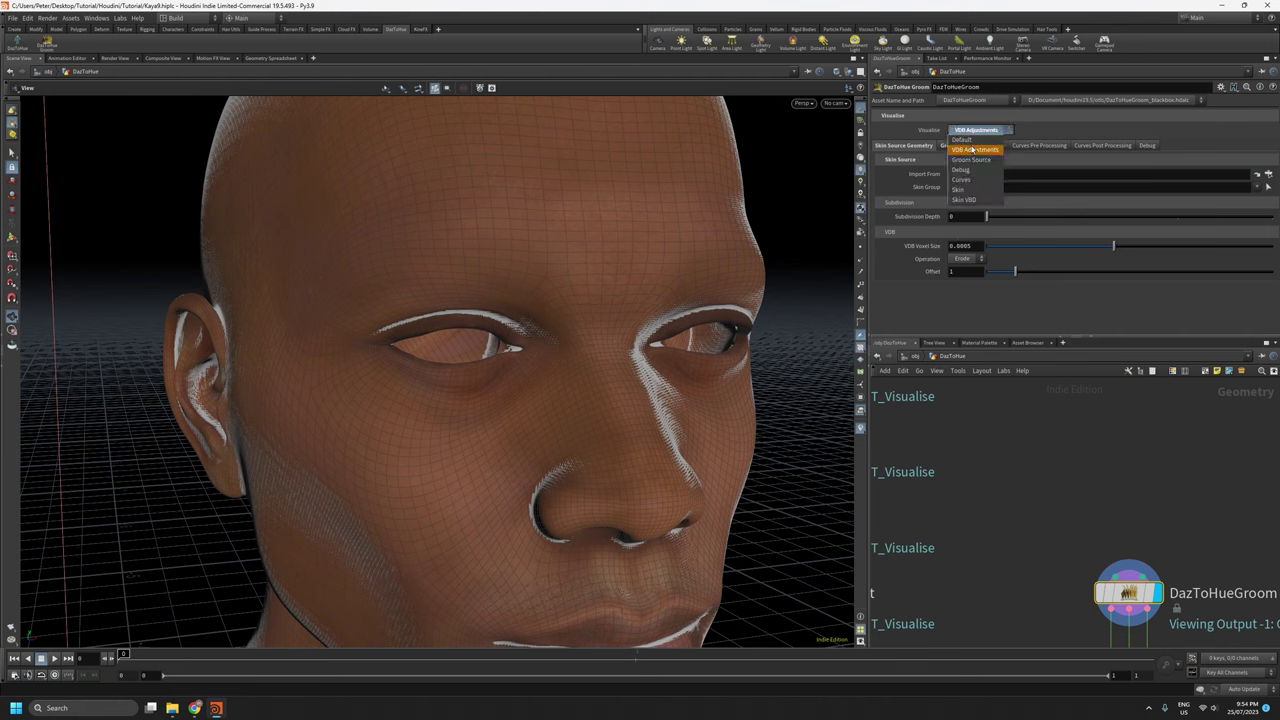
click(975, 170)
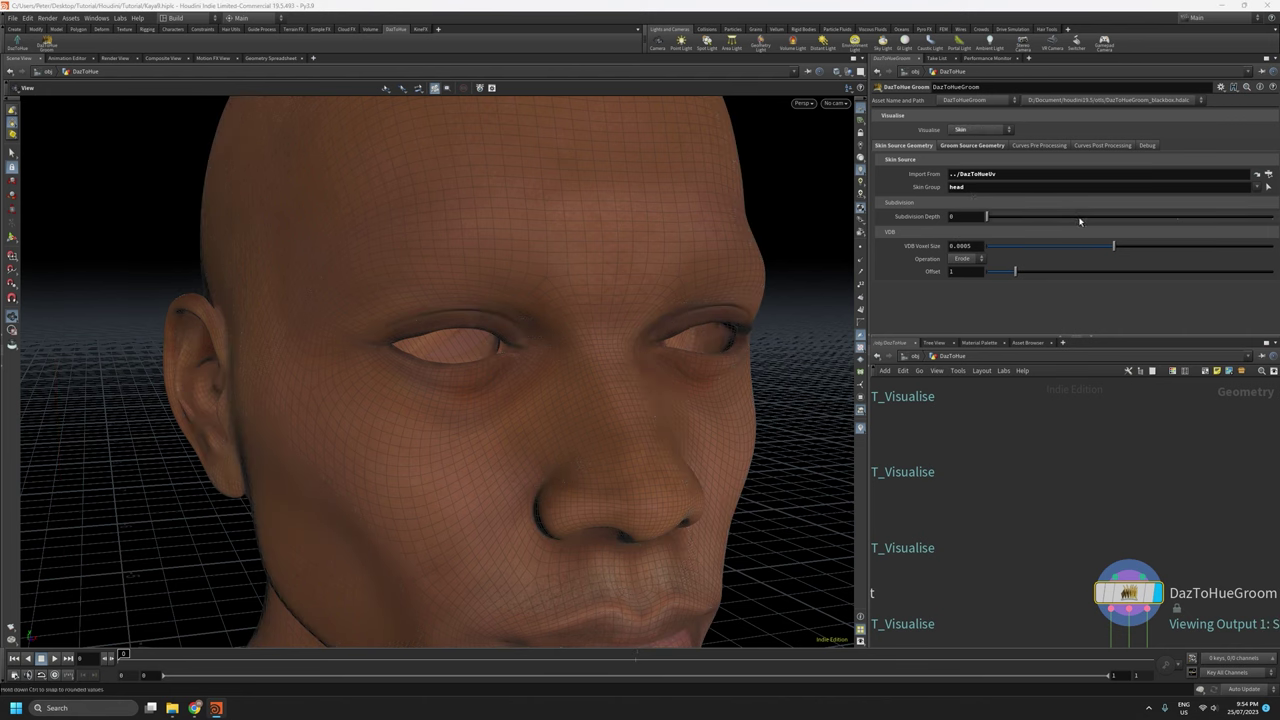
click(1080, 218)
drag(482, 469, 574, 449)
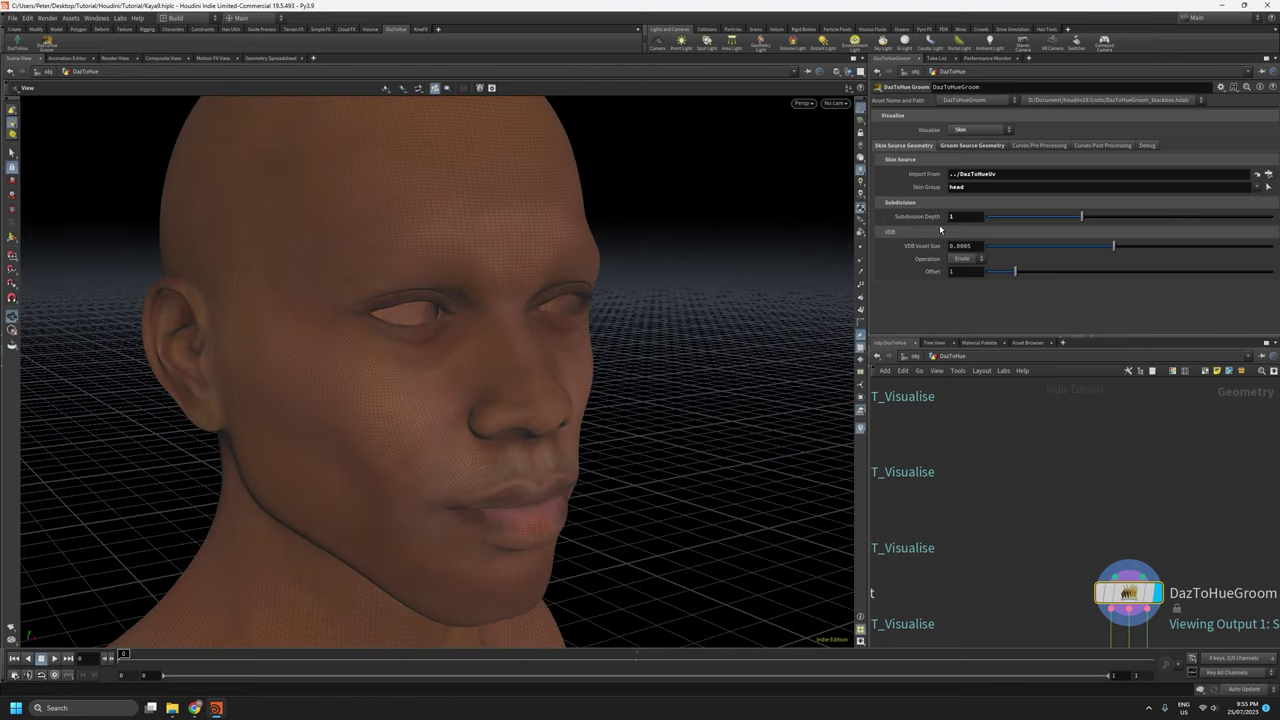
middle_drag(434, 343, 480, 474)
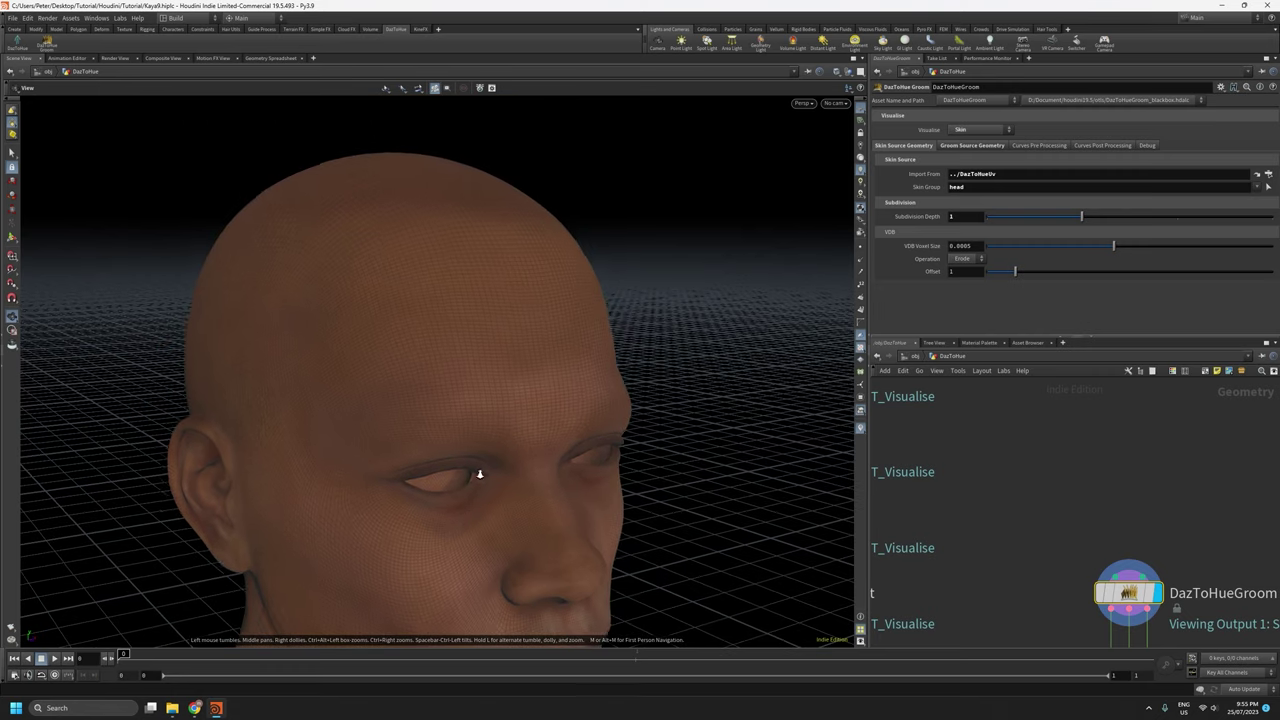
right_drag(480, 474, 470, 238)
mouse_move(538, 480)
mouse_down()
mouse_move(586, 523)
mouse_move(637, 480)
mouse_move(560, 511)
mouse_move(545, 495)
mouse_up()
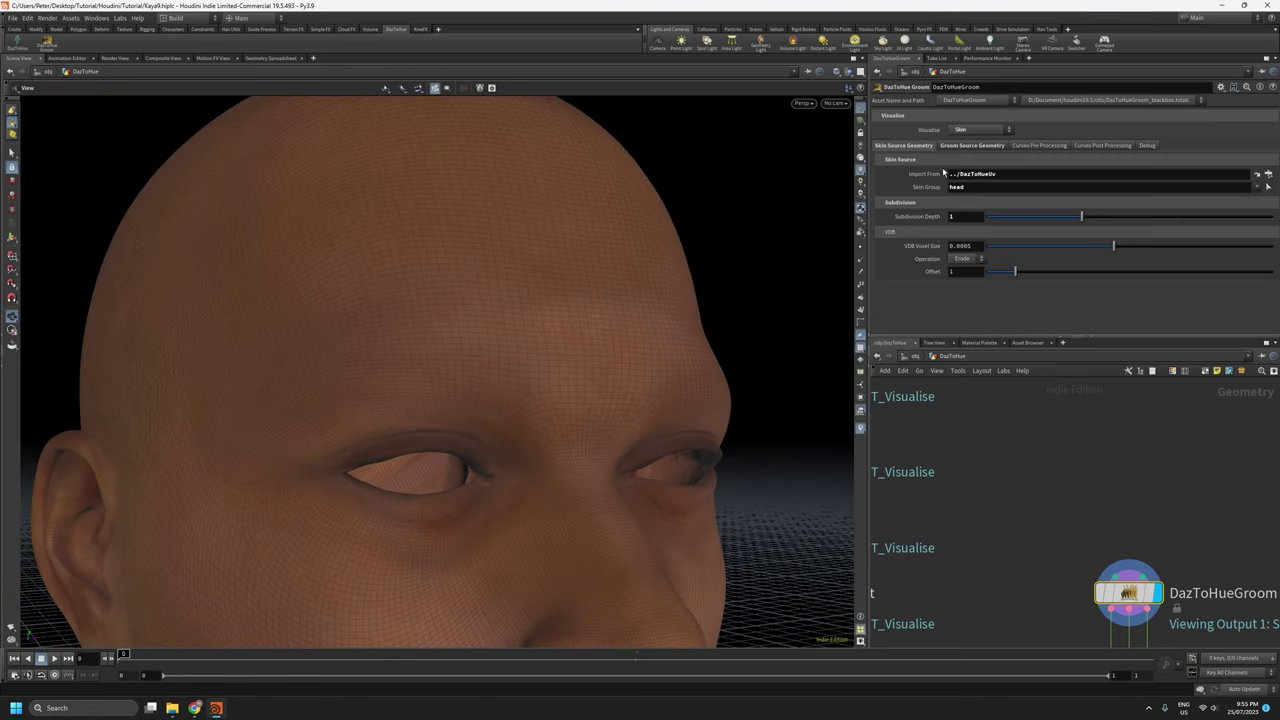
Switch the visualisation to Skin VBD and examine the subdivided head's VDB surface around the eye openings.
click(978, 129)
click(970, 199)
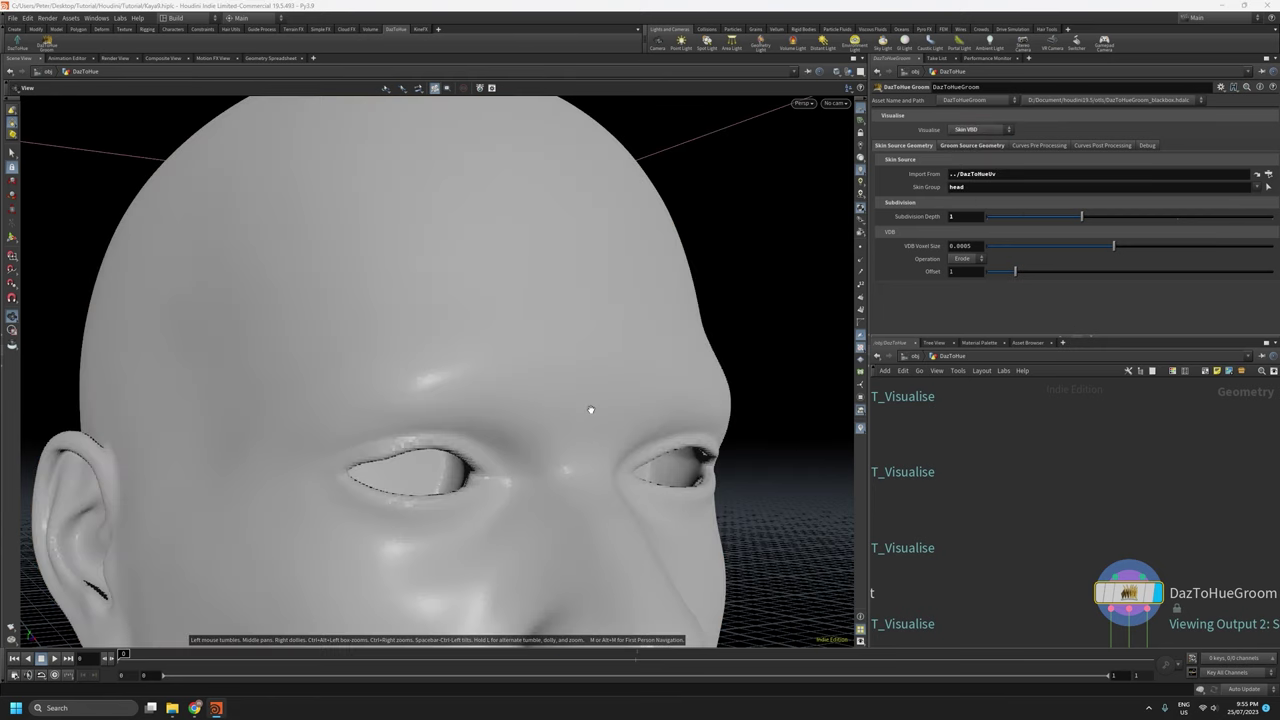
drag(586, 409, 576, 385)
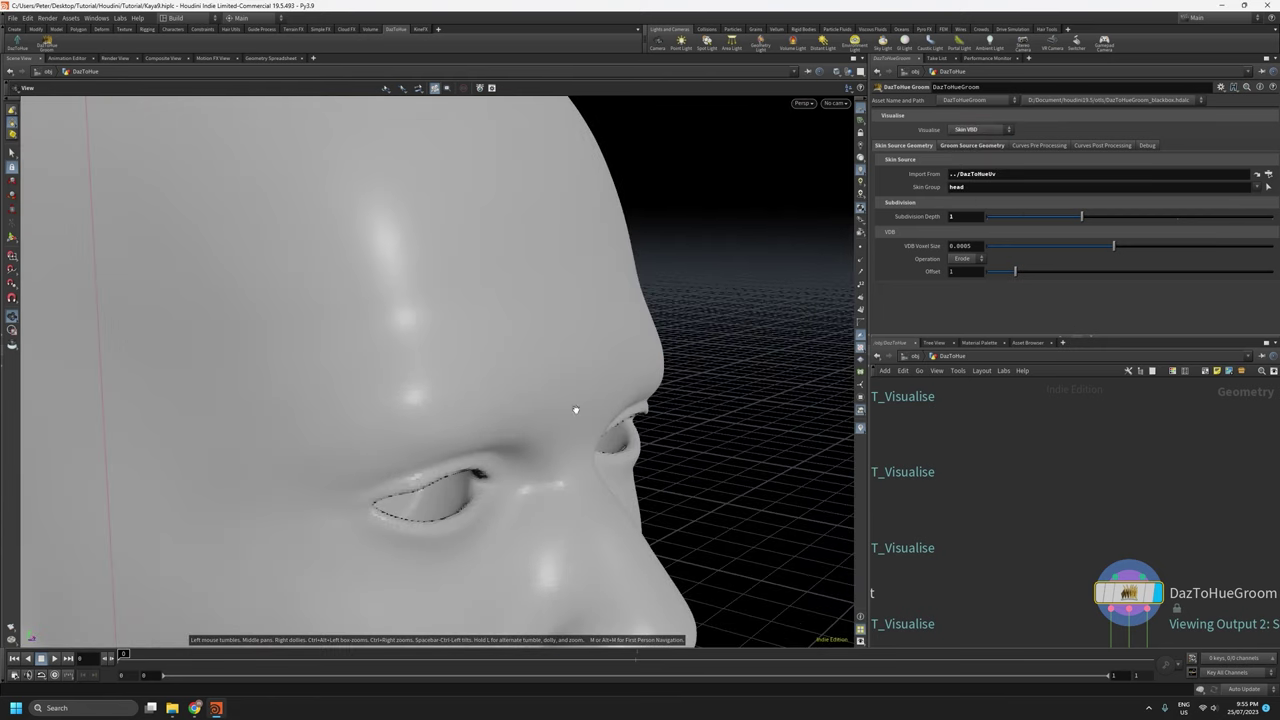
drag(575, 466, 600, 580)
right_drag(426, 551, 464, 395)
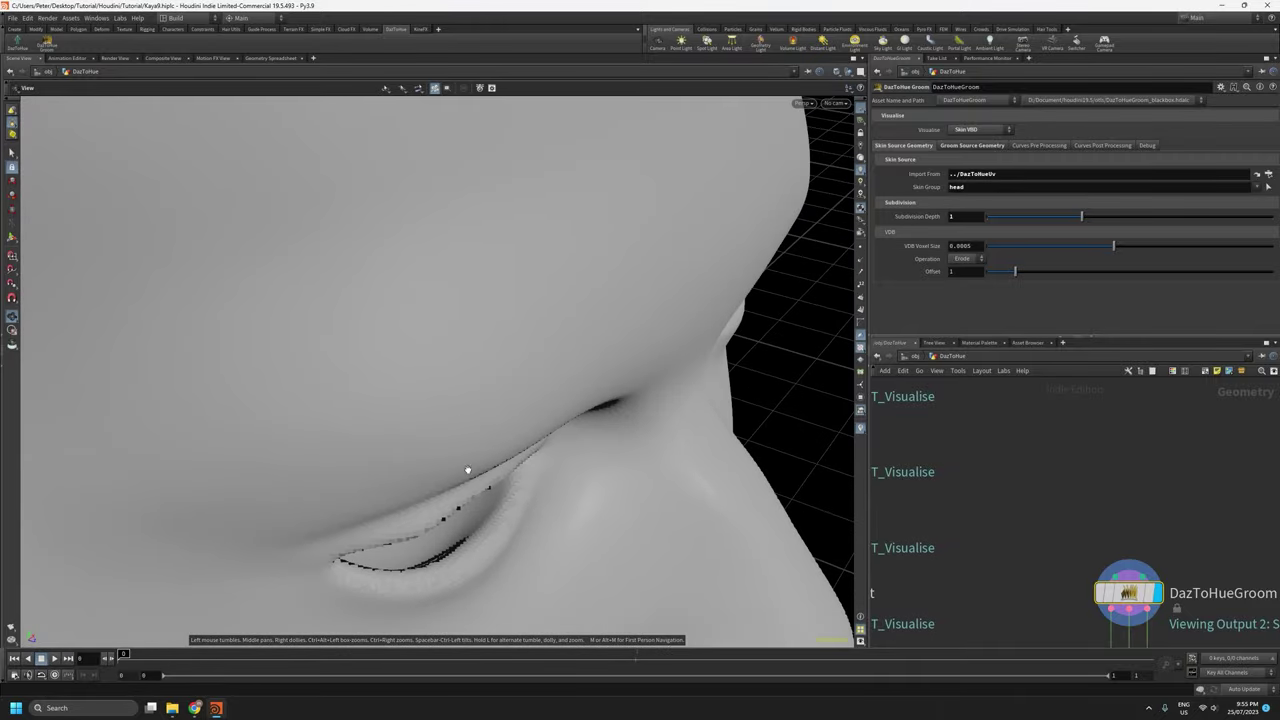
right_drag(565, 349, 611, 494)
drag(611, 494, 517, 406)
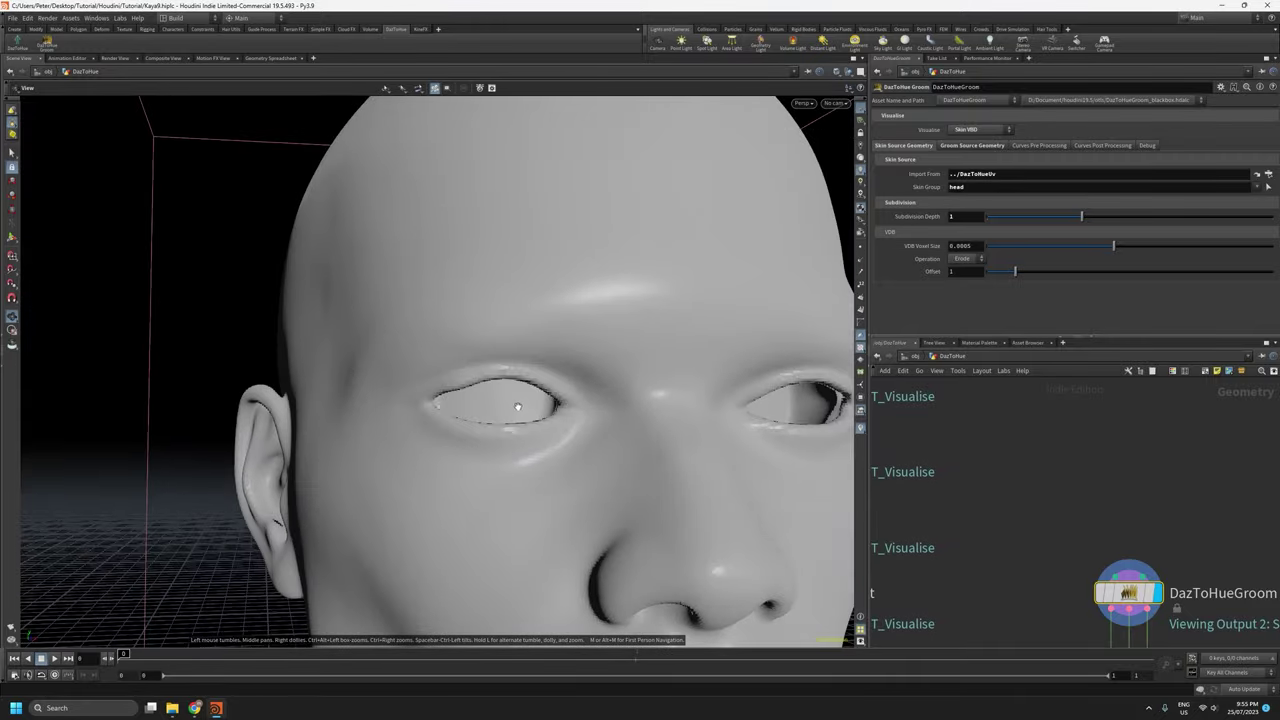
right_drag(517, 406, 557, 603)
middle_drag(557, 603, 465, 443)
drag(465, 443, 486, 443)
Return the DazToHueGroom visualisation to Default and view the beard curves on the head from the side.
click(975, 130)
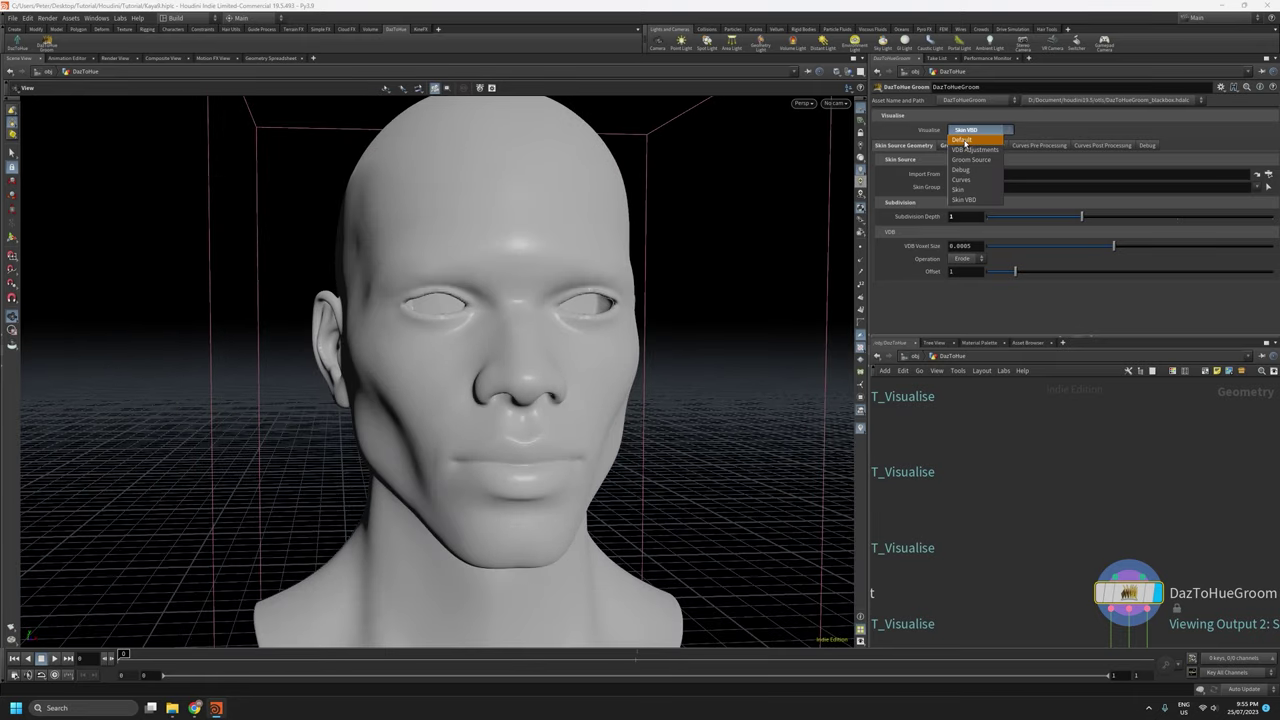
click(963, 140)
drag(580, 575, 590, 463)
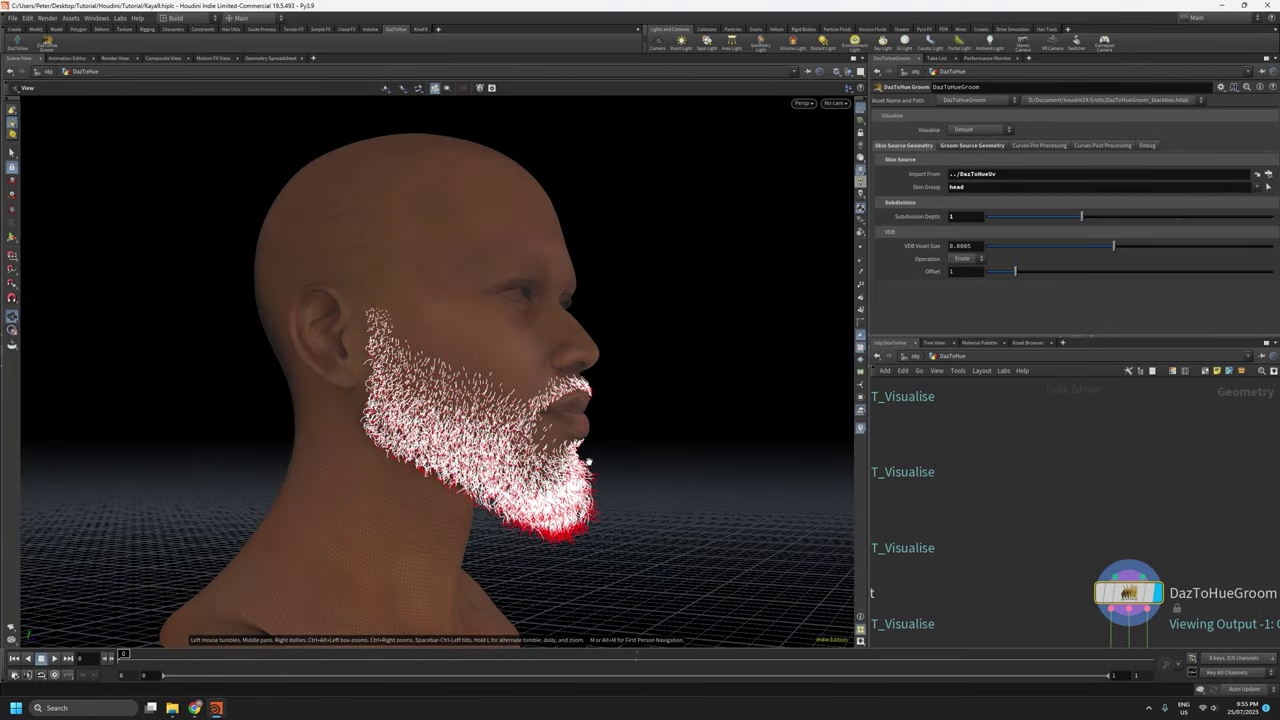
right_drag(589, 462, 574, 183)
drag(574, 183, 518, 287)
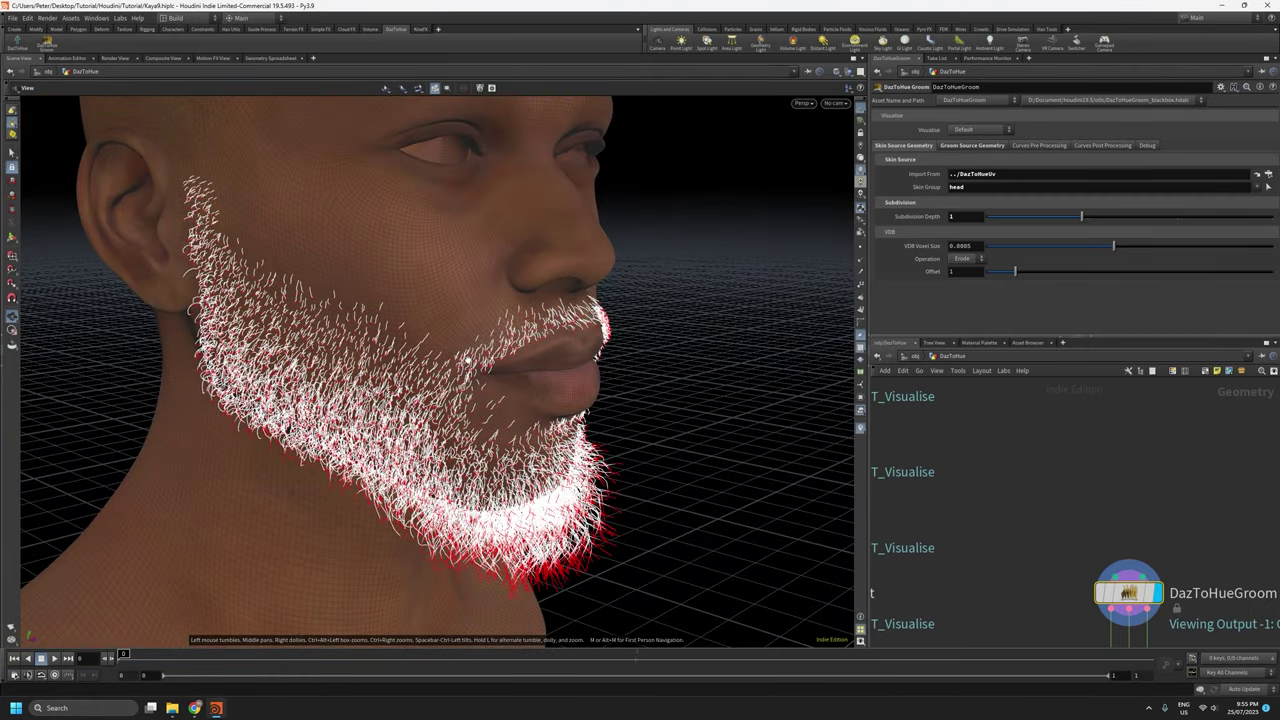
Examine the white and red beard curves around the lips, chin and jaw at close range.
mouse_move(470, 324)
mouse_down()
mouse_move(400, 322)
mouse_move(480, 315)
mouse_up()
right_drag(480, 315, 435, 150)
drag(435, 150, 455, 359)
mouse_move(618, 360)
mouse_down()
mouse_move(400, 395)
mouse_move(625, 376)
mouse_move(623, 351)
mouse_up()
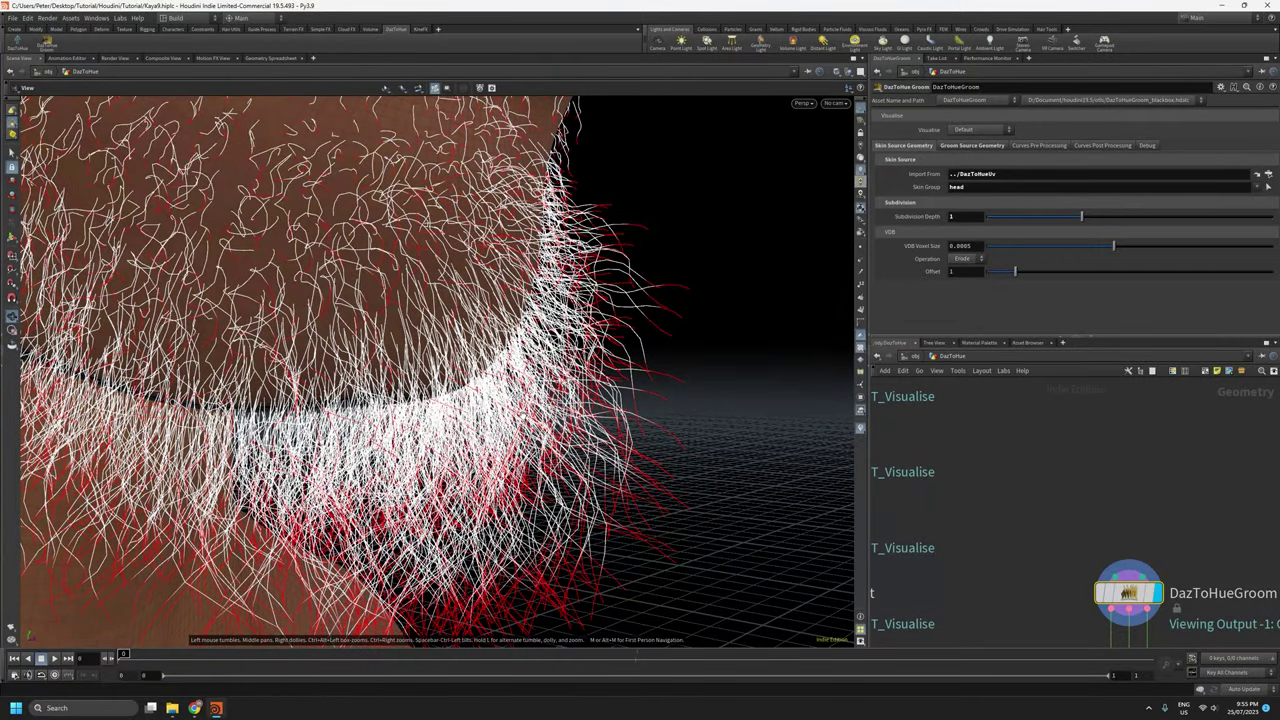
right_drag(640, 560, 480, 450)
drag(480, 450, 458, 505)
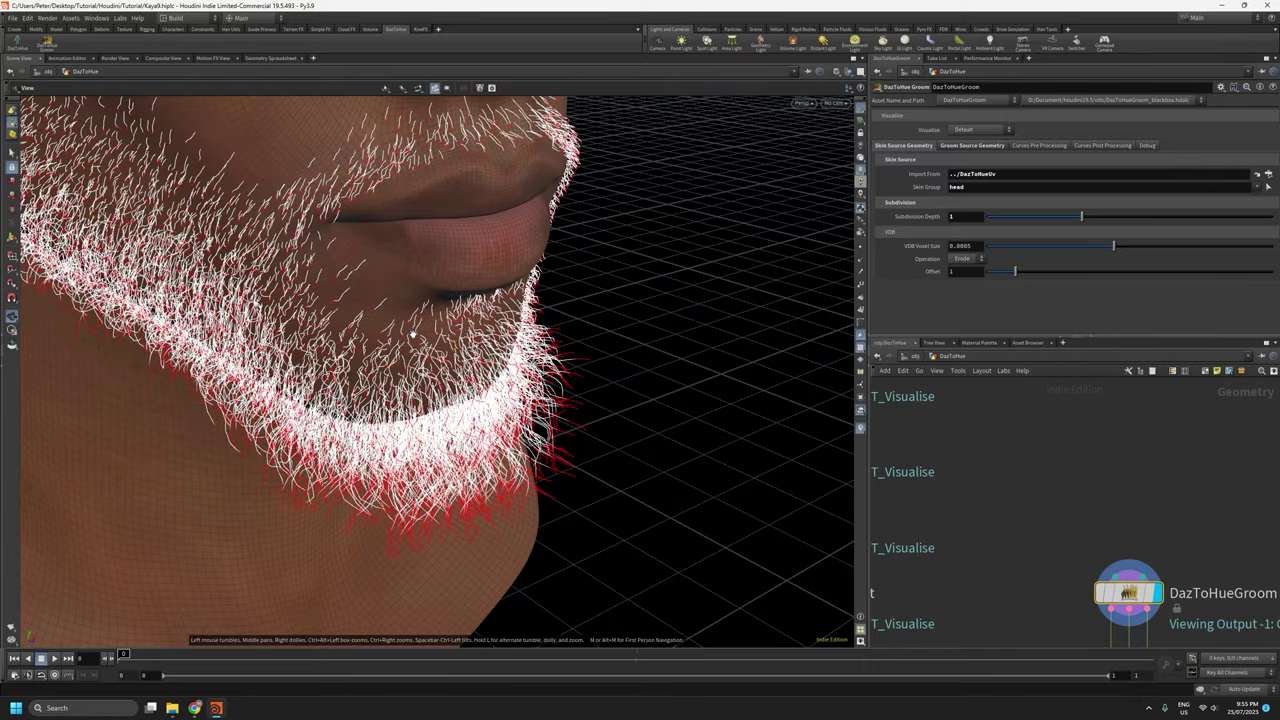
scroll(458, 425, up, 3)
drag(458, 425, 515, 433)
drag(528, 321, 390, 210)
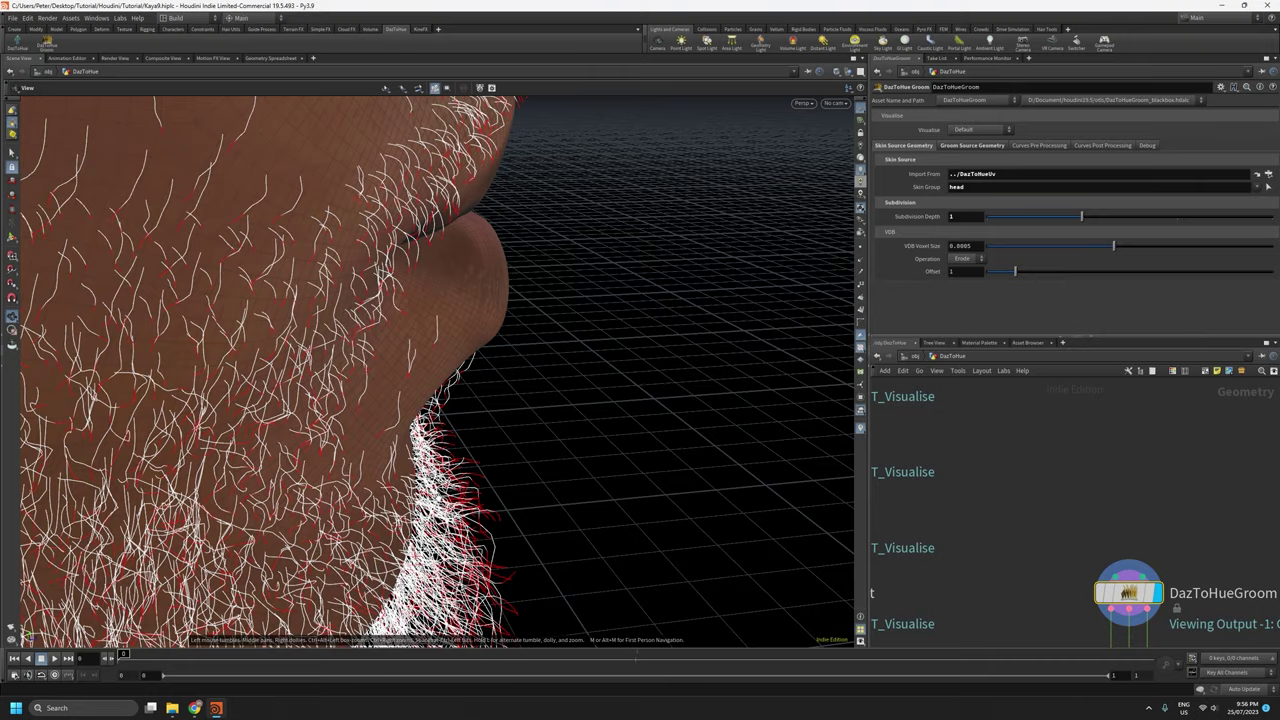
drag(407, 320, 433, 323)
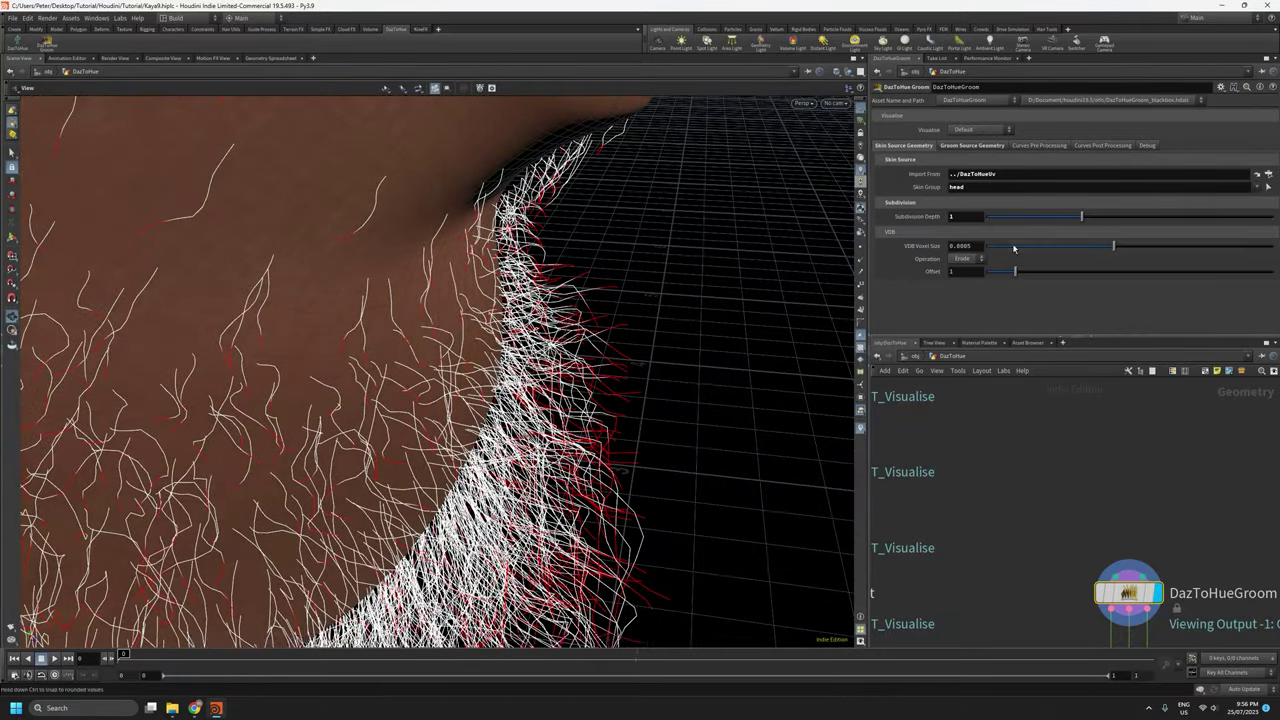
Turn on Reverse Direction in the curves pre-processing adjustments so the beard curves' roots and tips swap.
click(1039, 146)
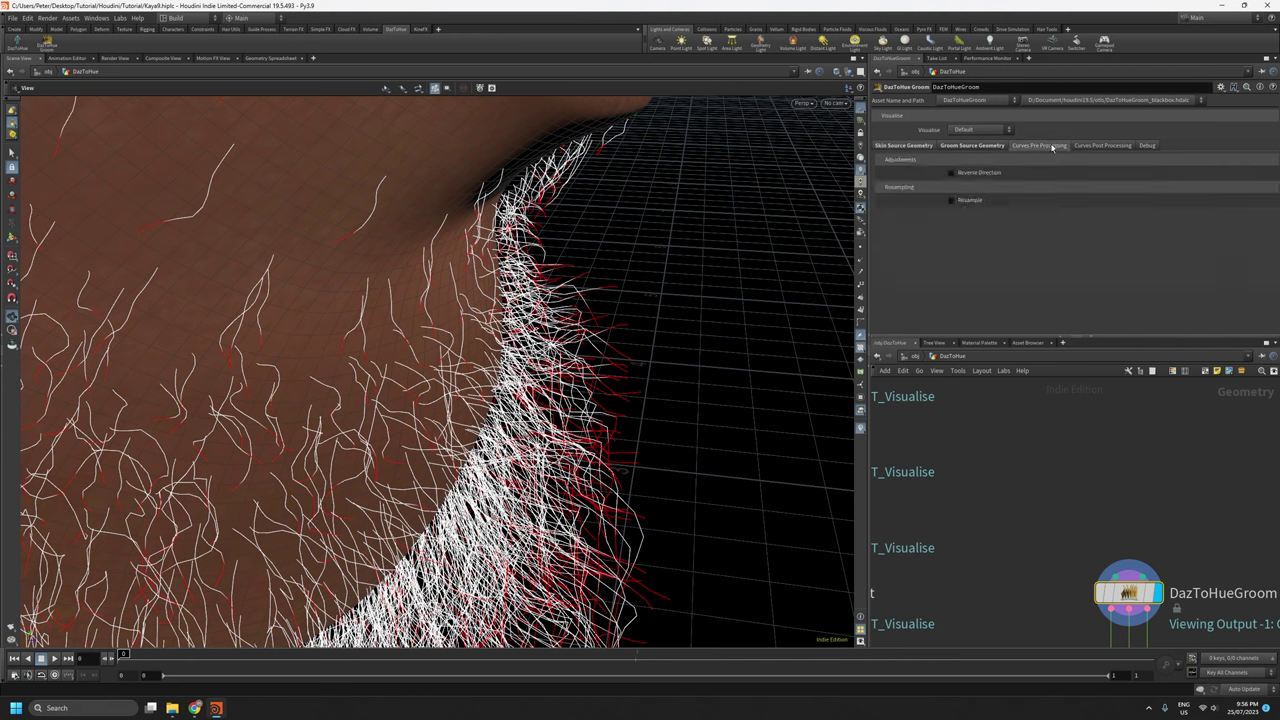
click(951, 174)
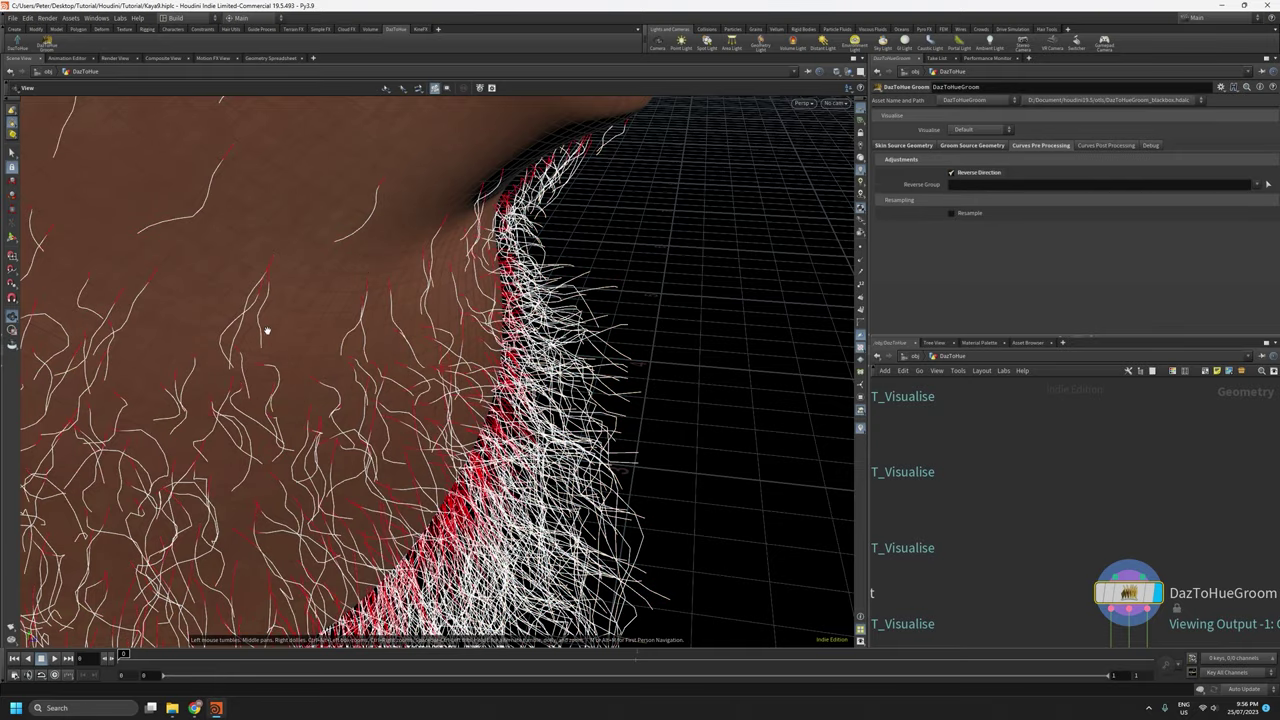
Examine the reversed beard curves over the whole face, checking the red root ends along the jaw, chin and moustache.
scroll(266, 331, down, 3)
drag(266, 331, 450, 408)
drag(379, 351, 442, 417)
drag(305, 306, 271, 297)
right_drag(271, 297, 284, 430)
drag(440, 320, 579, 289)
drag(462, 246, 513, 527)
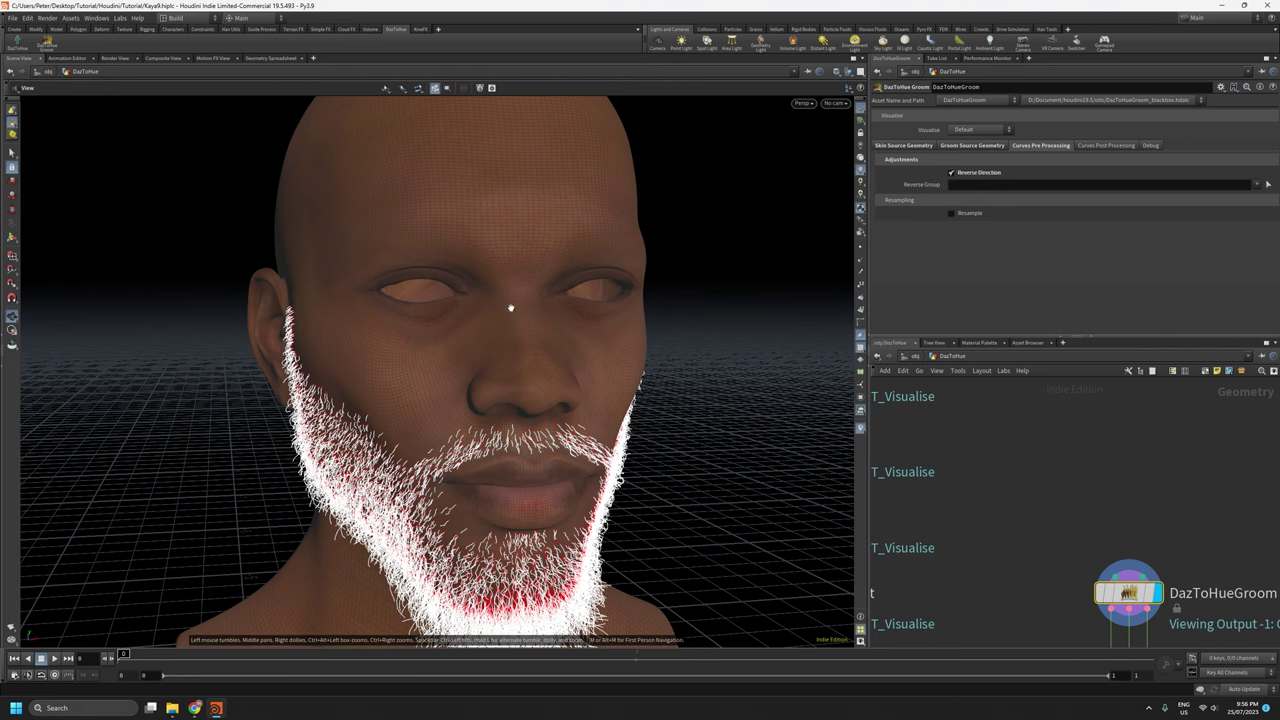
drag(430, 320, 451, 293)
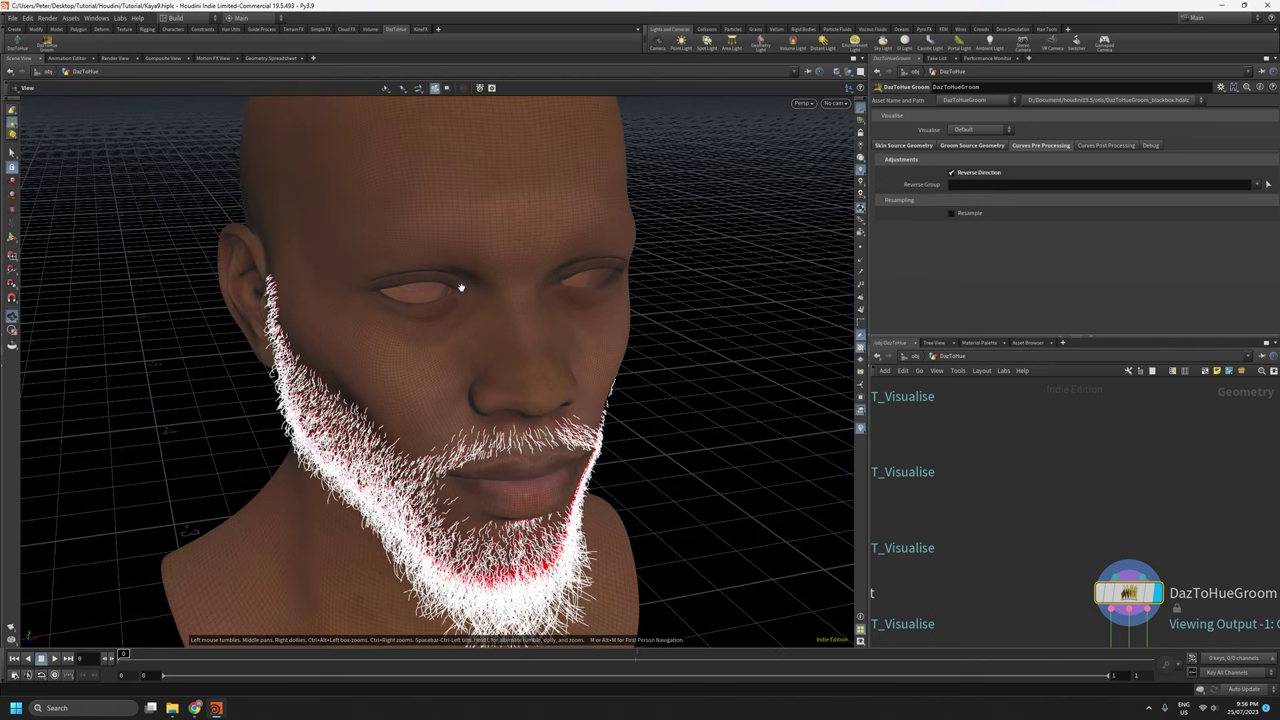
mouse_move(577, 359)
mouse_down()
mouse_move(551, 366)
mouse_move(594, 360)
mouse_up()
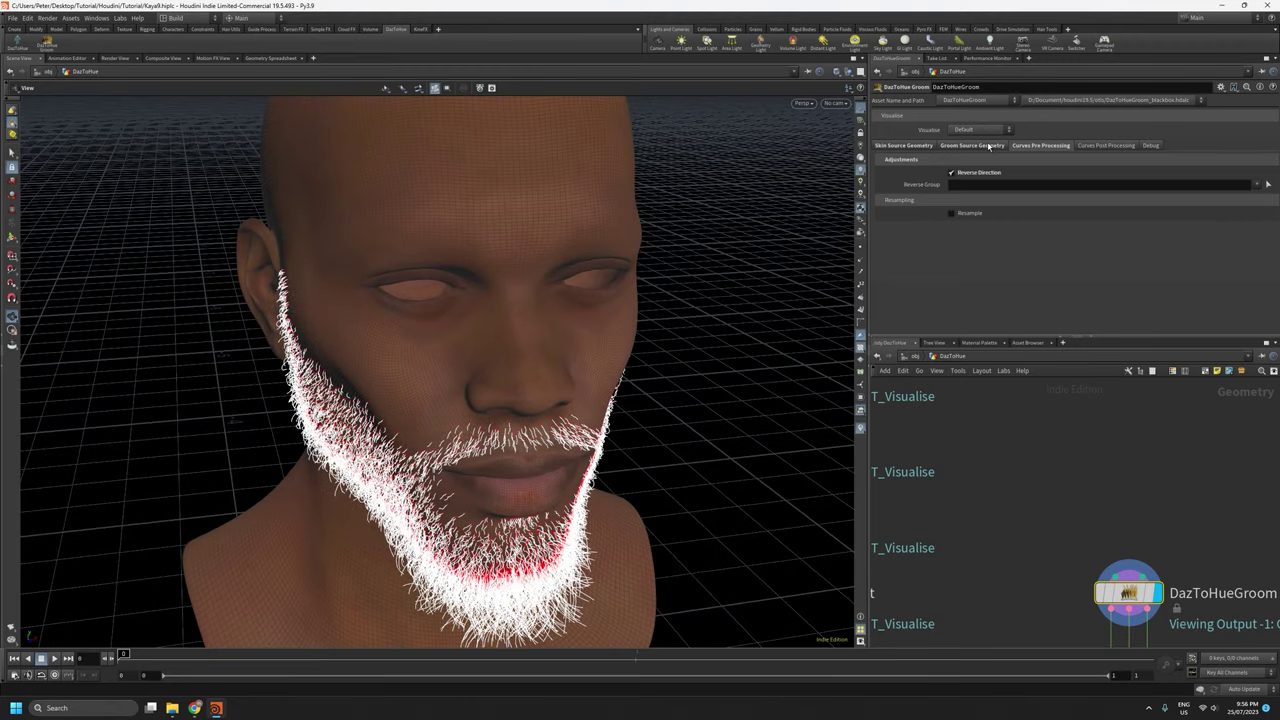
Try Correct Nonmanifold Geometry on the groom source and inspect the beard cards in the Groom Source visualisation.
click(958, 146)
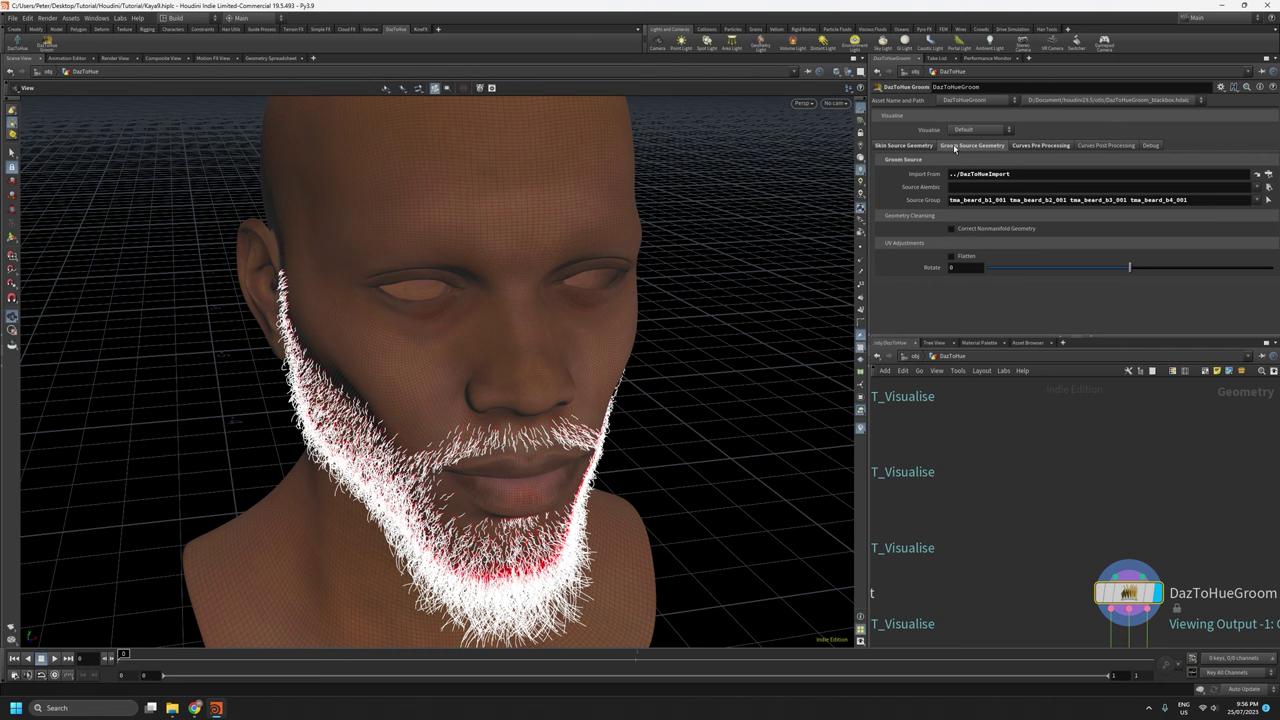
click(920, 146)
click(956, 146)
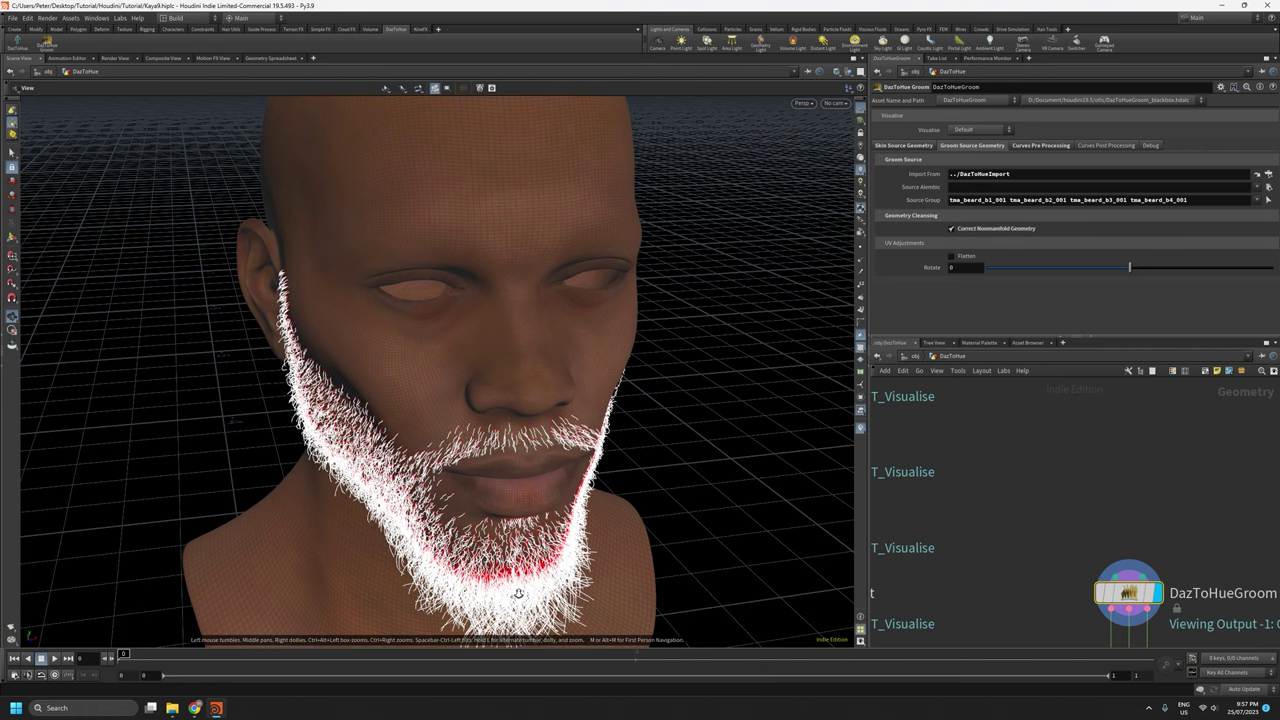
scroll(520, 380, up, 5)
click(970, 131)
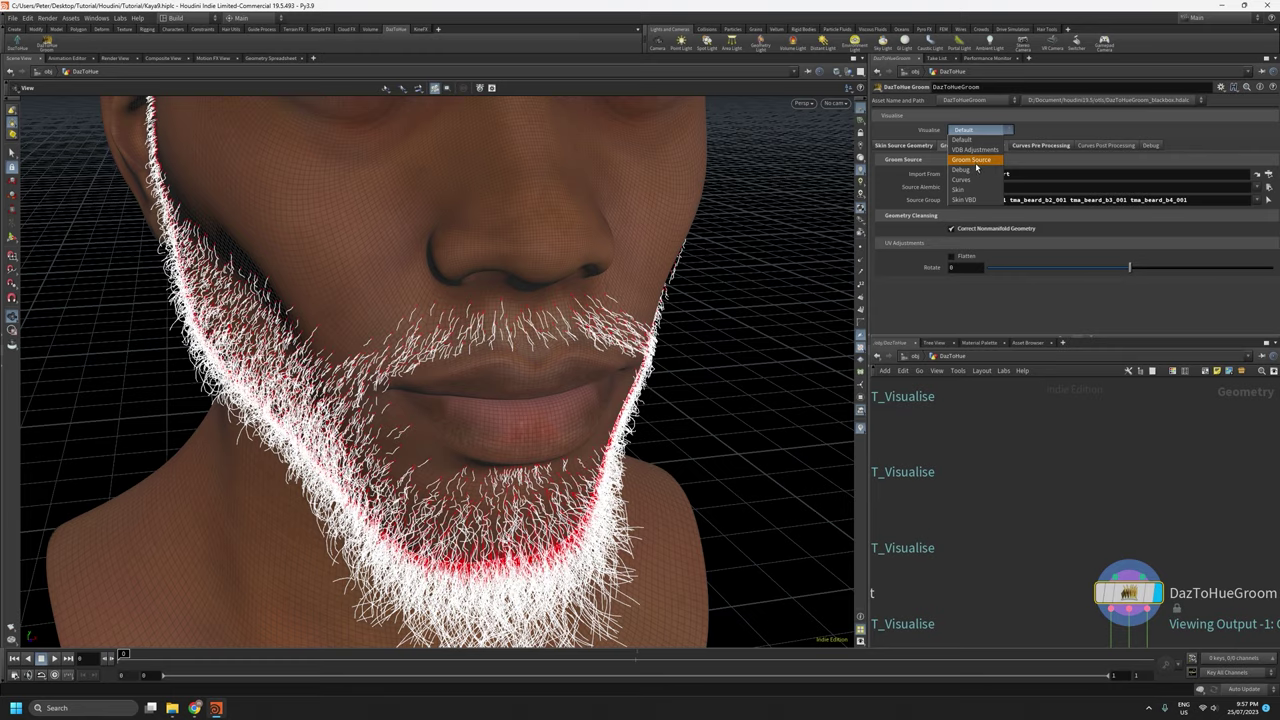
click(971, 159)
right_drag(523, 550, 552, 160)
drag(582, 477, 663, 434)
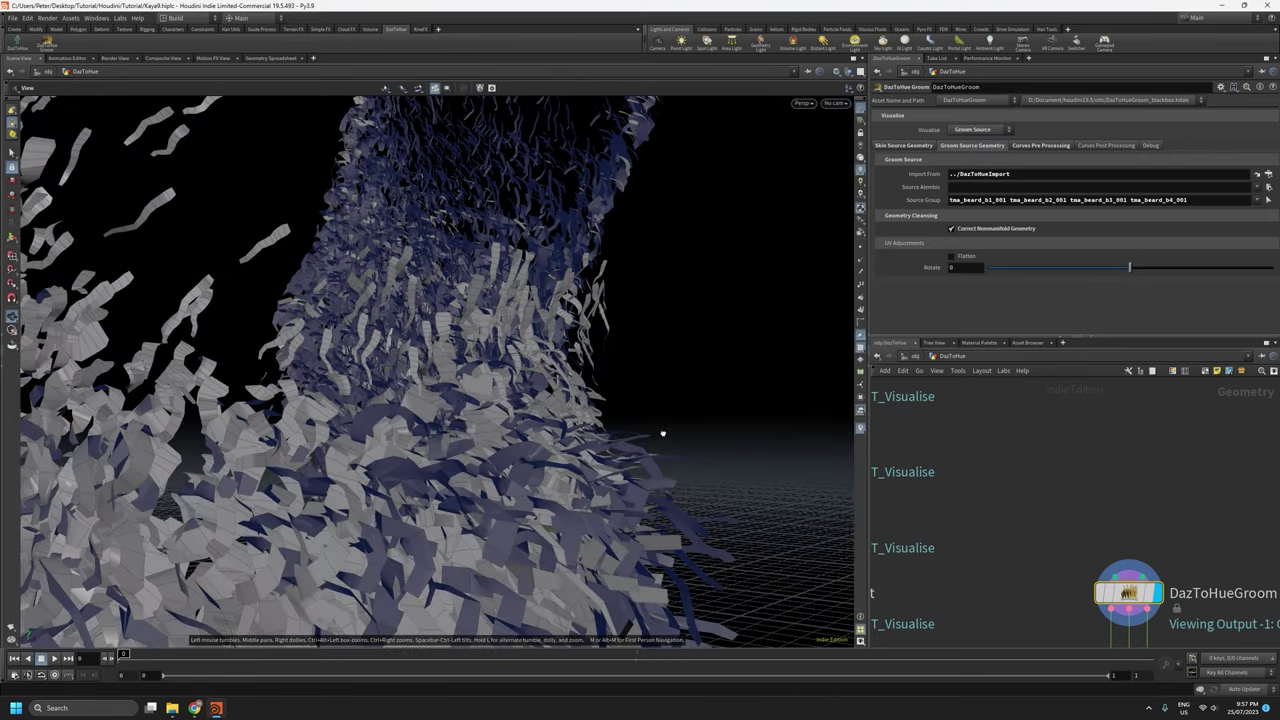
Turn off Correct Nonmanifold Geometry and compare the beard cards around the chin and cheek.
click(952, 229)
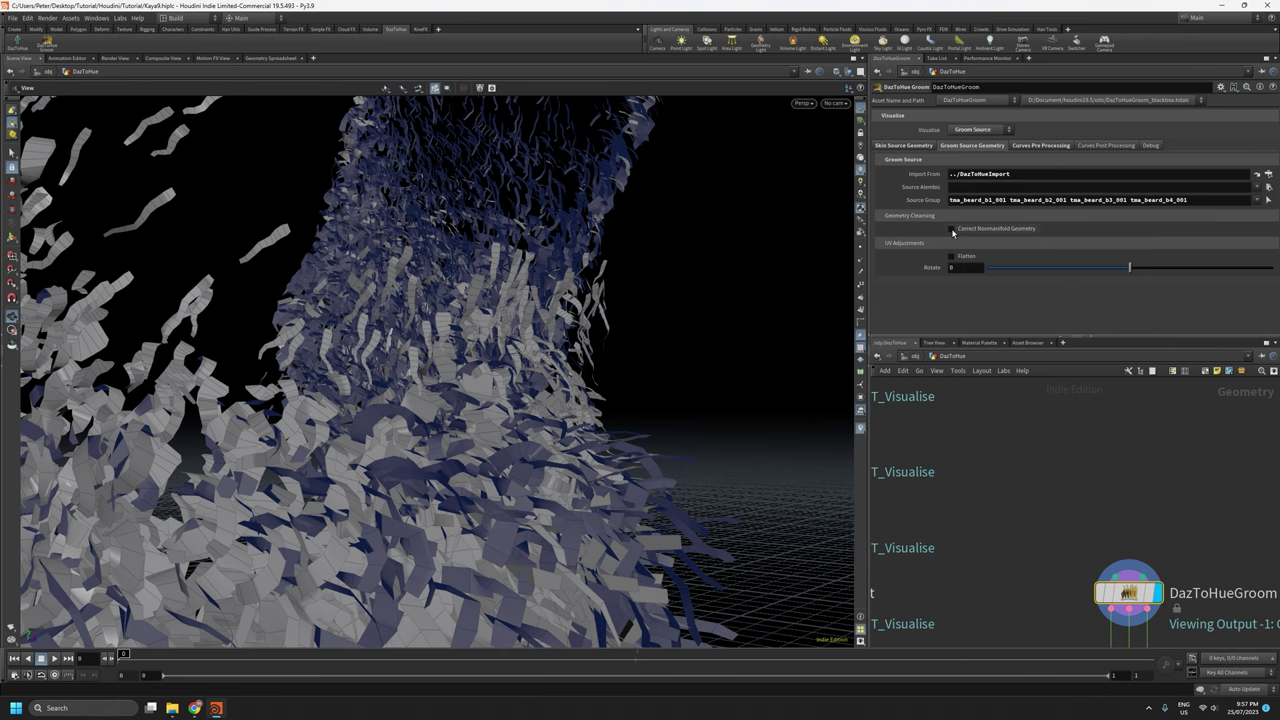
drag(592, 469, 526, 410)
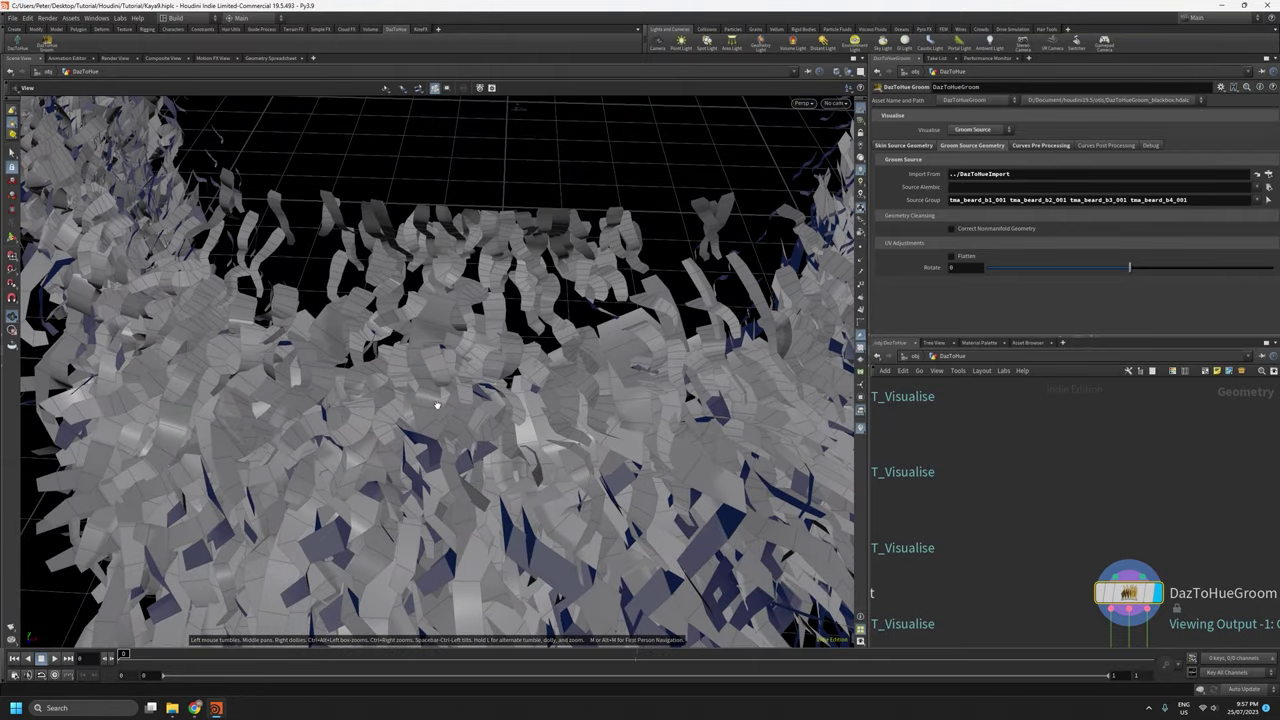
drag(437, 405, 587, 405)
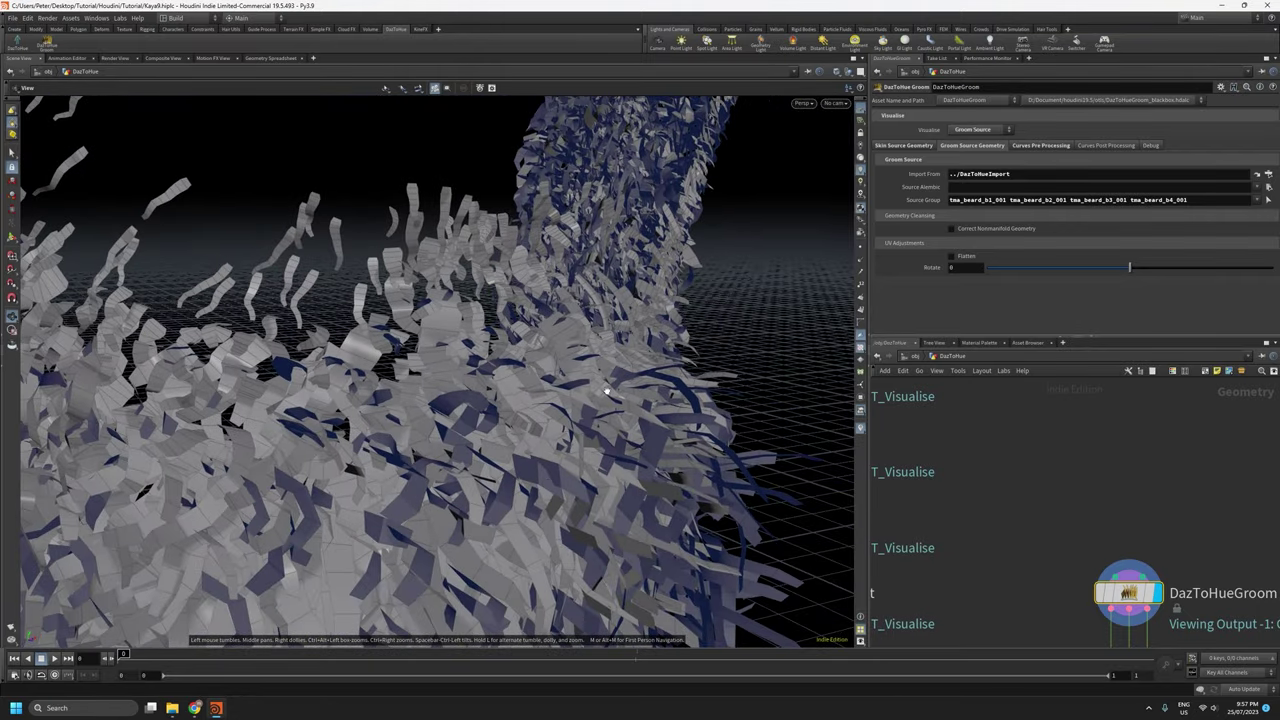
click(950, 229)
Return the visualisation to Default and view the beard curves around the mouth, cheek and jaw.
click(987, 133)
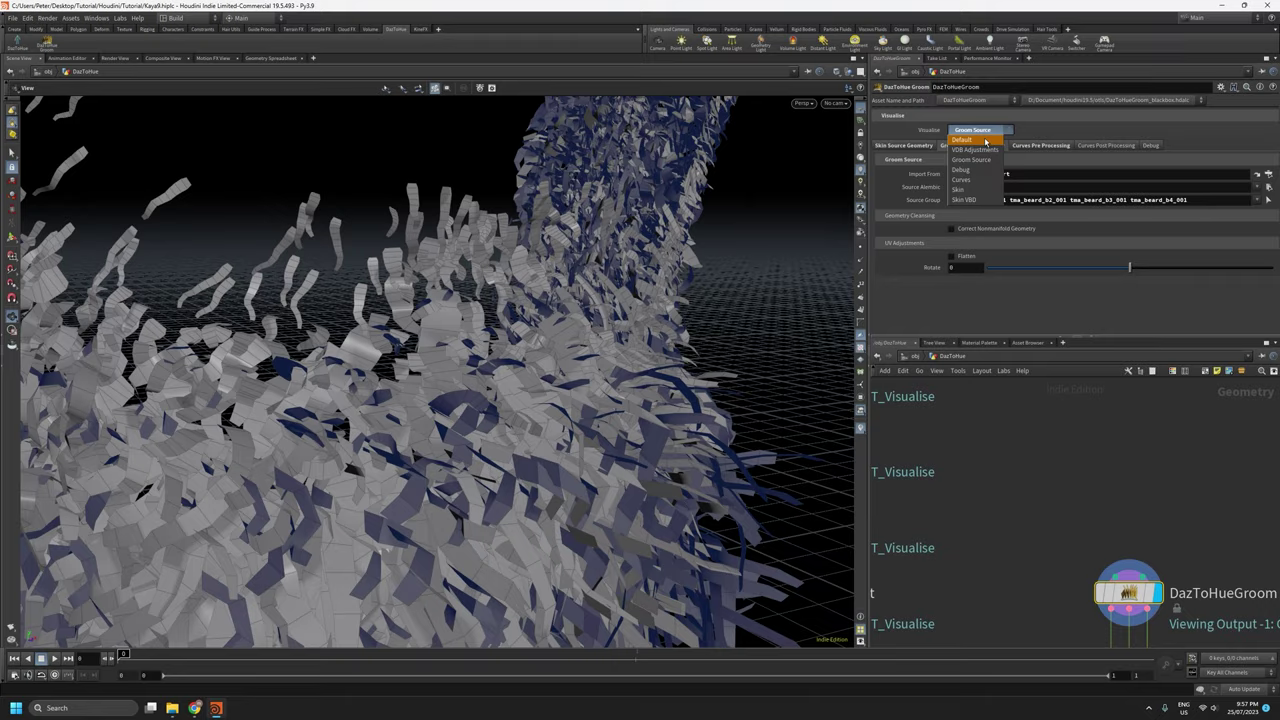
click(975, 138)
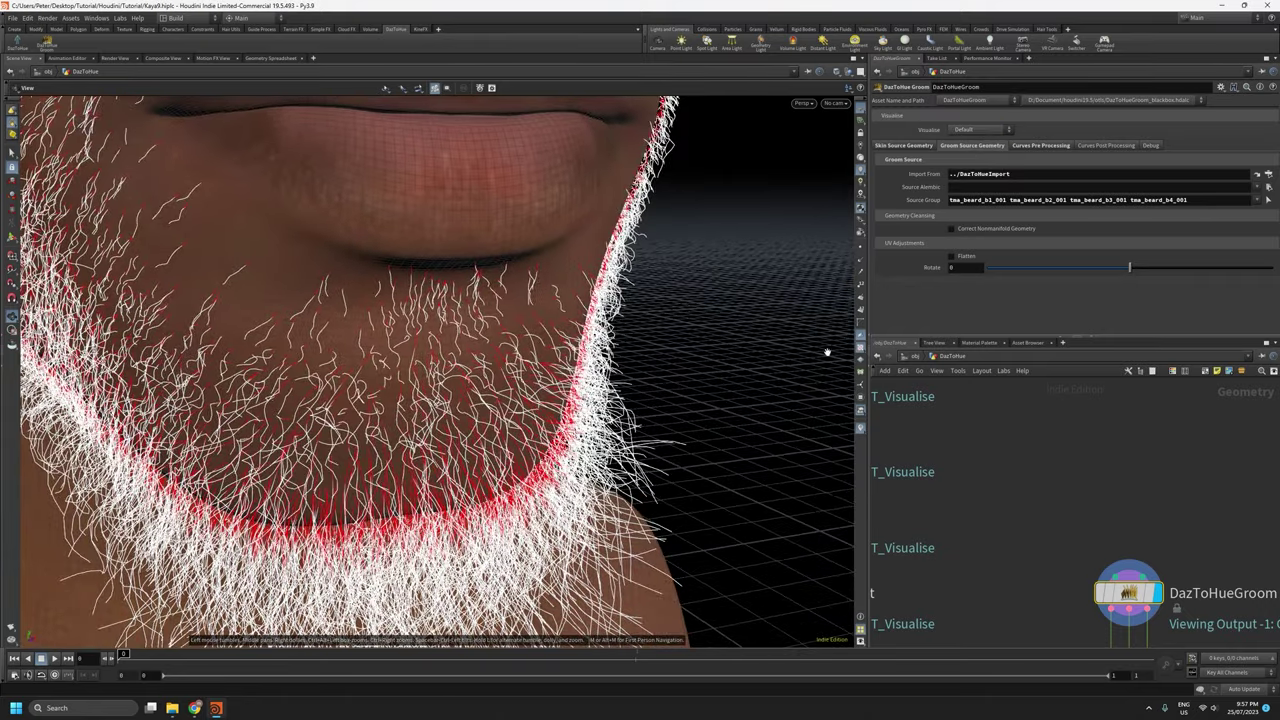
middle_drag(475, 289, 540, 638)
right_drag(540, 638, 500, 416)
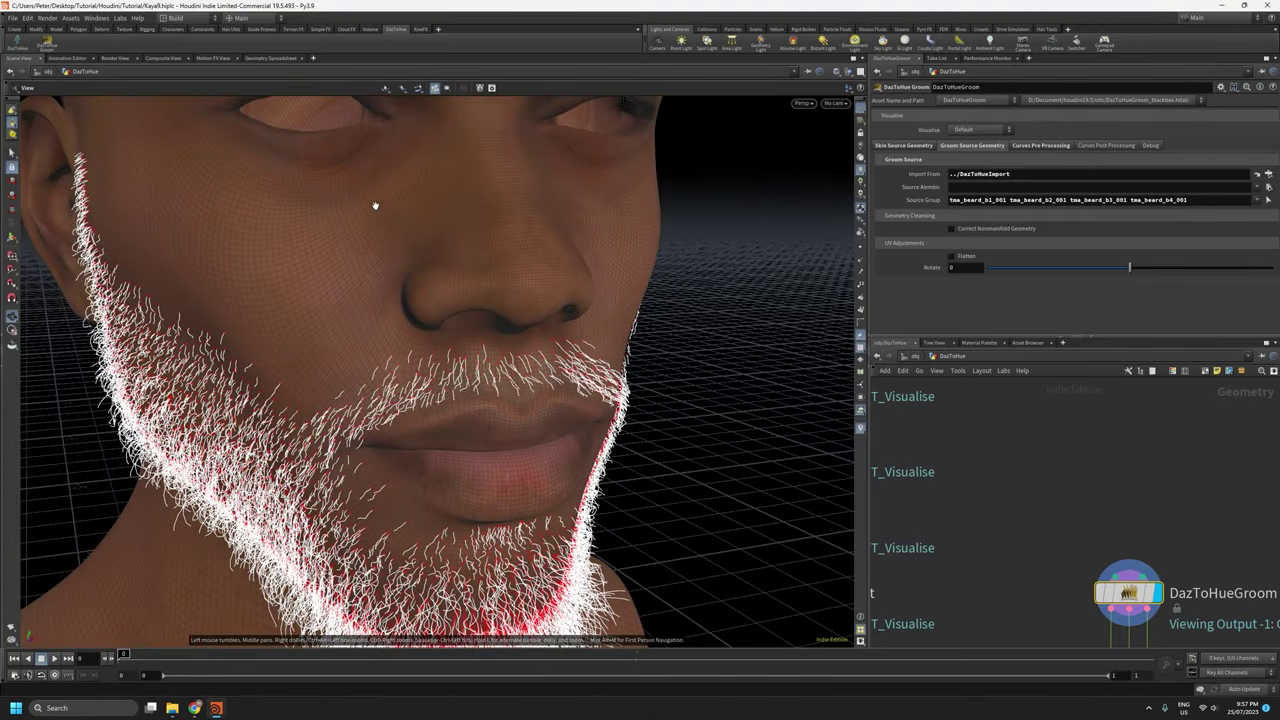
drag(383, 131, 399, 166)
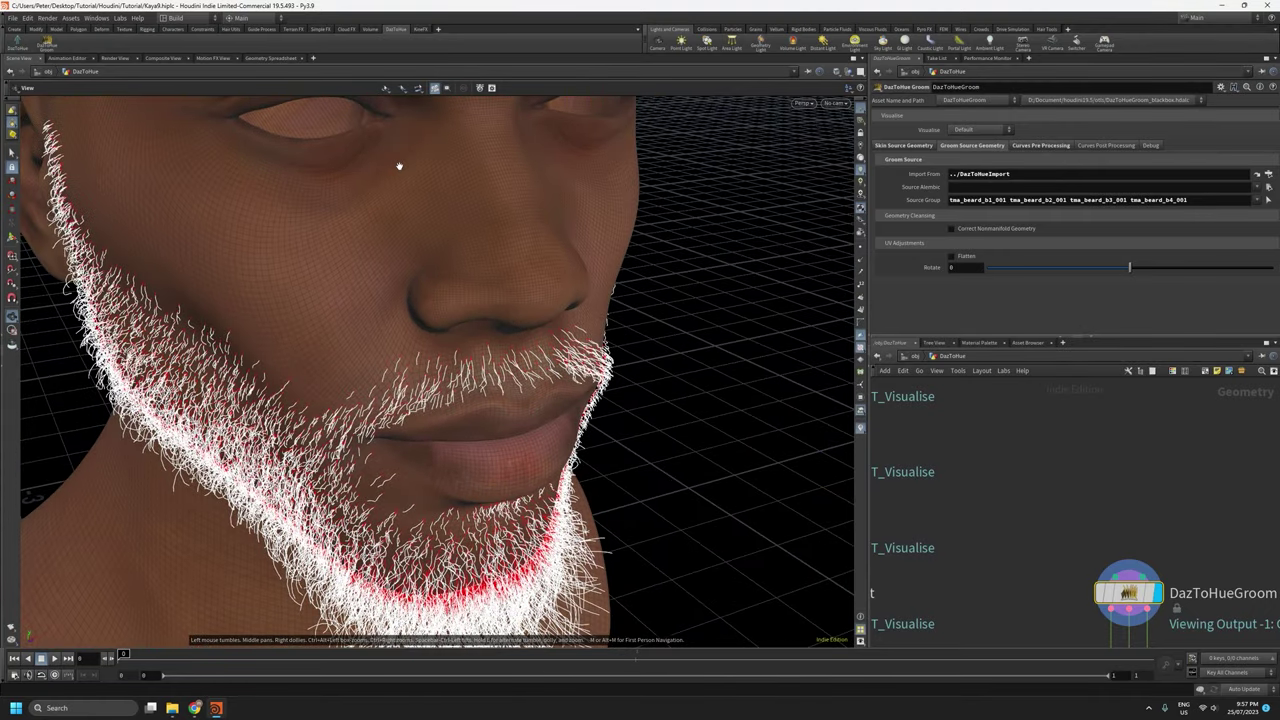
drag(408, 211, 522, 286)
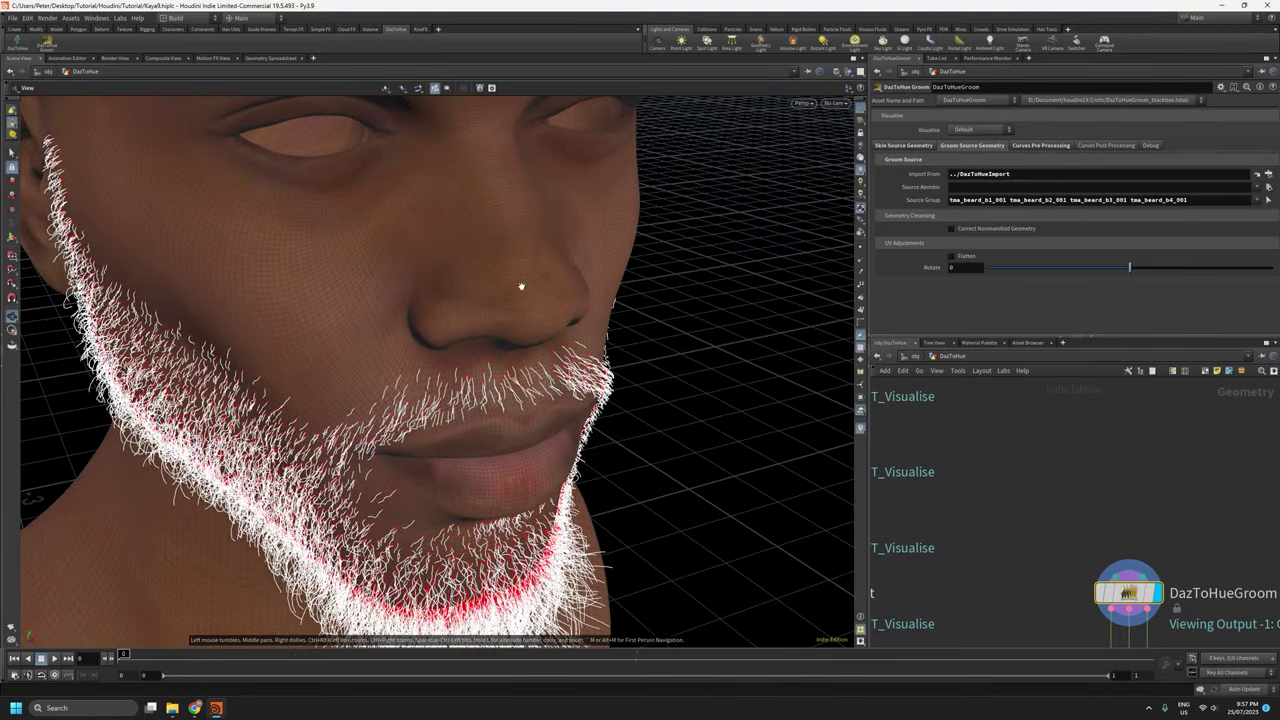
Examine the direction of the moustache curves beneath the nose and the beard curves beside the lips at close range.
drag(521, 487, 716, 389)
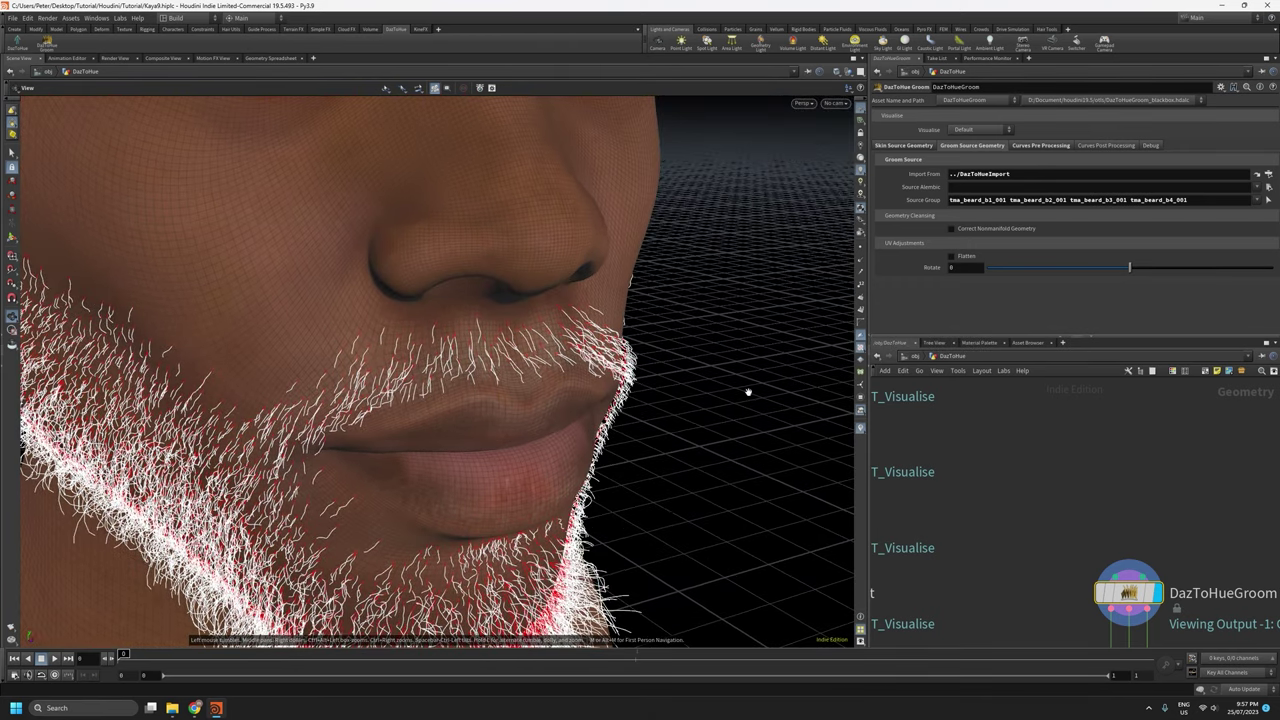
drag(513, 468, 445, 204)
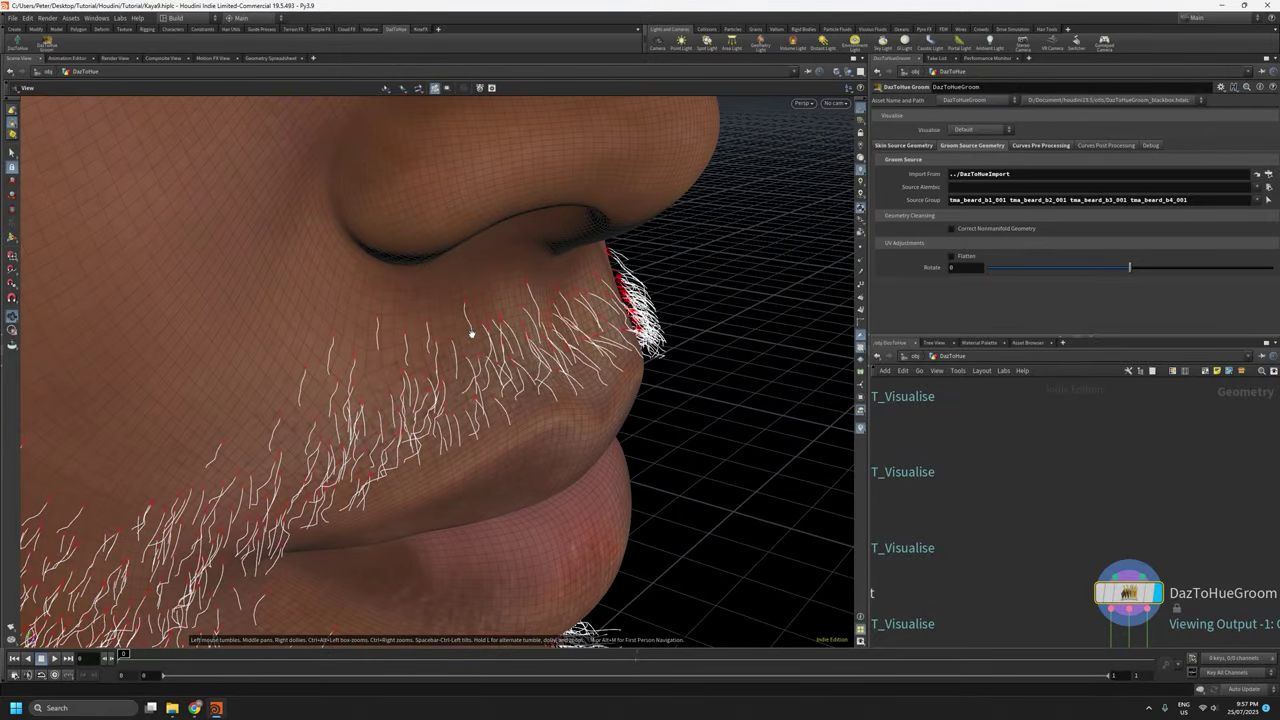
drag(523, 394, 541, 373)
mouse_move(1115, 592)
drag(480, 333, 503, 275)
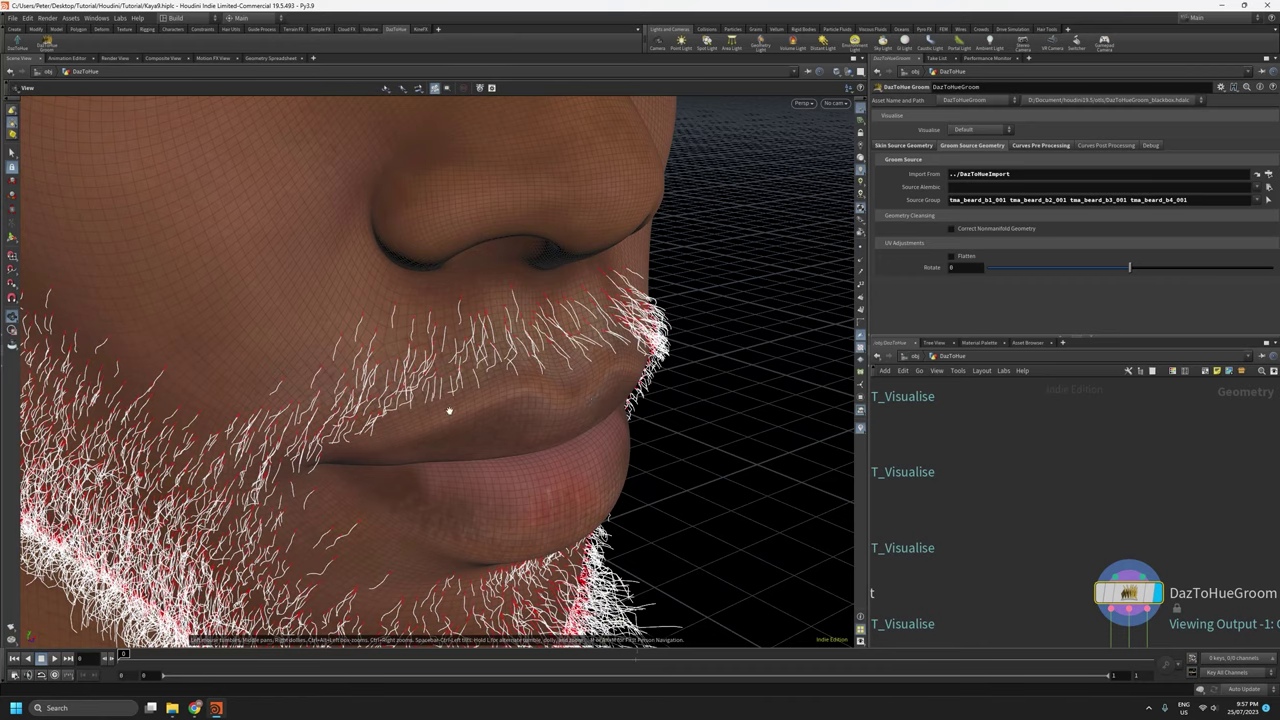
drag(449, 410, 760, 130)
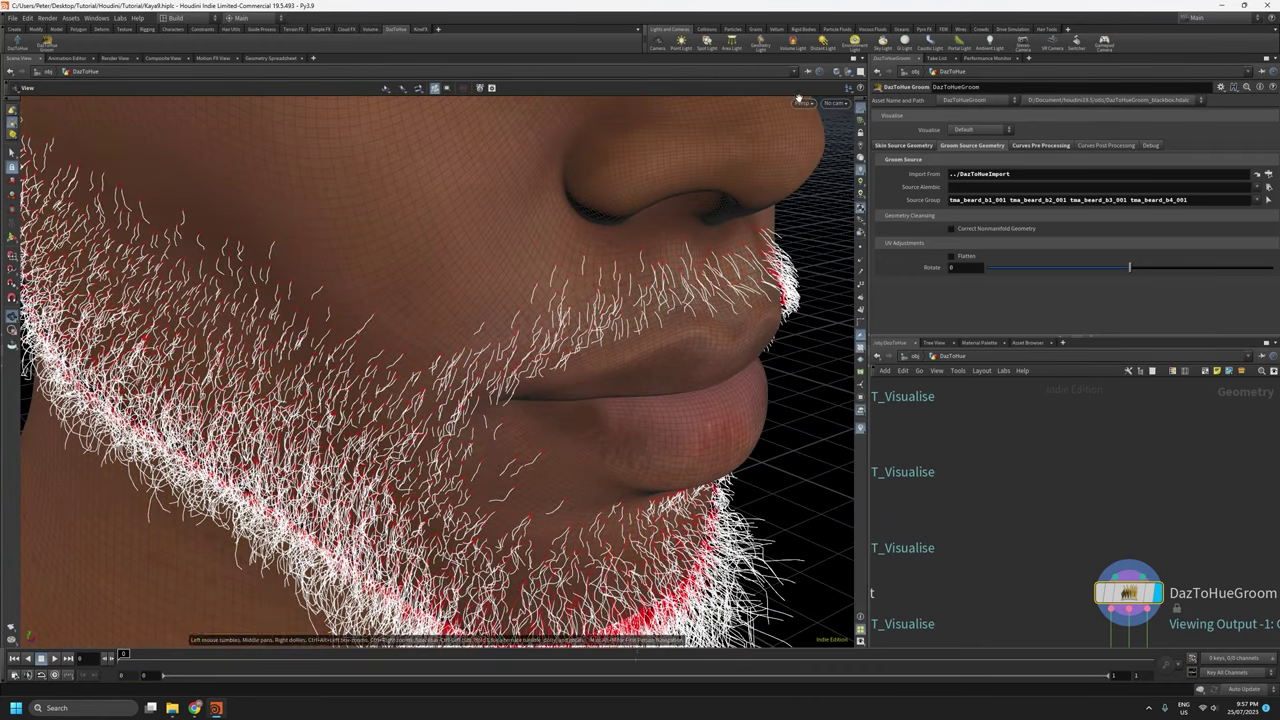
click(836, 73)
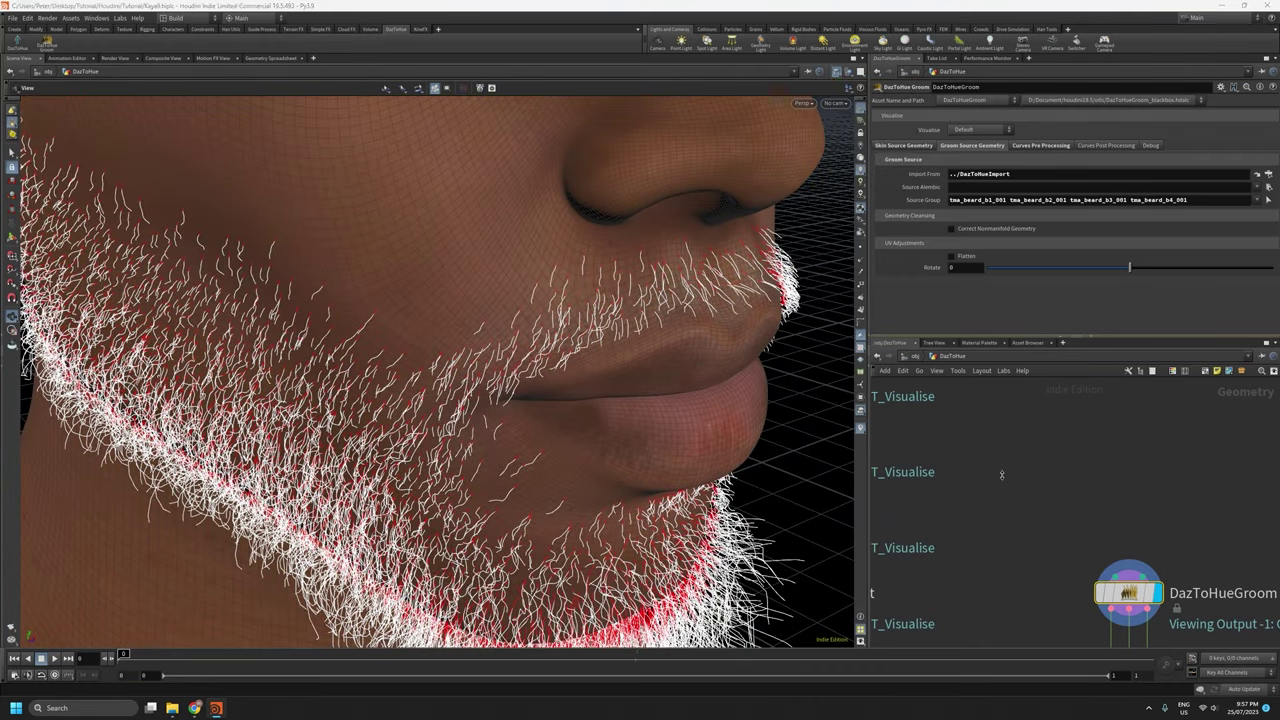
Switch the visualisation to Groom Source and view the original moustache cards above the mouth opening.
click(978, 129)
click(977, 163)
right_drag(497, 475, 485, 402)
drag(485, 402, 494, 415)
drag(625, 439, 506, 462)
drag(718, 352, 517, 467)
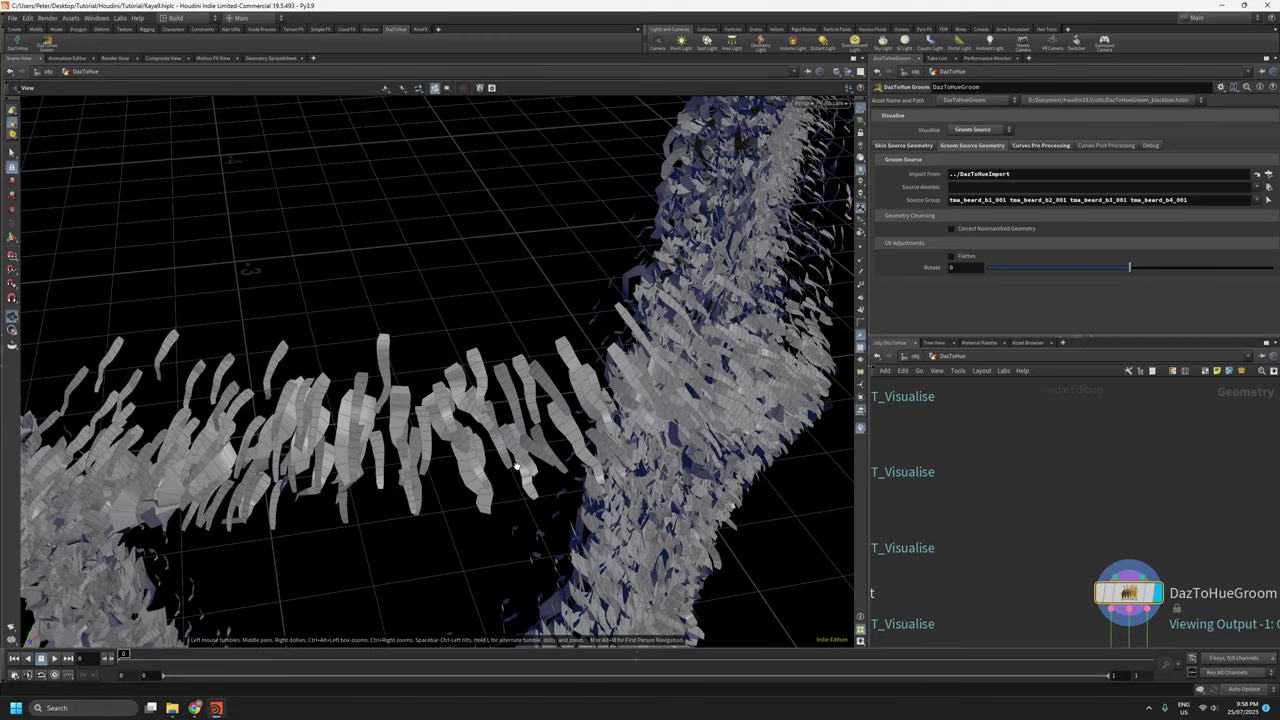
Examine the source hair cards at the mouth corner, cheek and chin from several angles.
drag(624, 422, 566, 427)
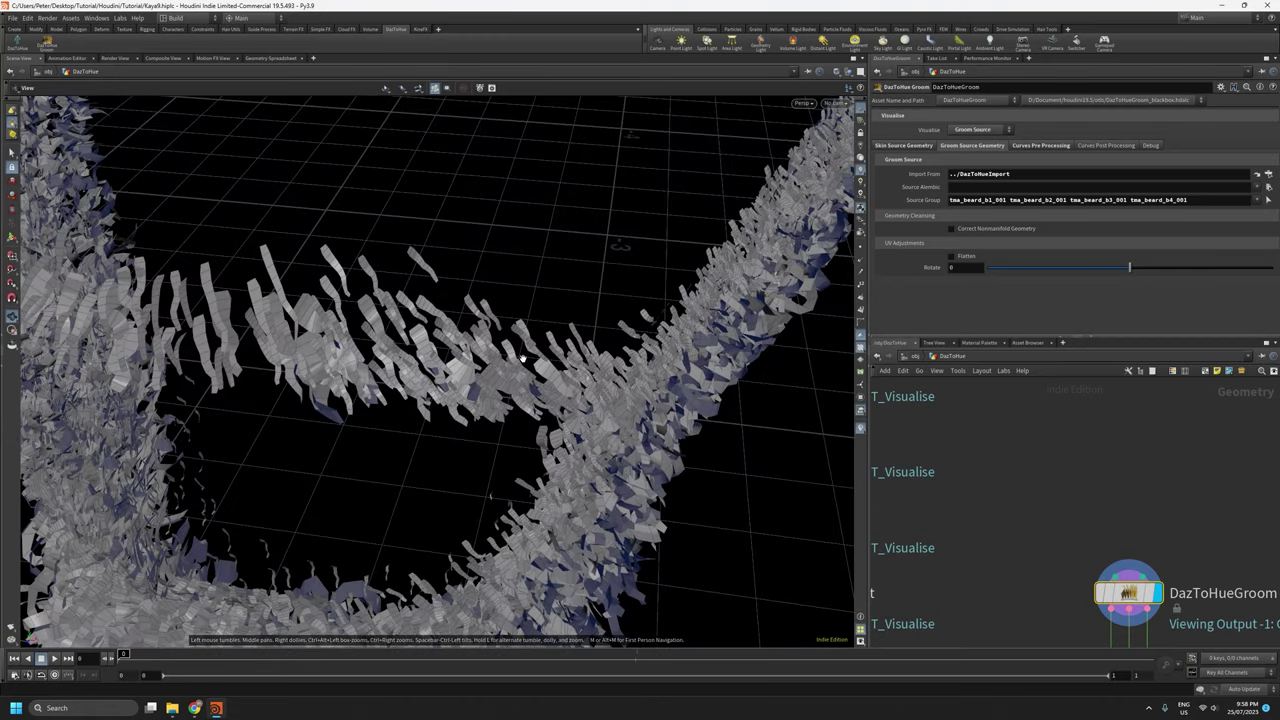
right_drag(549, 371, 554, 231)
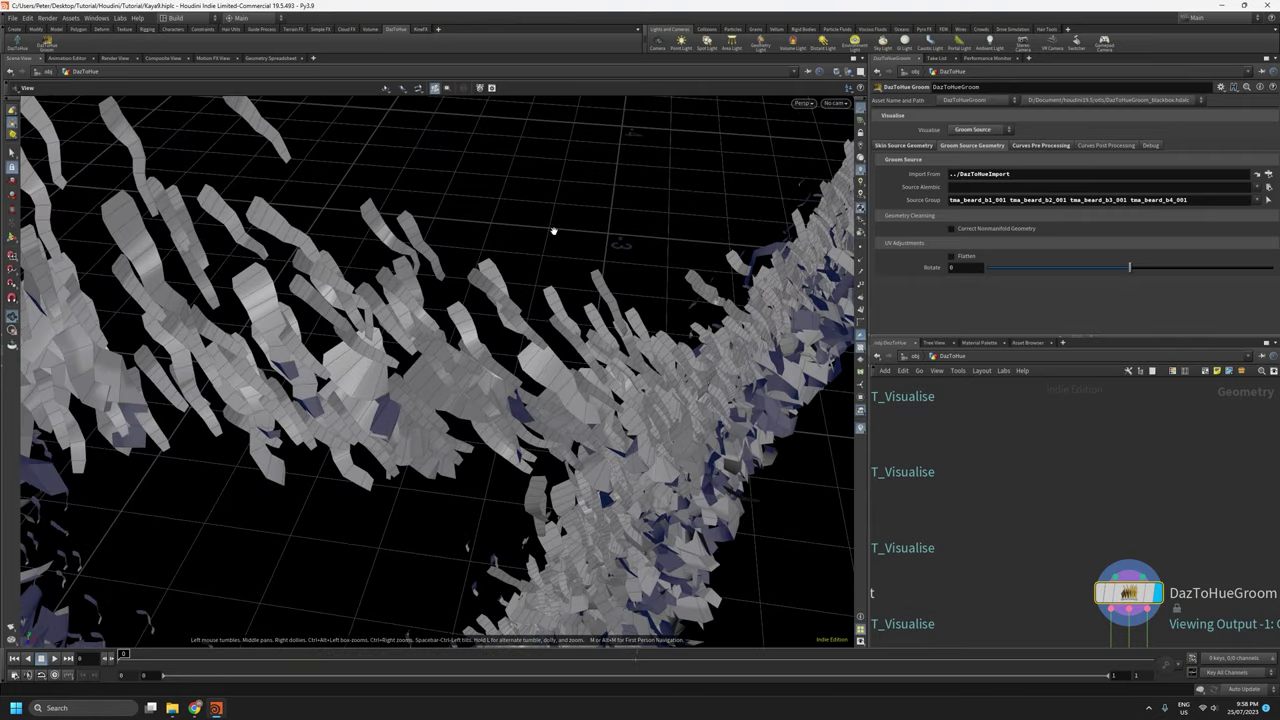
right_drag(549, 366, 527, 413)
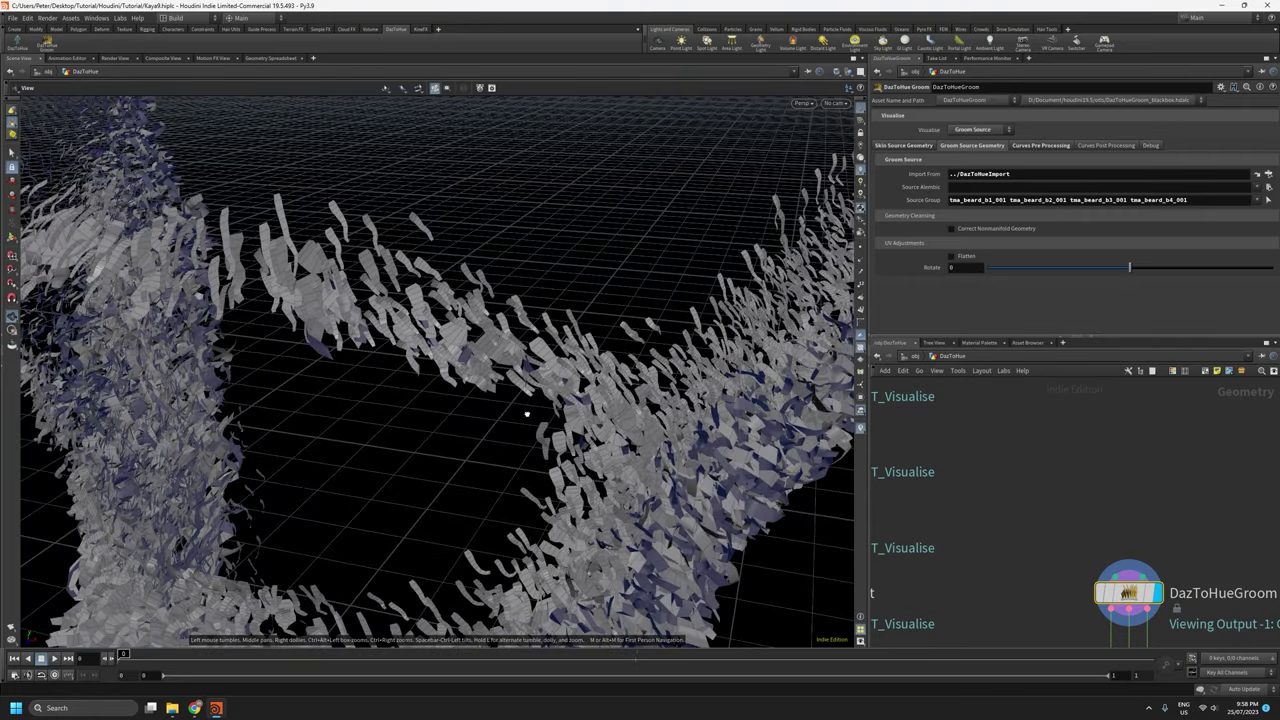
drag(540, 404, 350, 312)
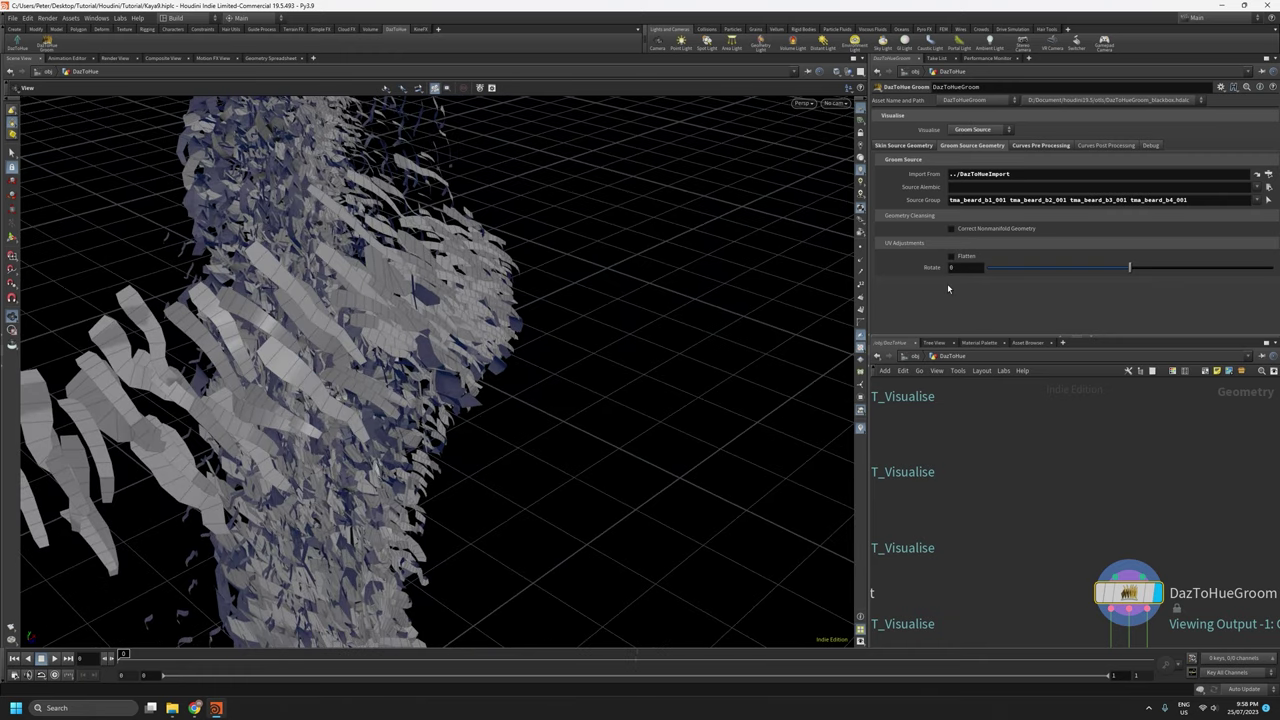
drag(375, 389, 648, 489)
drag(538, 475, 407, 530)
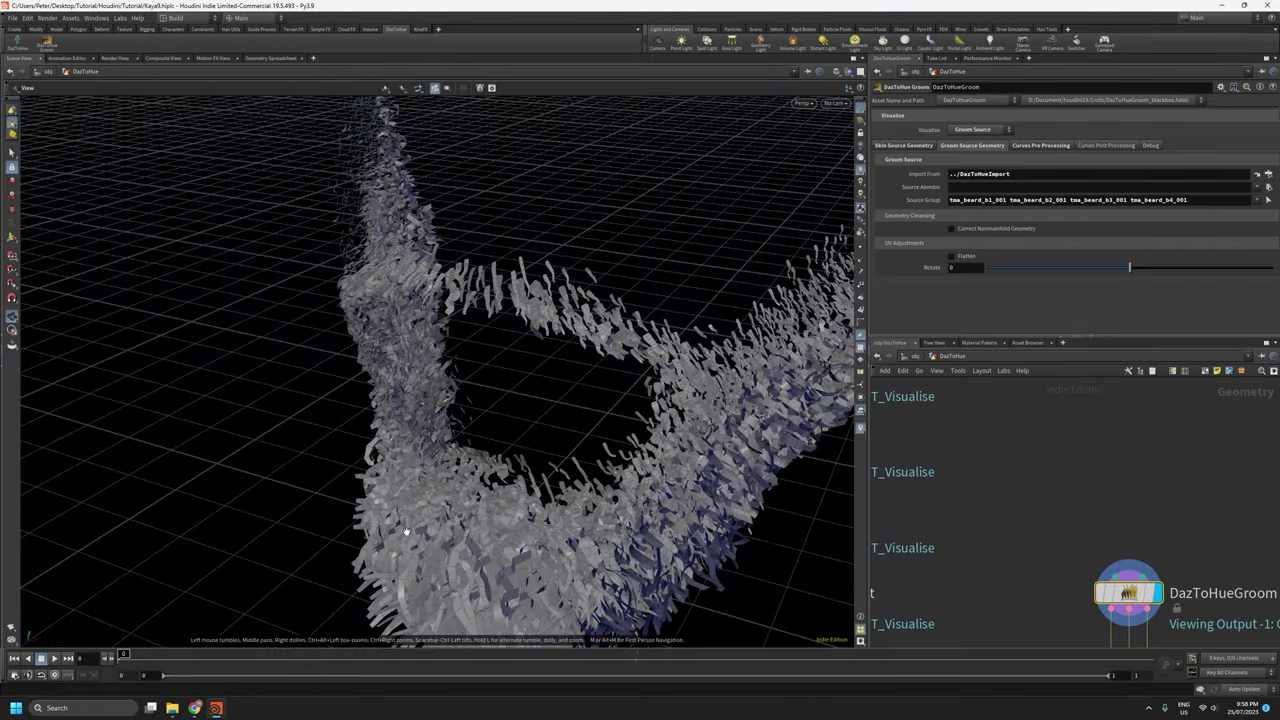
right_drag(690, 391, 686, 131)
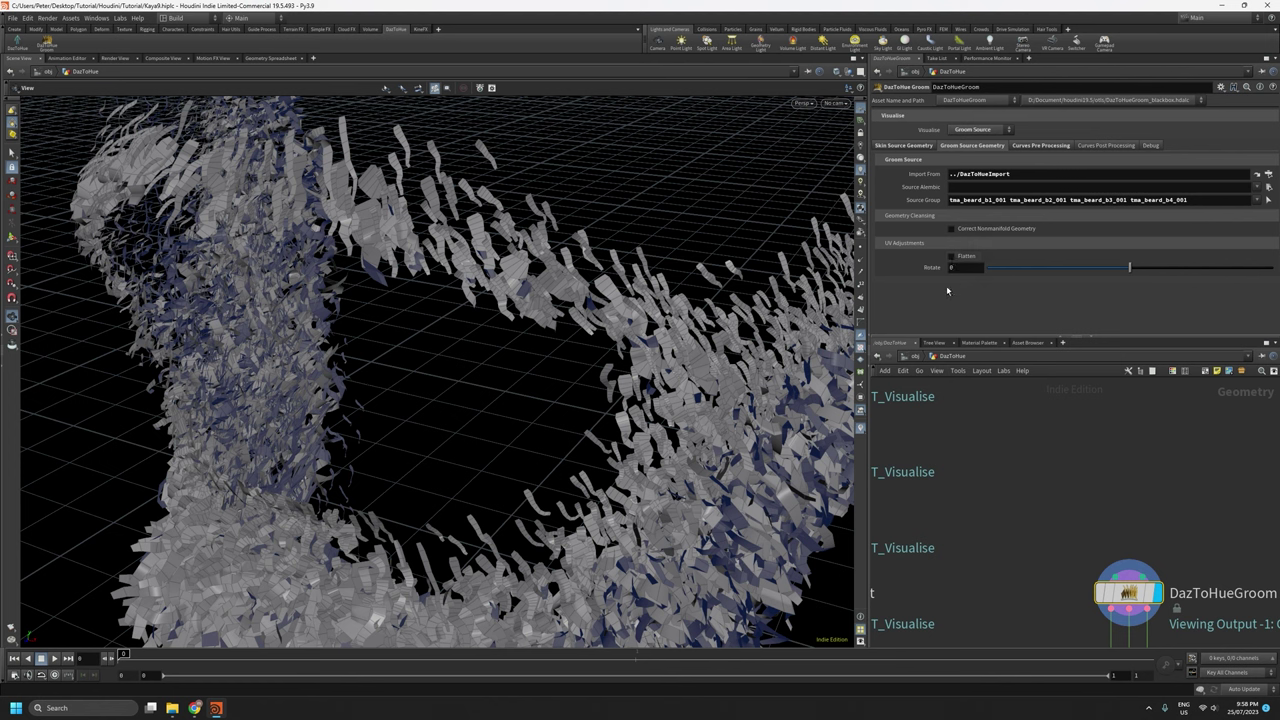
Show the curves pre-processing settings and set the visualisation back to Default to view the beard curves.
click(1033, 146)
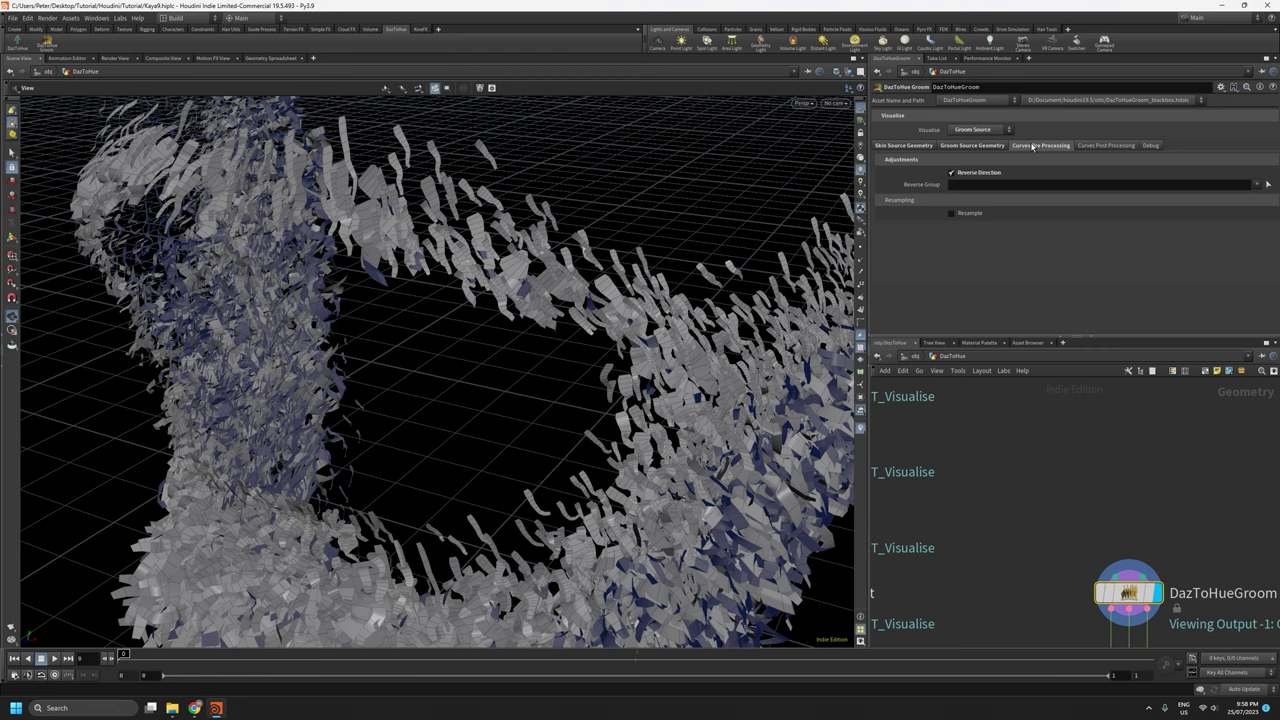
click(975, 129)
click(982, 146)
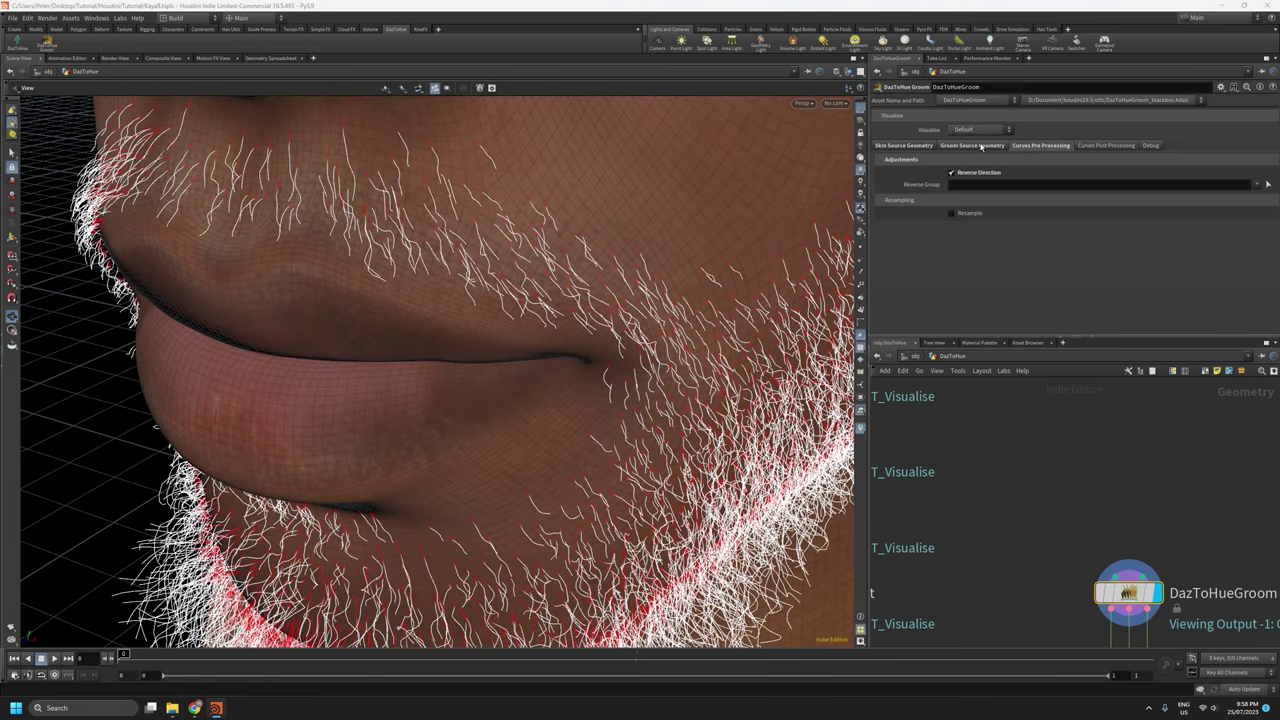
Switch the visualisation to Debug and examine the curves running through the moustache cards on the upper lip.
click(968, 132)
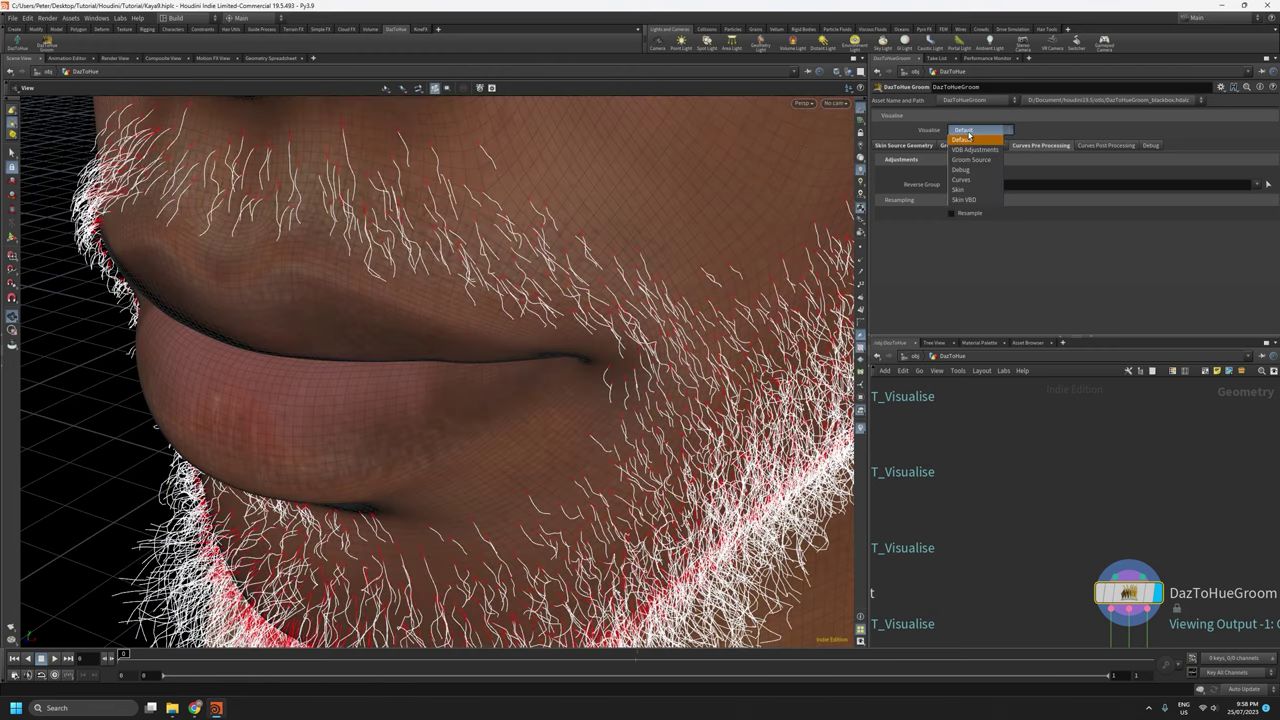
click(973, 170)
drag(536, 304, 575, 430)
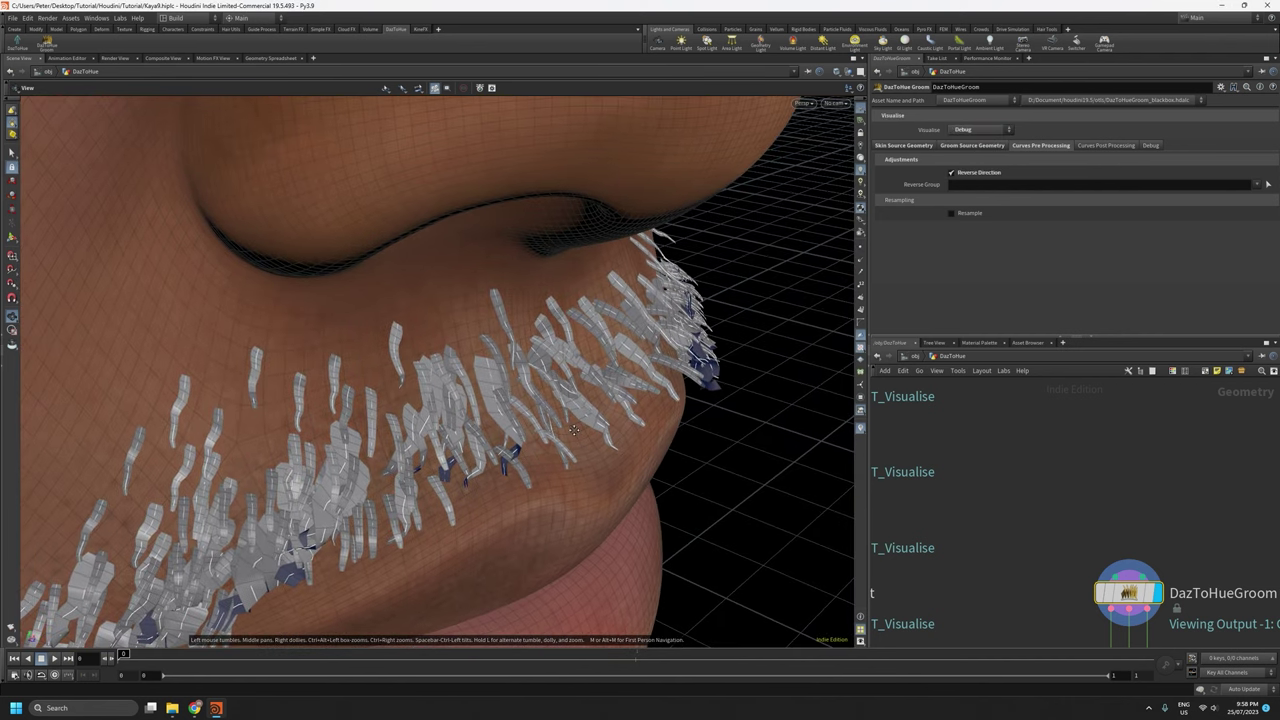
right_drag(503, 407, 497, 239)
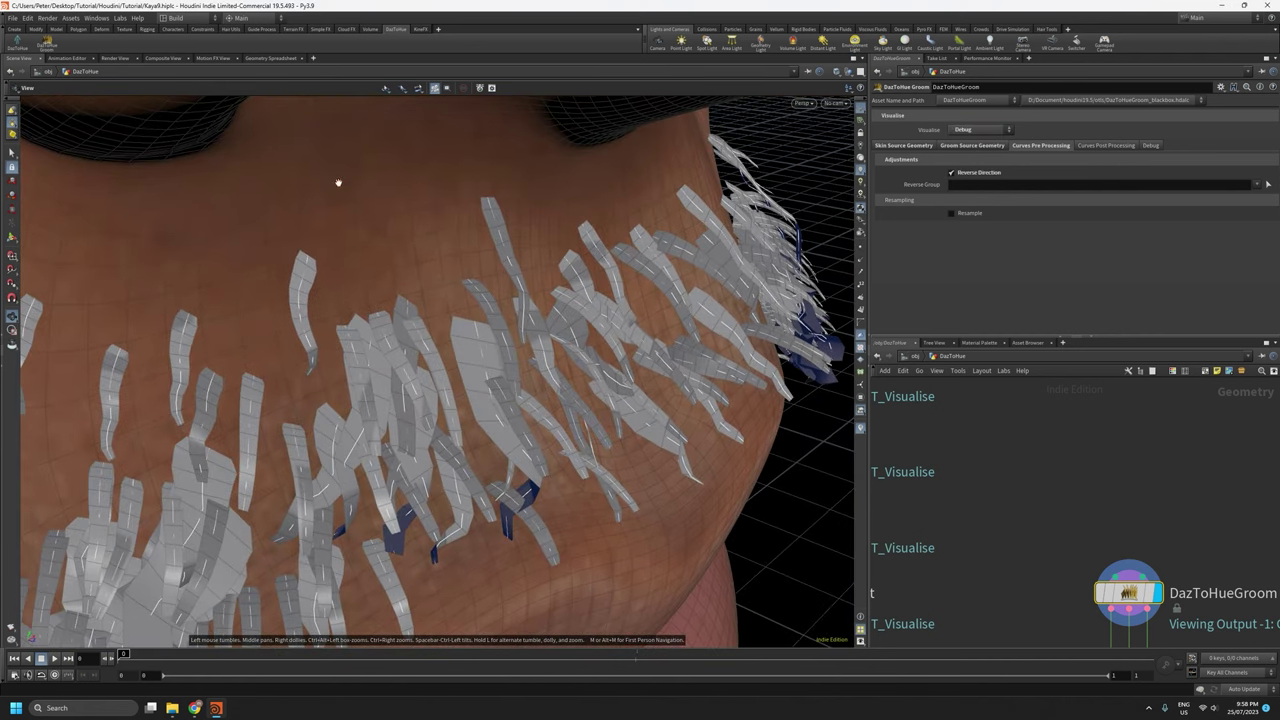
drag(436, 247, 503, 239)
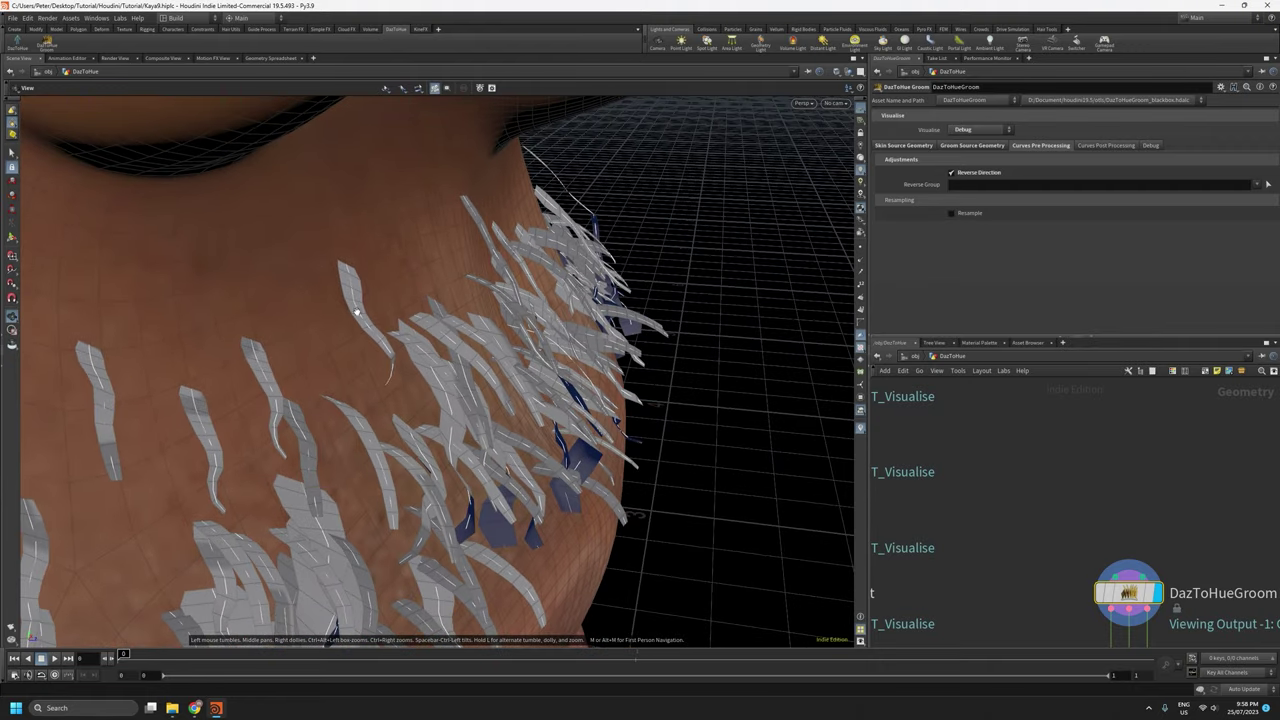
Turn on resampling in the curves pre-processing settings and view its effect on the moustache curves.
drag(446, 466, 415, 416)
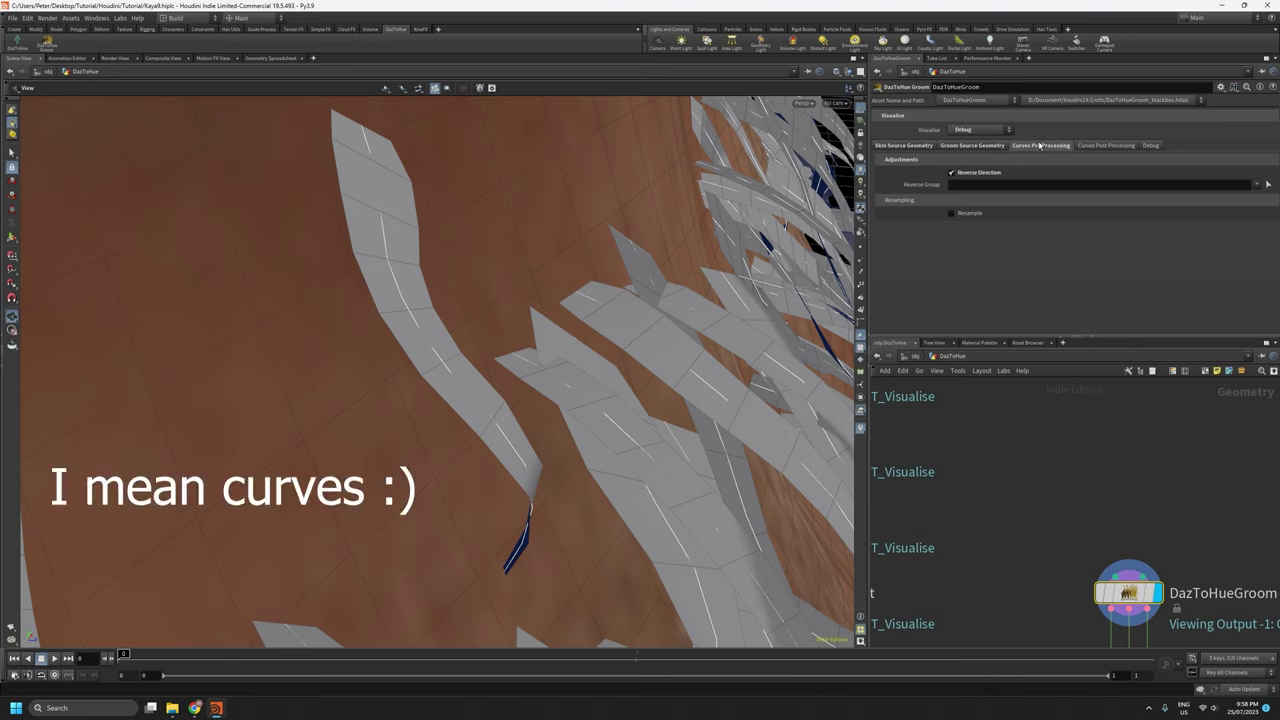
click(951, 213)
drag(558, 407, 583, 371)
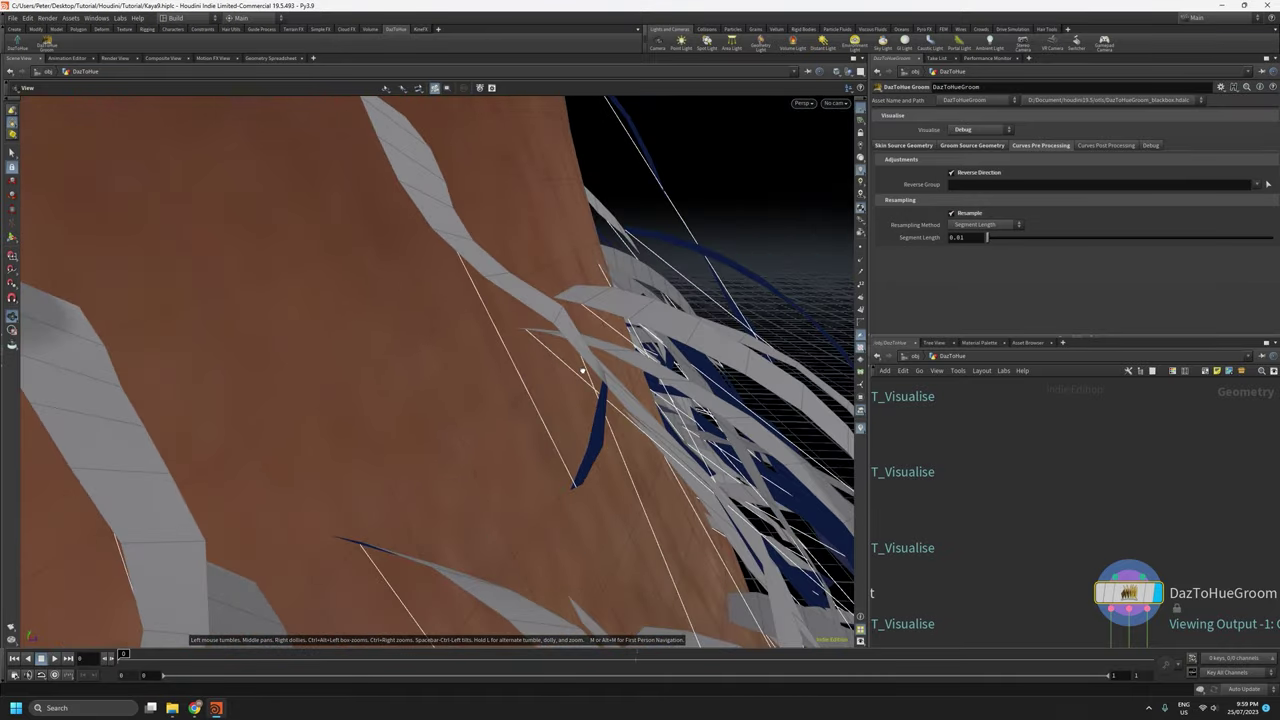
click(1100, 146)
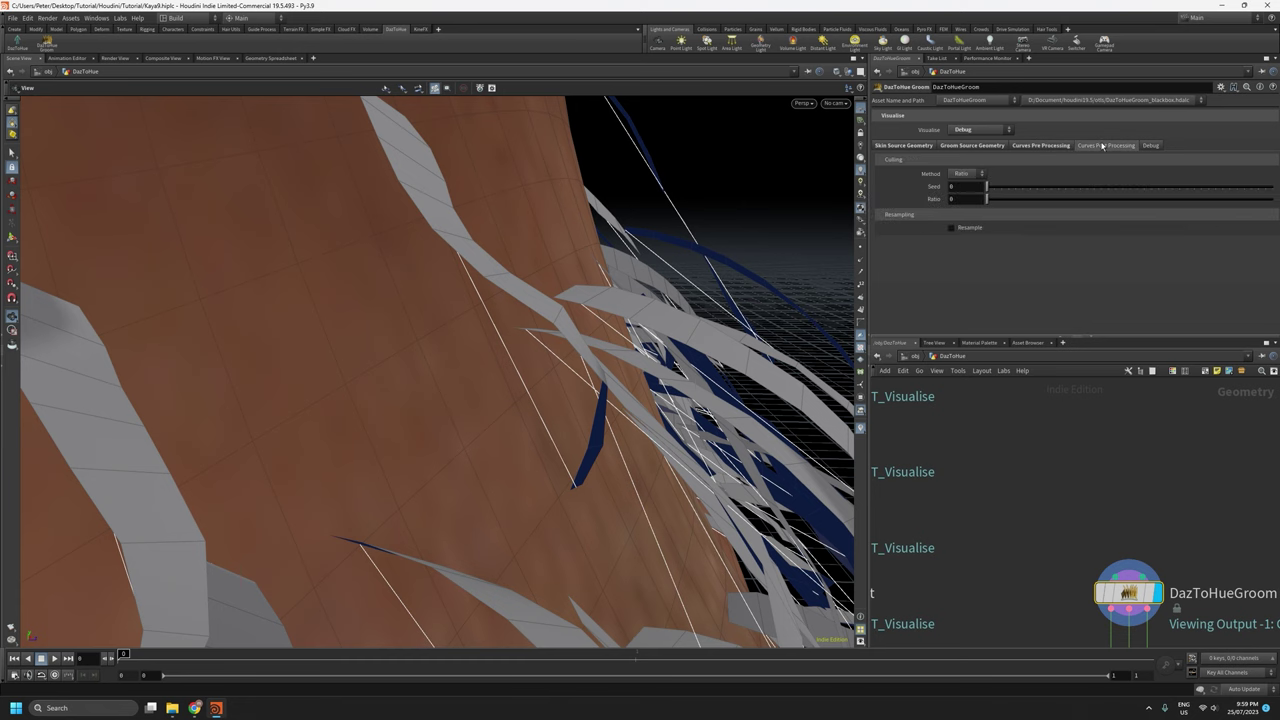
click(1040, 146)
drag(563, 384, 571, 446)
drag(454, 207, 395, 234)
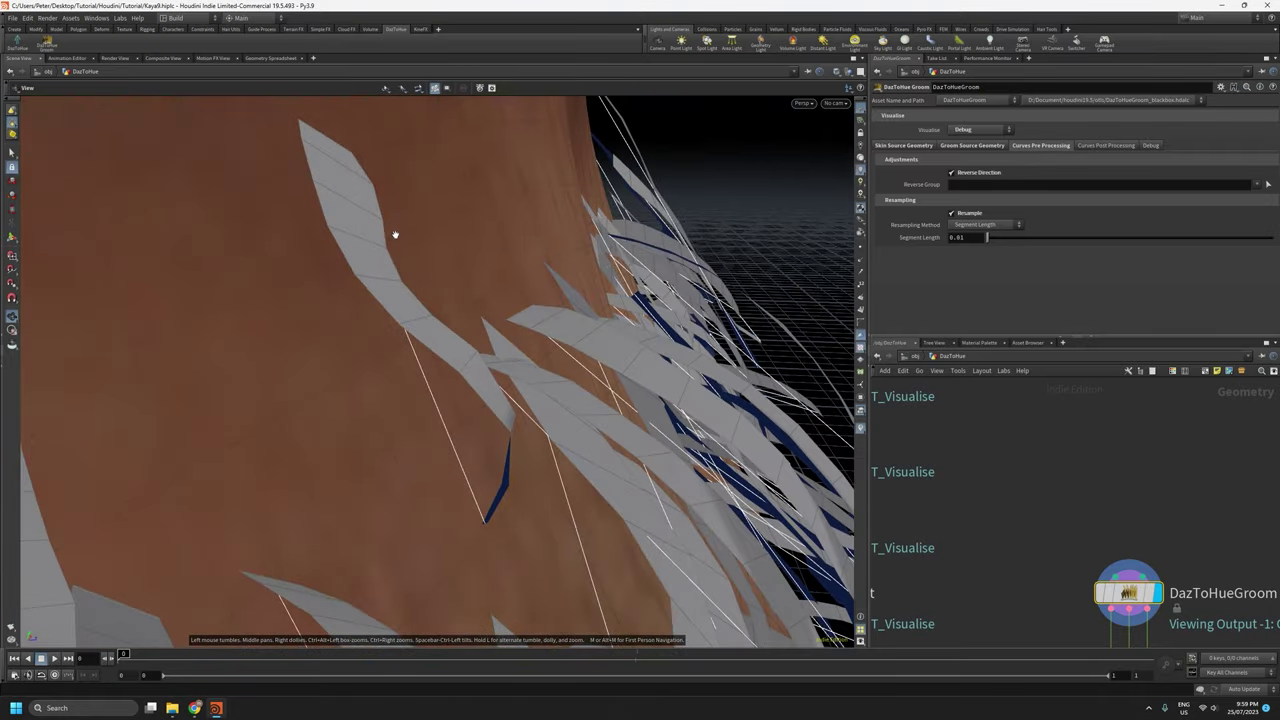
Compare the resampled curves with the hair cards across the beard and close up on the upper lip.
drag(514, 496, 530, 460)
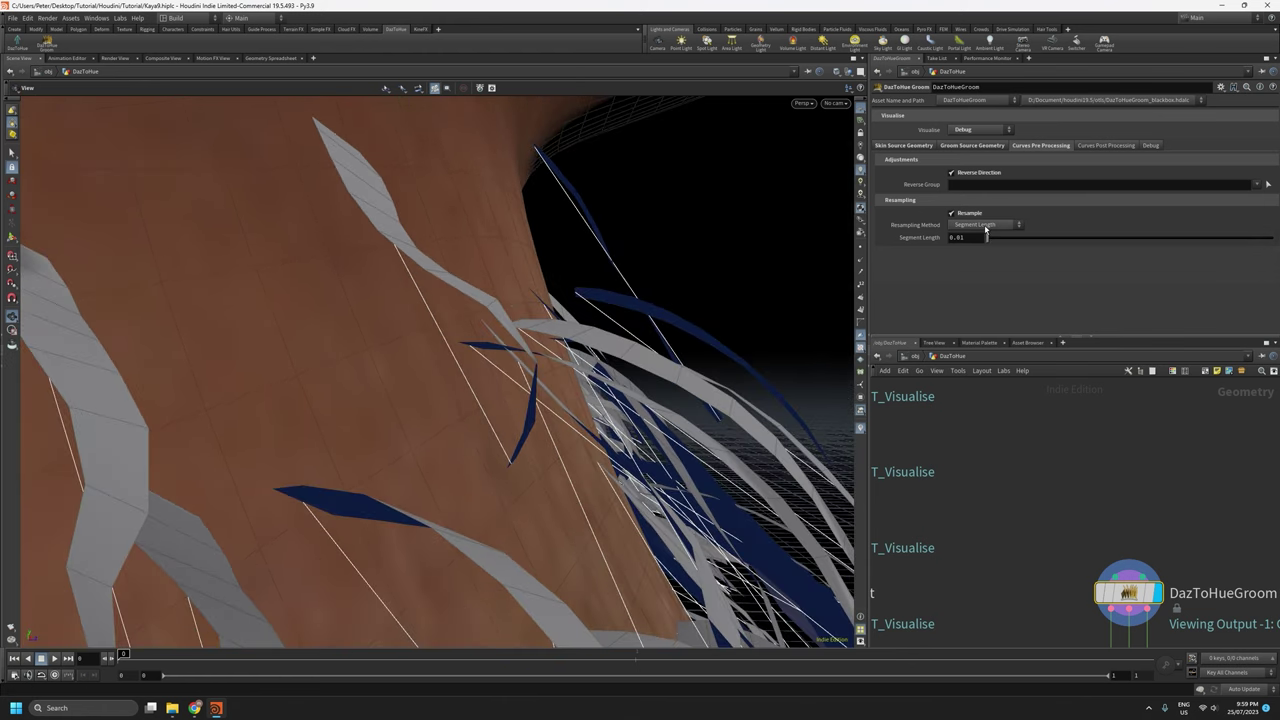
drag(525, 465, 434, 645)
drag(421, 250, 384, 147)
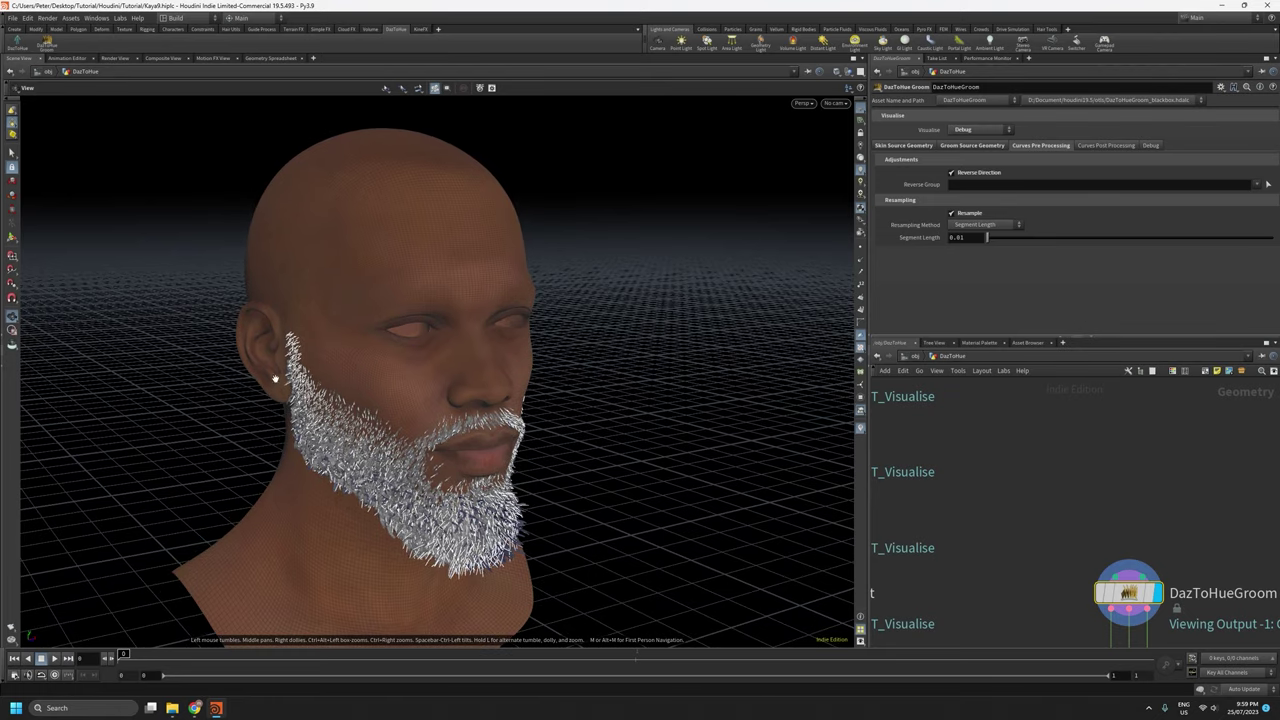
scroll(500, 177, up, 8)
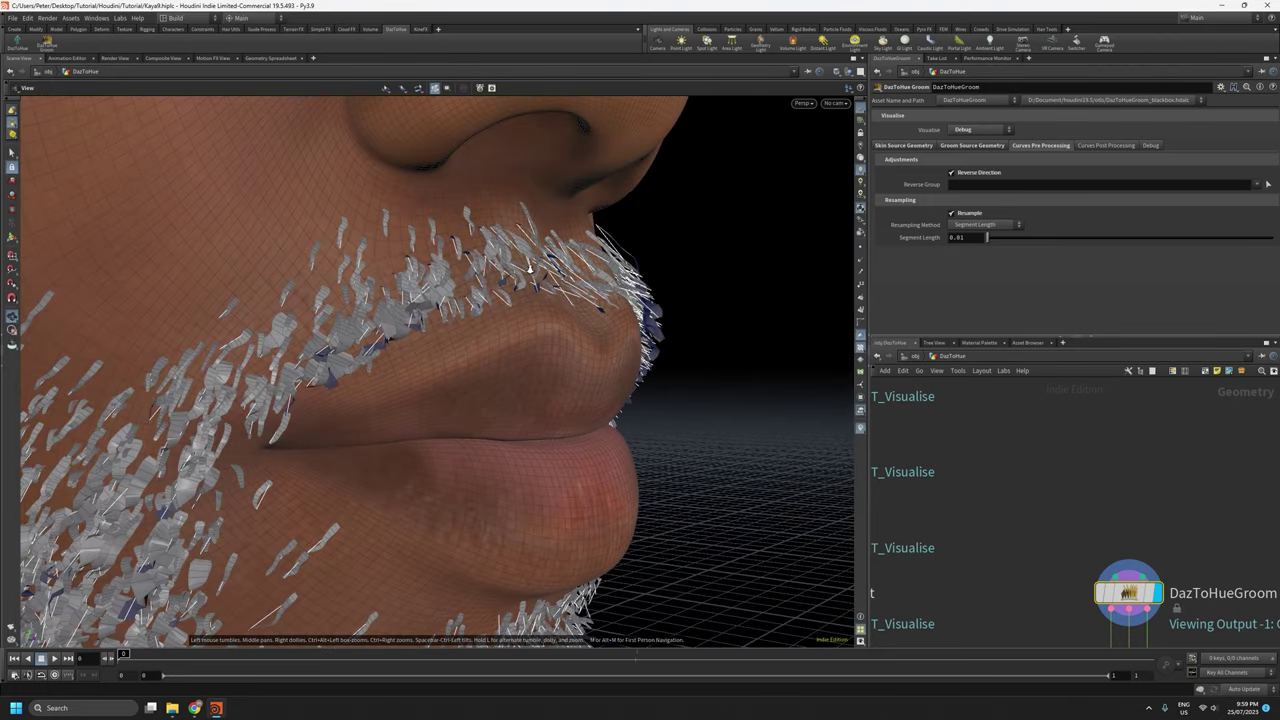
drag(530, 268, 465, 137)
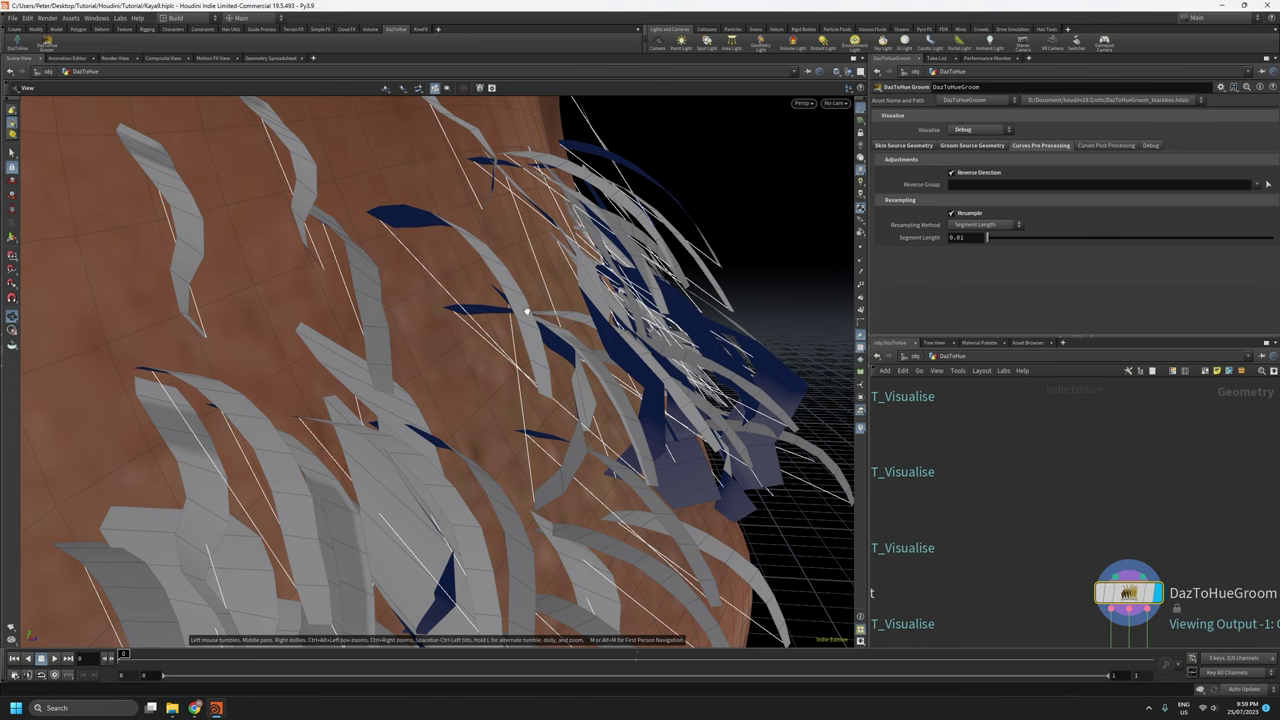
drag(530, 380, 668, 378)
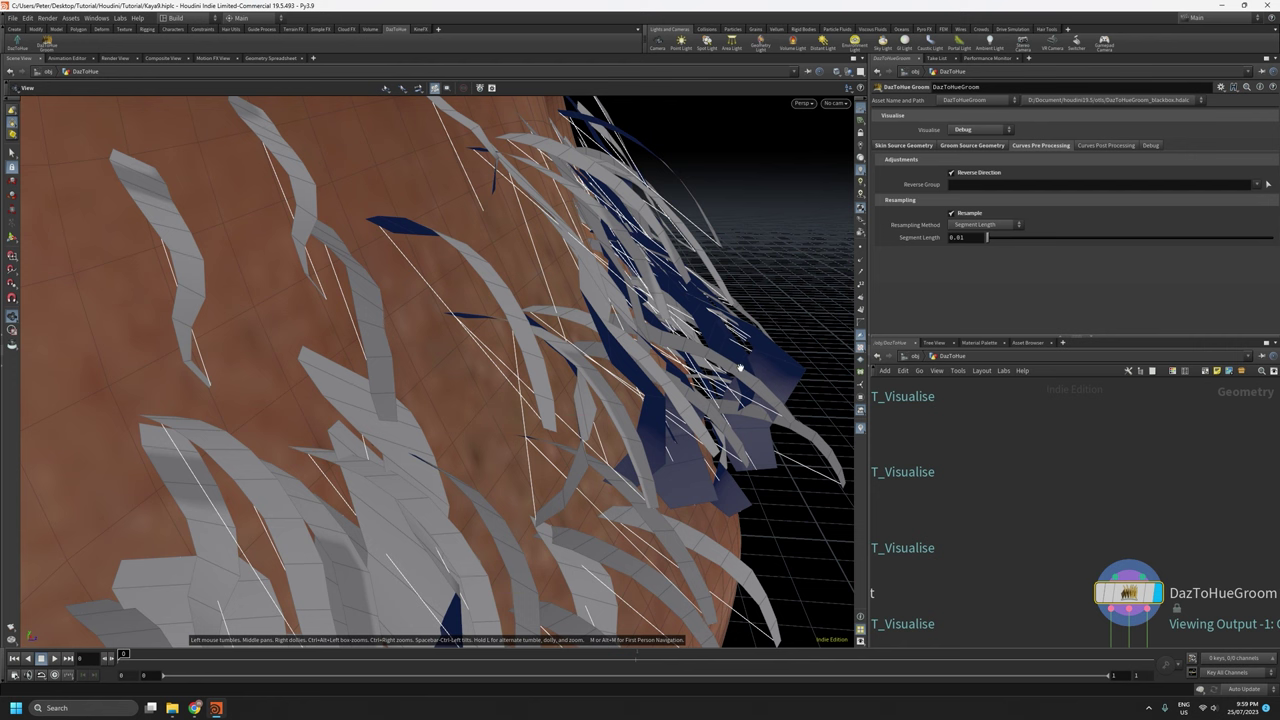
Set the pre-processing resampling method to Number of Segments with 2 segments.
click(987, 226)
click(980, 244)
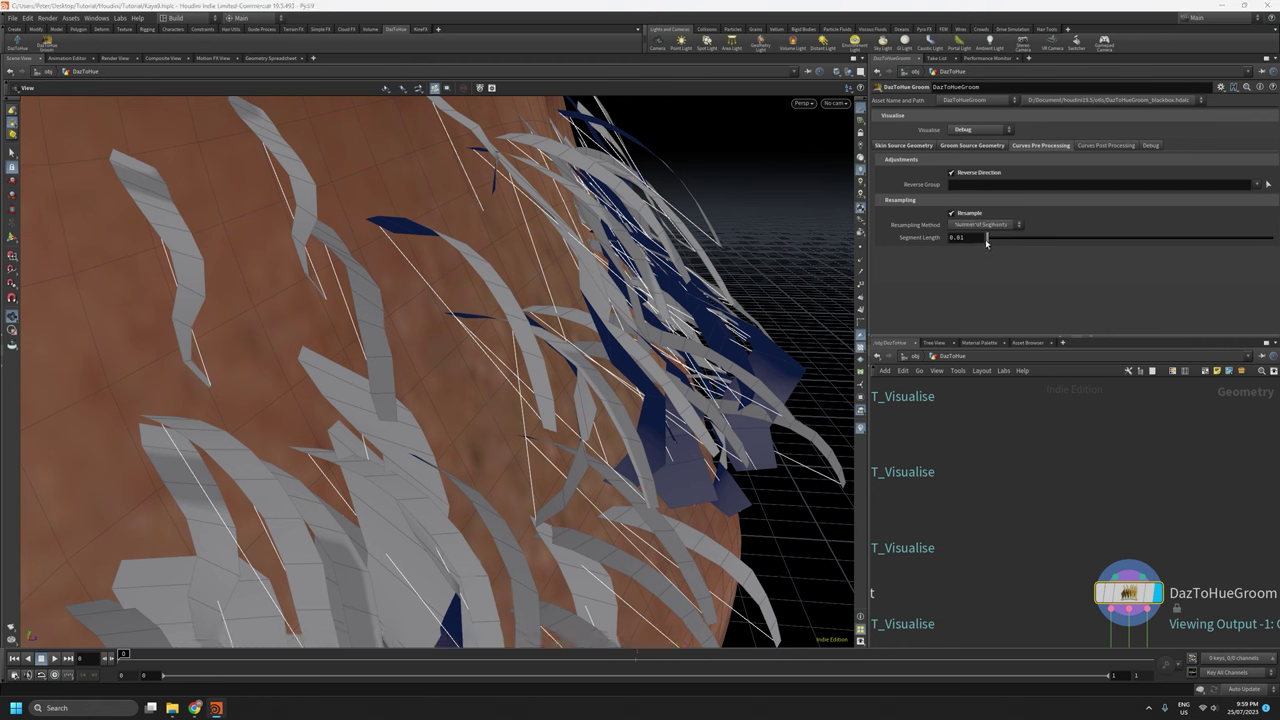
drag(1049, 241, 996, 242)
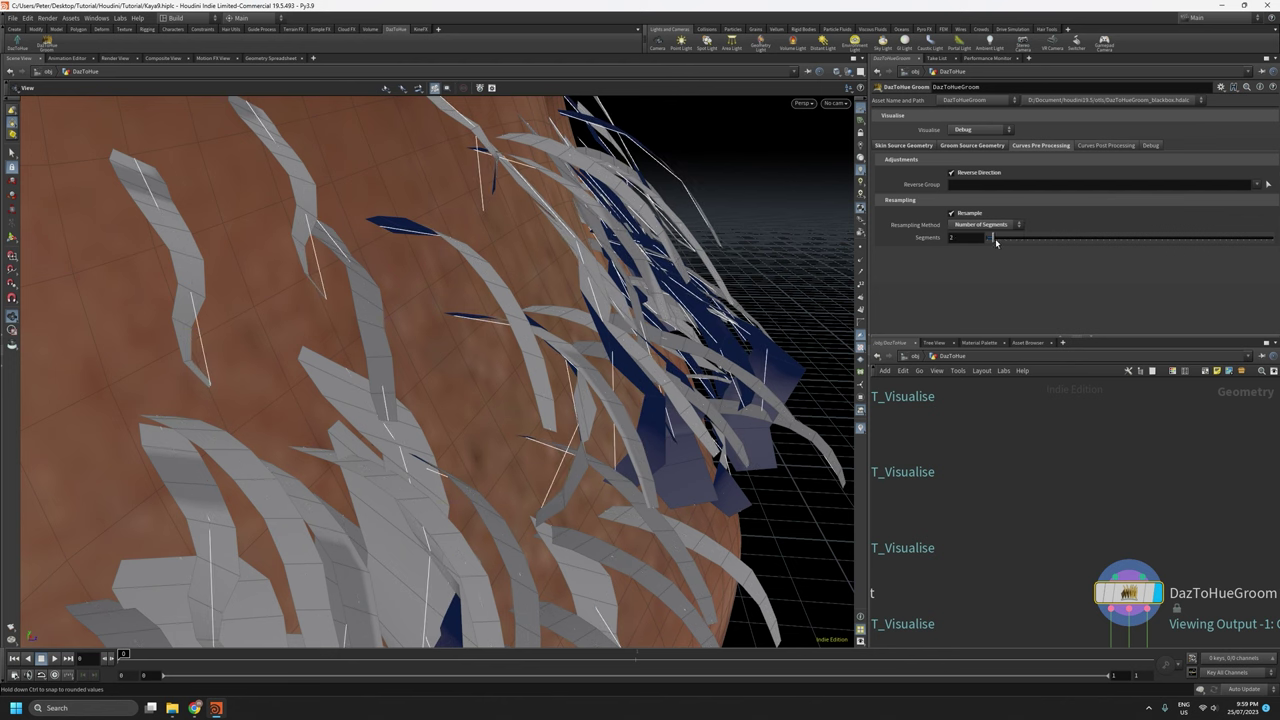
drag(623, 366, 670, 356)
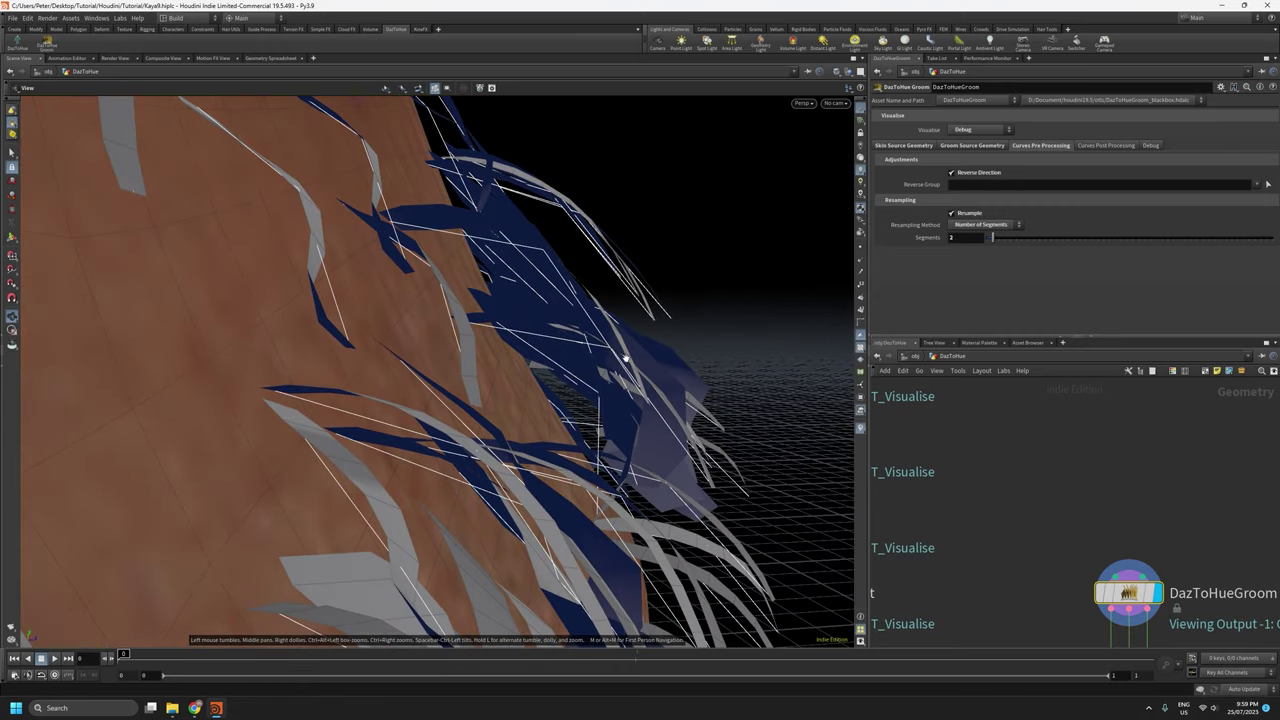
drag(497, 242, 487, 302)
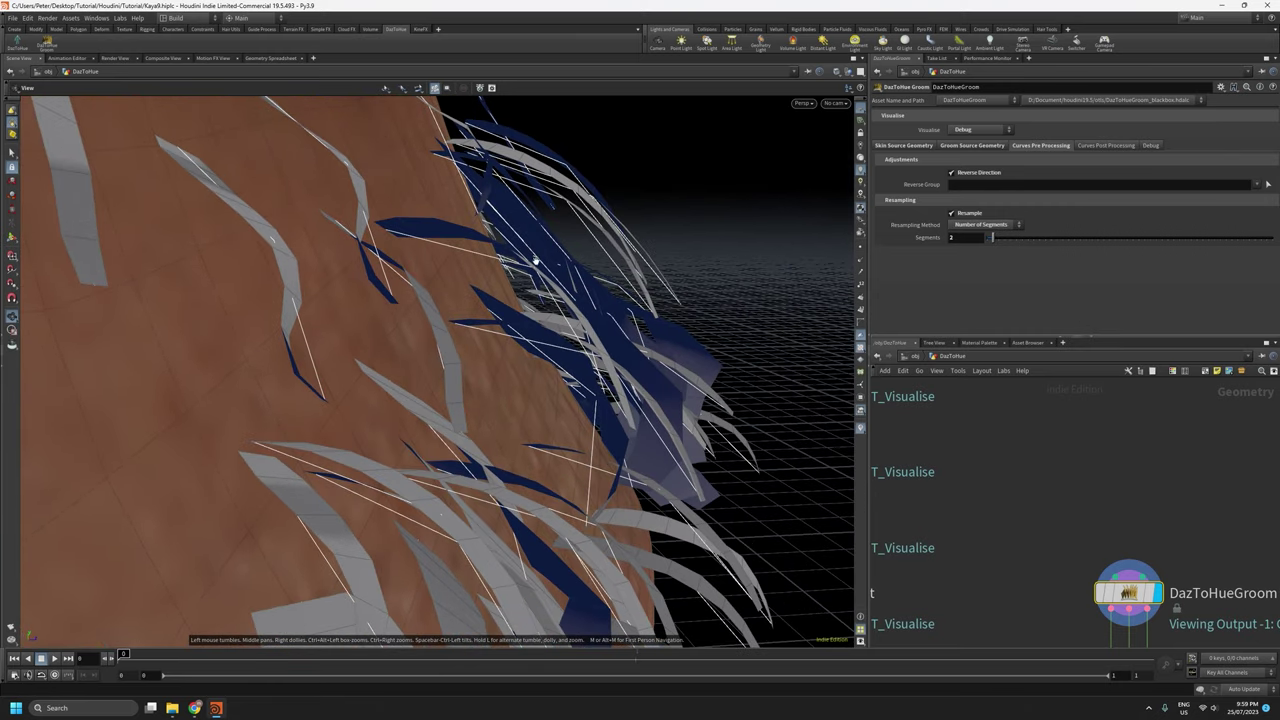
drag(623, 352, 542, 291)
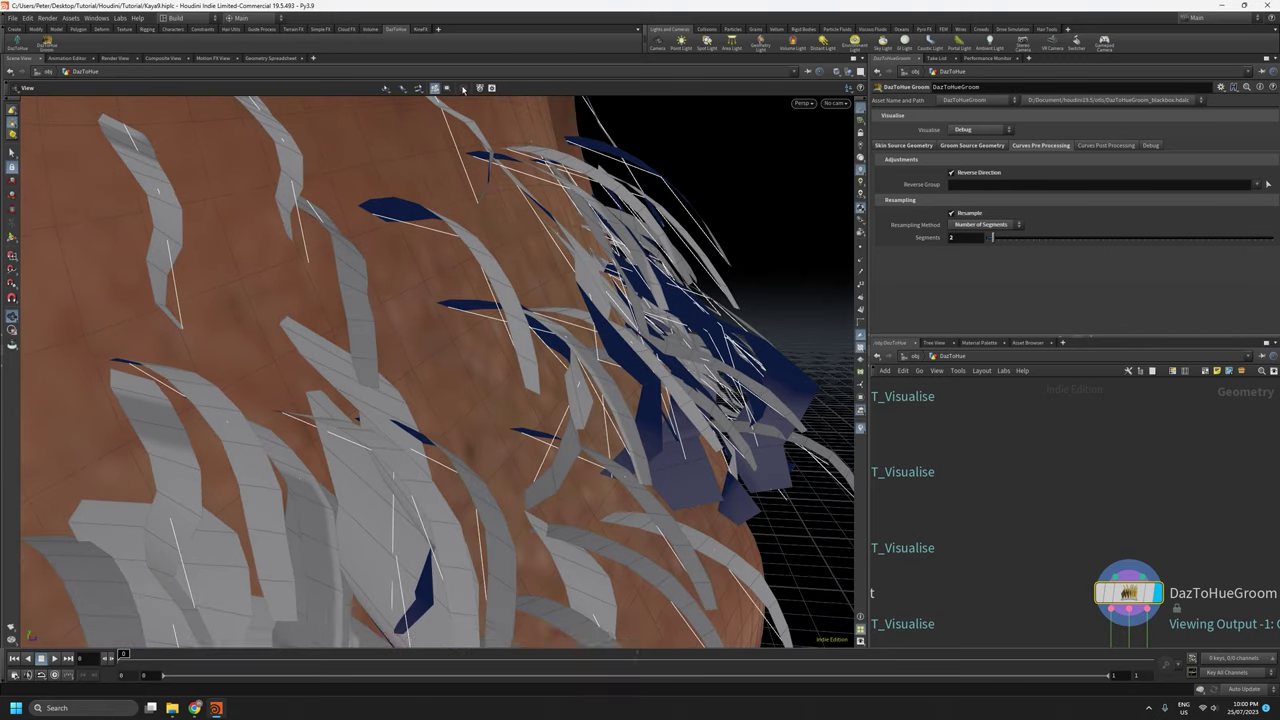
Examine how closely the two-segment curves follow the moustache cards along the upper lip from several angles.
right_drag(489, 245, 469, 621)
right_drag(398, 365, 368, 483)
middle_drag(303, 266, 450, 522)
drag(500, 460, 446, 492)
right_drag(548, 482, 572, 300)
drag(566, 340, 555, 400)
right_drag(555, 400, 590, 180)
drag(566, 380, 601, 475)
drag(553, 396, 576, 165)
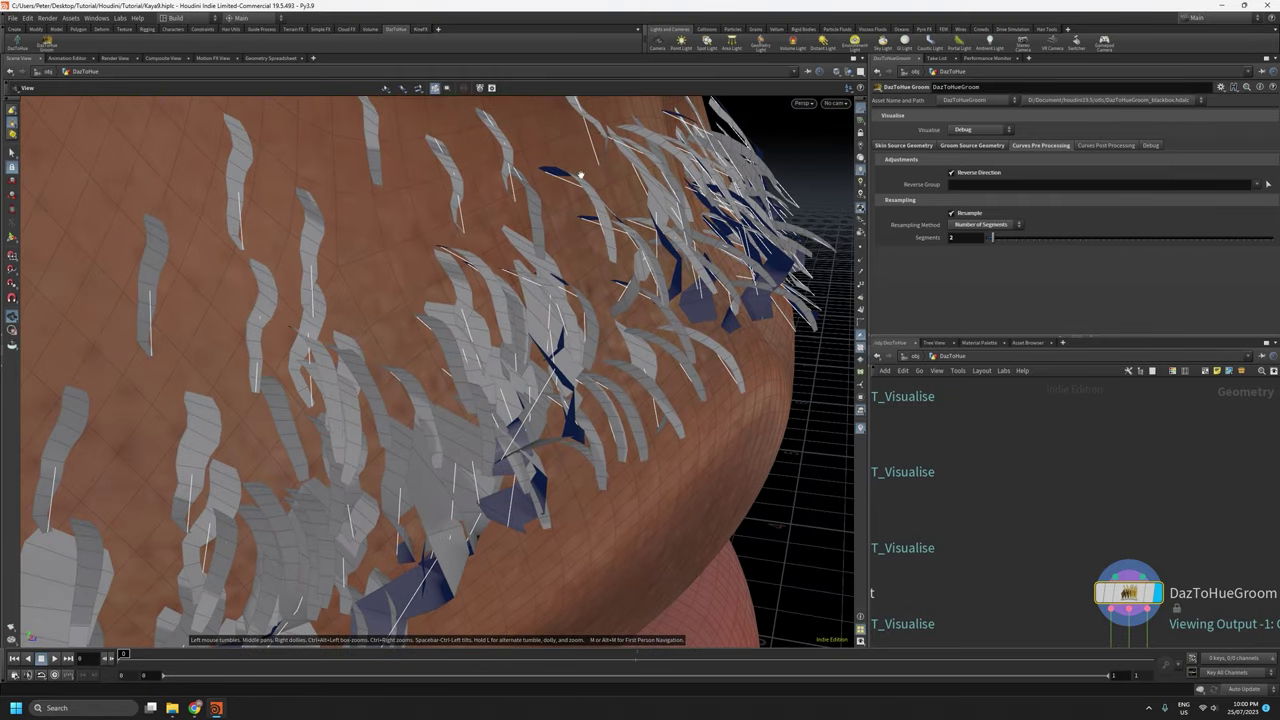
right_drag(515, 382, 590, 309)
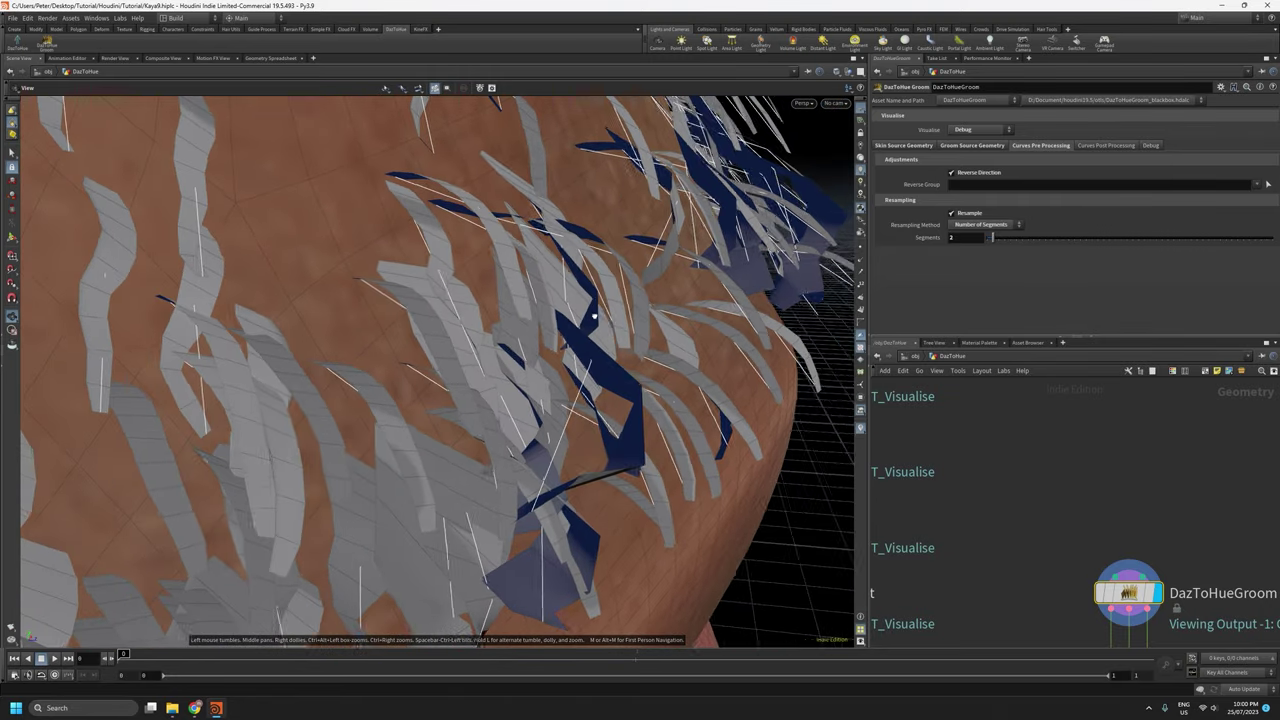
drag(590, 309, 620, 330)
Turn off the pre-processing resampling and show the curves post-processing settings.
click(952, 213)
right_drag(449, 346, 470, 610)
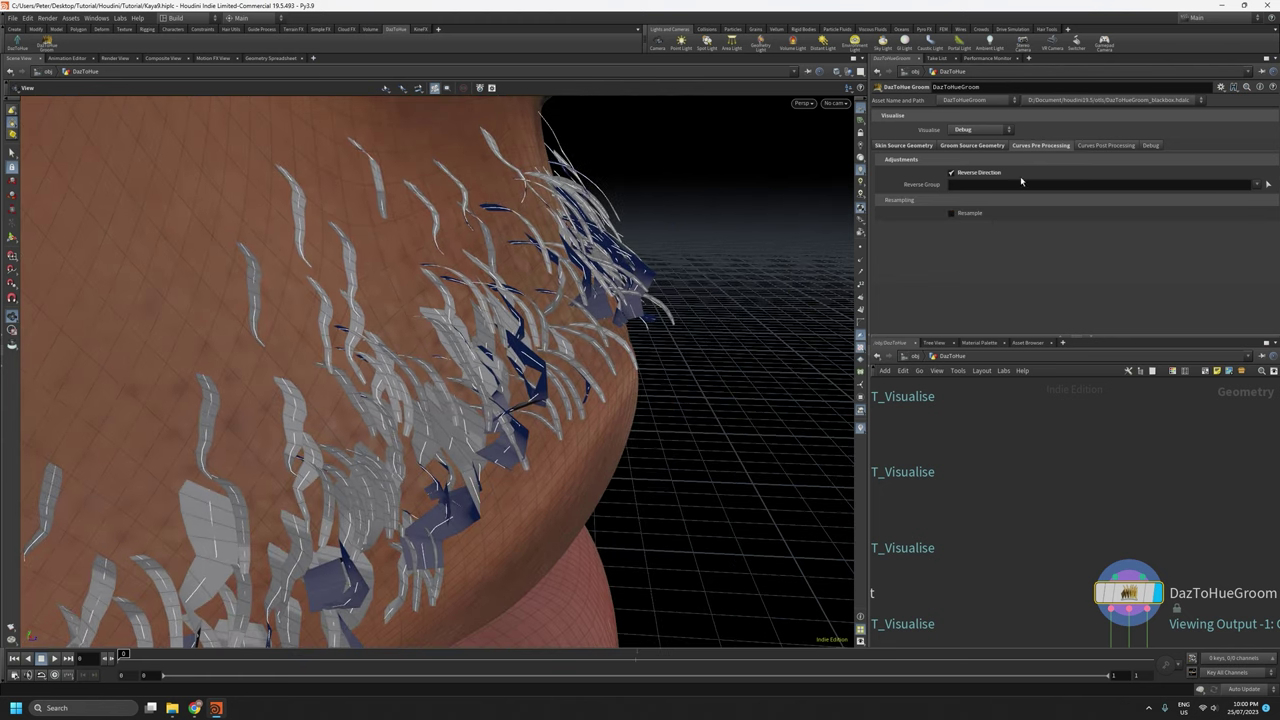
click(1093, 147)
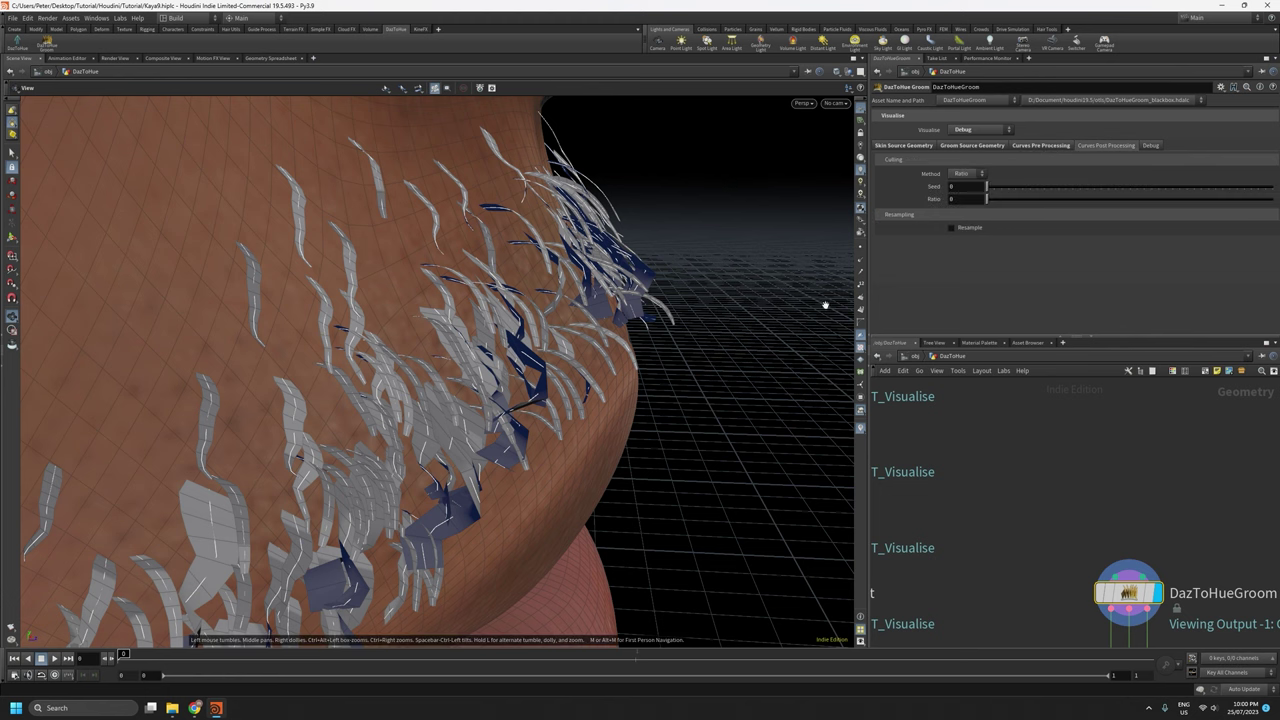
right_drag(575, 334, 715, 495)
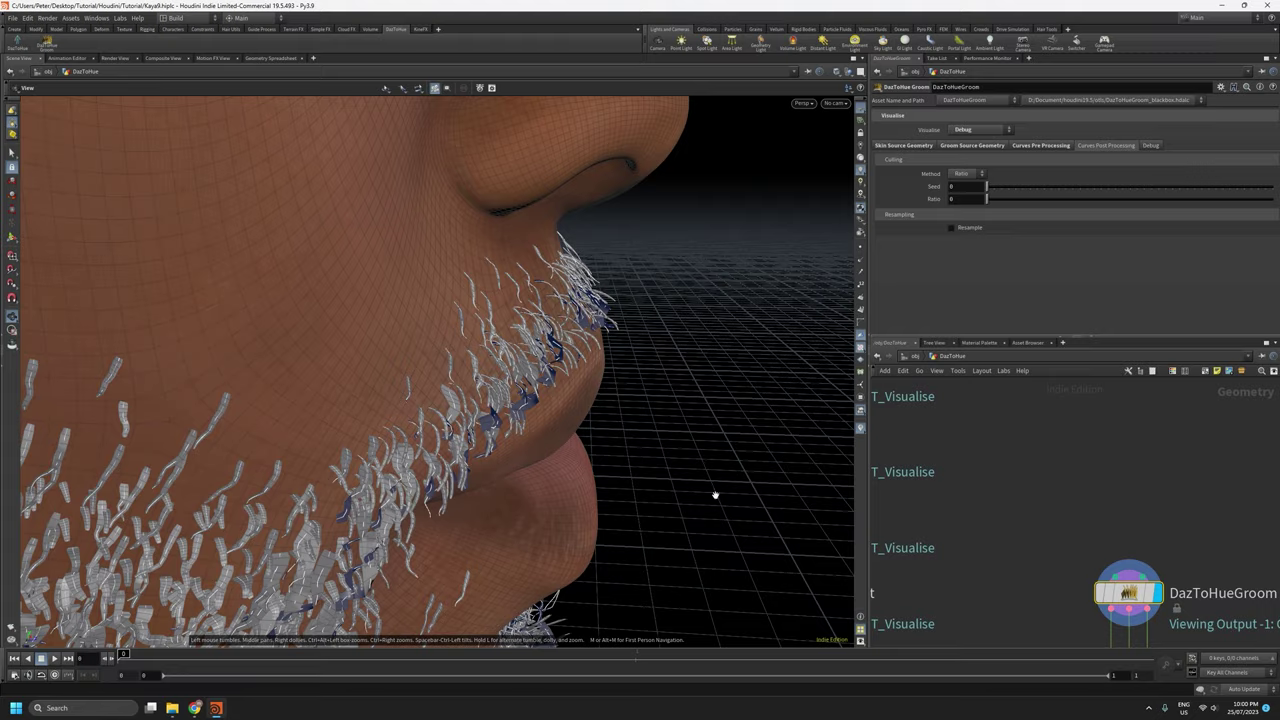
Switch the visualisation to Default and view the beard curves around the mouth and jaw.
click(973, 130)
click(965, 137)
drag(471, 398, 638, 337)
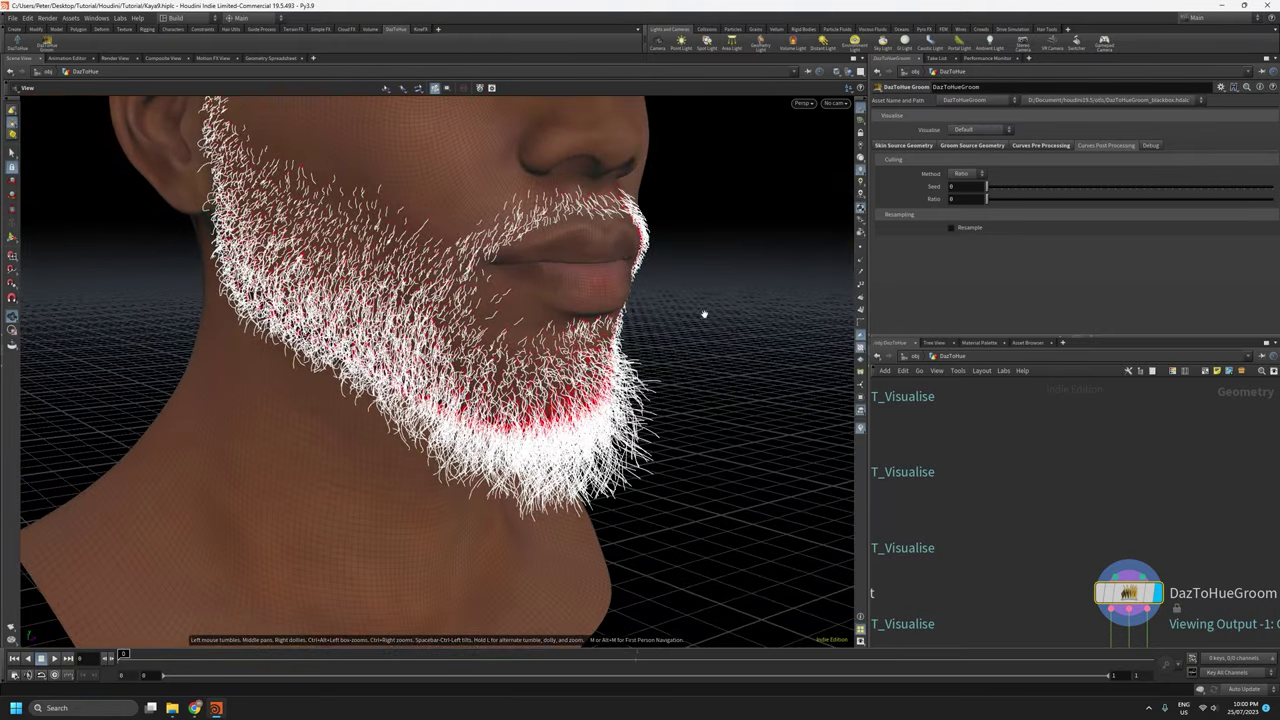
mouse_move(989, 198)
mouse_down()
mouse_move(1237, 200)
mouse_move(966, 204)
mouse_up()
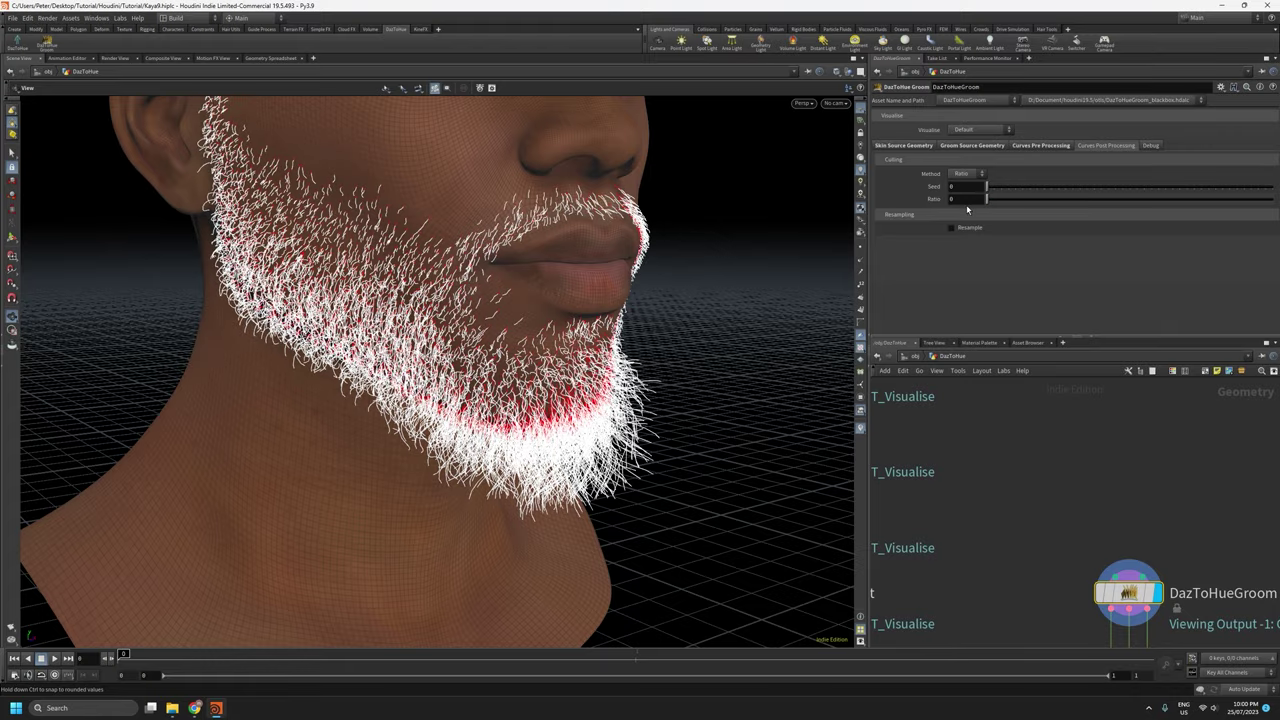
drag(735, 330, 509, 408)
middle_drag(509, 408, 438, 423)
drag(425, 393, 640, 342)
middle_drag(999, 469, 937, 325)
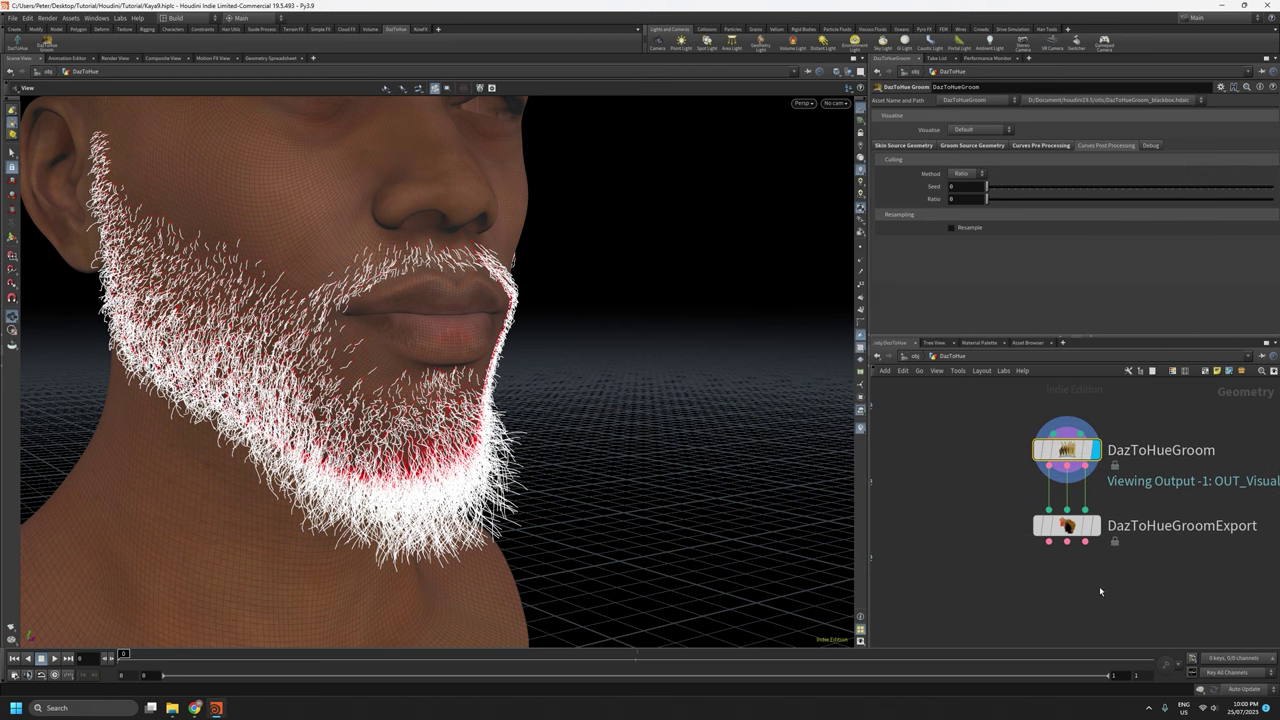
scroll(329, 411, up, 4)
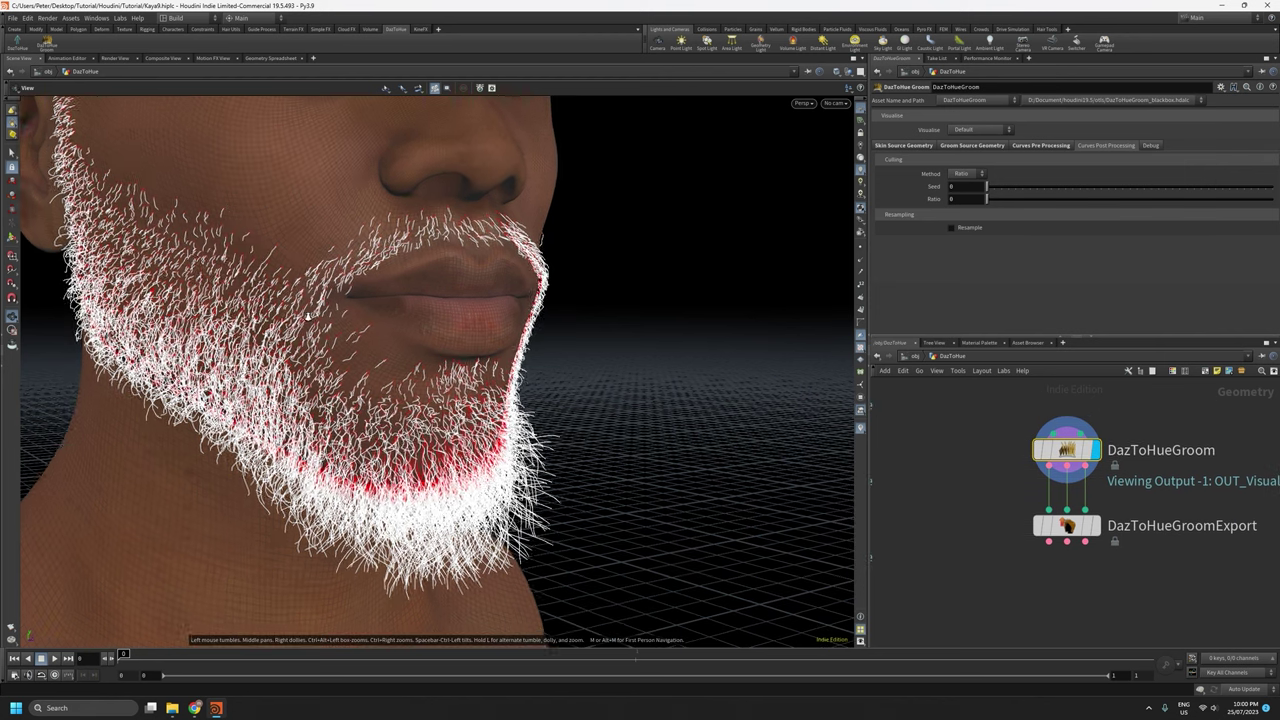
Try culling the beard curves at a ratio of 0.888, and reset the ratio to 0.
drag(987, 199, 1245, 203)
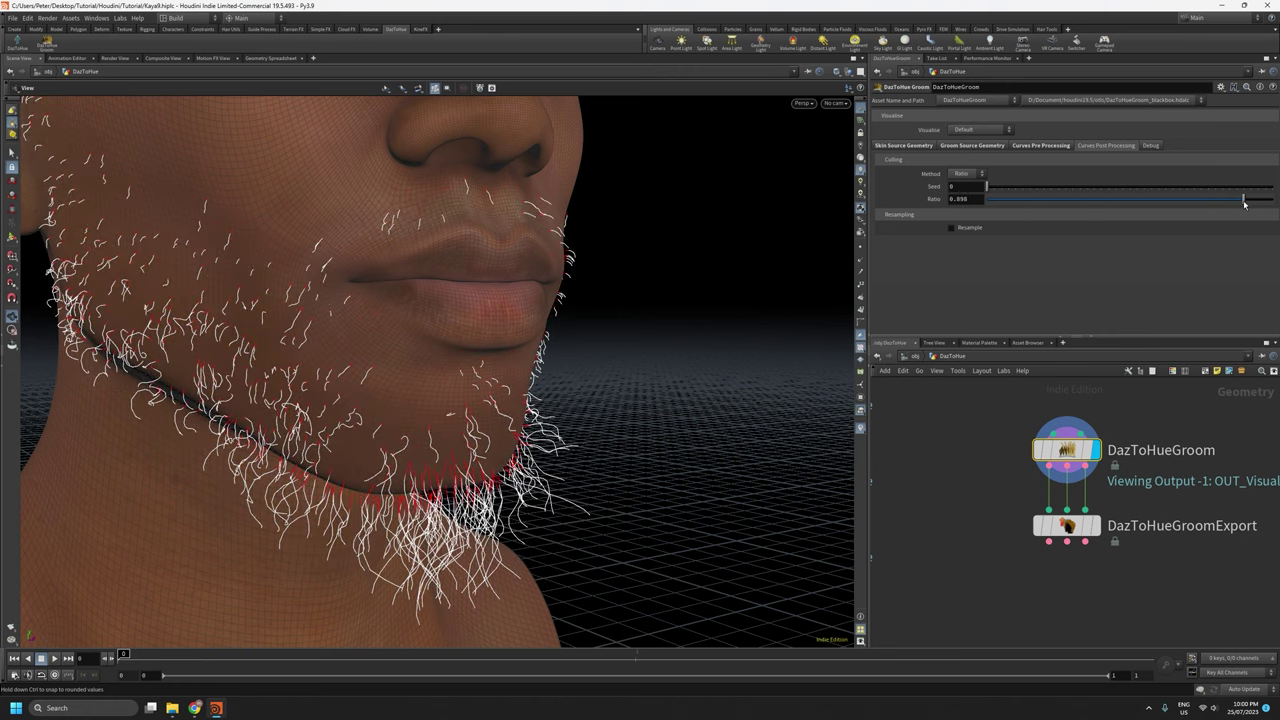
drag(340, 470, 382, 488)
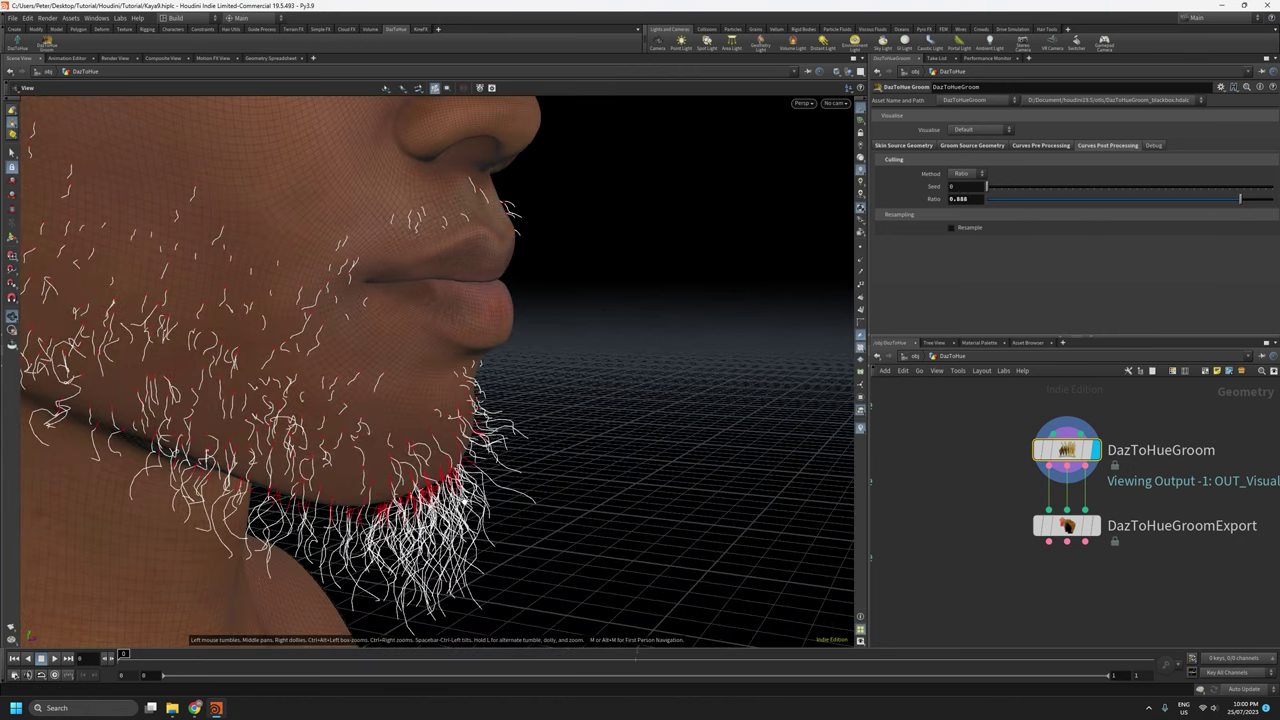
drag(415, 388, 279, 396)
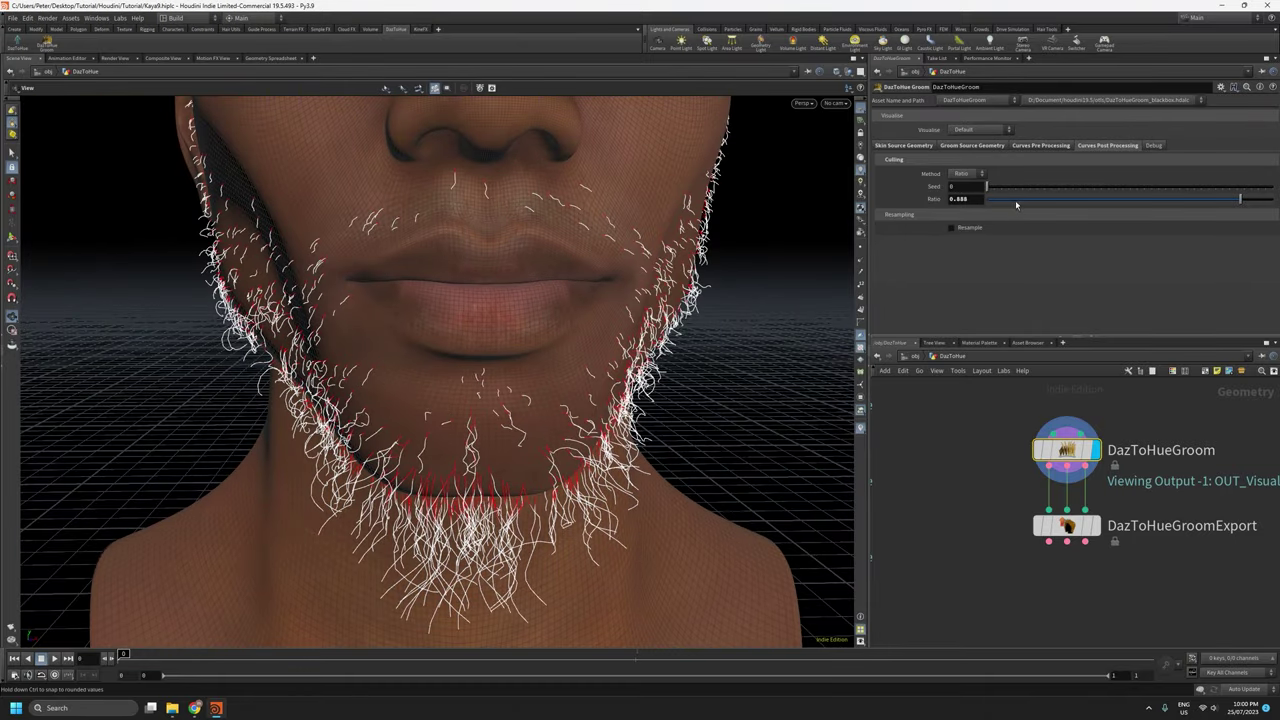
drag(1011, 203, 968, 204)
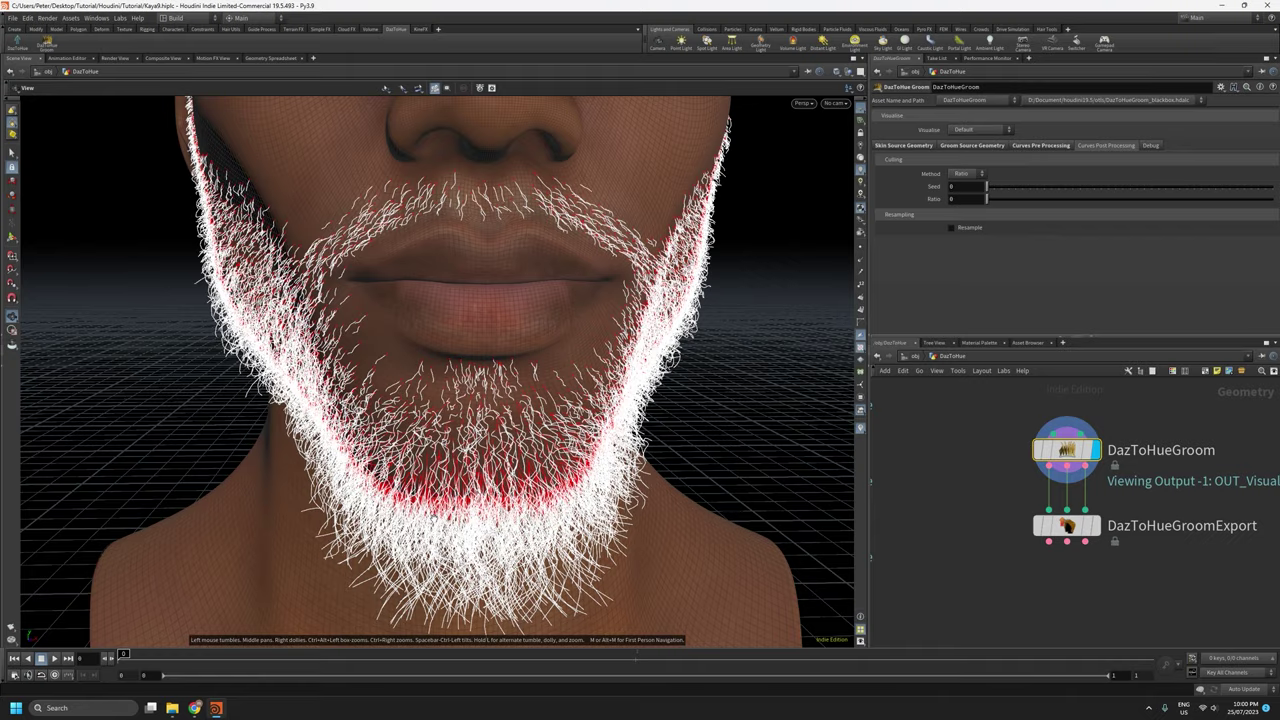
drag(480, 390, 350, 395)
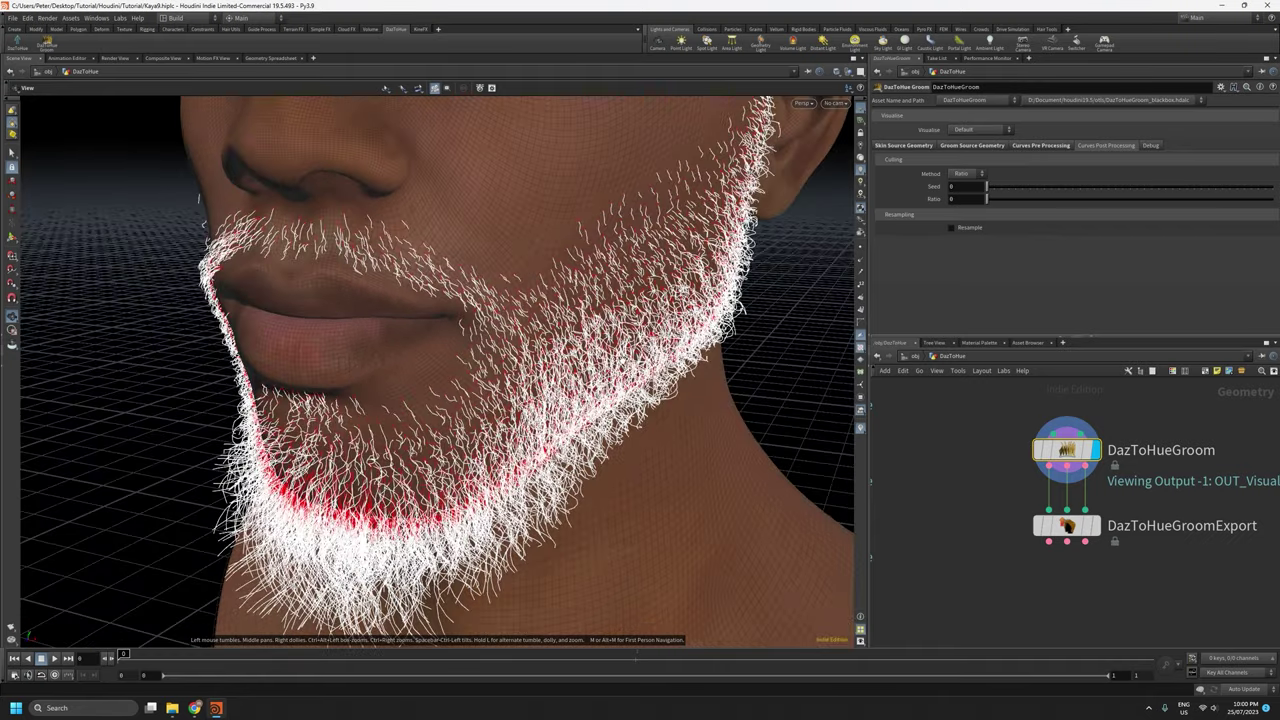
drag(432, 474, 560, 458)
right_drag(370, 431, 295, 479)
middle_drag(321, 537, 499, 576)
drag(495, 488, 530, 486)
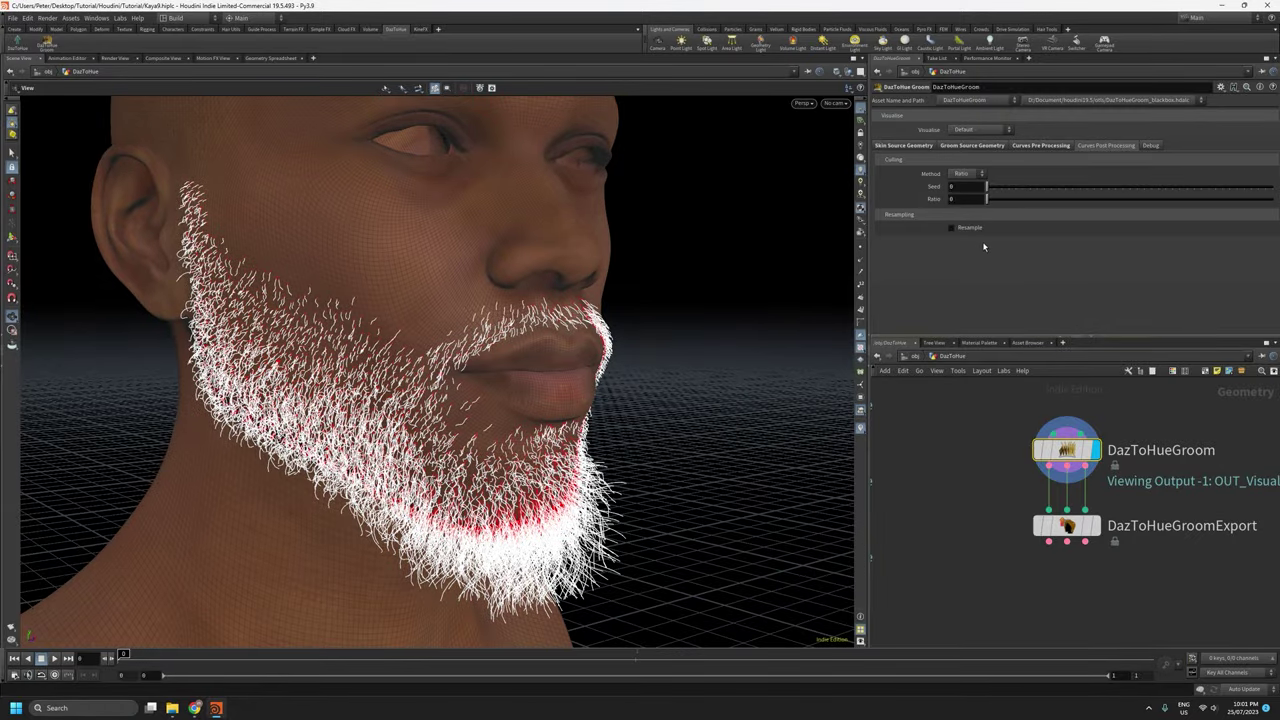
Turn on resampling in the curves post-processing settings and view the resampled beard curves close up.
right_drag(533, 467, 540, 292)
drag(540, 292, 609, 366)
right_drag(620, 507, 616, 468)
mouse_move(616, 467)
mouse_down()
mouse_move(661, 481)
mouse_move(635, 470)
mouse_up()
click(950, 228)
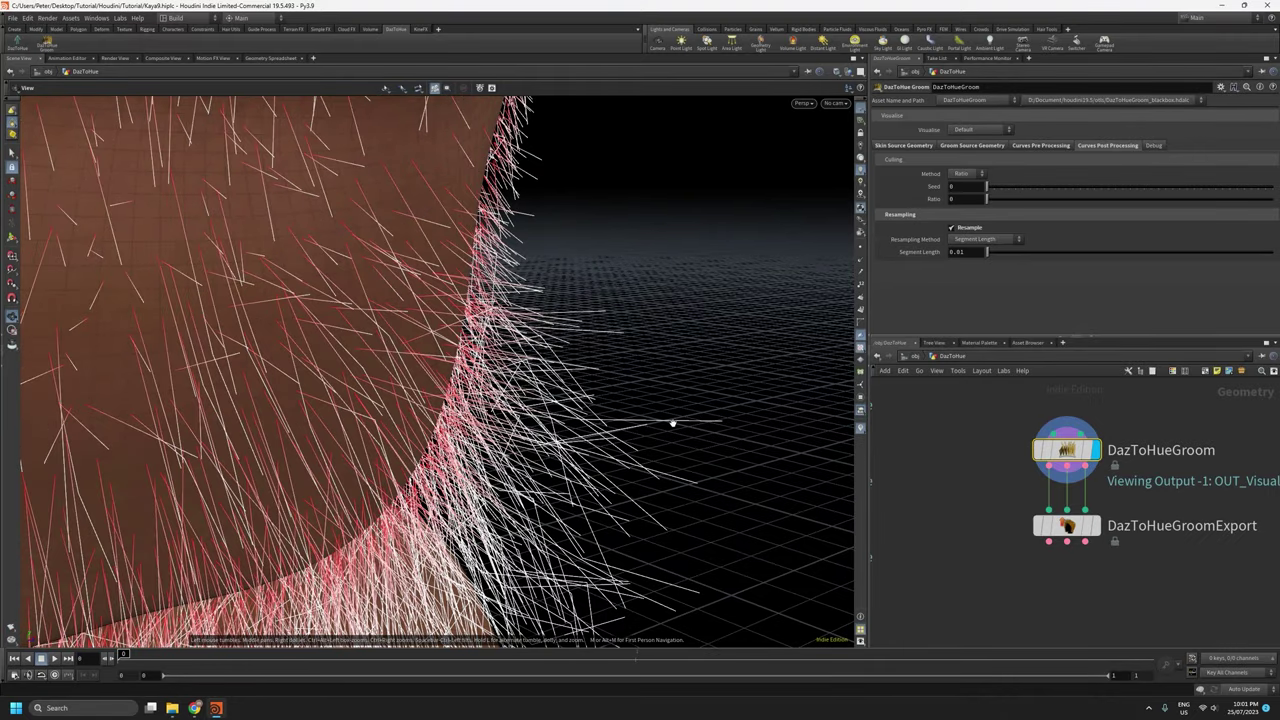
middle_drag(652, 323, 694, 697)
drag(679, 575, 574, 335)
drag(566, 383, 508, 251)
drag(493, 347, 269, 117)
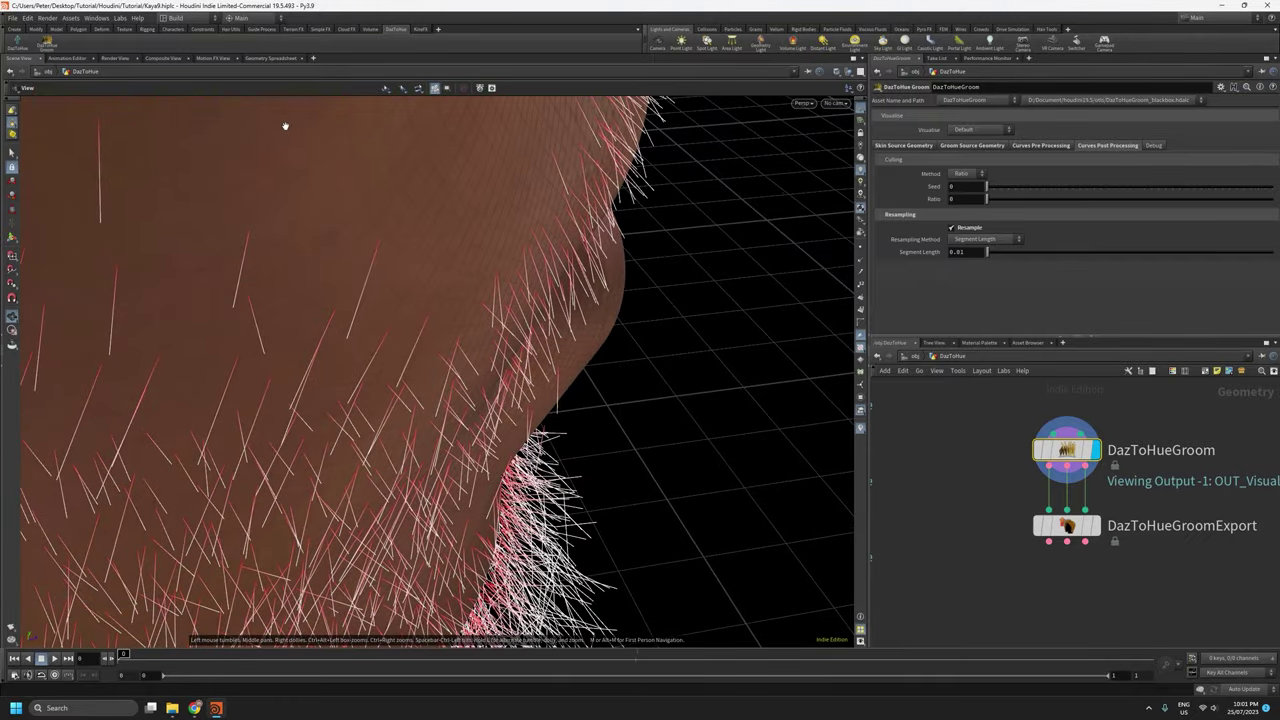
Display the points in the viewport and set the post-processing segment length to 0.001.
click(860, 248)
drag(400, 313, 386, 228)
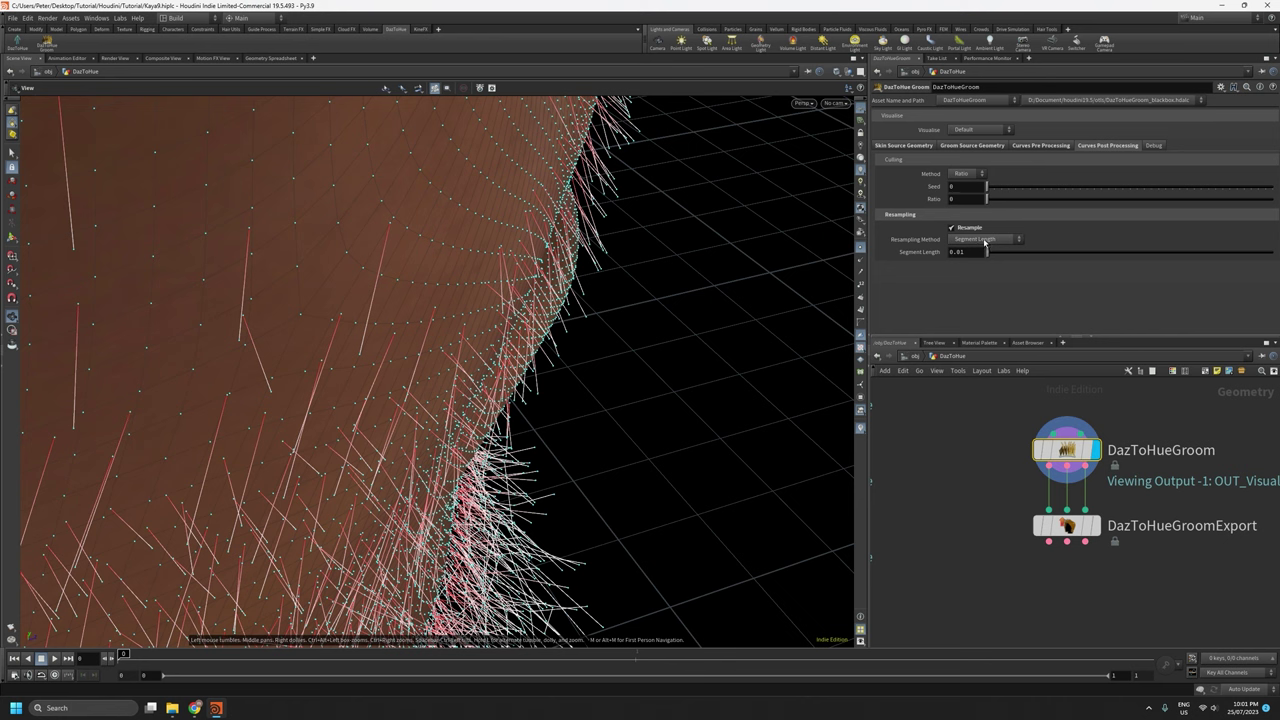
click(958, 251)
text(01)
key(Return)
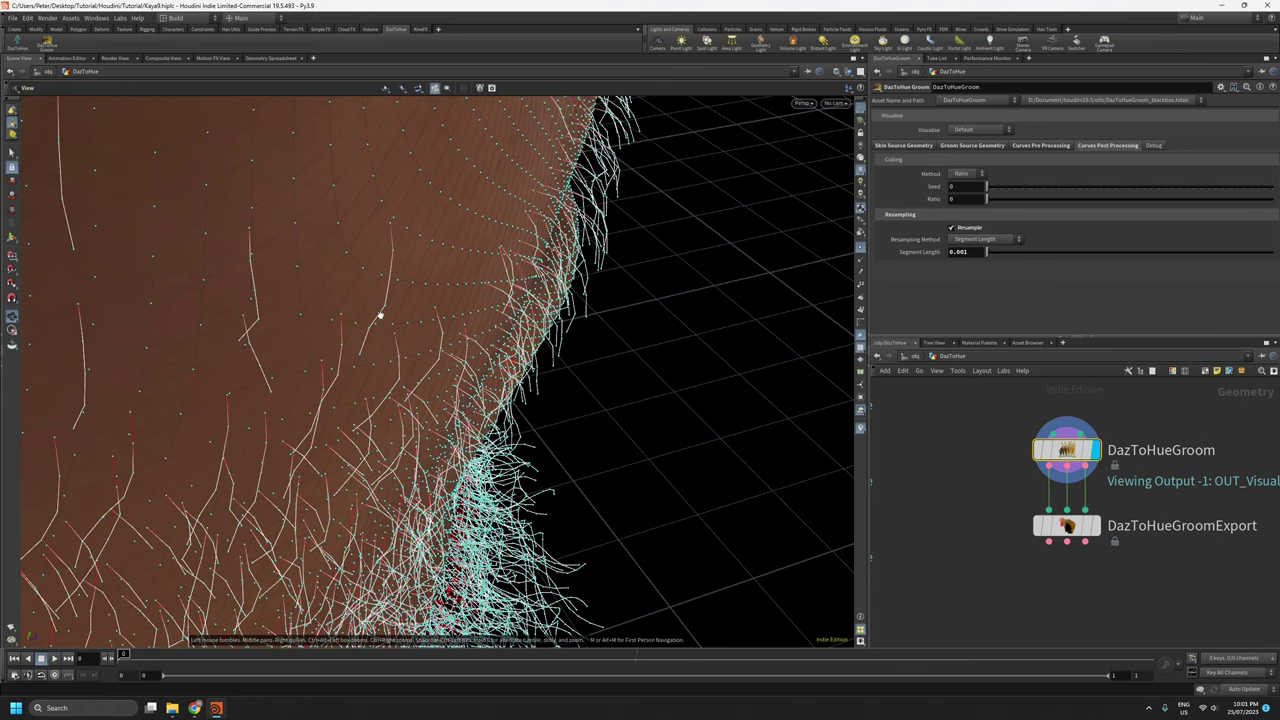
scroll(382, 338, up, 10)
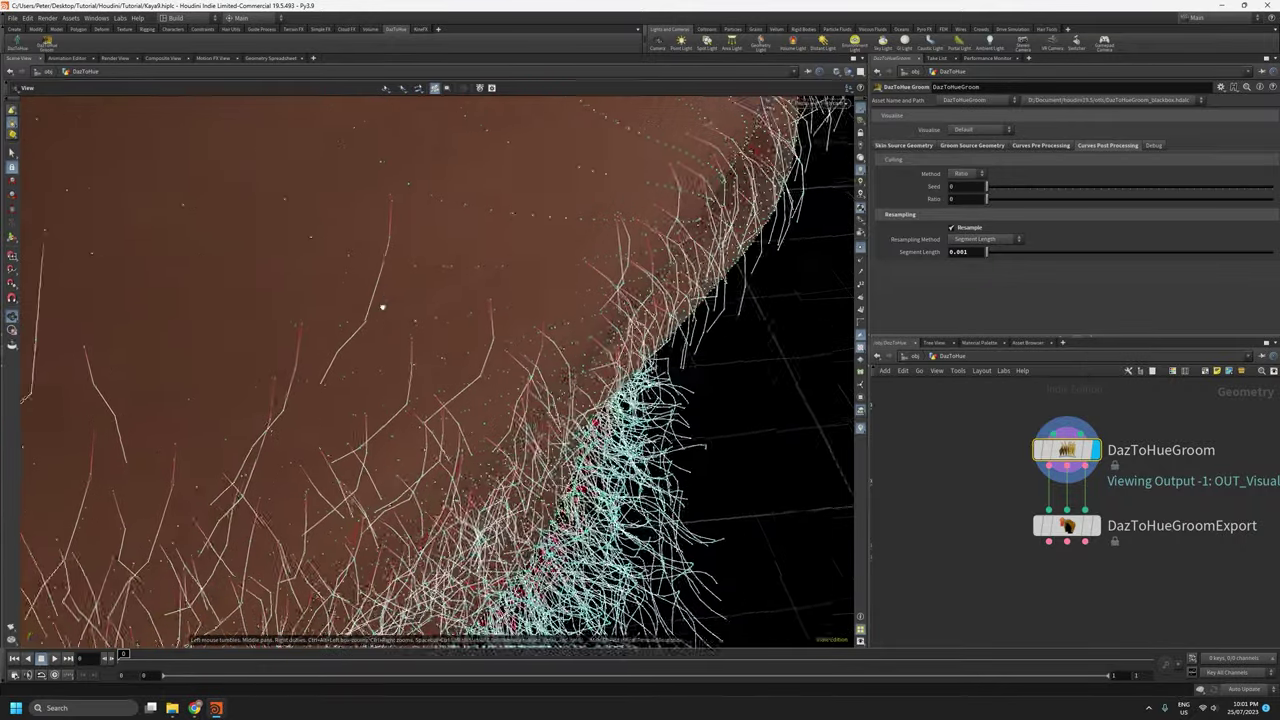
drag(336, 310, 399, 285)
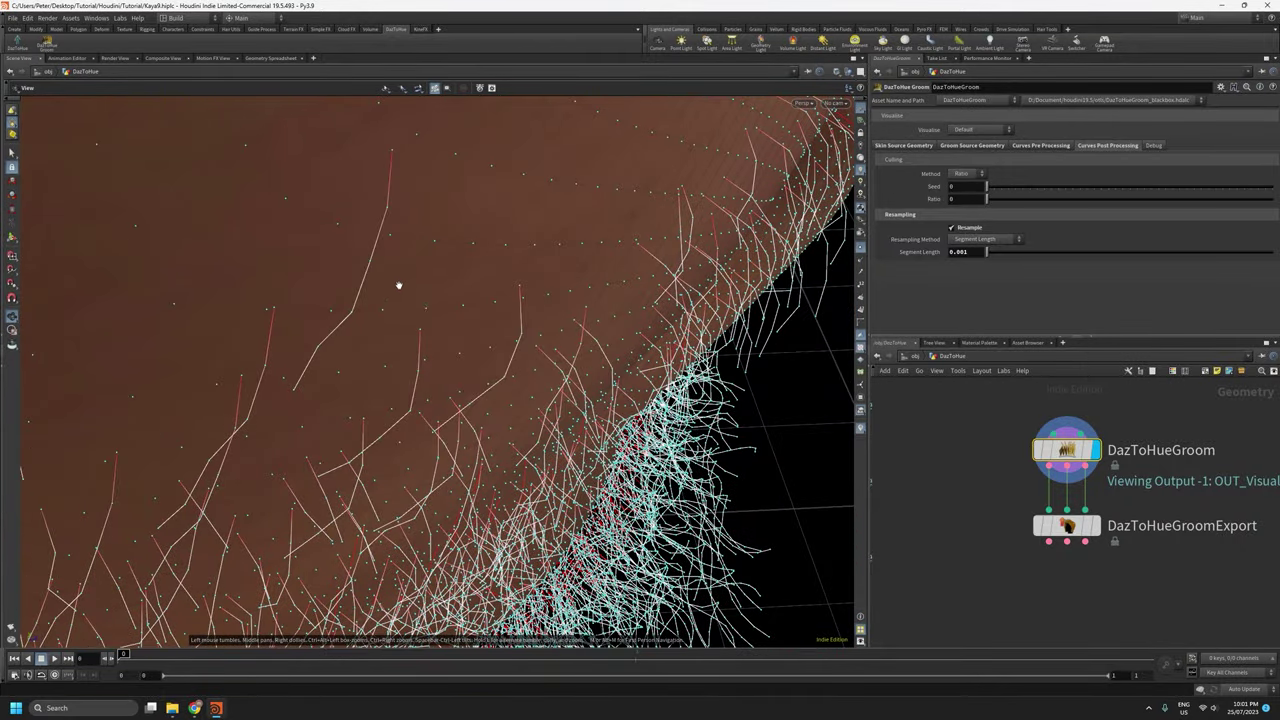
Set the post-processing segment length to 0.0005 and view the more finely resampled beard curves.
double_click(966, 252)
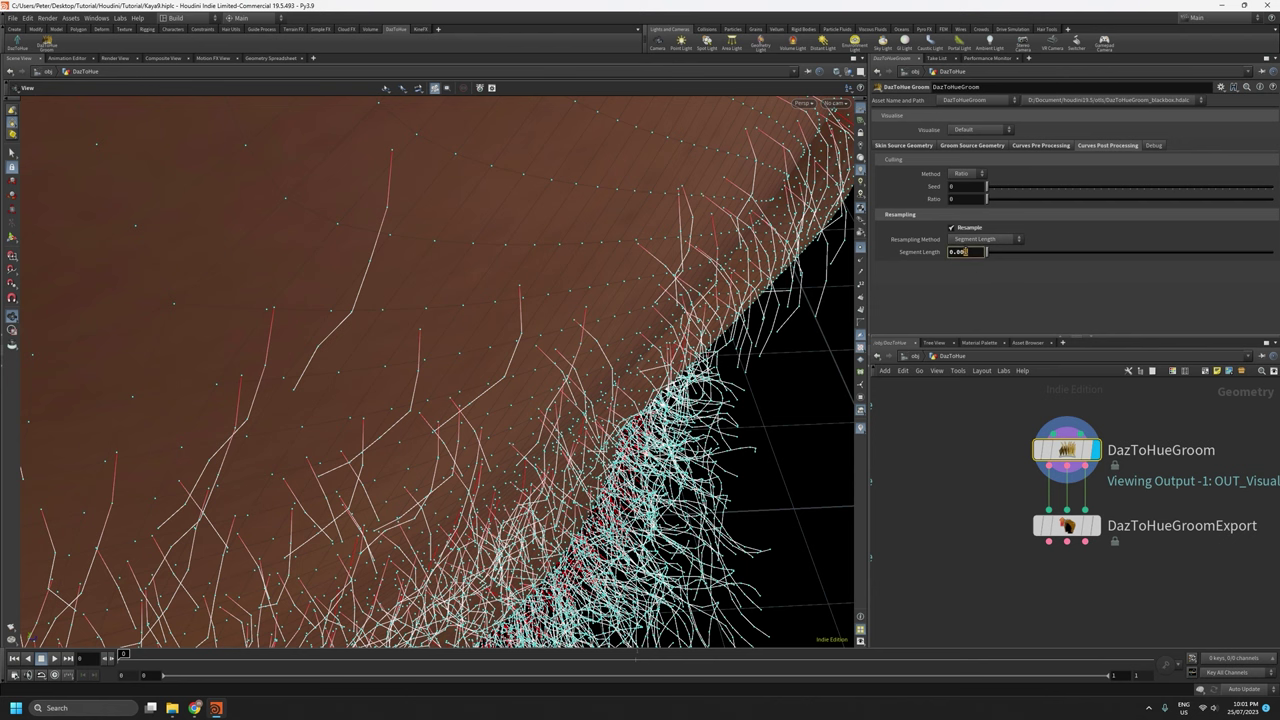
text(0.0065)
key(Return)
drag(577, 276, 521, 293)
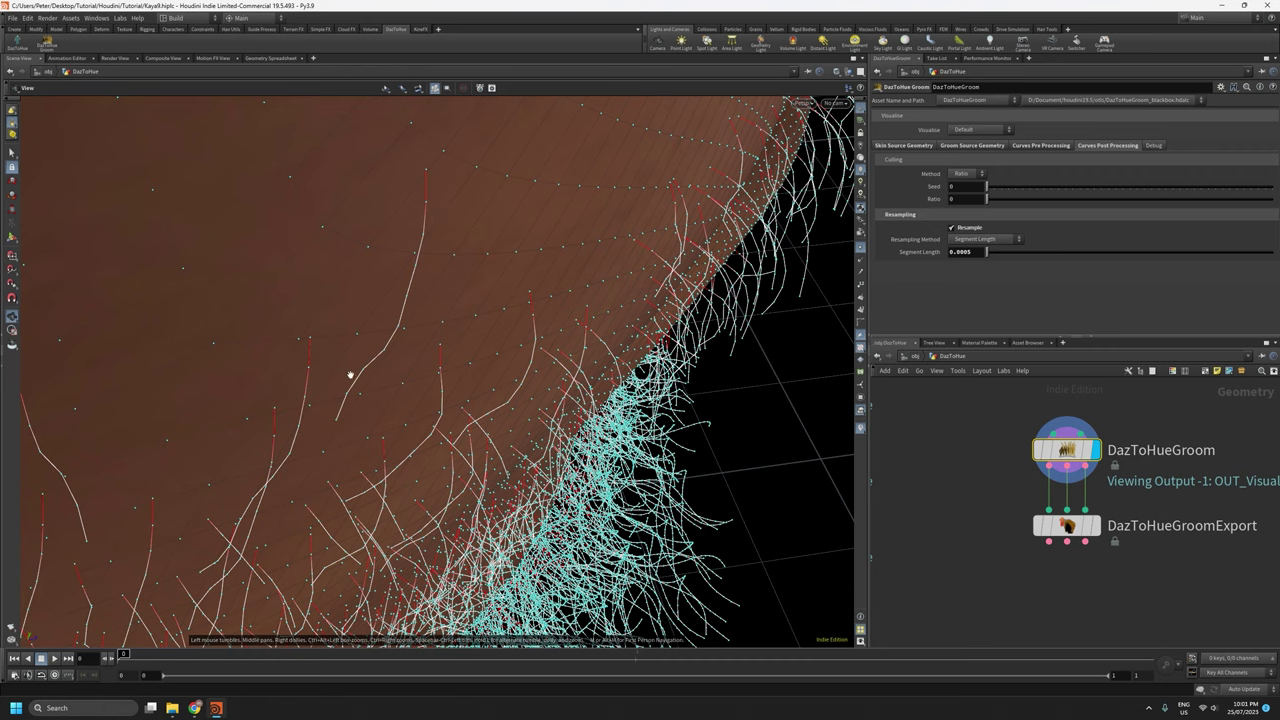
drag(400, 318, 455, 293)
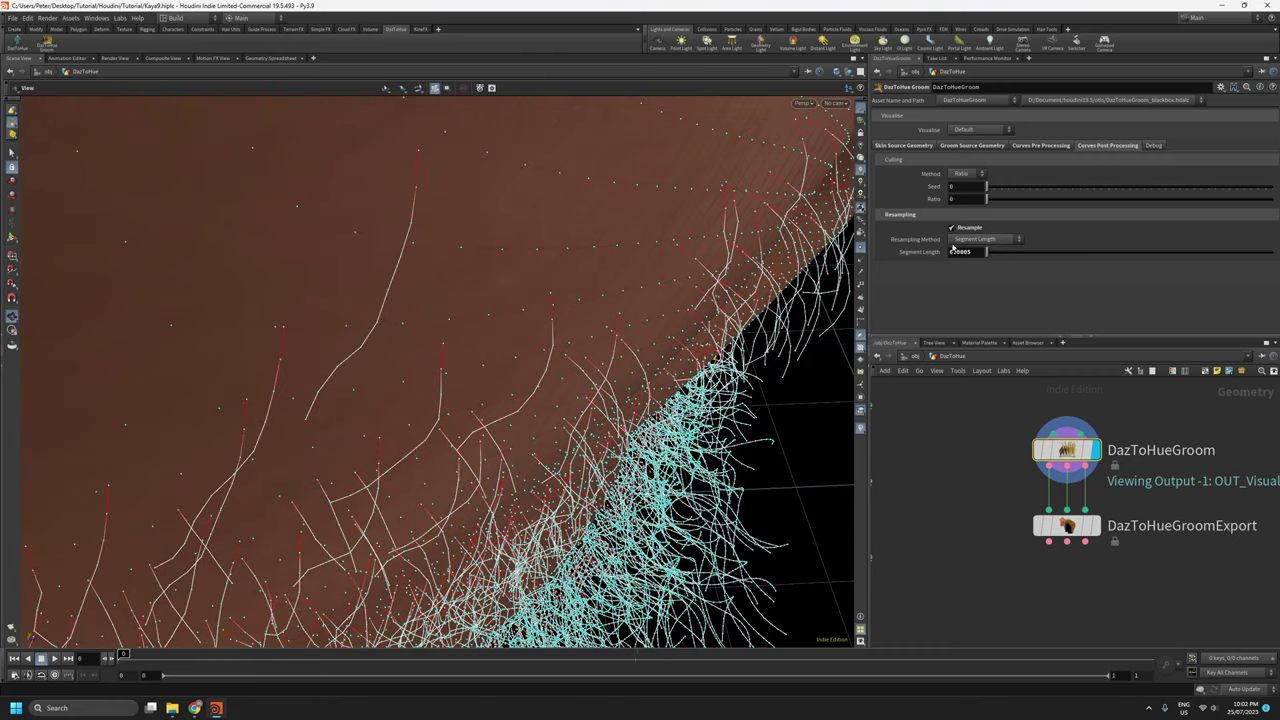
Switch the resampling method to Number of Segments and try 5 segments per curve.
click(982, 239)
click(990, 260)
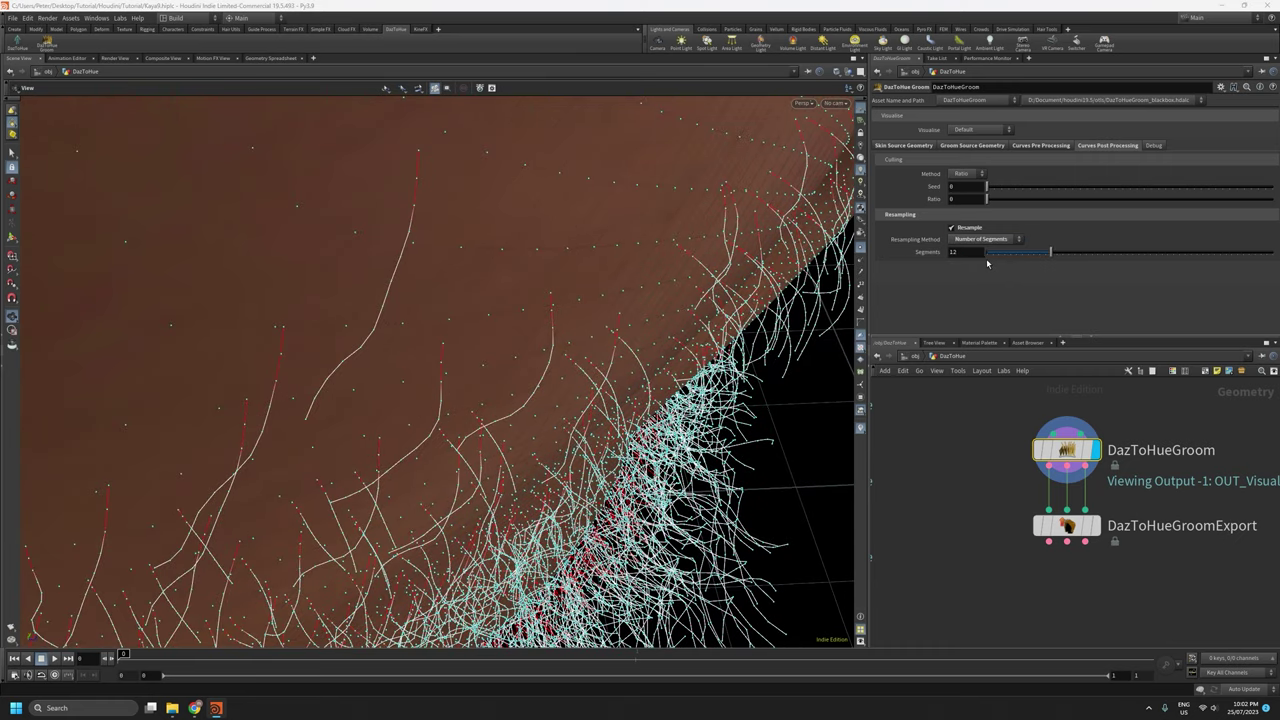
drag(449, 314, 465, 317)
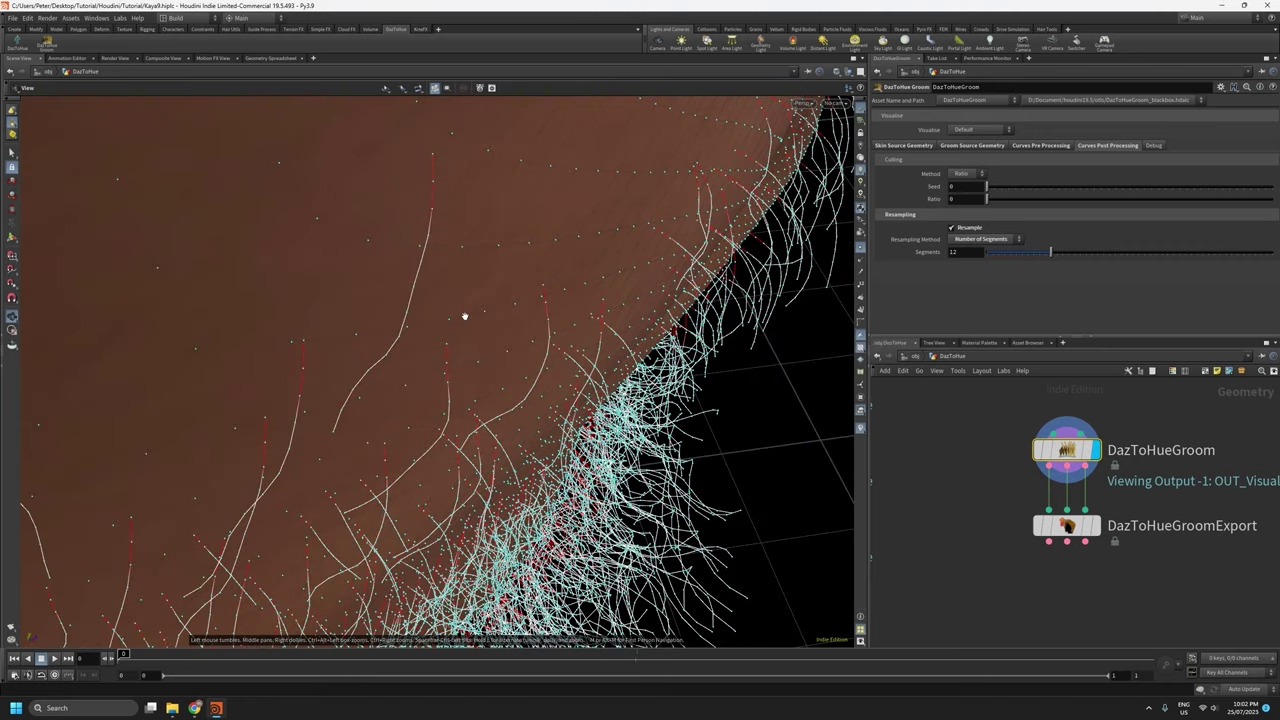
drag(1051, 260, 1011, 265)
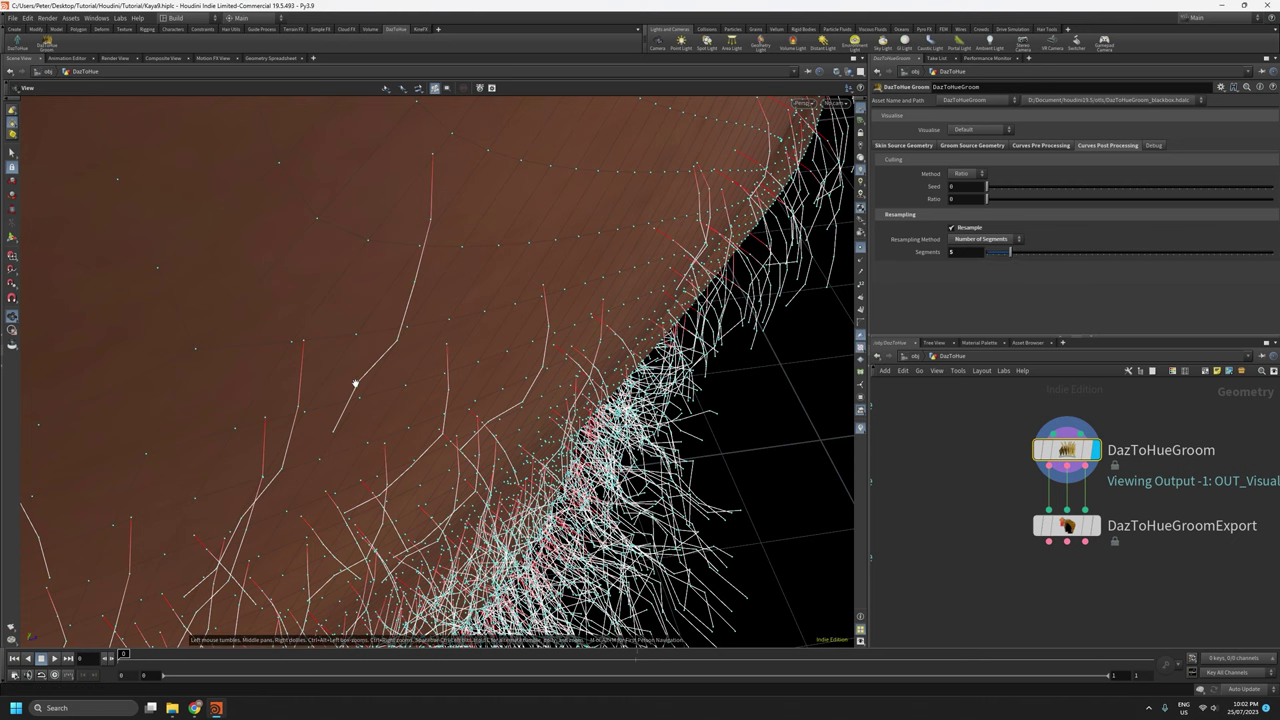
Try 33 segments per curve and inspect the point density of the beard curves close up.
drag(1011, 252, 1180, 259)
scroll(691, 362, up, 2)
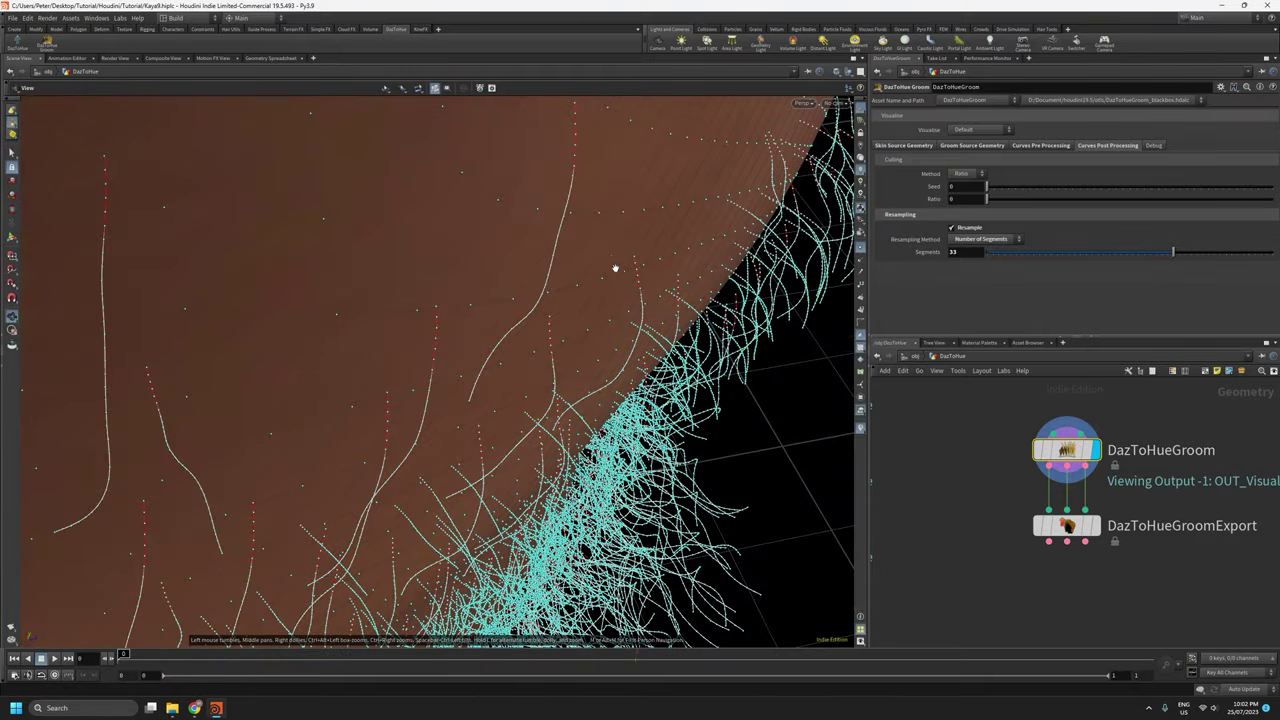
scroll(615, 268, down, 3)
drag(615, 268, 590, 280)
scroll(590, 280, up, 3)
middle_drag(590, 280, 592, 534)
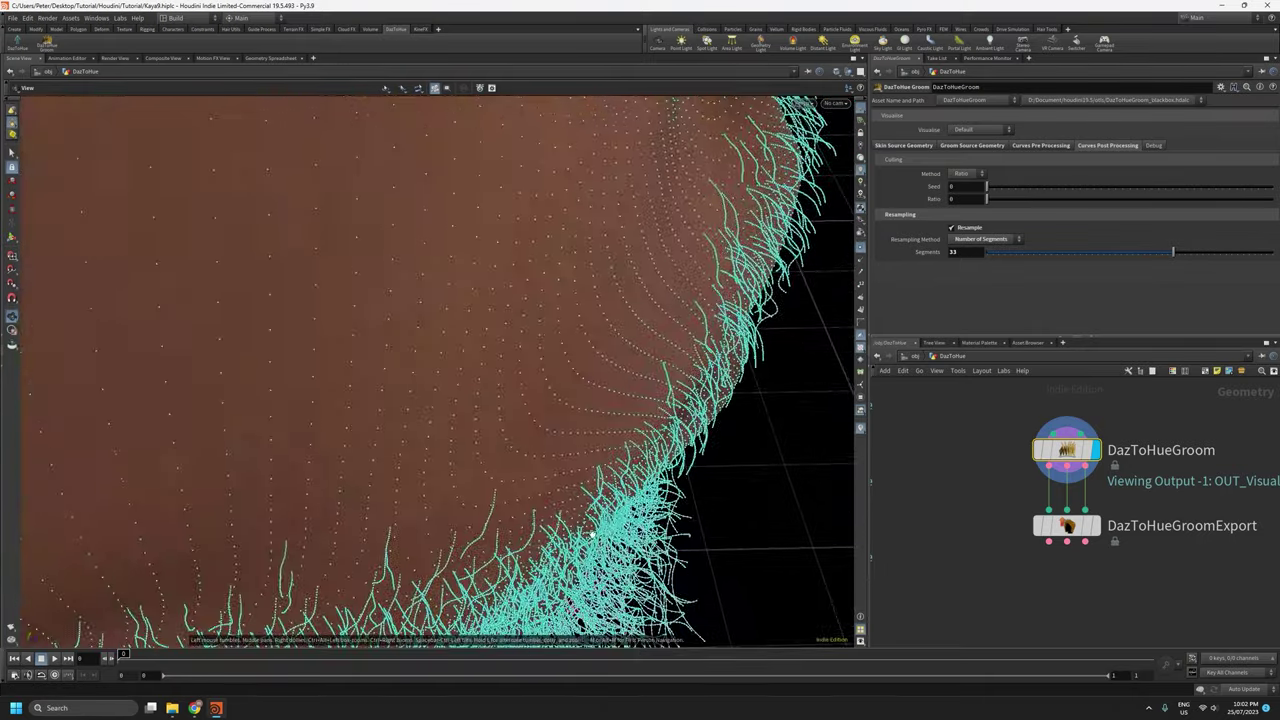
right_drag(486, 551, 483, 403)
drag(504, 476, 498, 458)
mouse_move(498, 458)
right_down()
mouse_move(494, 336)
mouse_move(503, 443)
right_up()
drag(515, 397, 530, 377)
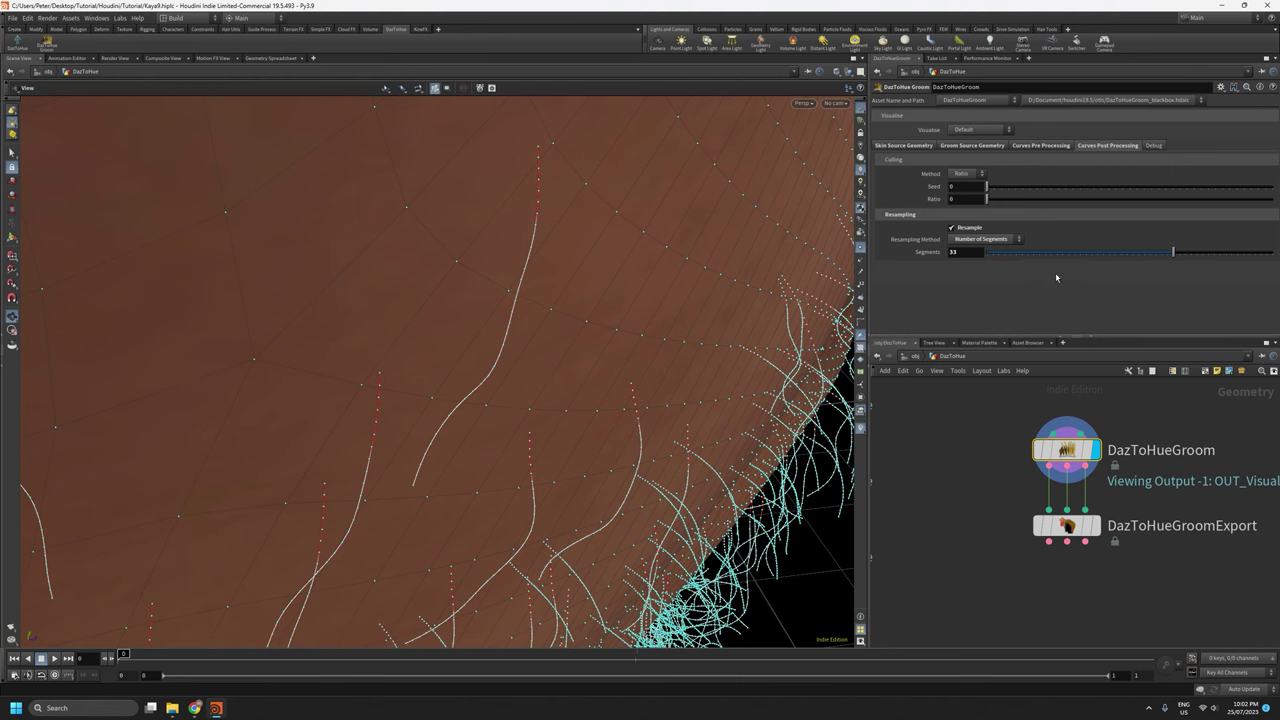
Reduce the resampling to 13 segments and inspect the points along a single beard curve.
drag(1106, 253, 1056, 263)
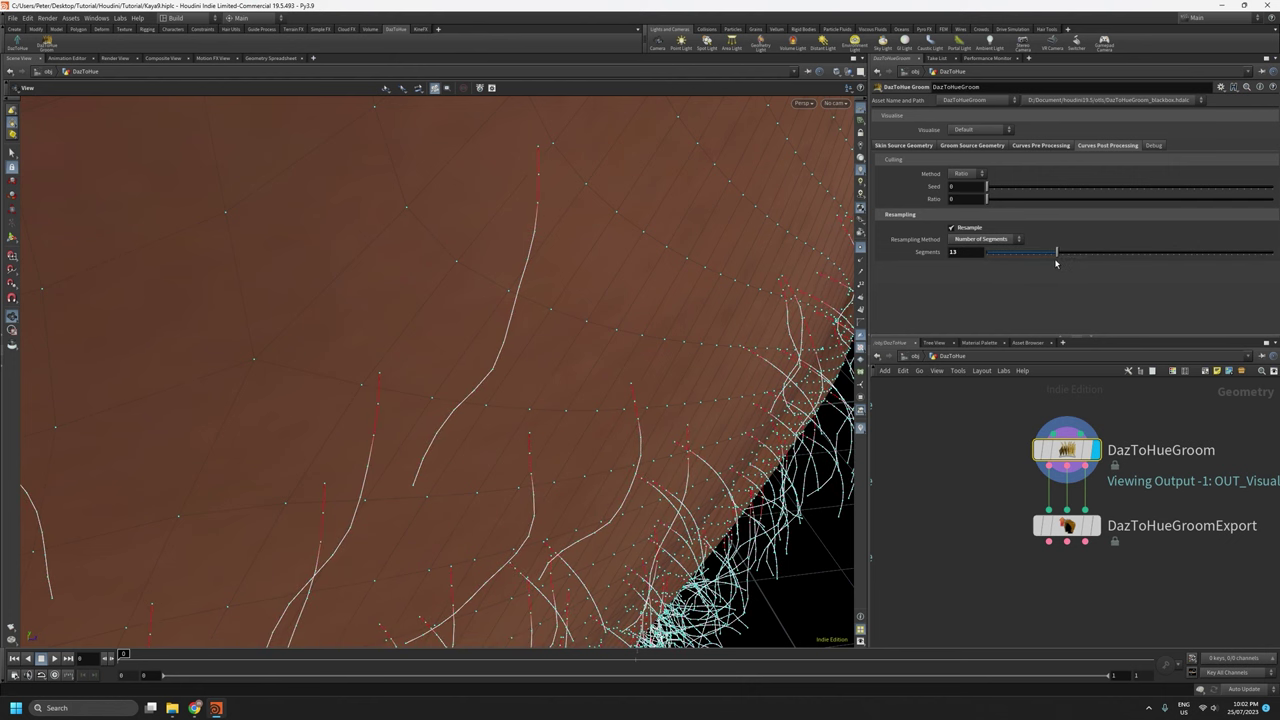
drag(634, 343, 686, 460)
right_drag(572, 329, 723, 217)
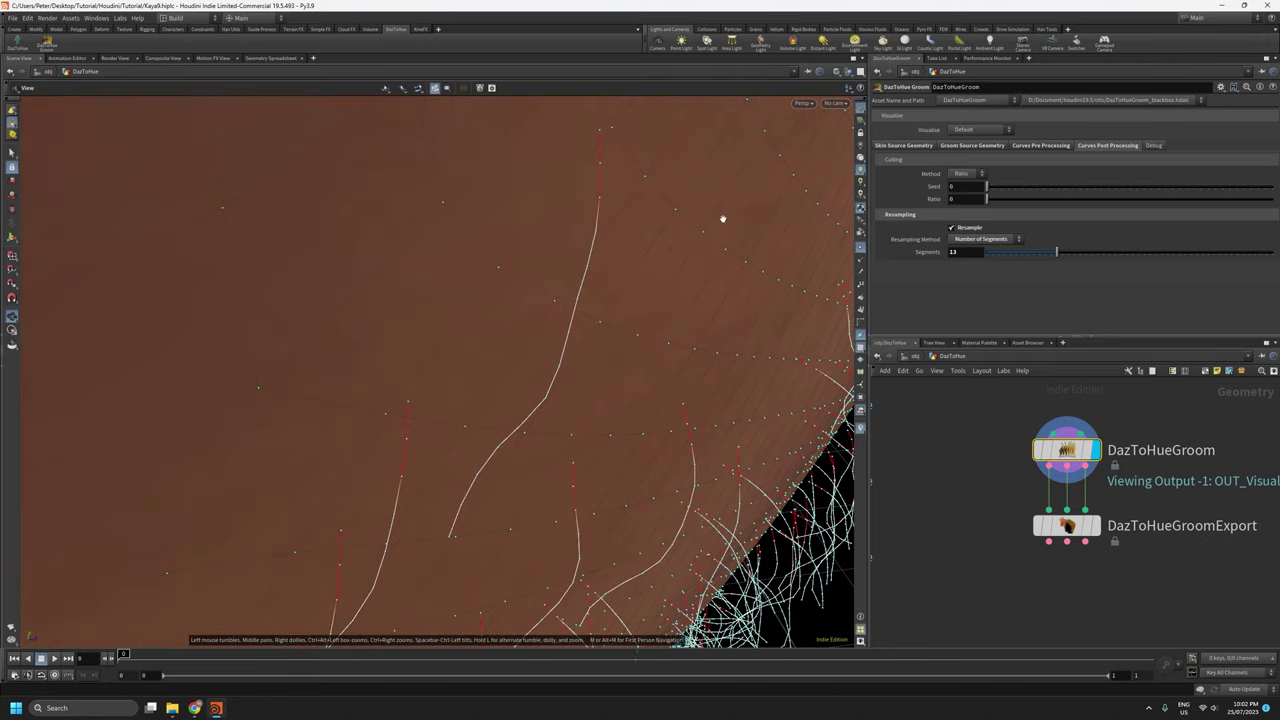
Switch the resampling method back to Segment Length and compare the points on long and short curves.
click(978, 239)
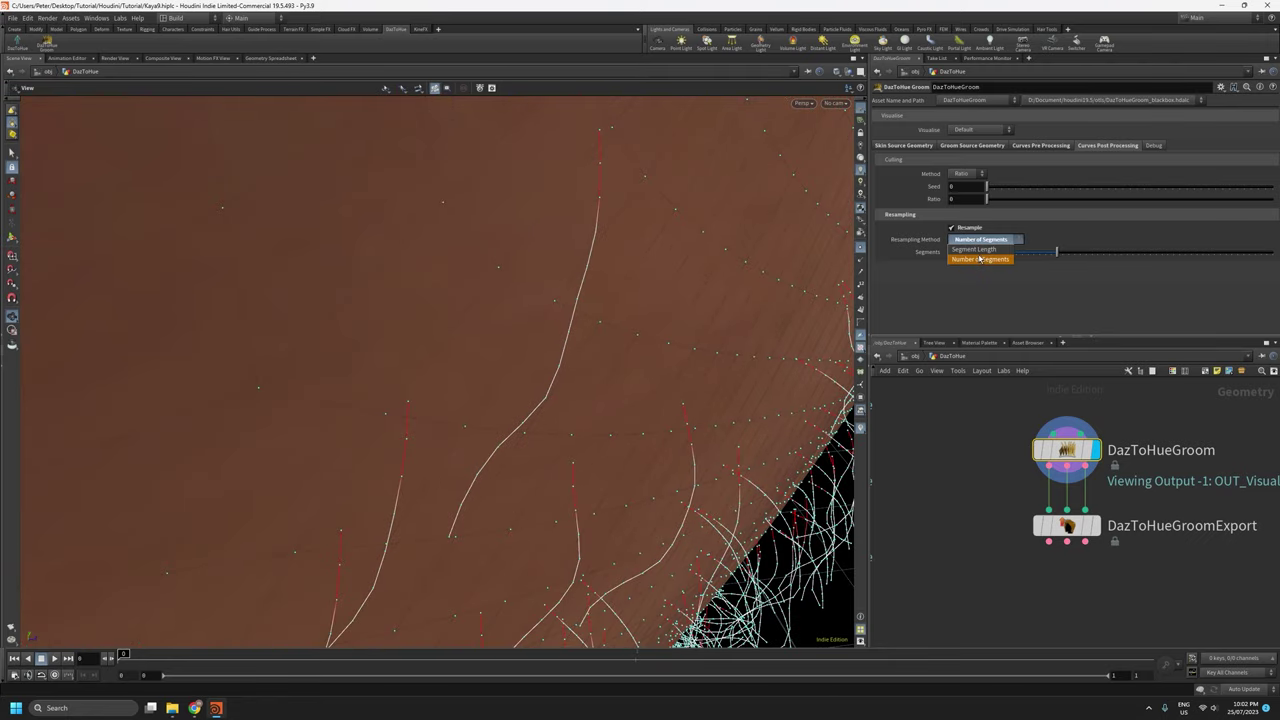
click(975, 249)
right_drag(585, 352, 577, 277)
drag(583, 302, 580, 317)
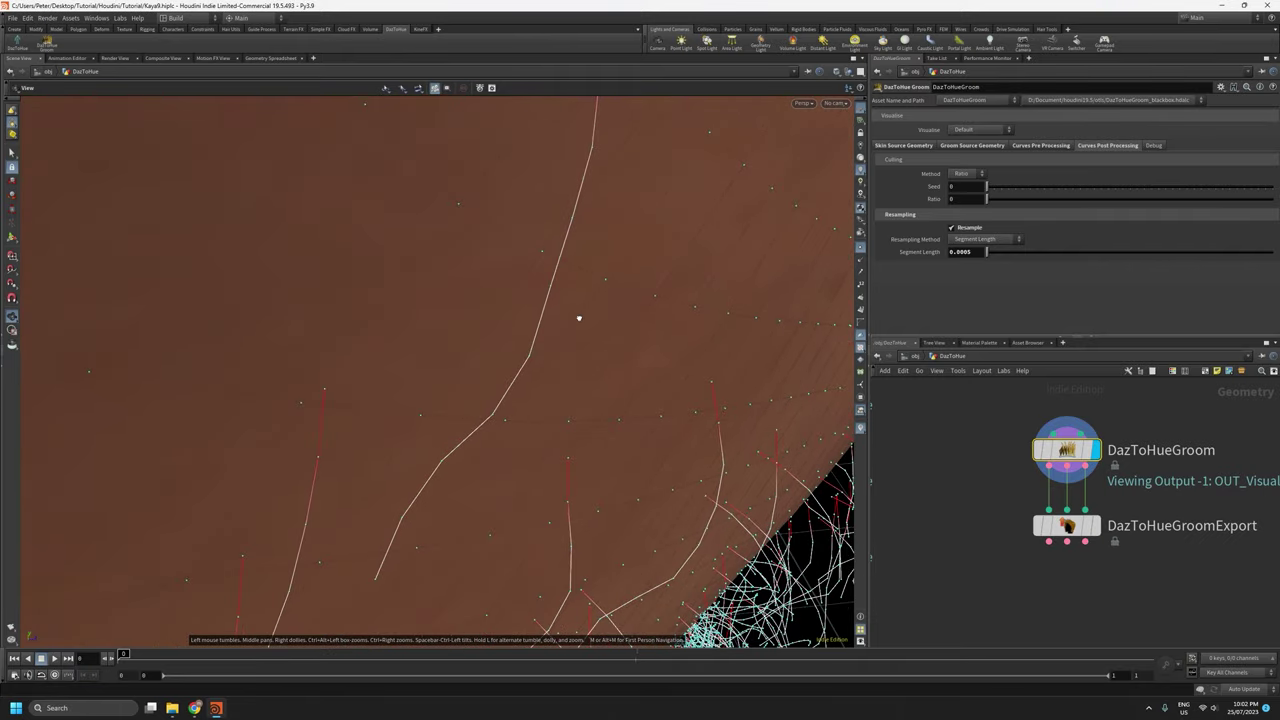
drag(517, 360, 478, 272)
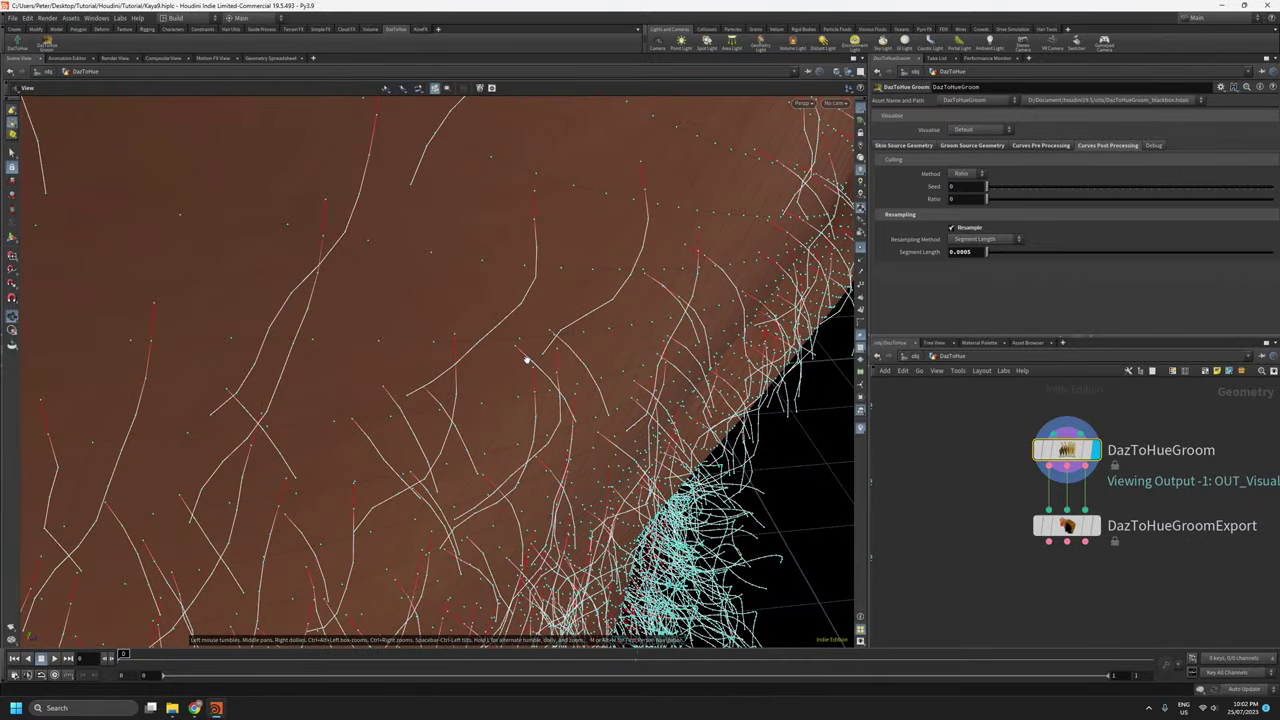
drag(472, 316, 474, 471)
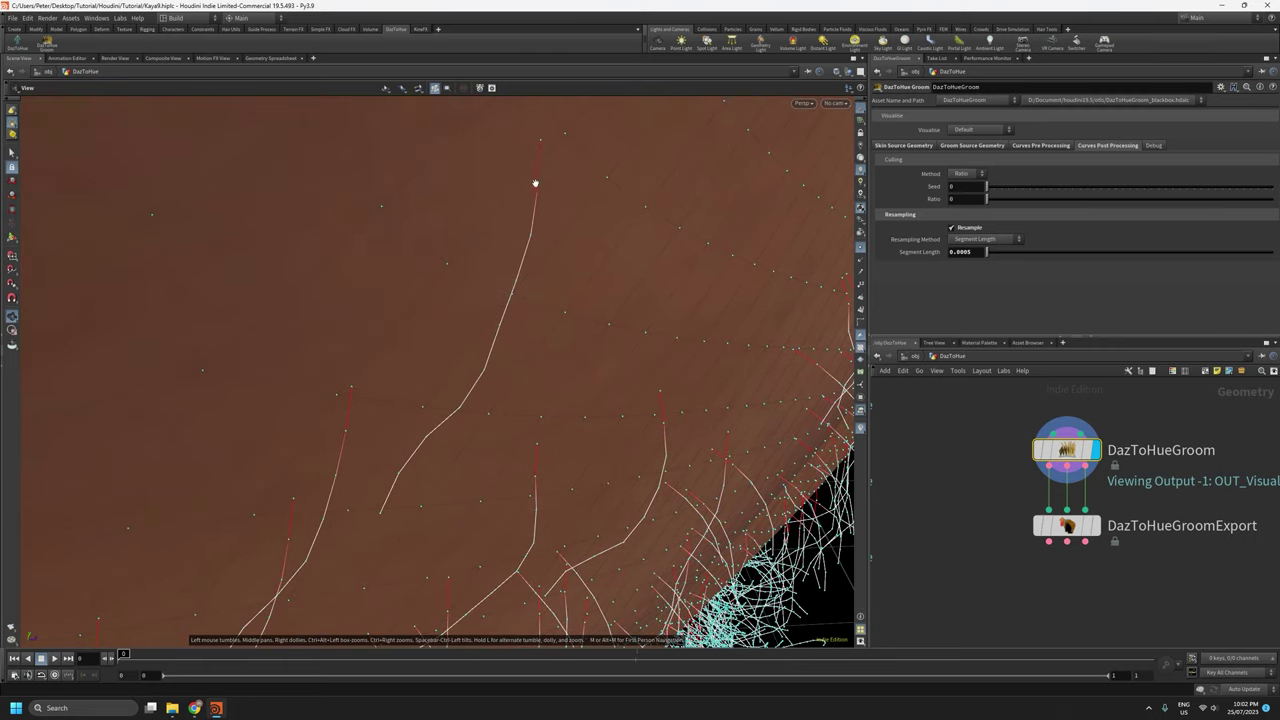
Set the resampling method to Number of Segments with 12 segments and view the whole chin beard.
click(986, 239)
click(984, 252)
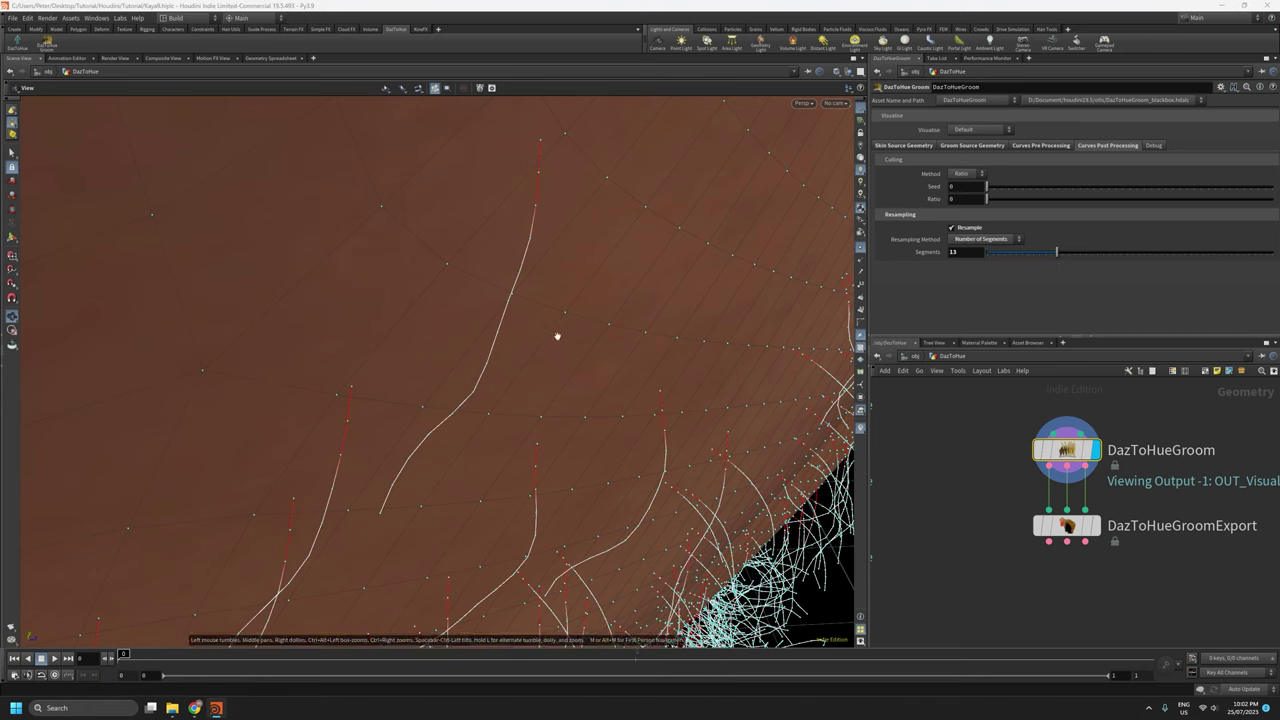
drag(1056, 252, 1050, 255)
right_drag(616, 283, 350, 120)
drag(740, 380, 578, 400)
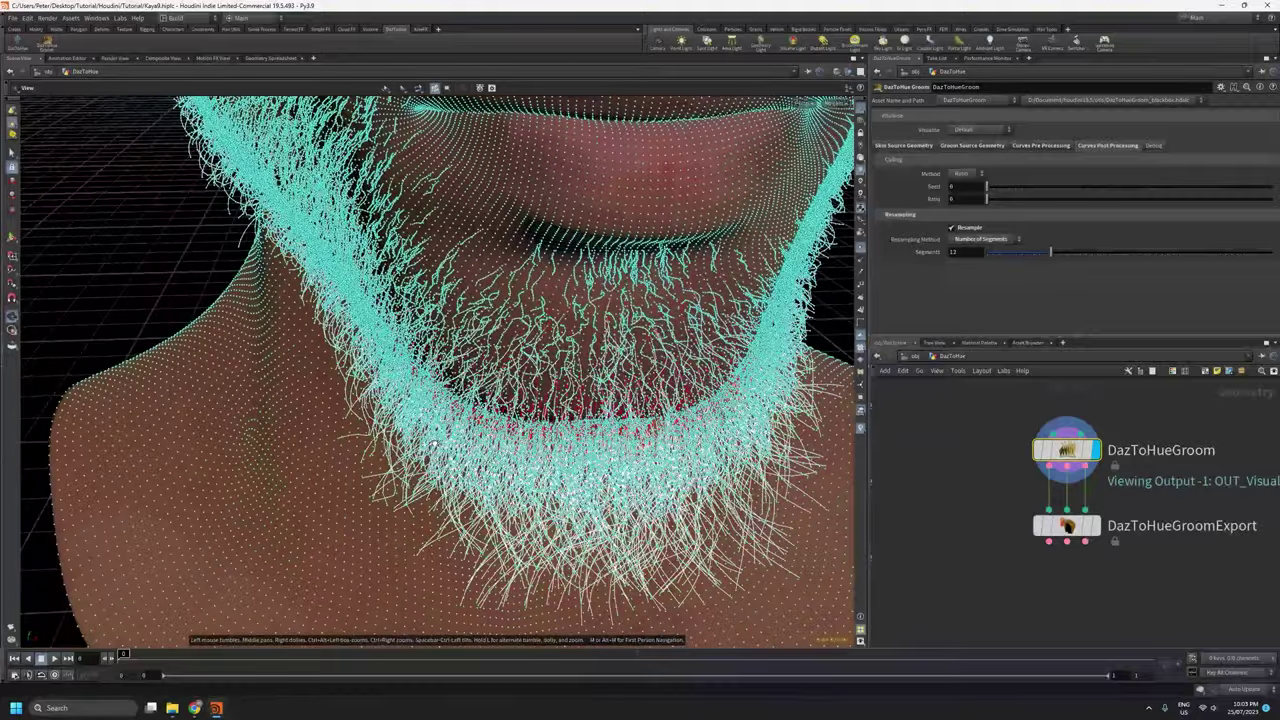
Hide the points in the viewport and view the full resampled beard on the head.
click(860, 247)
right_drag(574, 298, 594, 595)
drag(500, 420, 618, 348)
middle_drag(618, 348, 537, 538)
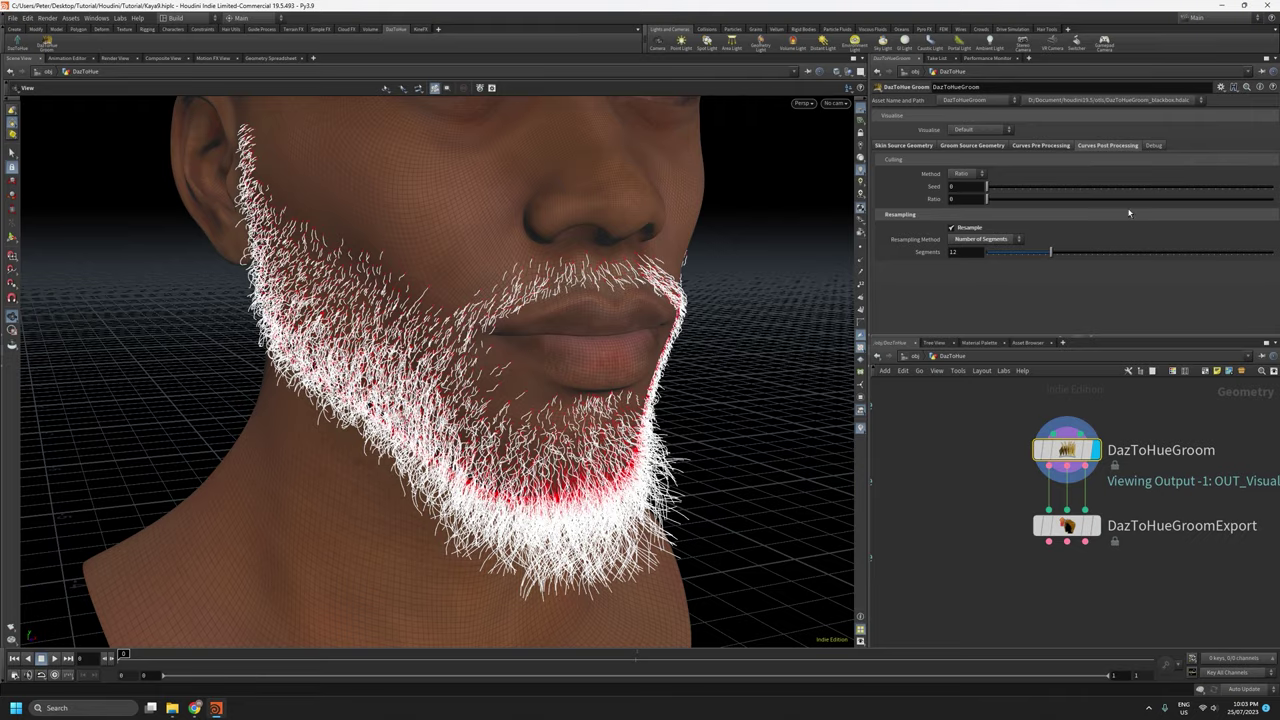
Show the debug root-to-tip colour ramp and examine the root and tip colouring of the moustache curves.
click(1155, 145)
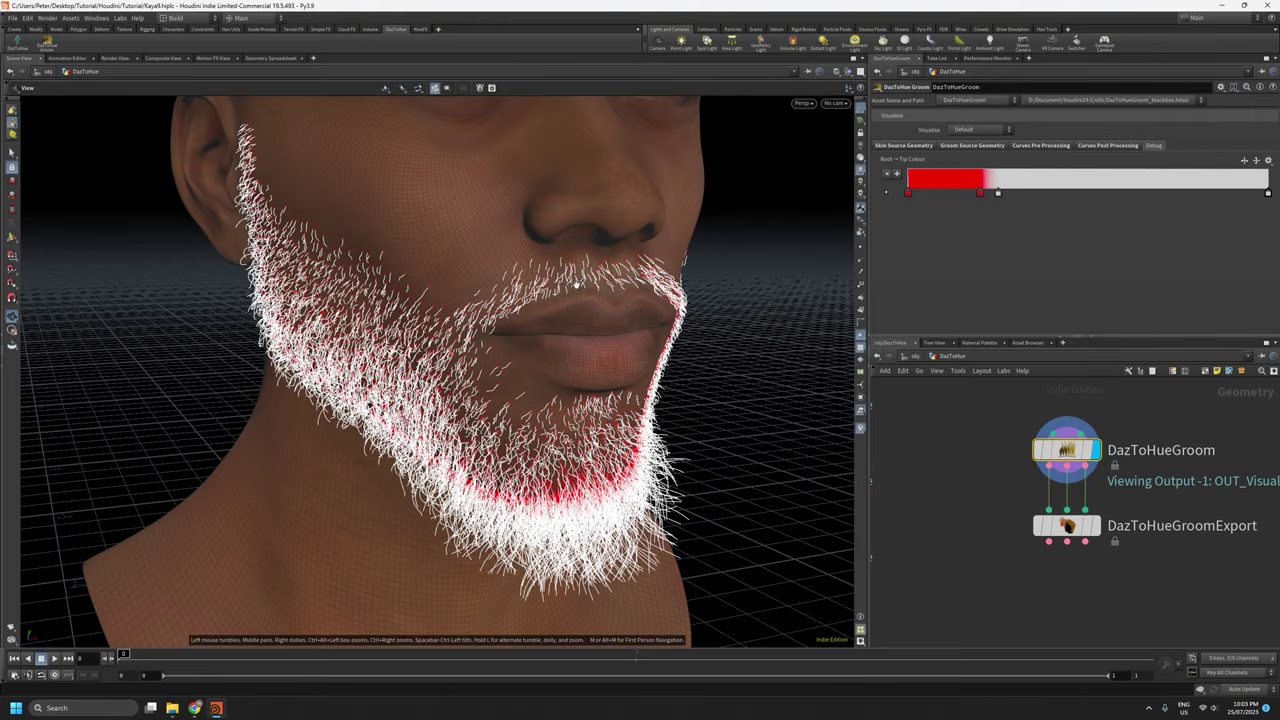
drag(576, 285, 513, 260)
right_drag(513, 260, 535, 3)
drag(576, 235, 907, 262)
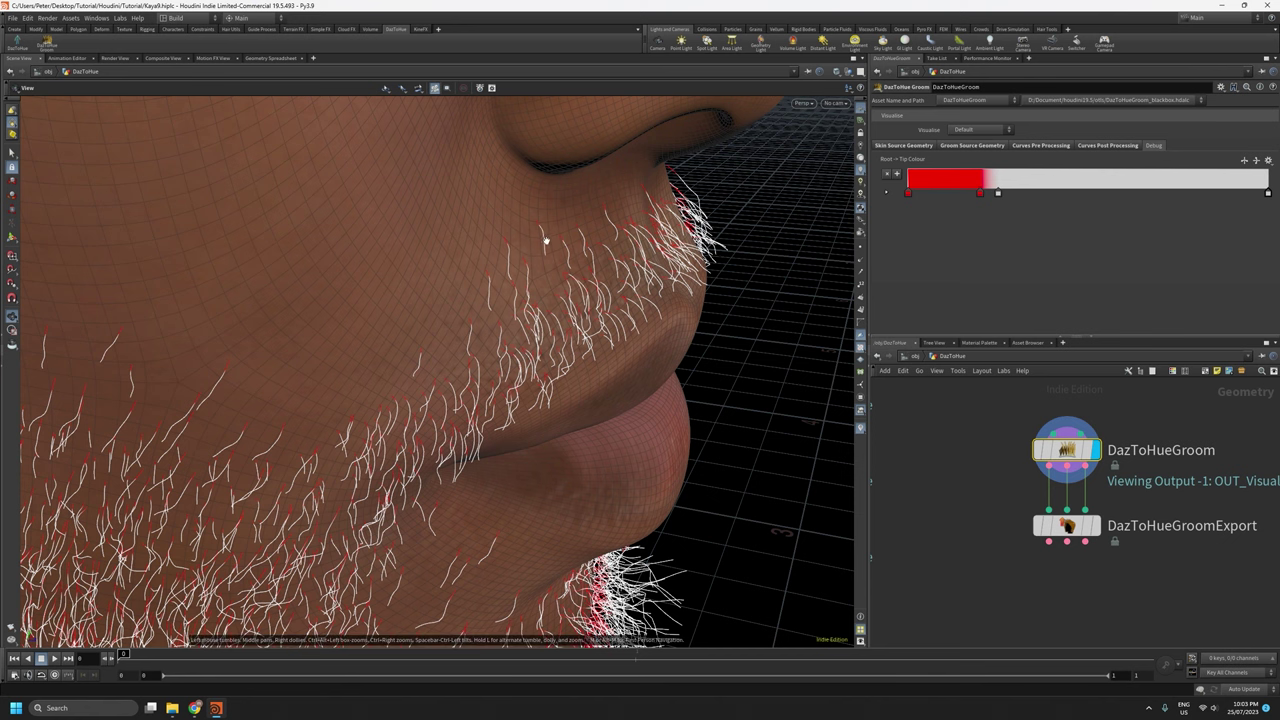
right_drag(549, 271, 548, 72)
drag(531, 251, 523, 371)
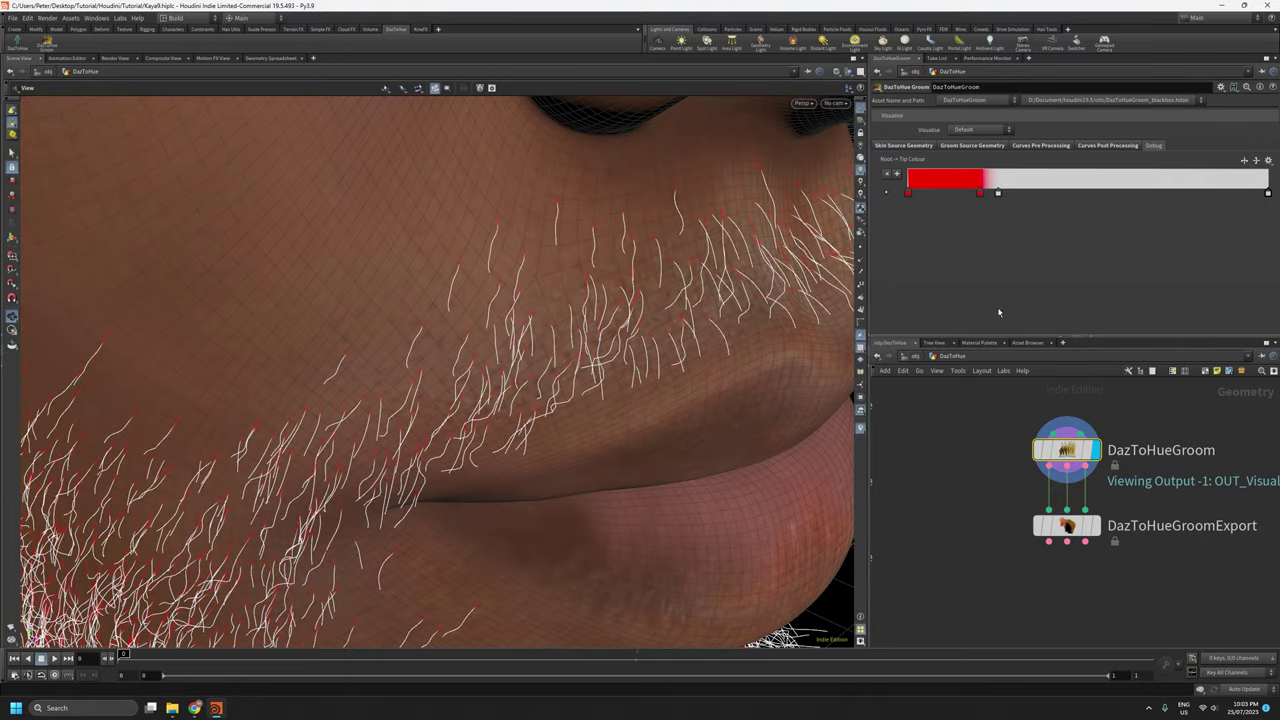
drag(654, 334, 679, 383)
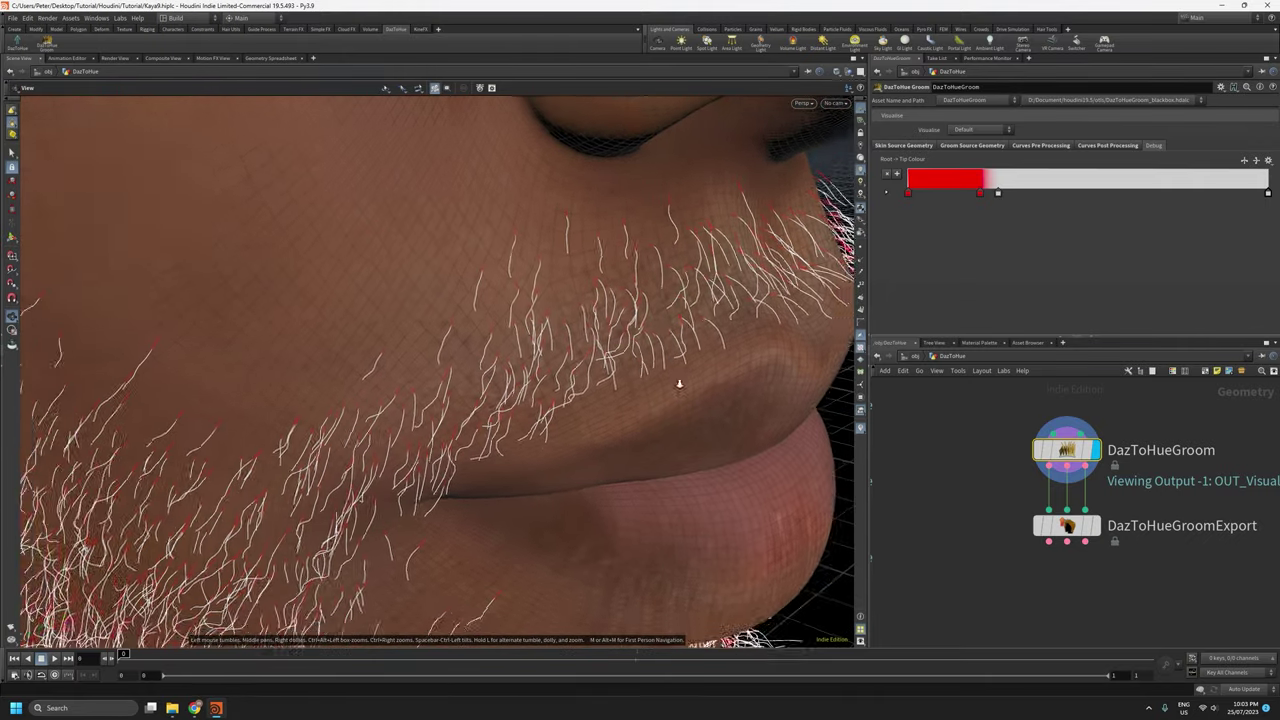
Examine the direction of the beard and moustache curves around the mouth and jaw from both sides.
right_drag(679, 384, 676, 466)
drag(640, 476, 534, 483)
middle_drag(686, 386, 664, 396)
drag(663, 396, 629, 251)
scroll(646, 327, down, 2)
drag(646, 327, 475, 381)
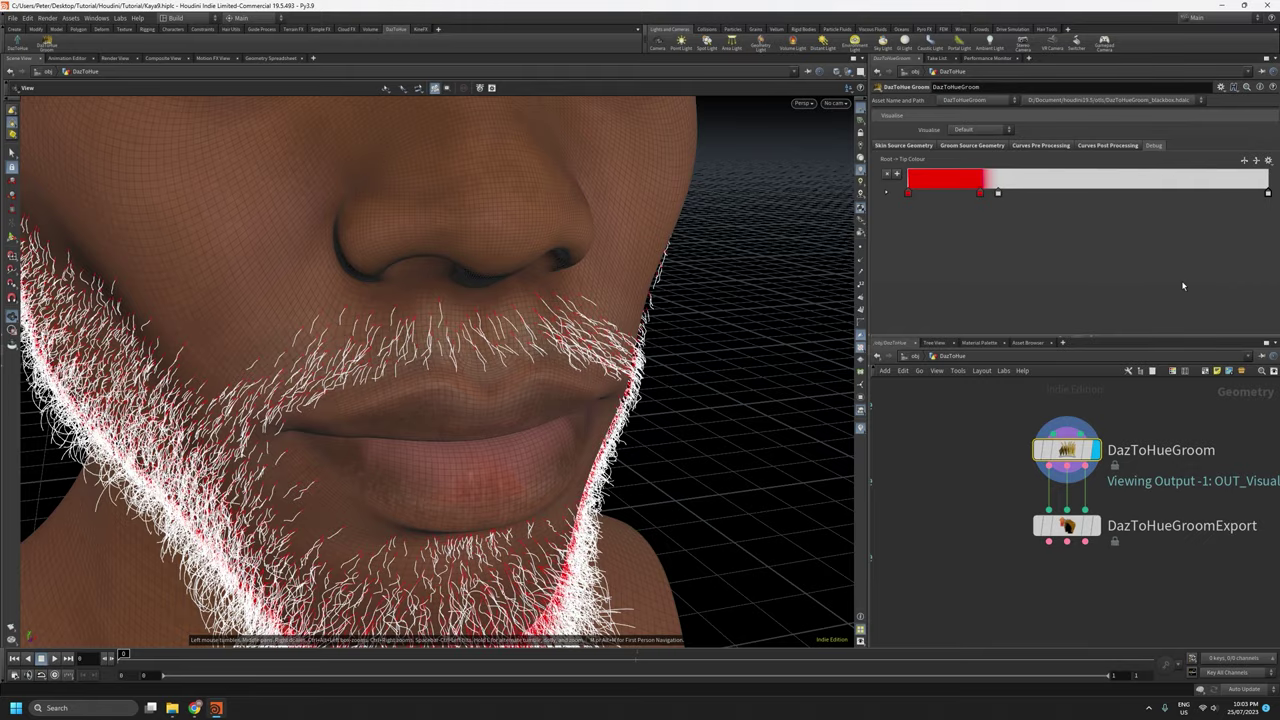
scroll(473, 238, up, 3)
drag(473, 238, 523, 331)
middle_drag(523, 331, 610, 285)
scroll(610, 285, down, 2)
drag(520, 364, 622, 421)
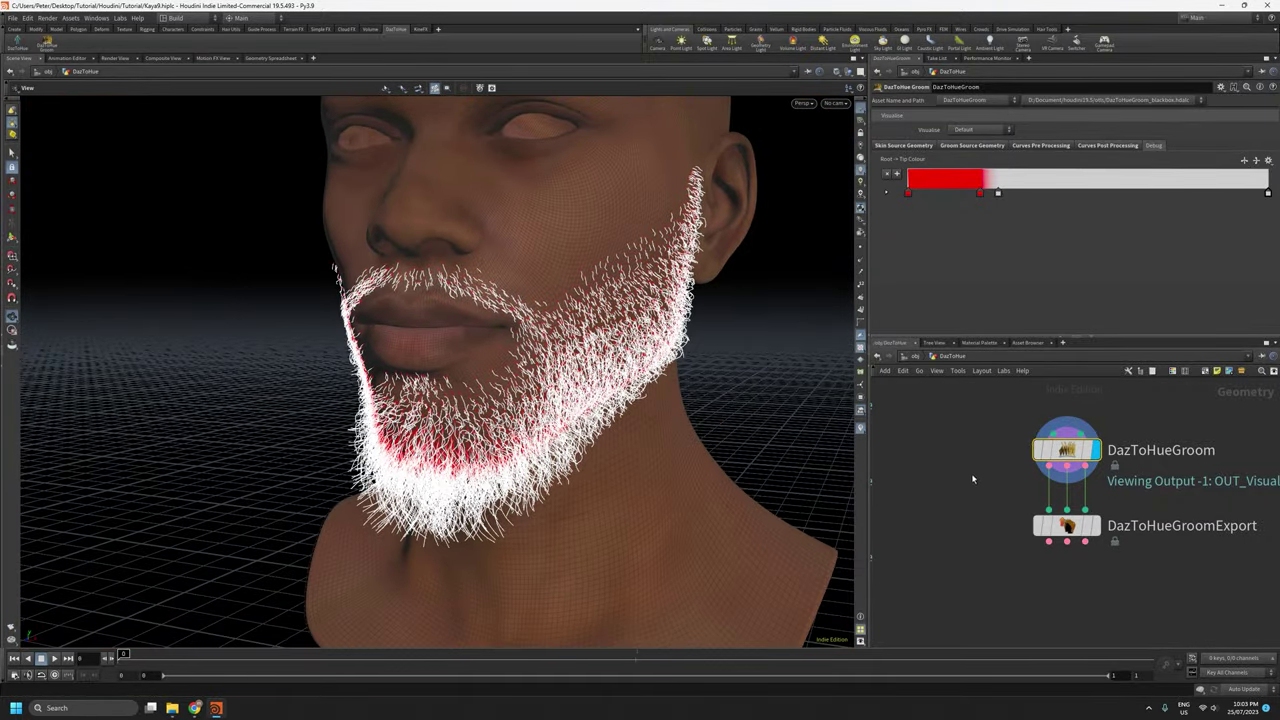
Try another visualisation mode on the groom and return it to Default.
click(963, 133)
click(975, 163)
drag(720, 345, 666, 361)
click(968, 130)
click(960, 136)
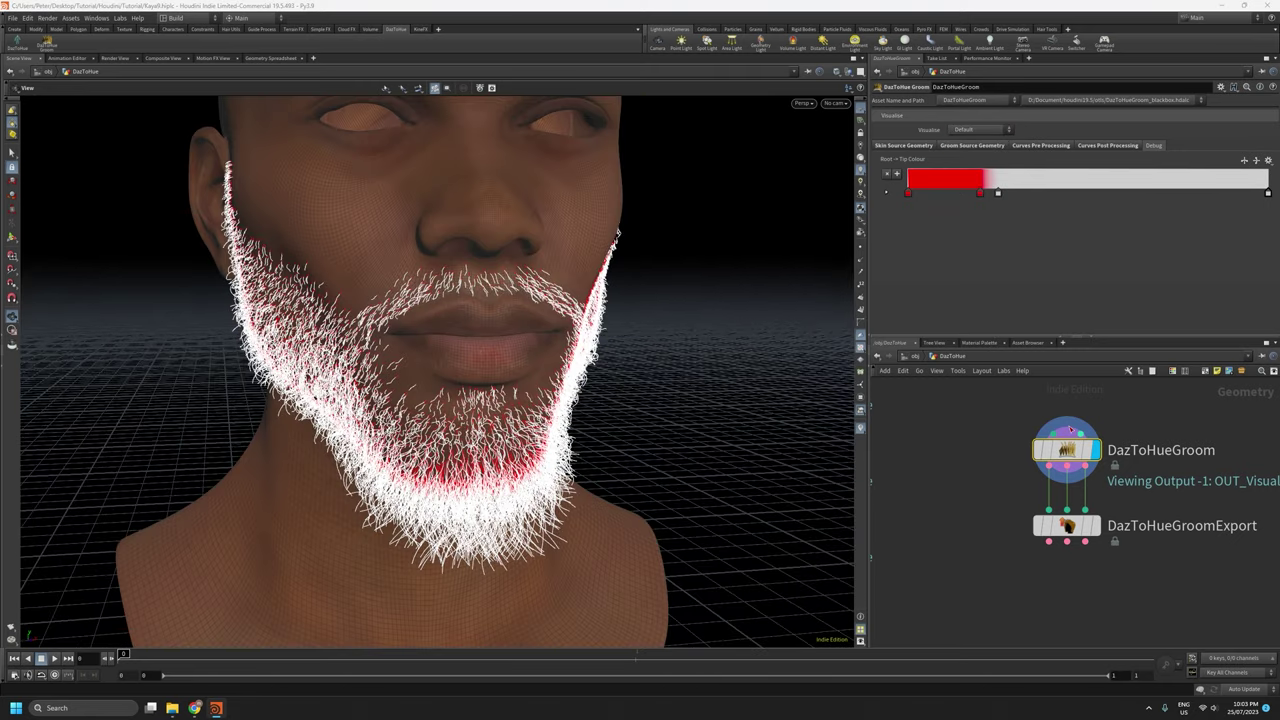
drag(563, 470, 489, 396)
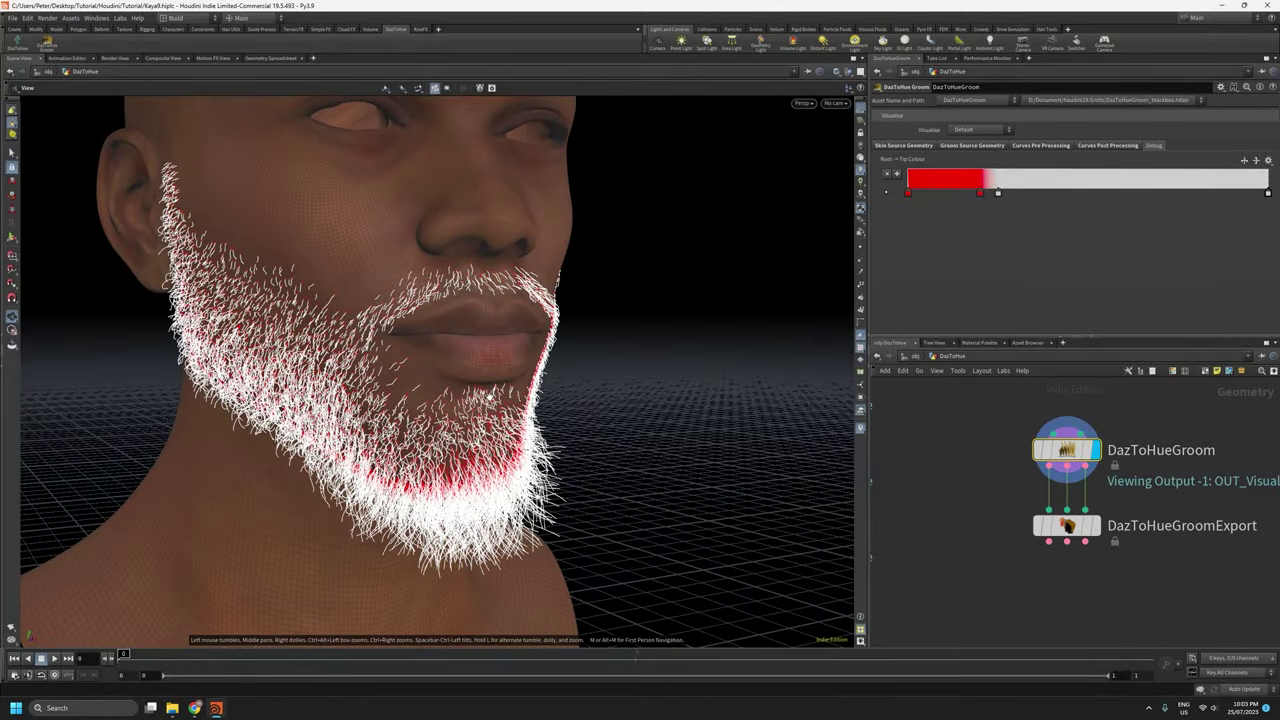
Display the DazToHueGroomExport node's output in the viewport and show its parameters.
mouse_move(1078, 530)
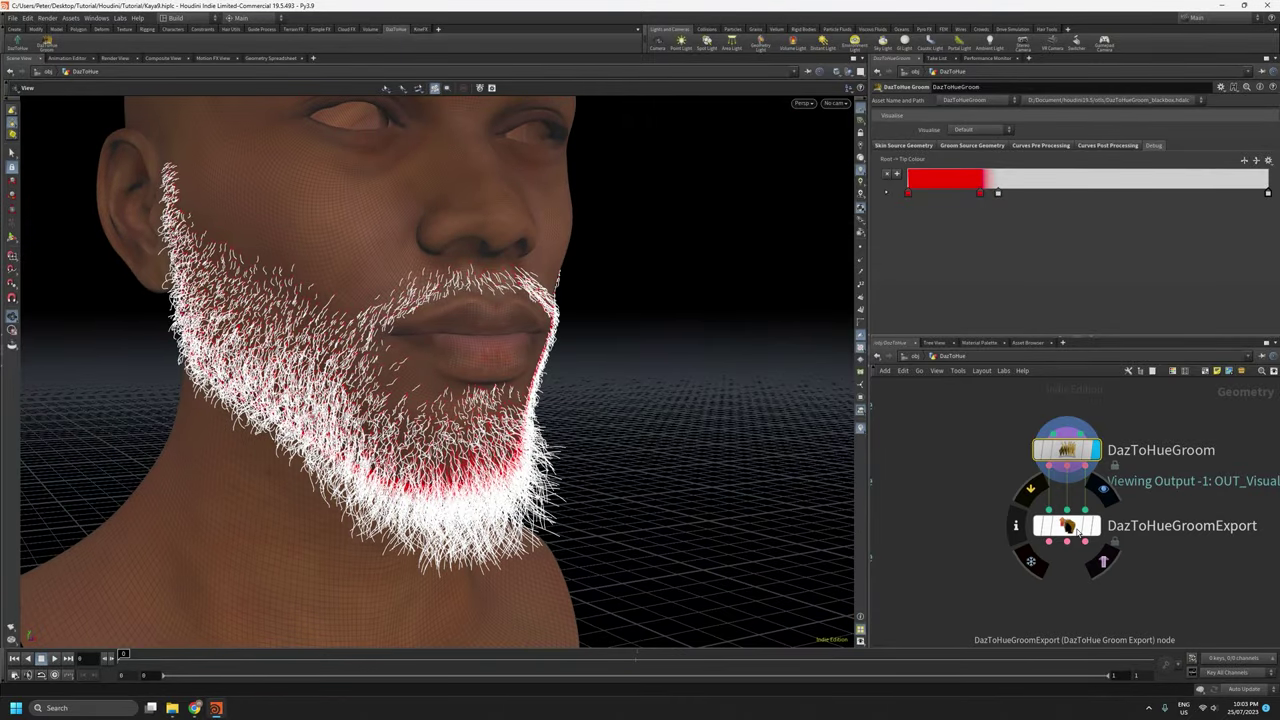
click(1103, 489)
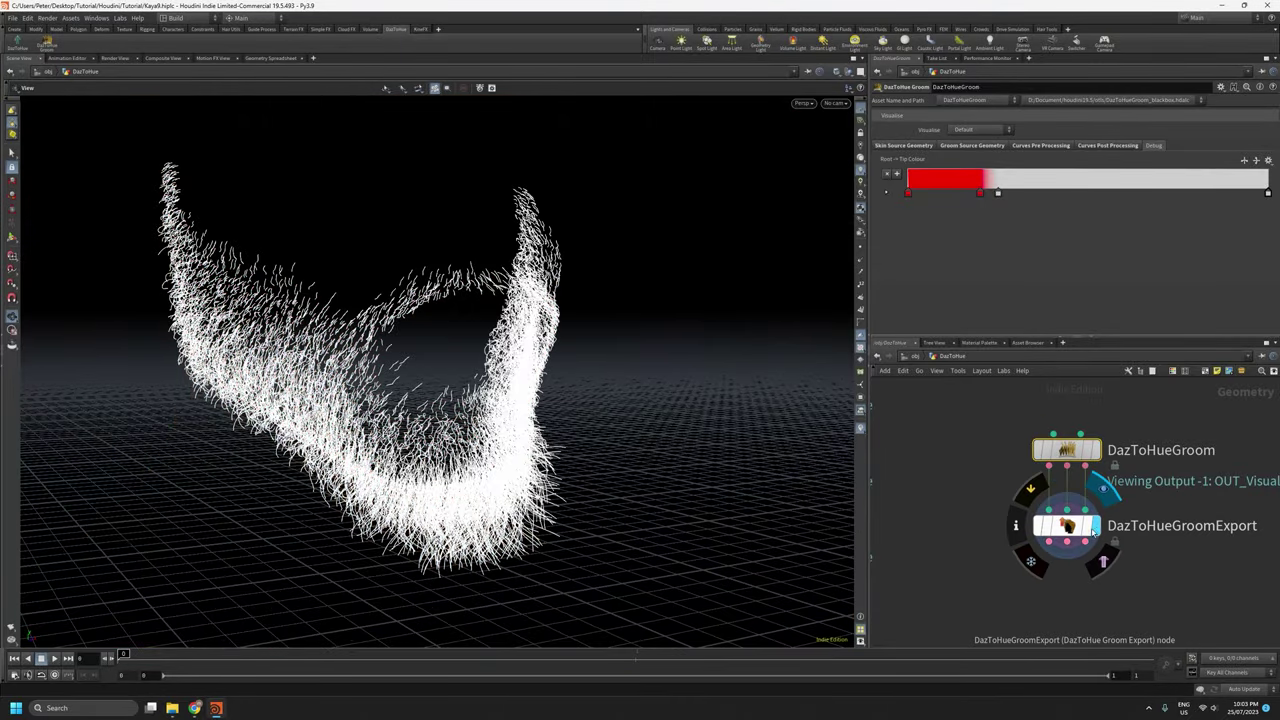
click(1066, 526)
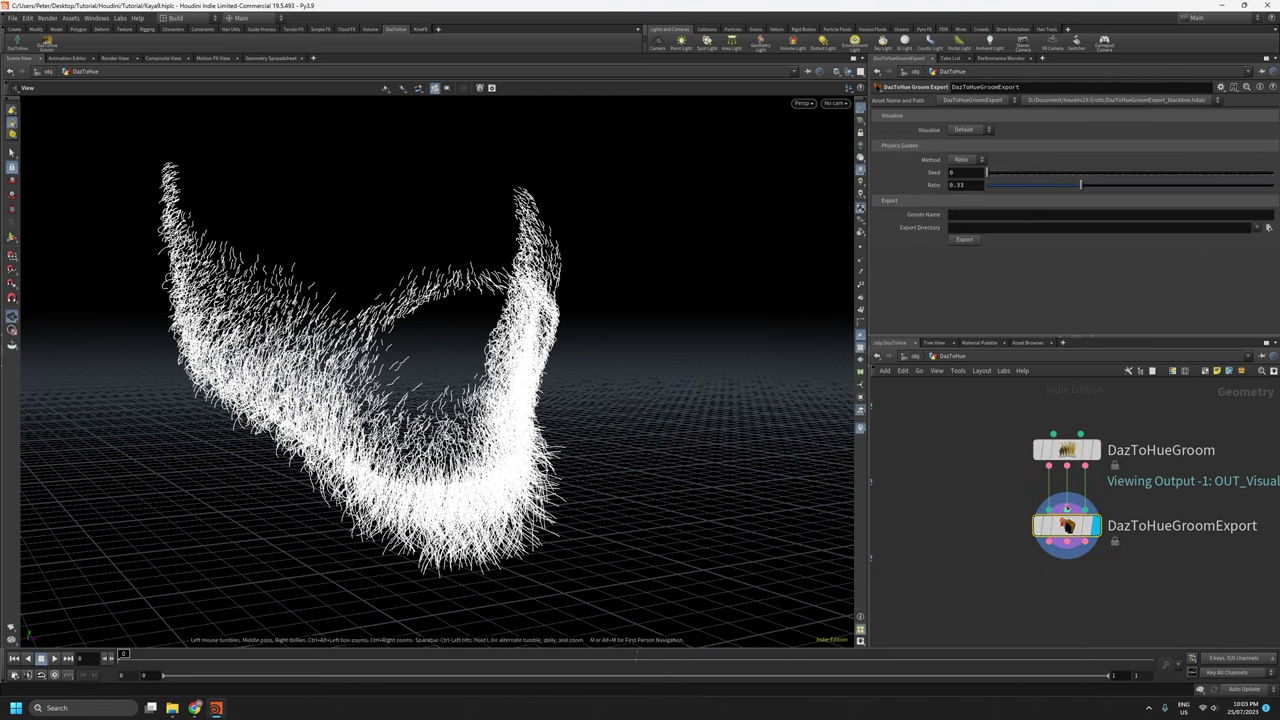
mouse_move(1066, 527)
Try a different visualisation mode on the groom export and set it back to Default.
click(966, 130)
click(966, 151)
click(971, 131)
click(970, 140)
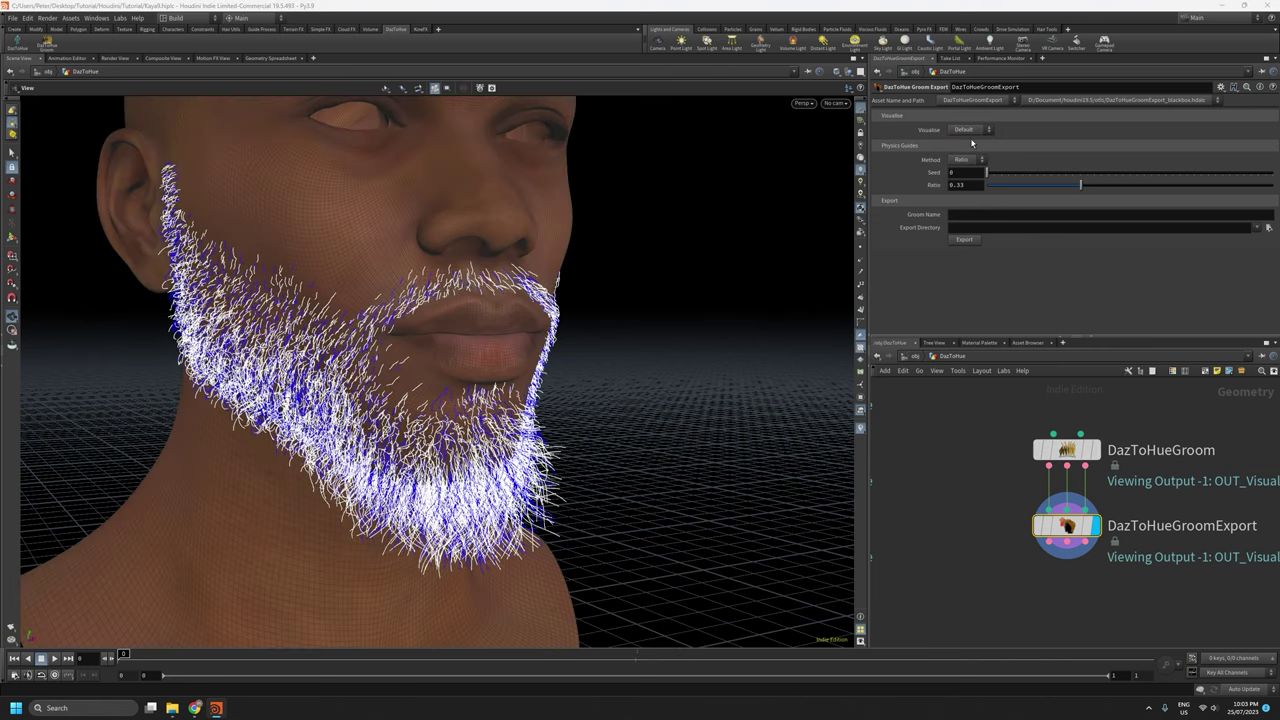
Examine the blue and white curves of the groom export around the mouth and across the whole head.
alt+drag(637, 360, 617, 380)
mouse_move(1075, 528)
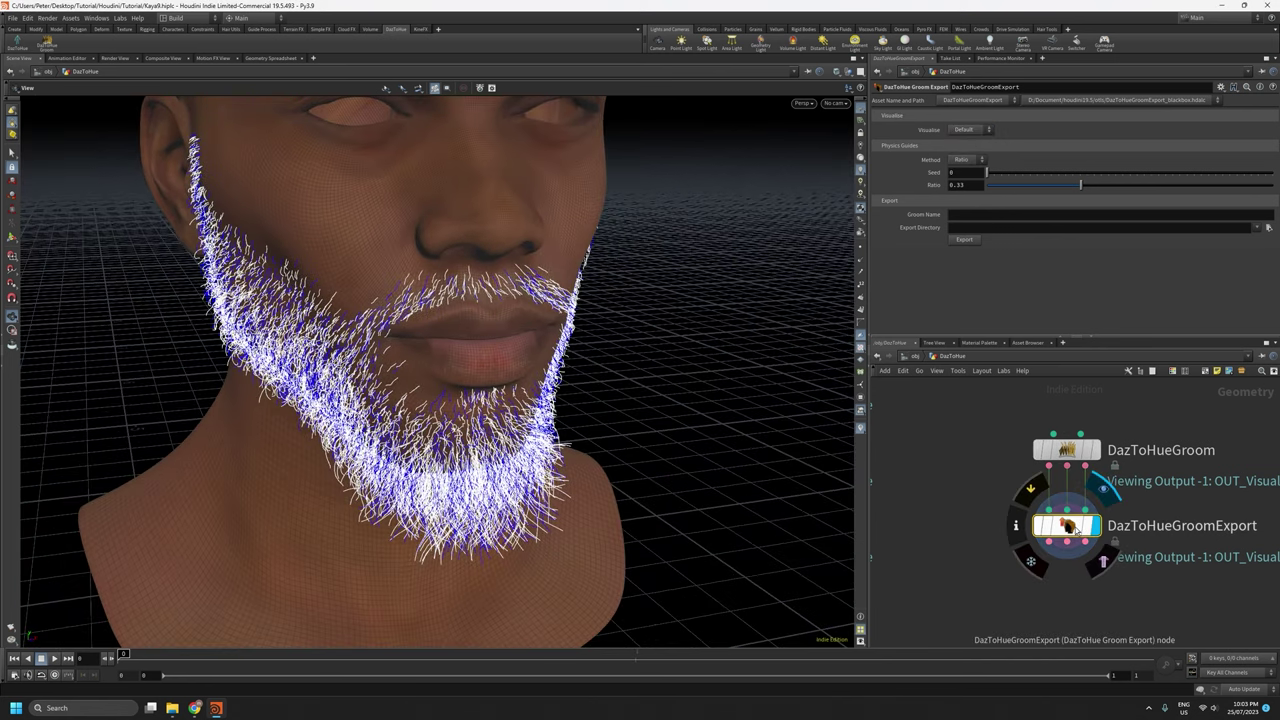
drag(493, 343, 529, 386)
right_drag(529, 386, 526, 235)
scroll(525, 236, up, 2)
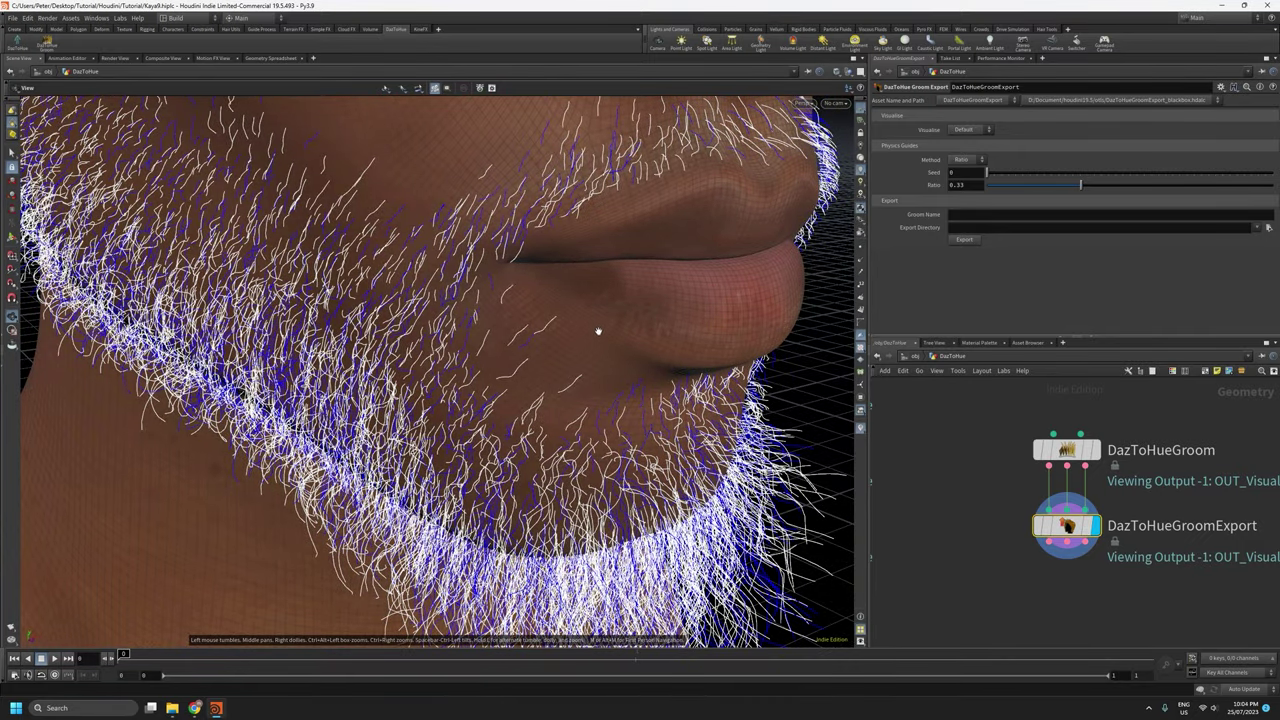
drag(598, 331, 626, 311)
middle_drag(506, 270, 508, 400)
right_drag(508, 400, 593, 319)
drag(593, 320, 540, 314)
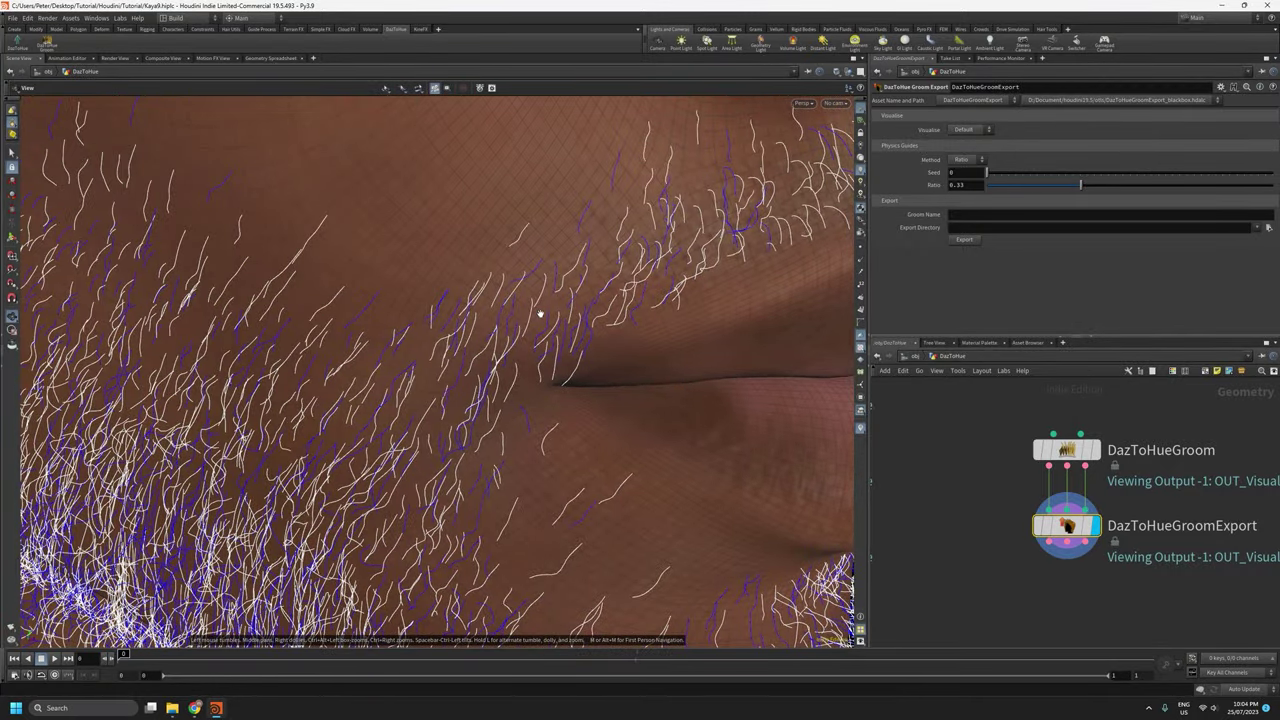
scroll(517, 246, down, 6)
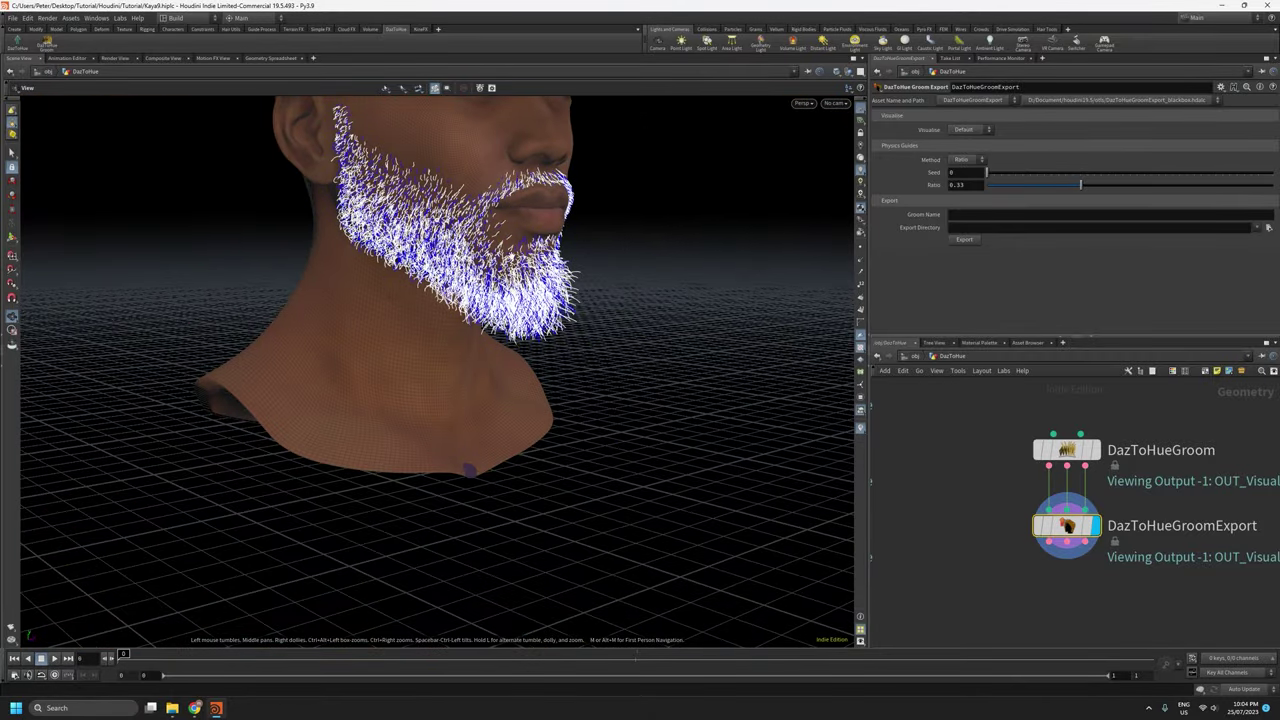
scroll(492, 188, down, 4)
middle_drag(406, 144, 415, 191)
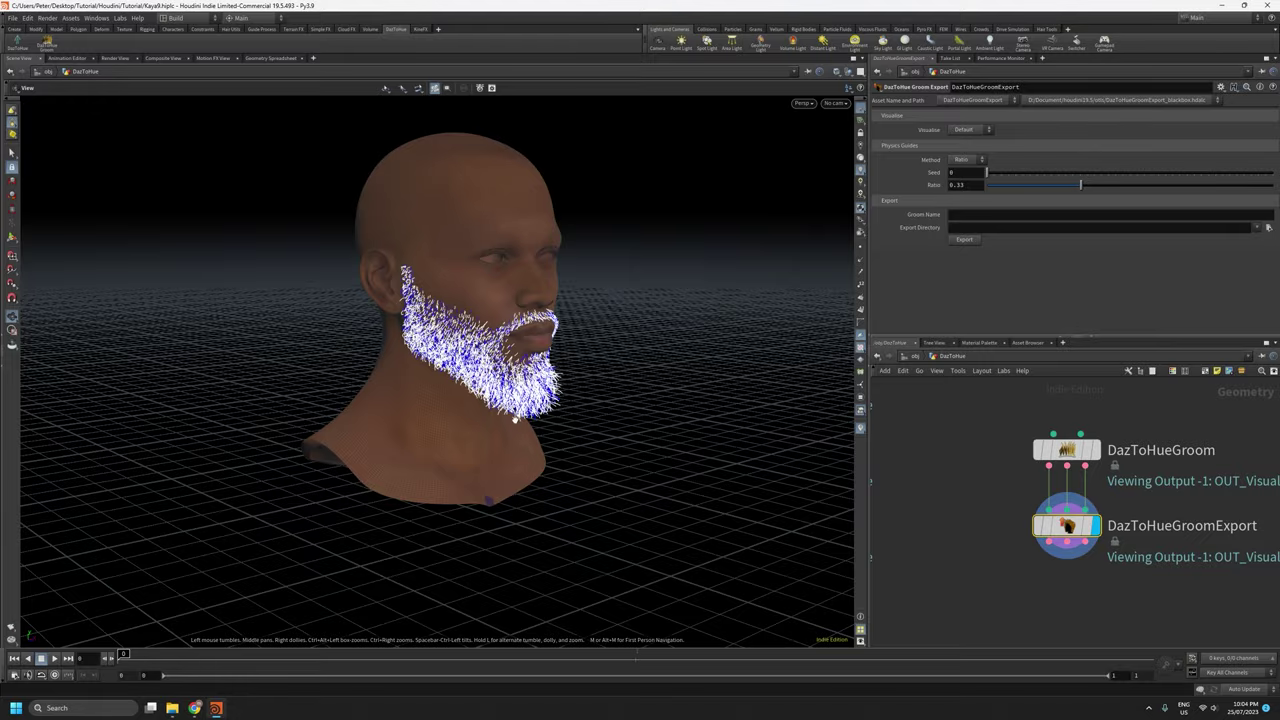
Try a physics guides ratio of about 0.3 and inspect the guide curves from the side and front of the beard.
scroll(514, 421, up, 10)
drag(510, 133, 657, 323)
middle_drag(515, 230, 545, 385)
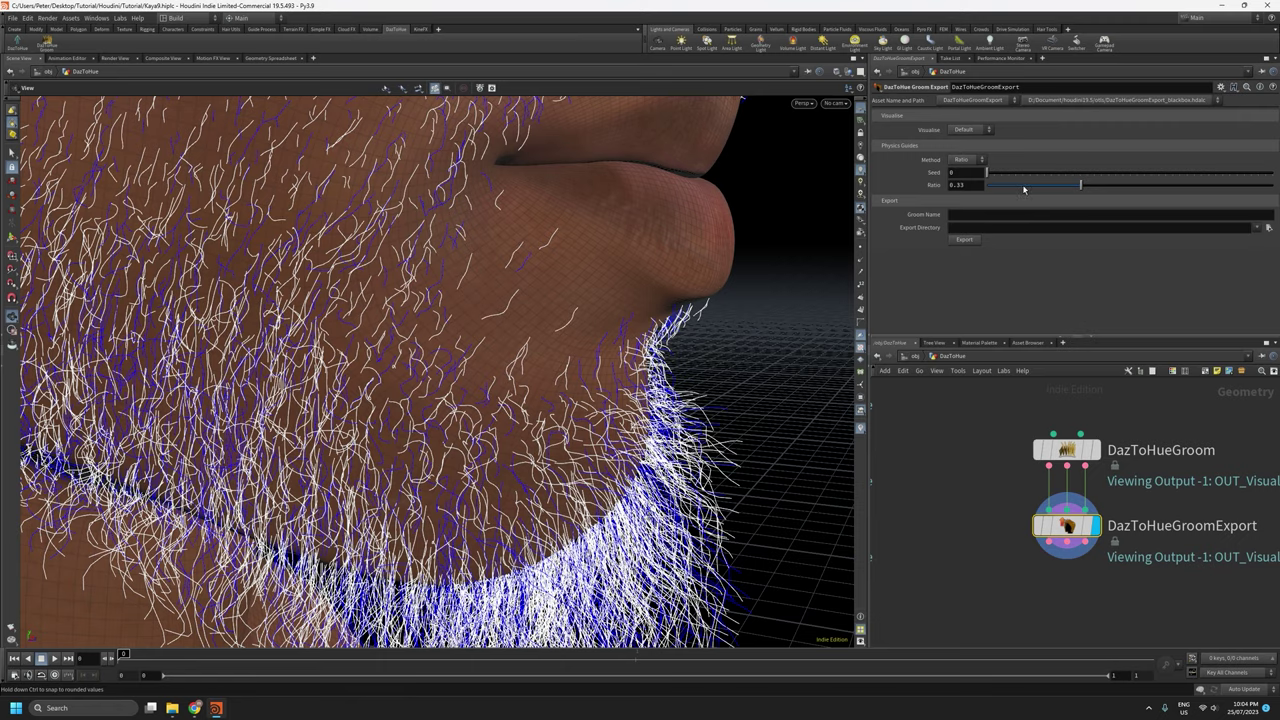
drag(1023, 188, 1071, 186)
scroll(509, 323, down, 5)
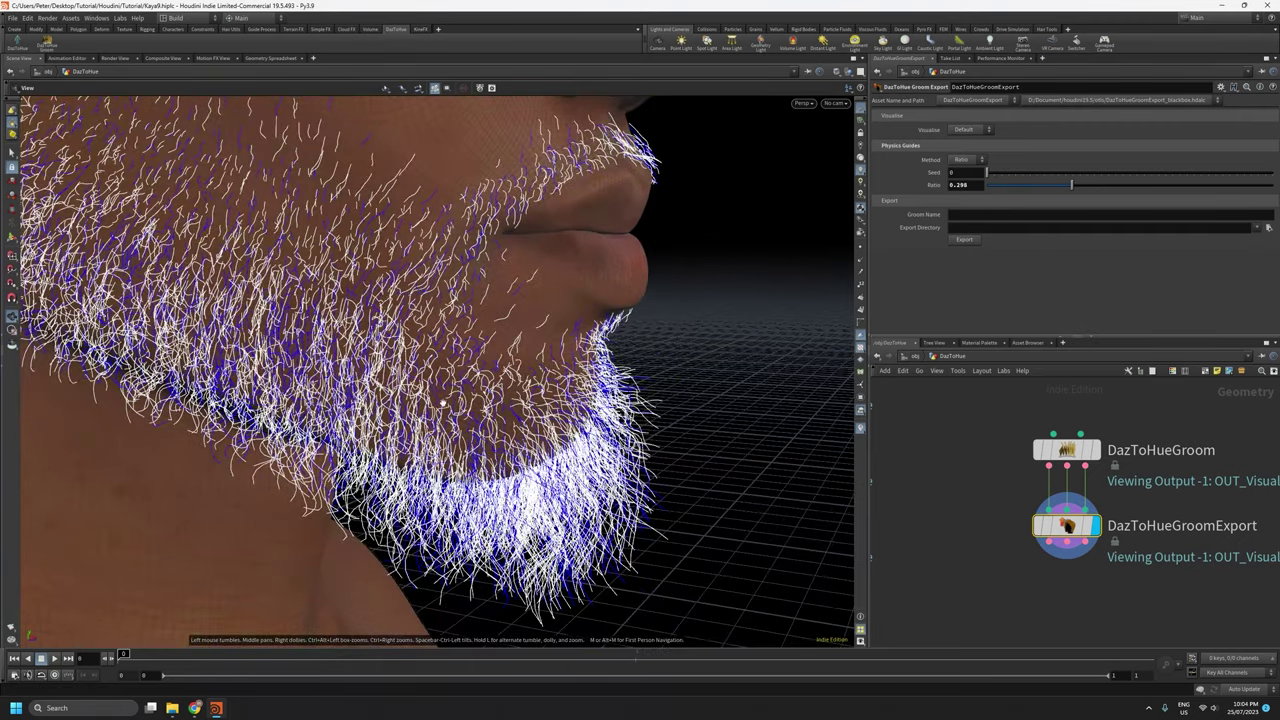
drag(442, 357, 280, 329)
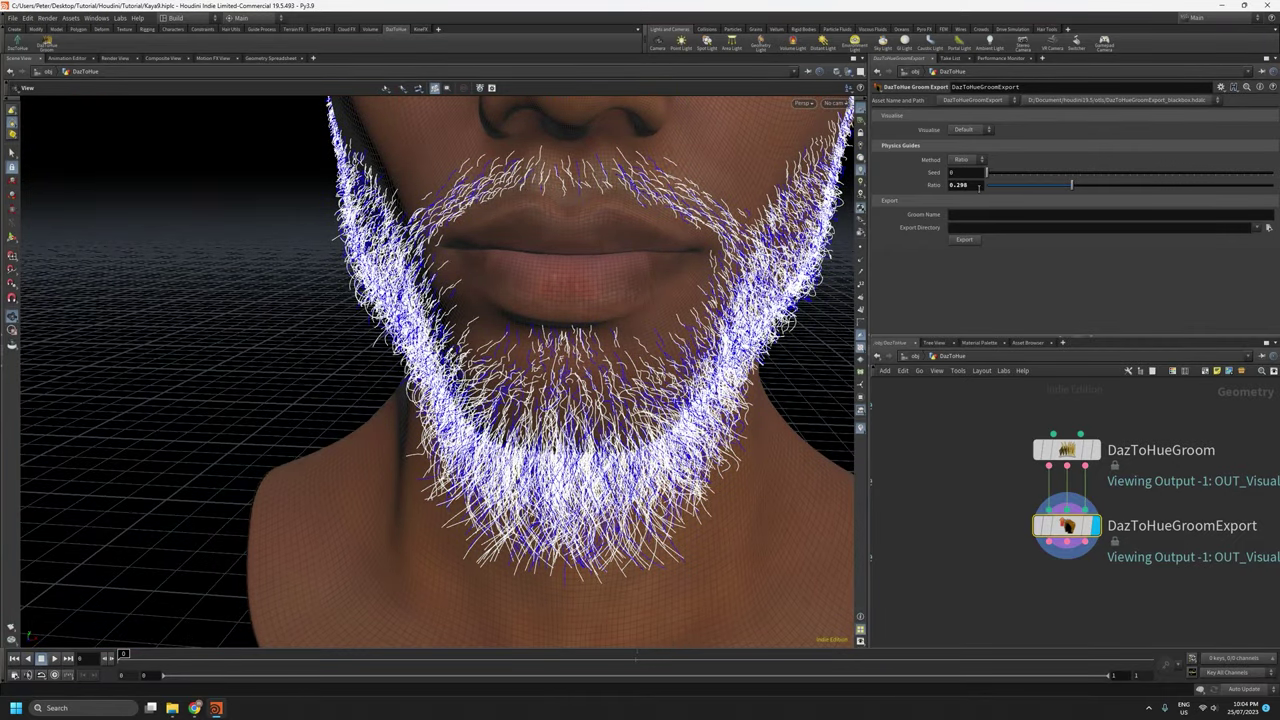
drag(843, 245, 681, 295)
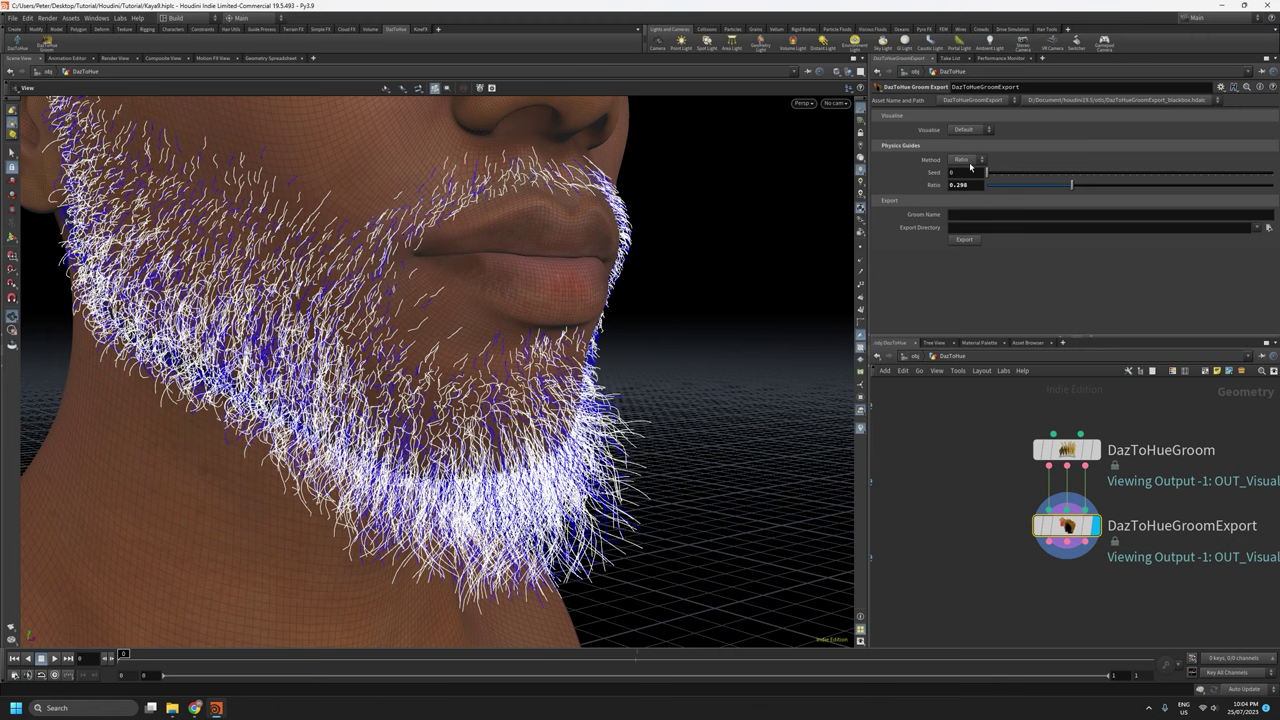
Try the Count method for the physics guides with a count of 1891.
click(966, 160)
click(964, 177)
drag(1002, 189, 1041, 193)
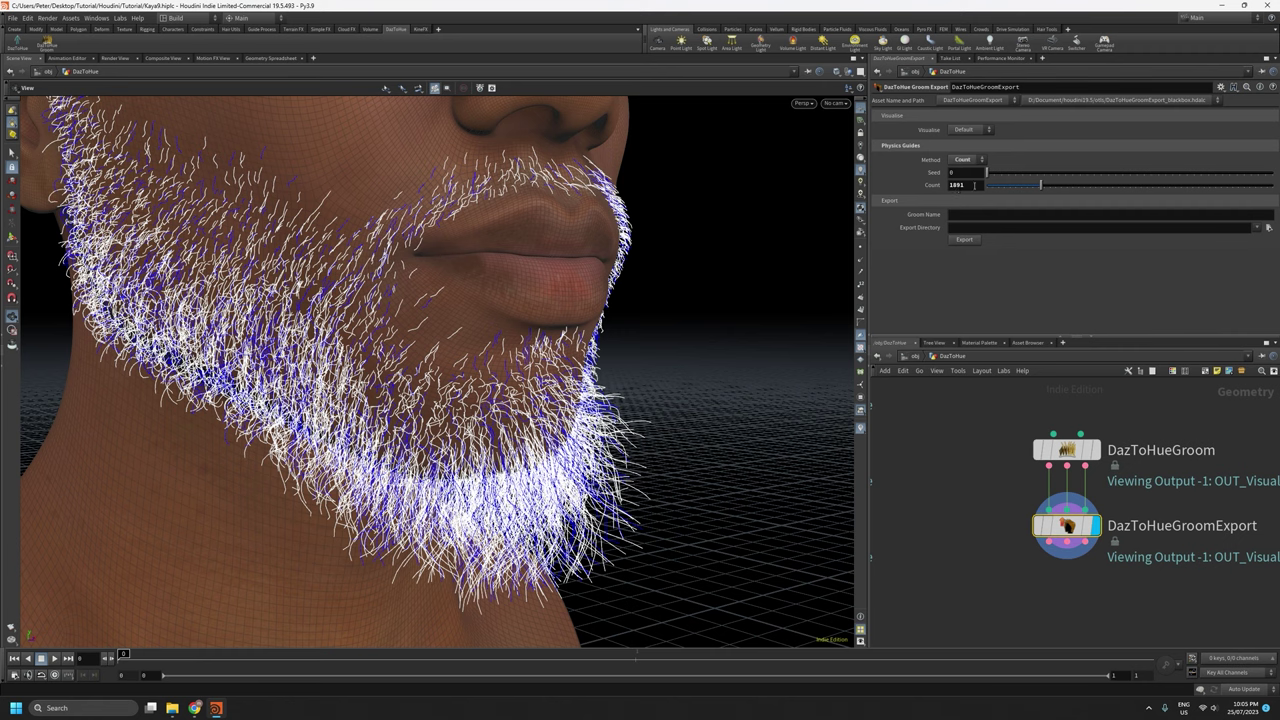
Switch the physics guides method back to Ratio and set the ratio to 0.33.
click(966, 160)
click(962, 167)
drag(1001, 189, 996, 188)
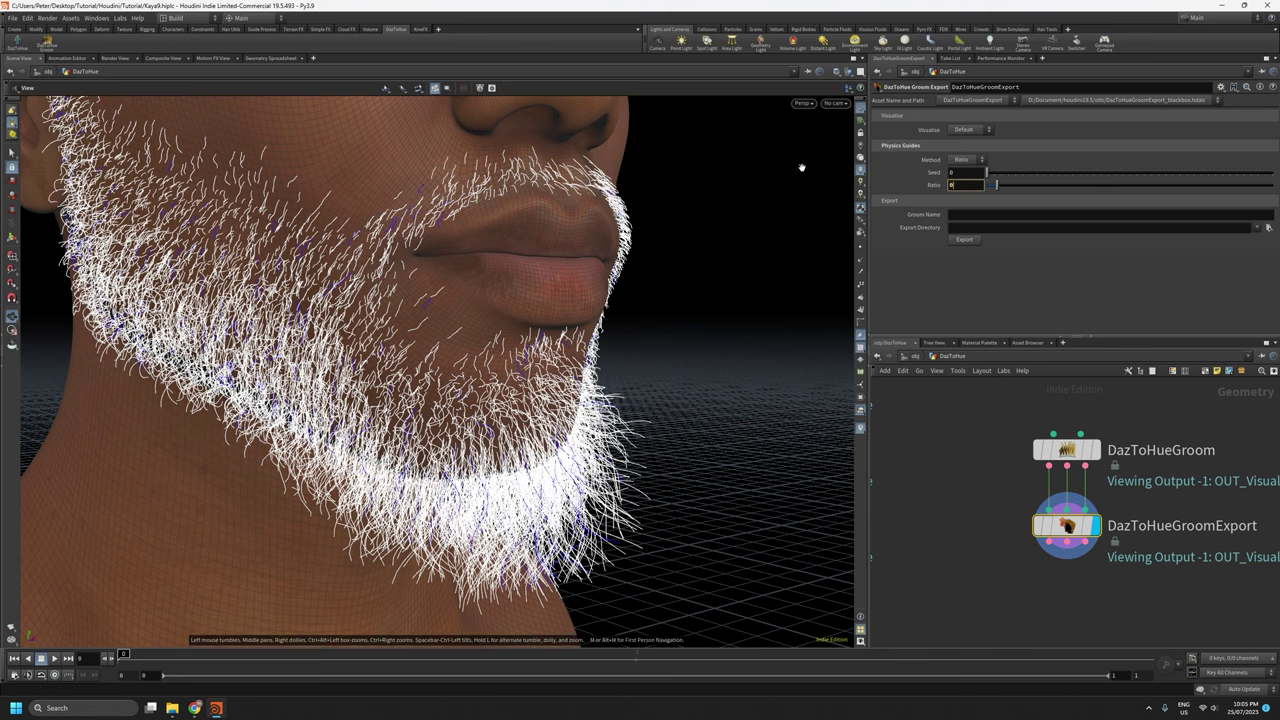
text(0.33)
key(Return)
drag(530, 292, 430, 298)
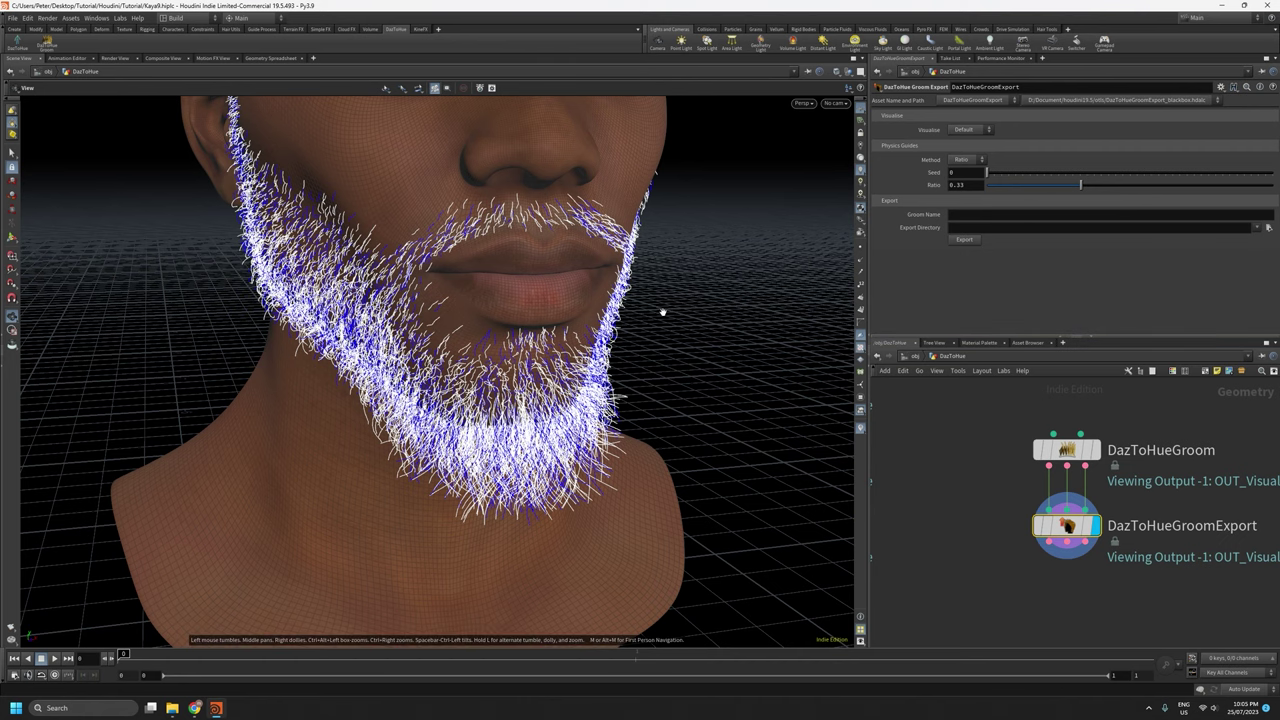
drag(663, 309, 686, 316)
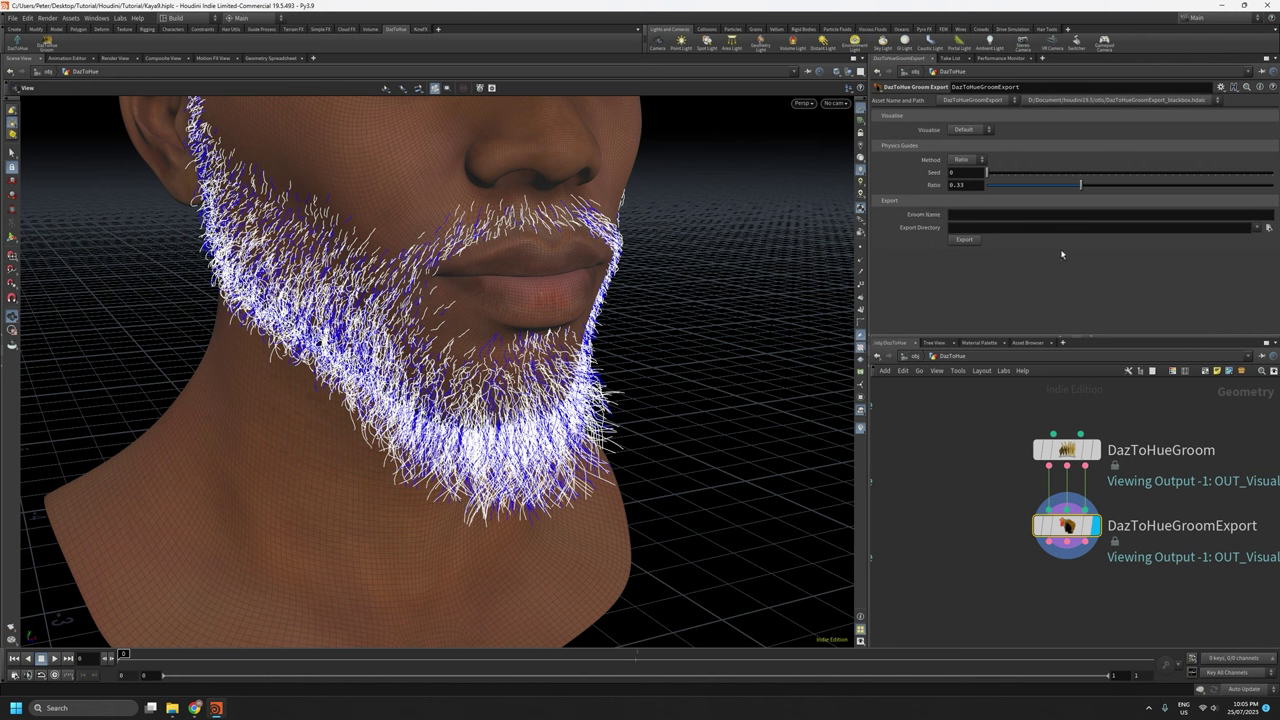
Name the groom KayaBeard and set its export directory to the Tutorial/Exports/Kaya9 folder on the desktop.
click(986, 216)
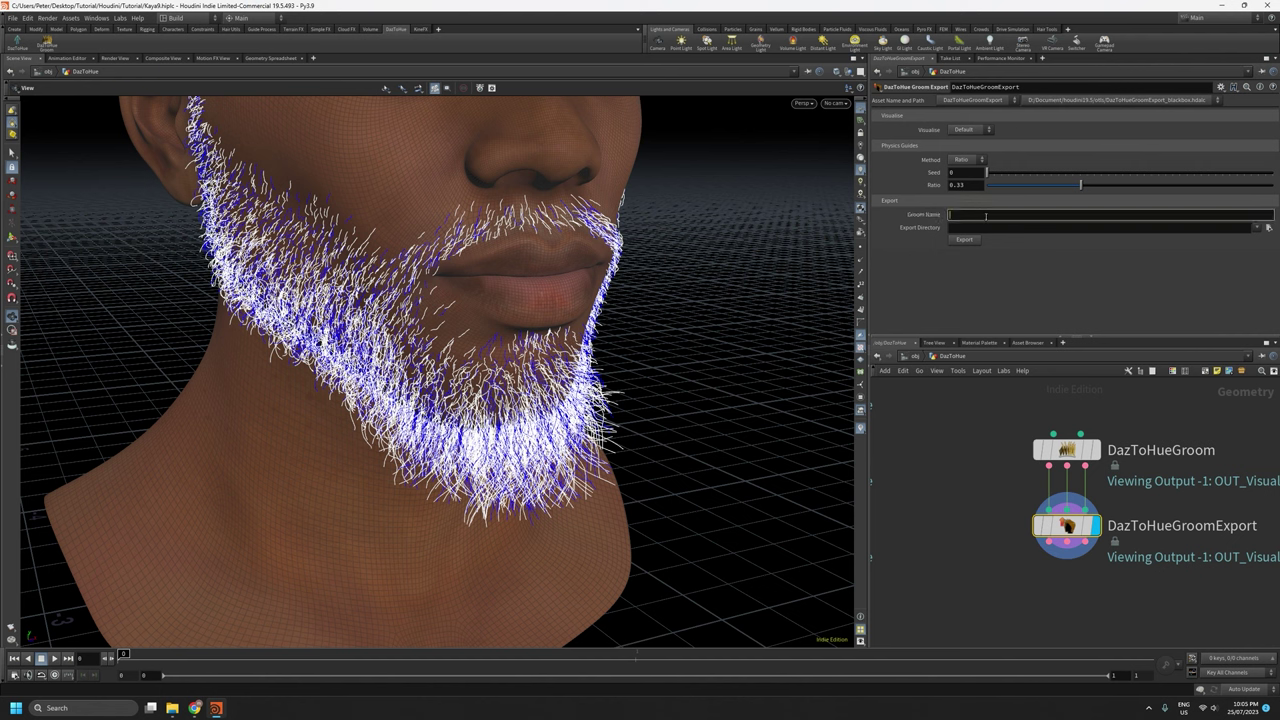
key(Tab)
click(1268, 227)
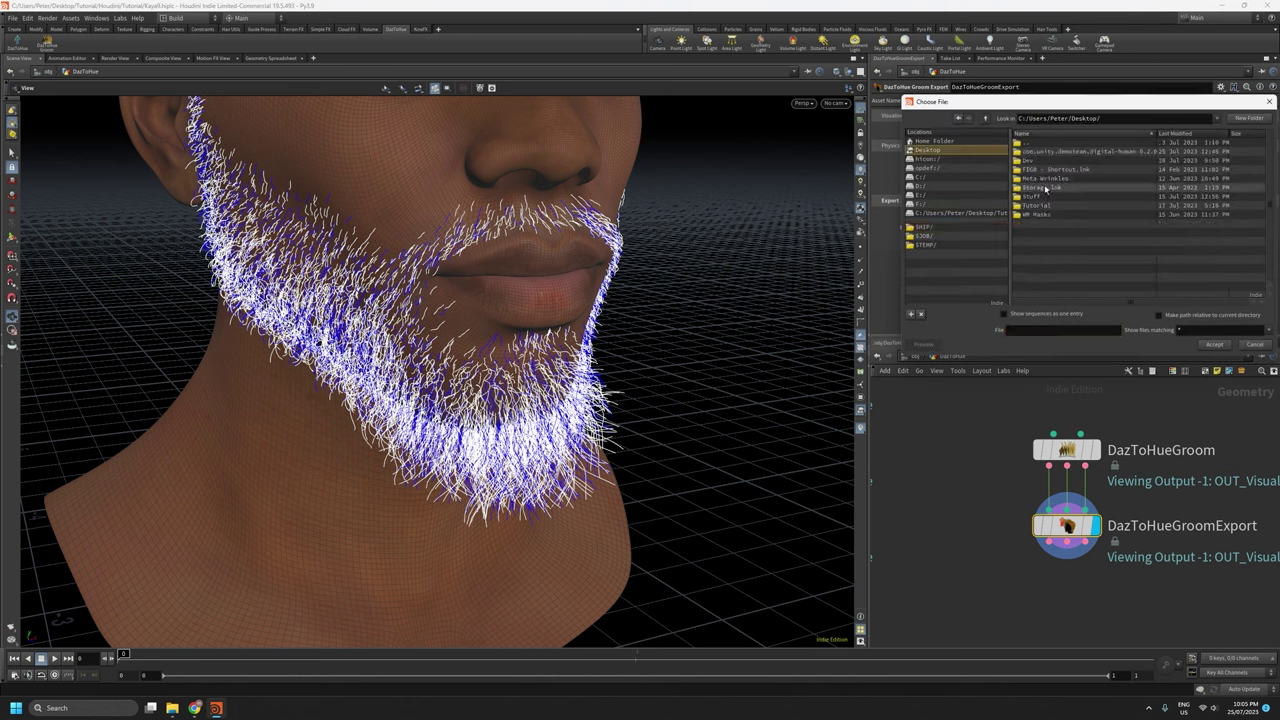
double_click(1042, 205)
double_click(1040, 160)
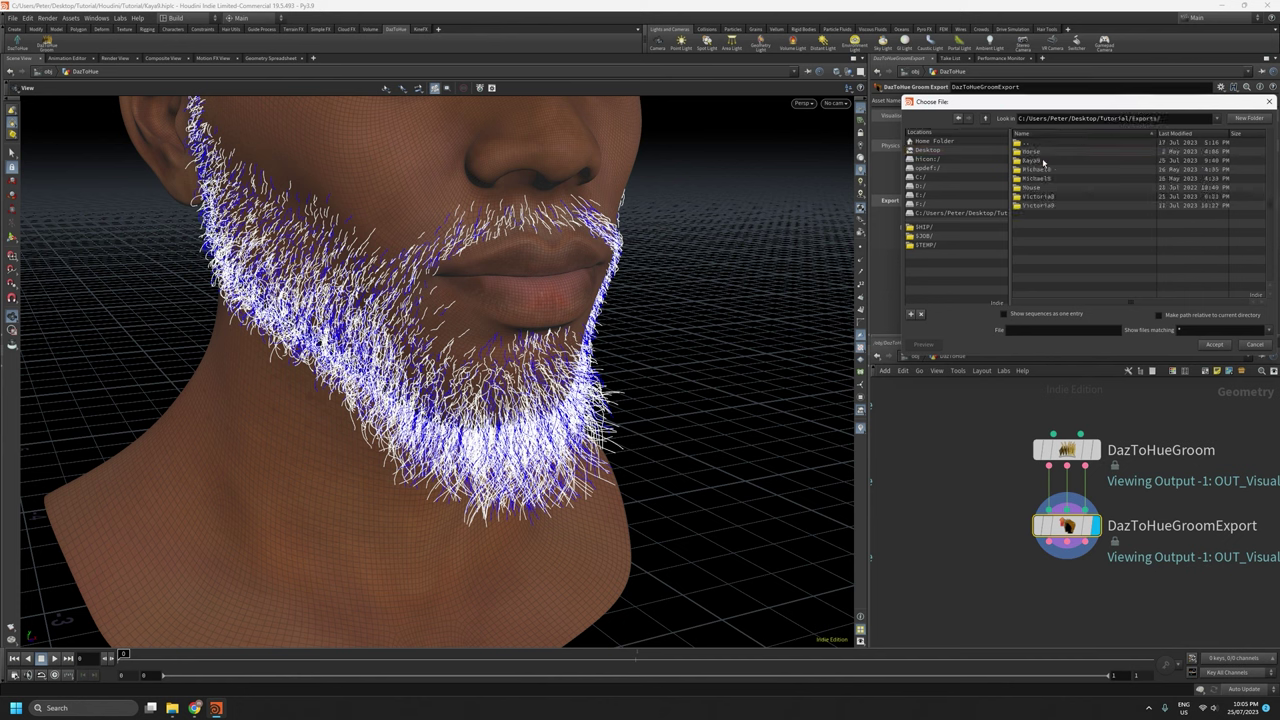
double_click(1043, 162)
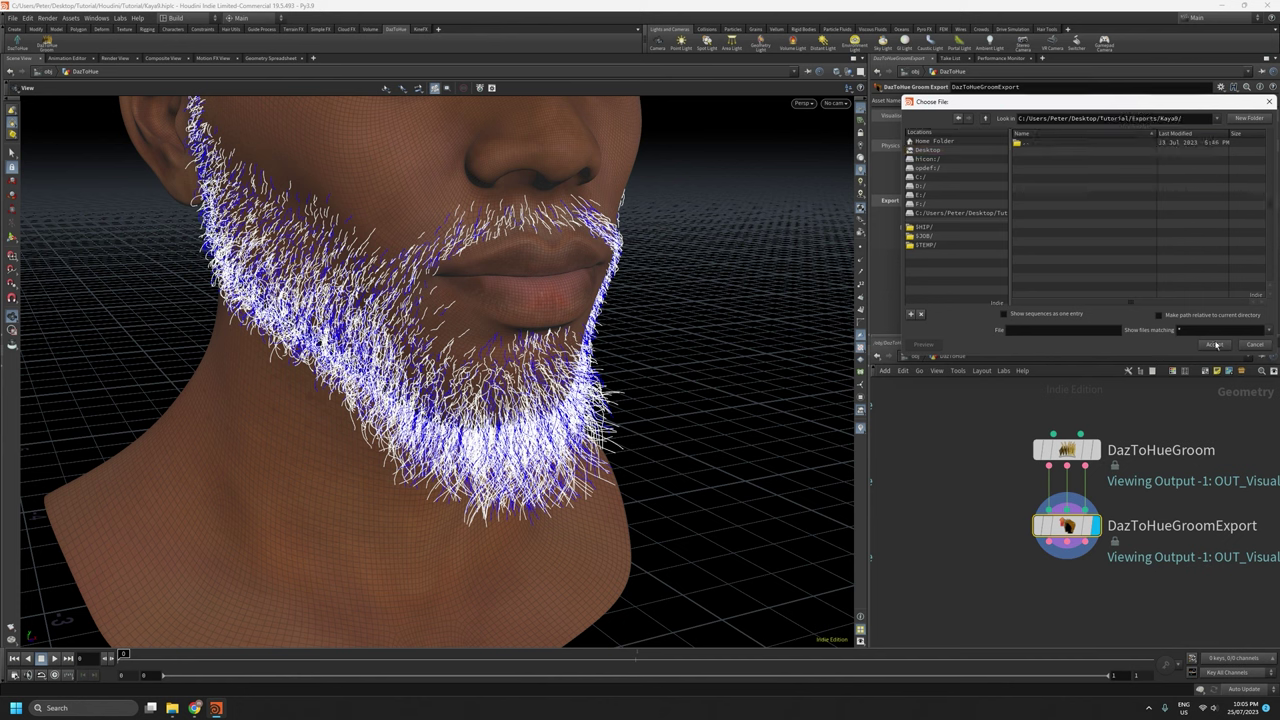
click(1213, 344)
Export the KayaBeard groom and close the Houdini console.
click(964, 239)
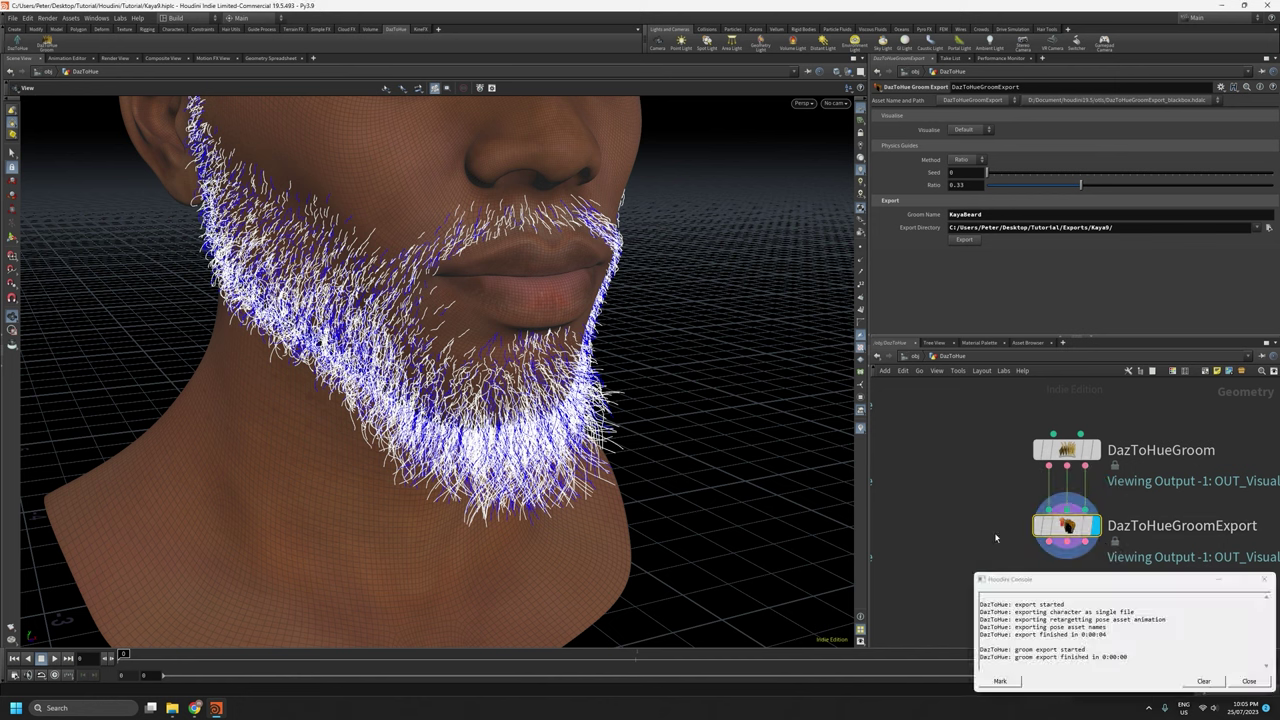
drag(1135, 662, 1075, 657)
click(1142, 650)
click(1264, 580)
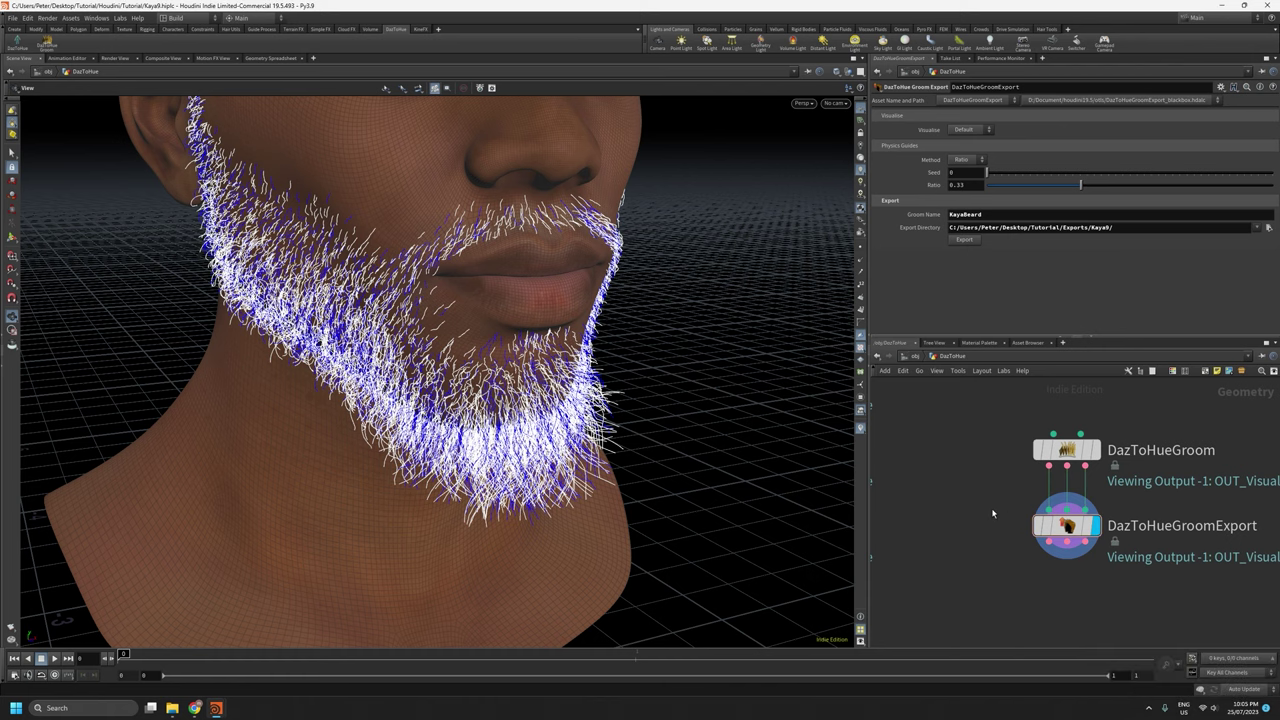
drag(683, 424, 660, 406)
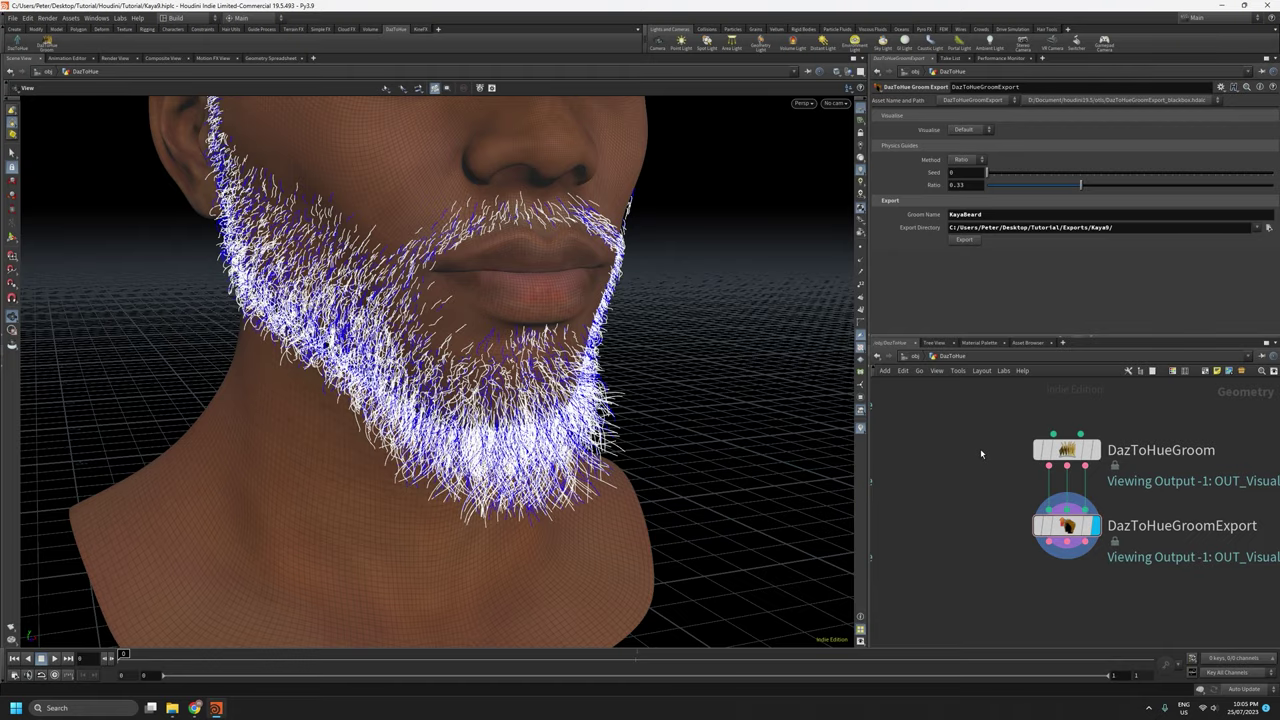
drag(746, 373, 701, 337)
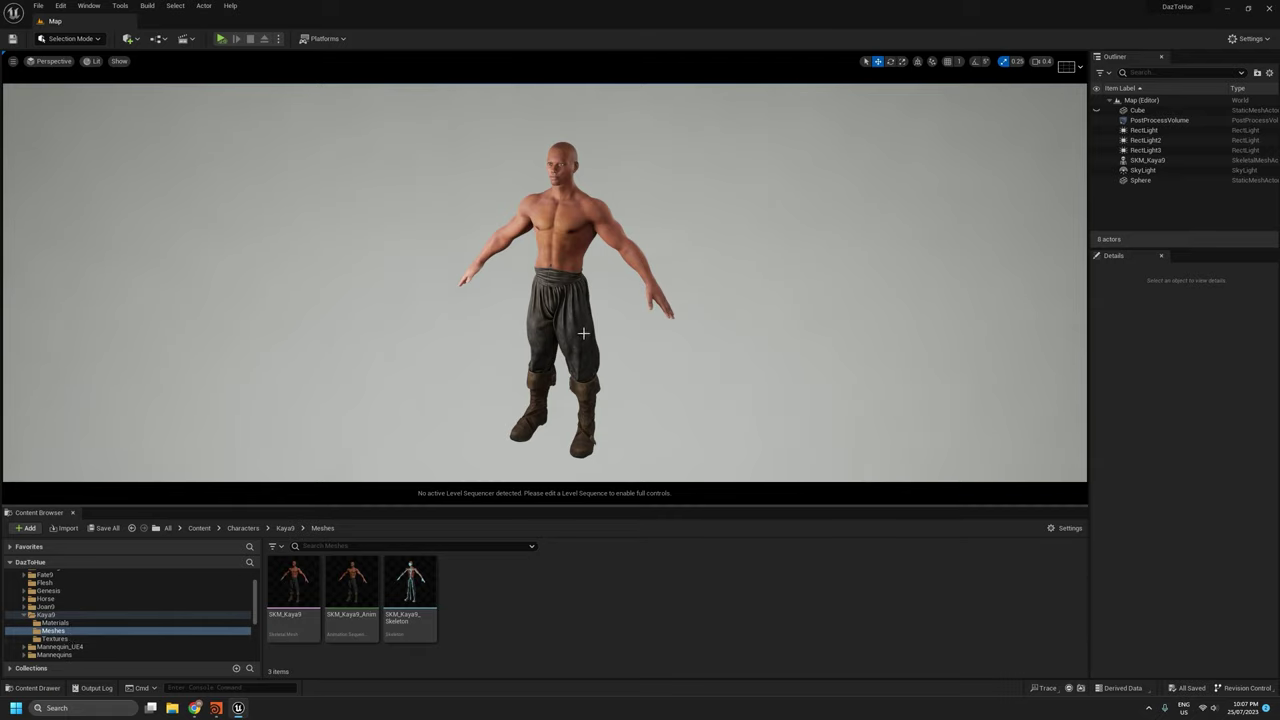
In Unreal Editor, import ABC_KayaBeard.abc into Kaya9's Meshes folder, keeping the default groom import options.
right_drag(678, 342, 648, 322)
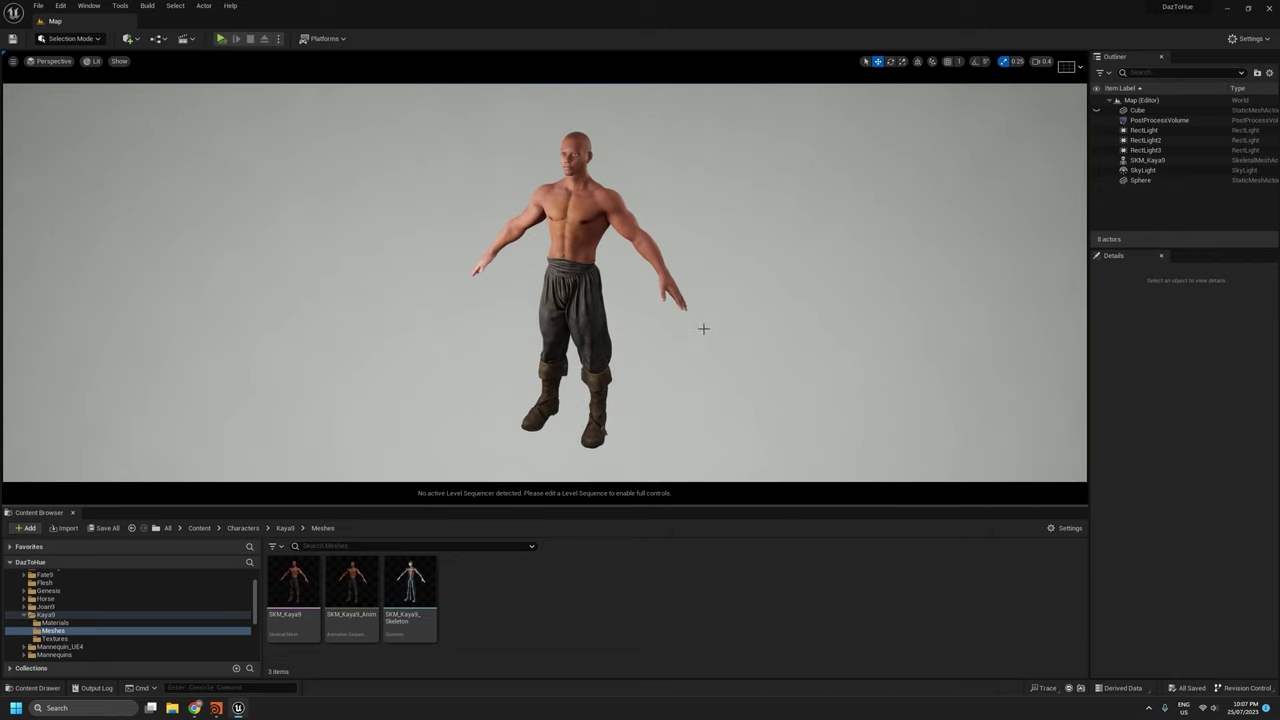
right_drag(648, 322, 640, 322)
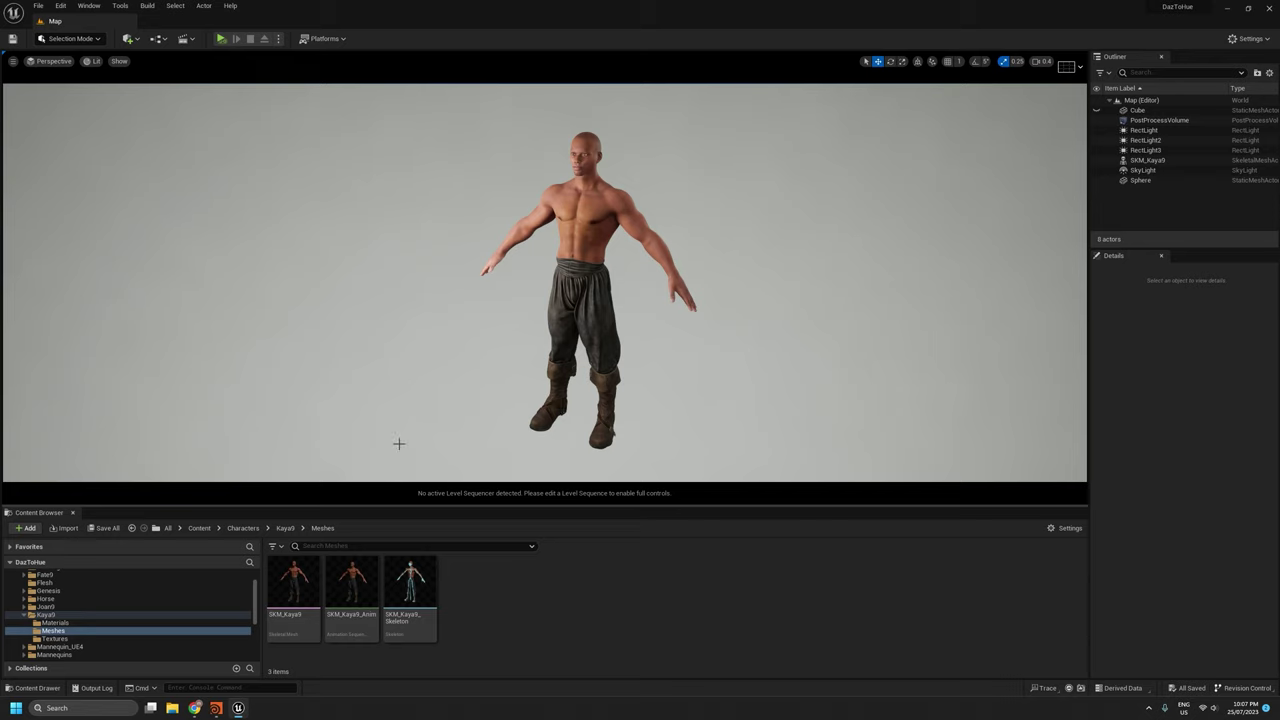
right_click(55, 631)
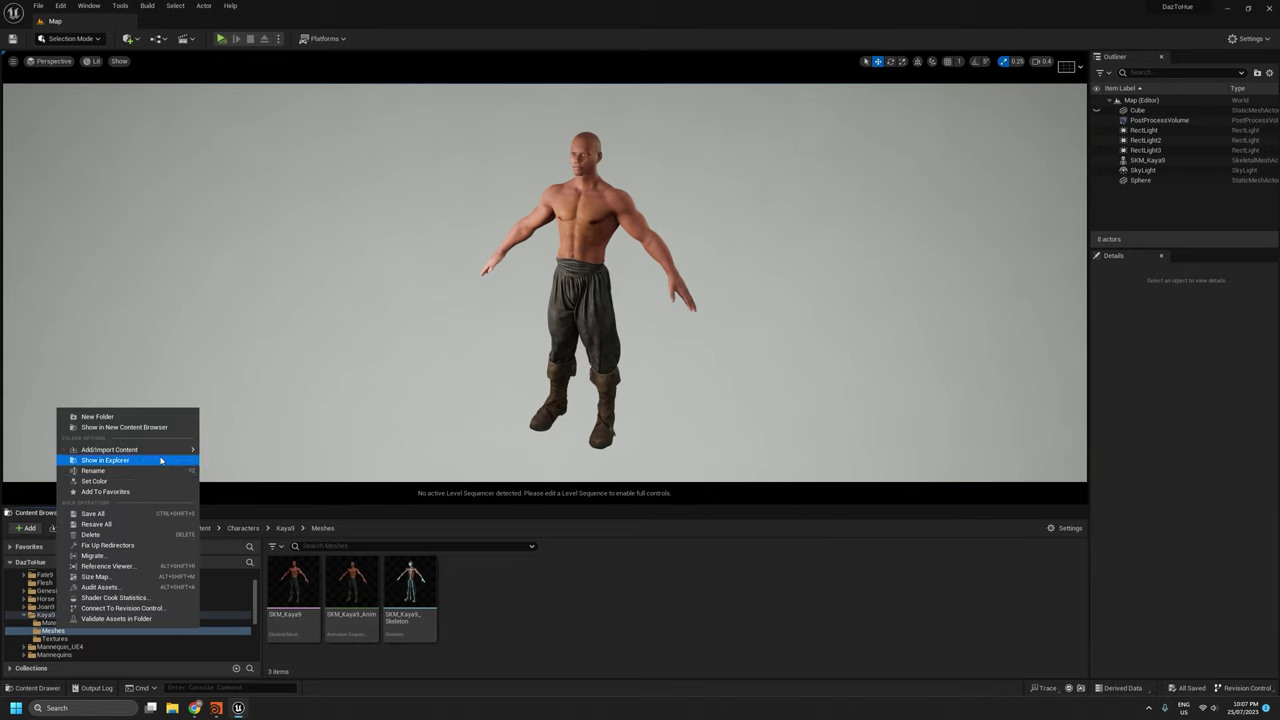
mouse_move(150, 449)
click(302, 336)
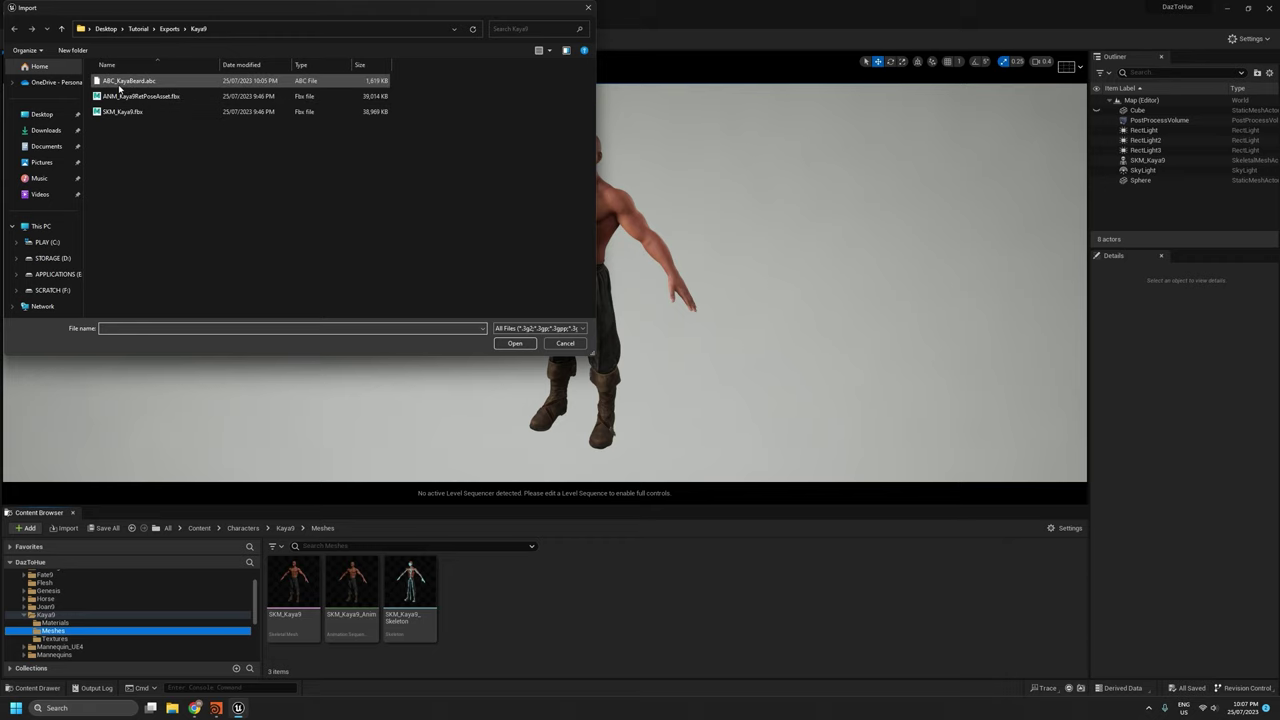
double_click(122, 82)
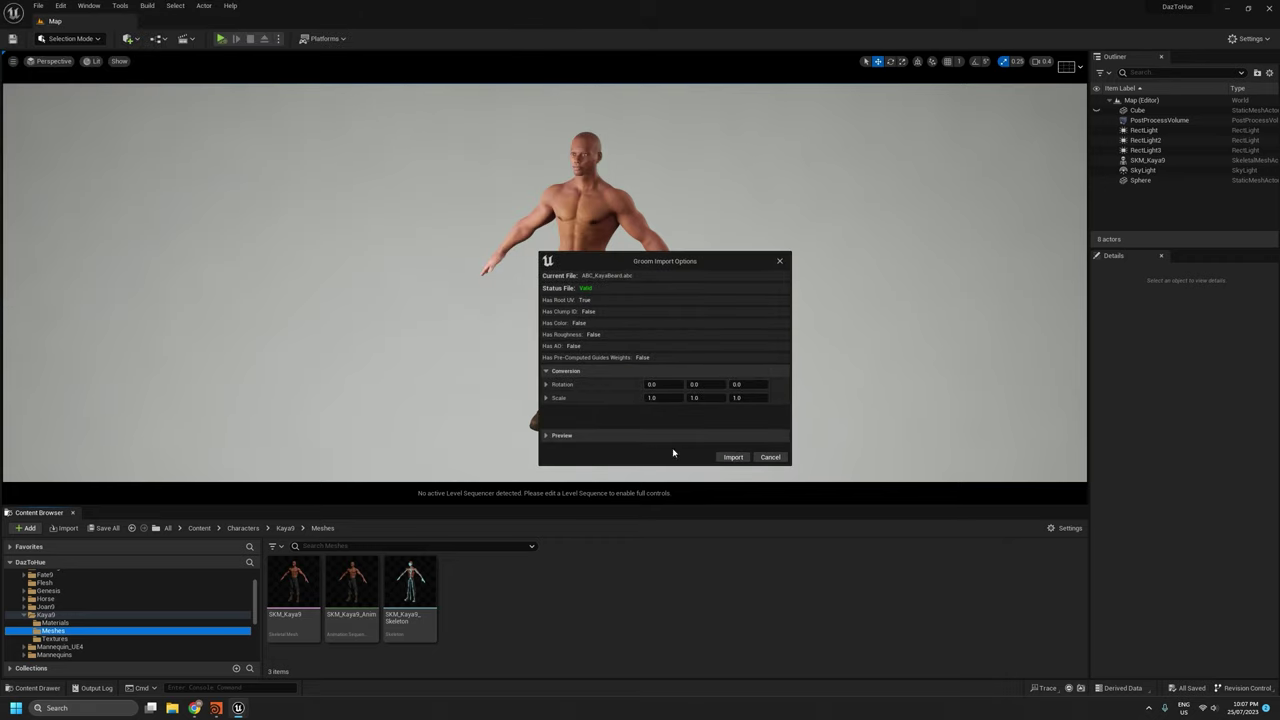
click(734, 458)
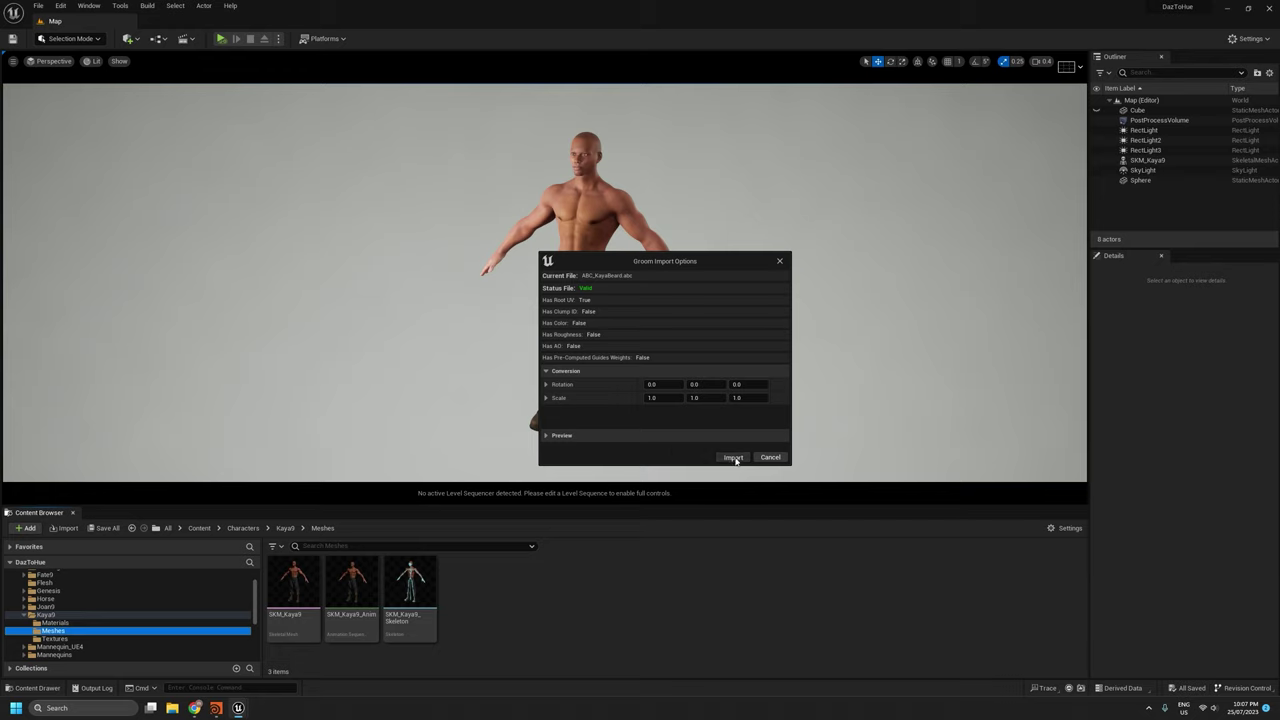
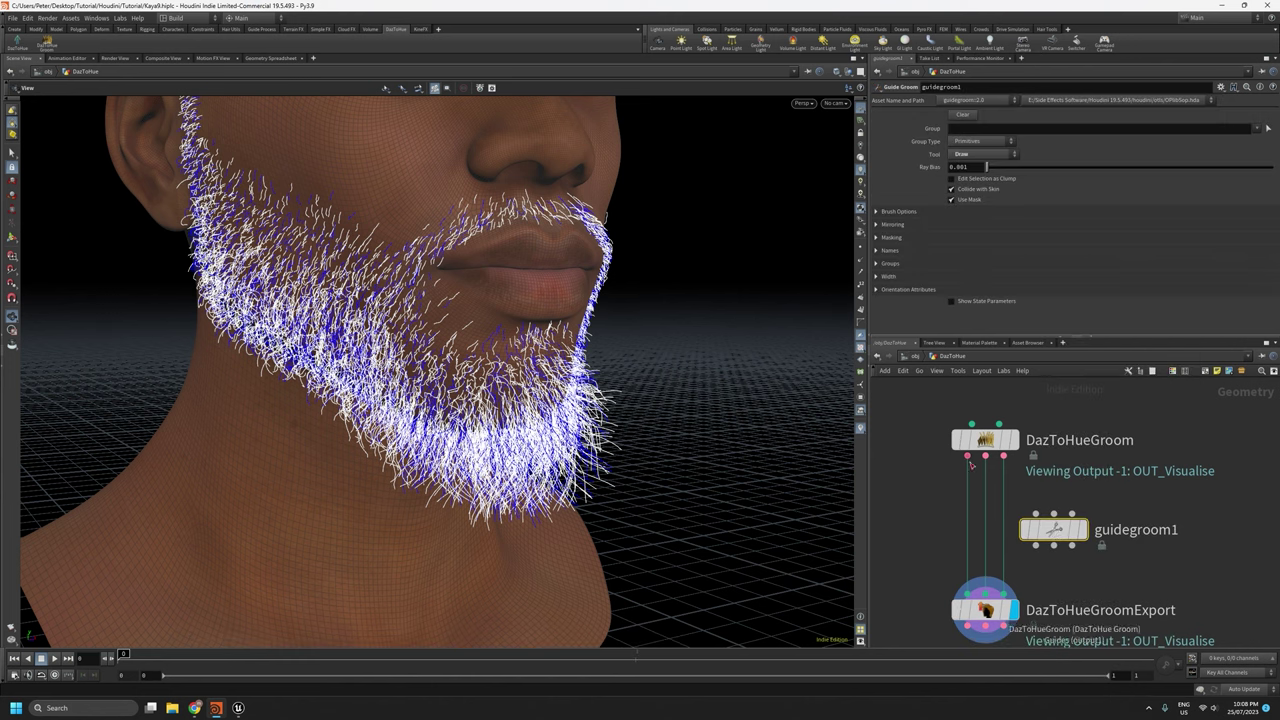
In Houdini, wire the guidegroom1 node between DazToHueGroom and DazToHueGroomExport and position it in line with them.
click(968, 459)
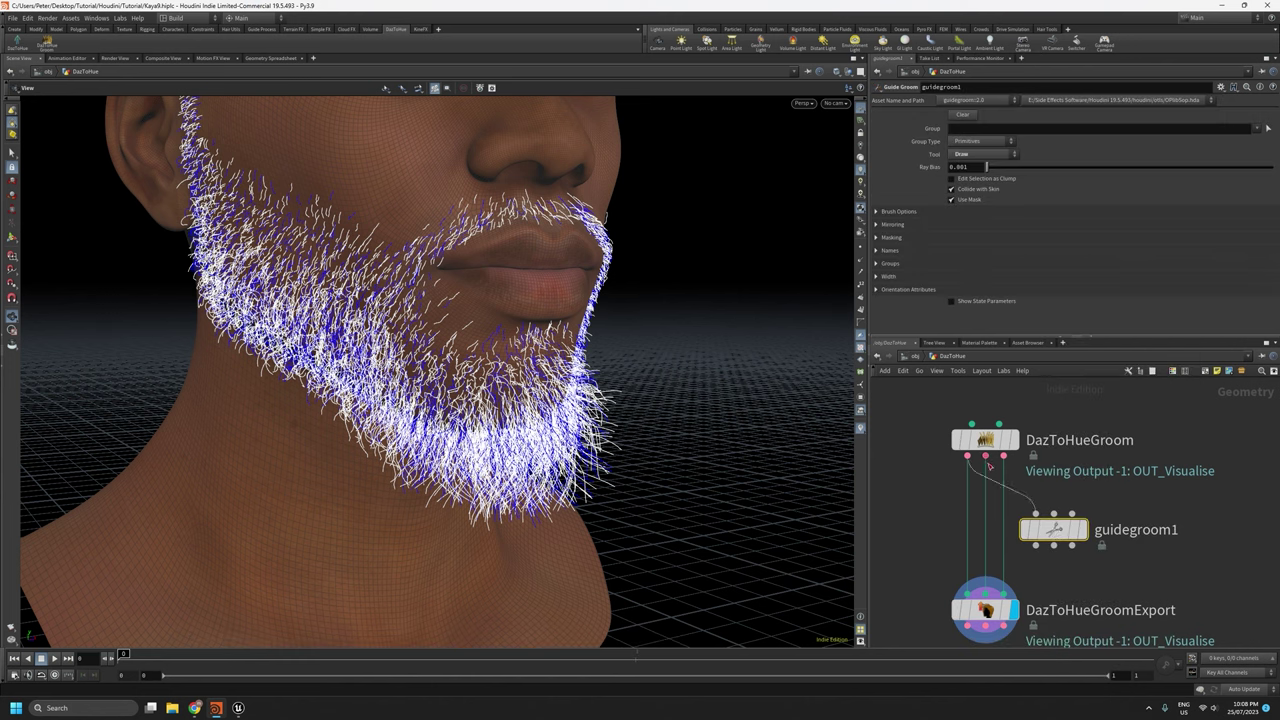
click(1058, 512)
click(968, 593)
click(1054, 546)
click(986, 593)
drag(1047, 539, 979, 533)
middle_drag(925, 505, 981, 494)
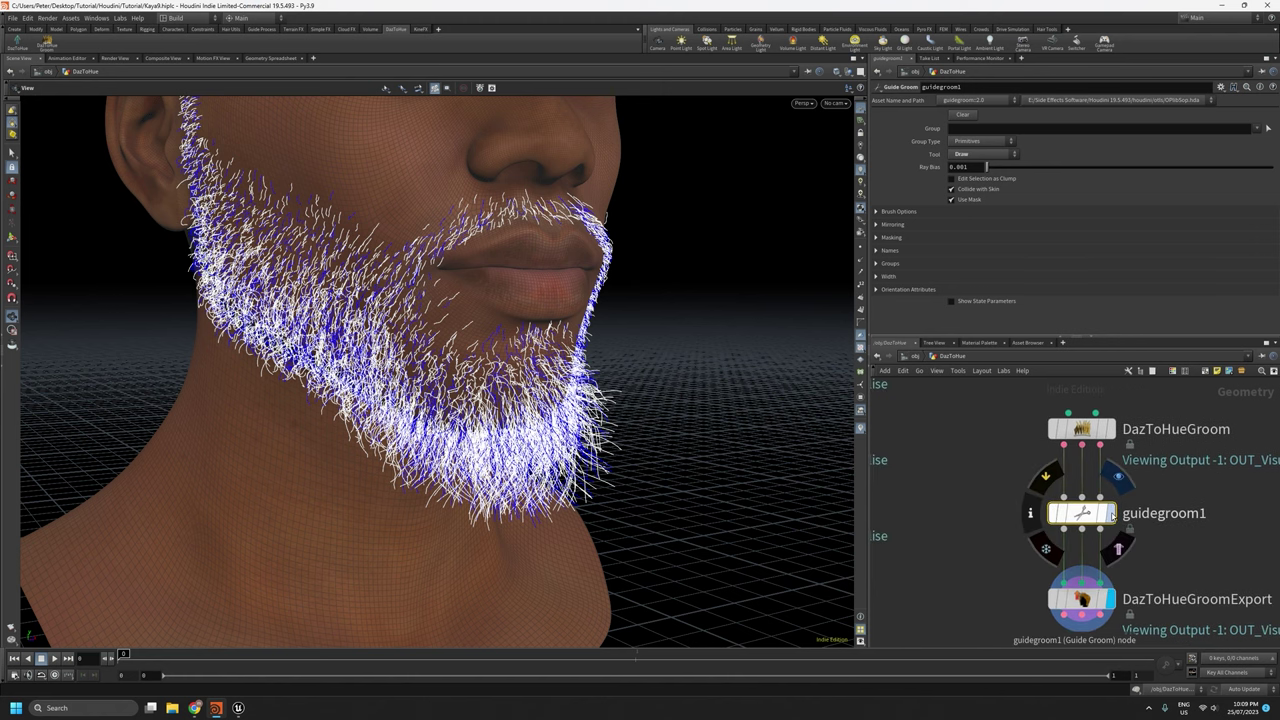
Display guidegroom1's output in the viewport and view the beard curves from different angles.
click(1111, 514)
drag(562, 290, 540, 350)
mouse_move(1084, 513)
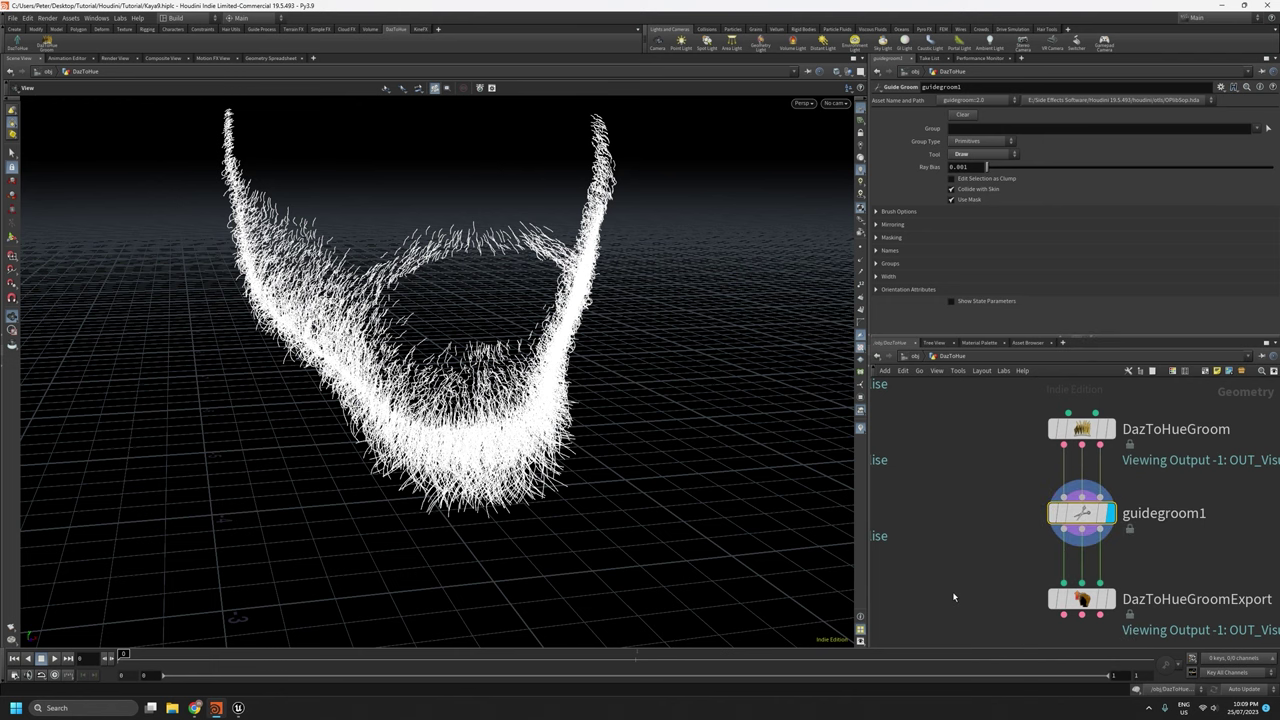
drag(472, 309, 516, 304)
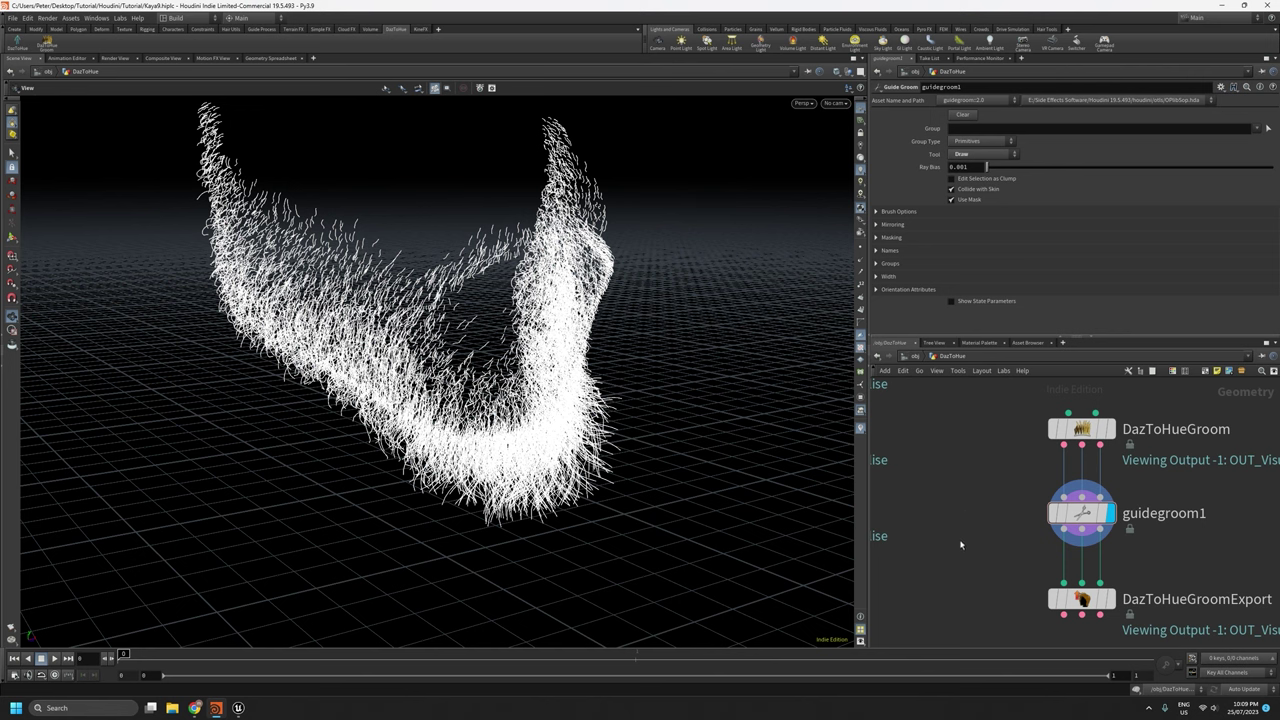
Add a Merge node and connect DazToHueGroom's second output and guidegroom1's first output to it.
scroll(980, 564, up, 3)
key(Tab)
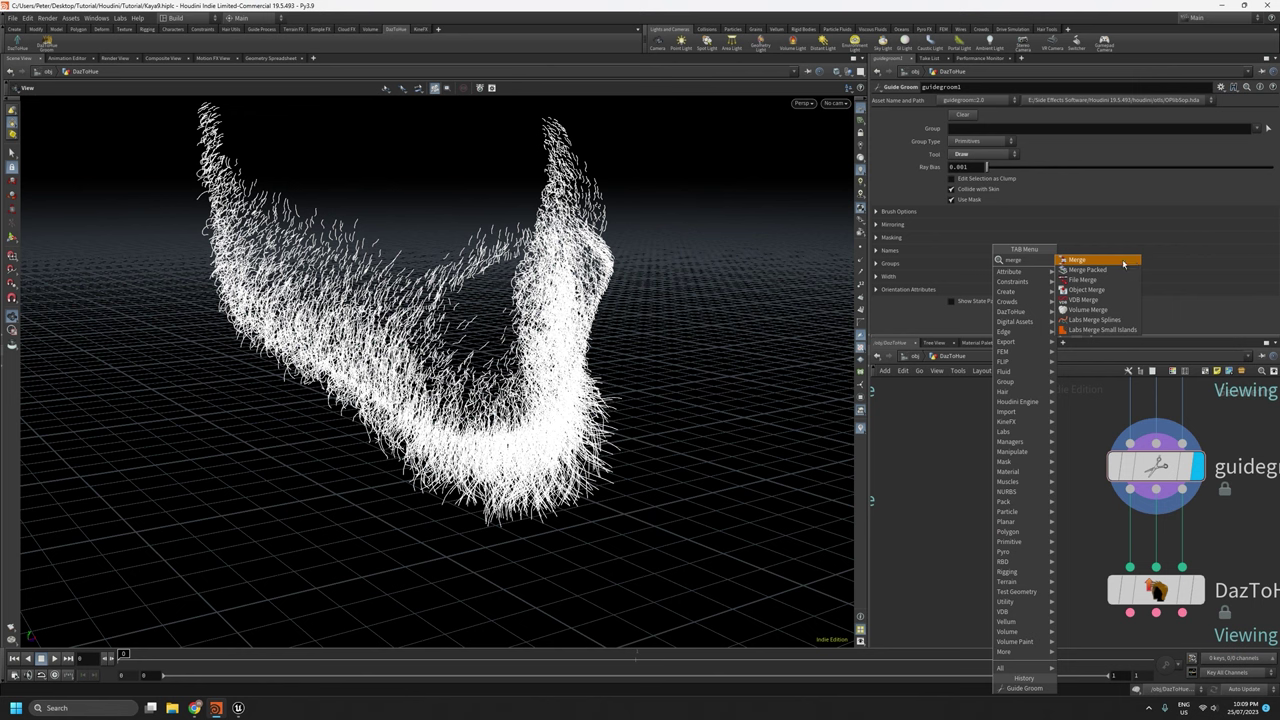
click(1088, 272)
click(998, 584)
scroll(1020, 520, down, 2)
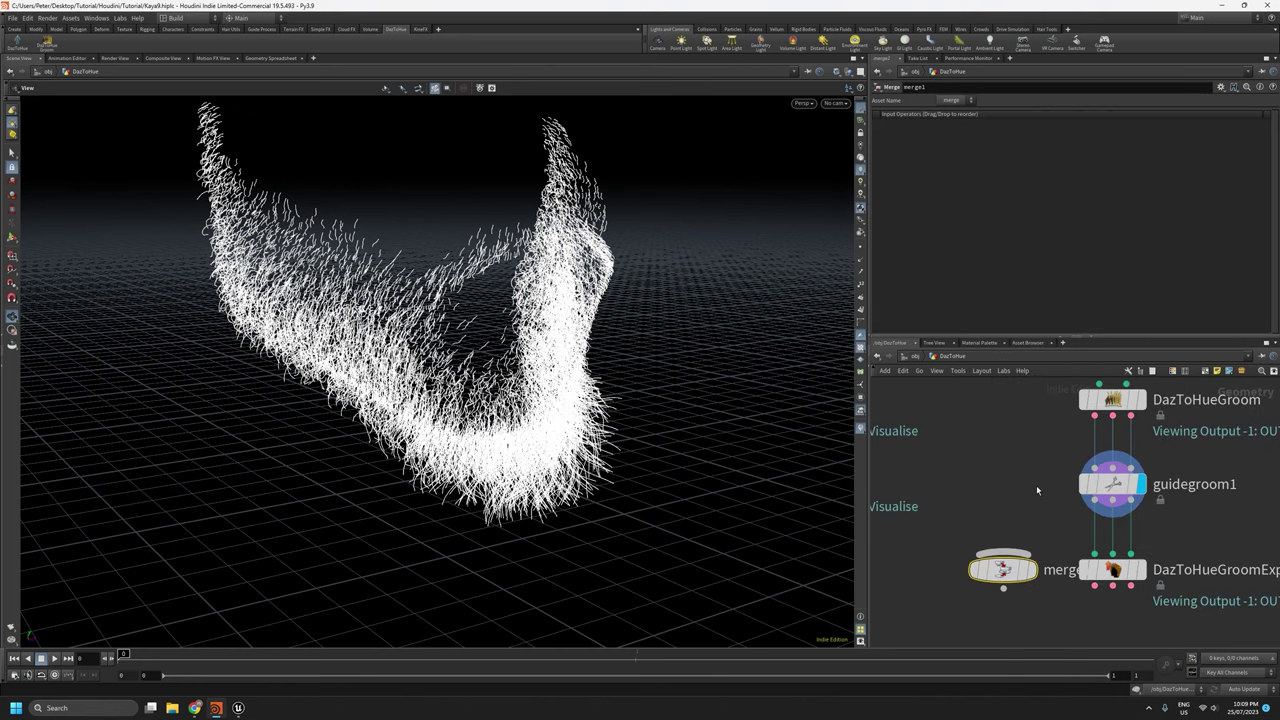
click(1113, 417)
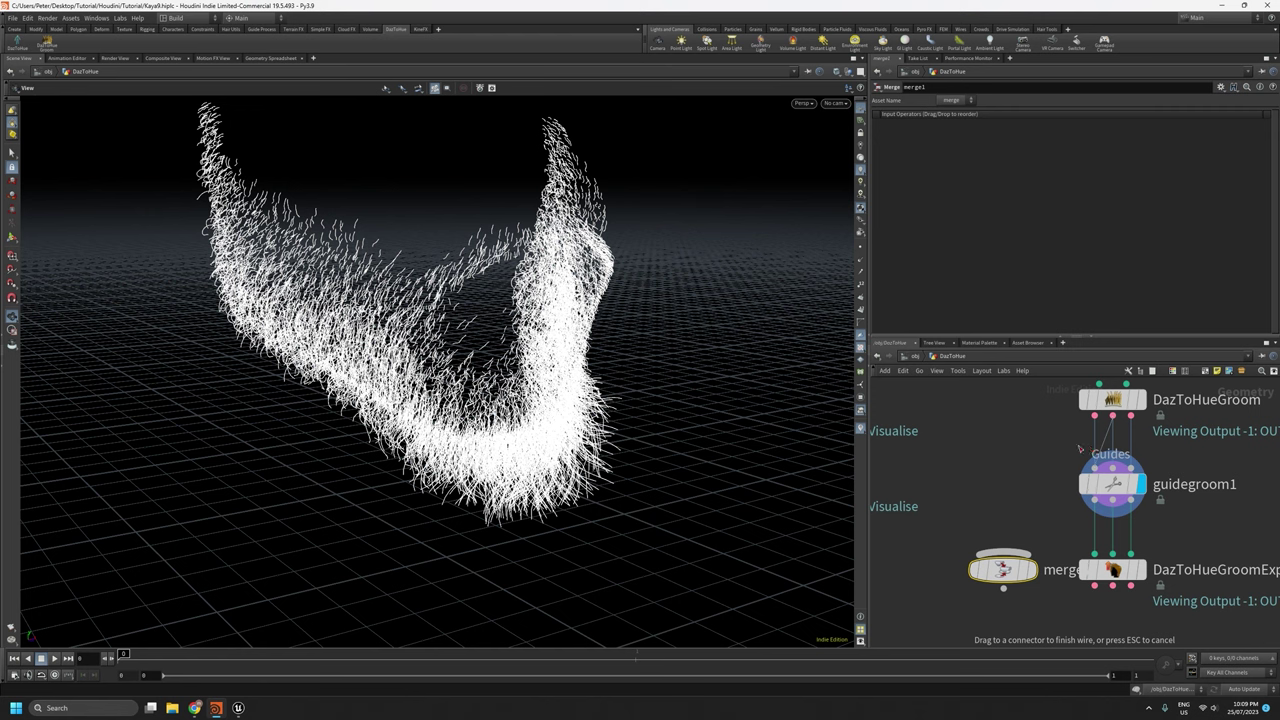
click(1003, 545)
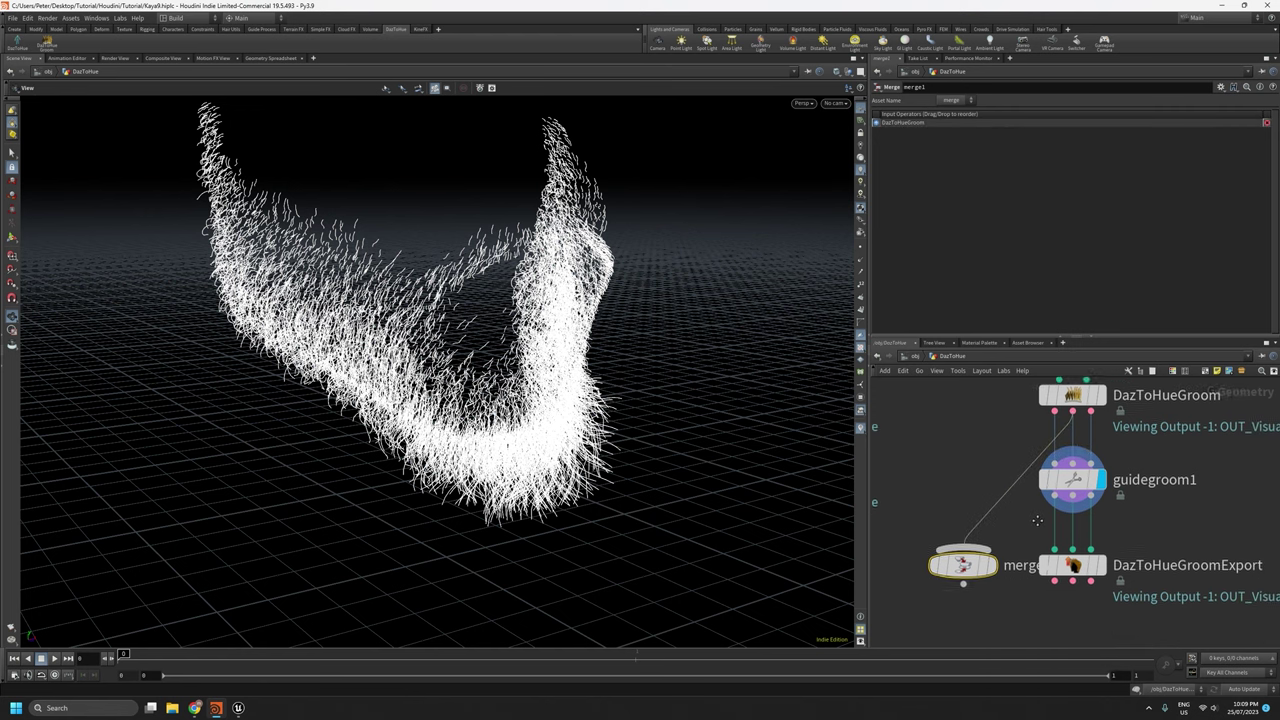
click(1043, 493)
click(976, 552)
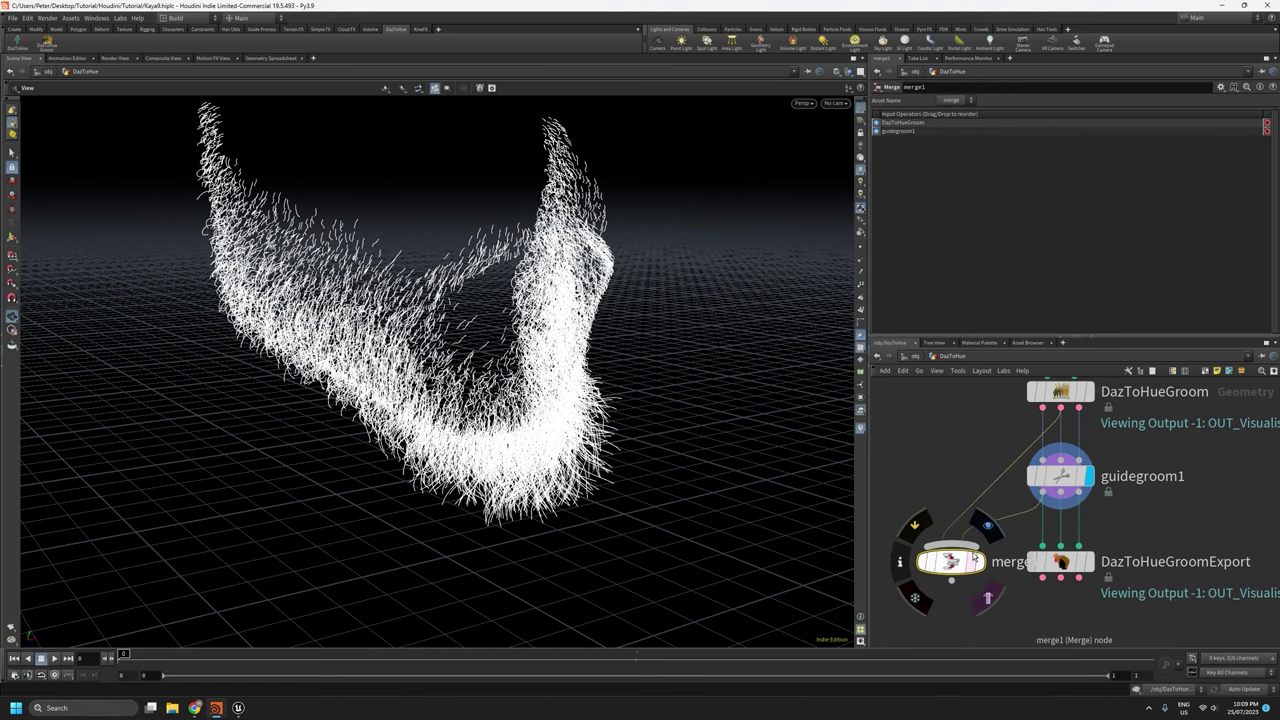
Display the merge1 node's output in the viewport and move the node clear of DazToHueGroomExport.
click(987, 525)
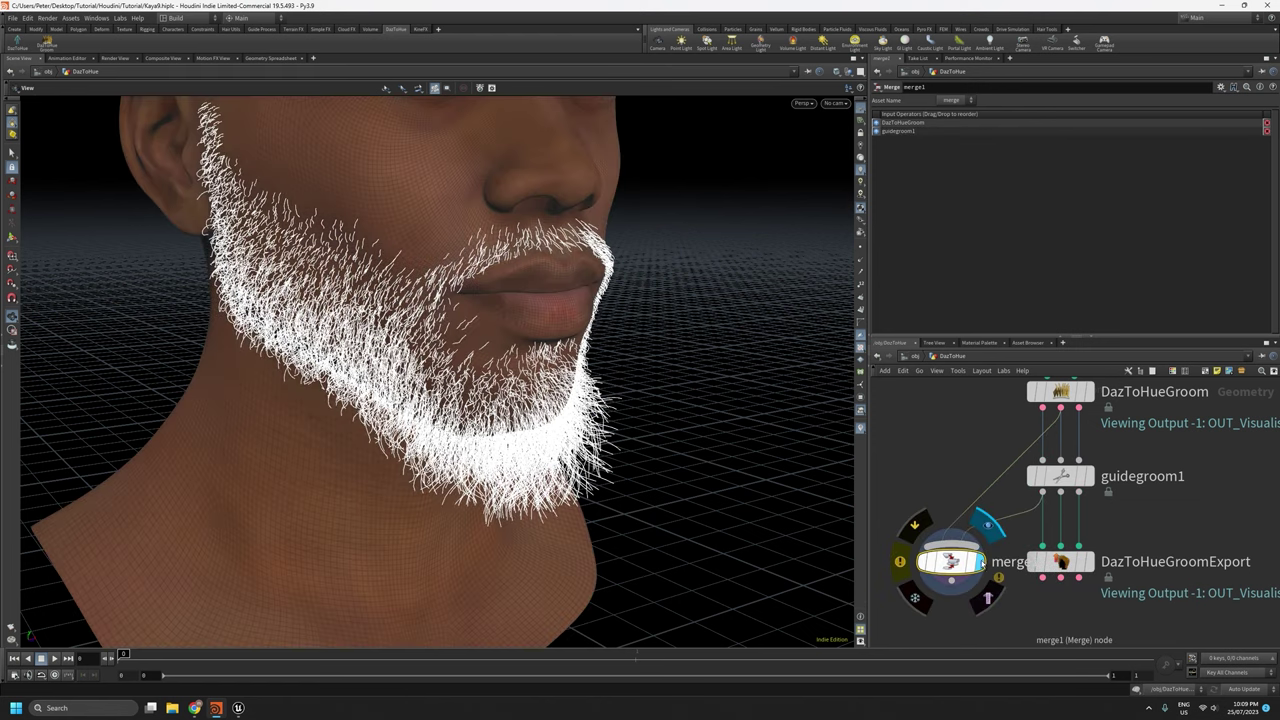
scroll(517, 443, down, 3)
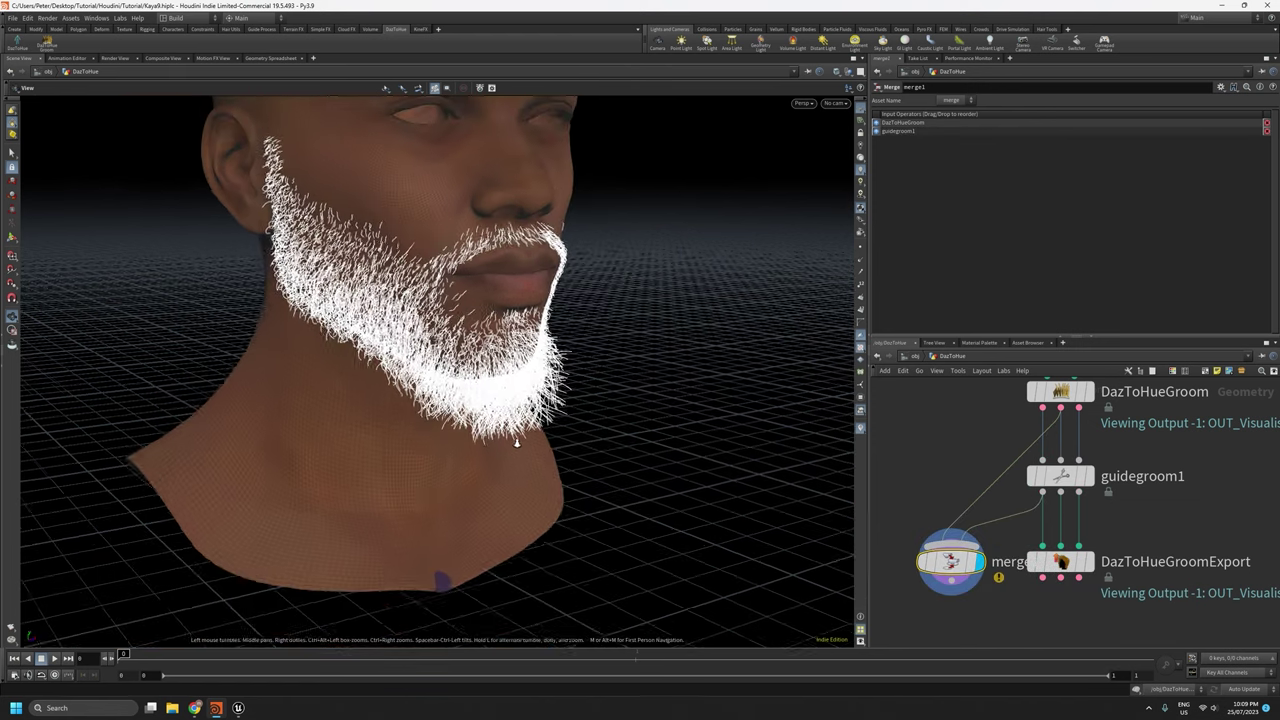
scroll(517, 443, down, 1)
middle_drag(517, 443, 517, 550)
middle_drag(923, 481, 969, 470)
drag(996, 550, 969, 550)
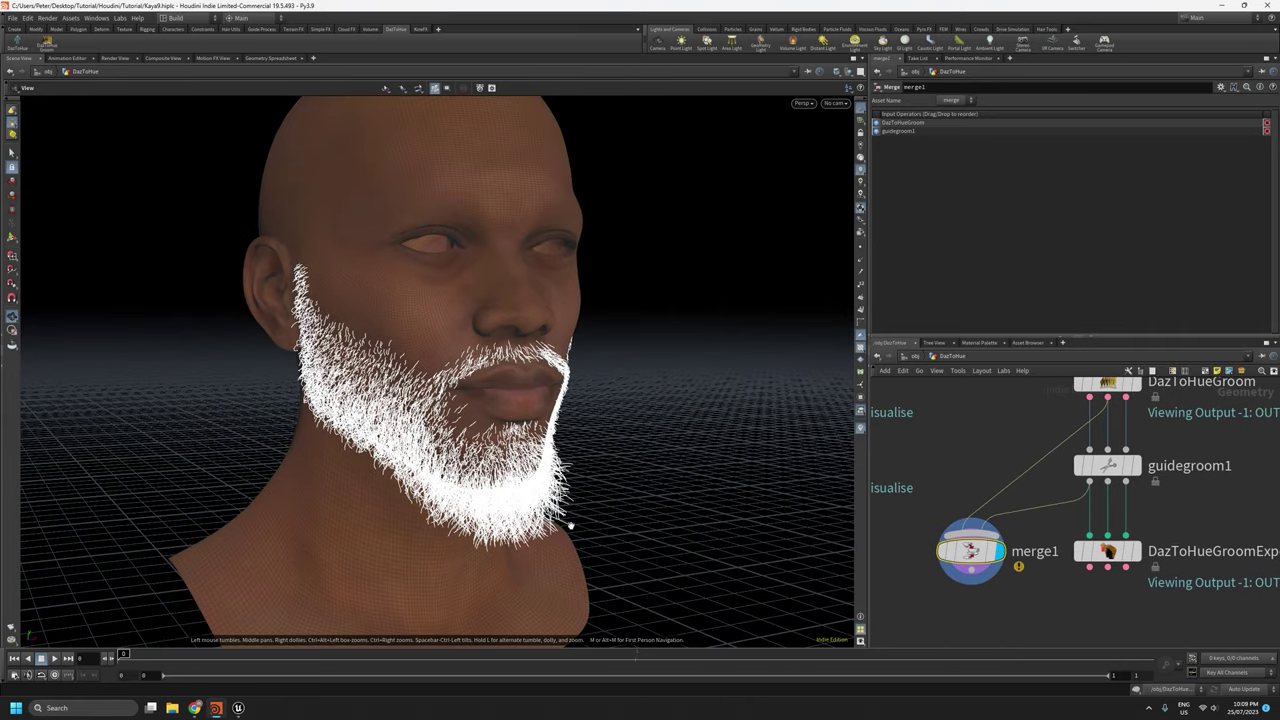
Select the guidegroom1 node and enlarge its parameter area, keeping the groom, guidegroom1, merge and export nodes in view.
mouse_move(970, 551)
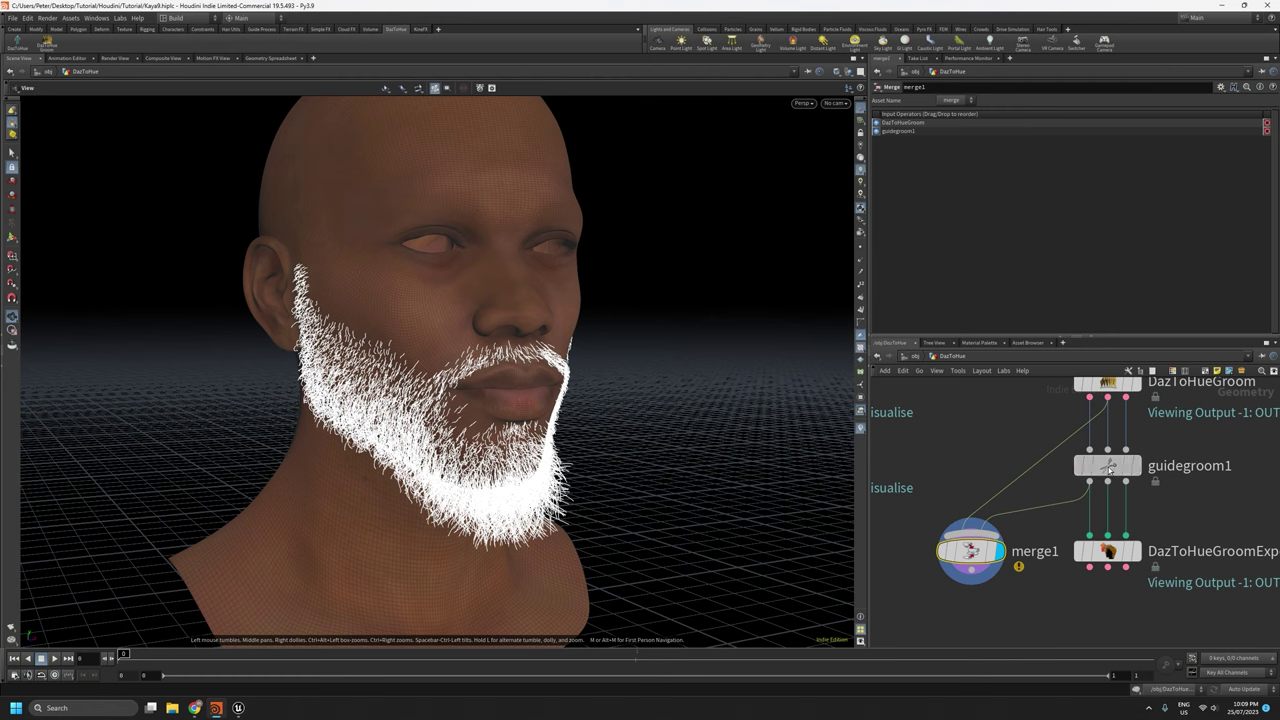
click(1107, 466)
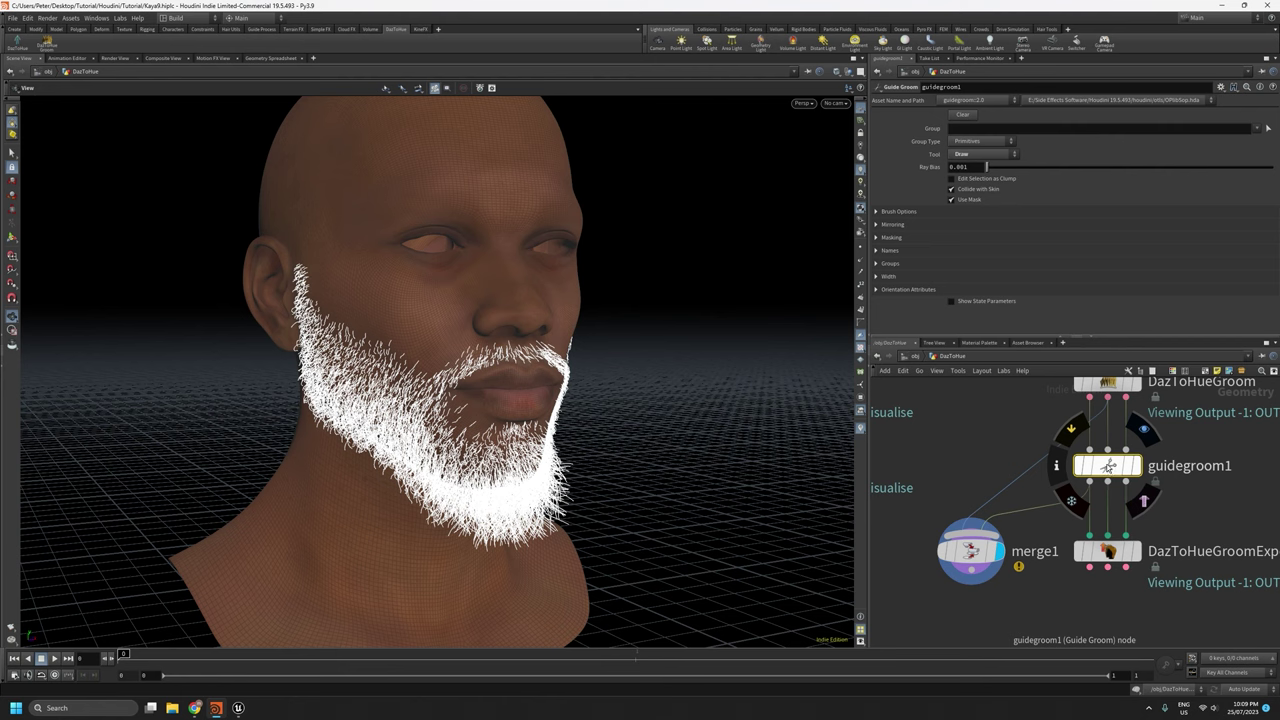
drag(963, 338, 964, 408)
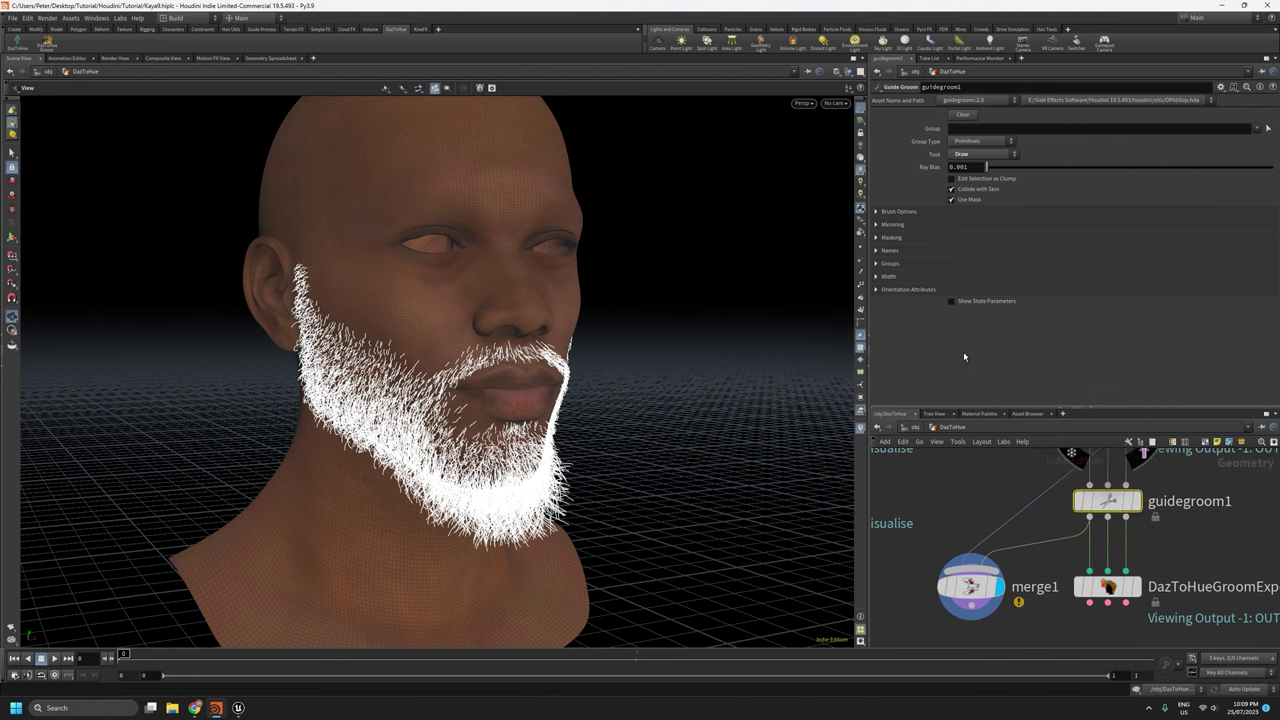
scroll(1005, 497, down, 3)
middle_drag(1000, 492, 971, 512)
scroll(1053, 582, up, 2)
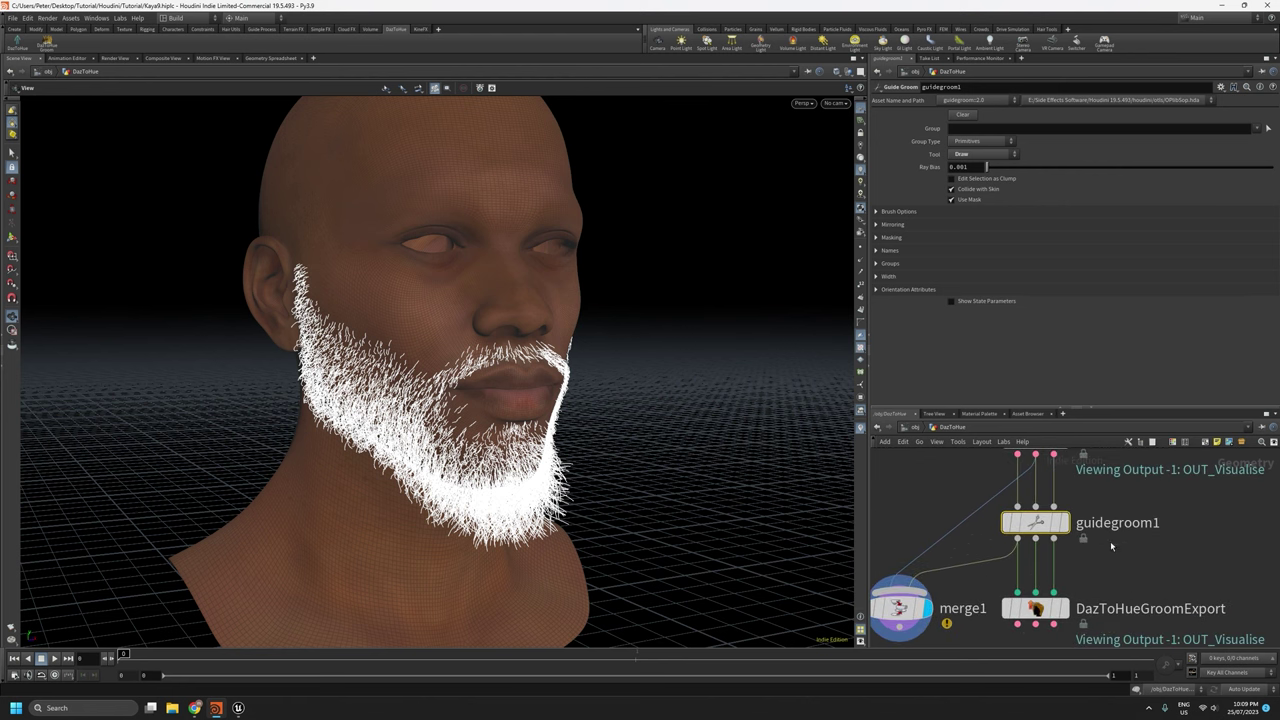
scroll(1140, 553, down, 1)
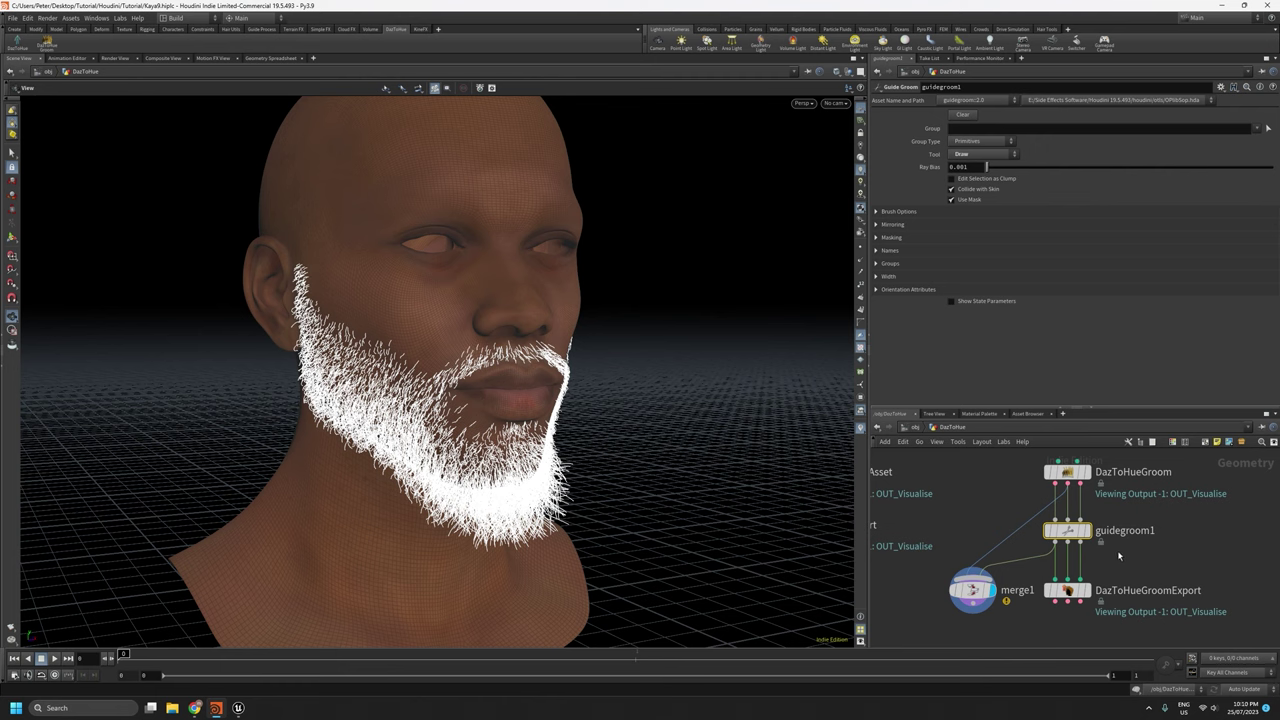
Look through guidegroom1's available grooming tools and examine the beard curves along the cheek, jaw and chin from several angles.
mouse_move(1068, 535)
click(969, 153)
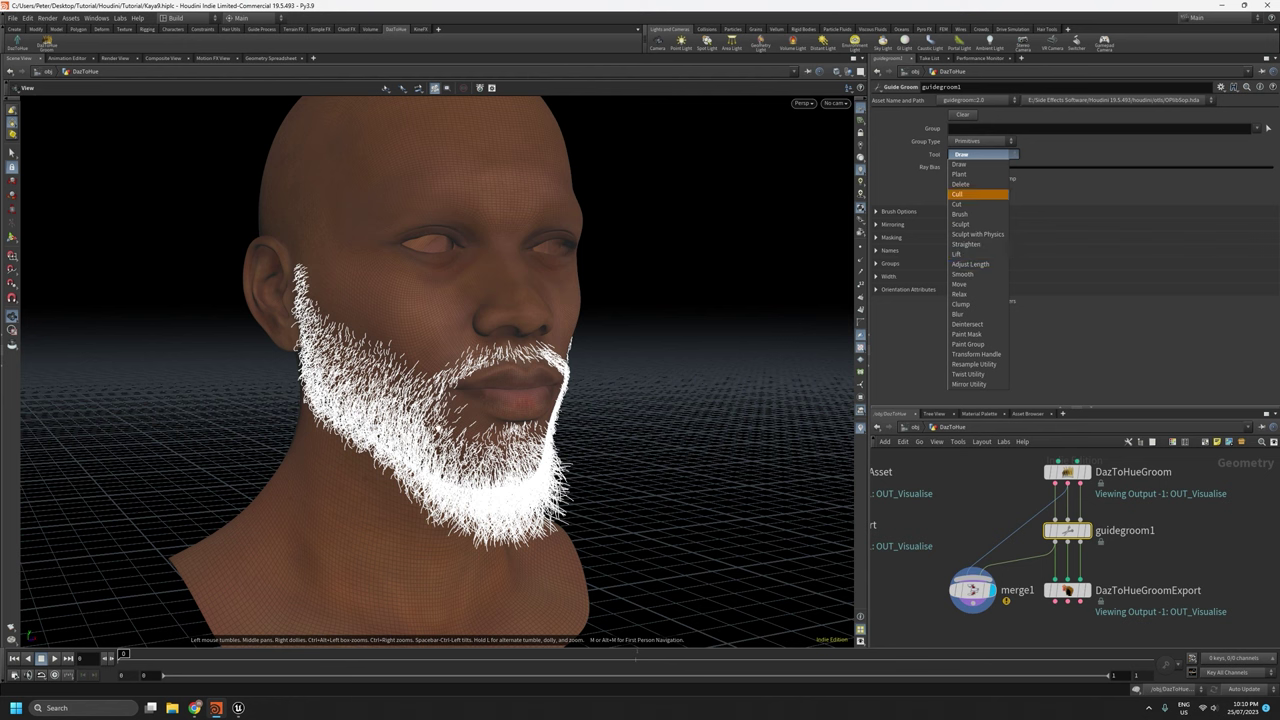
click(1083, 376)
mouse_move(614, 363)
mouse_down()
mouse_move(520, 393)
mouse_move(477, 349)
mouse_move(434, 338)
mouse_up()
scroll(524, 419, up, 3)
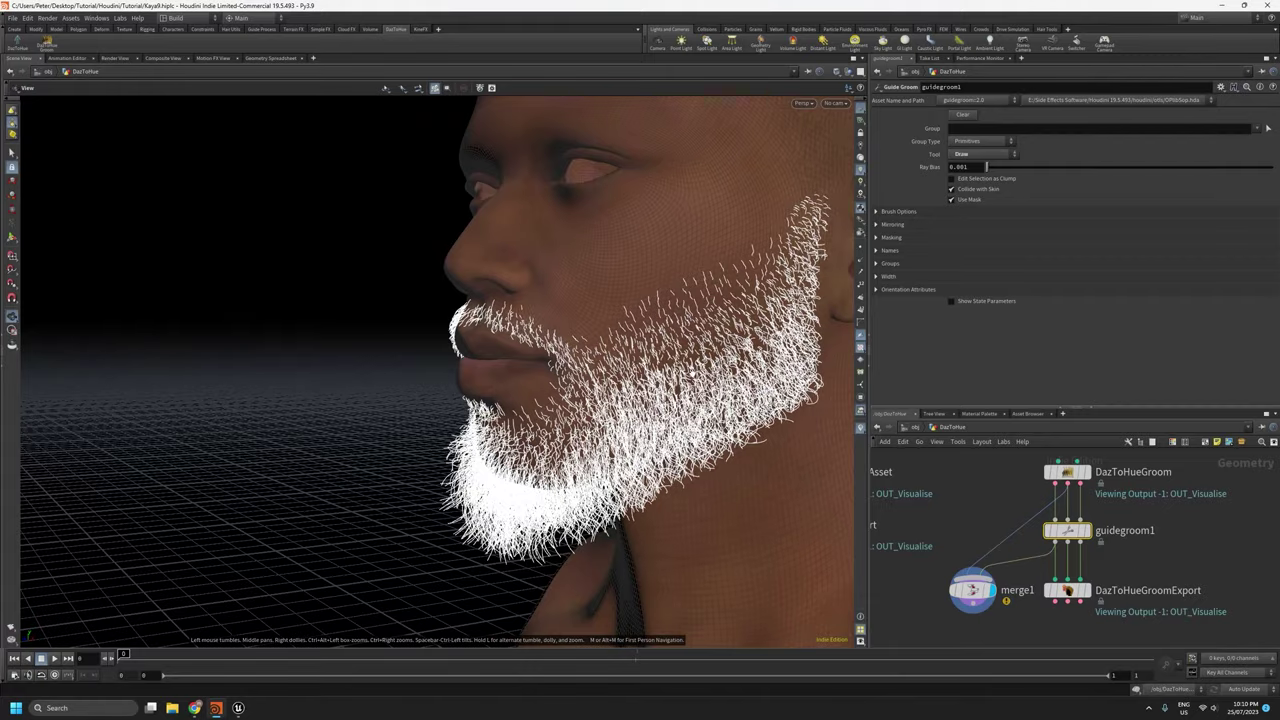
middle_drag(694, 374, 511, 412)
drag(509, 414, 624, 313)
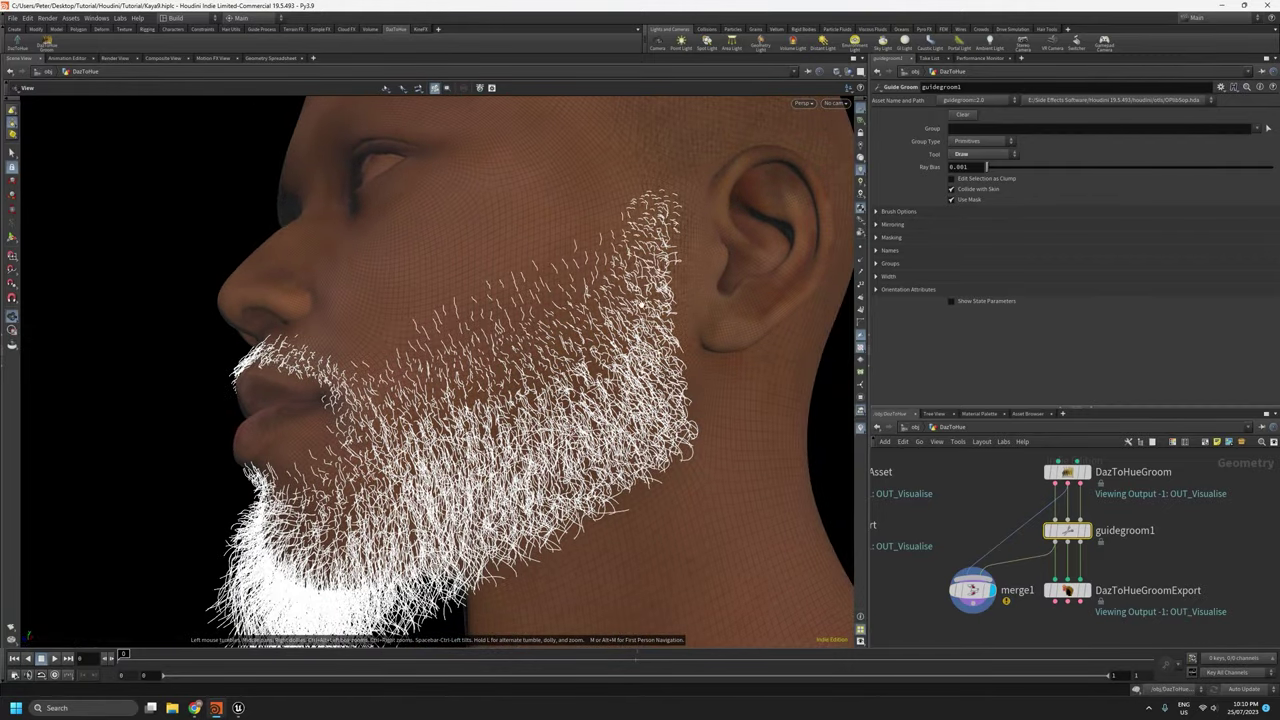
drag(582, 390, 621, 203)
drag(451, 397, 549, 359)
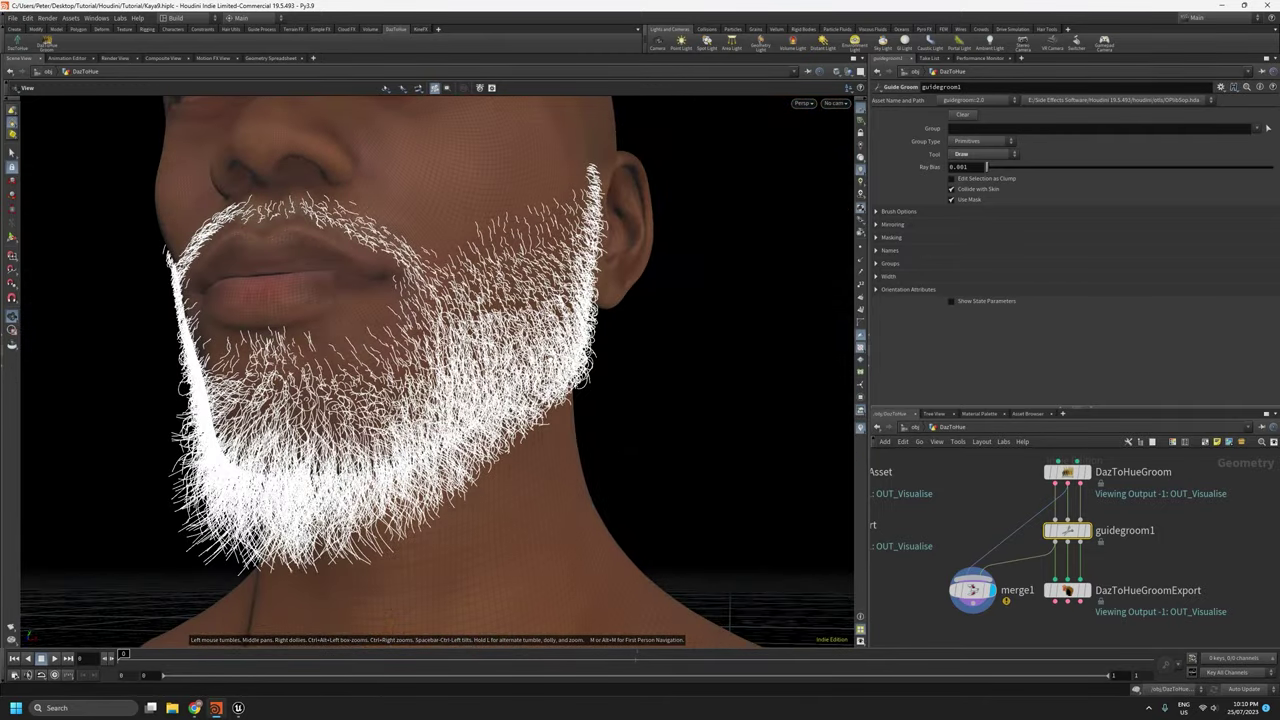
drag(415, 378, 488, 335)
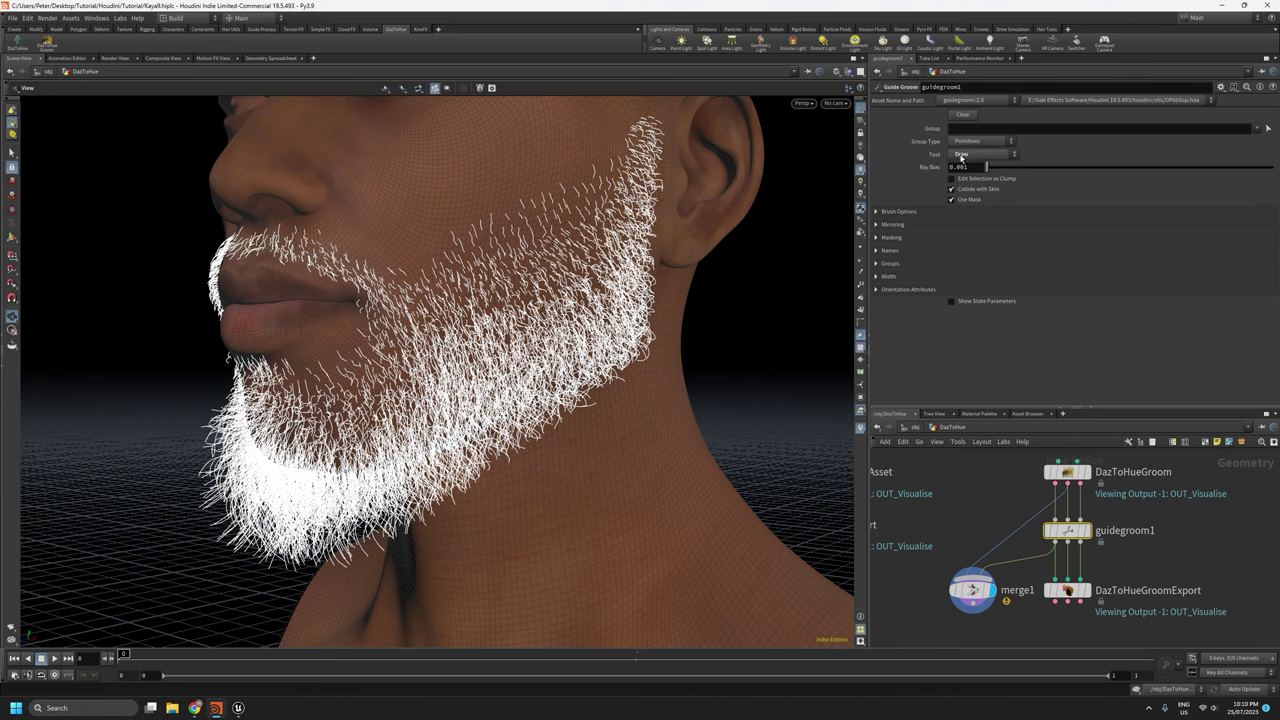
Set guidegroom1's tool to Plant with its brush options expanded, and activate the Plant brush for use in the viewport.
click(961, 155)
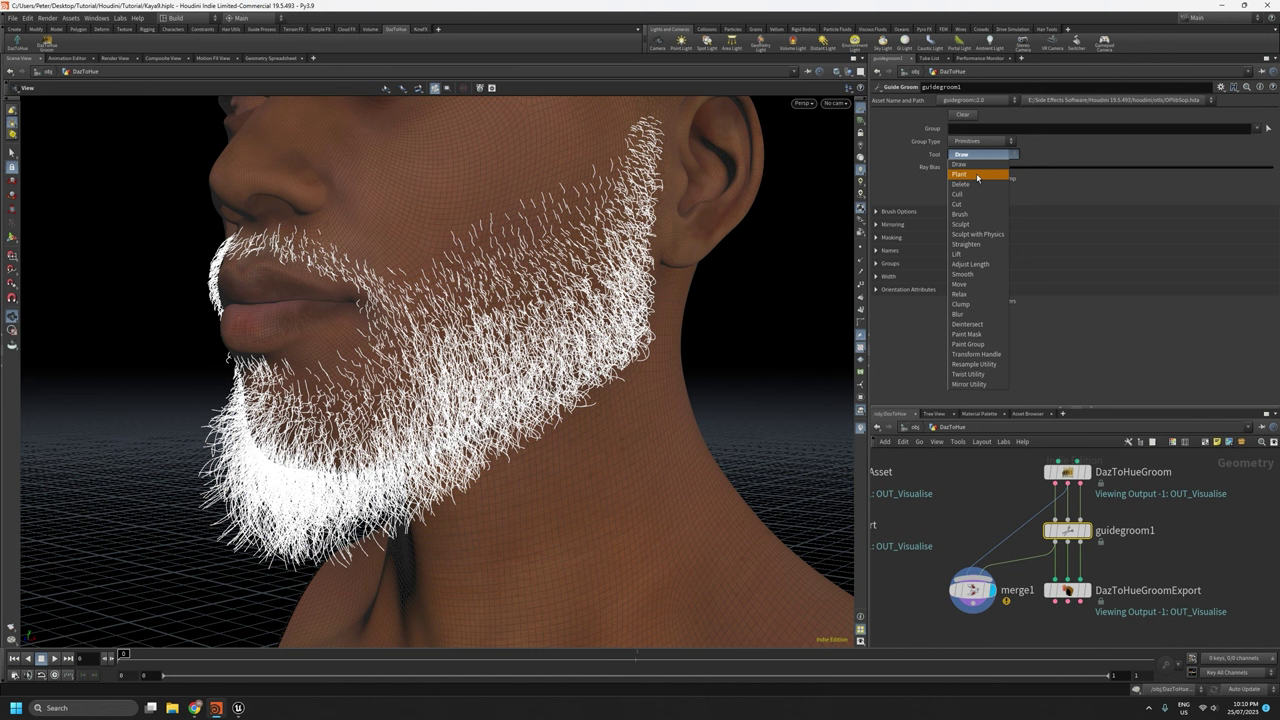
click(977, 175)
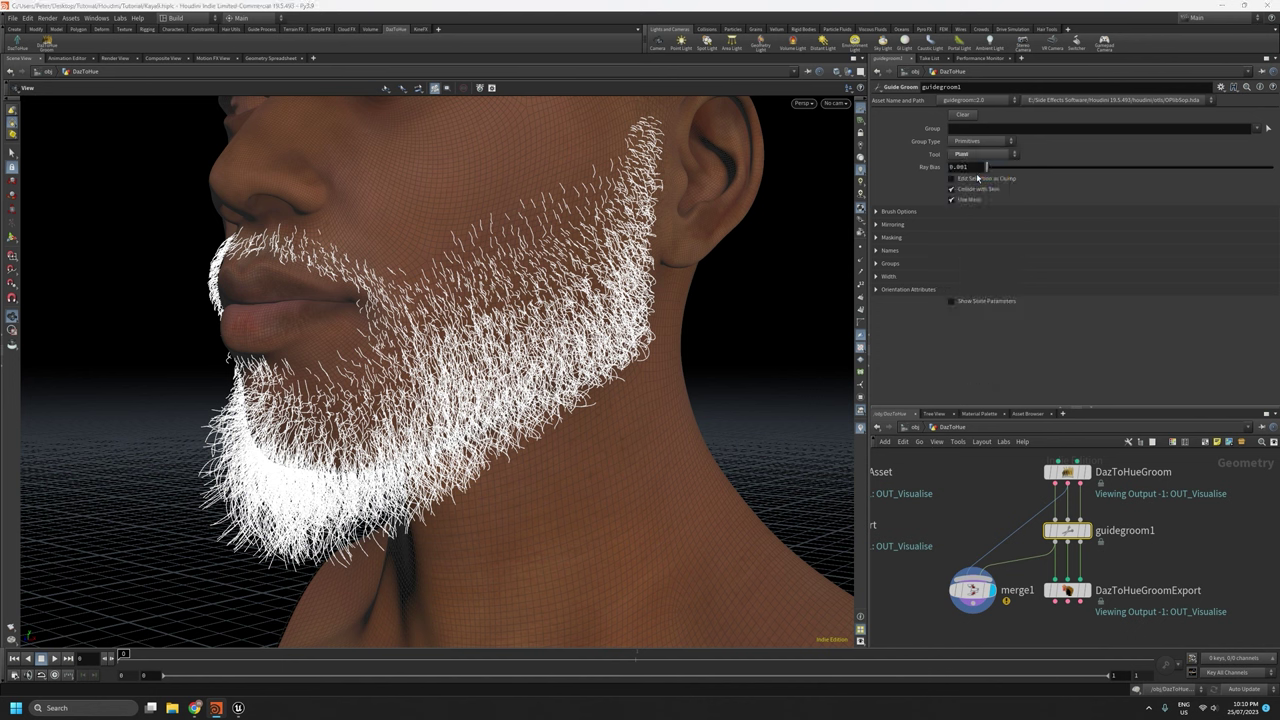
click(877, 212)
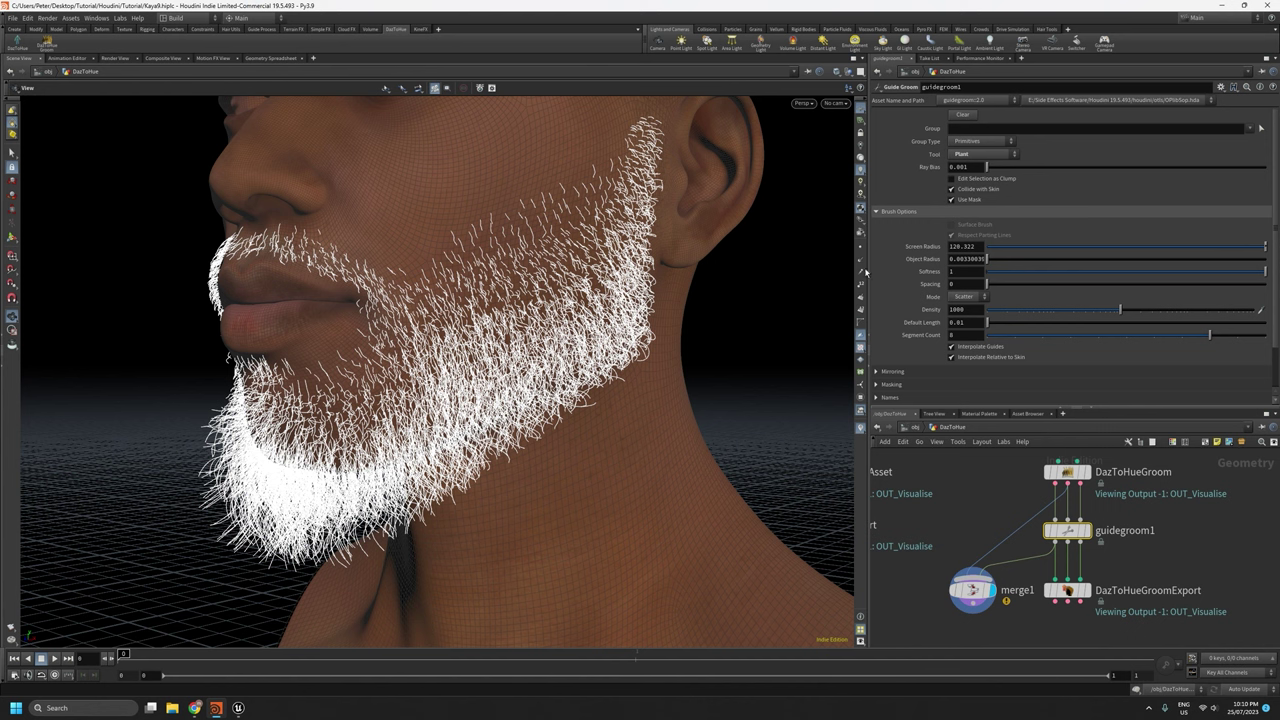
click(969, 311)
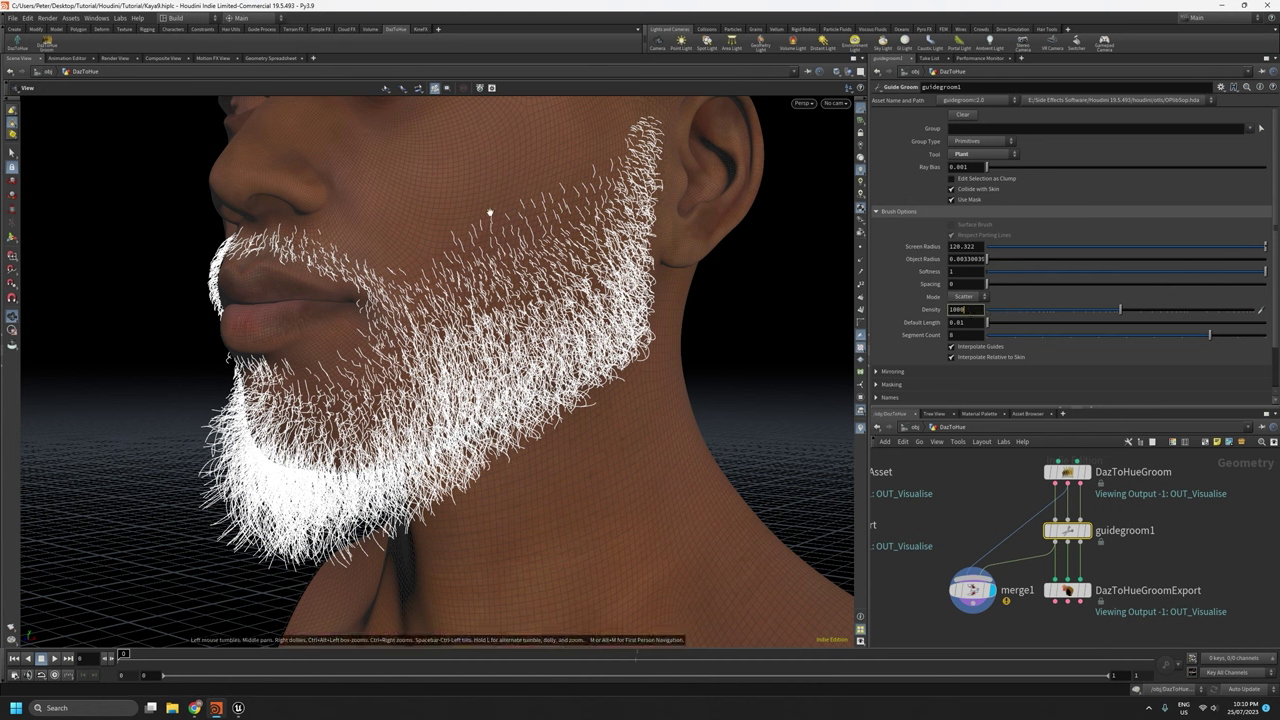
key(Return)
scroll(490, 201, up, 2)
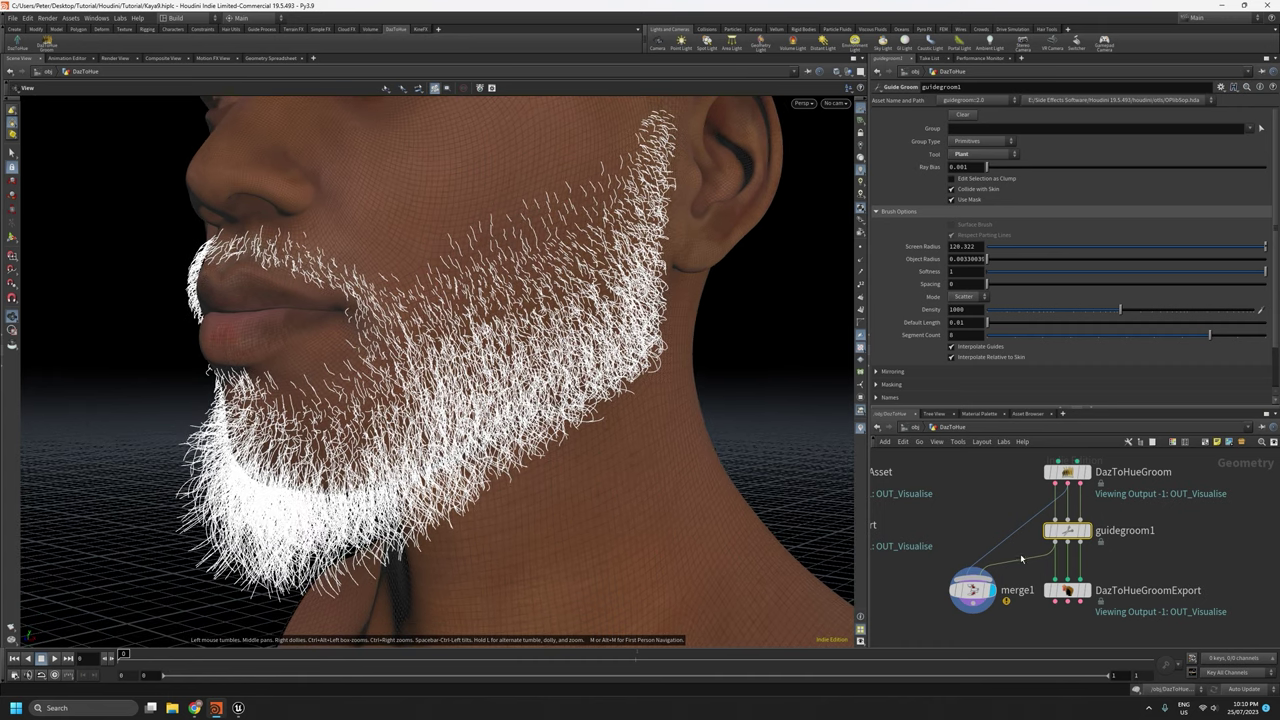
key(Return)
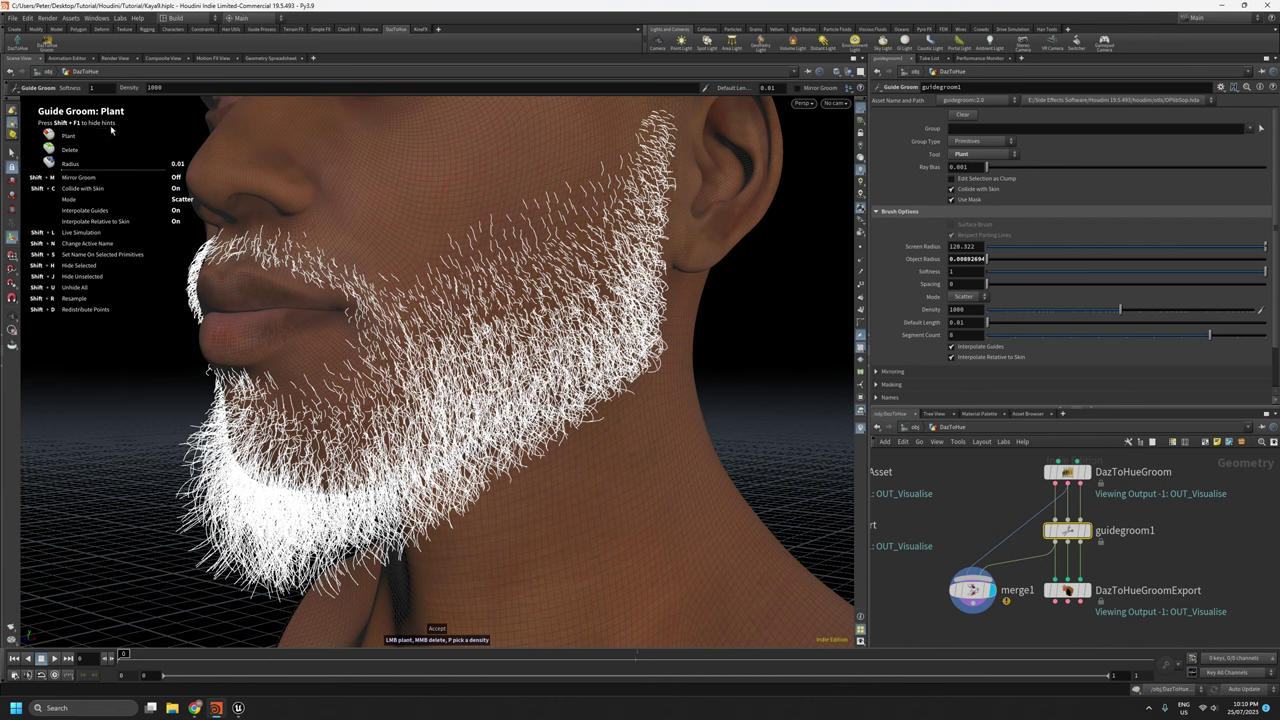
Set the Plant brush density to 1000000.
drag(457, 171, 585, 218)
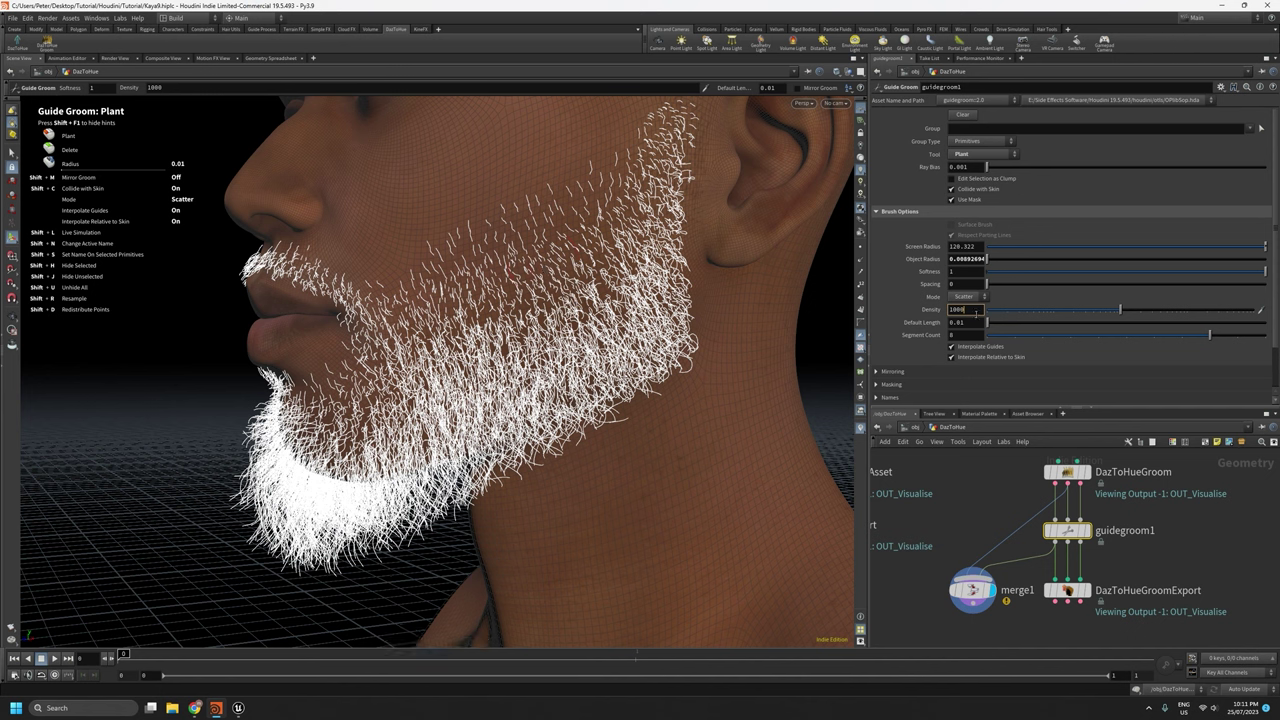
key(Return)
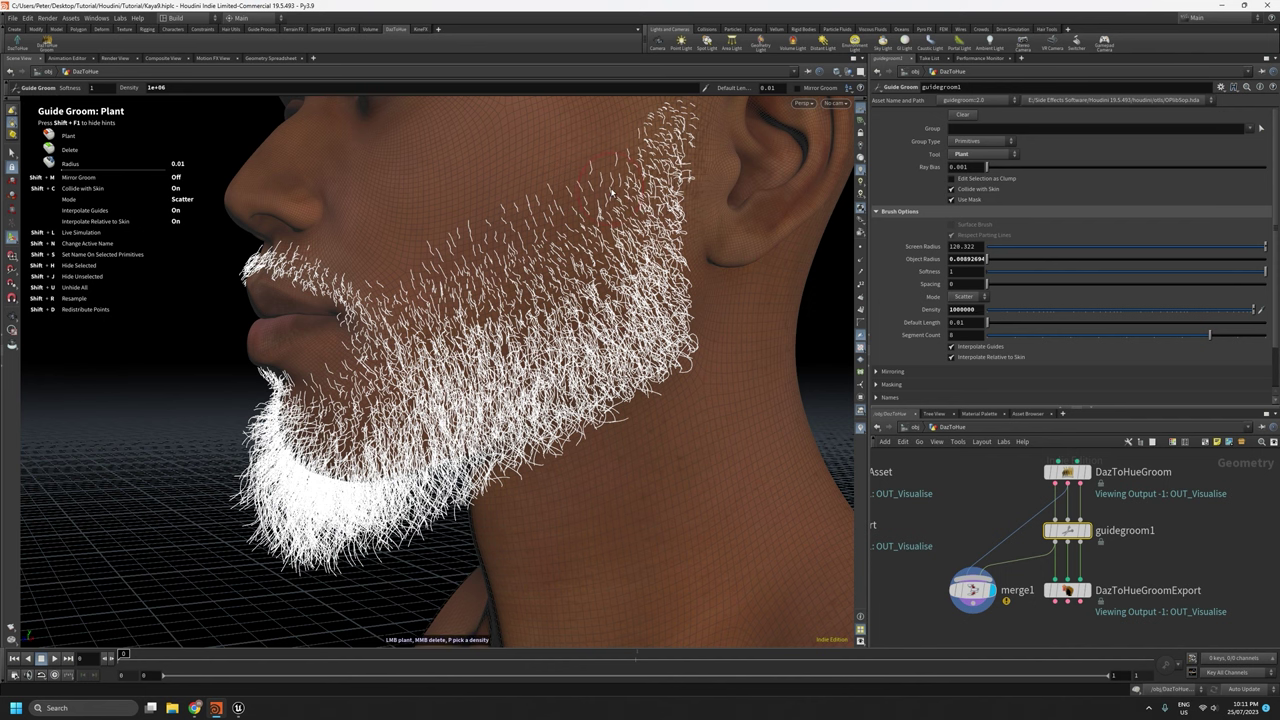
Try planting a dense strip of guide hairs along the upper cheek edge of the beard, and undo it.
drag(611, 192, 472, 294)
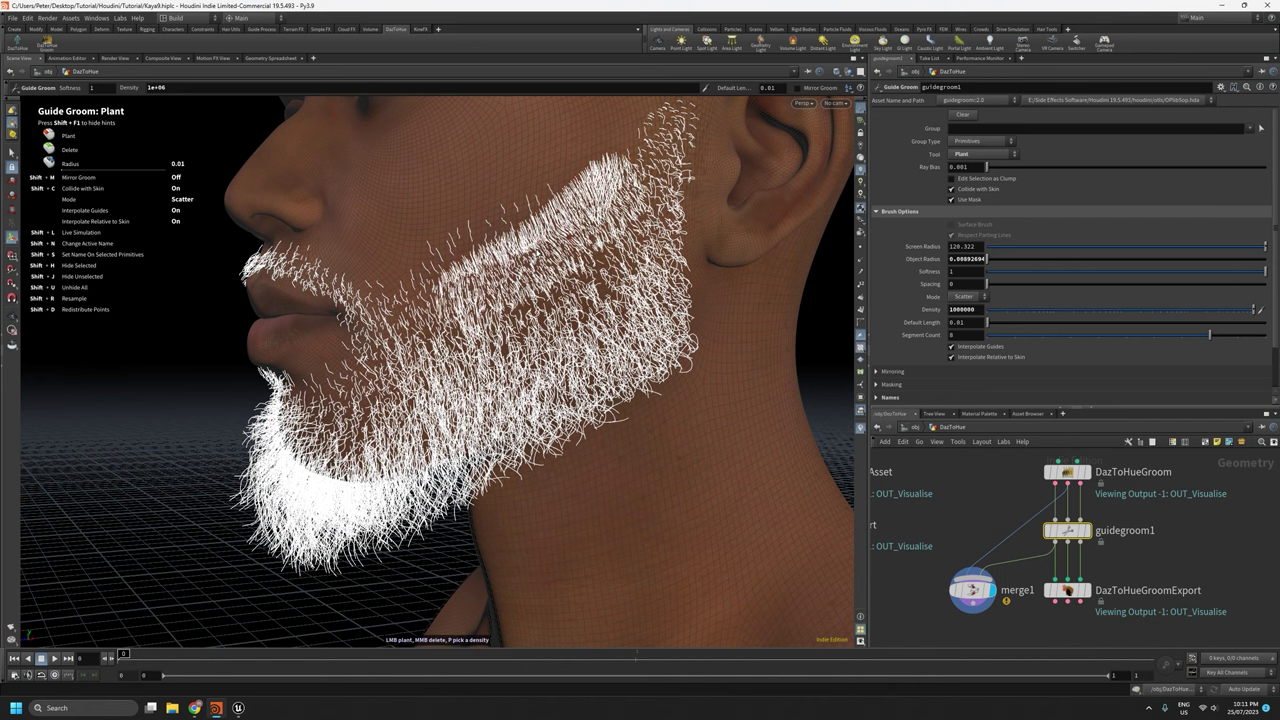
alt+drag(535, 249, 594, 222)
alt+drag(455, 300, 420, 303)
key(ctrl+z)
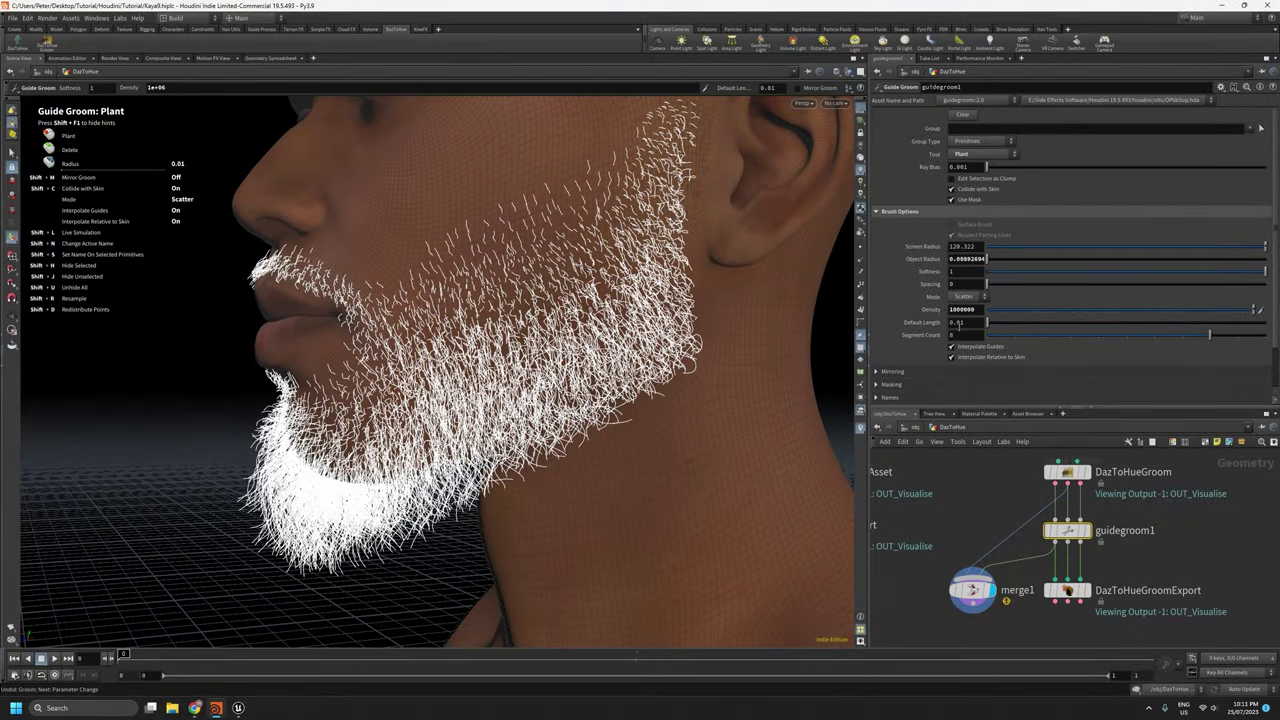
Try planting one patch of guides on the cheek with Interpolate Relative to Skin enabled, and inspect their direction up close.
alt+drag(605, 277, 596, 292)
alt+right_drag(593, 291, 577, 215)
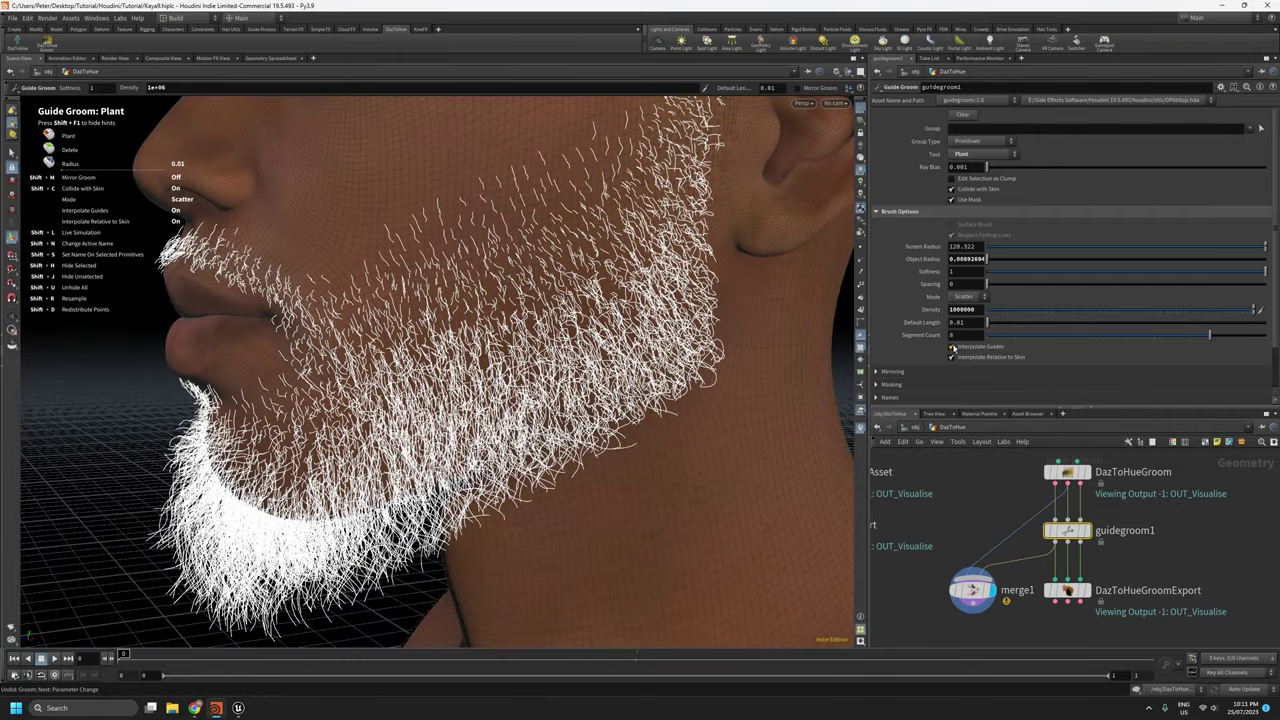
mouse_move(592, 253)
alt+mouse_down()
mouse_move(607, 317)
mouse_move(579, 300)
mouse_move(596, 265)
alt+mouse_up()
alt+right_drag(596, 265, 568, 76)
click(566, 237)
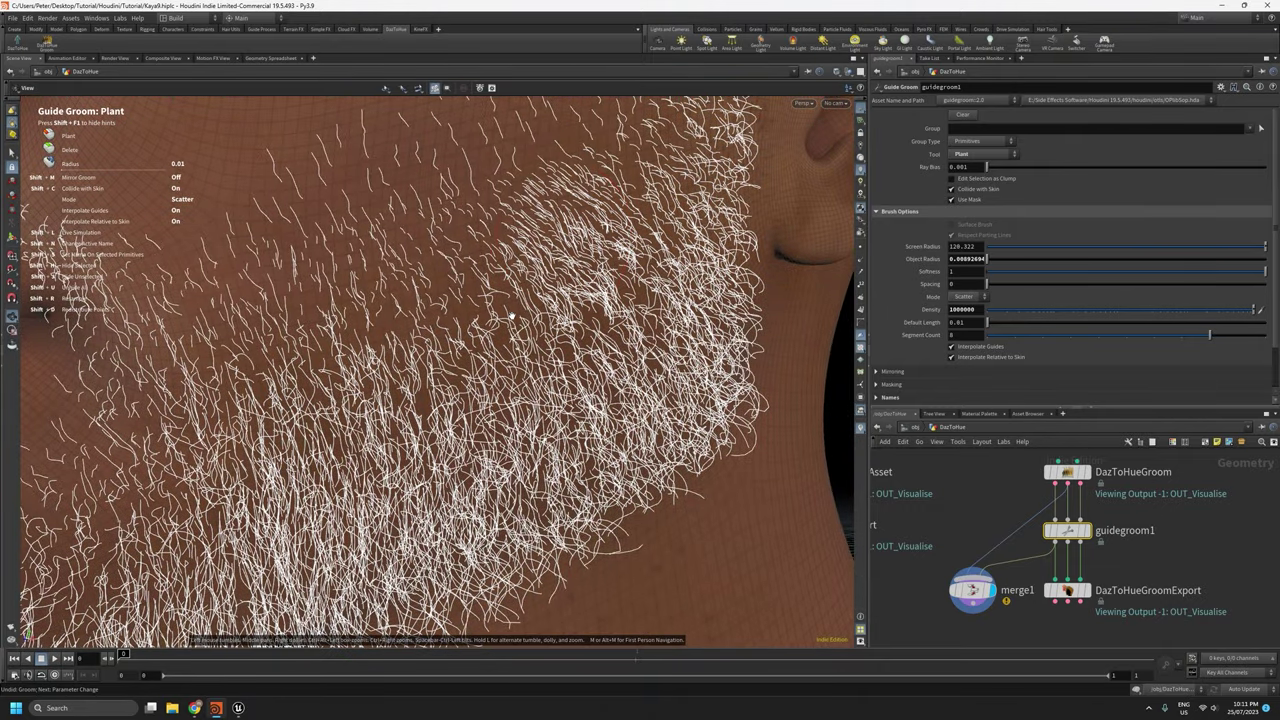
mouse_move(511, 317)
alt+mouse_down()
mouse_move(600, 166)
mouse_move(586, 191)
alt+mouse_up()
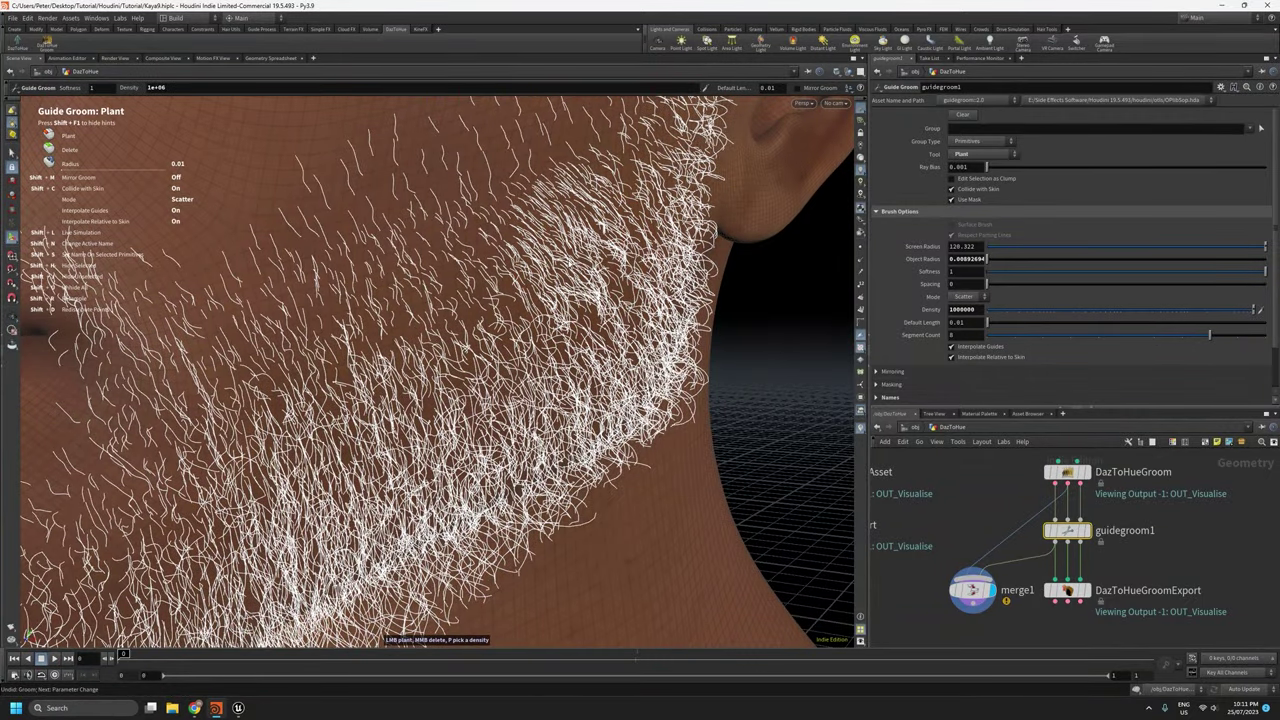
alt+drag(637, 341, 548, 346)
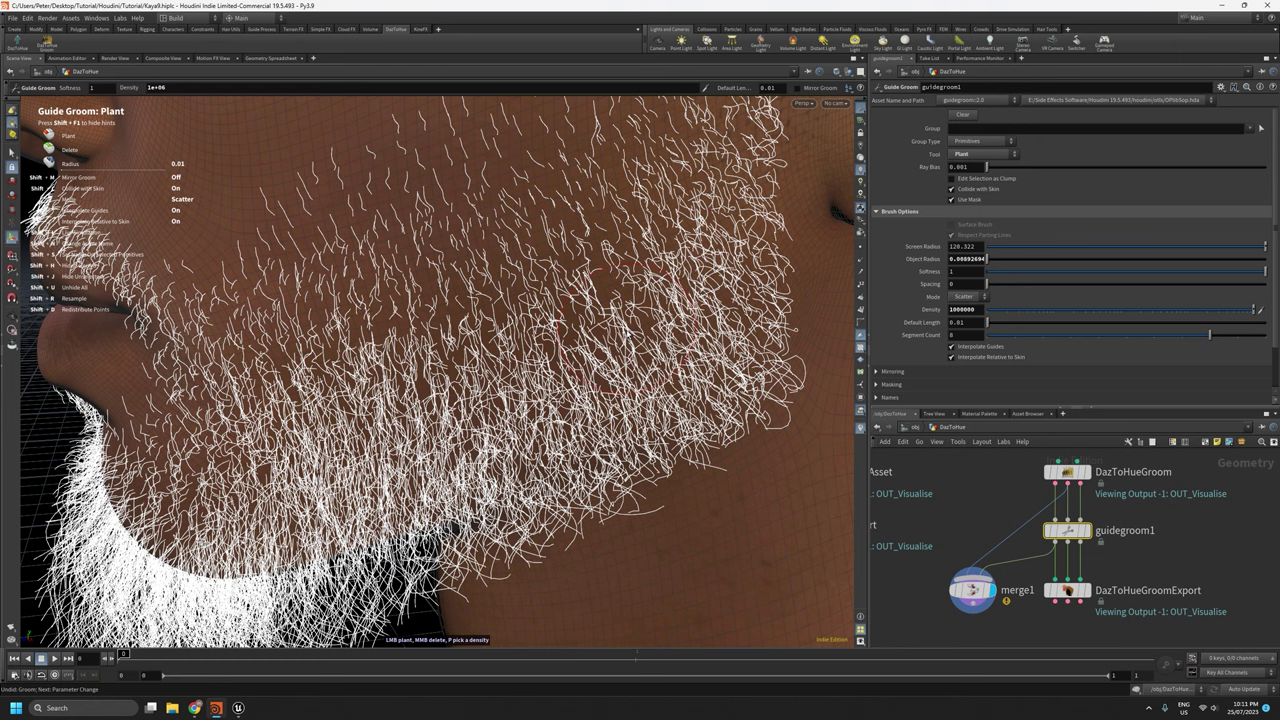
Turn off Interpolate Relative to Skin and try a planting stroke down the cheek, and undo the stroke.
click(952, 357)
click(578, 240)
mouse_move(579, 241)
mouse_down()
mouse_move(470, 352)
mouse_move(668, 423)
mouse_move(710, 378)
mouse_move(711, 326)
mouse_move(610, 330)
mouse_move(560, 385)
mouse_move(520, 405)
mouse_up()
key(ctrl+z)
drag(550, 350, 578, 385)
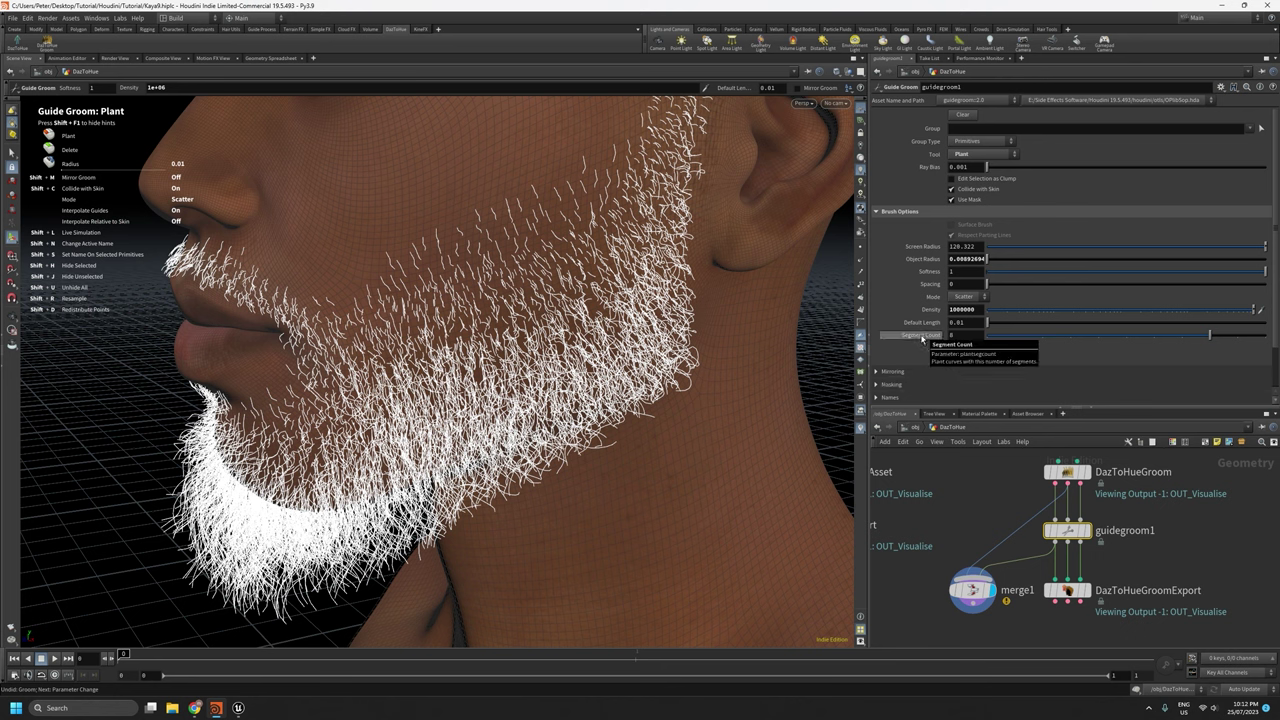
Try planting a round patch of guides on the upper cheek, inspect it up close, and undo it.
click(538, 210)
key(space)
drag(545, 225, 562, 246)
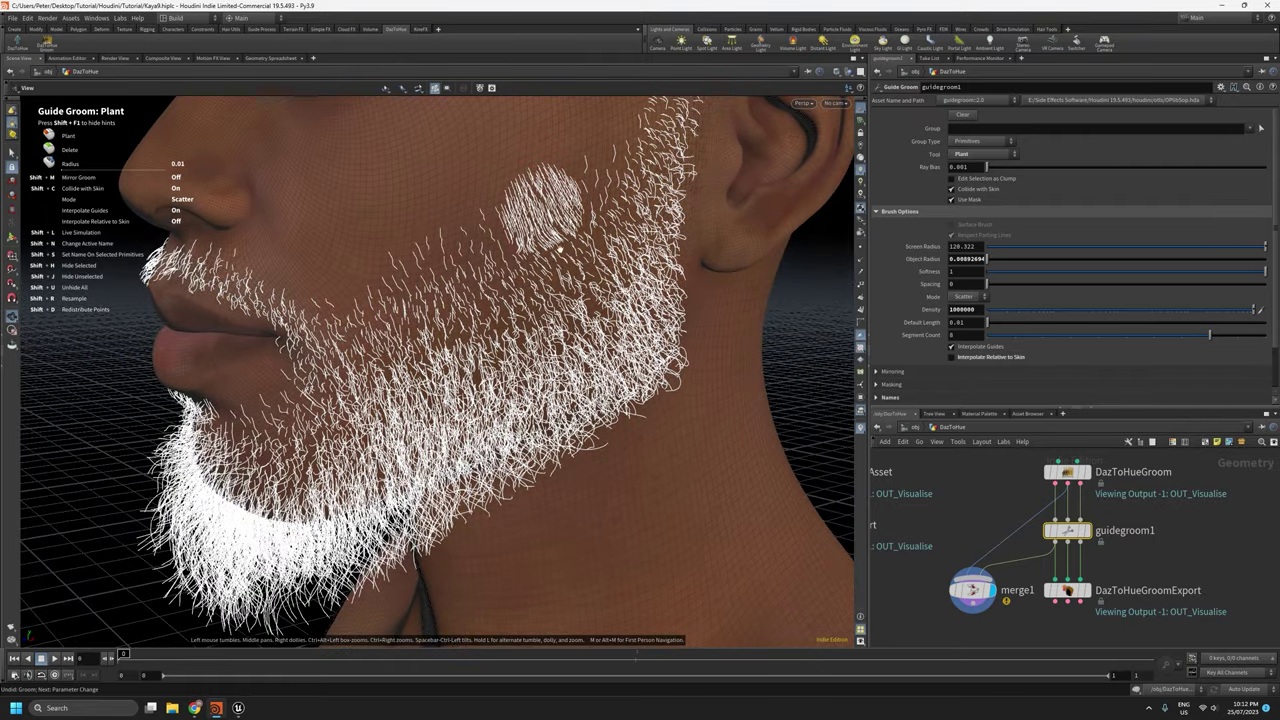
right_drag(560, 250, 543, 109)
drag(543, 109, 586, 263)
right_drag(586, 263, 546, 157)
drag(546, 157, 623, 259)
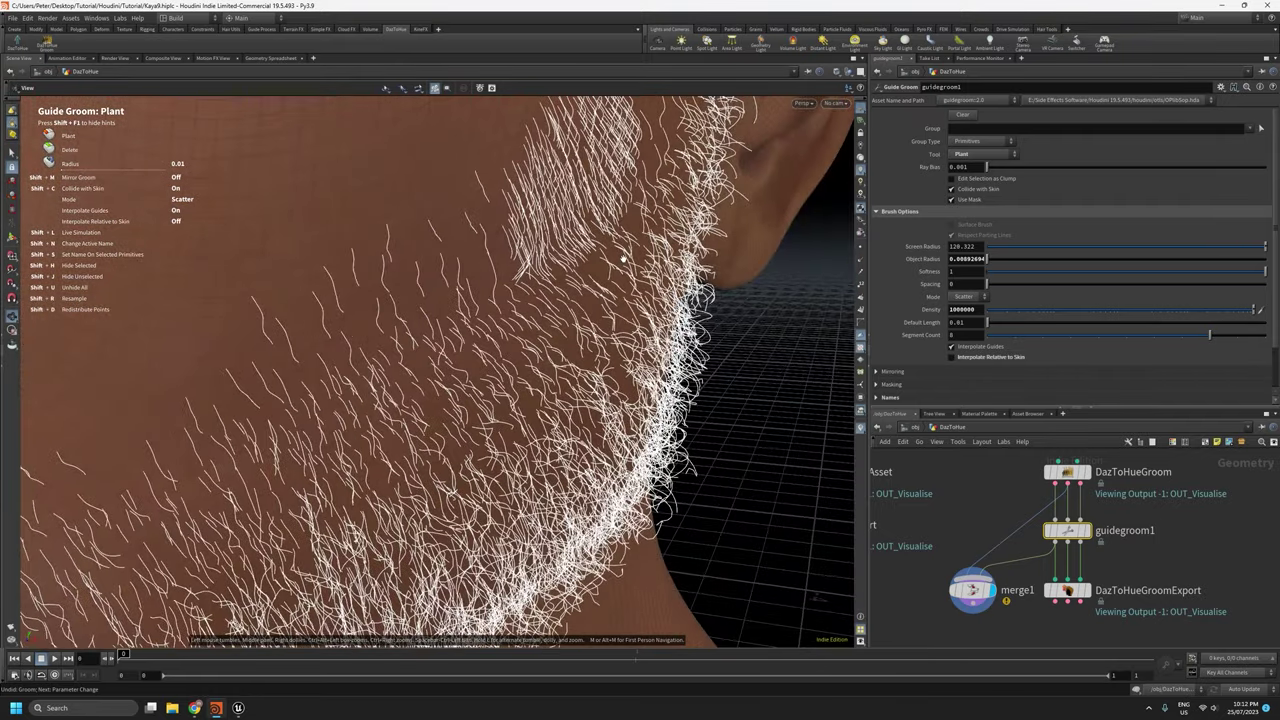
key(space)
drag(628, 342, 578, 326)
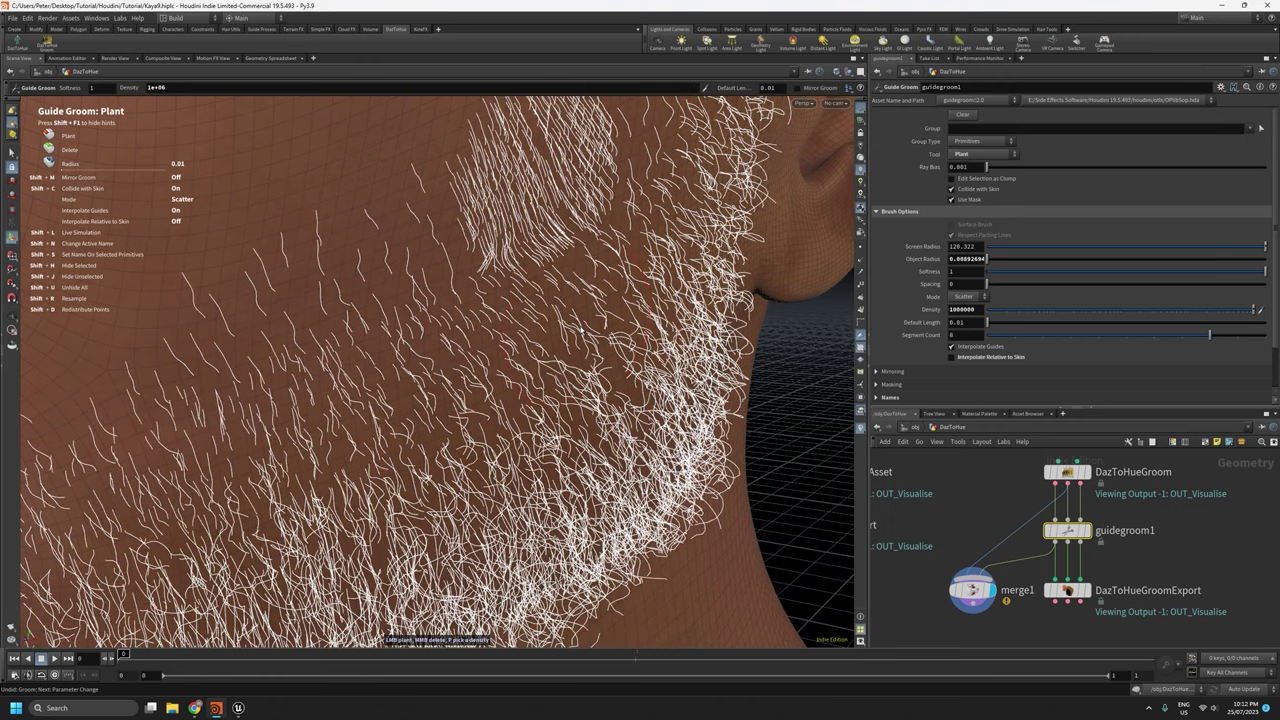
key(ctrl+z)
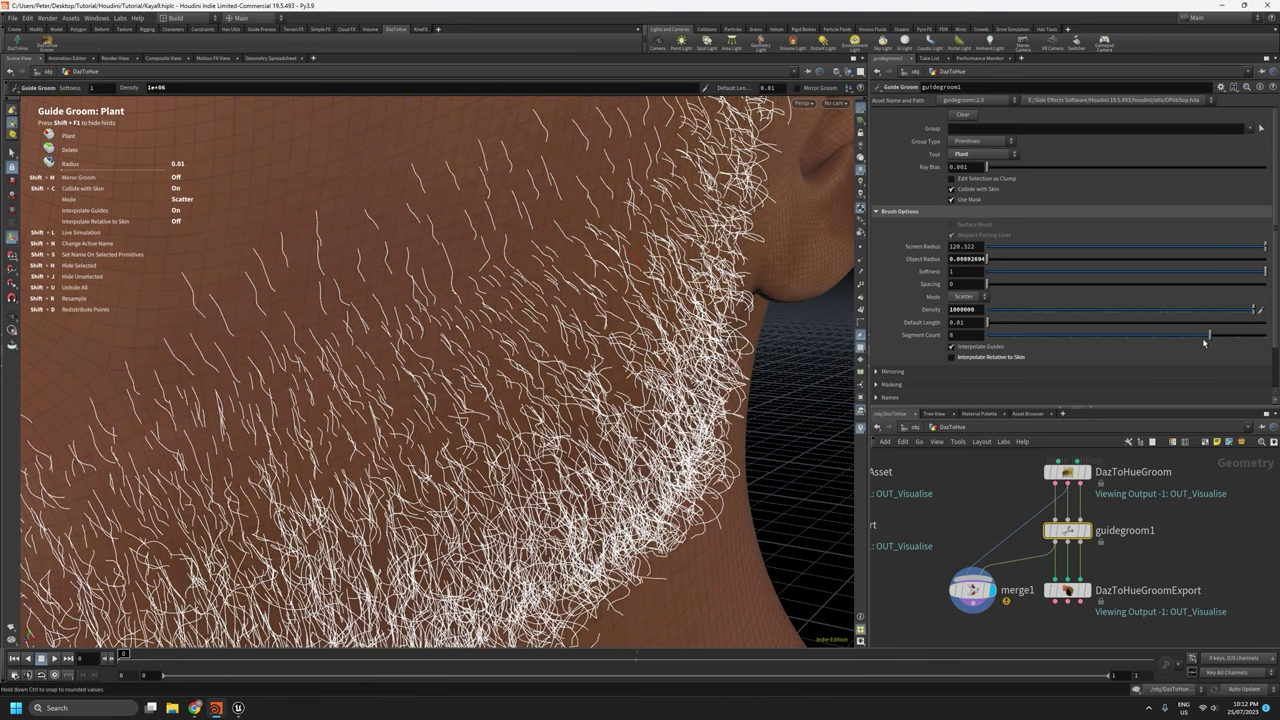
Set the segment count for planted guides to 10 and reduce the brush's object radius to about 0.0073.
middle_drag(1124, 550, 1141, 532)
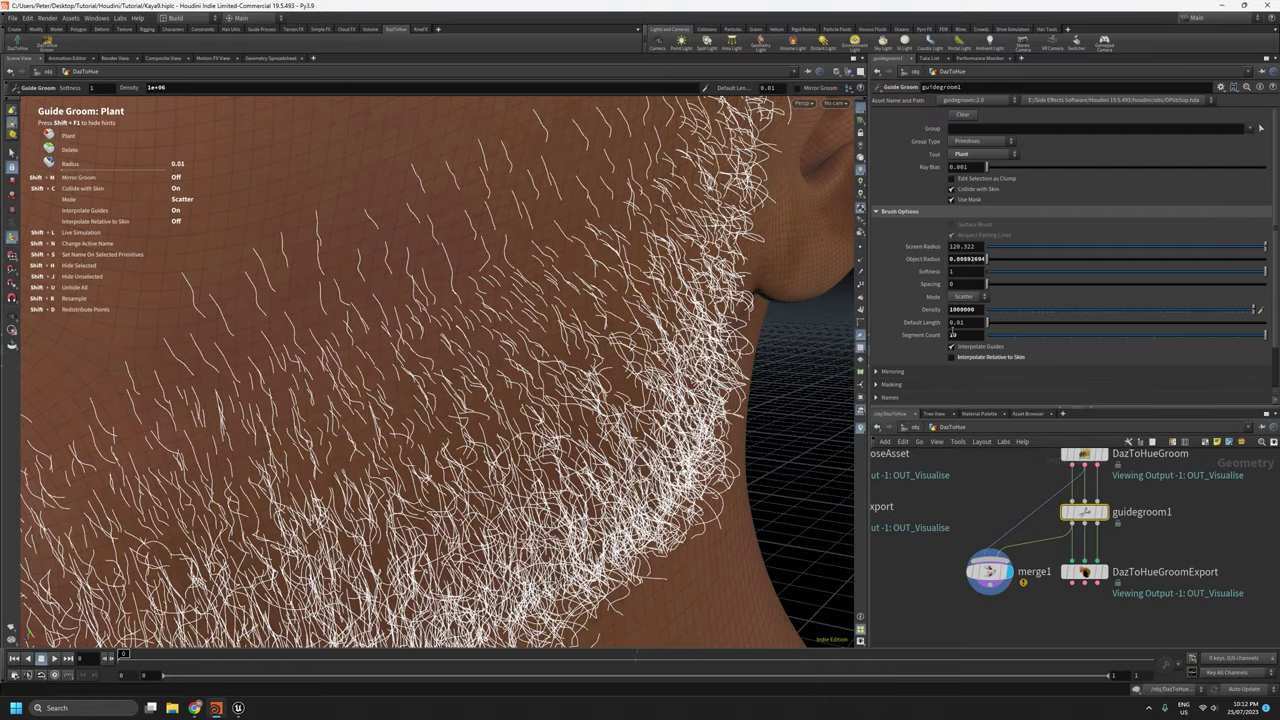
alt+drag(469, 320, 607, 437)
alt+drag(468, 372, 513, 412)
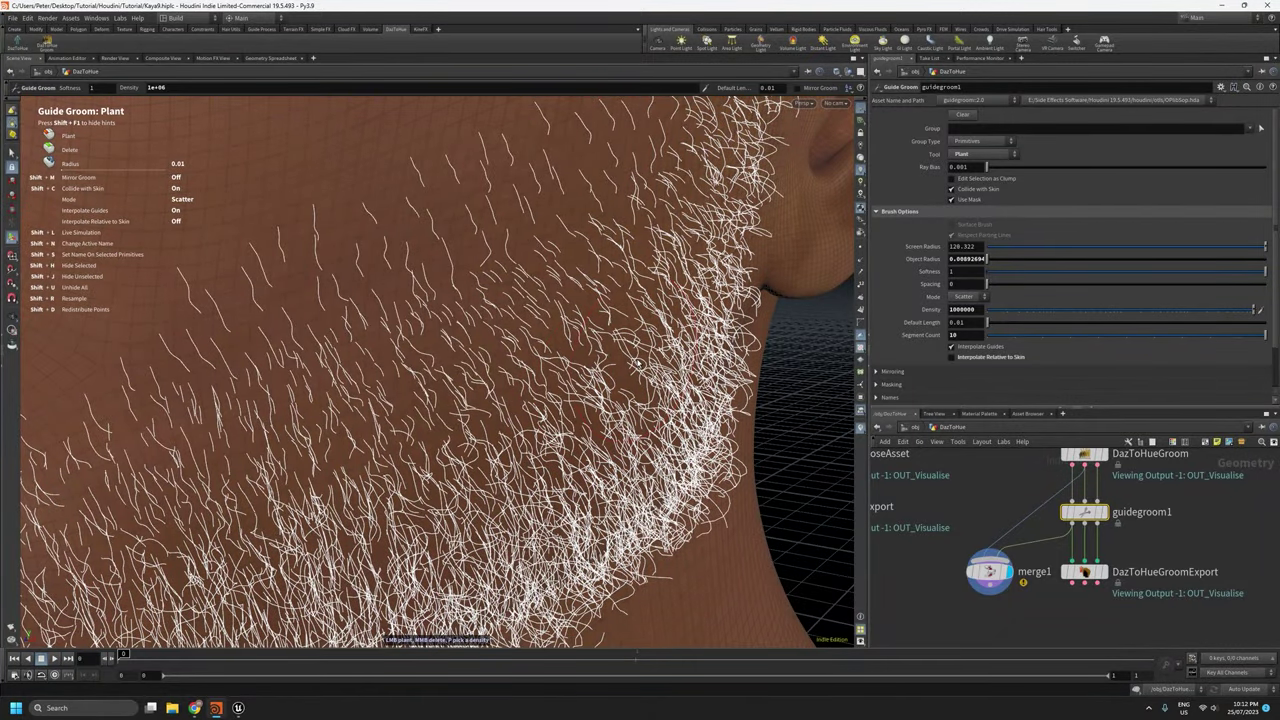
alt+drag(516, 345, 498, 369)
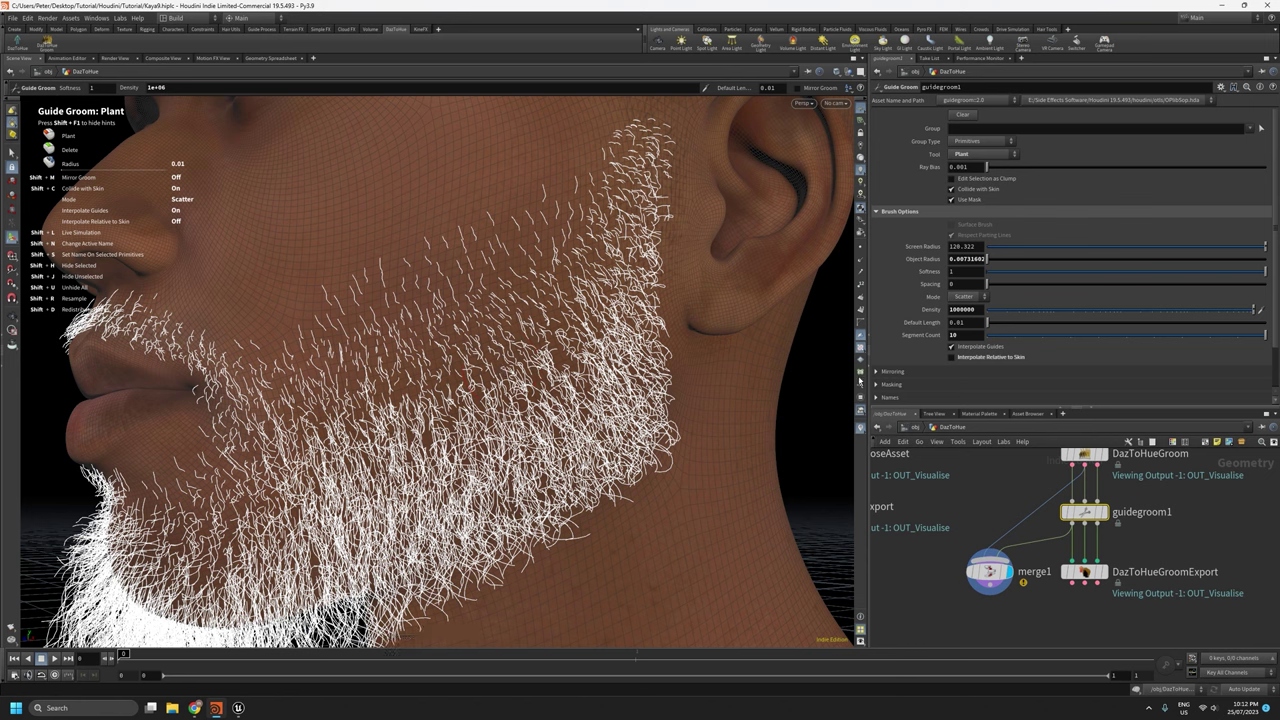
Expand the mirroring settings of the guide groom and turn on Mirror Brush.
scroll(940, 340, down, 1)
click(940, 336)
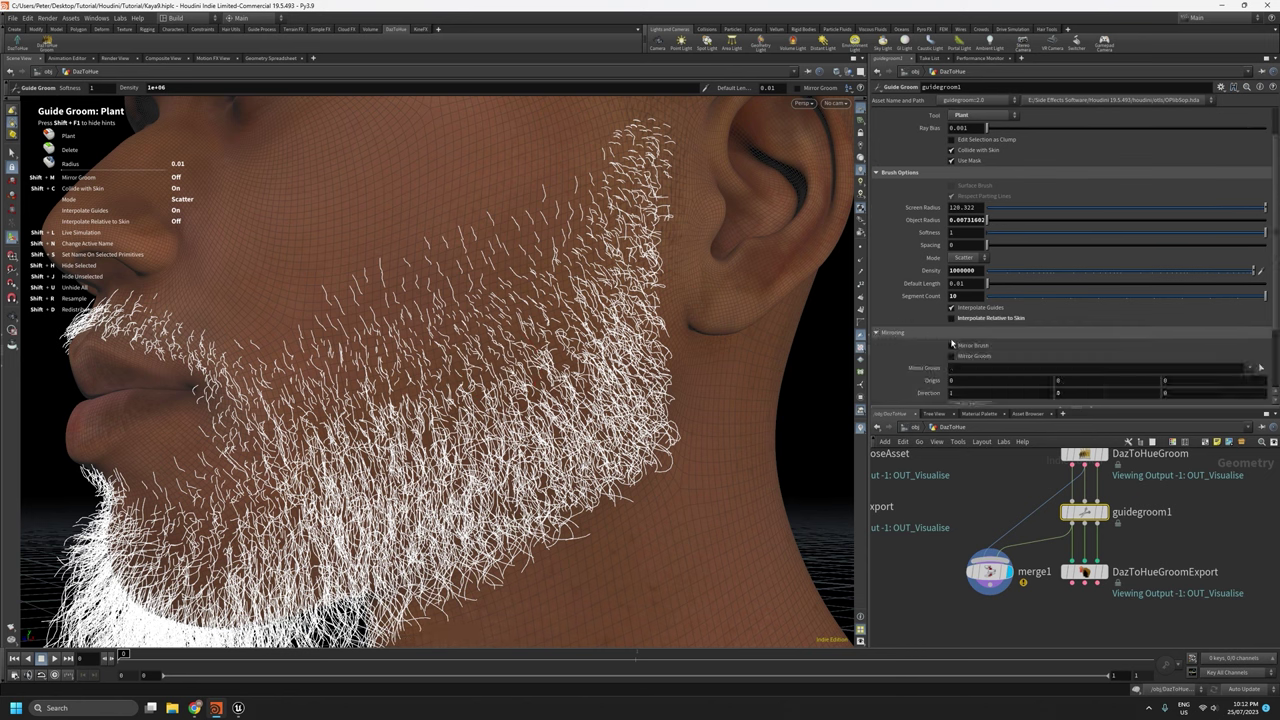
click(951, 346)
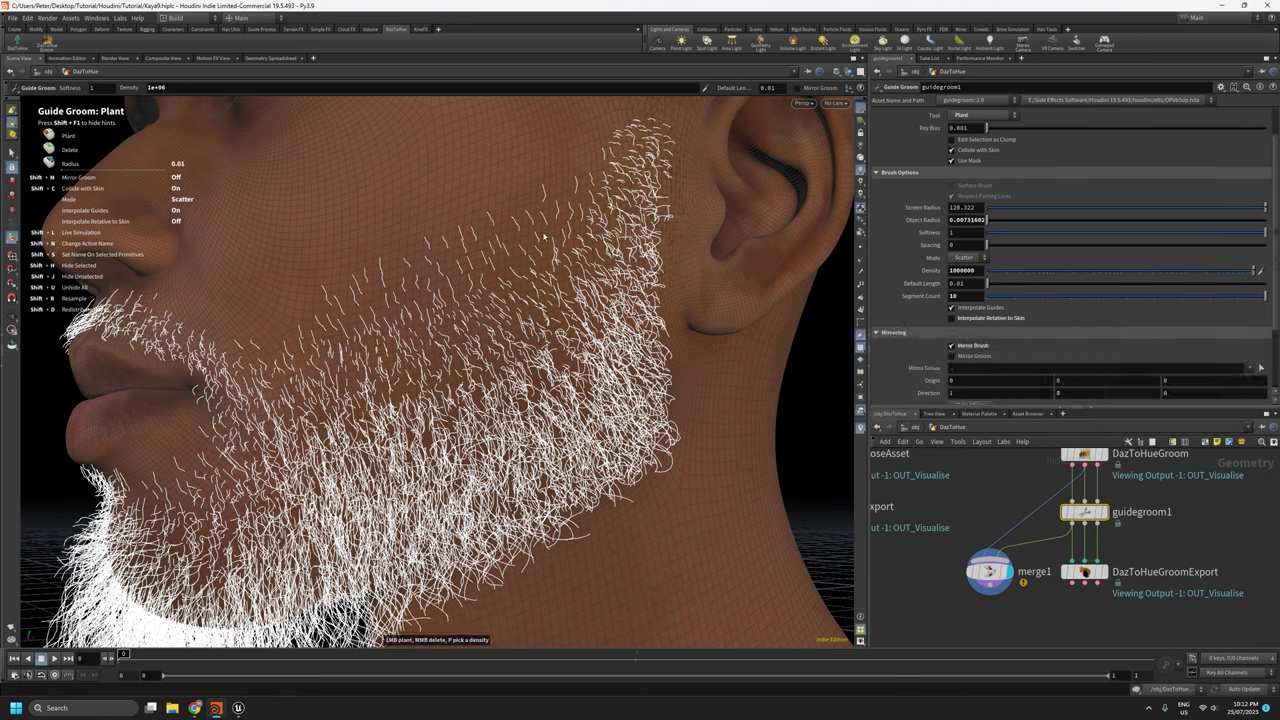
alt+scroll(433, 321, down, 3)
alt+drag(433, 321, 539, 460)
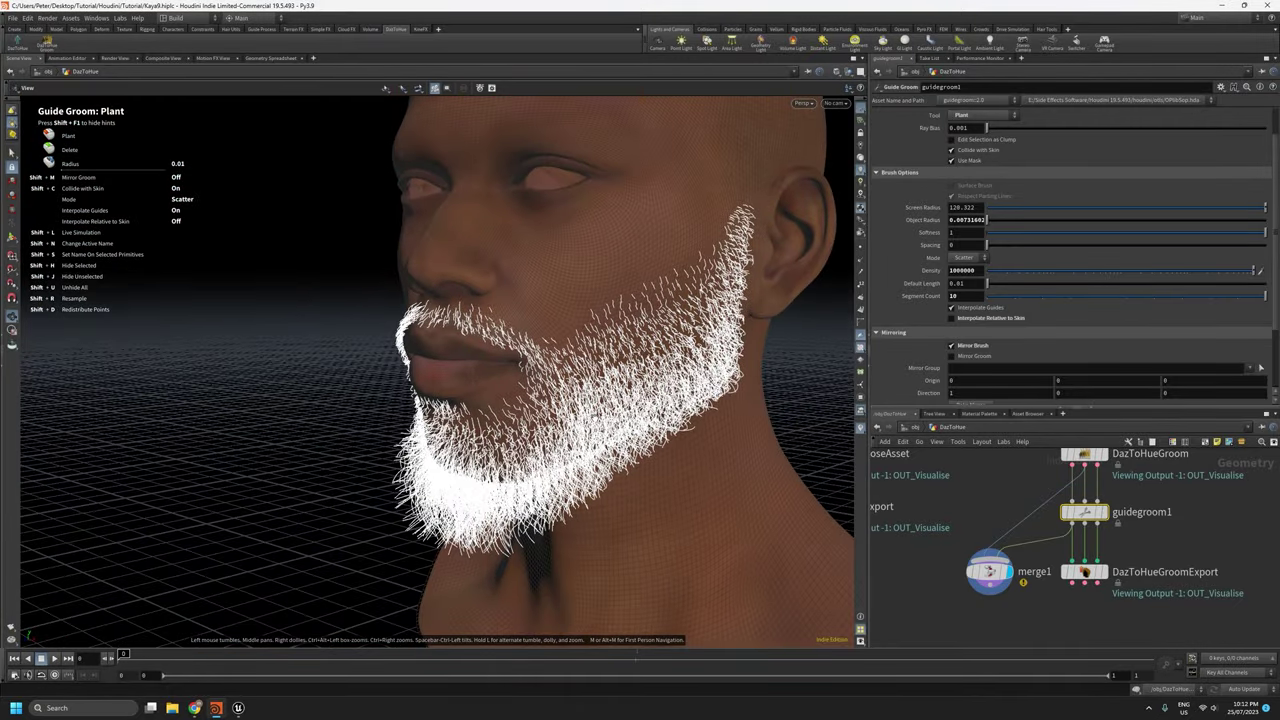
alt+middle_drag(595, 418, 497, 410)
alt+right_drag(497, 410, 570, 420)
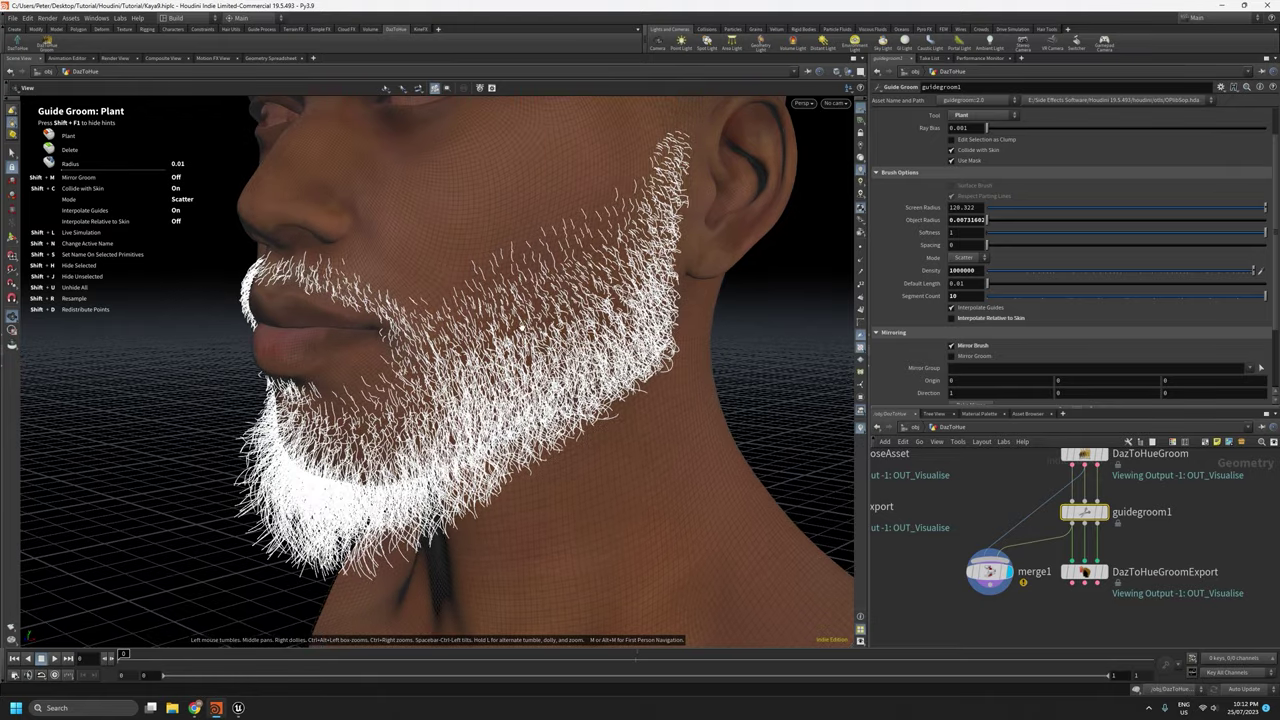
Turn on Mirror Groom and check the beard from the front and both sides.
click(952, 356)
alt+drag(604, 456, 709, 437)
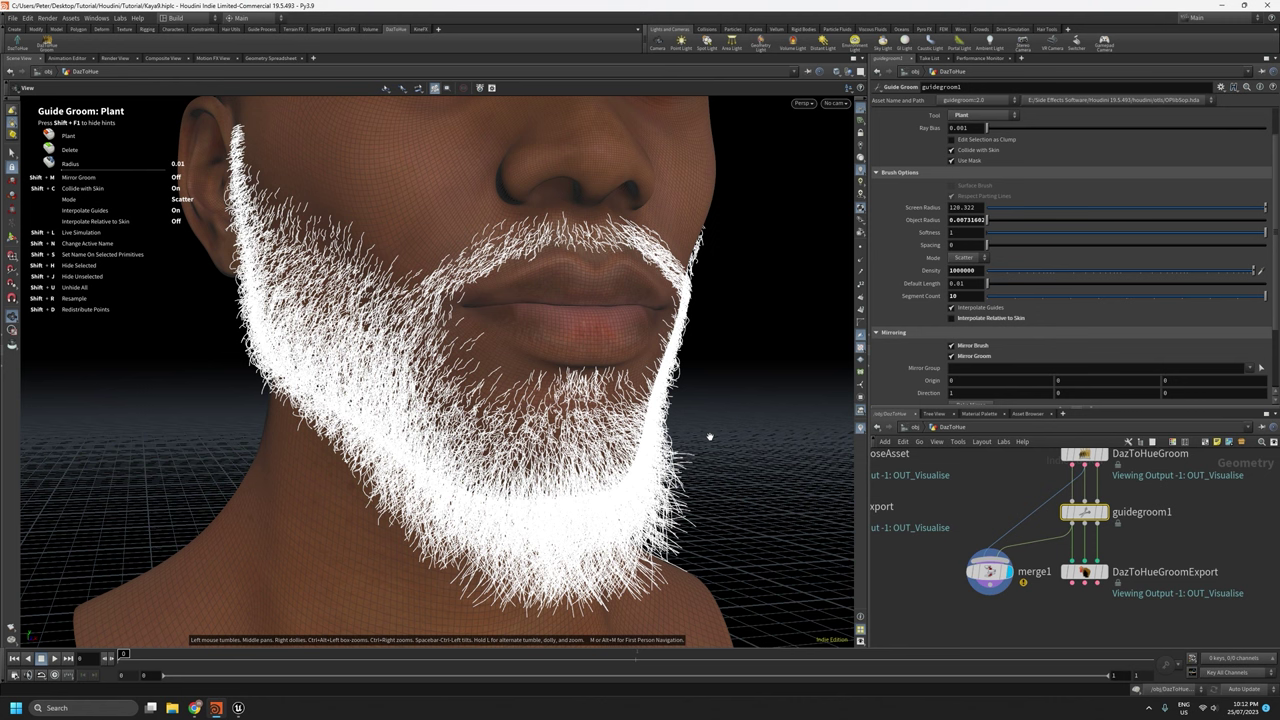
alt+right_drag(710, 436, 530, 416)
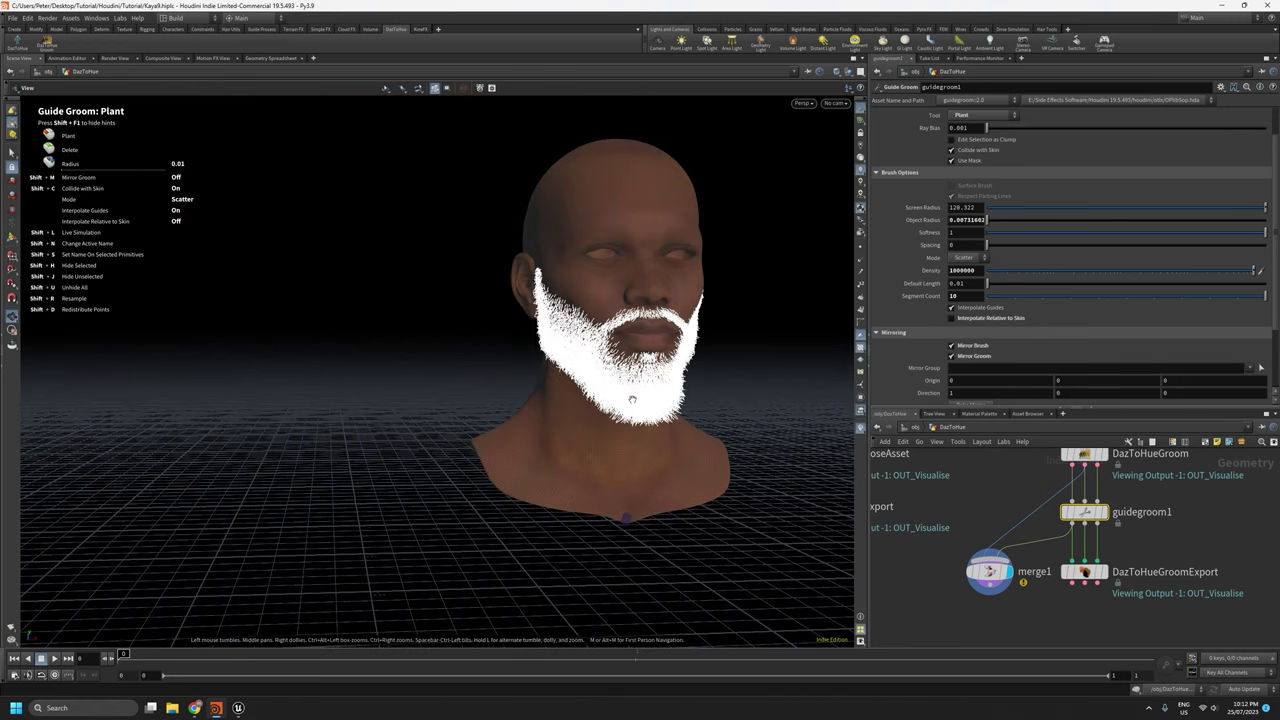
alt+drag(596, 414, 560, 412)
alt+middle_drag(560, 412, 454, 473)
alt+drag(455, 473, 440, 471)
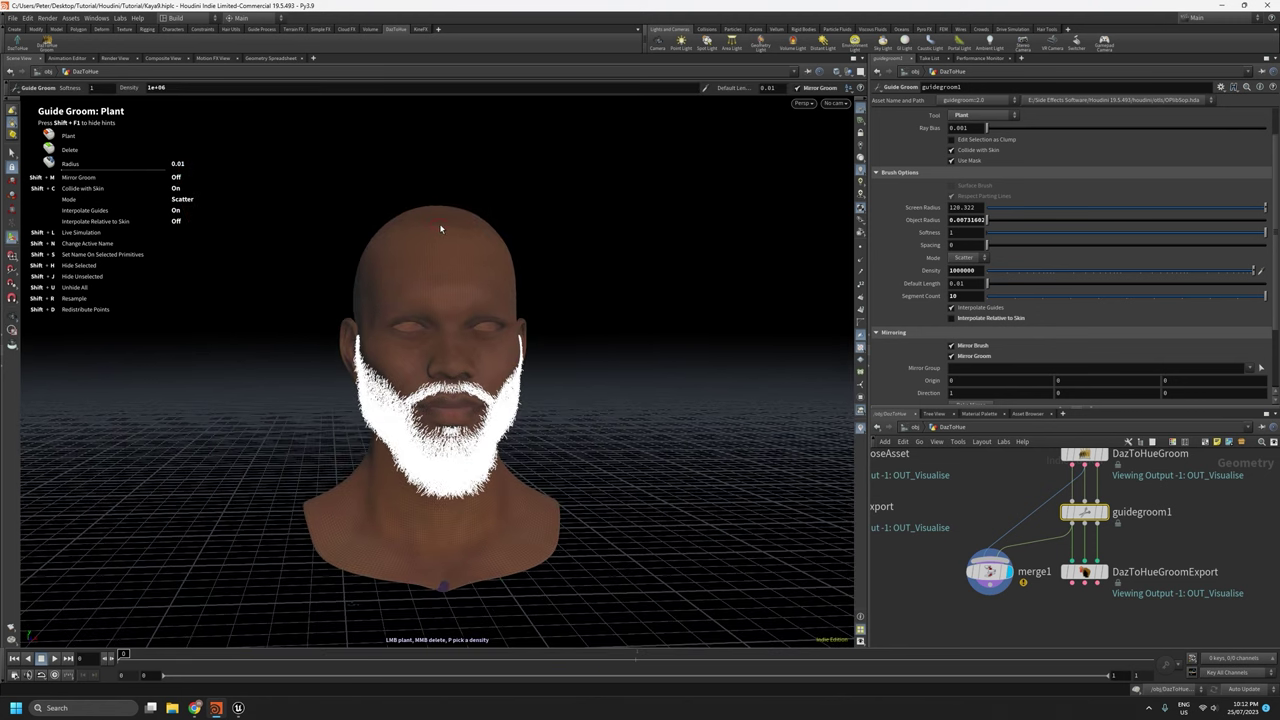
alt+drag(473, 497, 429, 537)
alt+right_drag(429, 537, 470, 342)
mouse_move(470, 342)
alt+mouse_down()
mouse_move(556, 339)
mouse_move(462, 334)
alt+mouse_up()
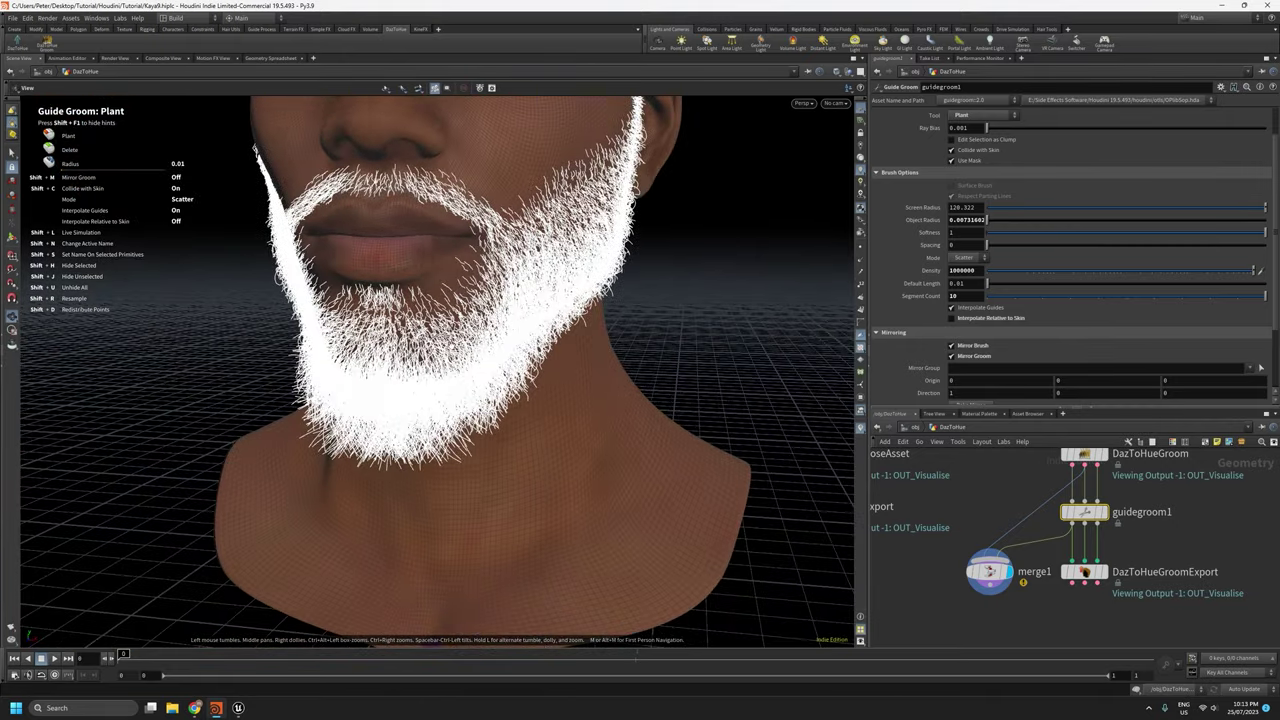
alt+right_drag(462, 334, 460, 243)
alt+drag(460, 243, 384, 214)
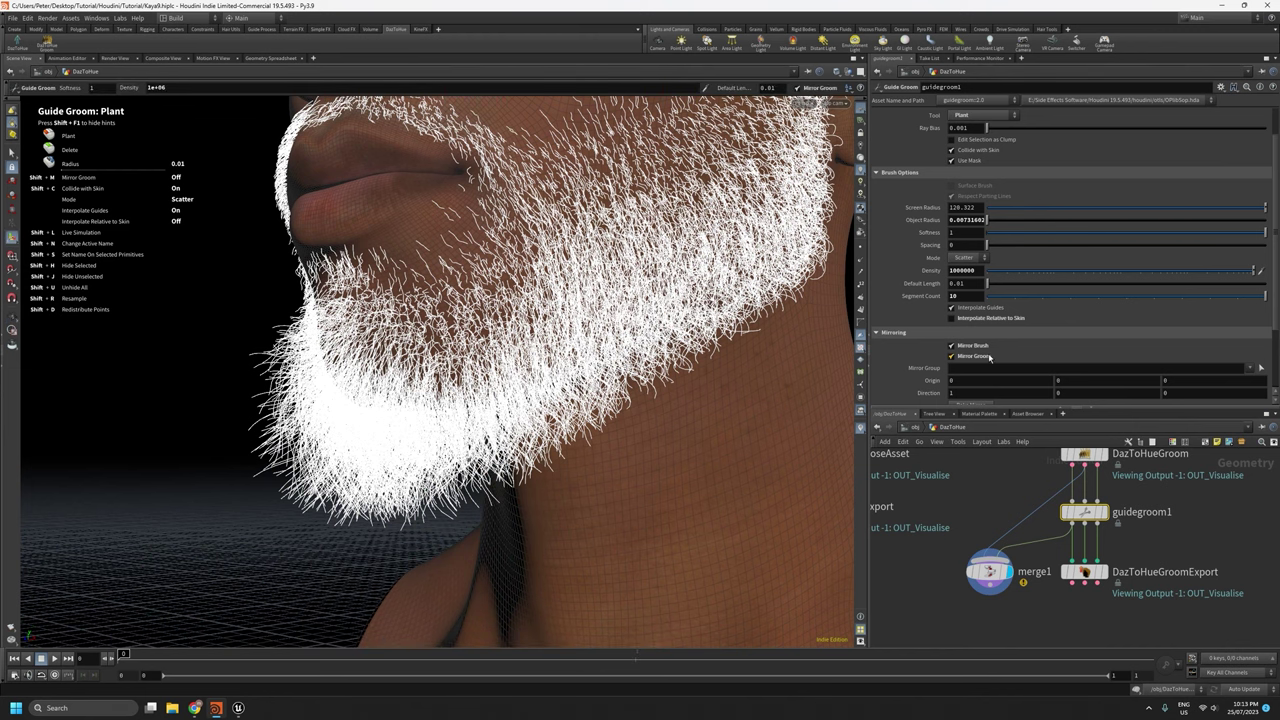
Turn off Mirror Groom while keeping Mirror Brush enabled.
alt+middle_drag(700, 222, 683, 288)
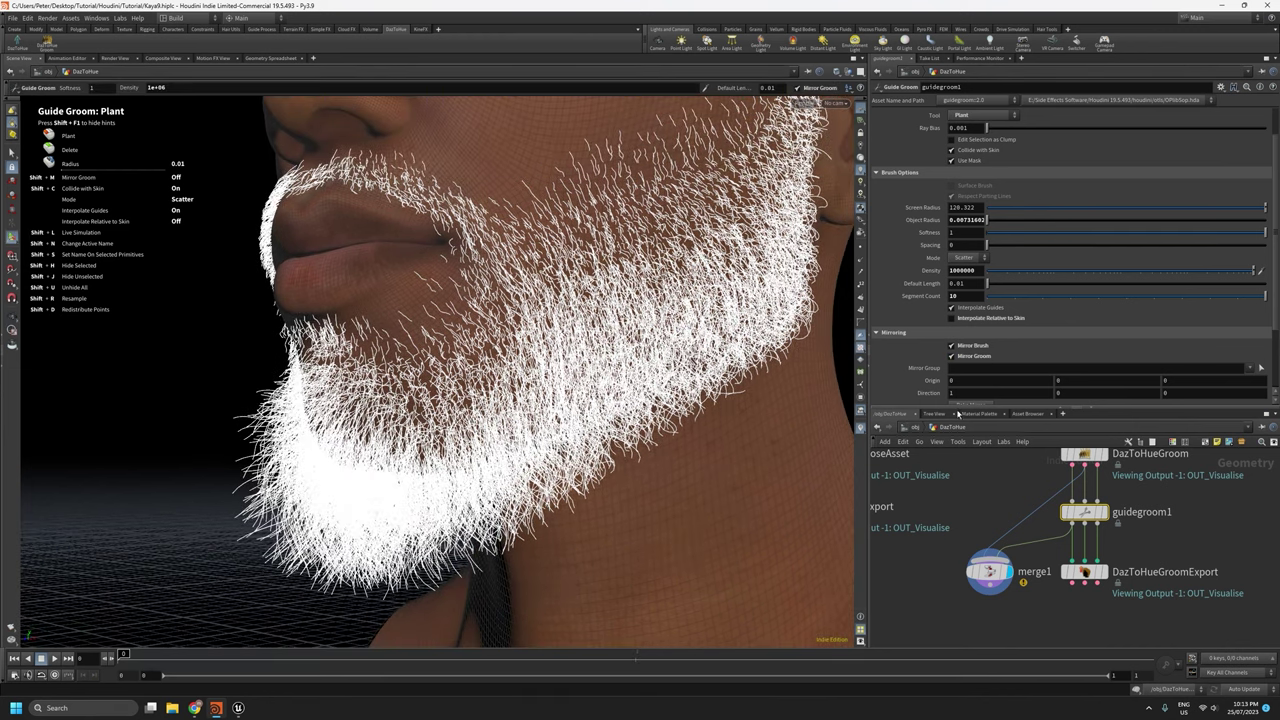
click(951, 357)
alt+middle_drag(561, 436, 528, 467)
alt+drag(528, 467, 486, 481)
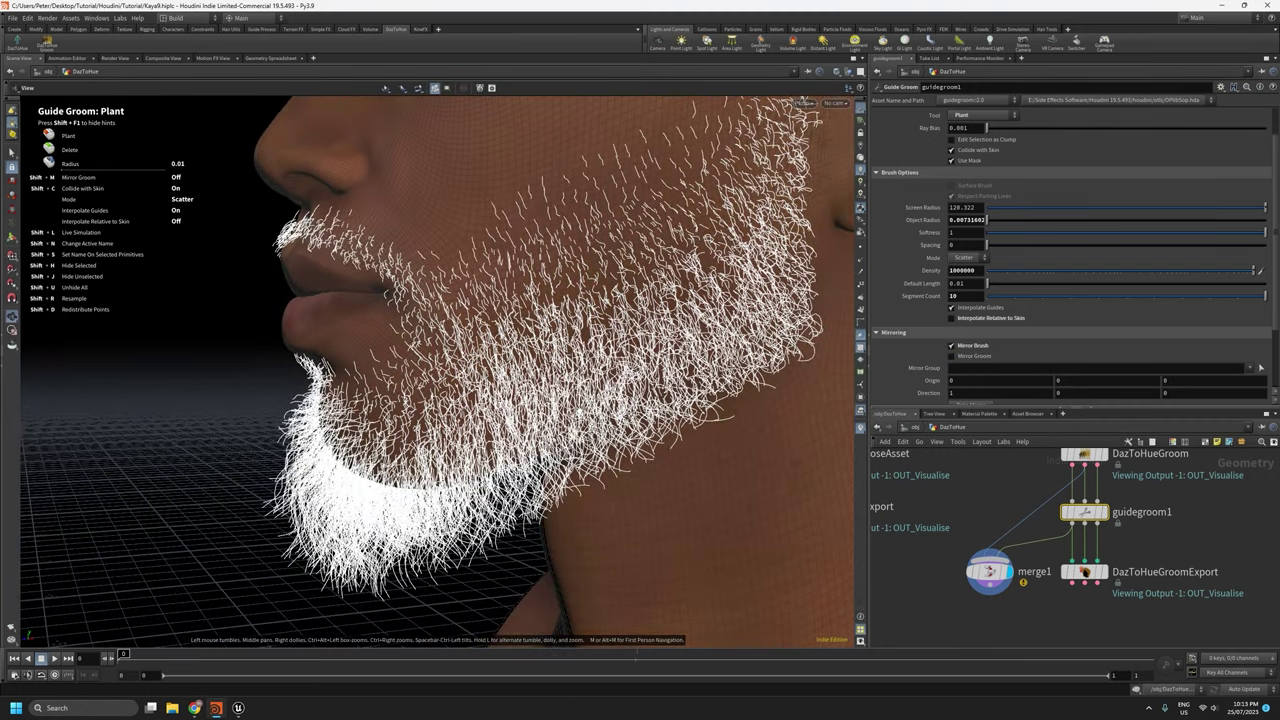
alt+drag(530, 390, 500, 395)
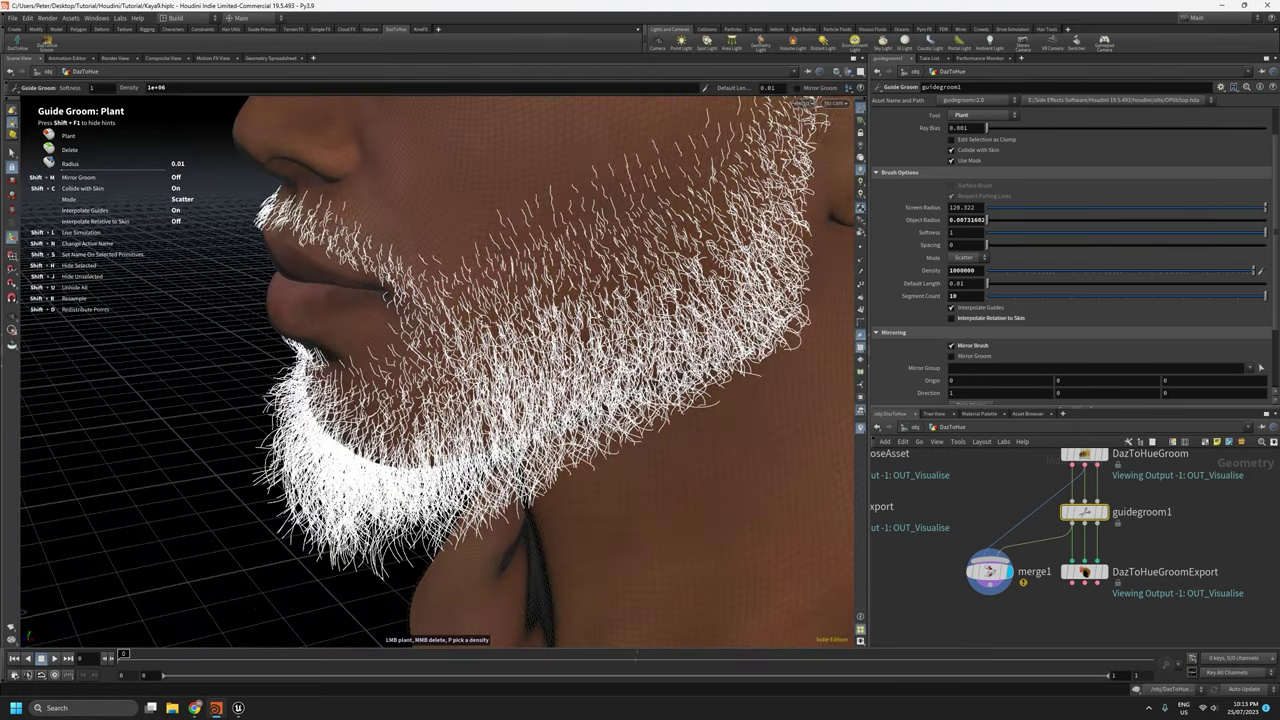
alt+drag(598, 356, 603, 295)
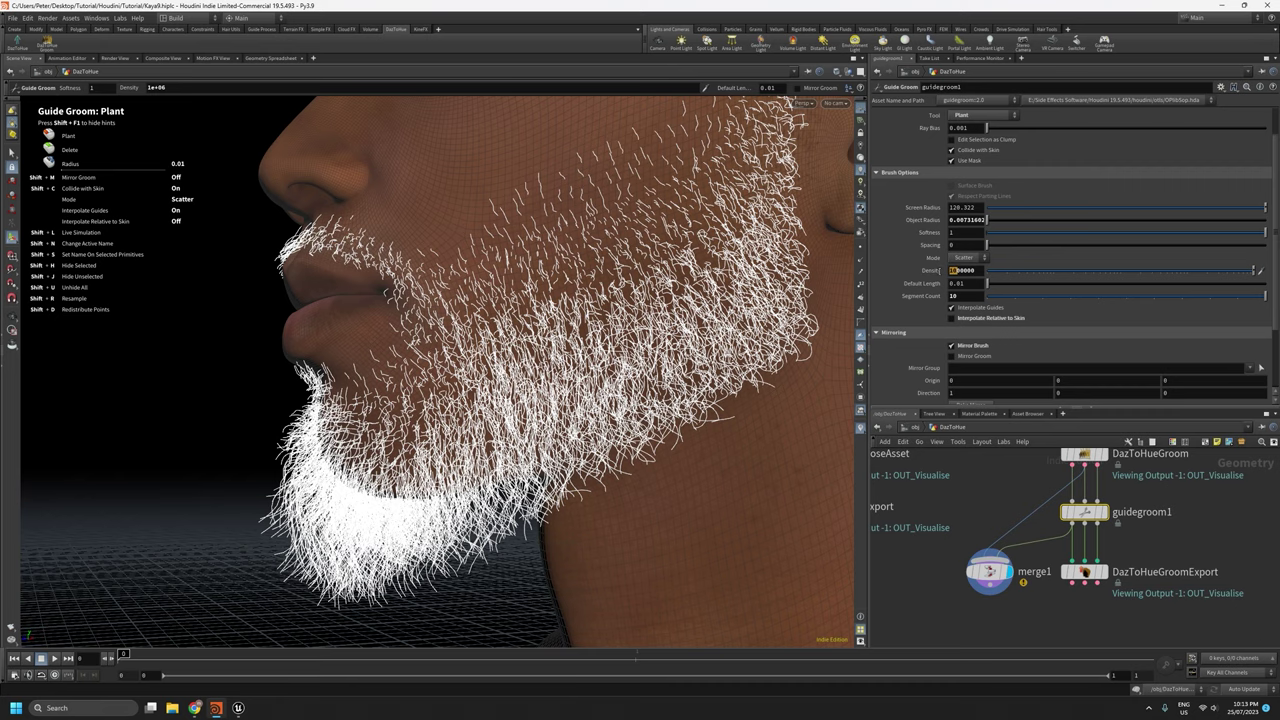
Plant dense guides down the sideburn in front of the ear and along the rear jaw.
click(725, 314)
mouse_move(725, 314)
alt+mouse_down()
mouse_move(685, 295)
mouse_move(698, 303)
mouse_move(680, 250)
mouse_move(705, 183)
mouse_move(688, 228)
mouse_move(718, 378)
mouse_move(700, 398)
mouse_move(655, 355)
mouse_move(625, 290)
mouse_move(618, 319)
alt+mouse_up()
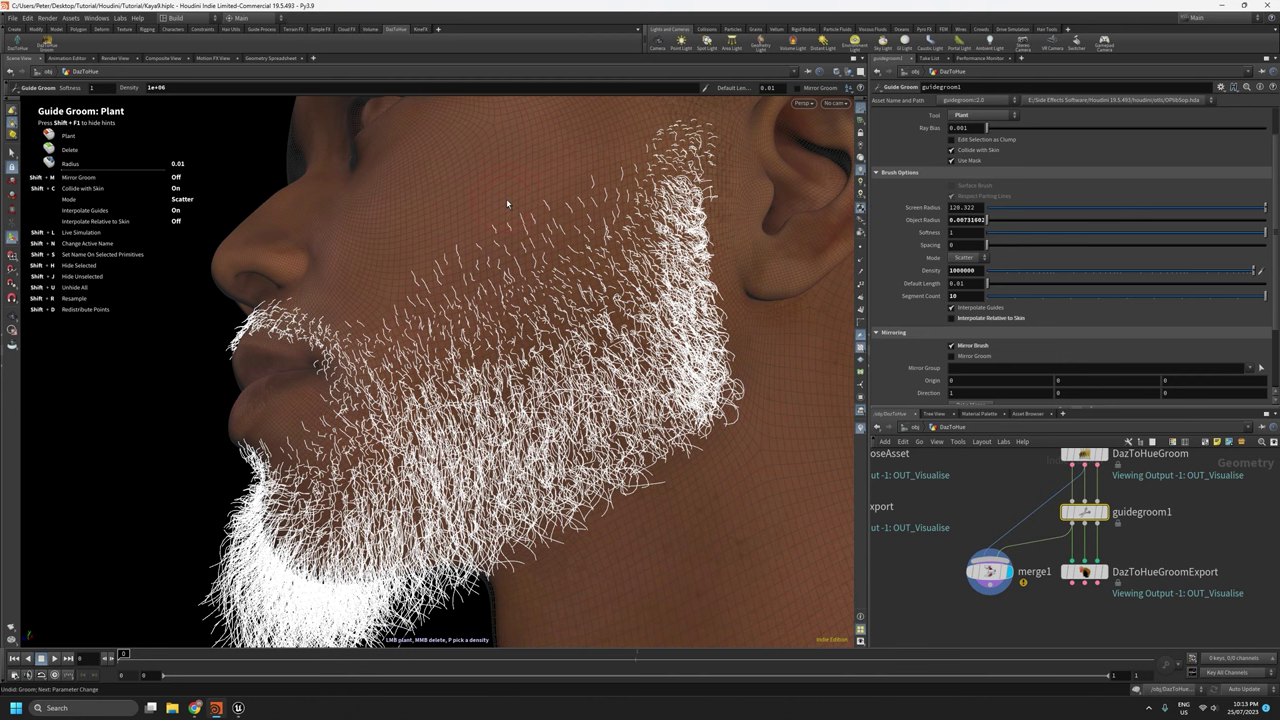
alt+drag(510, 177, 542, 172)
alt+middle_drag(542, 172, 587, 129)
drag(722, 276, 628, 390)
mouse_move(624, 394)
alt+mouse_down()
mouse_move(632, 363)
mouse_move(495, 460)
mouse_move(400, 495)
mouse_move(400, 440)
mouse_move(664, 282)
mouse_move(696, 280)
mouse_move(692, 311)
alt+mouse_up()
Plant additional guides across the chin and check the coverage on the opposite side of the face.
mouse_move(470, 355)
mouse_down()
mouse_move(420, 375)
mouse_move(522, 270)
mouse_move(428, 192)
mouse_move(440, 255)
mouse_move(488, 300)
mouse_up()
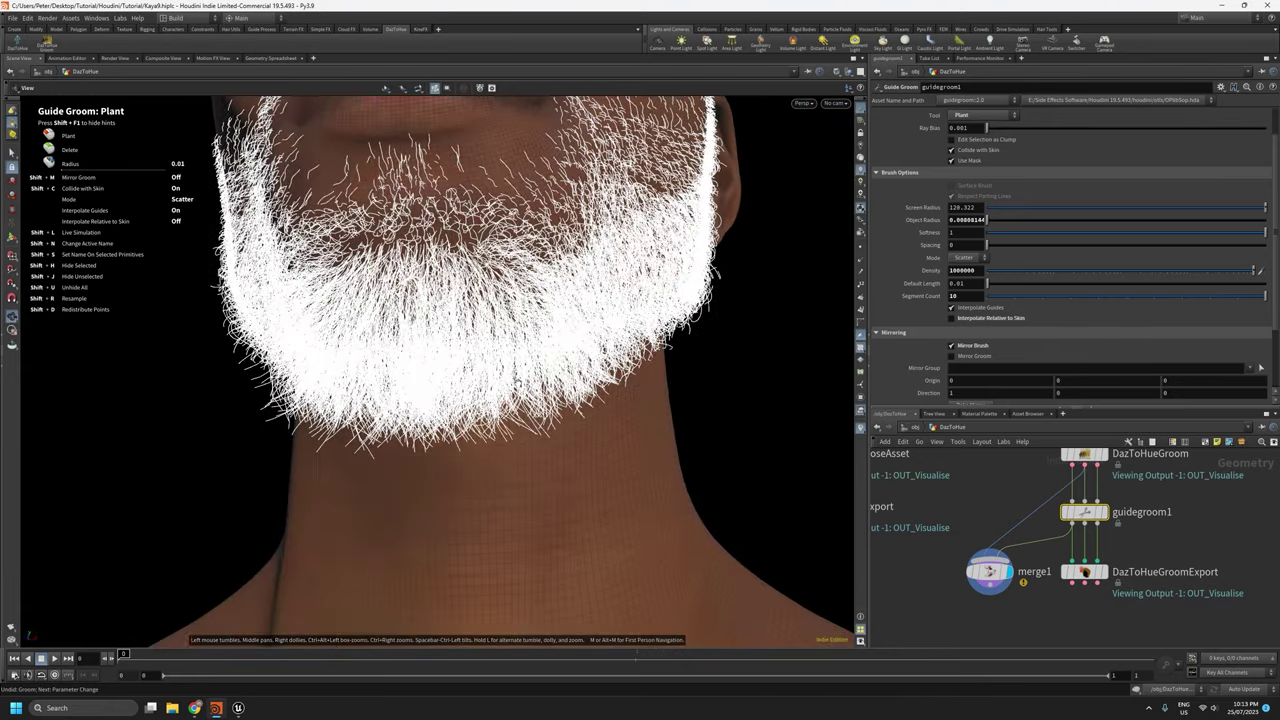
drag(475, 235, 430, 243)
alt+drag(500, 300, 400, 290)
alt+middle_drag(470, 280, 428, 400)
alt+drag(604, 334, 706, 348)
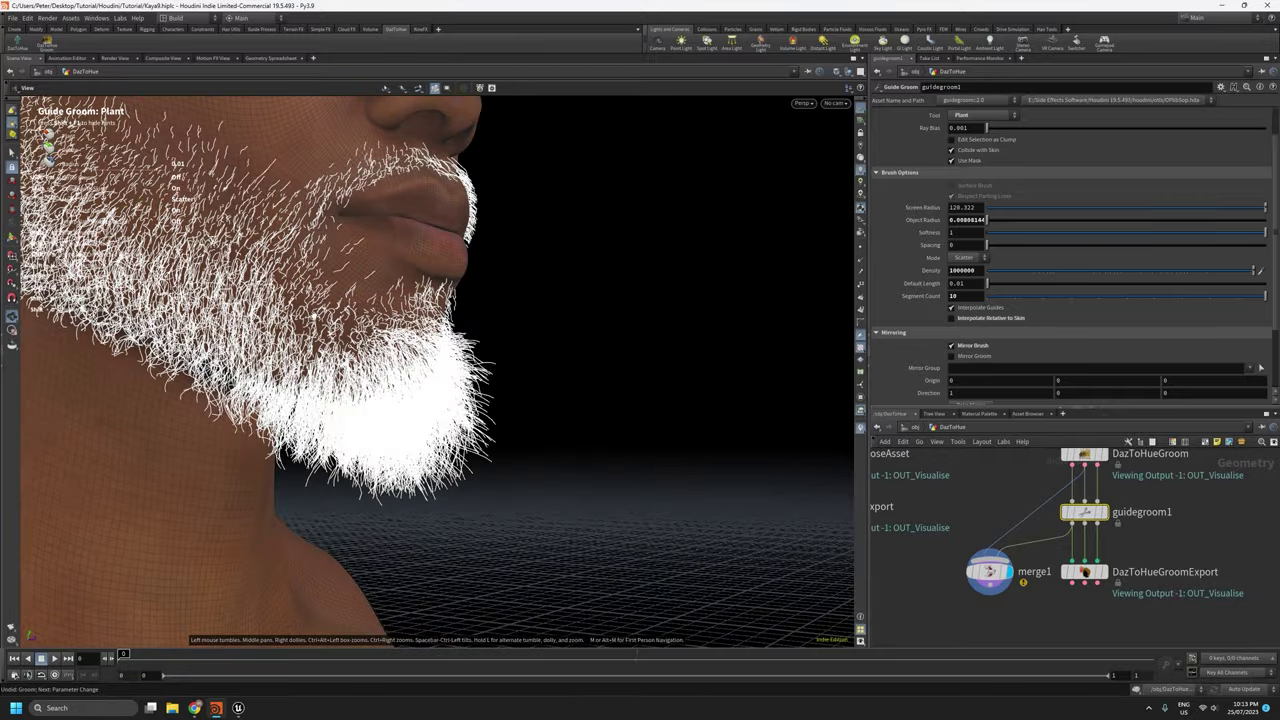
alt+middle_drag(314, 316, 547, 386)
mouse_move(470, 470)
alt+mouse_down()
mouse_move(510, 450)
mouse_move(280, 290)
mouse_move(300, 320)
mouse_move(278, 306)
mouse_move(484, 448)
mouse_move(508, 440)
mouse_move(500, 420)
alt+mouse_up()
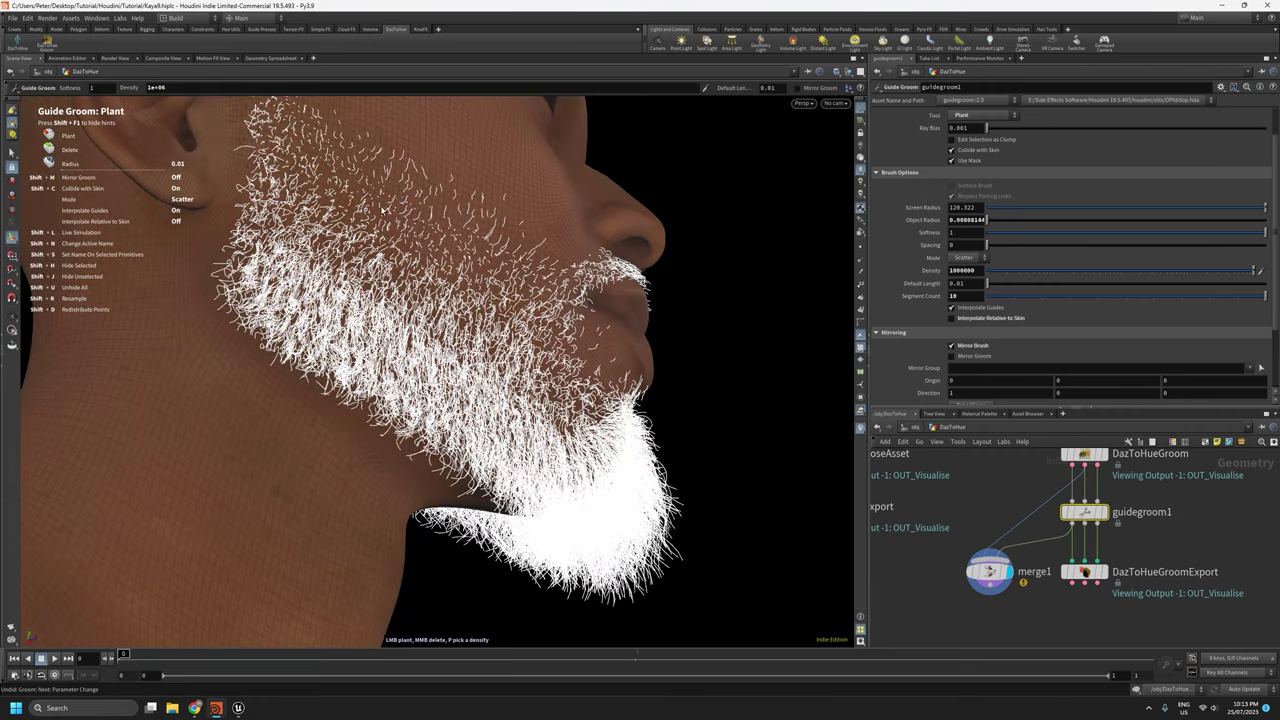
Fill in the lower jaw and chin with more planted guides to thicken the lower beard.
drag(566, 464, 480, 368)
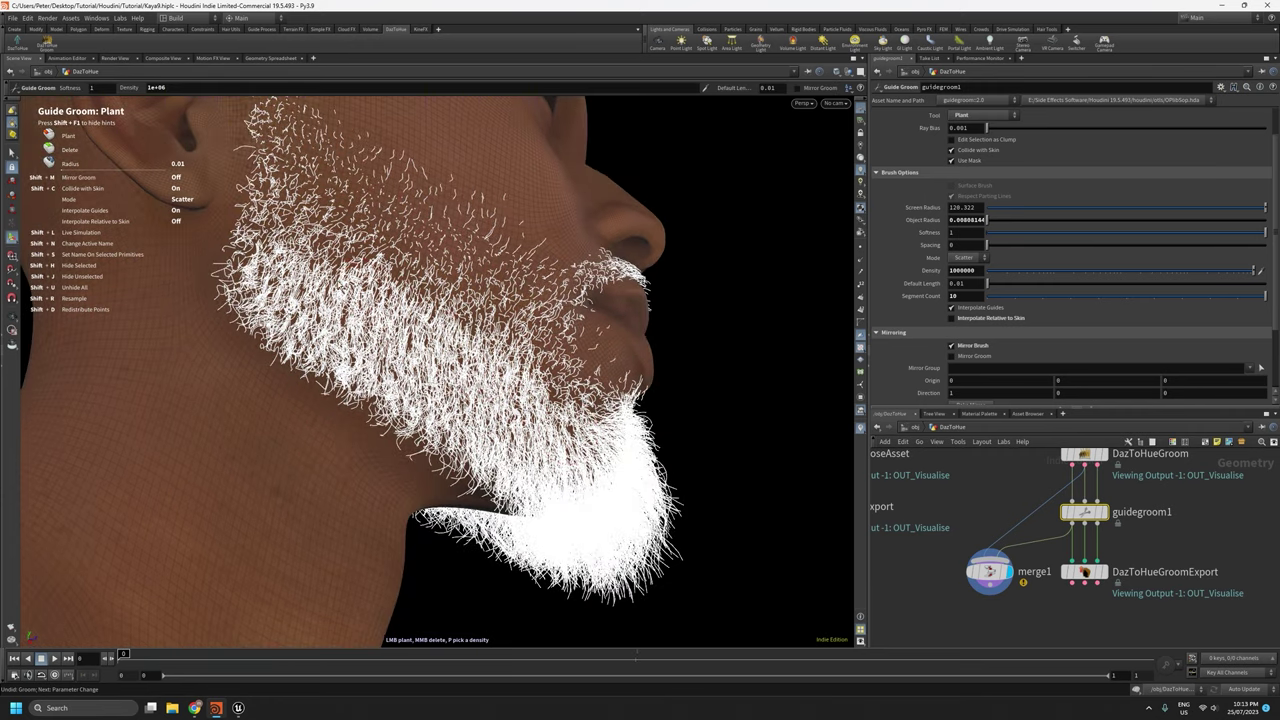
mouse_move(600, 410)
alt+mouse_down()
mouse_move(542, 412)
mouse_move(558, 473)
mouse_move(570, 470)
alt+mouse_up()
click(596, 414)
alt+middle_drag(616, 466, 492, 470)
alt+drag(492, 470, 650, 472)
mouse_move(236, 334)
alt+mouse_down()
mouse_move(264, 370)
mouse_move(306, 378)
mouse_move(278, 376)
mouse_move(285, 260)
mouse_move(384, 394)
mouse_move(236, 390)
alt+mouse_up()
alt+drag(330, 415, 283, 451)
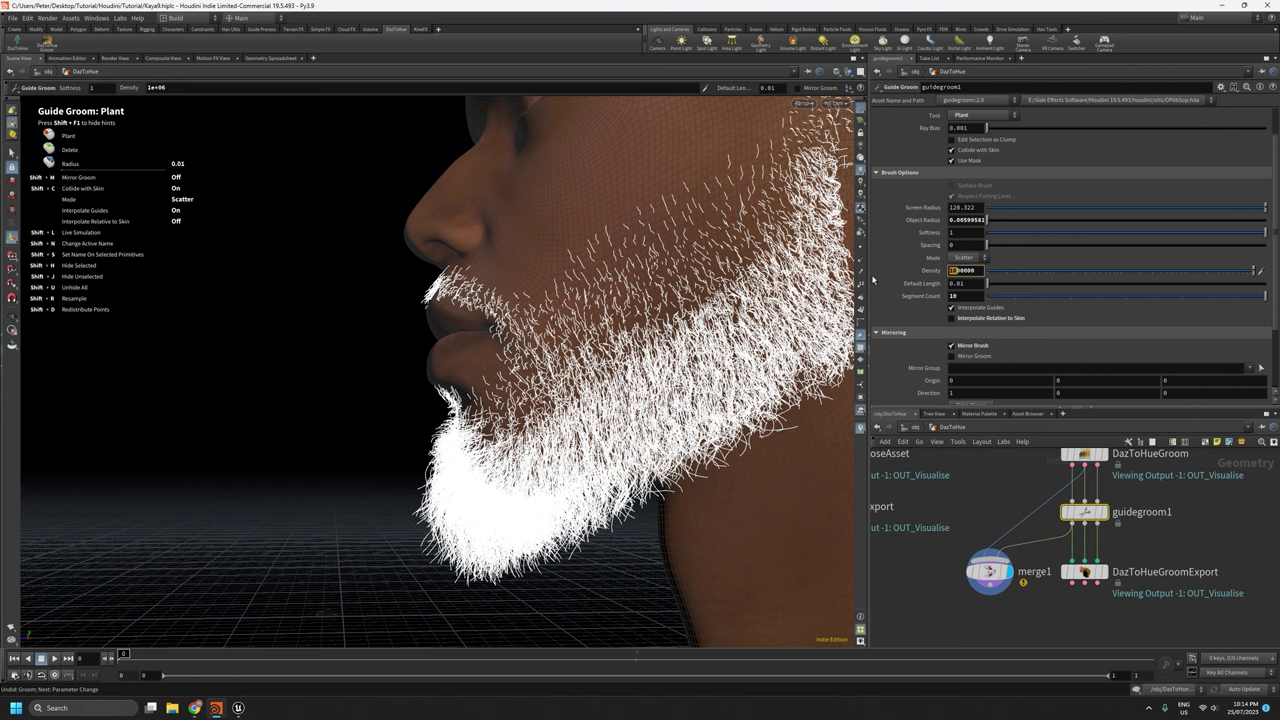
Plant guides at a density of 500000 along the cheek edge of the beard and down toward the mouth corner.
alt+drag(652, 292, 508, 375)
alt+right_drag(508, 375, 530, 349)
drag(539, 368, 504, 396)
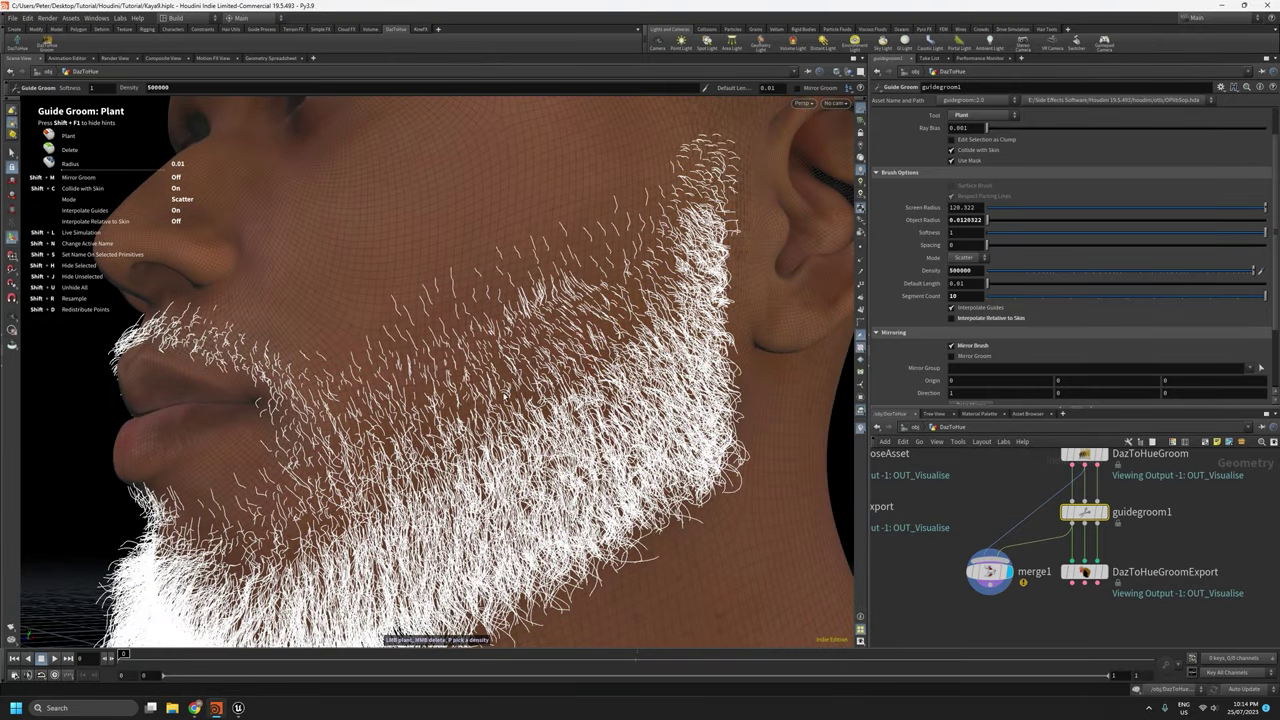
drag(634, 291, 616, 264)
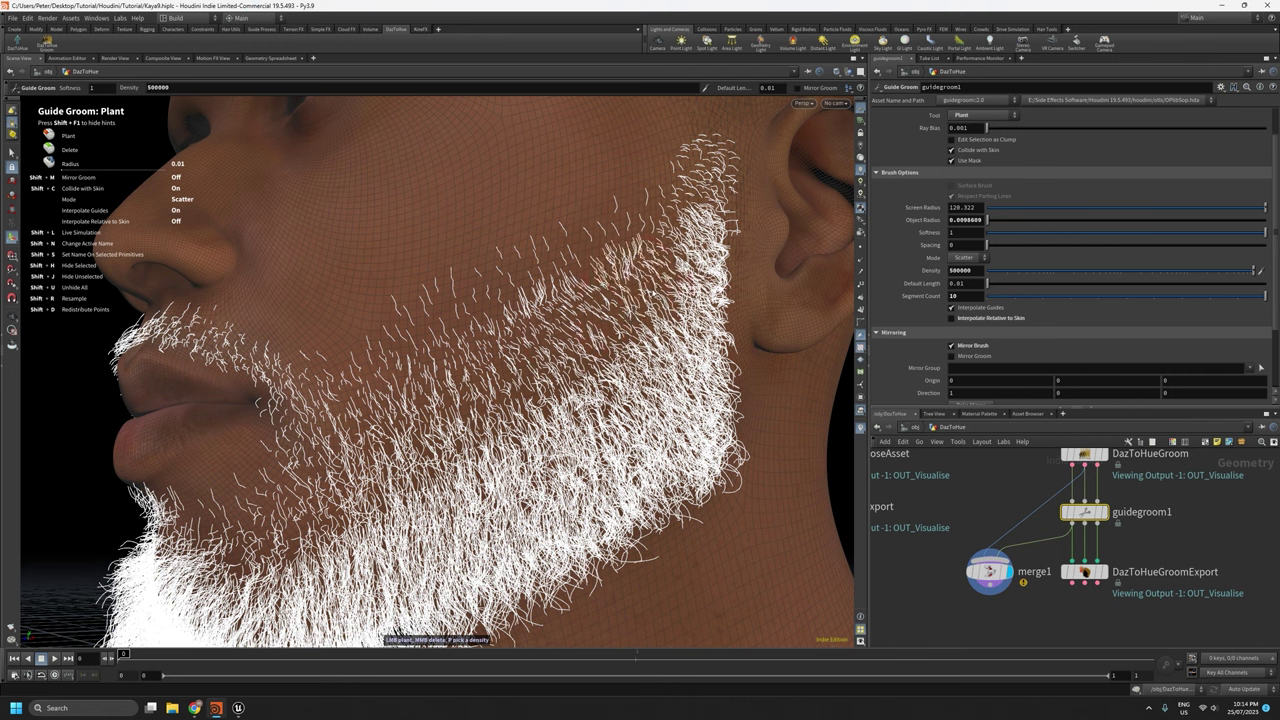
click(664, 257)
drag(322, 508, 298, 534)
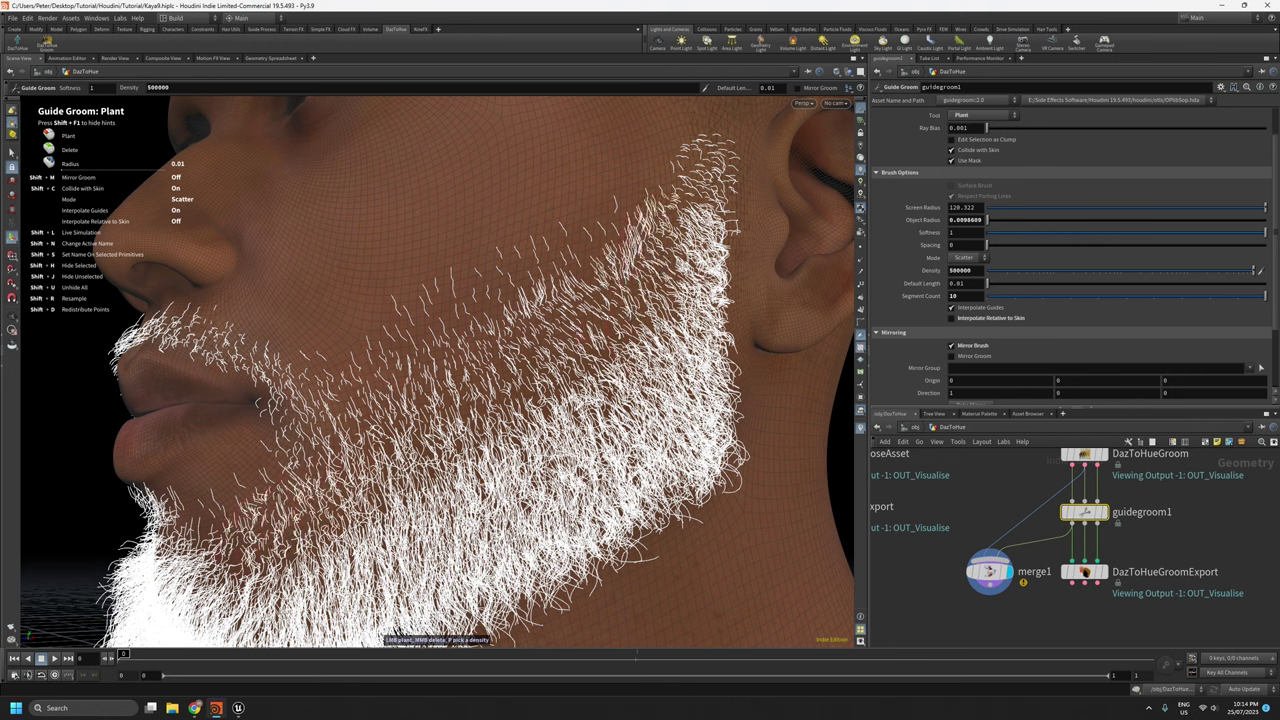
Set the planting density to 800000 and plant guides from the sideburn down across the cheek to the chin.
text(8)
key(Return)
mouse_move(650, 300)
mouse_down()
mouse_move(530, 400)
mouse_move(283, 542)
mouse_up()
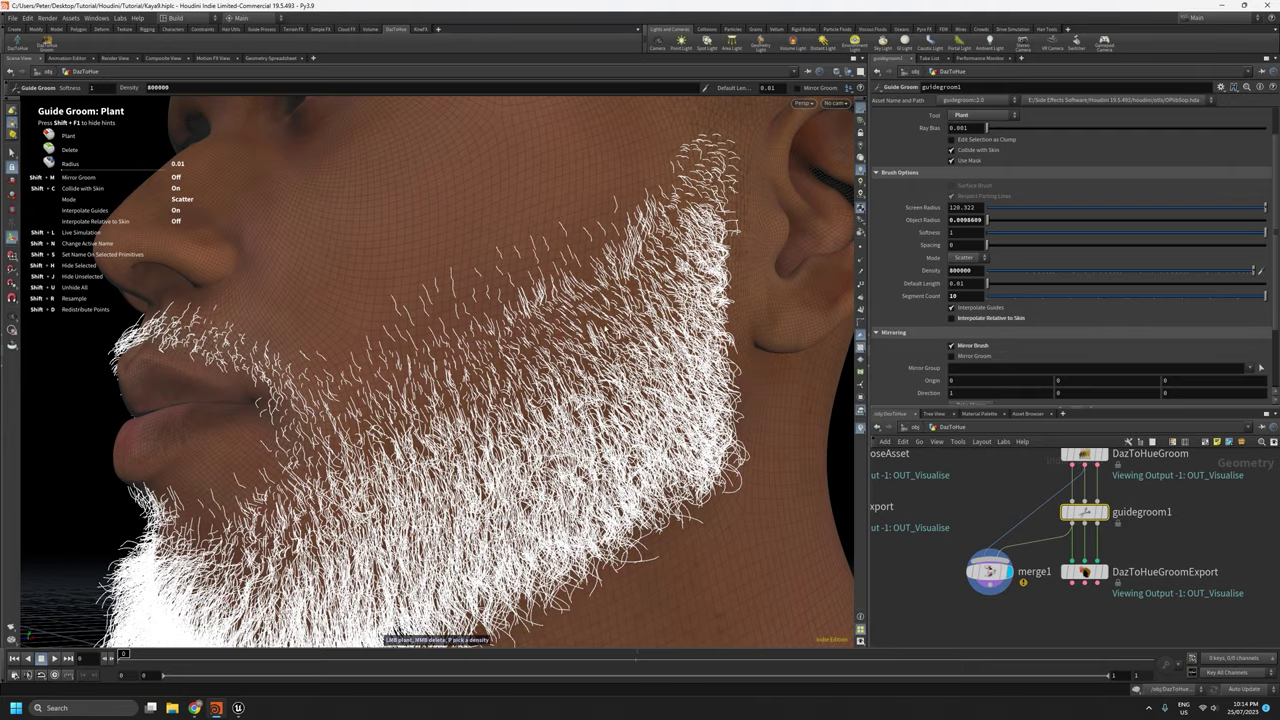
drag(690, 304, 471, 440)
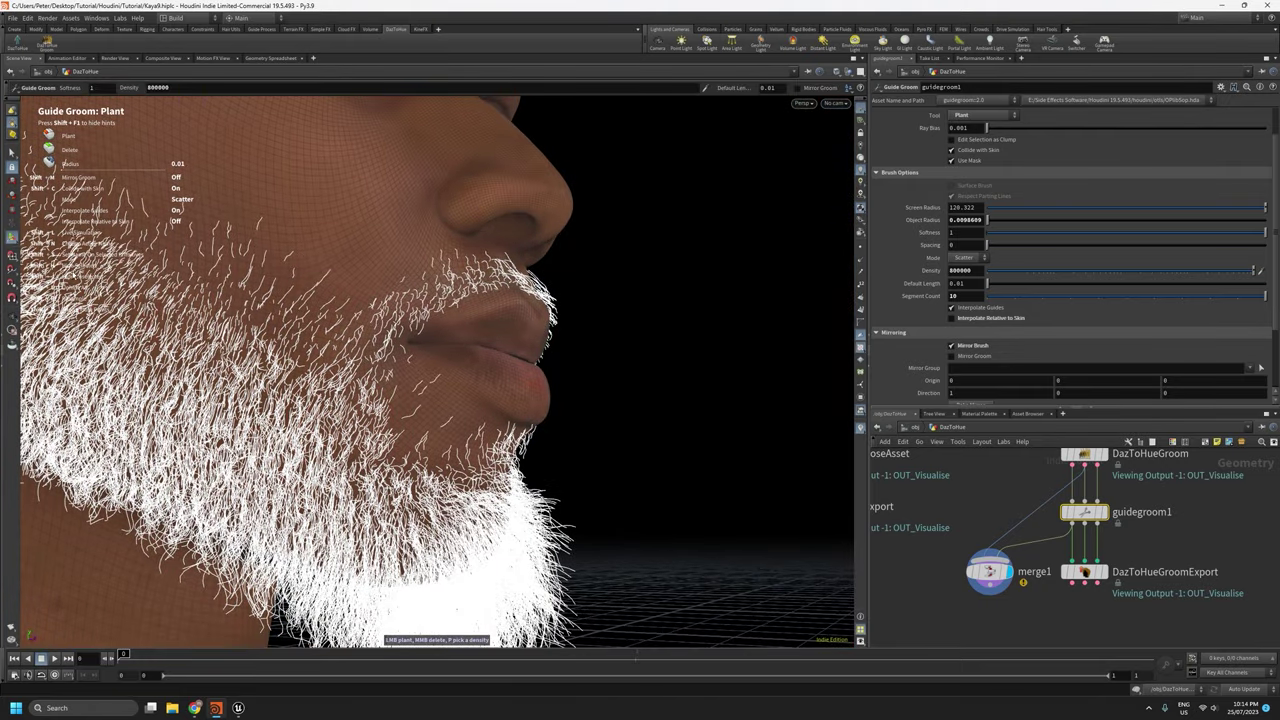
Undo the last planted stroke and set the planting density to 400000.
key(ctrl+z)
middle_drag(471, 440, 683, 479)
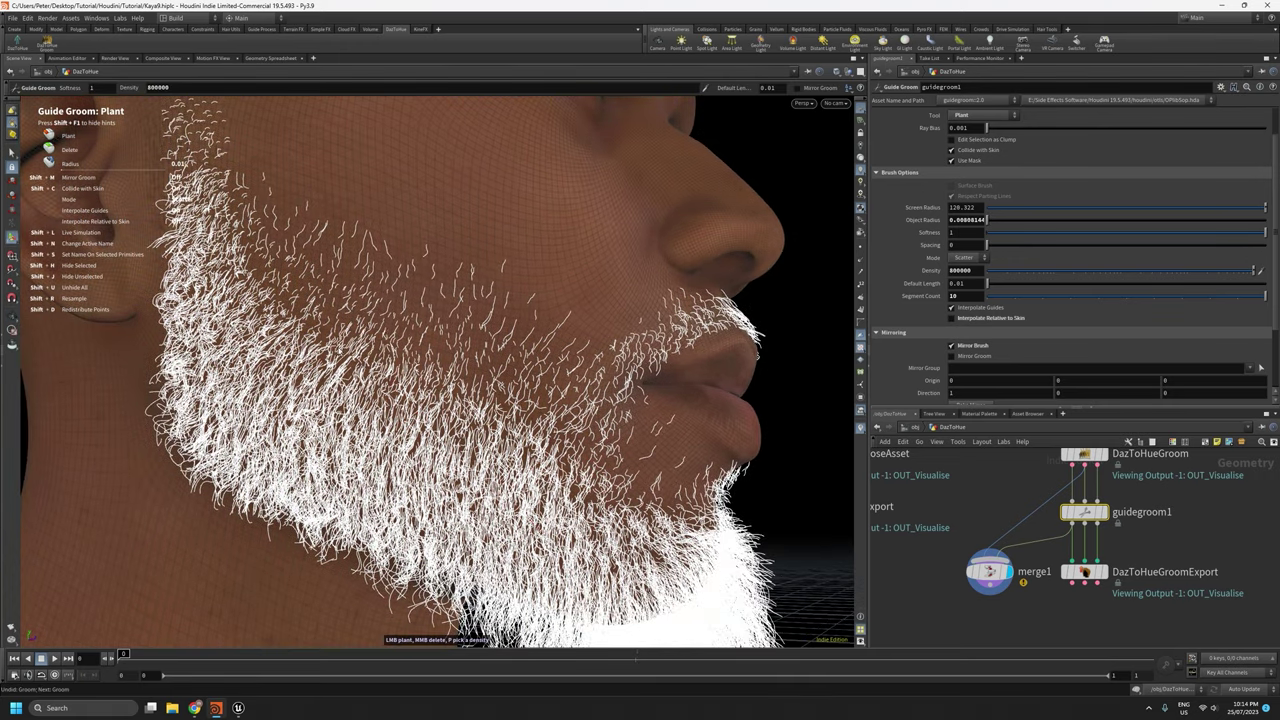
alt+drag(640, 450, 668, 426)
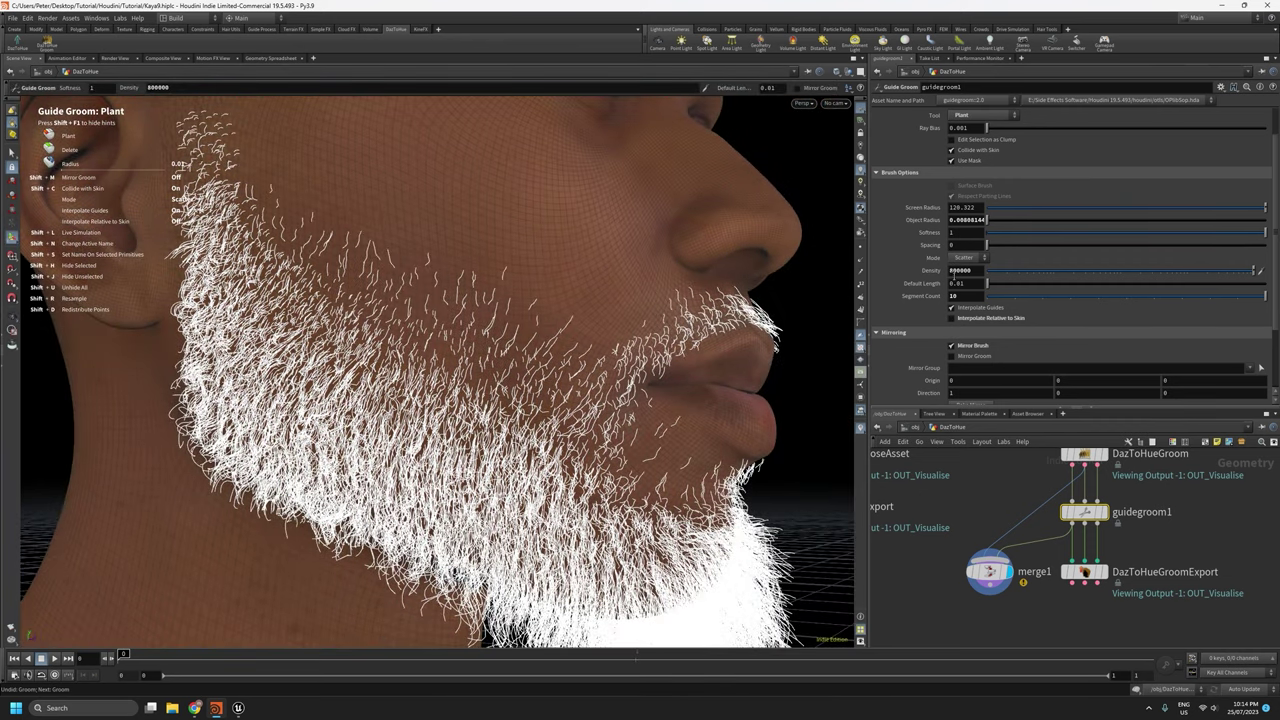
text(4)
key(Return)
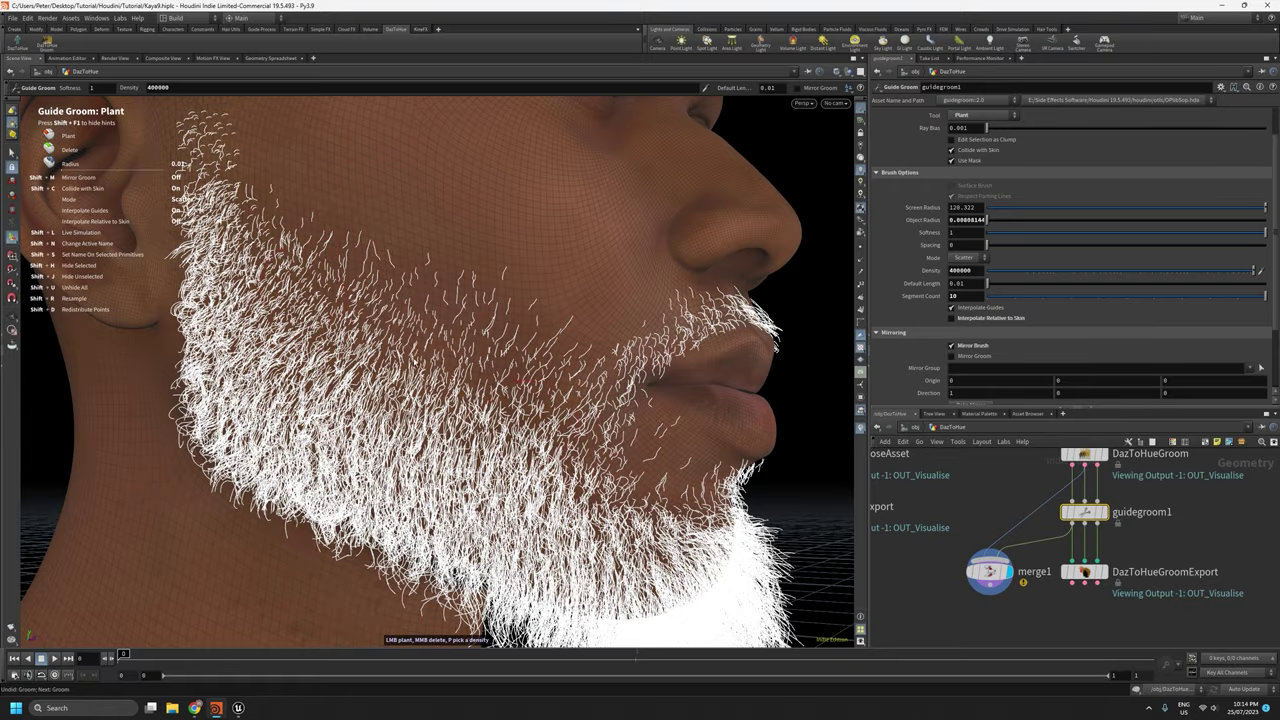
Switch to the Cull tool and thin the guides near the top of the cheek beside the sideburn.
alt+drag(520, 381, 560, 470)
alt+middle_drag(560, 470, 458, 566)
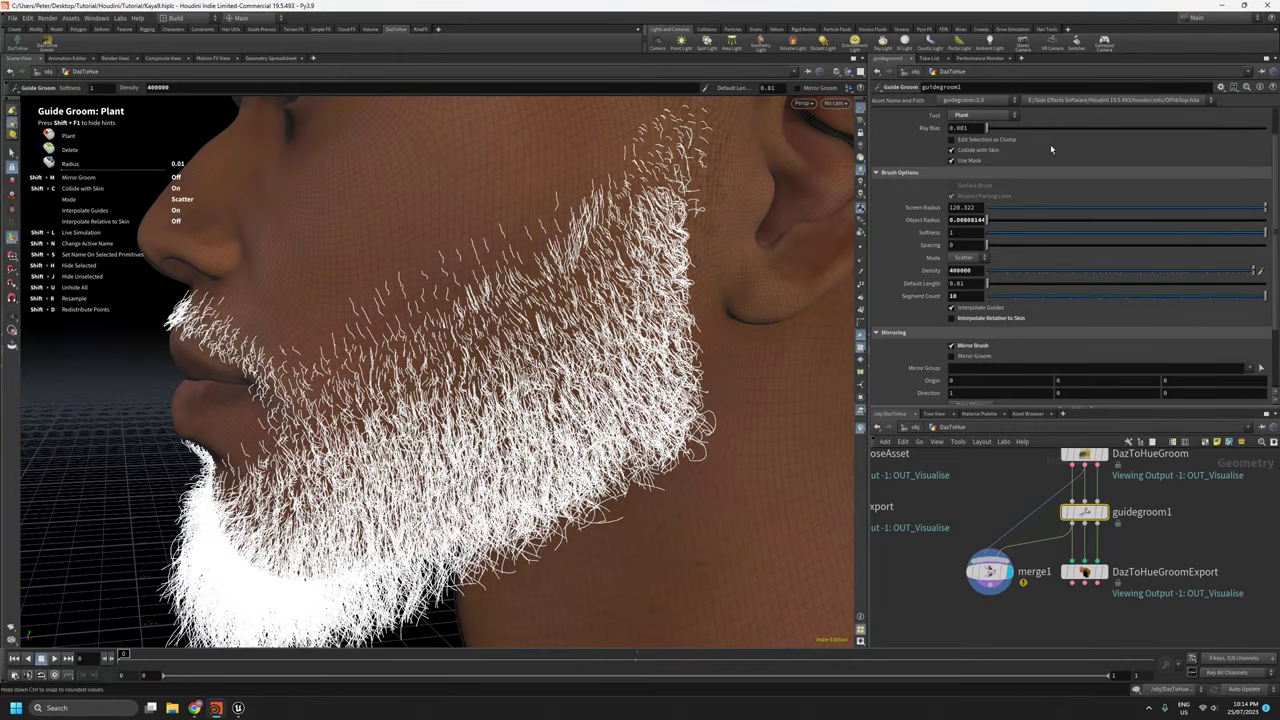
scroll(1051, 149, up, 2)
click(985, 154)
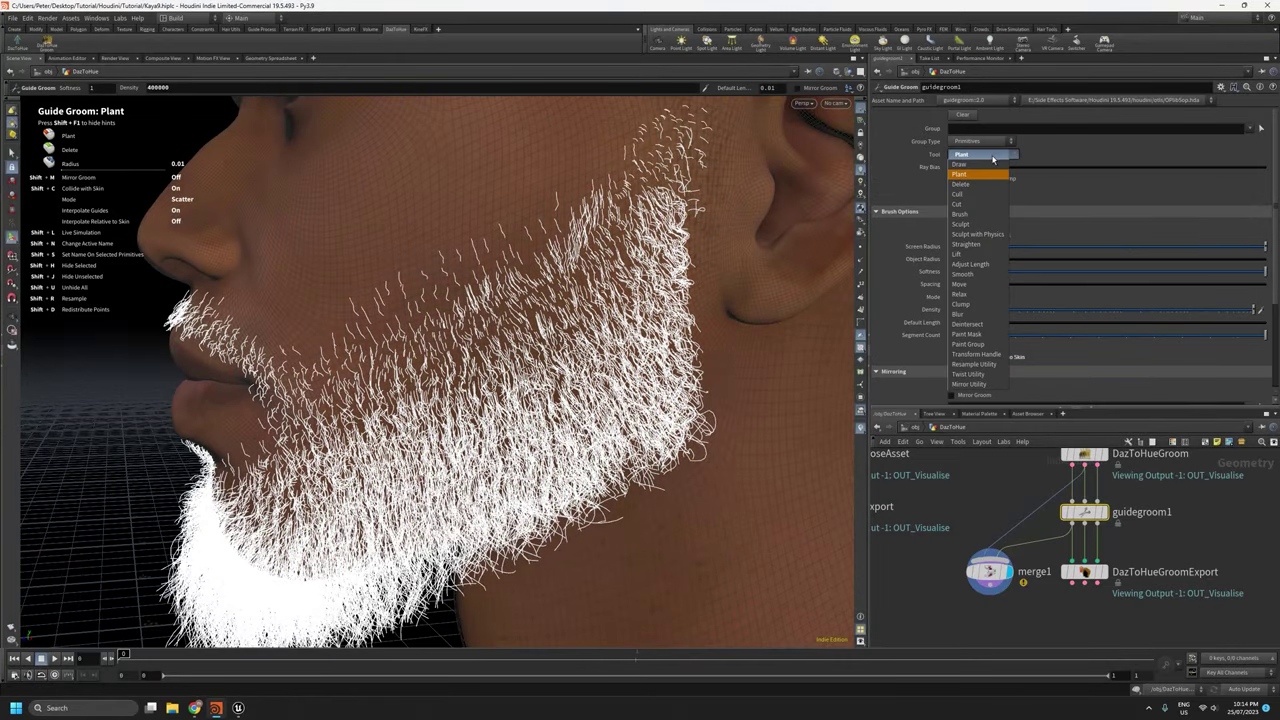
click(965, 194)
alt+right_drag(556, 332, 546, 180)
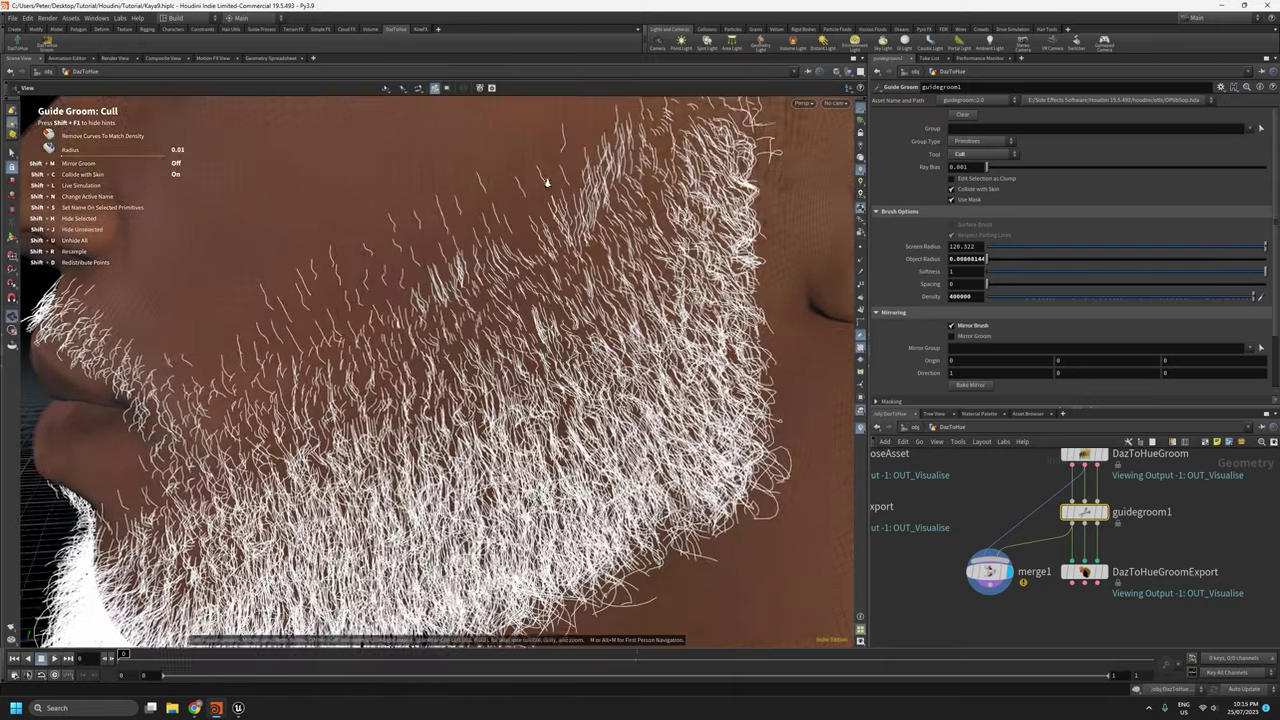
alt+drag(546, 180, 500, 250)
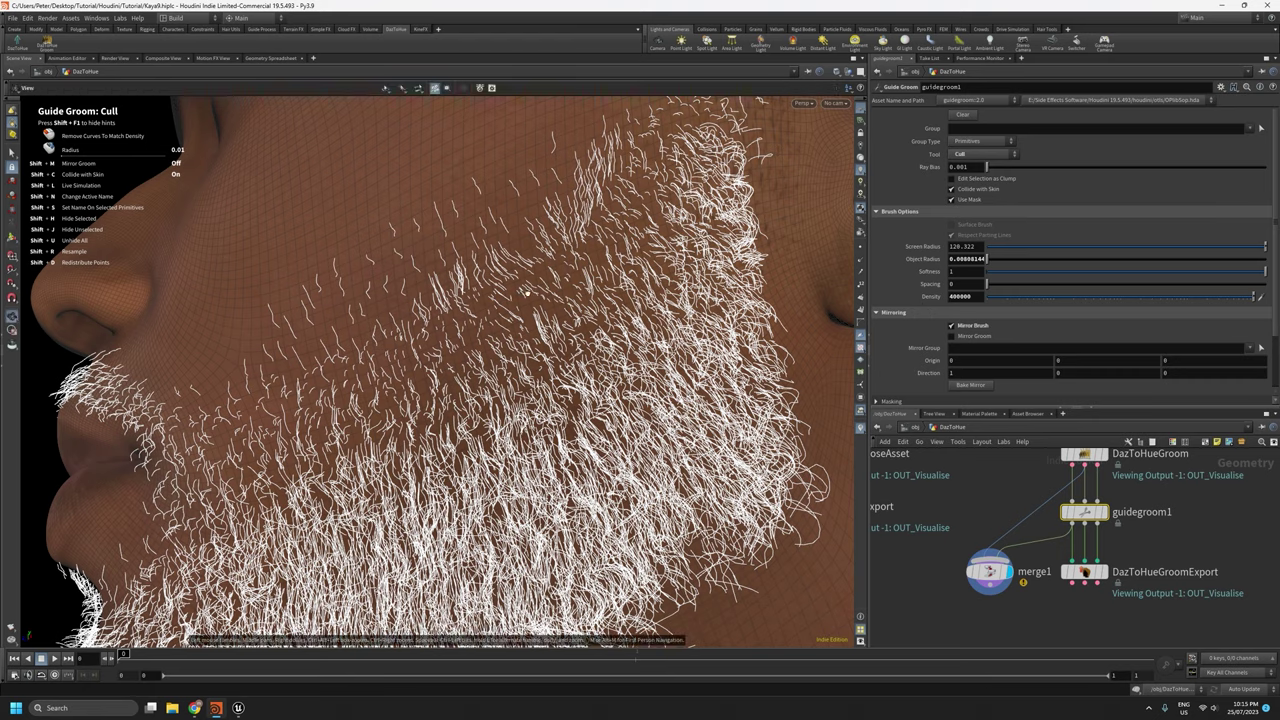
alt+drag(556, 208, 612, 200)
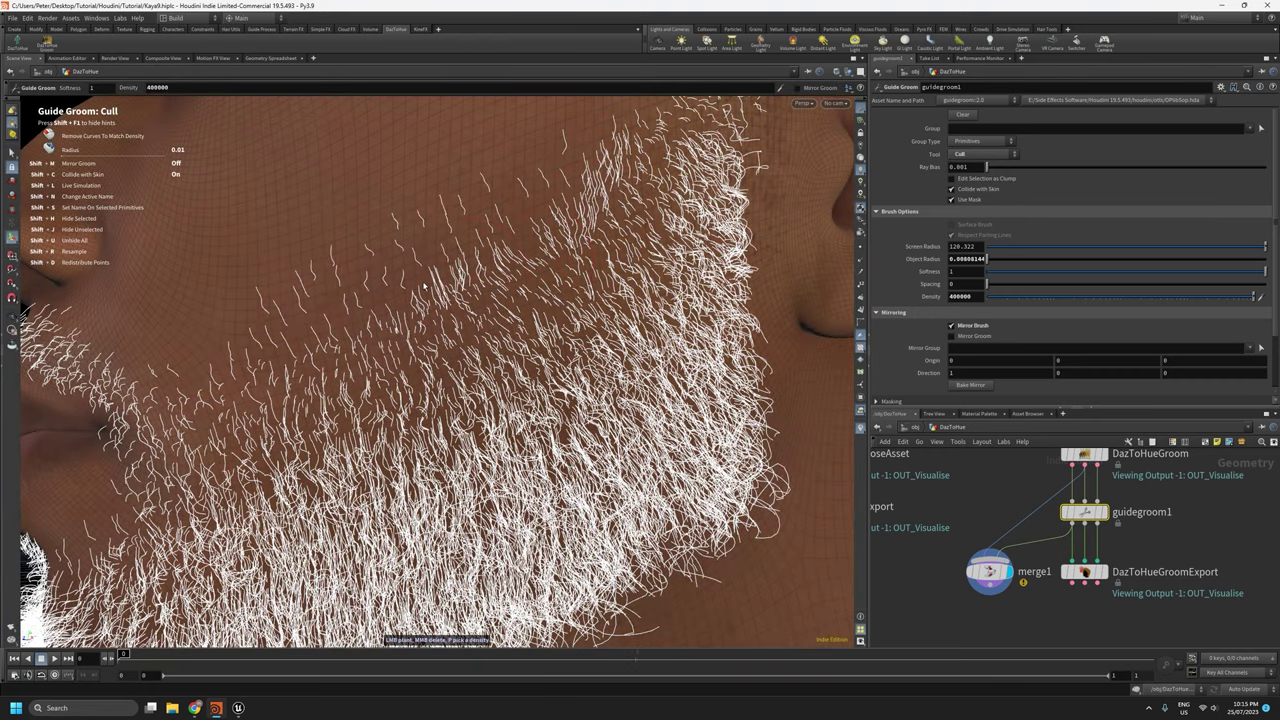
drag(611, 165, 632, 148)
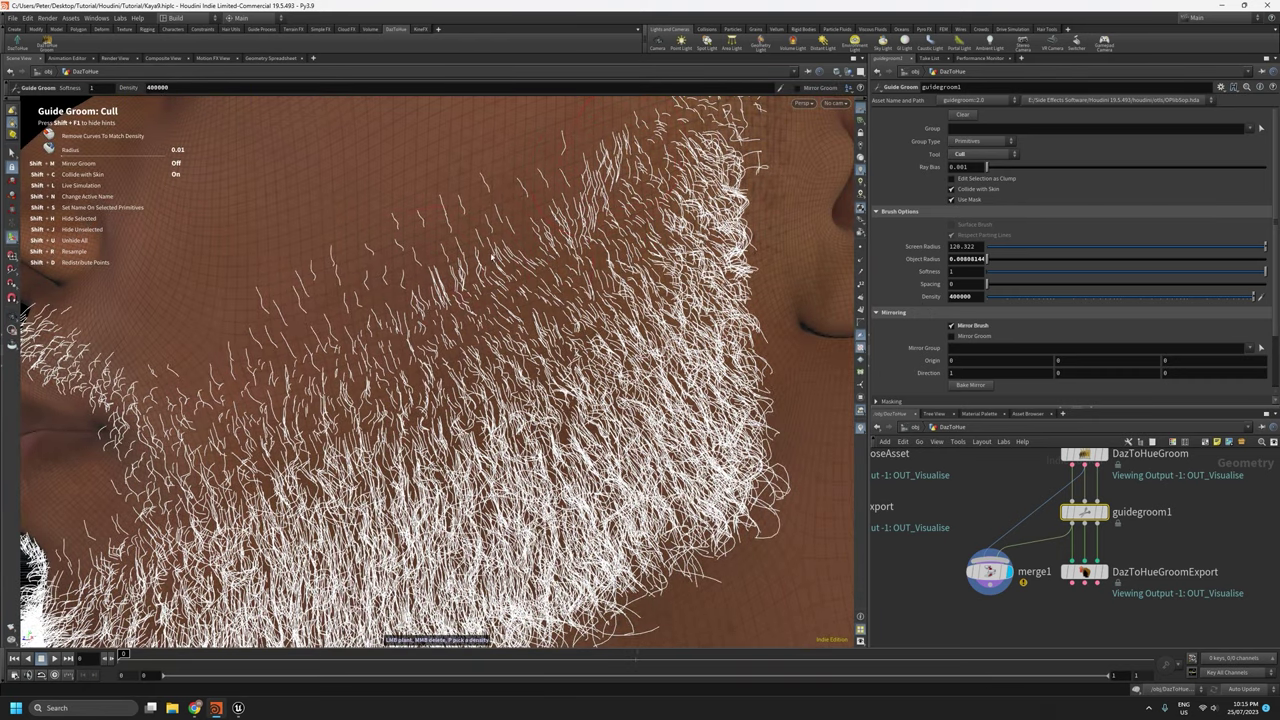
Cull guides along the upper beard line on both cheeks at a density of 400000.
alt+right_drag(502, 252, 520, 270)
alt+middle_drag(520, 270, 598, 206)
drag(612, 215, 480, 345)
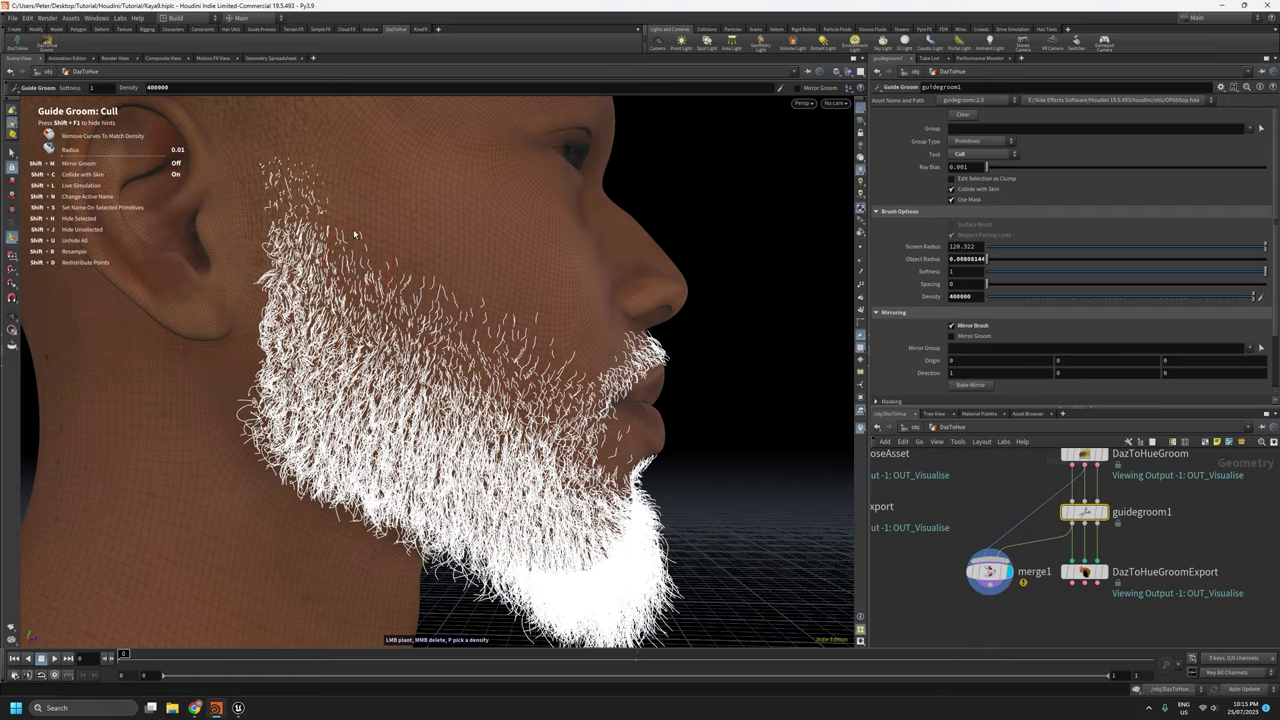
click(492, 404)
click(552, 450)
alt+drag(570, 459, 491, 387)
drag(387, 302, 524, 354)
drag(666, 374, 592, 401)
scroll(600, 403, up, 3)
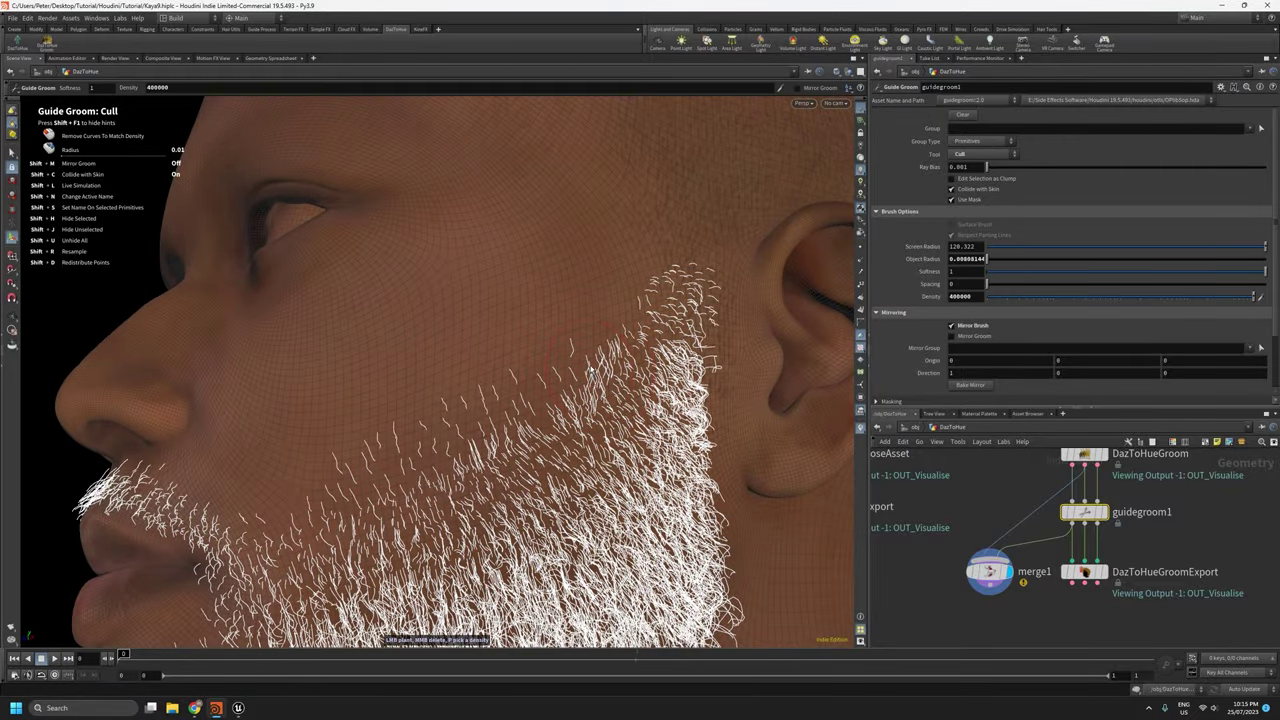
Remove stray guides above the cheek line with the Delete tool at a screen radius of about 27.
click(973, 155)
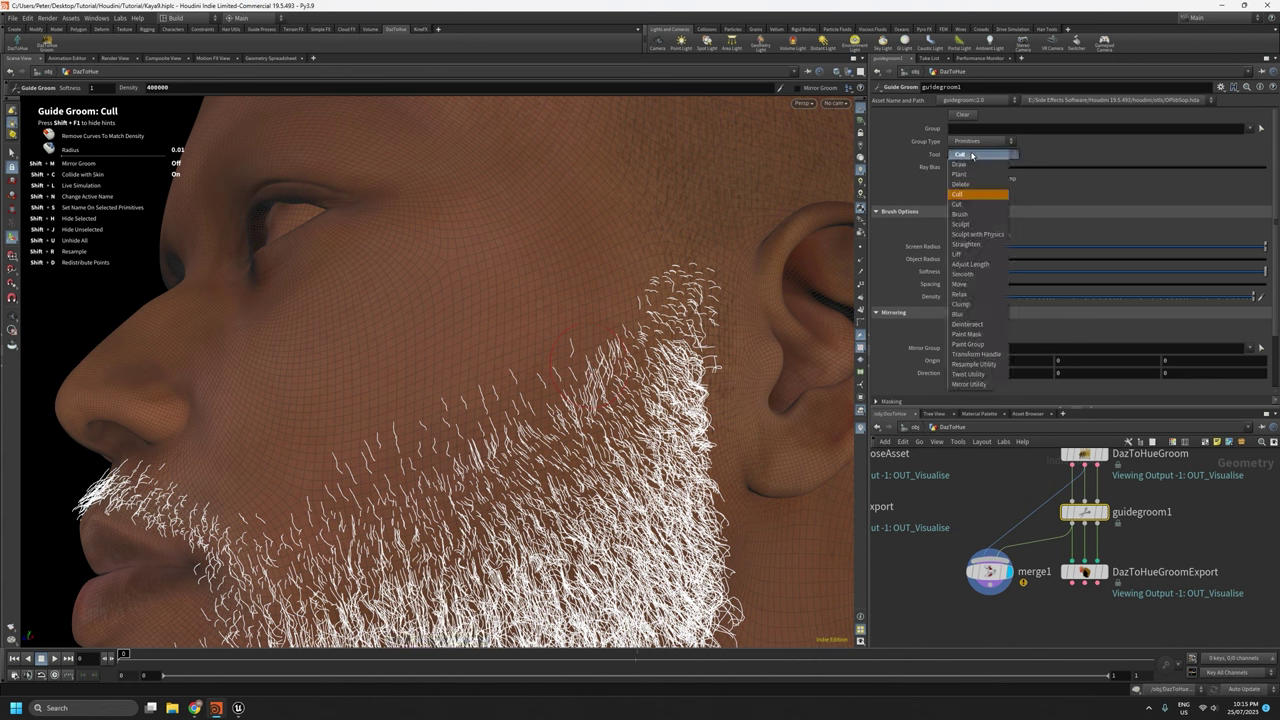
click(962, 184)
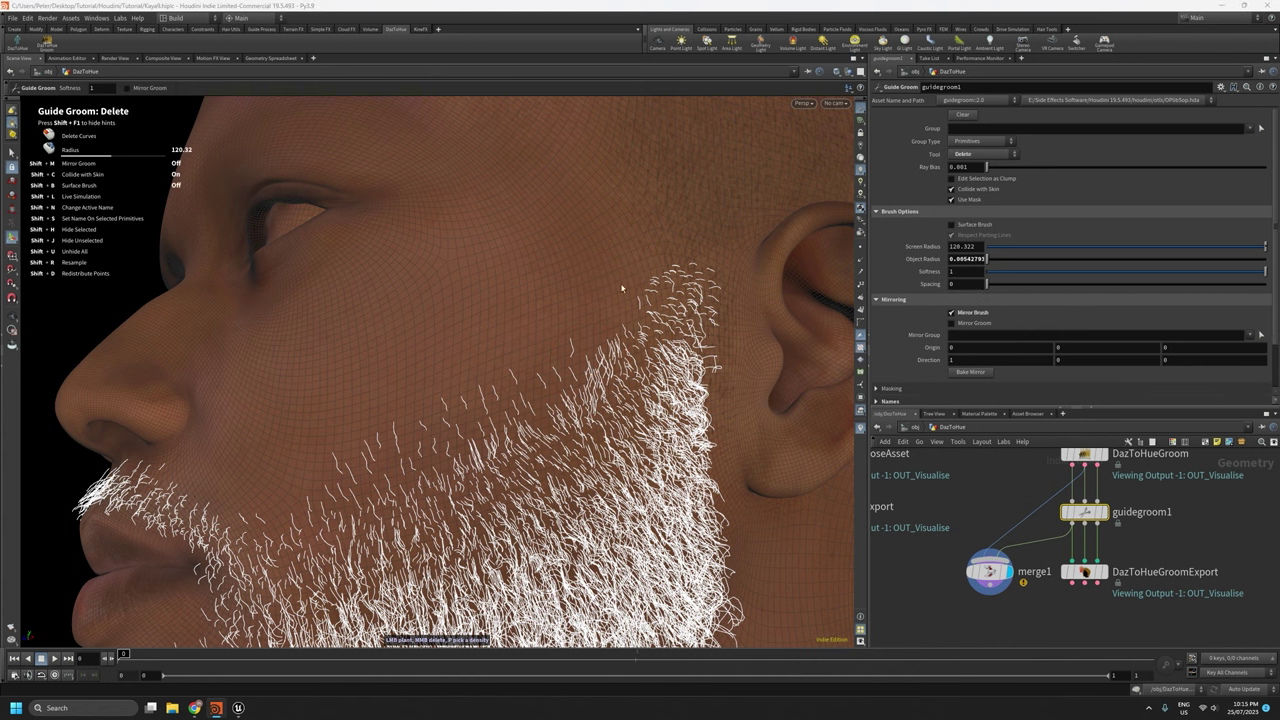
scroll(578, 325, up, 5)
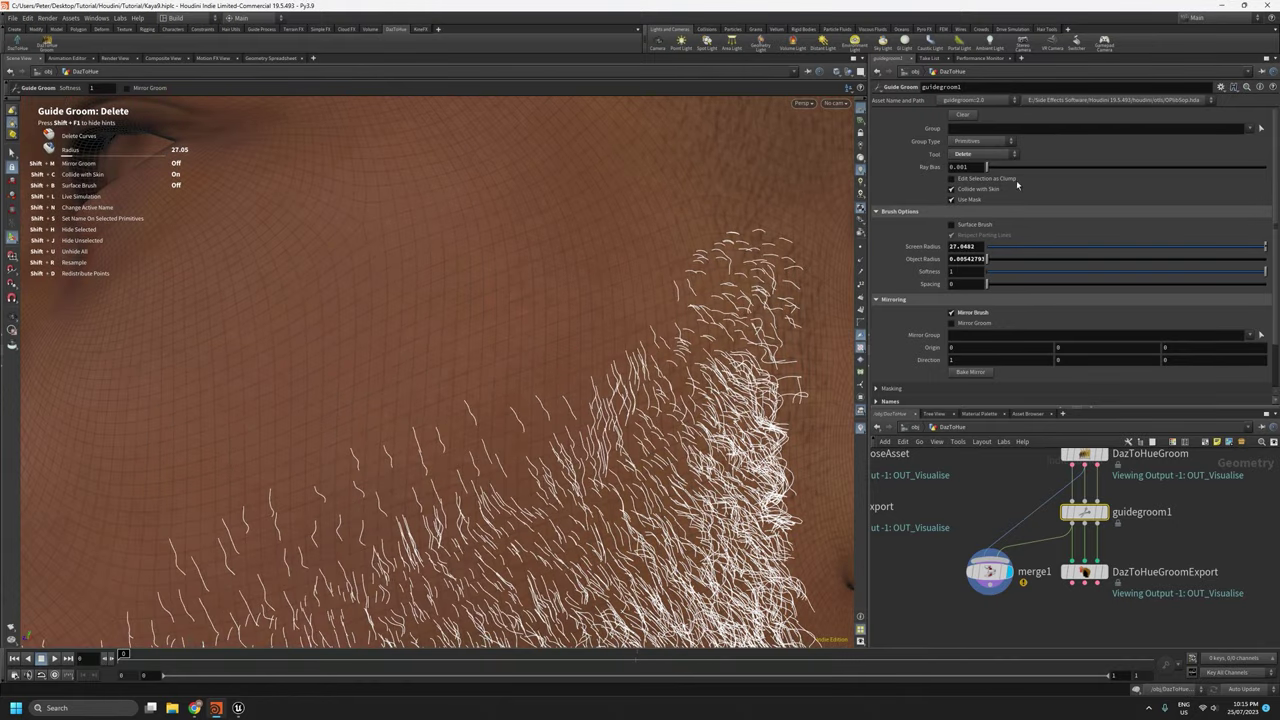
Try to trim the stray guides hanging below the jawline with the Cut tool.
click(992, 156)
click(978, 205)
alt+drag(656, 266, 640, 482)
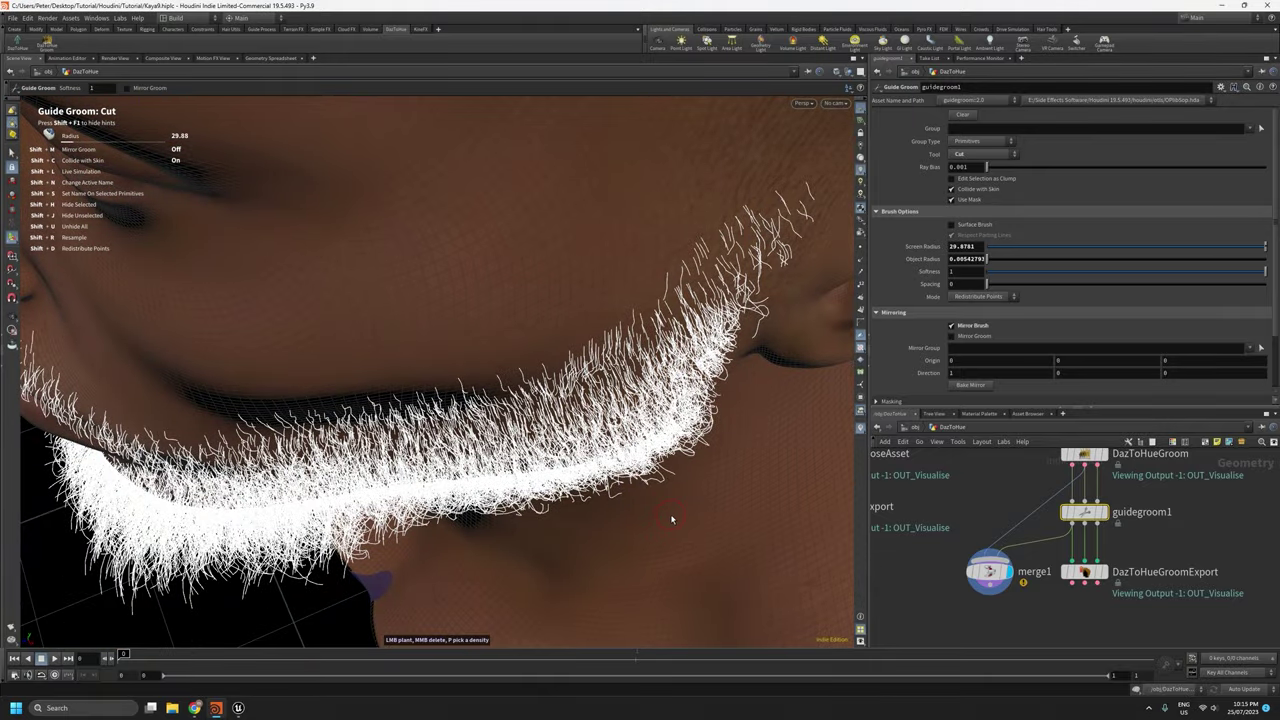
alt+right_drag(686, 500, 790, 570)
alt+drag(790, 570, 700, 560)
alt+drag(700, 480, 726, 410)
key(ctrl+z)
Sculpt the guides under the jaw and chin with the Sculpt tool, using a screen radius of about 109 to 147.
click(973, 157)
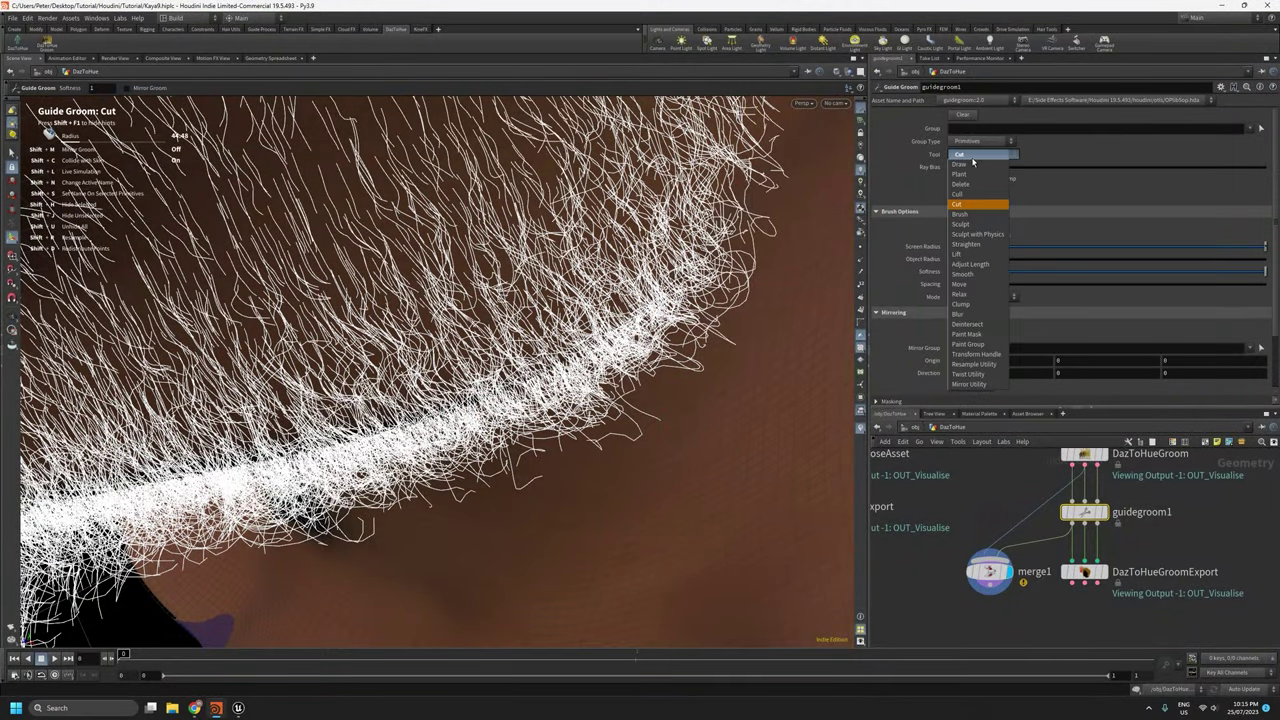
click(974, 225)
mouse_move(628, 310)
alt+right_down()
mouse_move(663, 446)
mouse_move(678, 608)
alt+right_up()
alt+drag(520, 190, 553, 245)
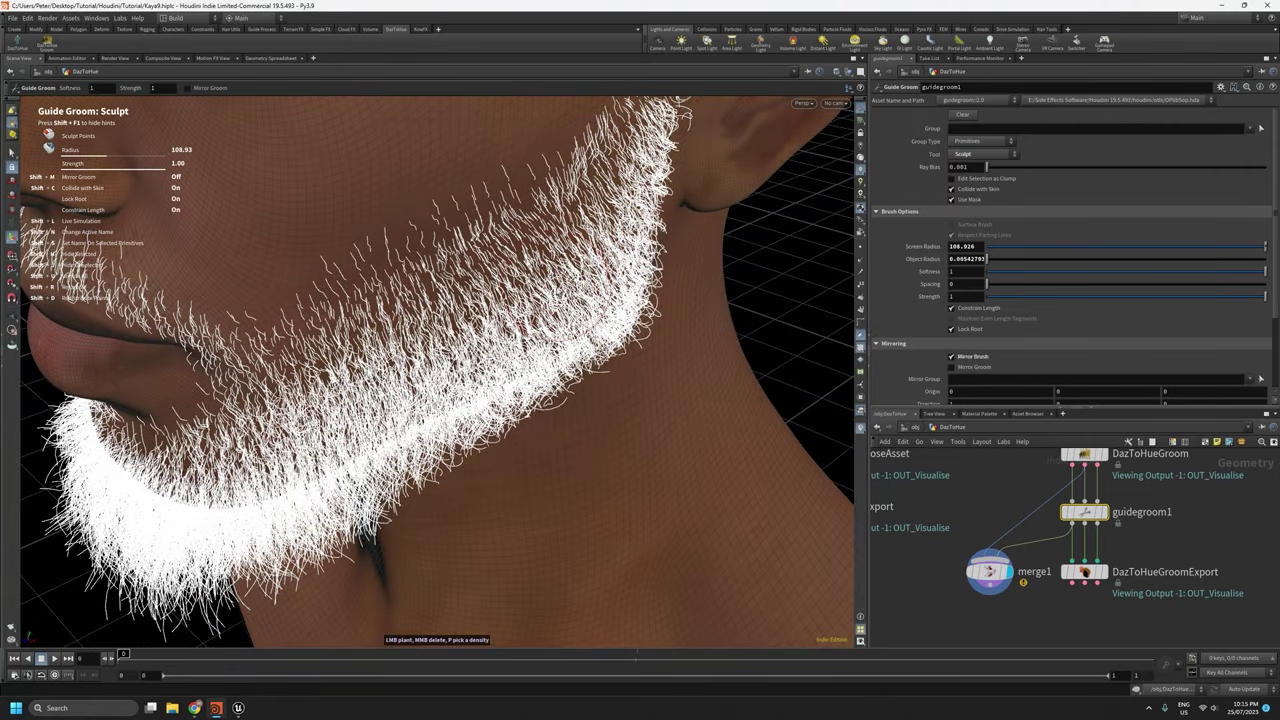
mouse_move(329, 506)
mouse_down()
mouse_move(474, 490)
mouse_move(450, 508)
mouse_move(418, 503)
mouse_up()
alt+drag(418, 503, 500, 515)
drag(365, 113, 543, 486)
drag(640, 486, 720, 480)
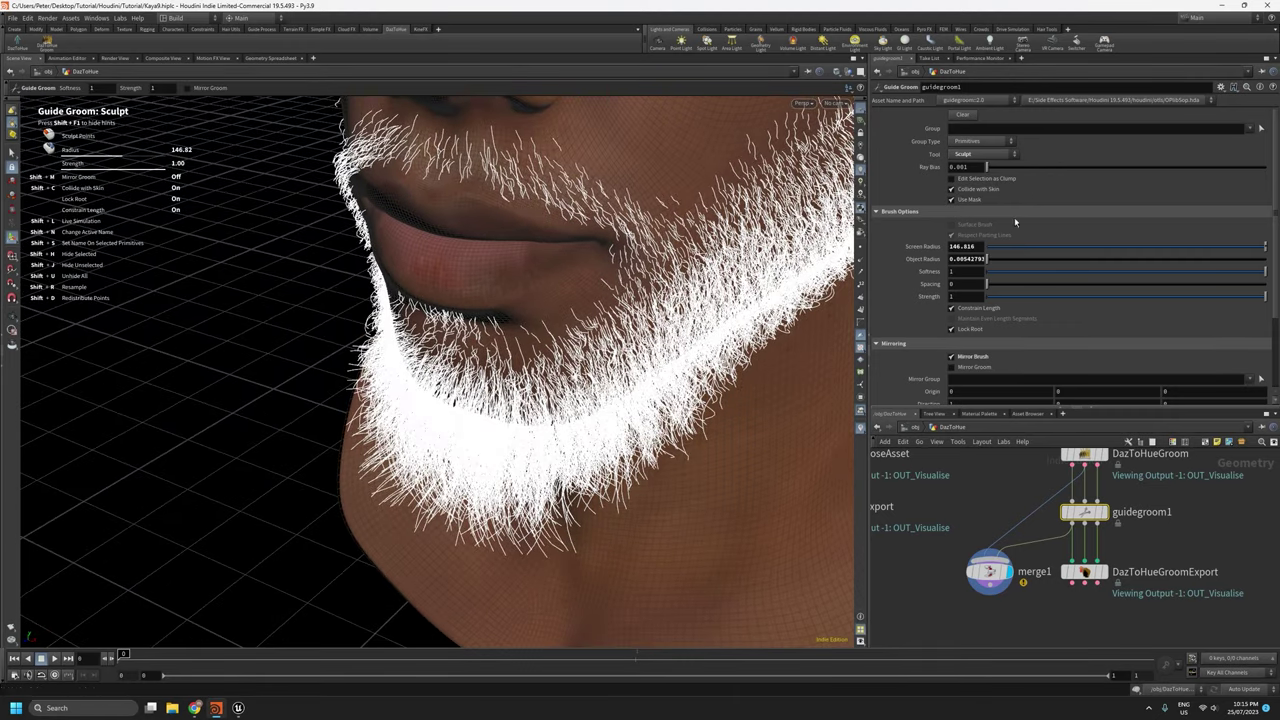
Try to comb the sparse guides on the upper cheek with the Brush tool.
click(981, 151)
click(980, 218)
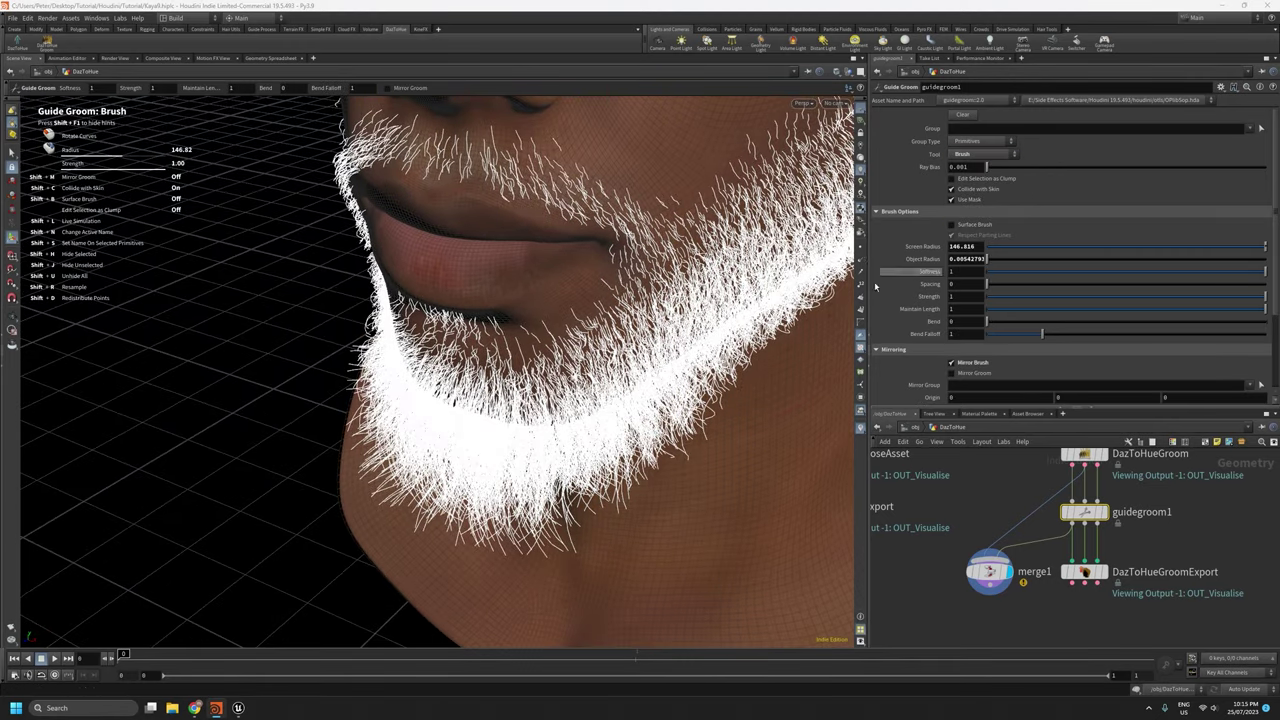
alt+drag(706, 248, 599, 321)
alt+drag(592, 255, 586, 318)
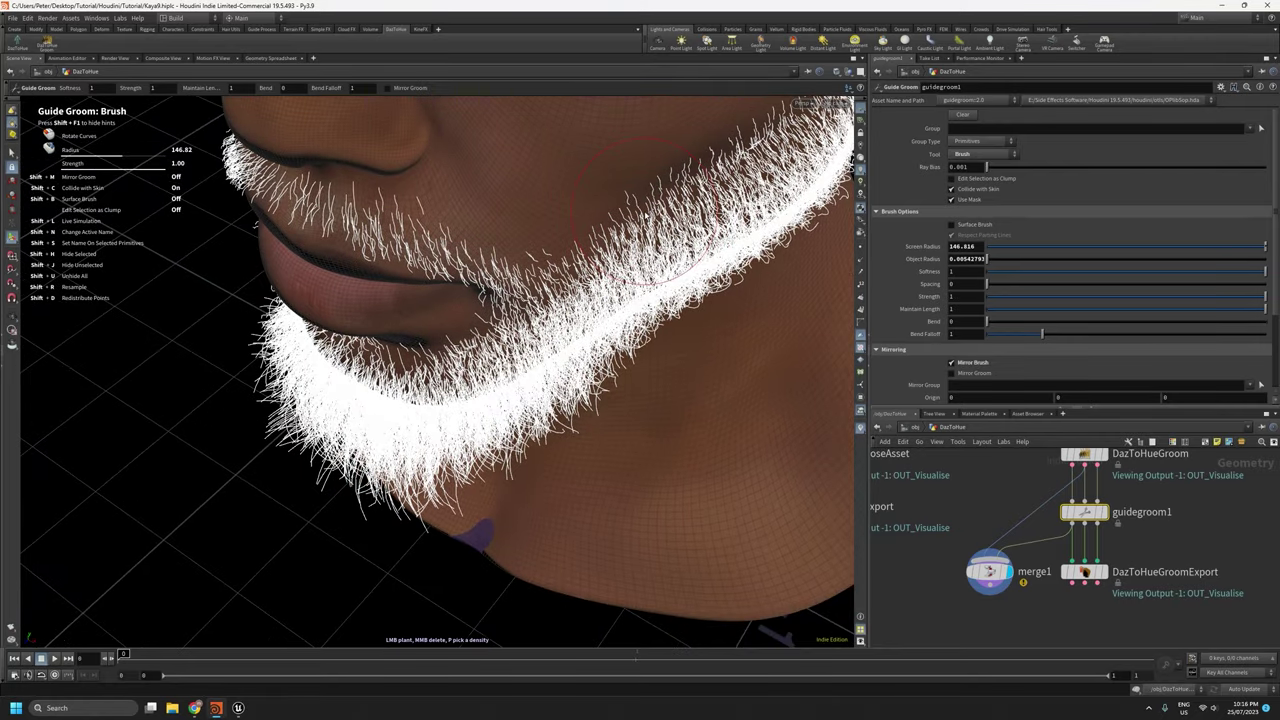
scroll(614, 188, up, 6)
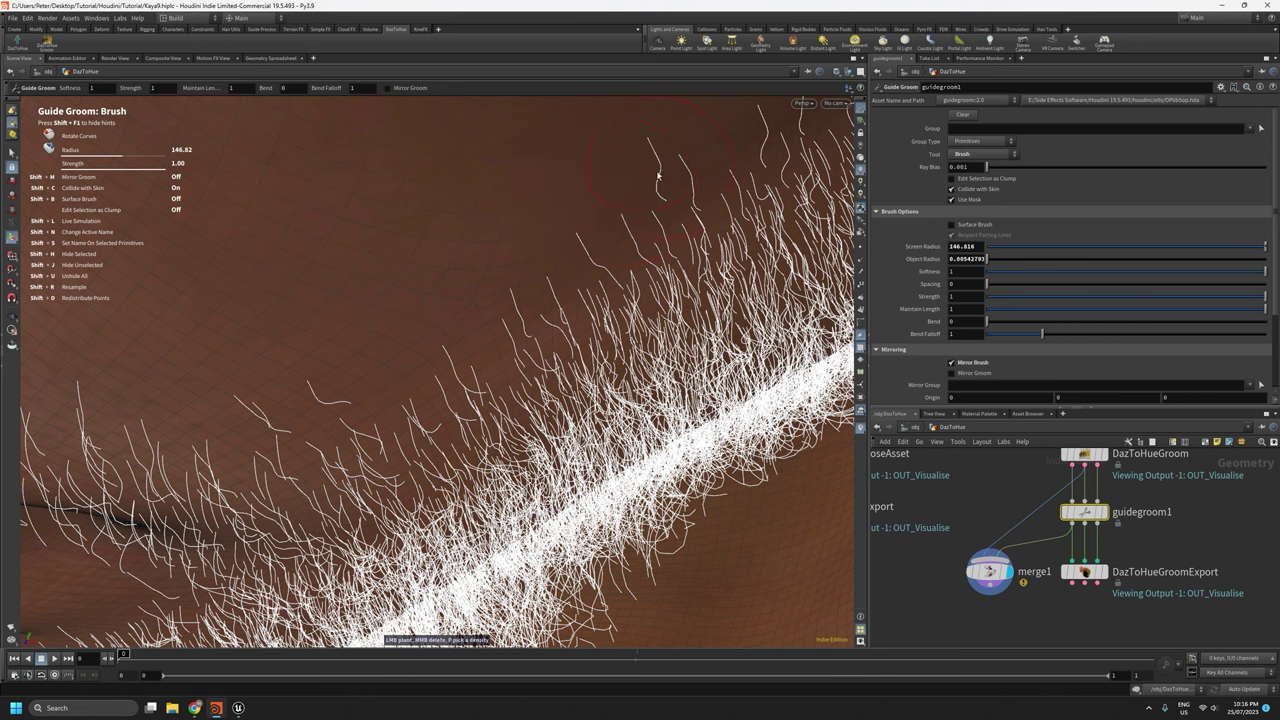
mouse_move(657, 175)
mouse_down()
mouse_move(611, 186)
mouse_move(687, 175)
mouse_move(661, 186)
mouse_up()
Try the Lift tool on the guides along the jawline.
click(998, 156)
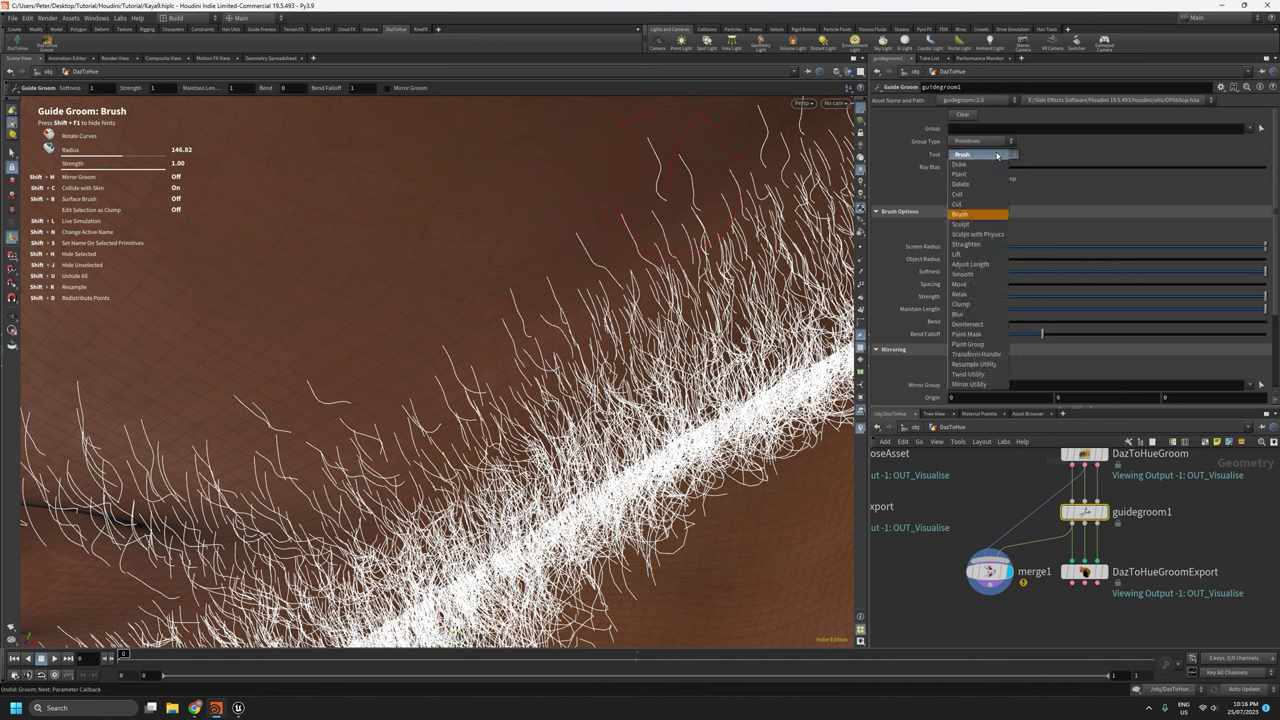
click(977, 254)
mouse_move(680, 350)
alt+mouse_down()
mouse_move(660, 248)
mouse_move(600, 230)
mouse_move(657, 334)
mouse_move(531, 212)
mouse_move(553, 262)
mouse_move(543, 291)
alt+mouse_up()
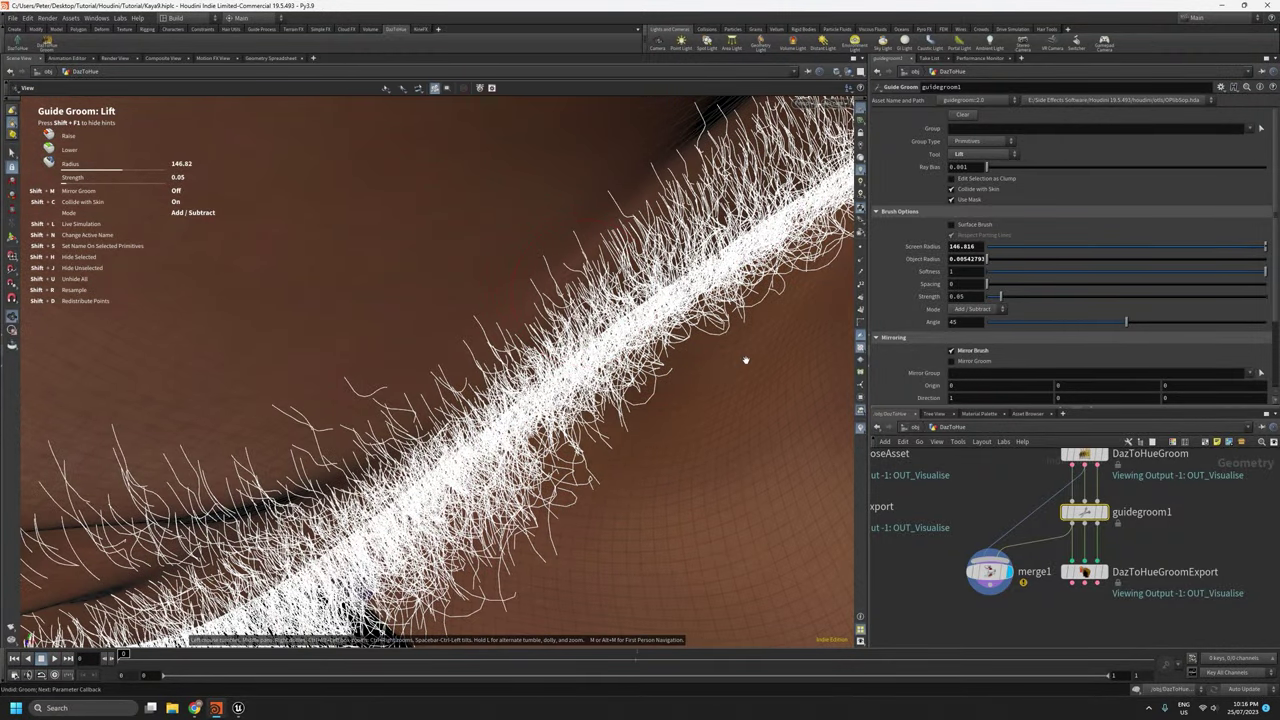
alt+drag(746, 360, 709, 337)
click(971, 142)
key(Escape)
Try to smooth the sparse guides at the upper cheek edge with the Smooth tool, then undo it.
click(979, 153)
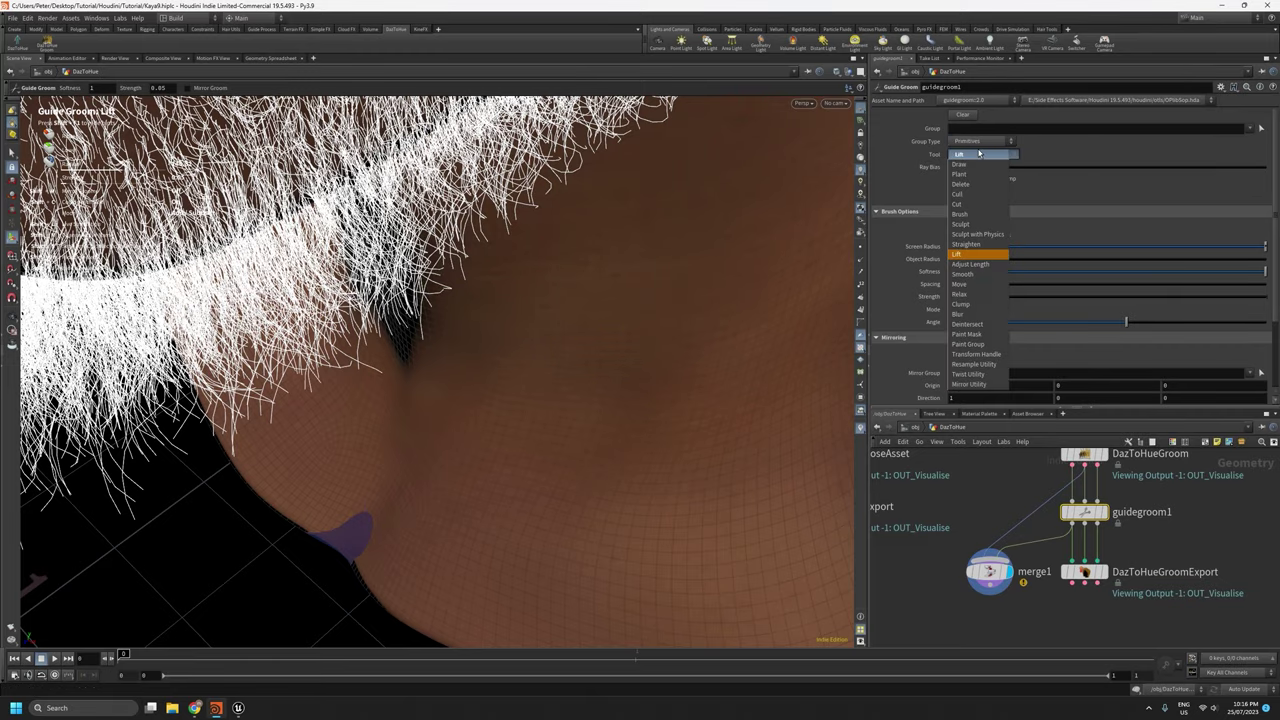
click(962, 273)
mouse_move(614, 277)
alt+mouse_down()
mouse_move(660, 453)
mouse_move(452, 204)
alt+mouse_up()
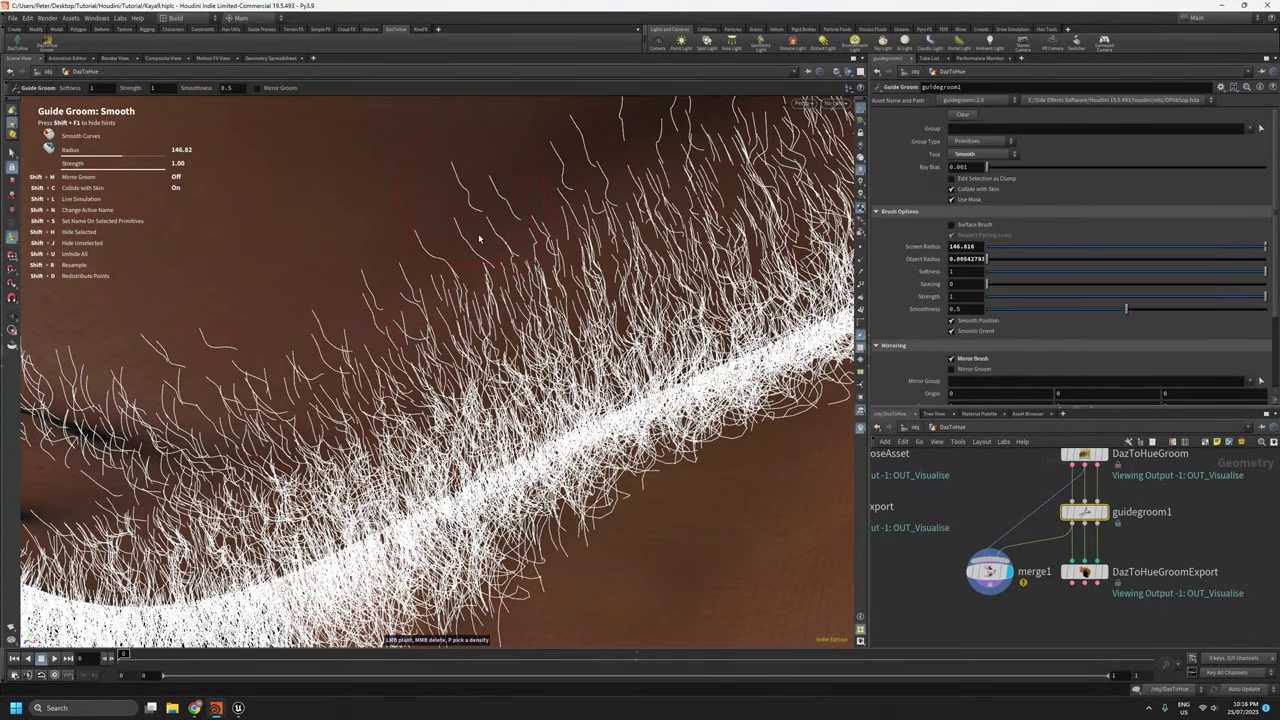
key(ctrl+z)
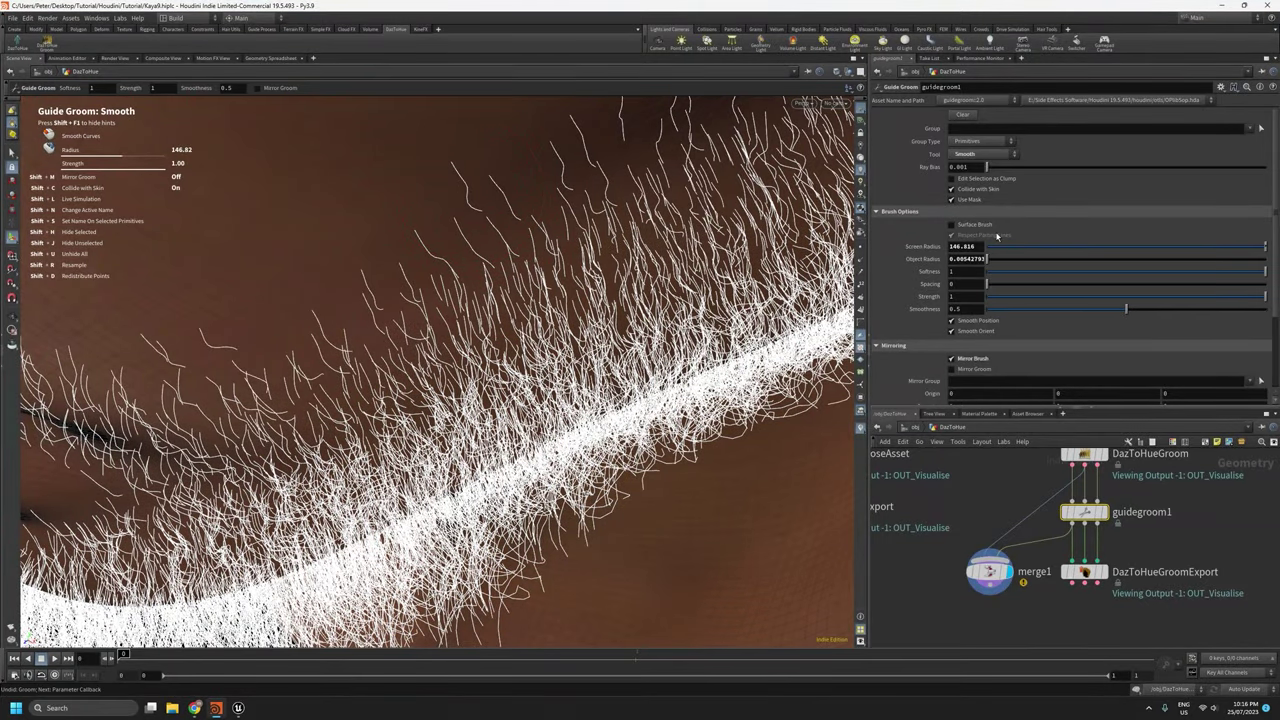
Try the Move tool on the sparse guides along the upper cheek edge of the beard.
click(979, 155)
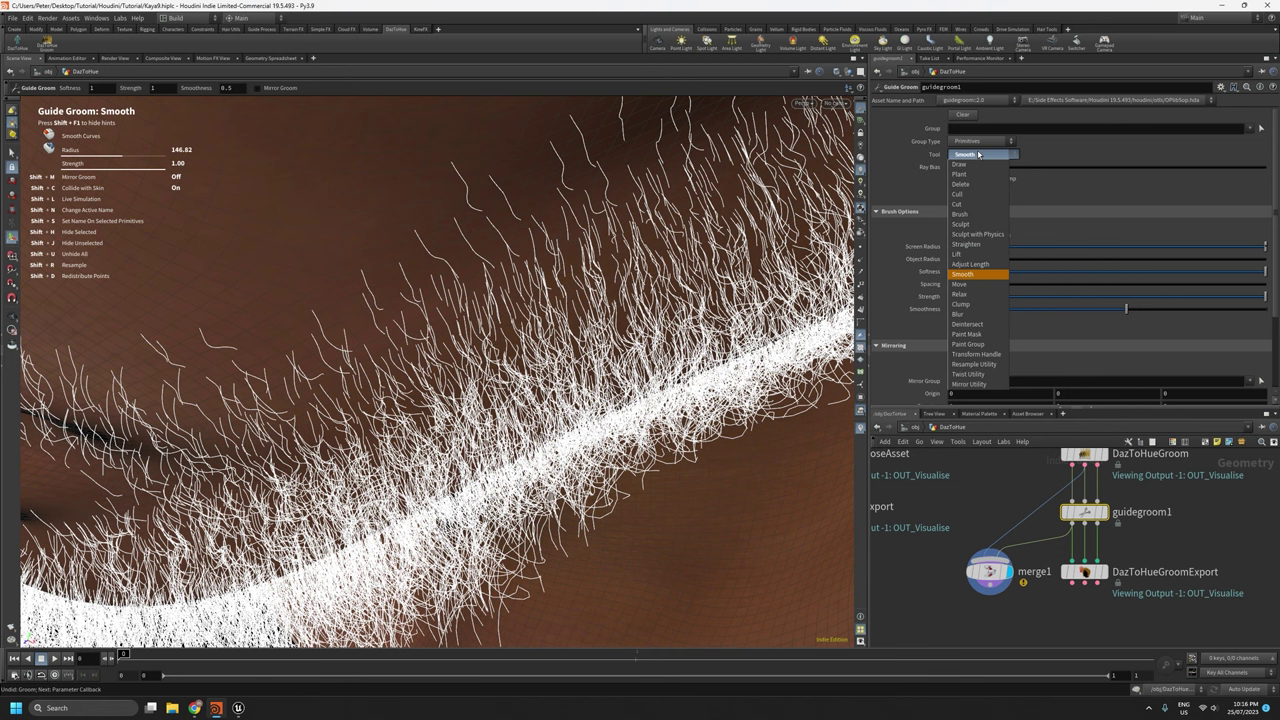
click(979, 285)
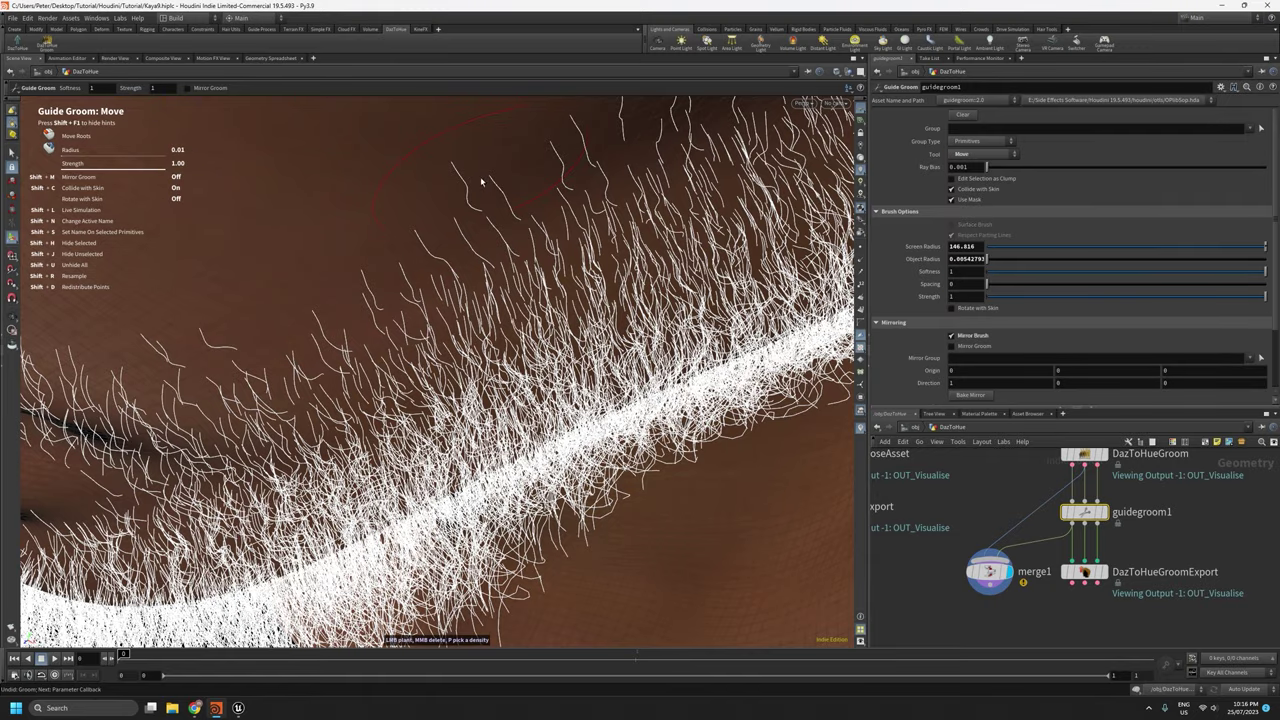
mouse_move(465, 164)
alt+mouse_down()
mouse_move(490, 170)
mouse_move(516, 245)
mouse_move(574, 301)
alt+mouse_up()
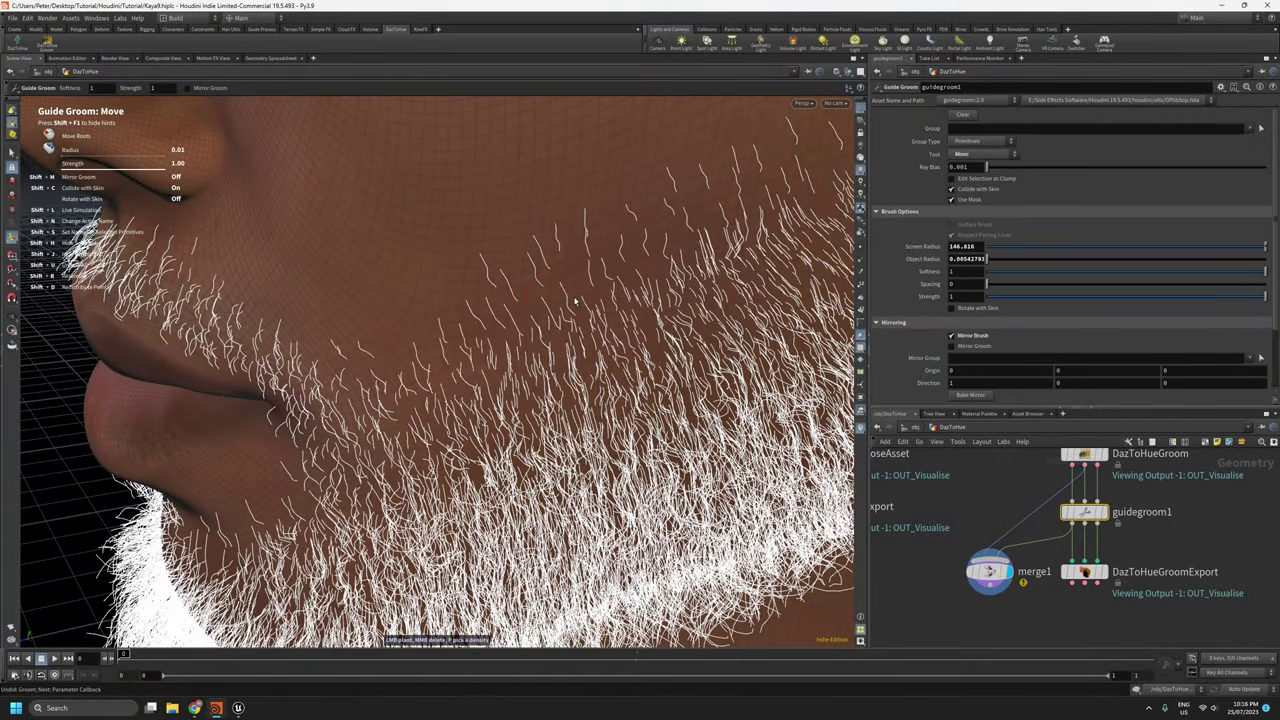
alt+right_drag(503, 274, 500, 134)
mouse_move(506, 229)
alt+right_down()
mouse_move(502, 178)
mouse_move(646, 229)
alt+right_up()
alt+middle_drag(646, 229, 424, 236)
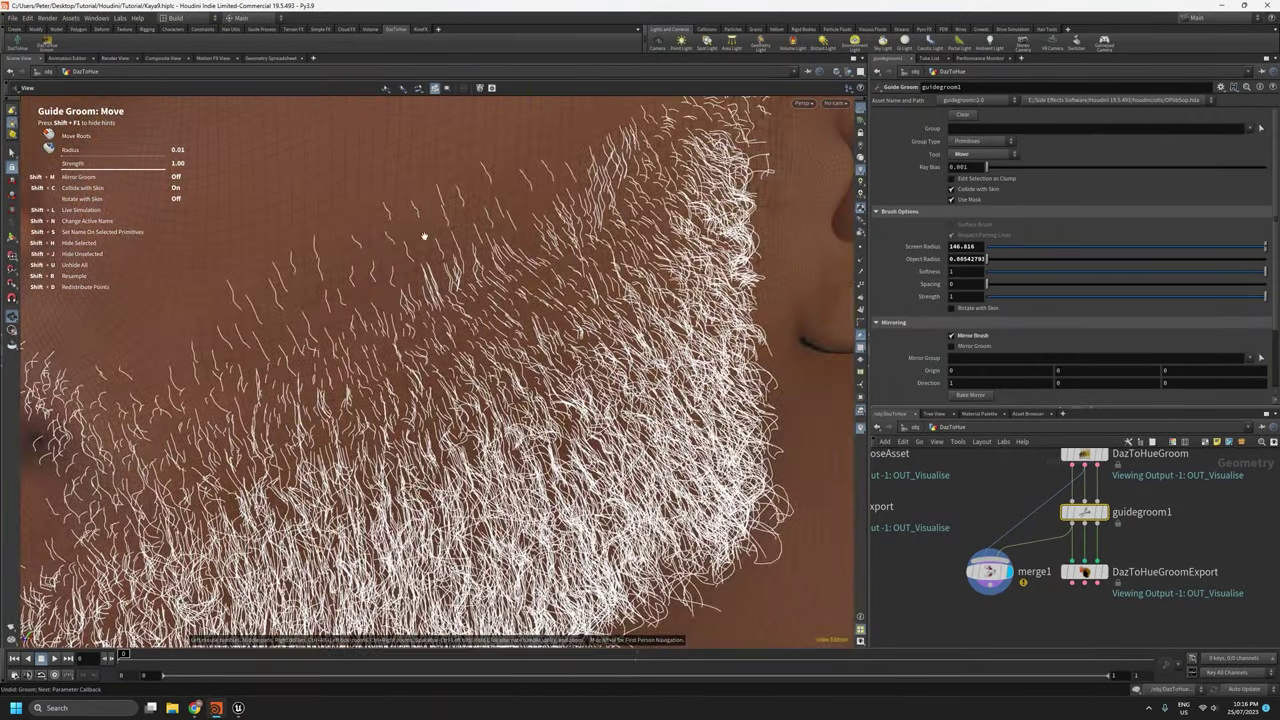
key(Return)
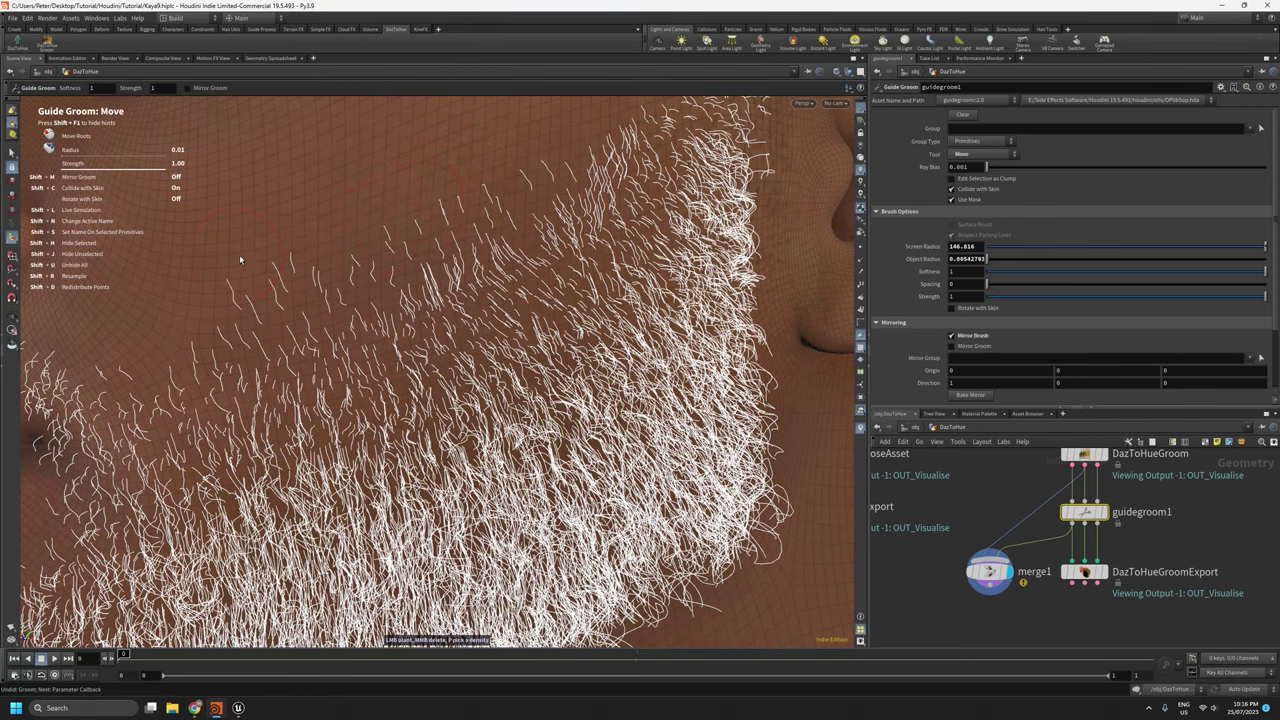
alt+right_drag(440, 186, 358, 222)
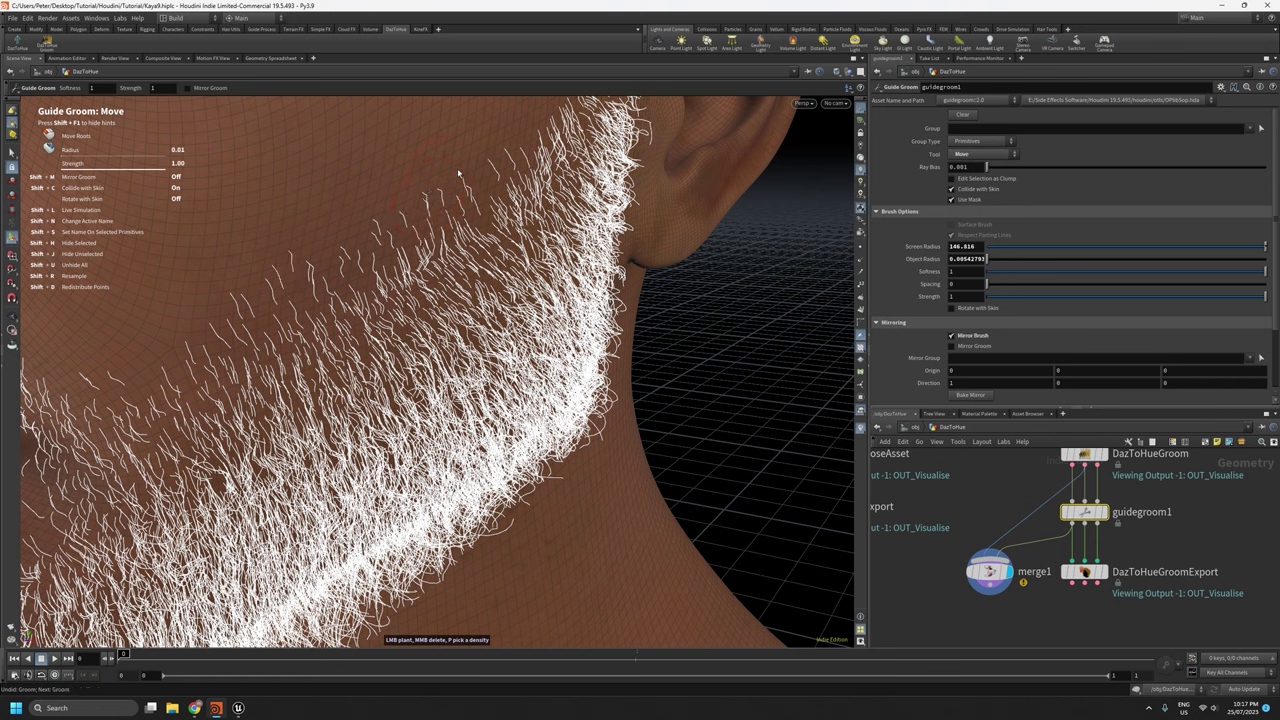
click(983, 154)
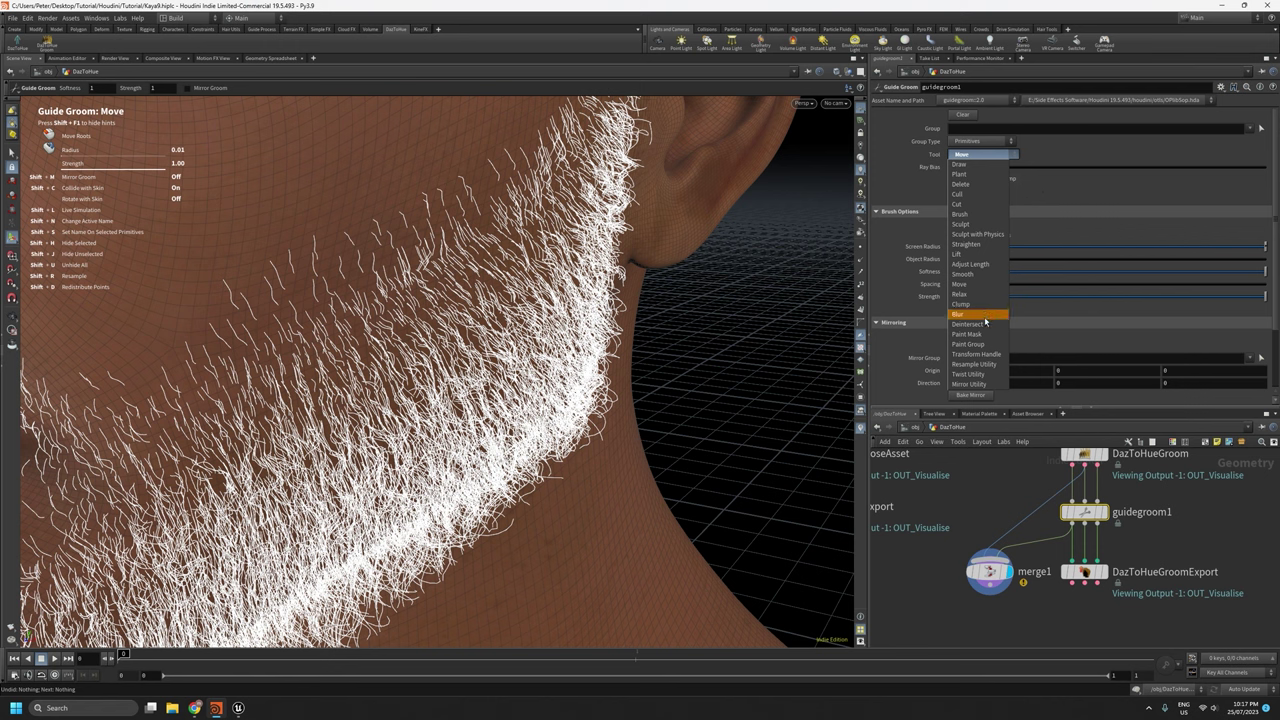
click(1085, 192)
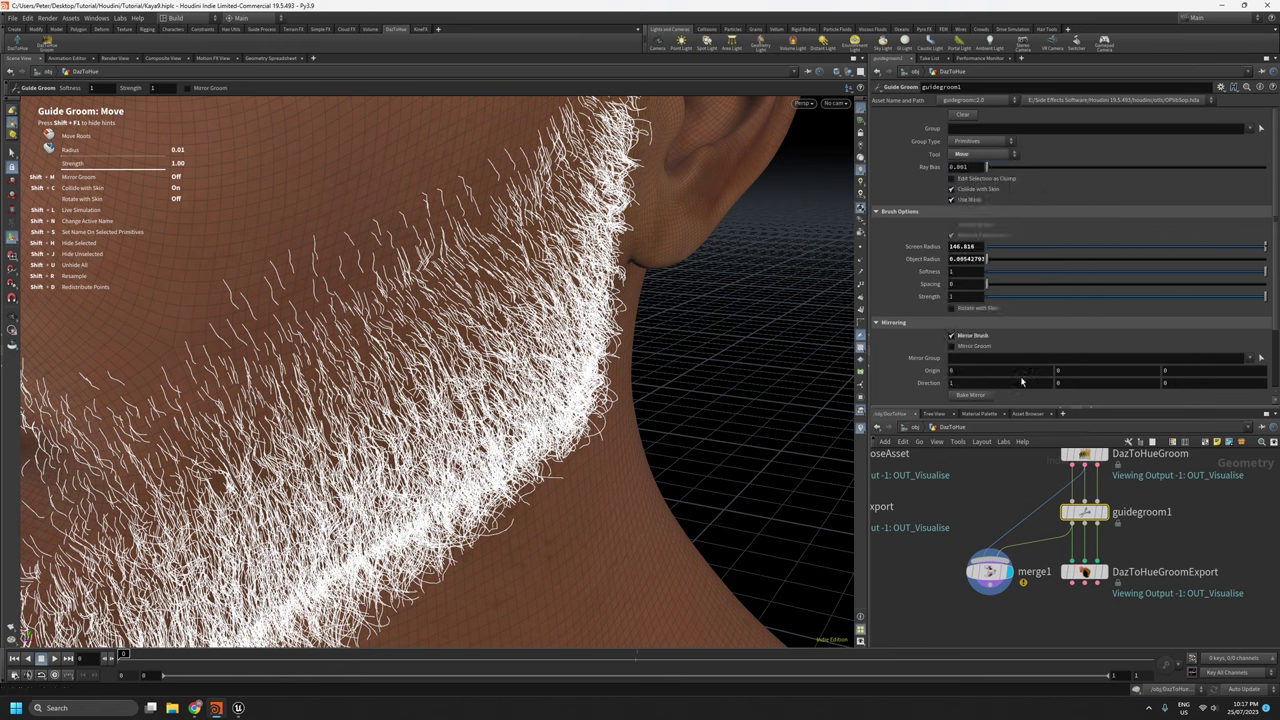
alt+right_drag(560, 330, 546, 712)
alt+drag(330, 290, 620, 280)
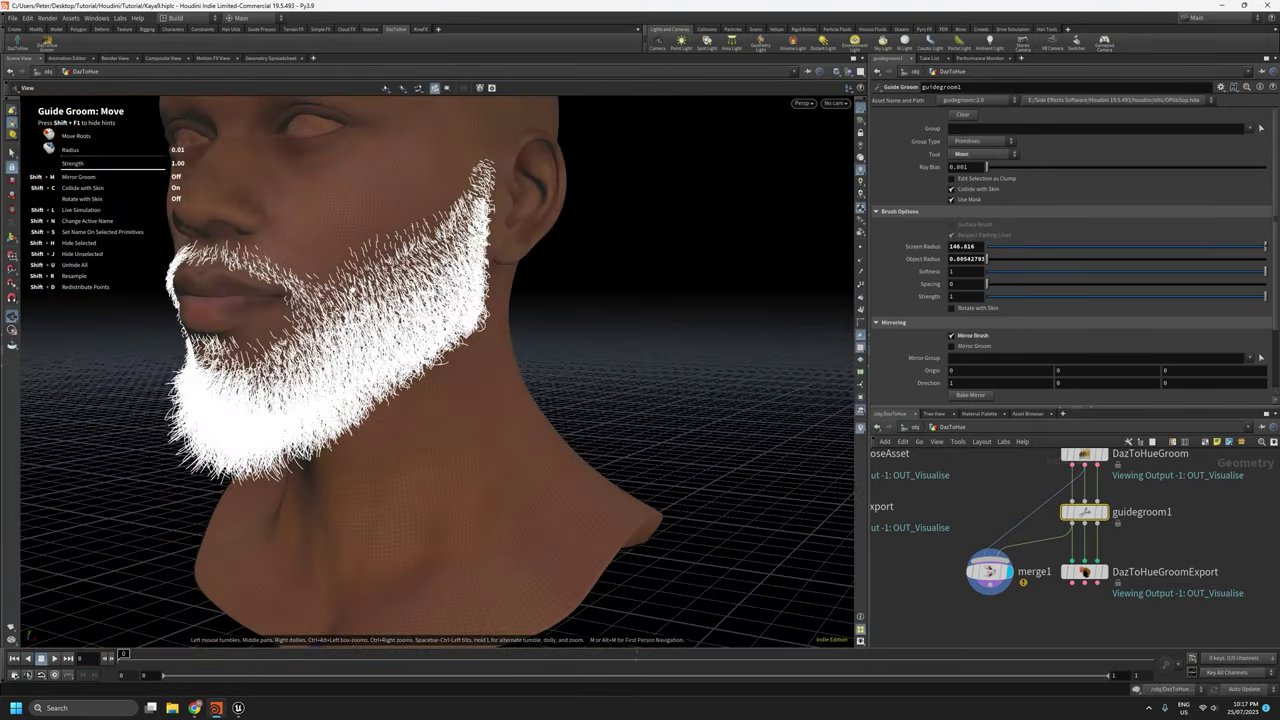
Export the KayaBeard groom from the DazToHueGroomExport node to the Kaya9 export directory.
click(1084, 576)
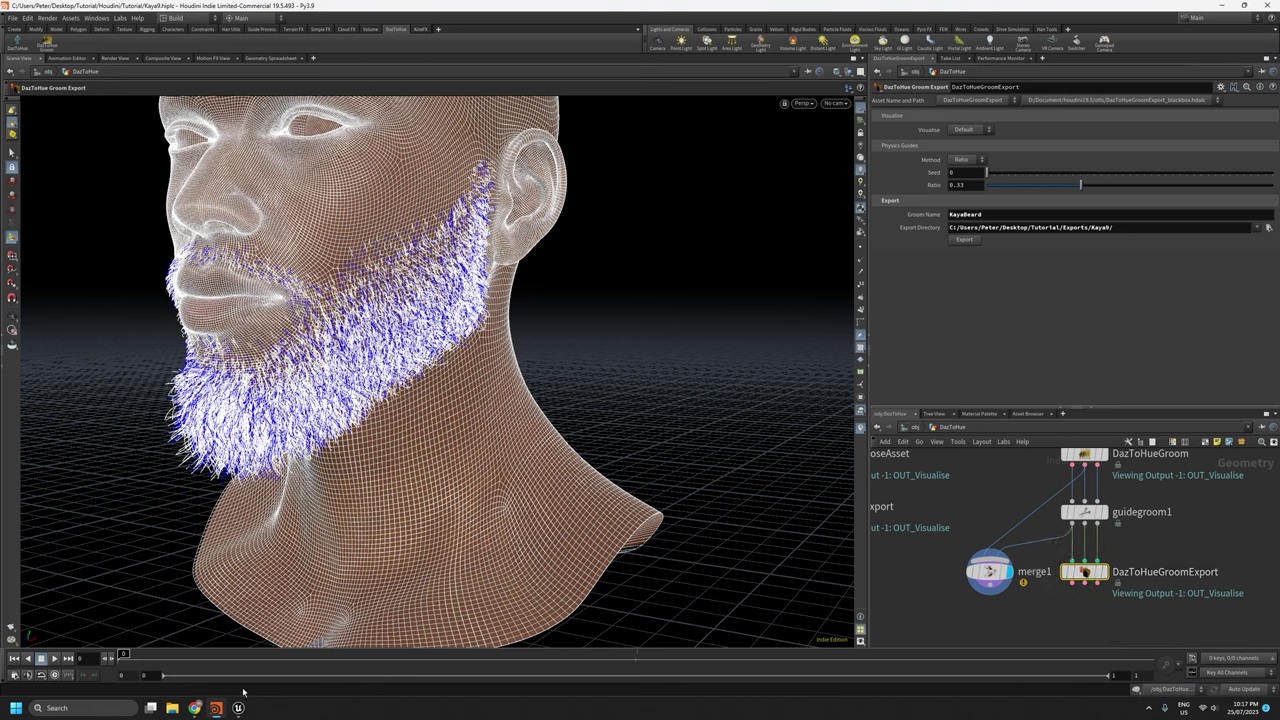
mouse_move(239, 711)
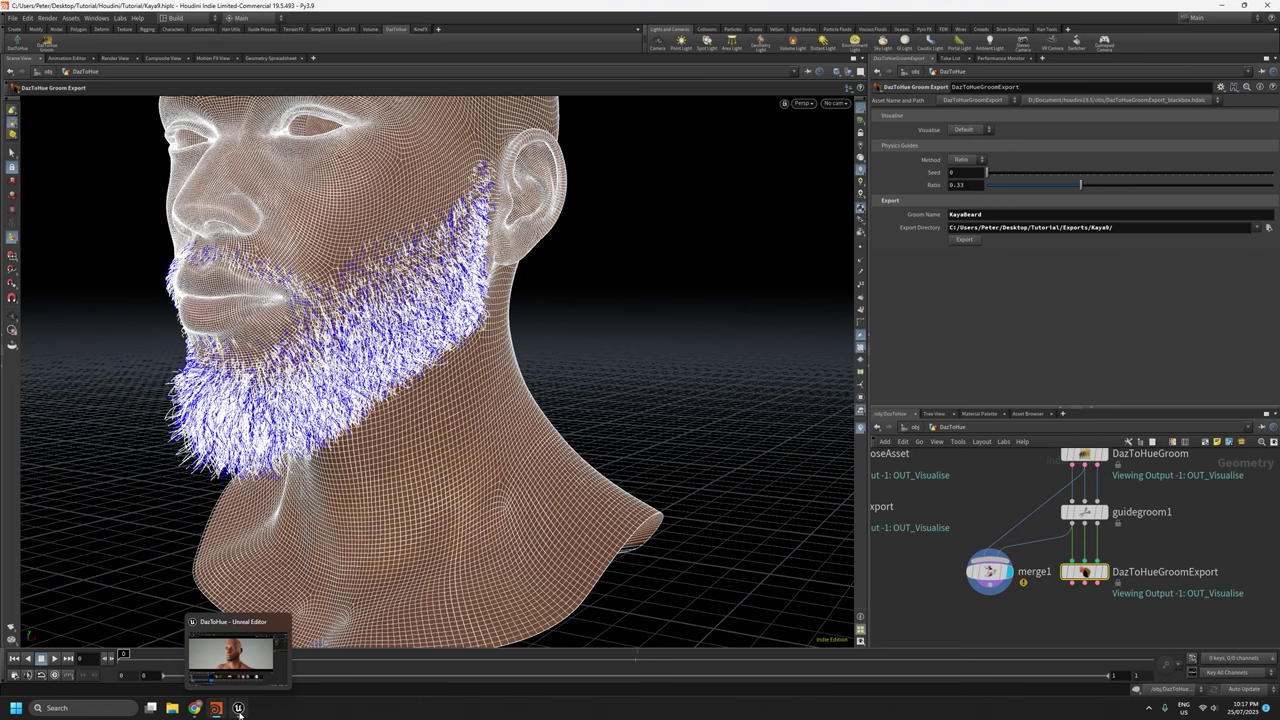
click(1110, 602)
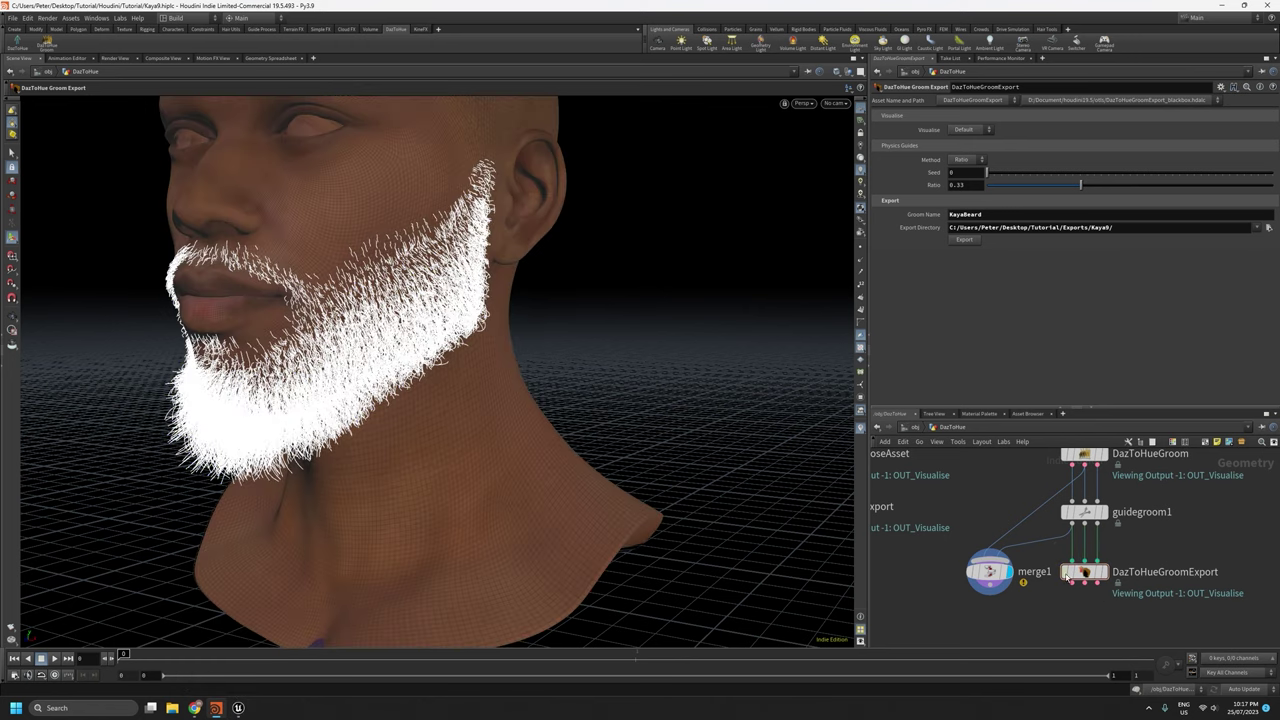
click(1070, 577)
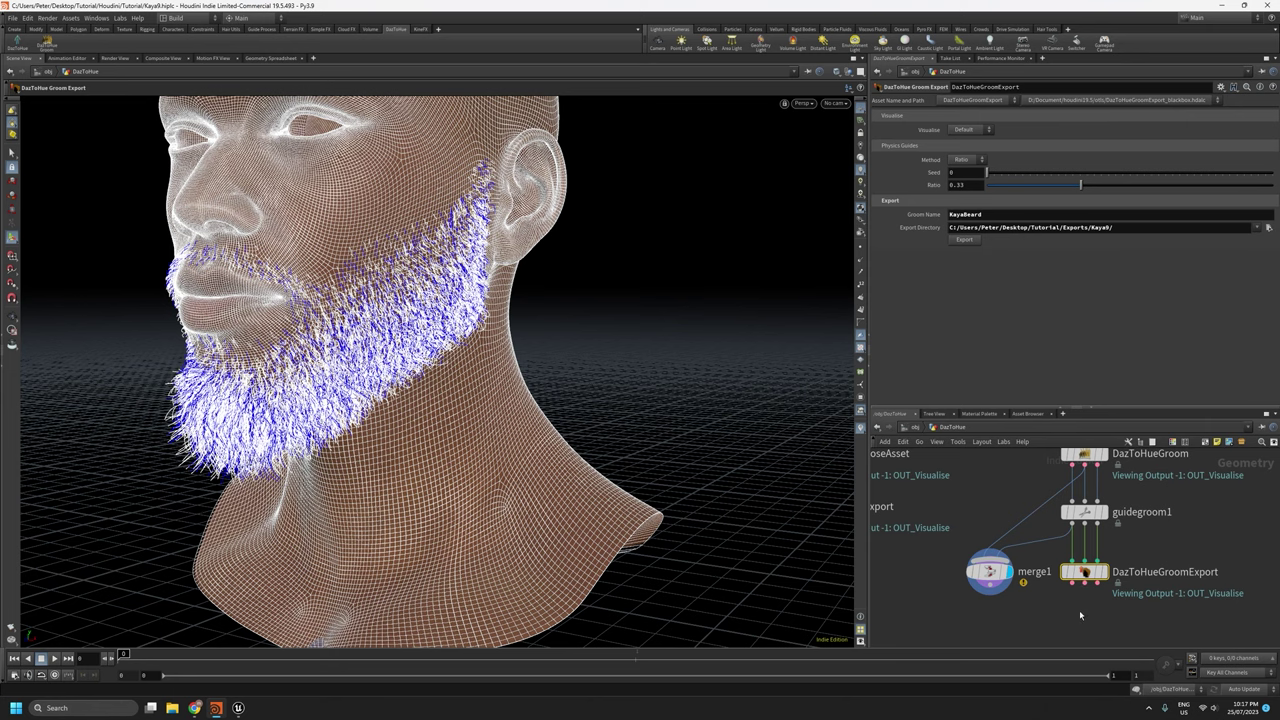
click(964, 240)
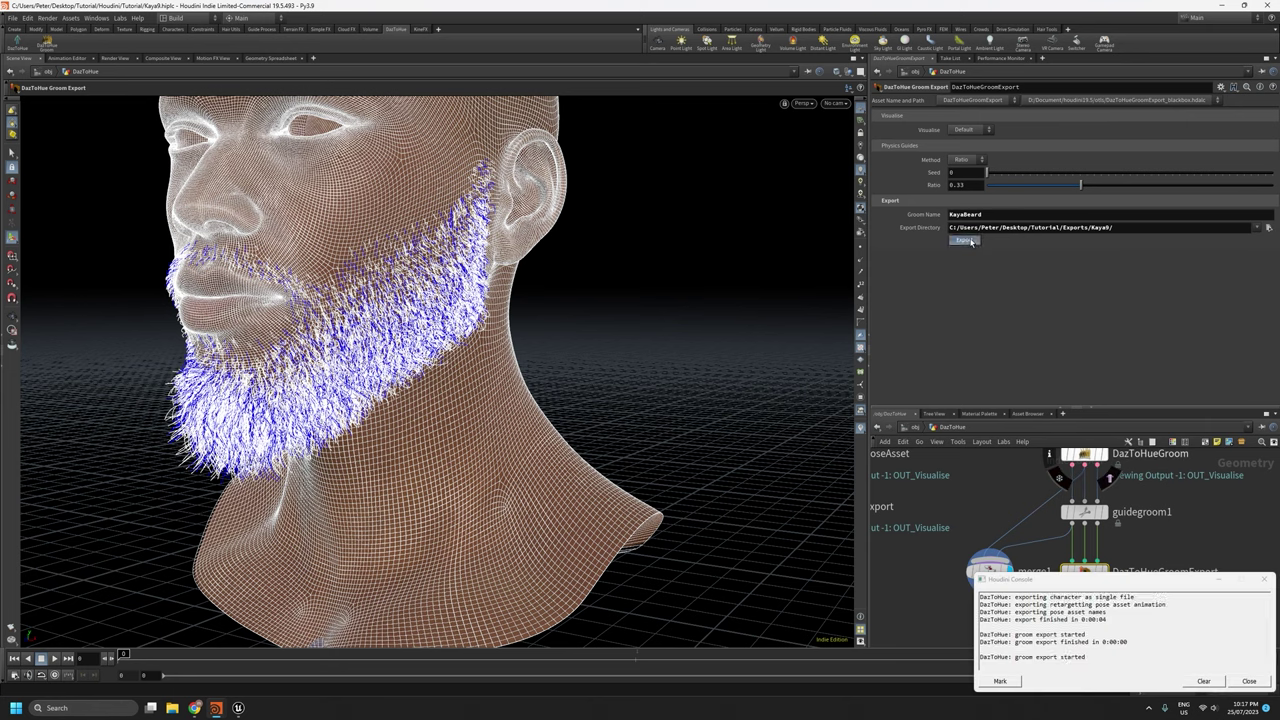
click(1264, 579)
Switch to Unreal Editor and reimport the ABC_KayaBeard groom in the Kaya9 Meshes folder with the default import options.
click(238, 707)
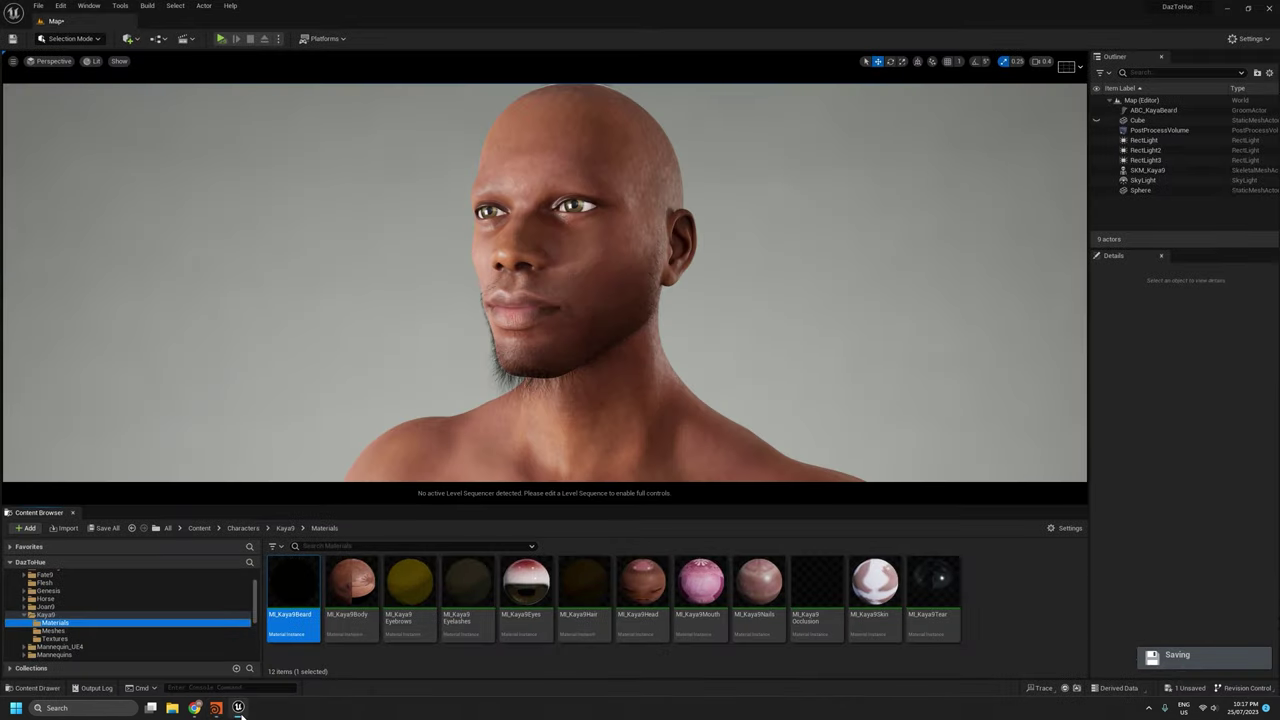
click(54, 638)
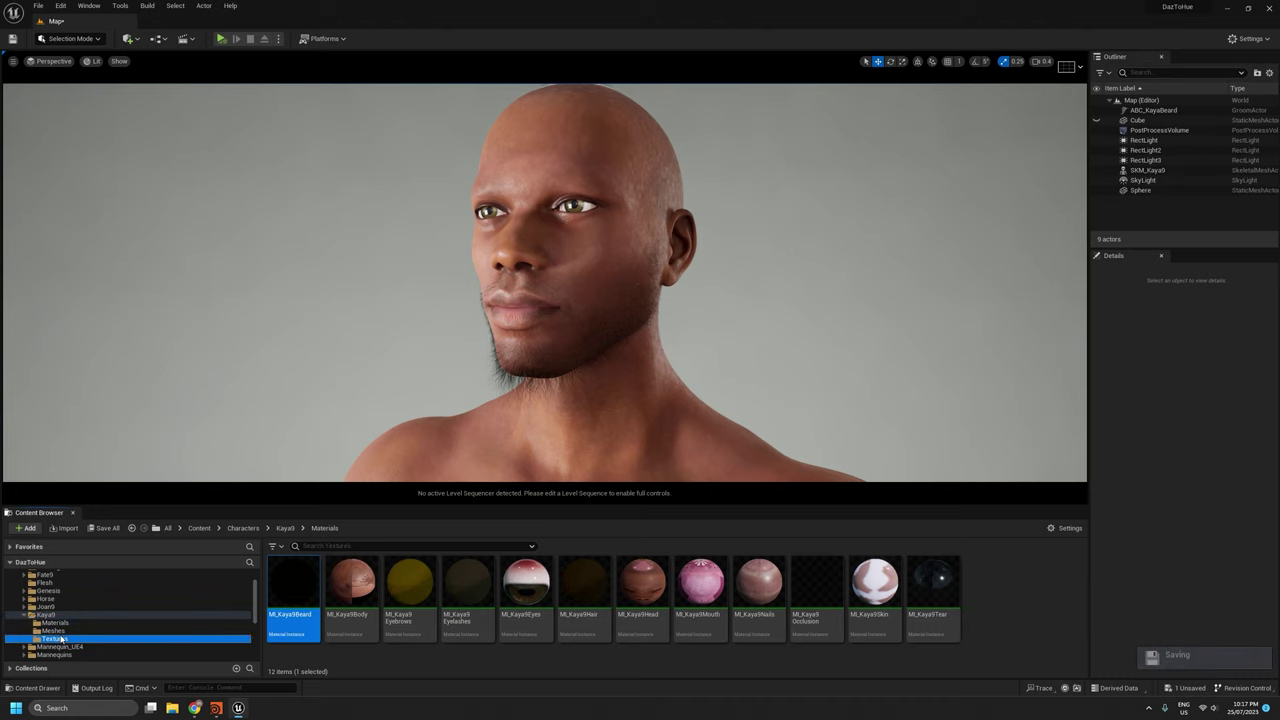
click(53, 630)
click(298, 590)
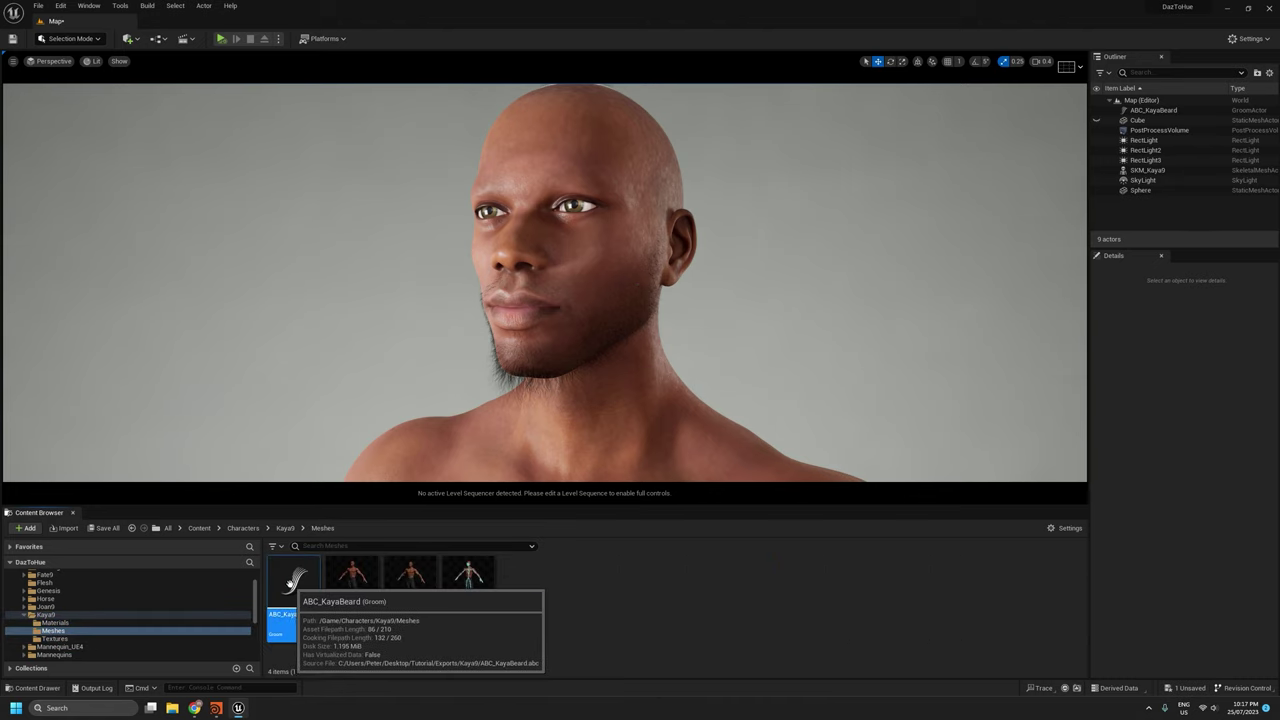
right_click(290, 584)
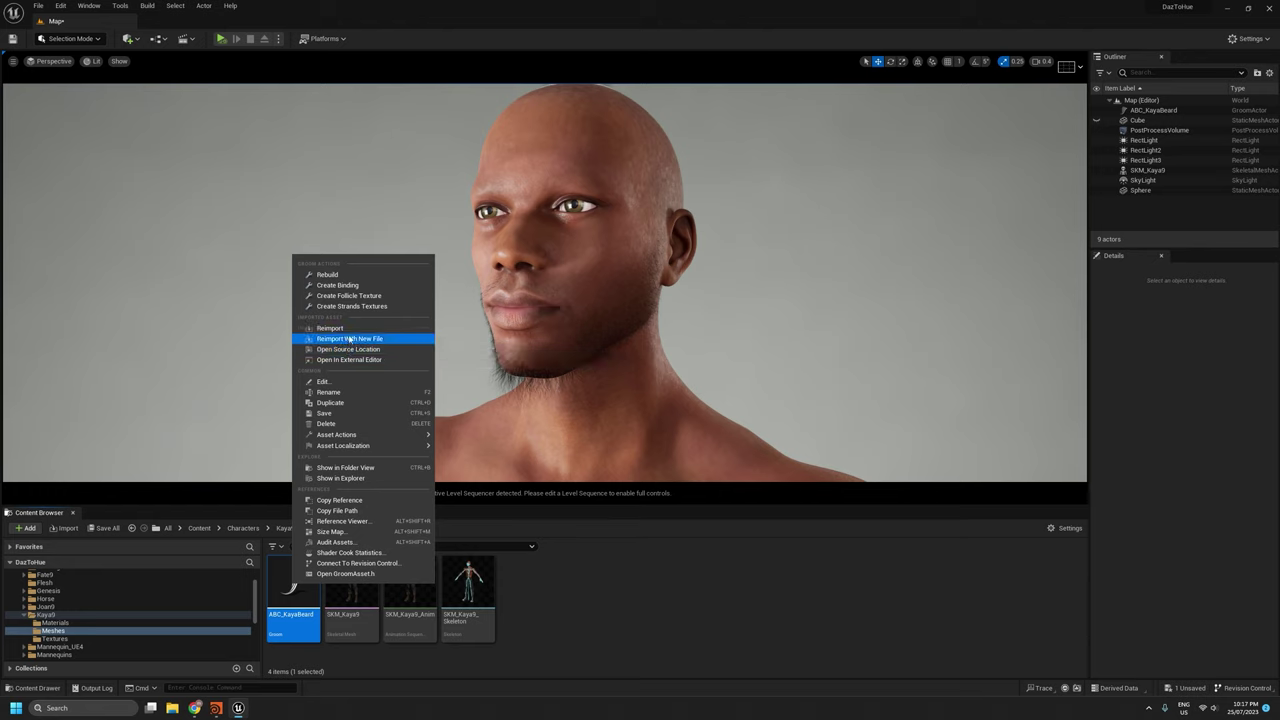
click(318, 328)
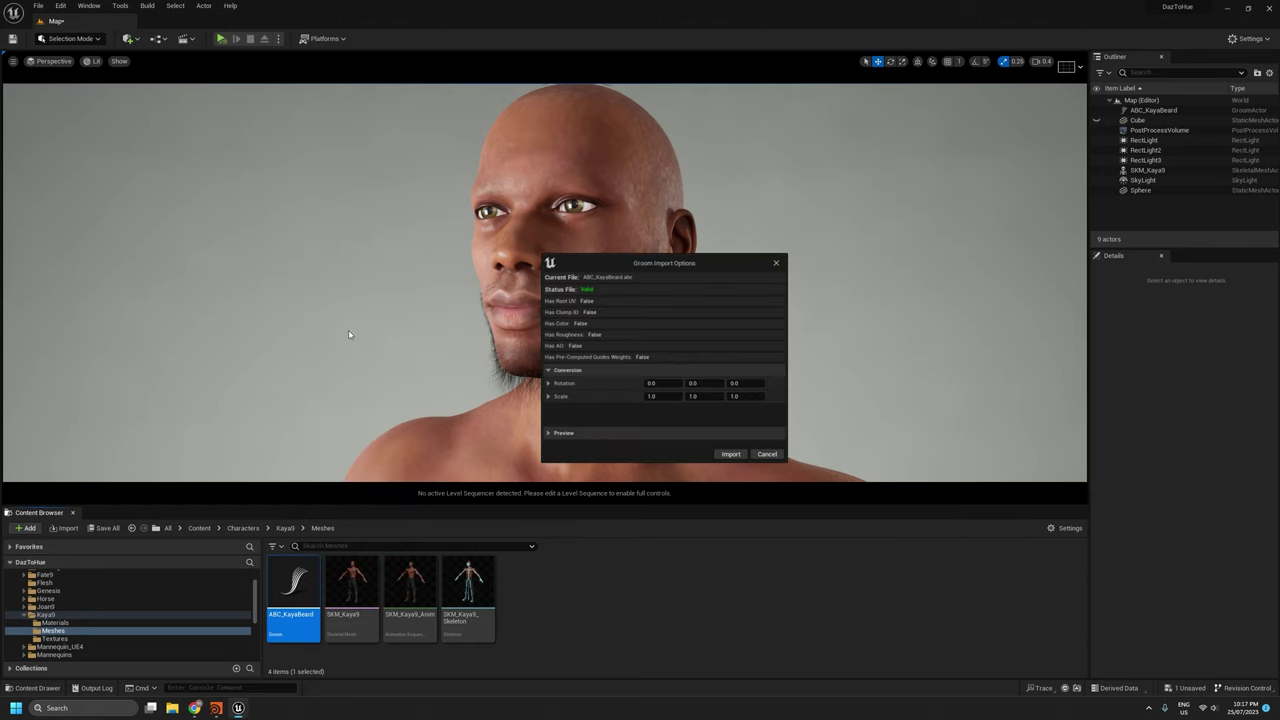
click(733, 457)
Examine the reimported beard on the character from the side and the front, checking its density and moustache coverage.
right_drag(810, 326, 900, 348)
scroll(800, 390, down, 3)
key(w)
key(a)
key(a)
key(s)
key(d)
scroll(985, 345, up, 1)
drag(420, 290, 405, 290)
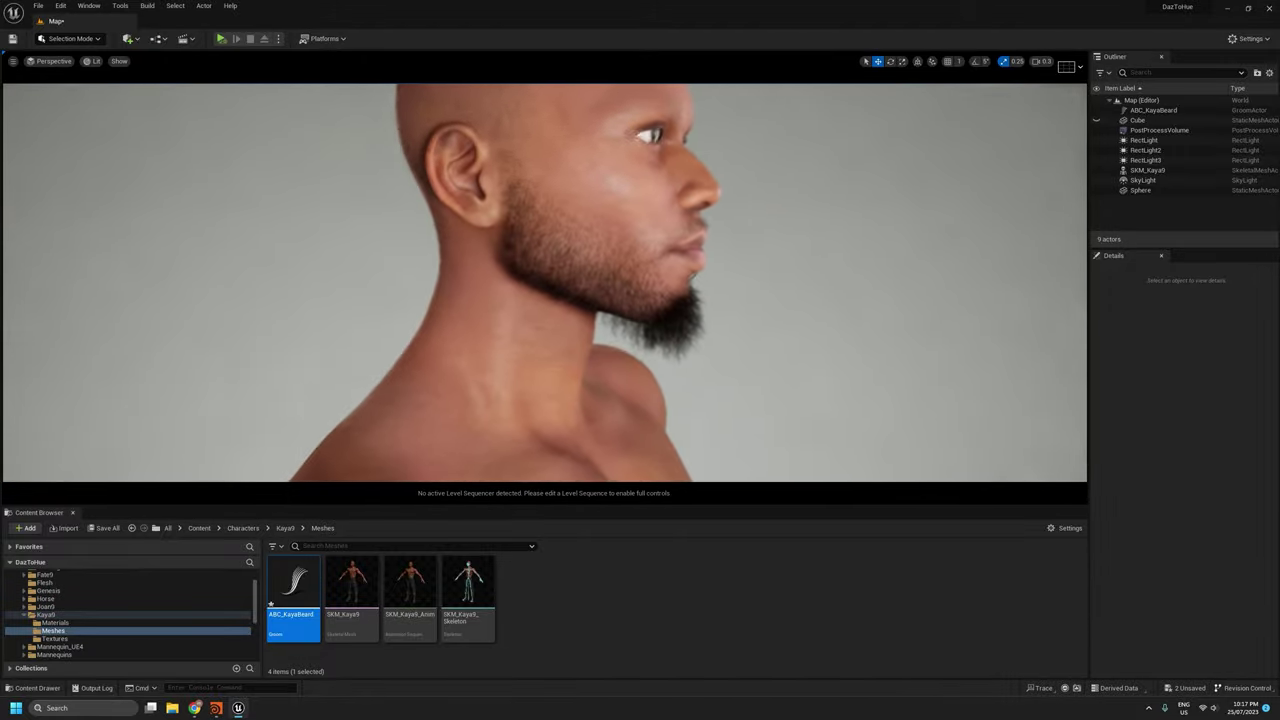
alt+drag(544, 283, 350, 300)
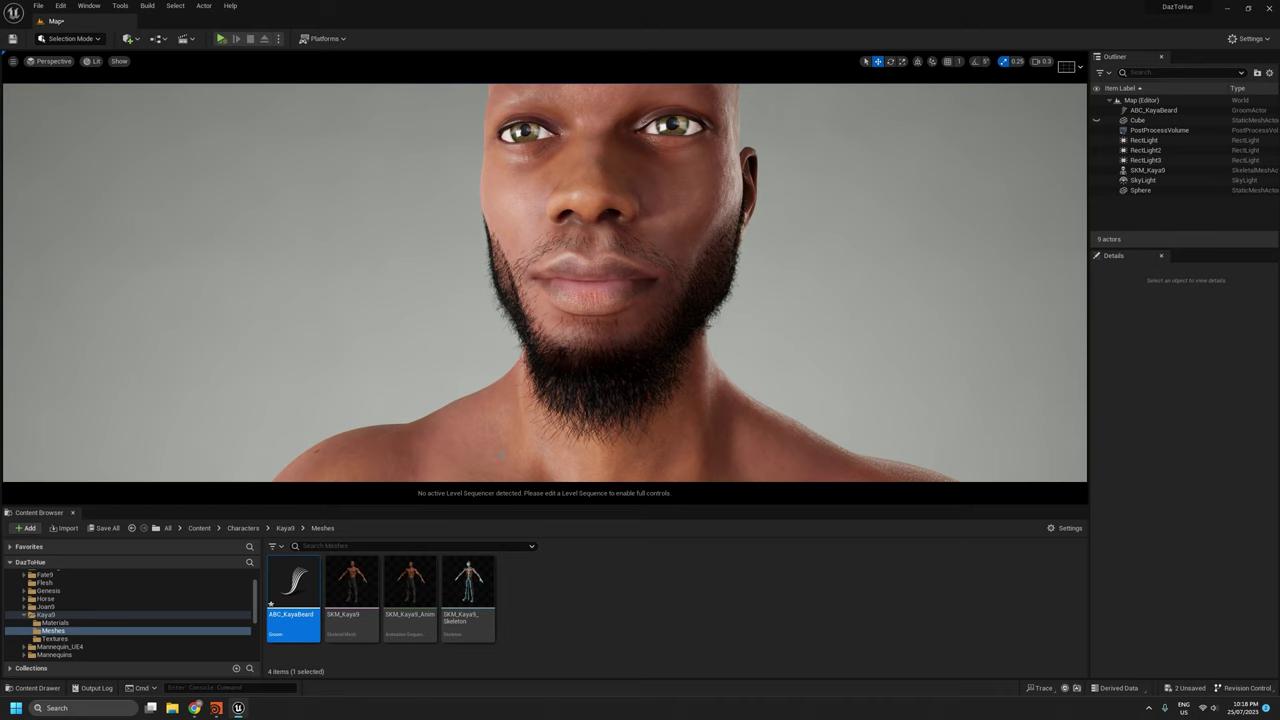
Switch back to Houdini and plant additional guides on guidegroom1 across the moustache, around the mouth corner and into the adjoining cheek.
click(1226, 7)
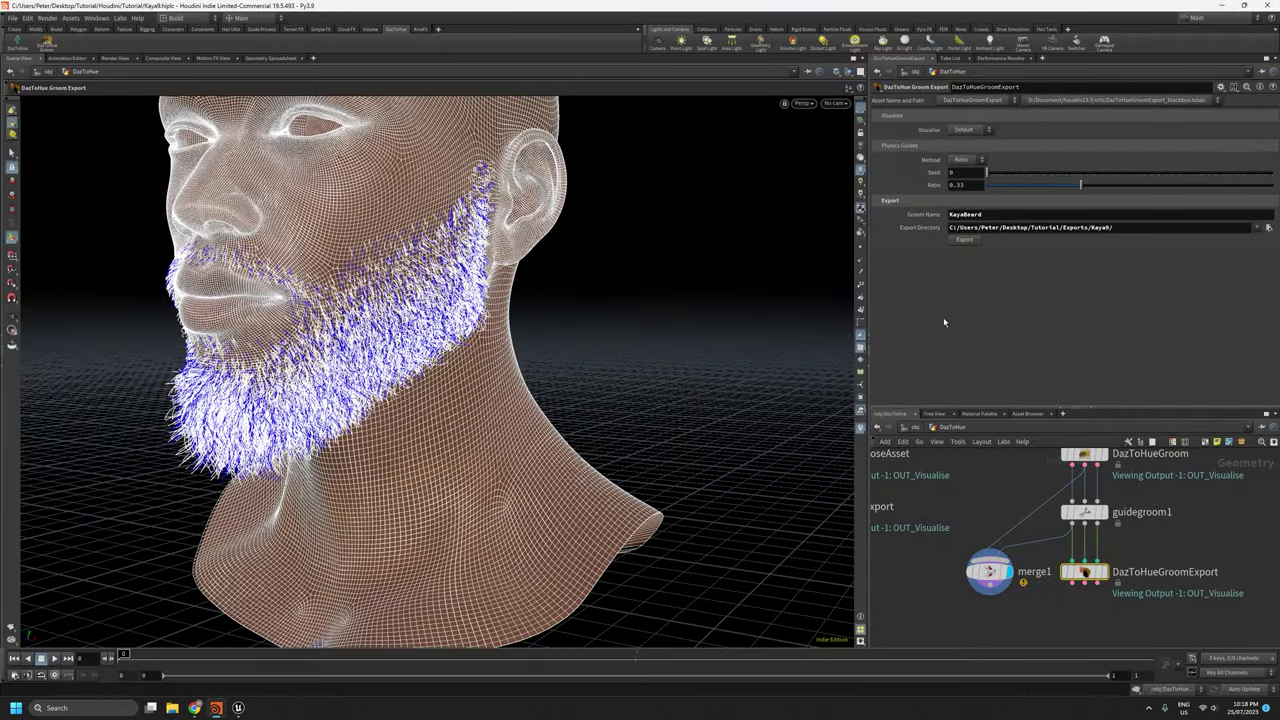
click(1083, 512)
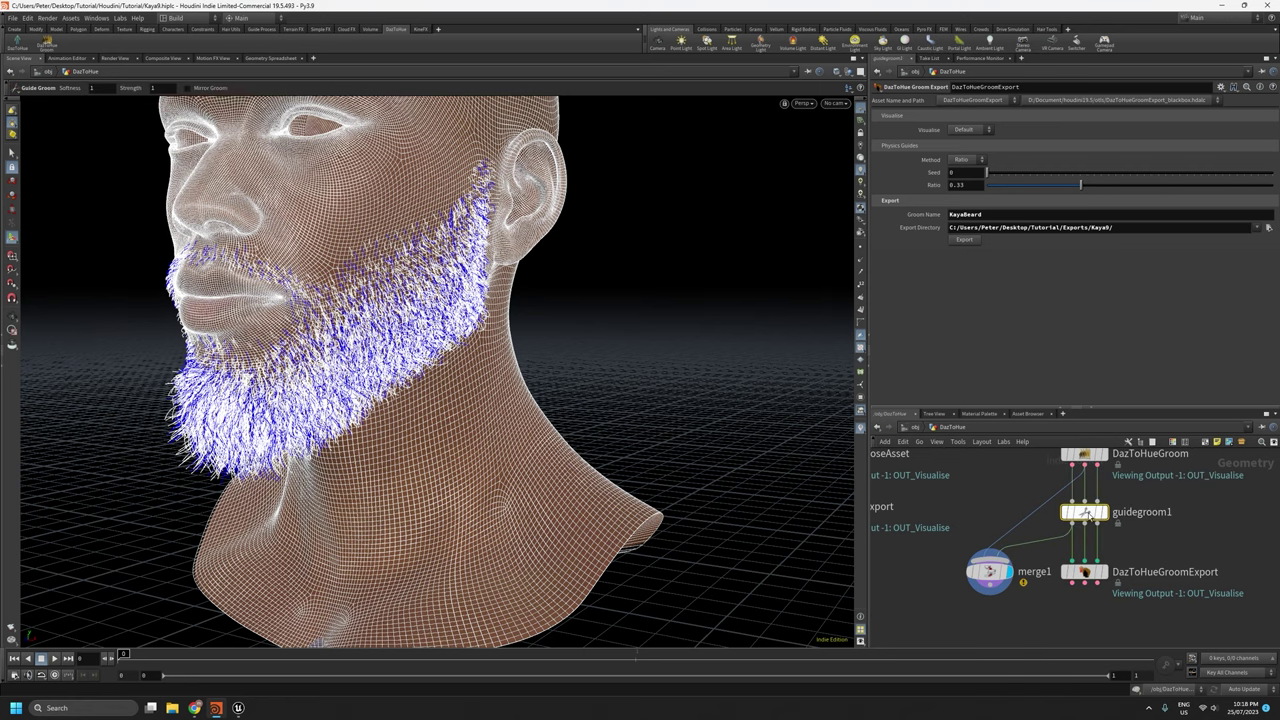
click(990, 156)
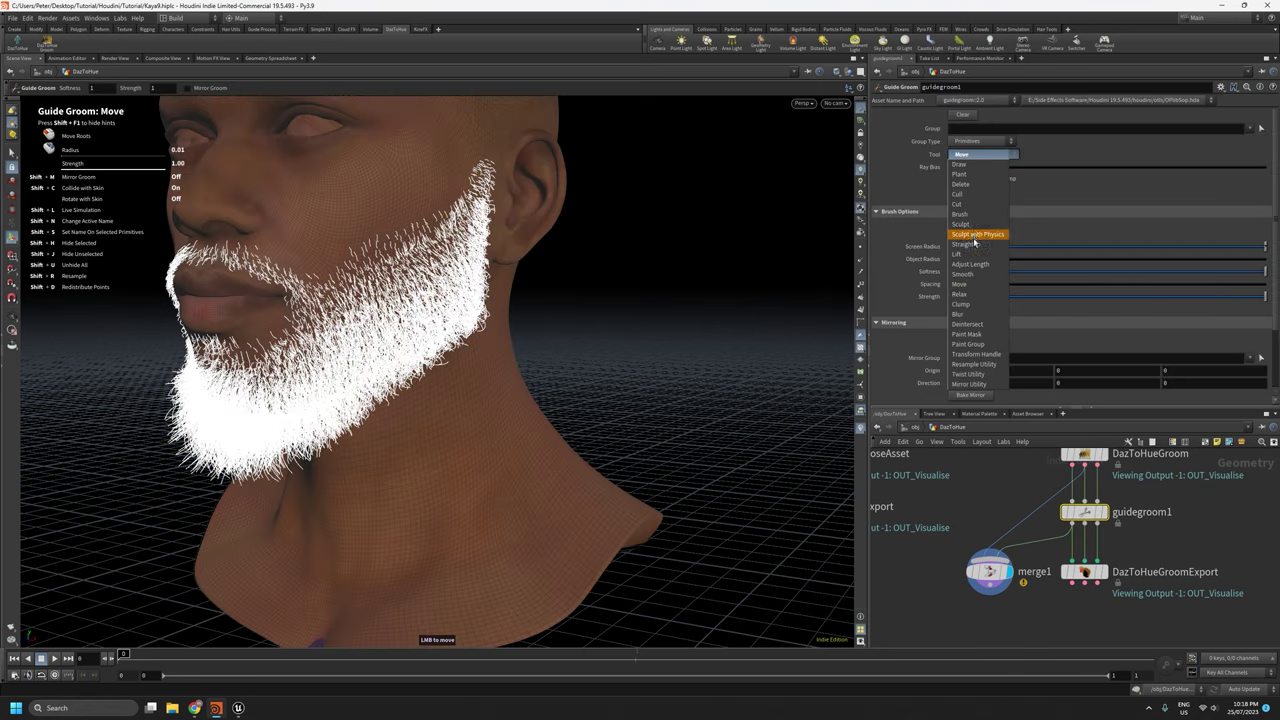
click(970, 174)
alt+middle_drag(330, 228, 495, 245)
alt+right_drag(495, 245, 531, 117)
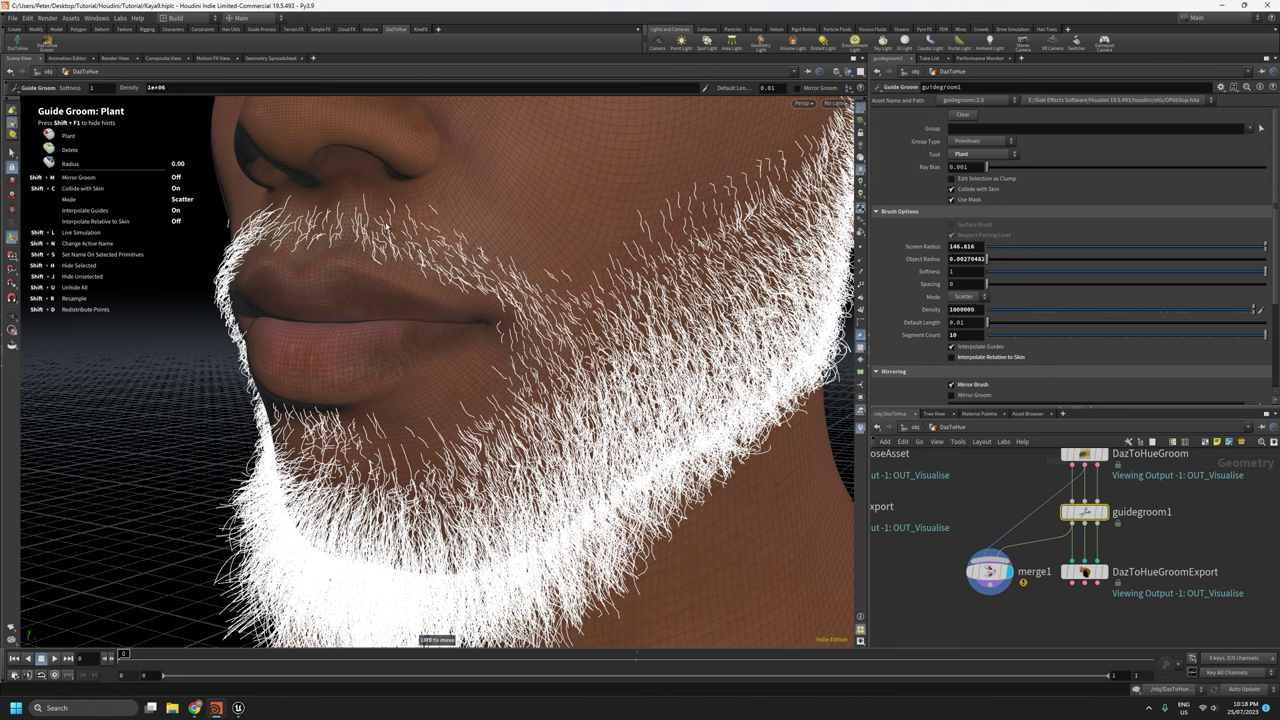
drag(386, 226, 409, 235)
mouse_move(473, 268)
mouse_down()
mouse_move(518, 316)
mouse_move(555, 398)
mouse_up()
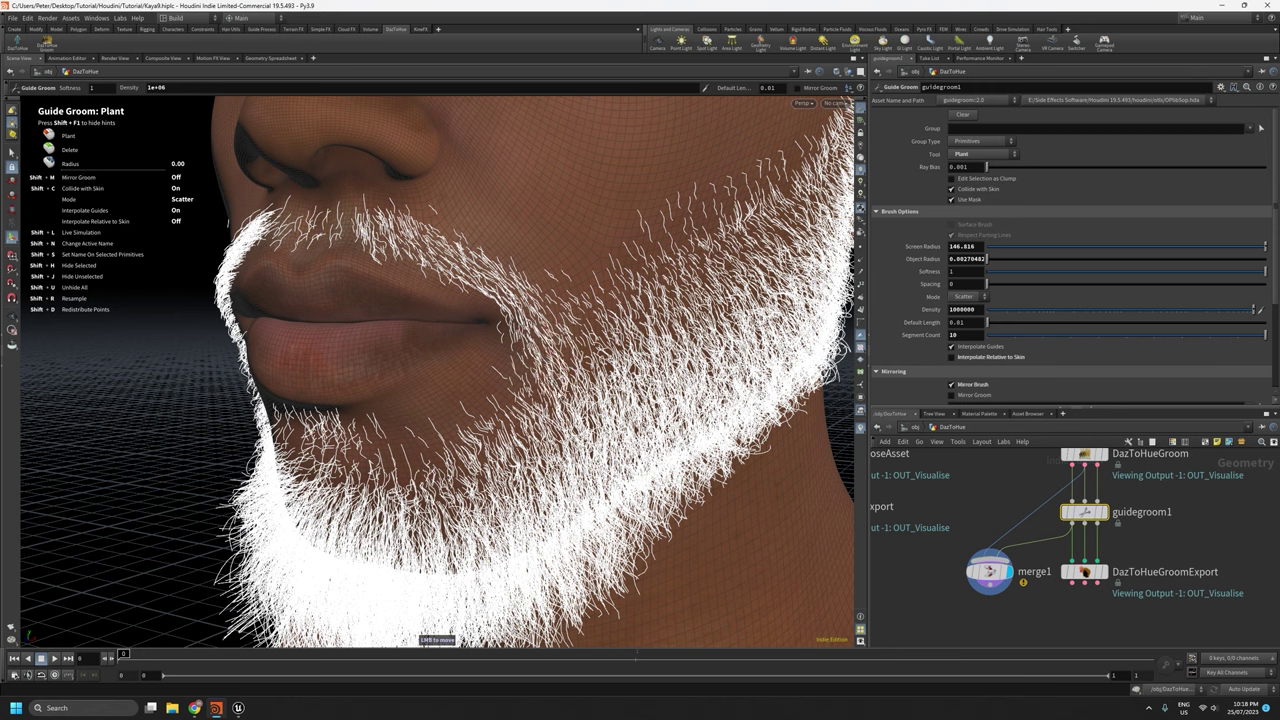
drag(372, 233, 280, 226)
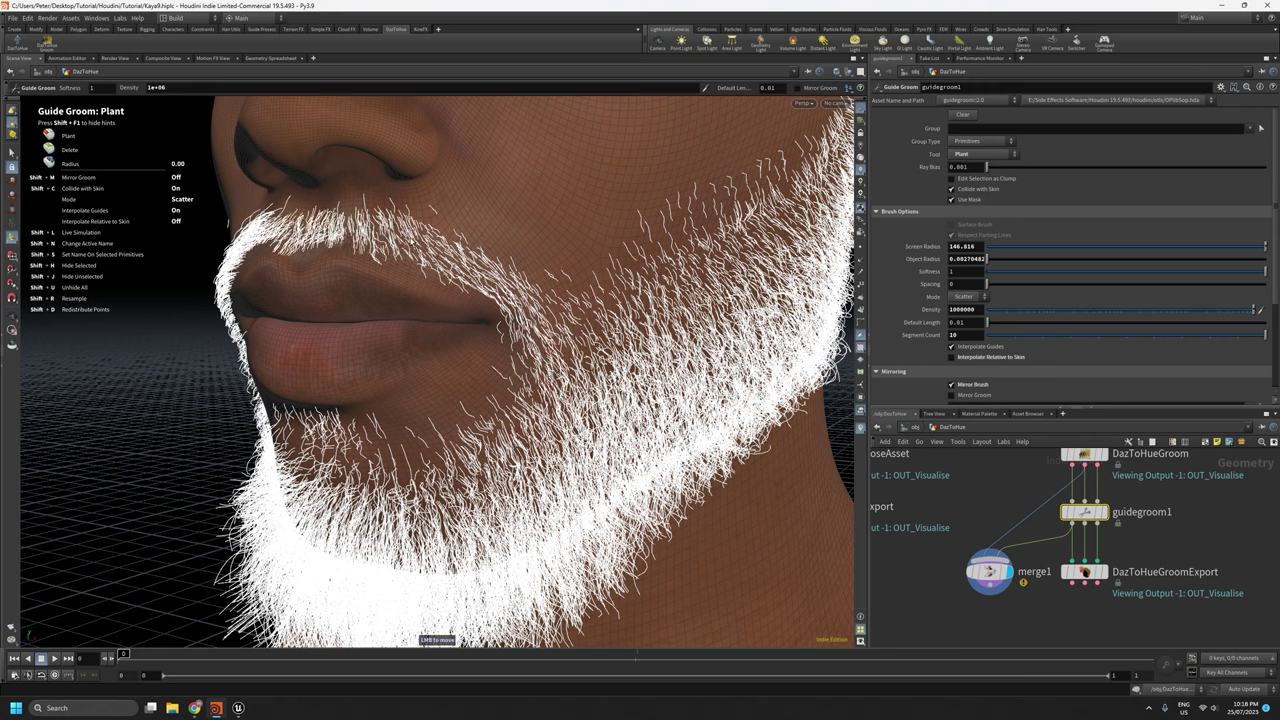
drag(526, 308, 621, 345)
Enable Mirror Groom on the guidegroom1 node so the whole beard is mirrored.
scroll(1096, 357, down, 2)
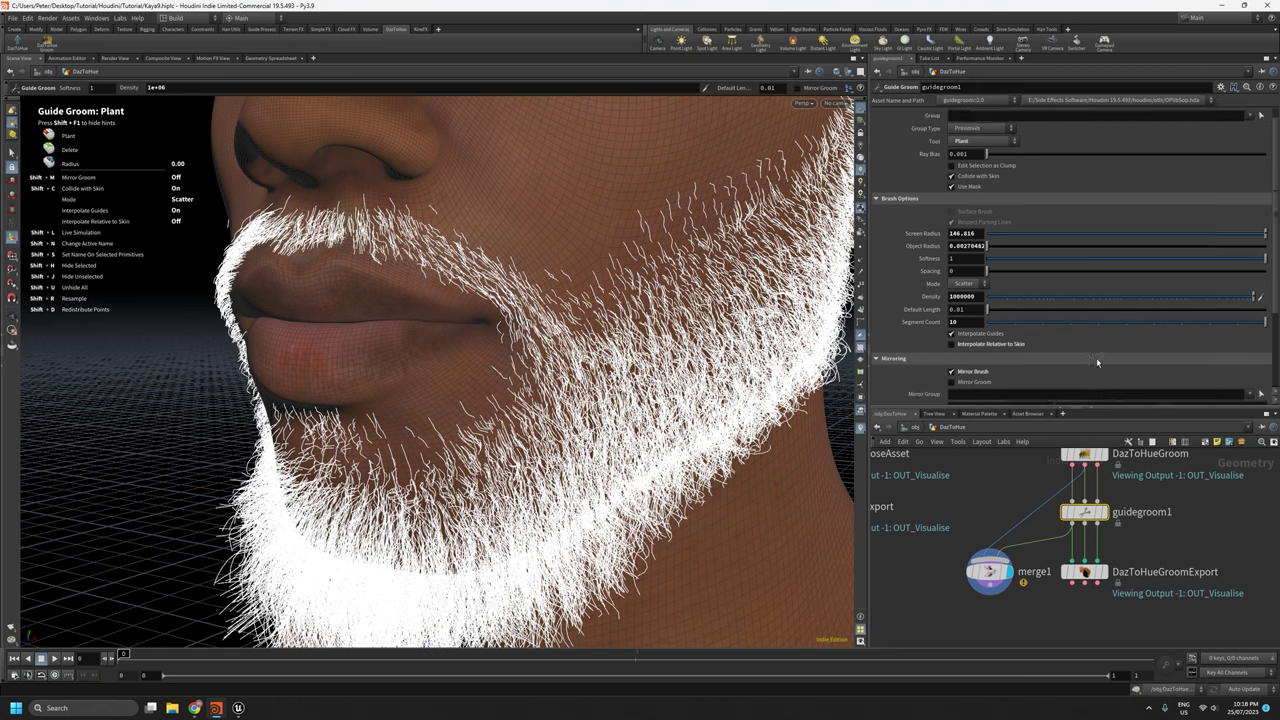
alt+right_drag(600, 370, 540, 370)
alt+drag(540, 370, 560, 350)
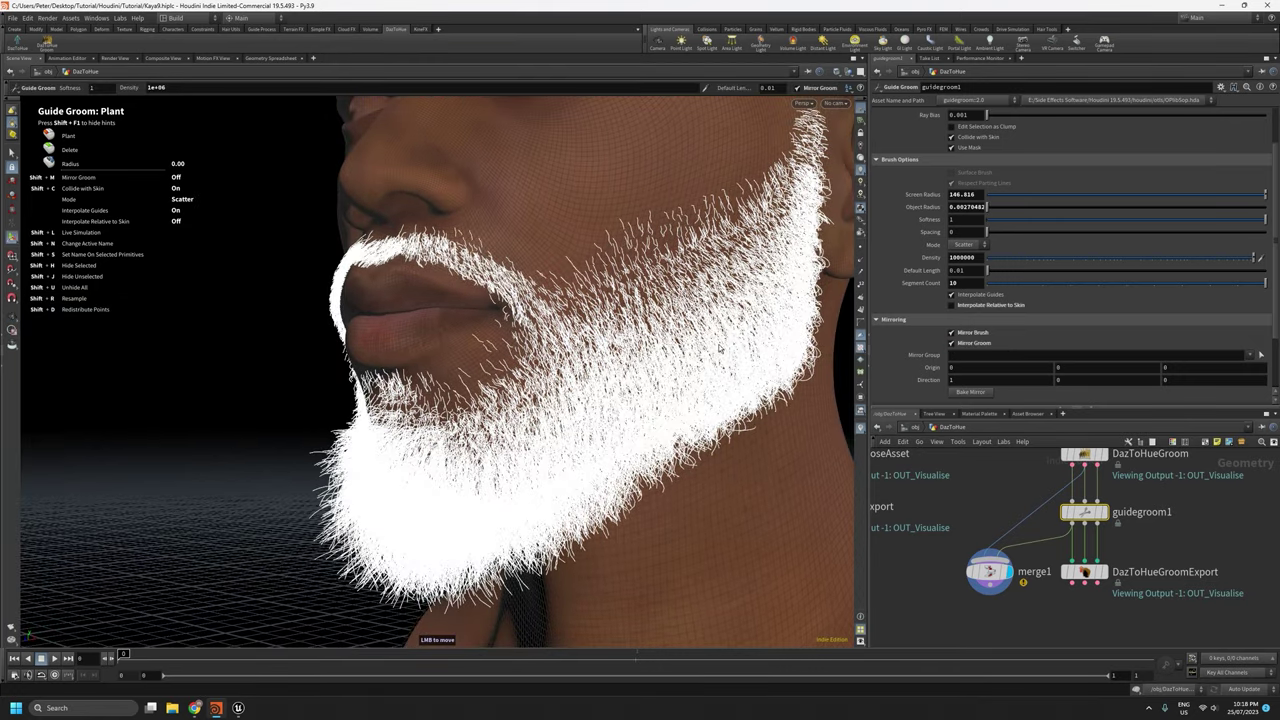
alt+right_drag(700, 500, 666, 526)
mouse_move(666, 526)
alt+mouse_down()
mouse_move(806, 437)
mouse_move(756, 438)
alt+mouse_up()
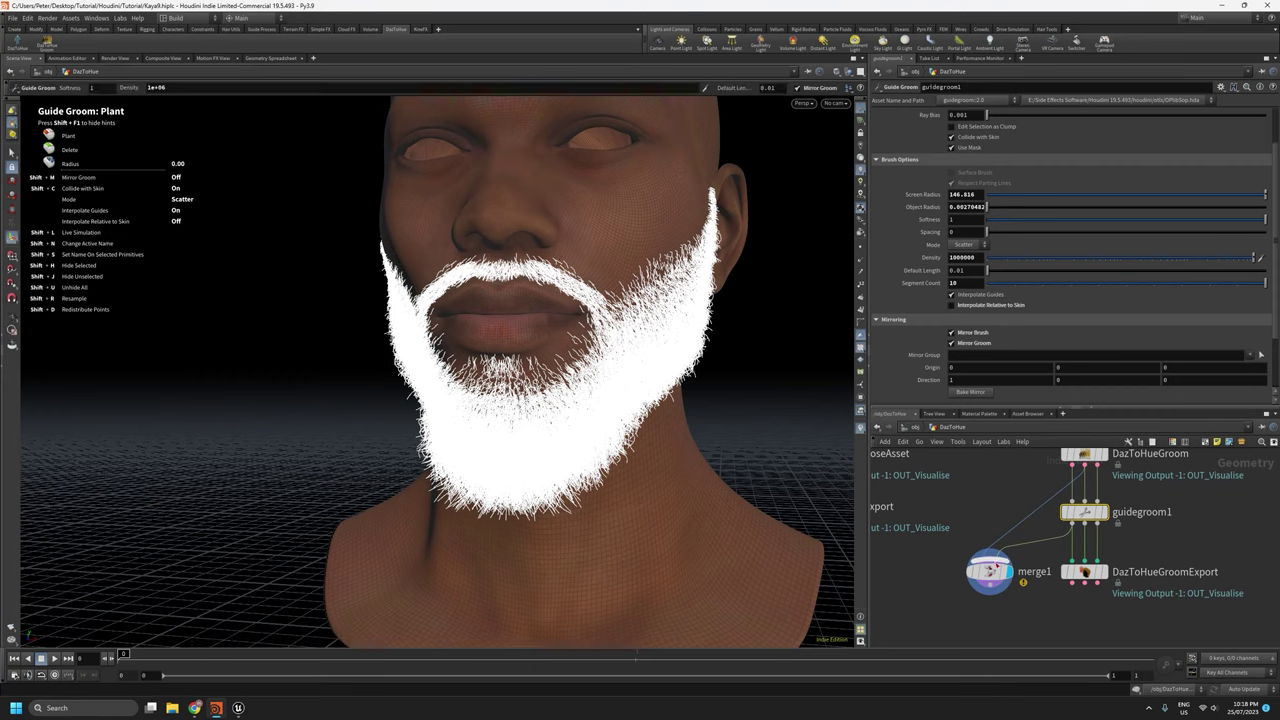
Export the mirrored KayaBeard groom again from the DazToHueGroomExport node.
click(1085, 572)
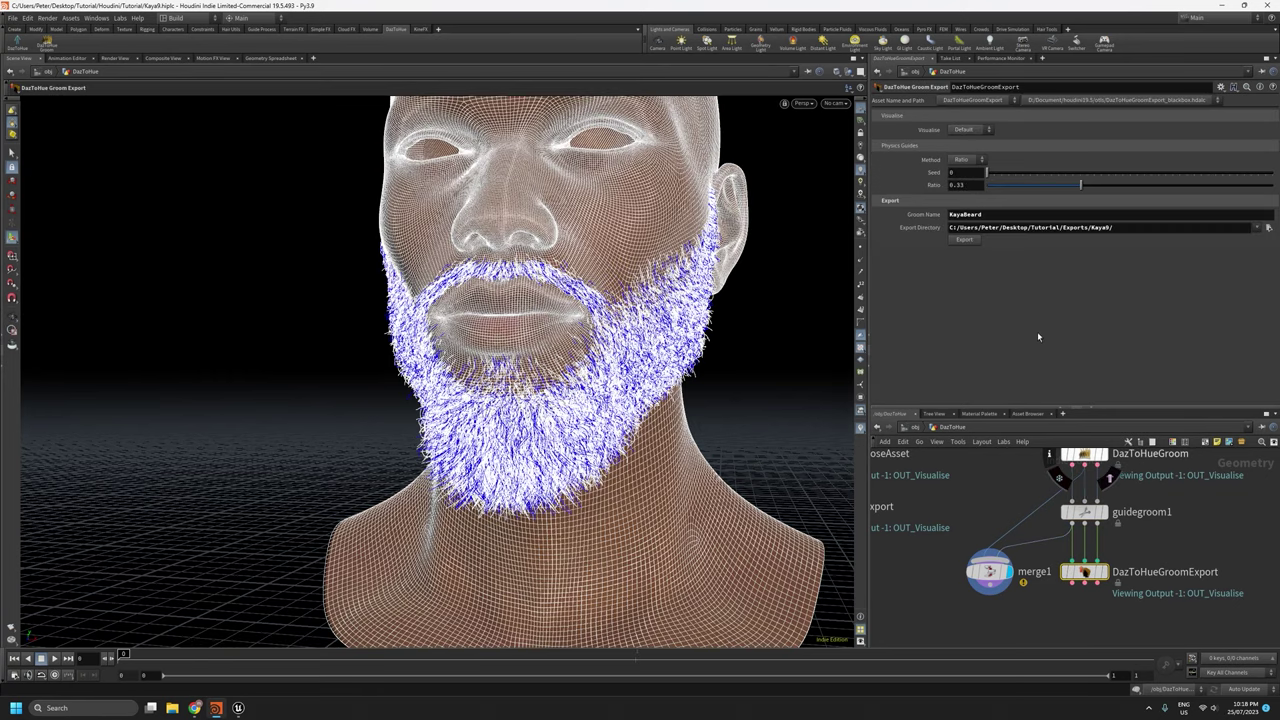
click(966, 243)
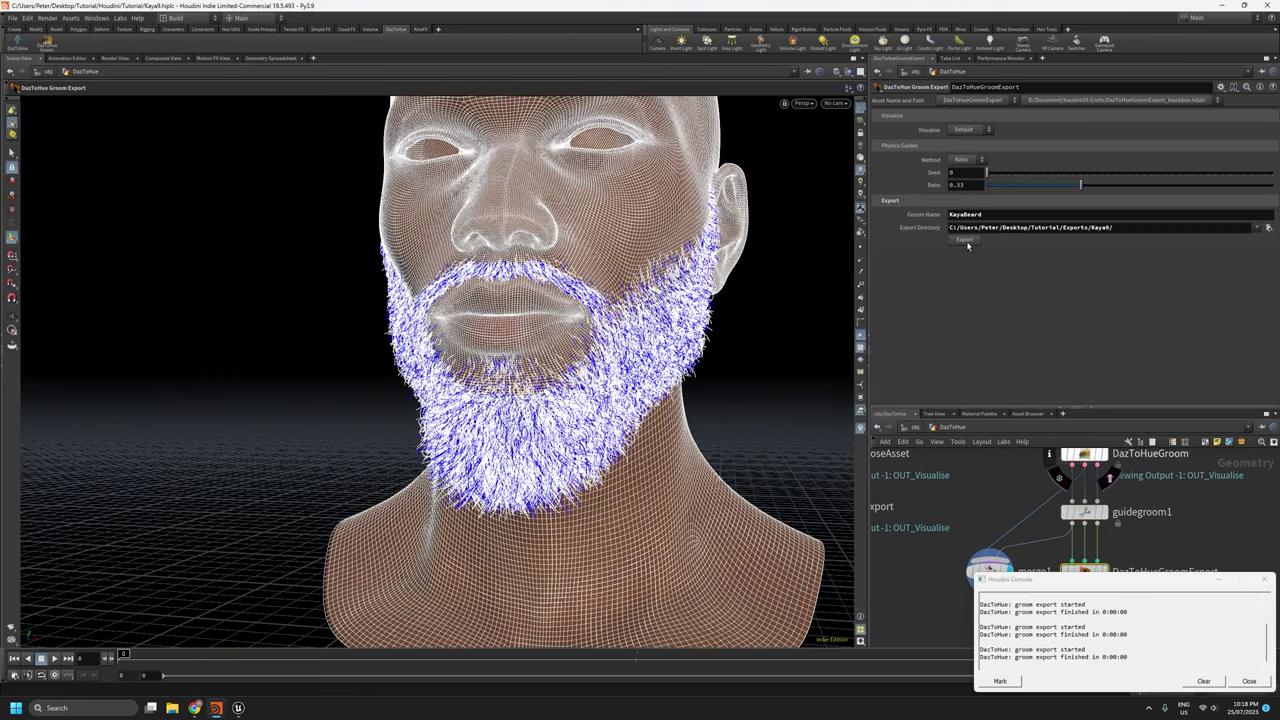
click(1263, 580)
Switch to Unreal Editor, reimport the ABC_KayaBeard groom and check the beard on the character.
click(239, 708)
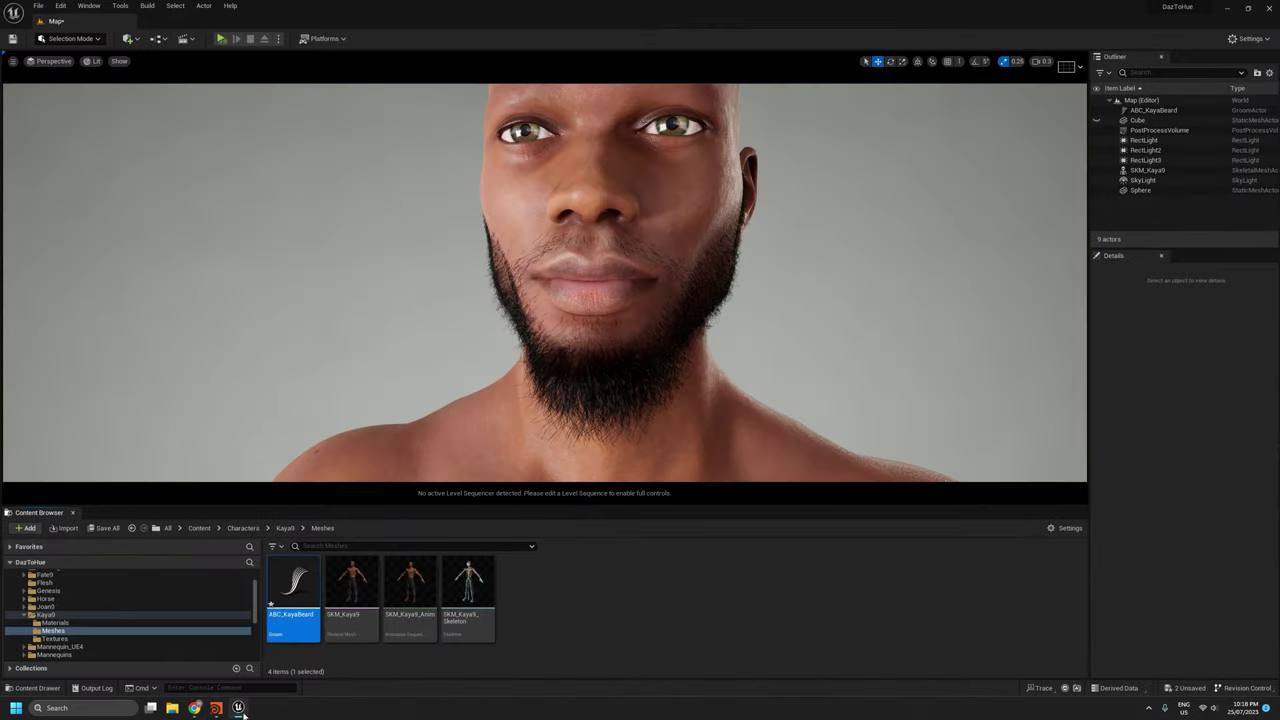
right_click(270, 592)
click(323, 327)
click(731, 457)
alt+drag(799, 335, 650, 335)
scroll(544, 282, down, 3)
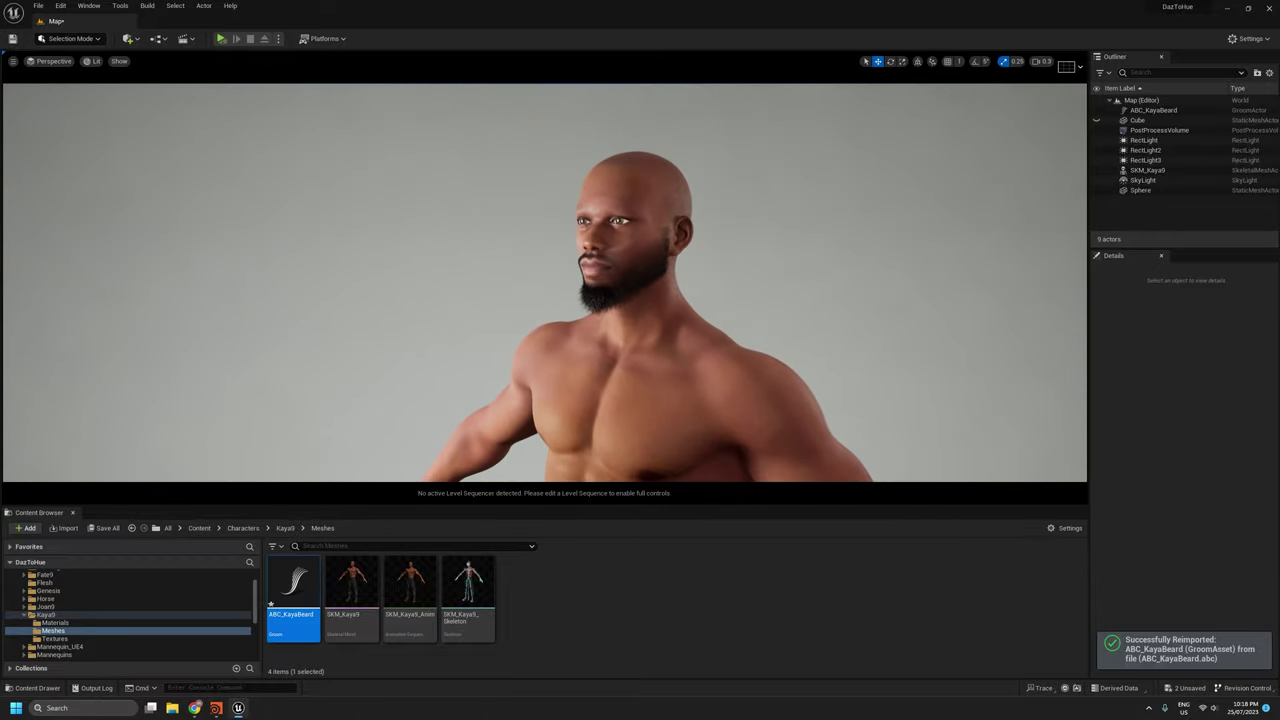
alt+drag(611, 282, 573, 282)
alt+right_drag(544, 282, 664, 282)
alt+right_drag(796, 336, 690, 336)
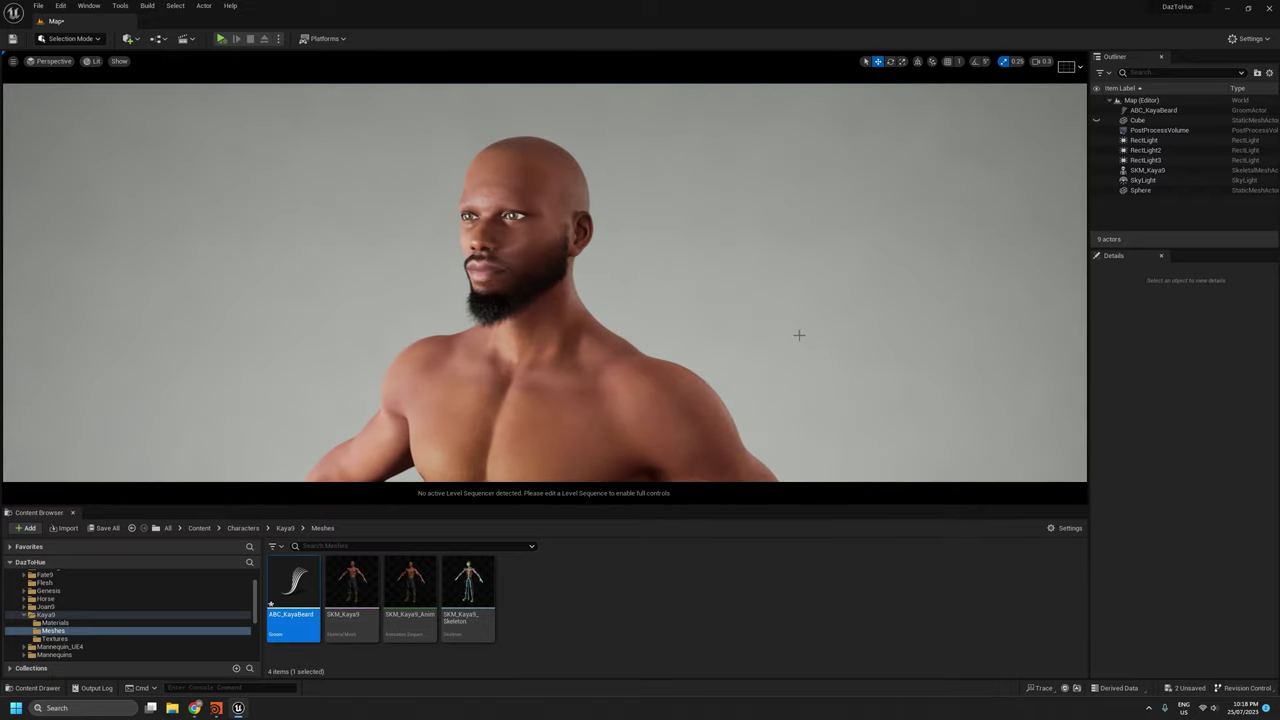
Examine the reimported beard on the character from the front and side, and save all levels and assets.
alt+drag(690, 336, 780, 336)
alt+right_drag(780, 336, 810, 336)
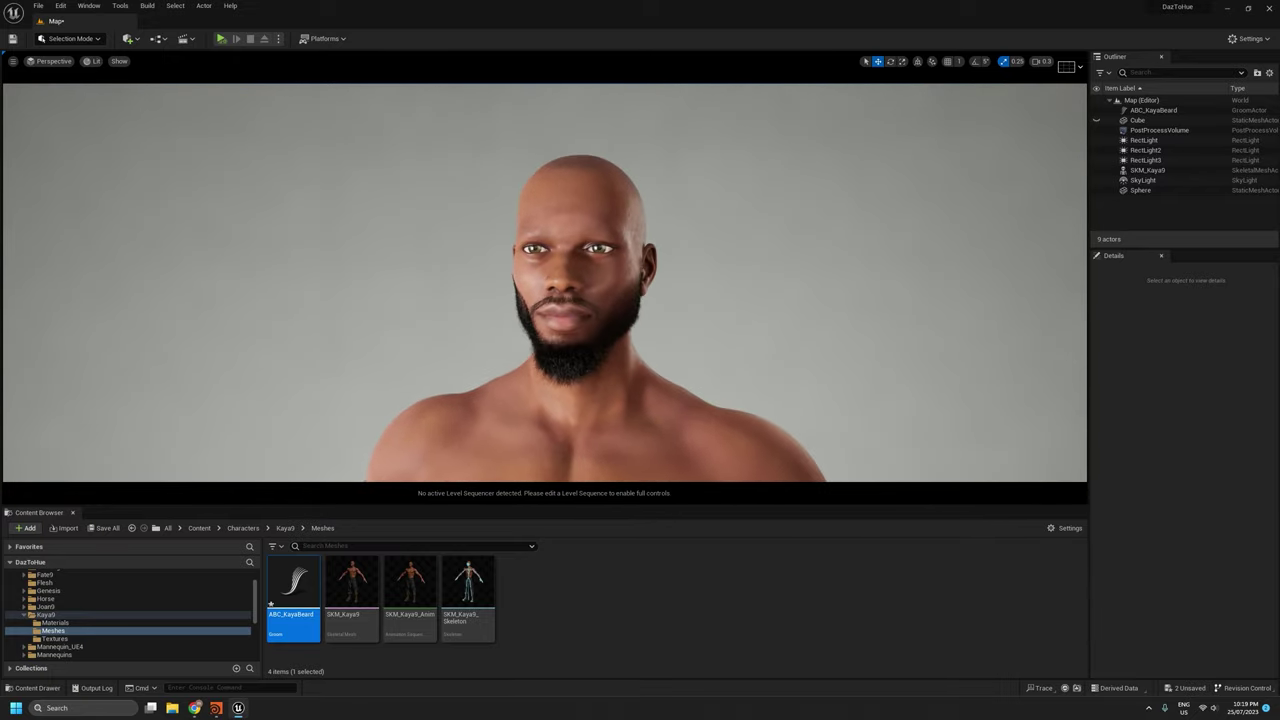
alt+drag(810, 336, 750, 336)
alt+right_drag(750, 336, 830, 336)
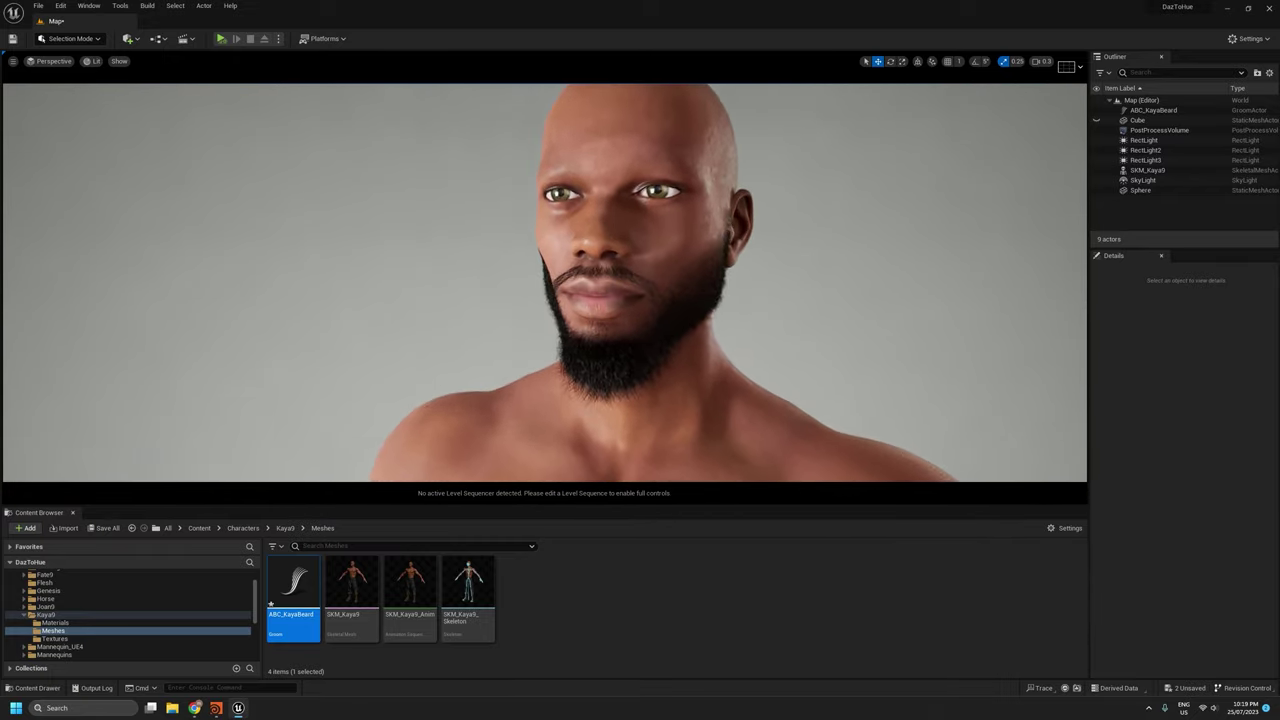
scroll(764, 316, down, 1)
right_drag(764, 316, 700, 280)
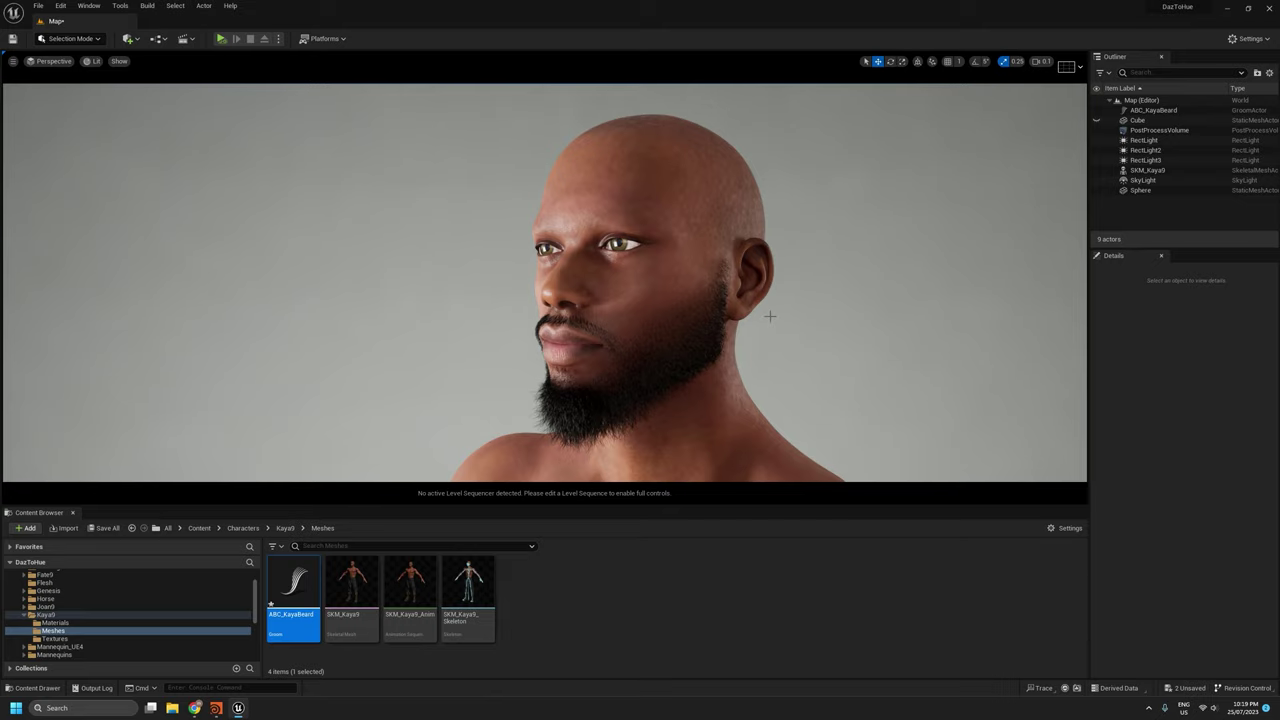
mouse_move(770, 316)
right_down()
mouse_move(782, 352)
mouse_move(746, 268)
mouse_move(824, 326)
mouse_move(773, 323)
right_up()
key(w)
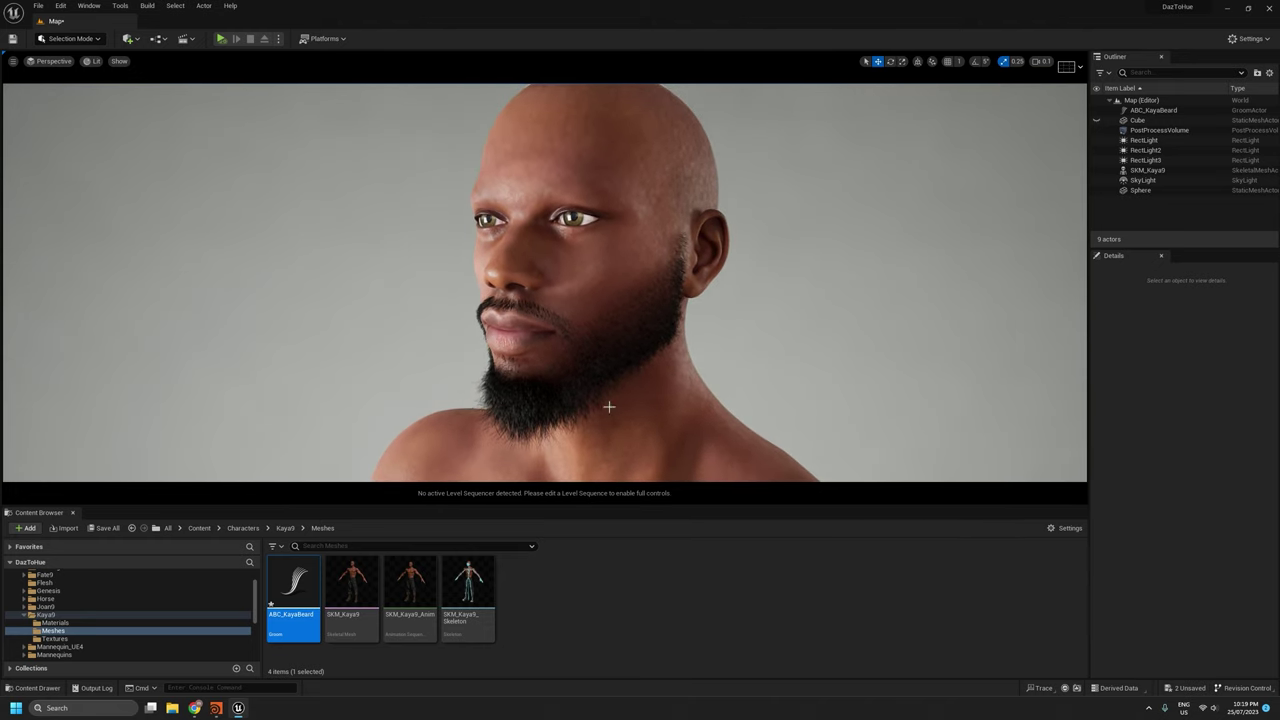
click(38, 6)
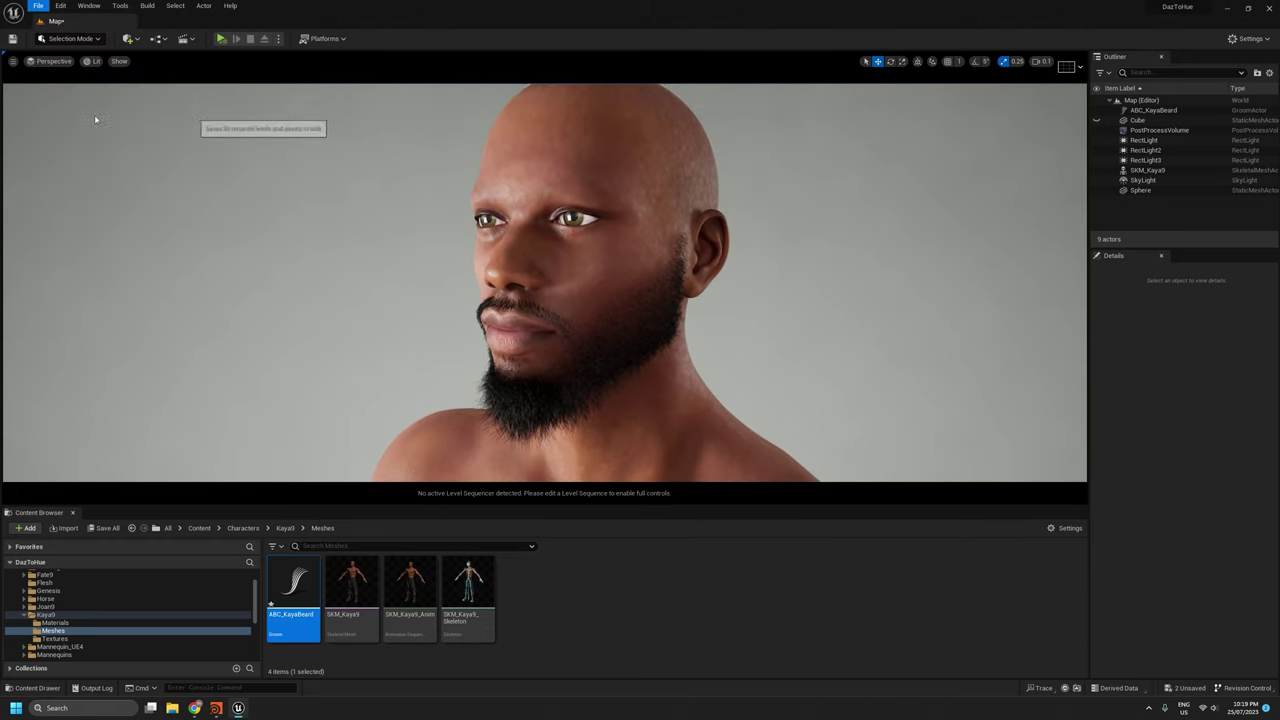
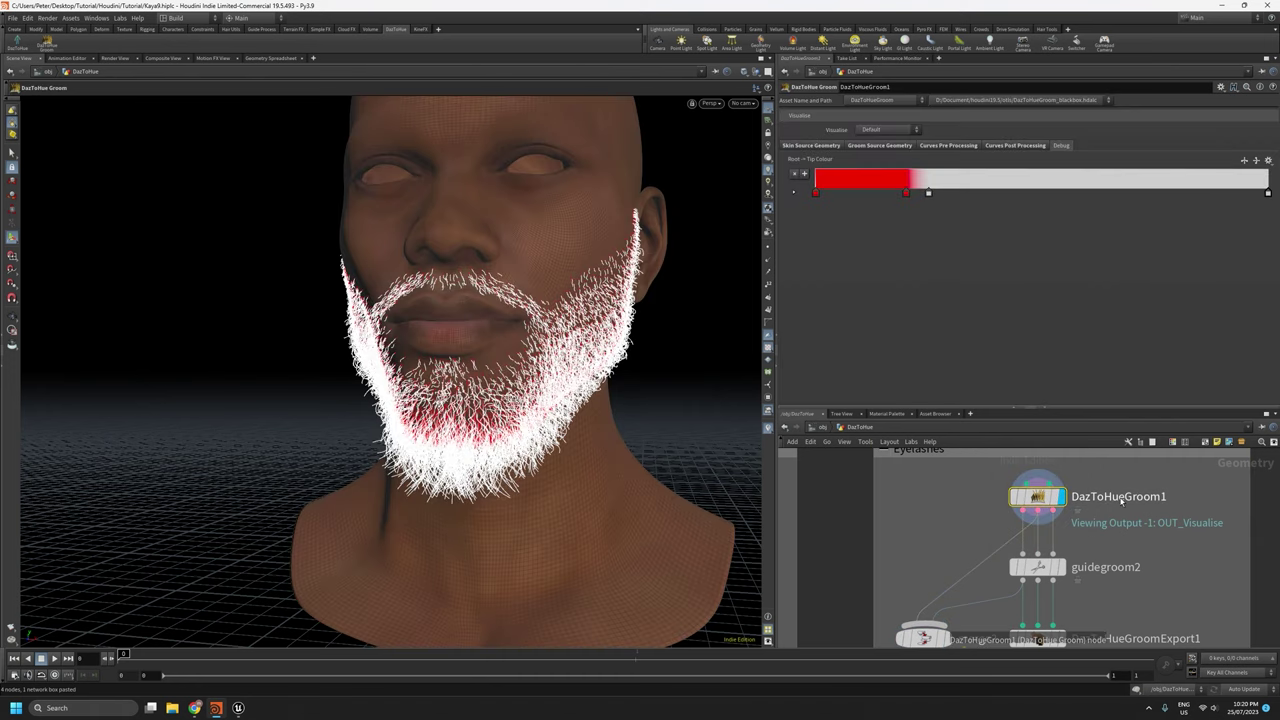
Replace the beard groups in DazToHueGroom1's groom Source Group with the /Genesis9Eyelashes/Genesis9Eyelashes path.
click(806, 146)
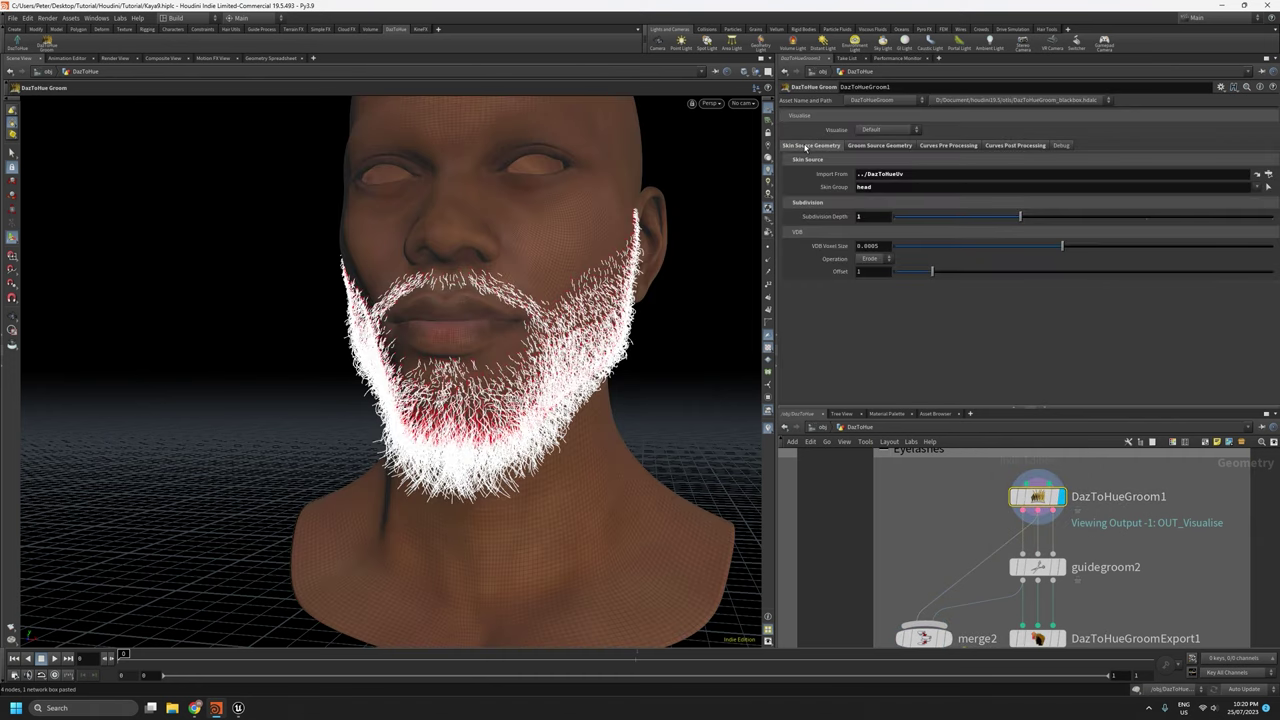
click(879, 146)
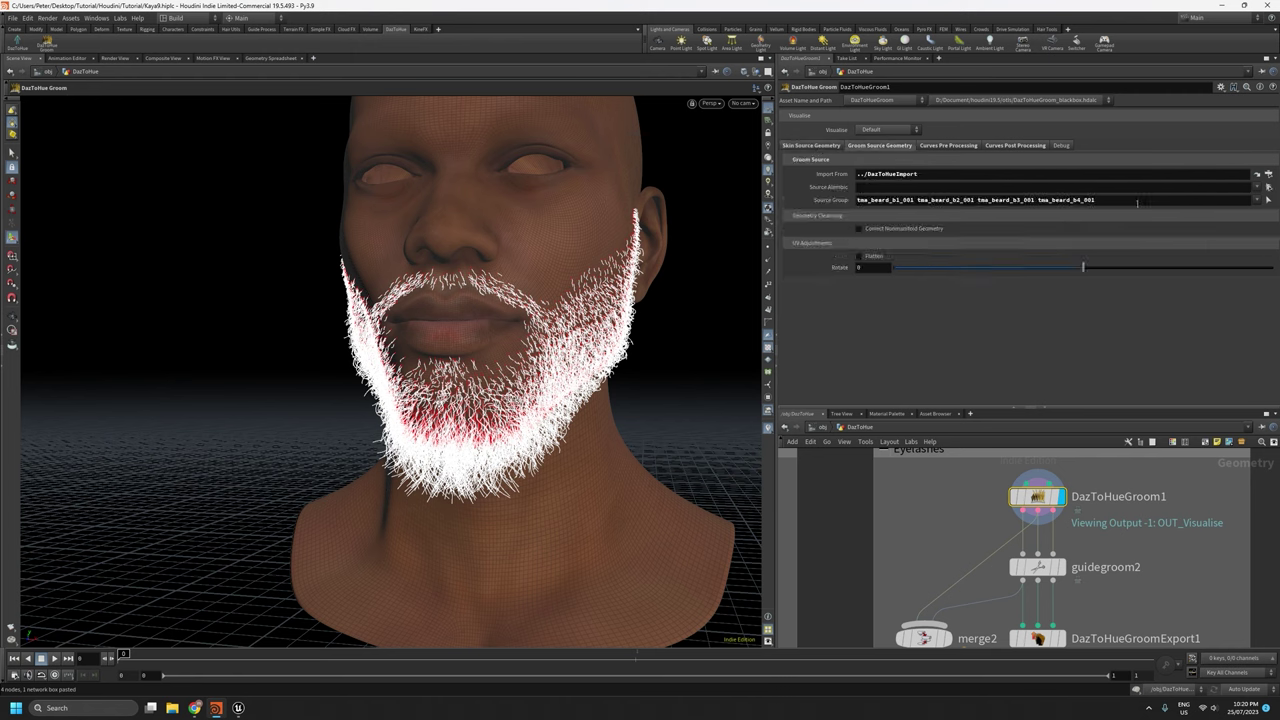
drag(1137, 203, 855, 201)
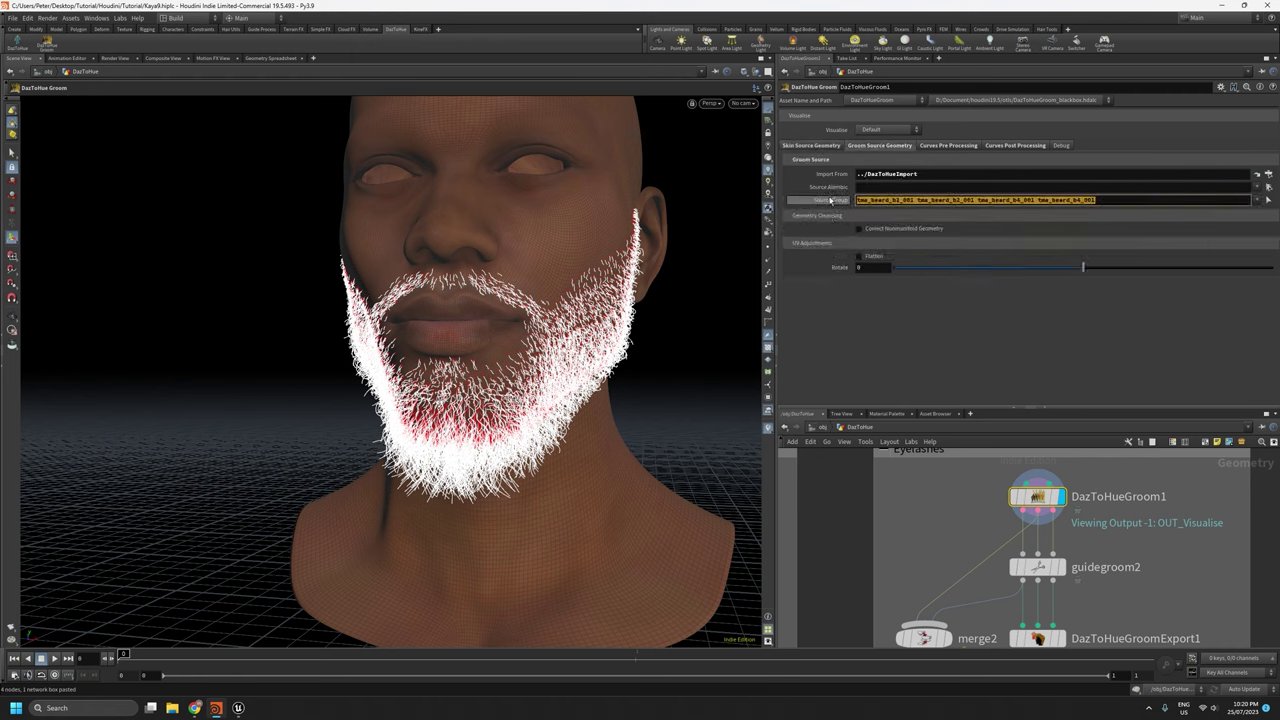
key(BackSpace)
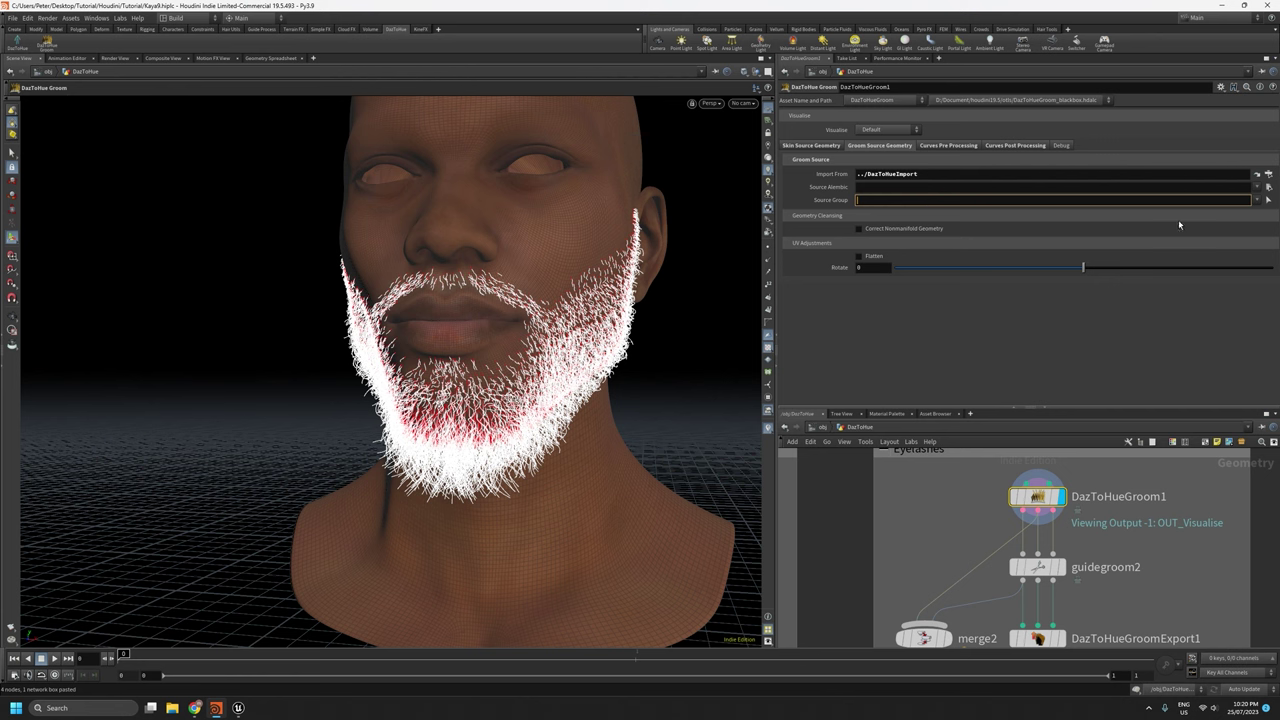
click(1256, 201)
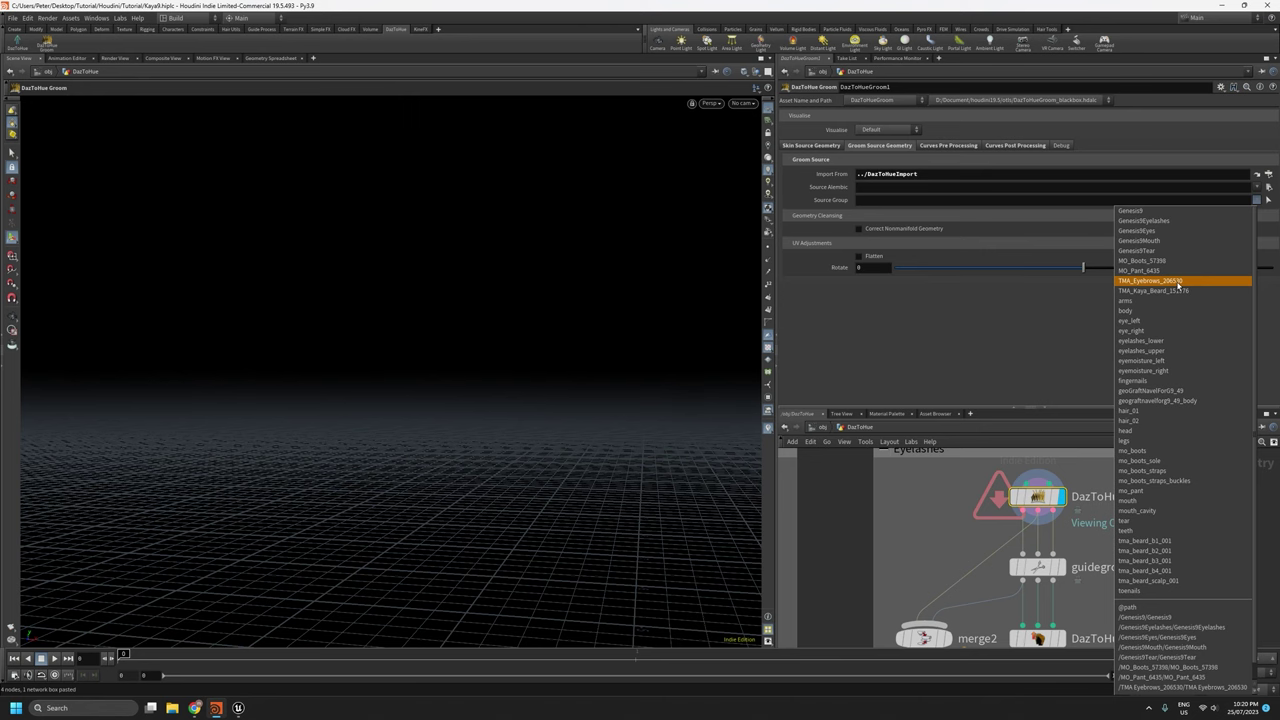
scroll(1206, 444, down, 1)
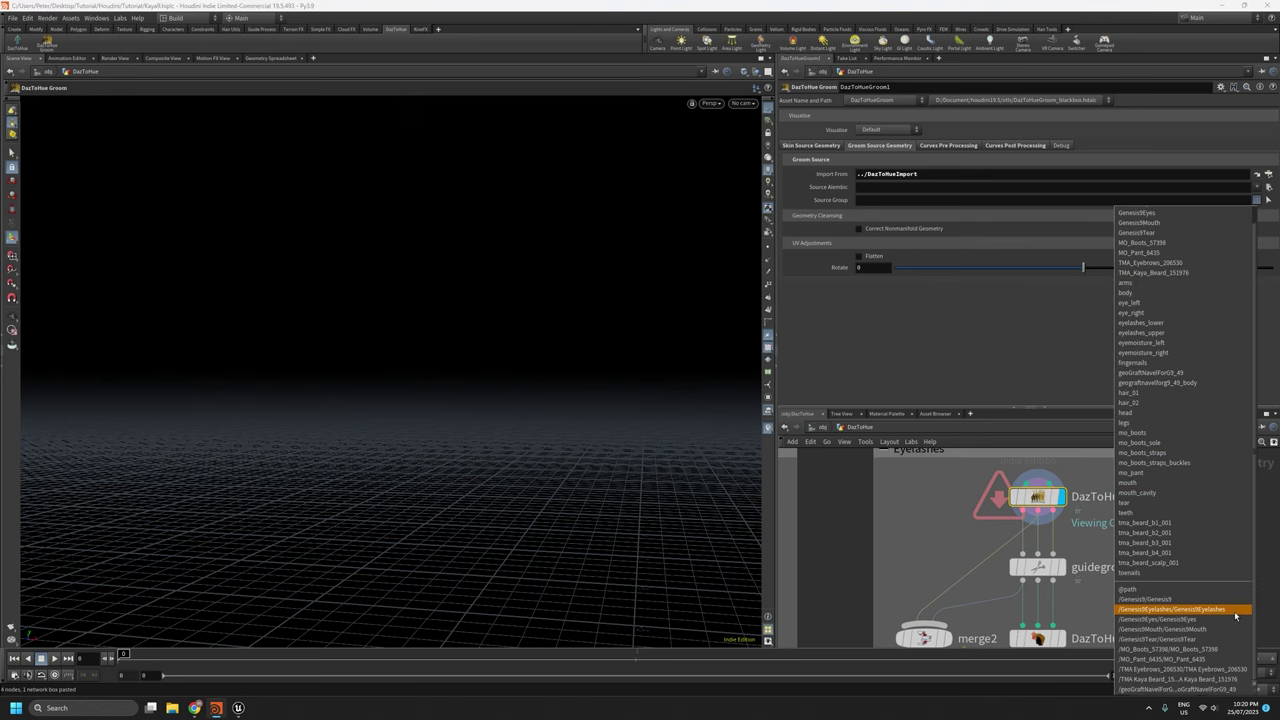
click(1170, 609)
Set DazToHueGroom1's visualisation to Debug and examine the curves along the upper eyelash cards up close.
alt+drag(574, 203, 660, 231)
alt+drag(474, 206, 525, 275)
click(887, 129)
click(880, 168)
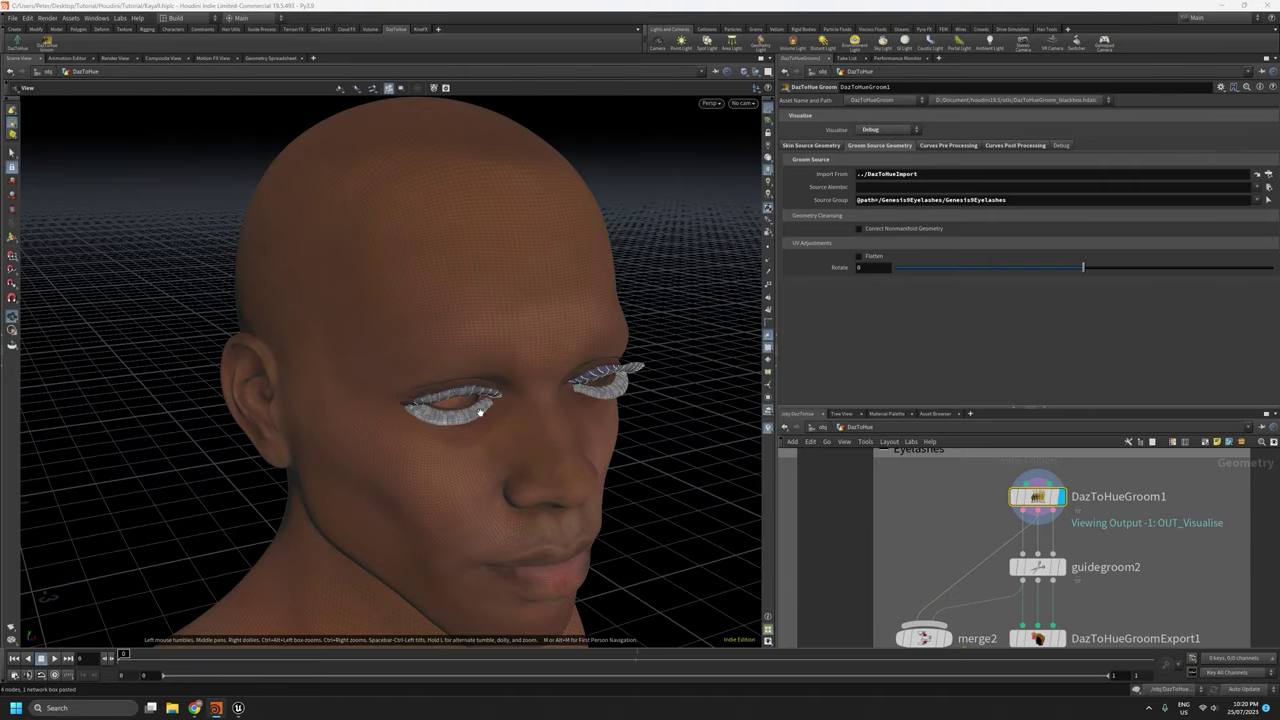
scroll(460, 140, up, 5)
drag(460, 140, 445, 553)
drag(698, 352, 489, 266)
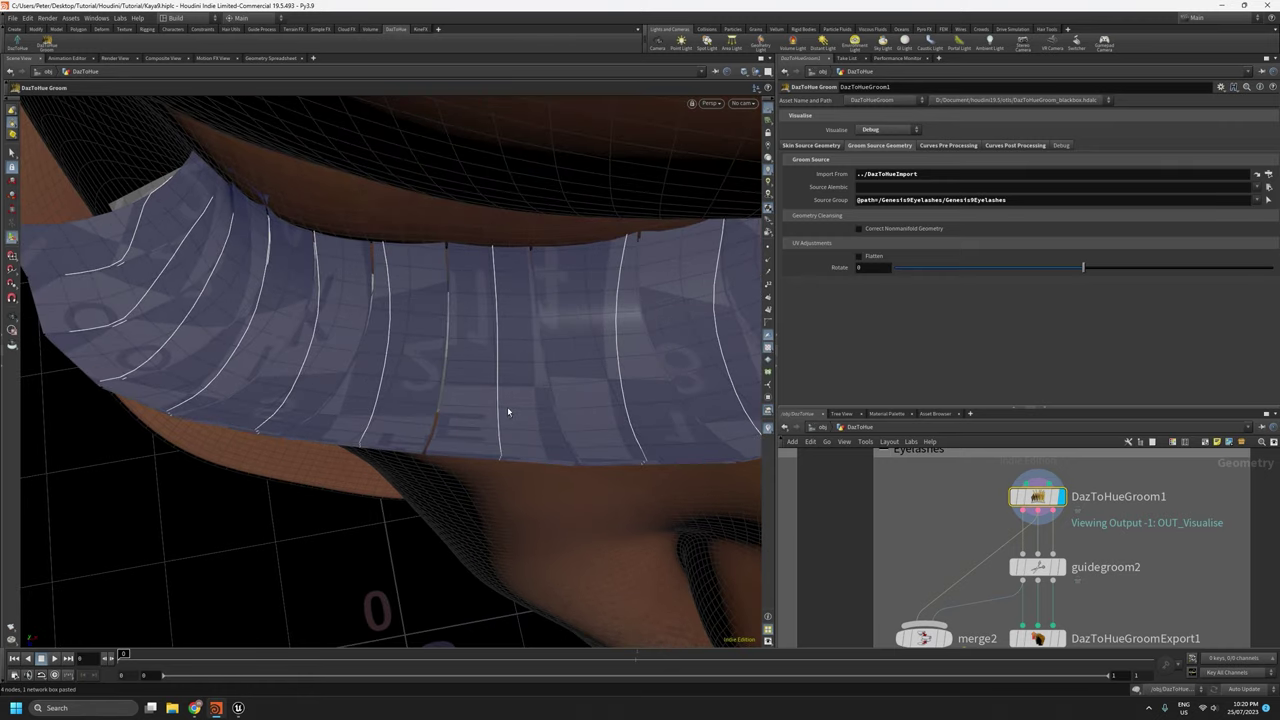
drag(511, 423, 591, 323)
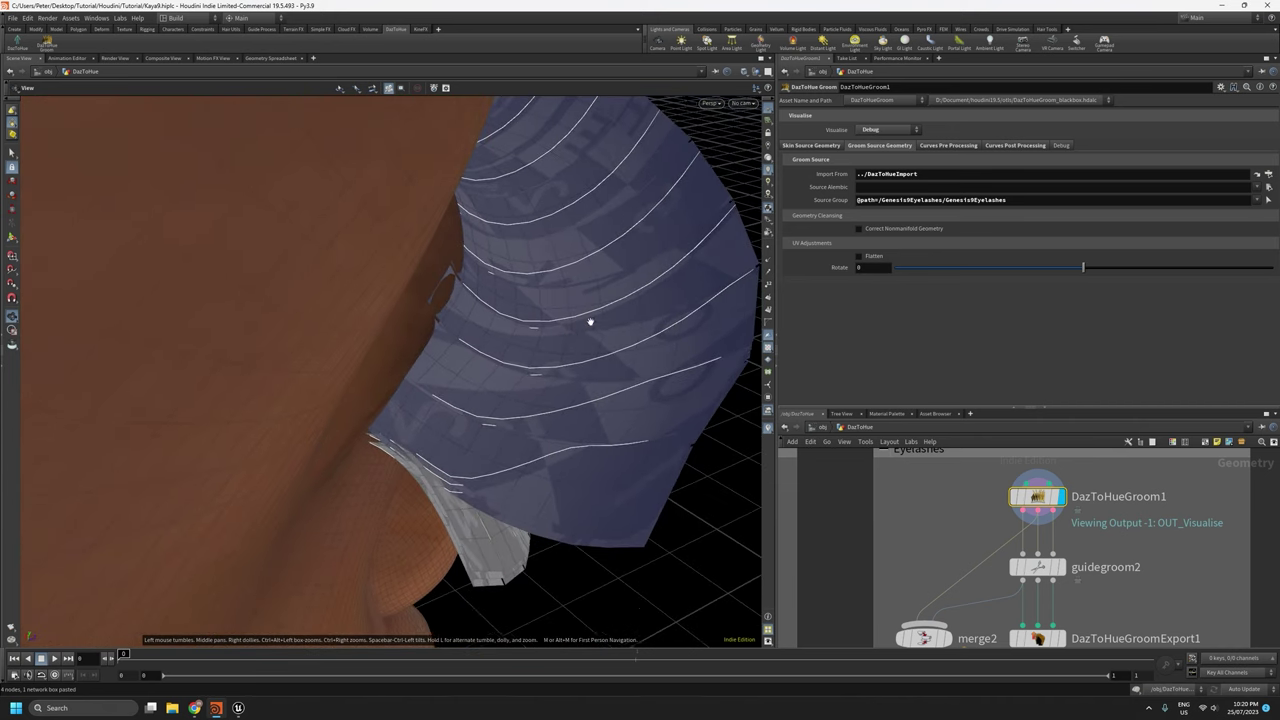
Visualise only the eyelash Curves of DazToHueGroom1, and return the visualisation to Default.
click(893, 132)
click(885, 181)
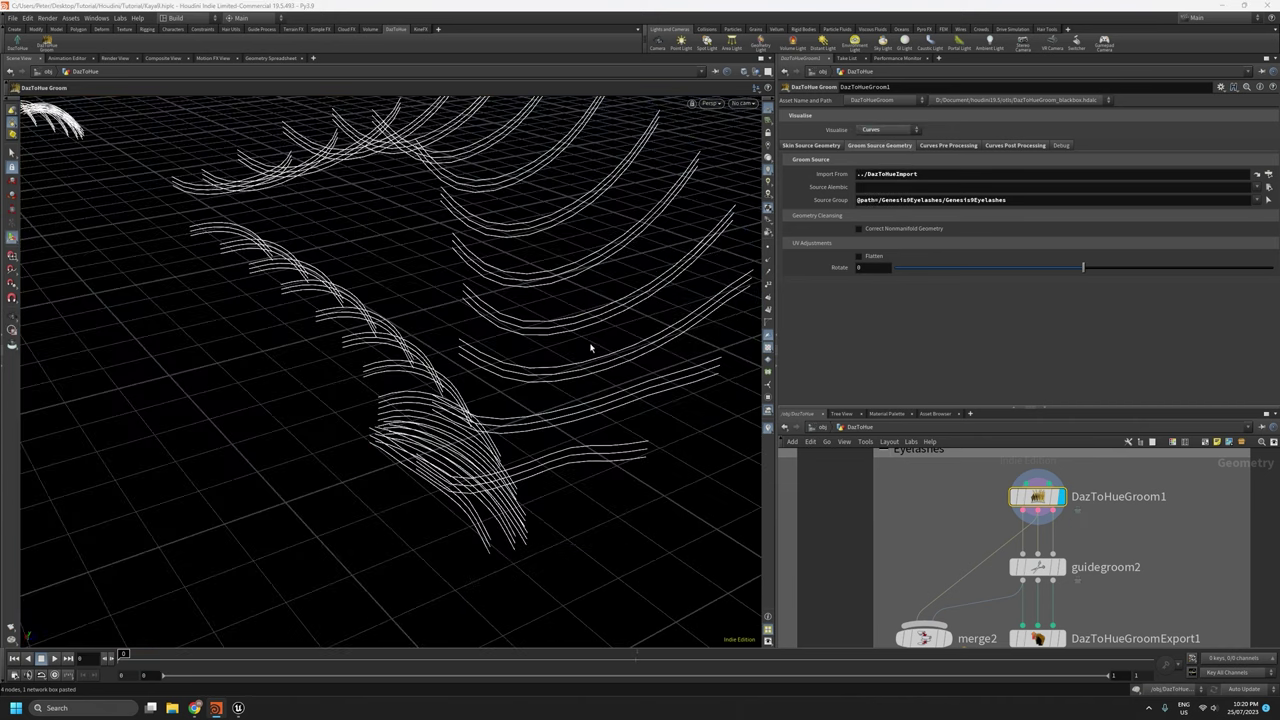
click(892, 134)
click(891, 142)
Examine the root and tip colouring of the upper and lower eyelash curves from several angles around the eye.
drag(500, 395, 455, 411)
drag(318, 372, 302, 228)
key(Return)
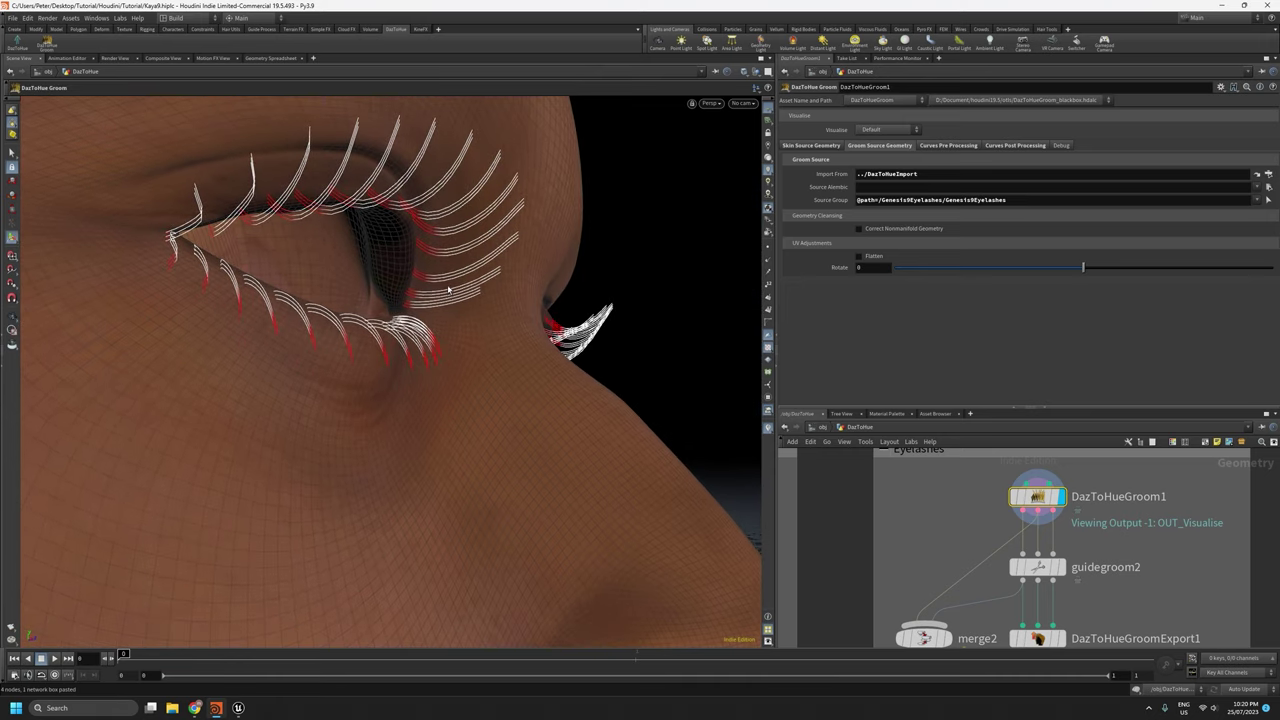
key(Escape)
drag(356, 333, 437, 328)
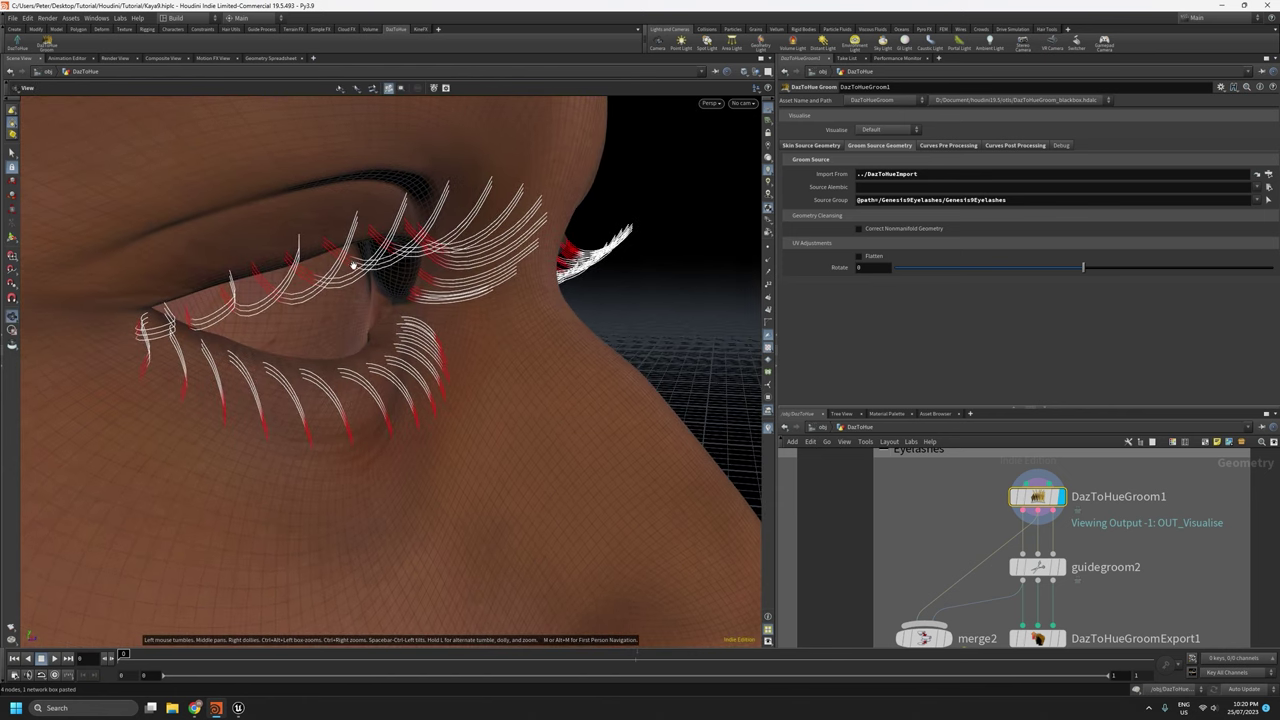
key(Return)
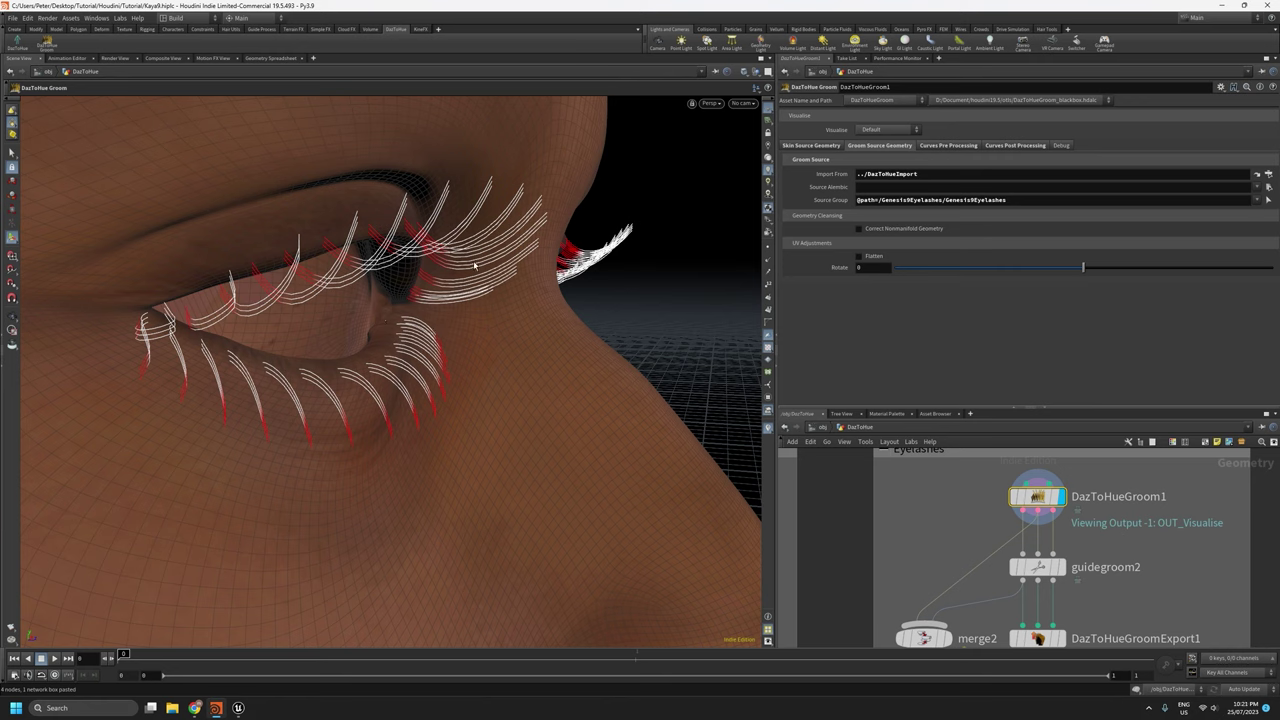
key(Escape)
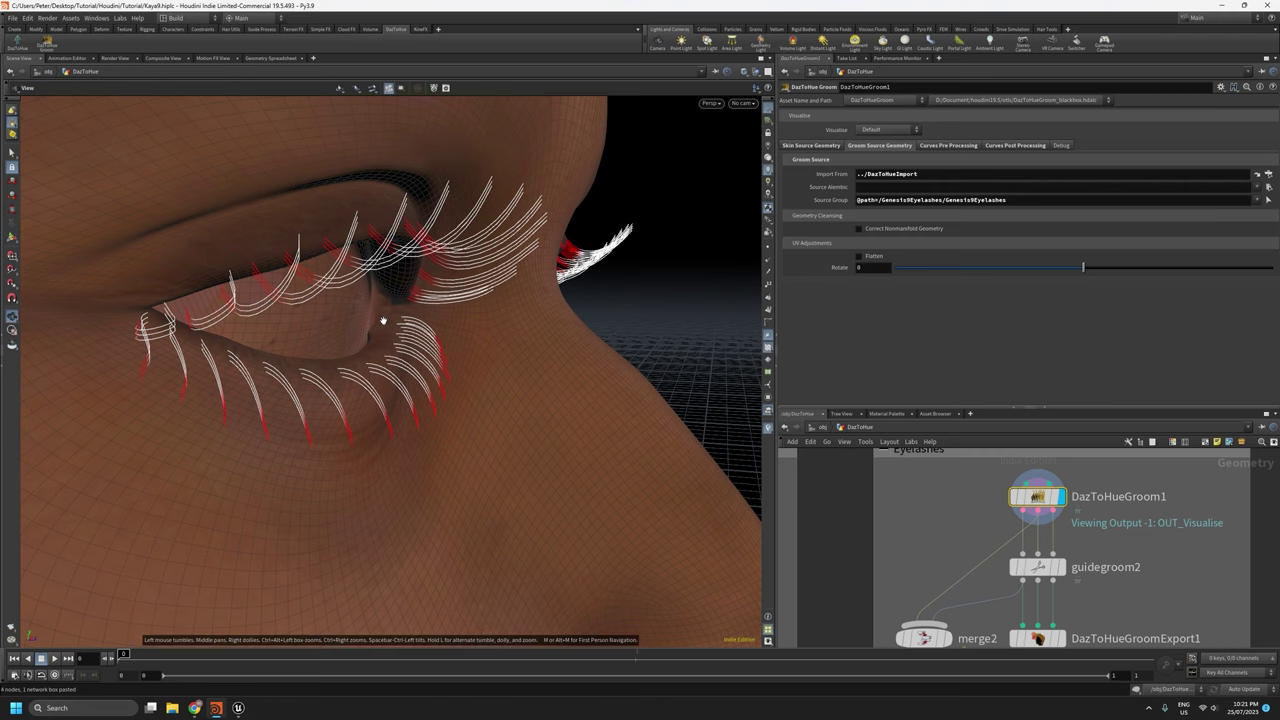
drag(383, 320, 287, 318)
right_drag(287, 318, 422, 337)
drag(422, 337, 354, 434)
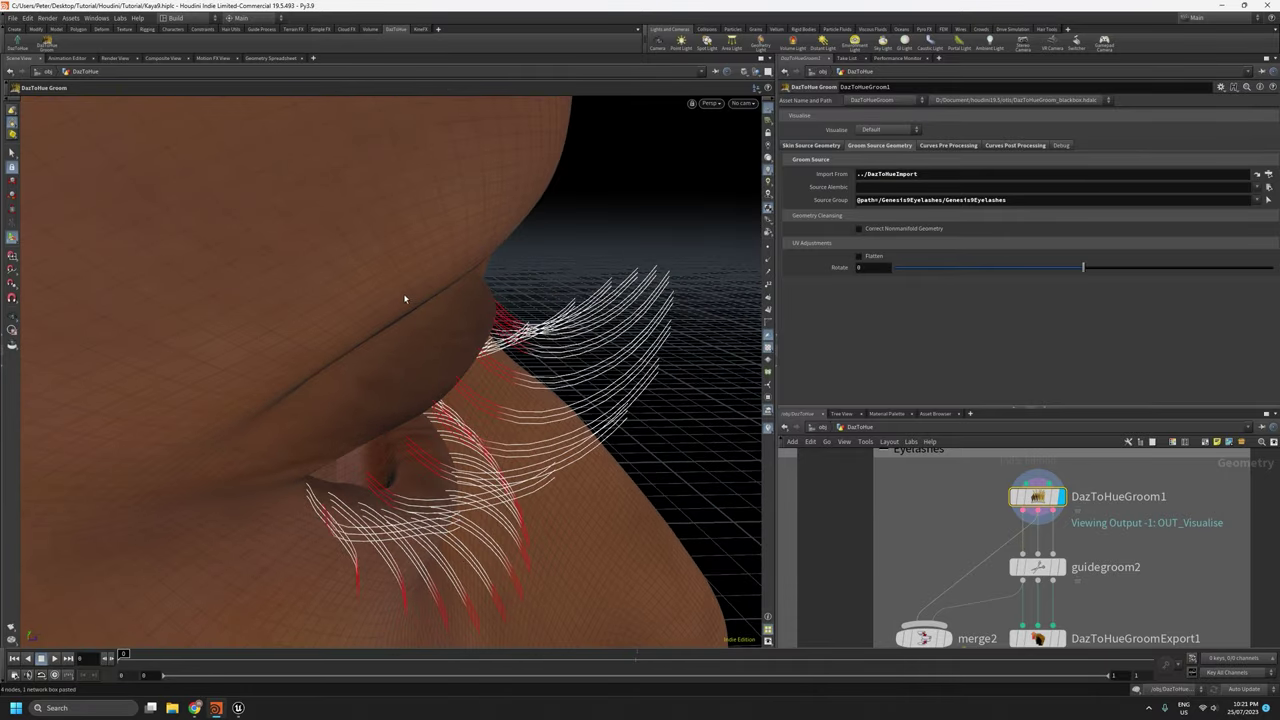
drag(420, 266, 636, 228)
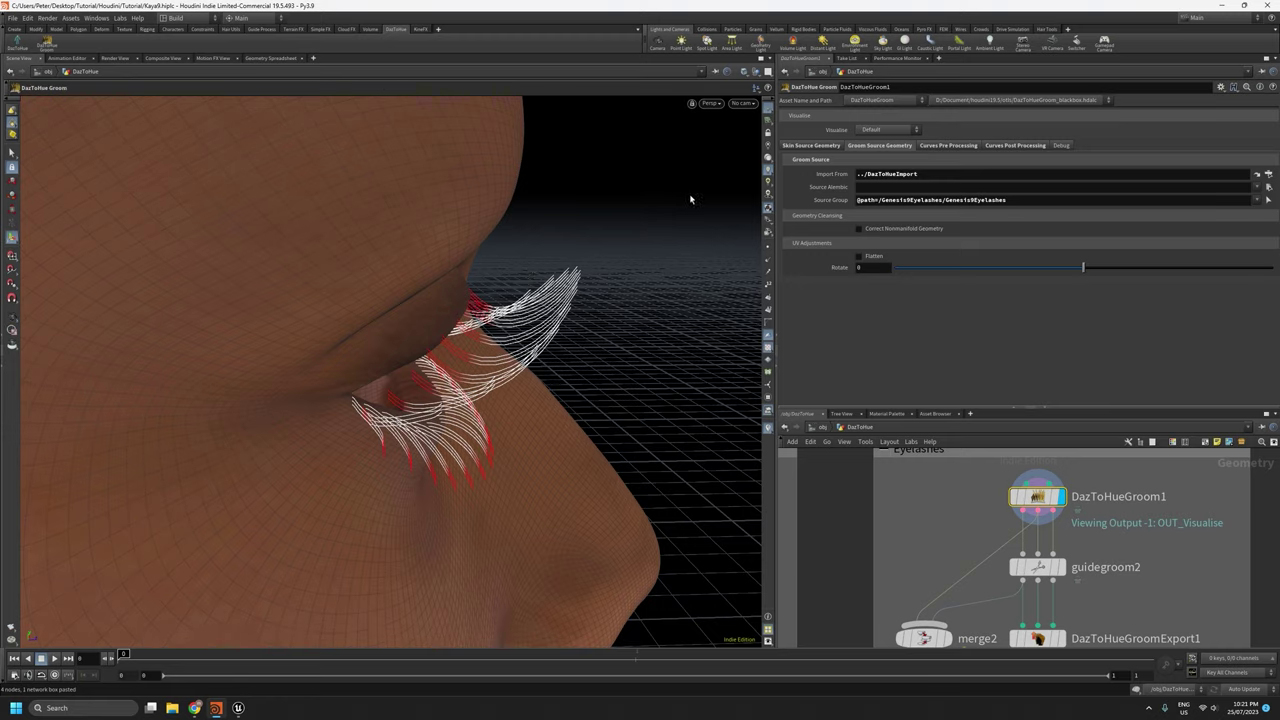
drag(510, 269, 401, 250)
right_drag(401, 251, 346, 157)
drag(346, 157, 321, 221)
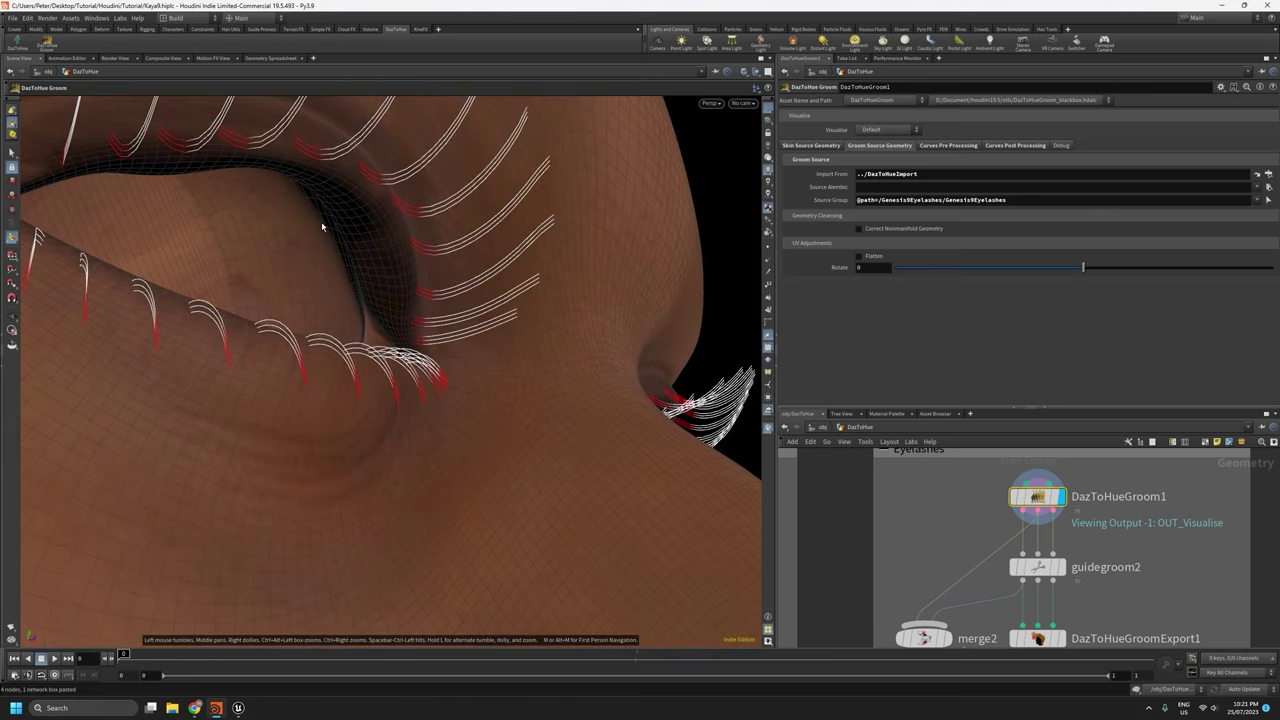
right_drag(340, 174, 509, 417)
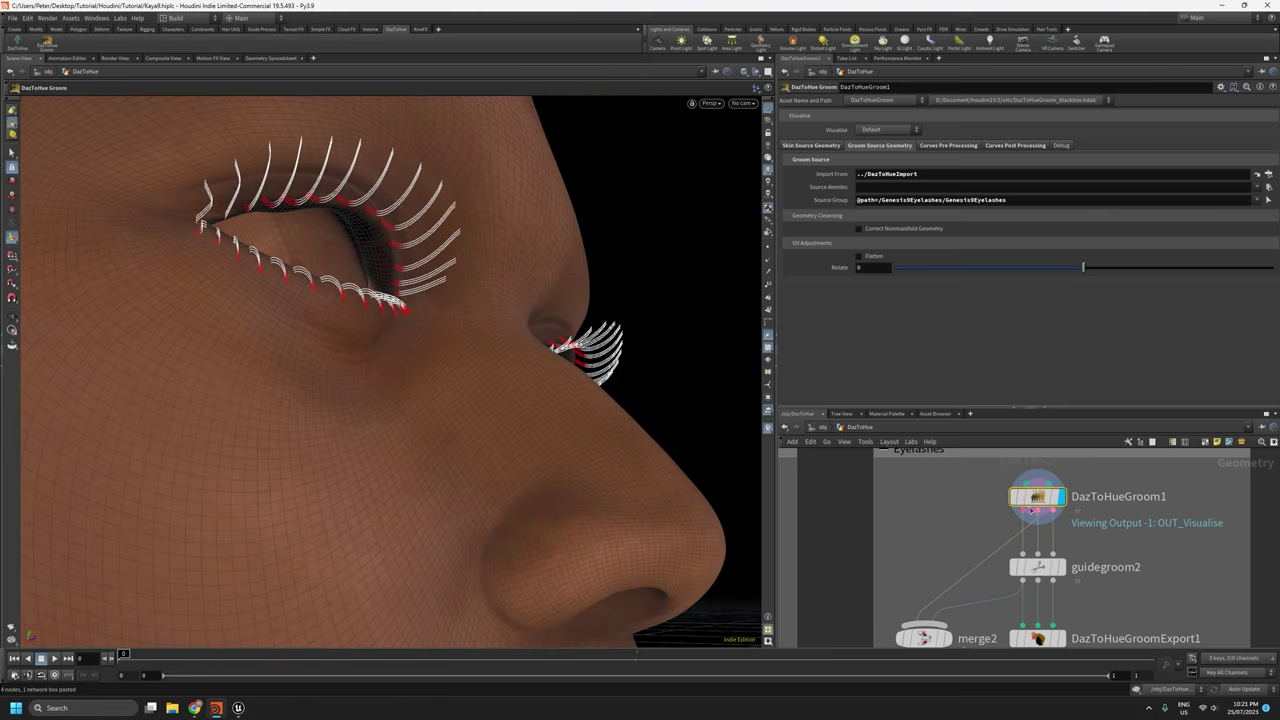
middle_drag(334, 240, 430, 420)
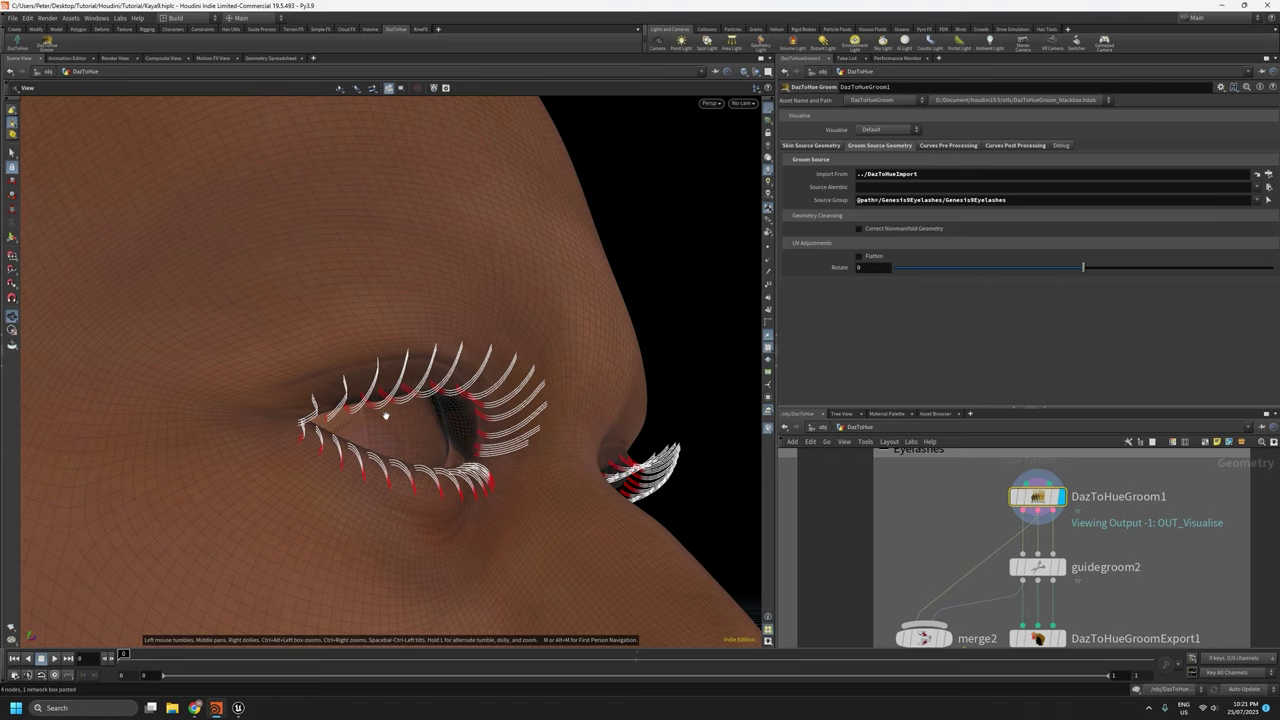
right_drag(386, 416, 379, 224)
drag(379, 224, 465, 204)
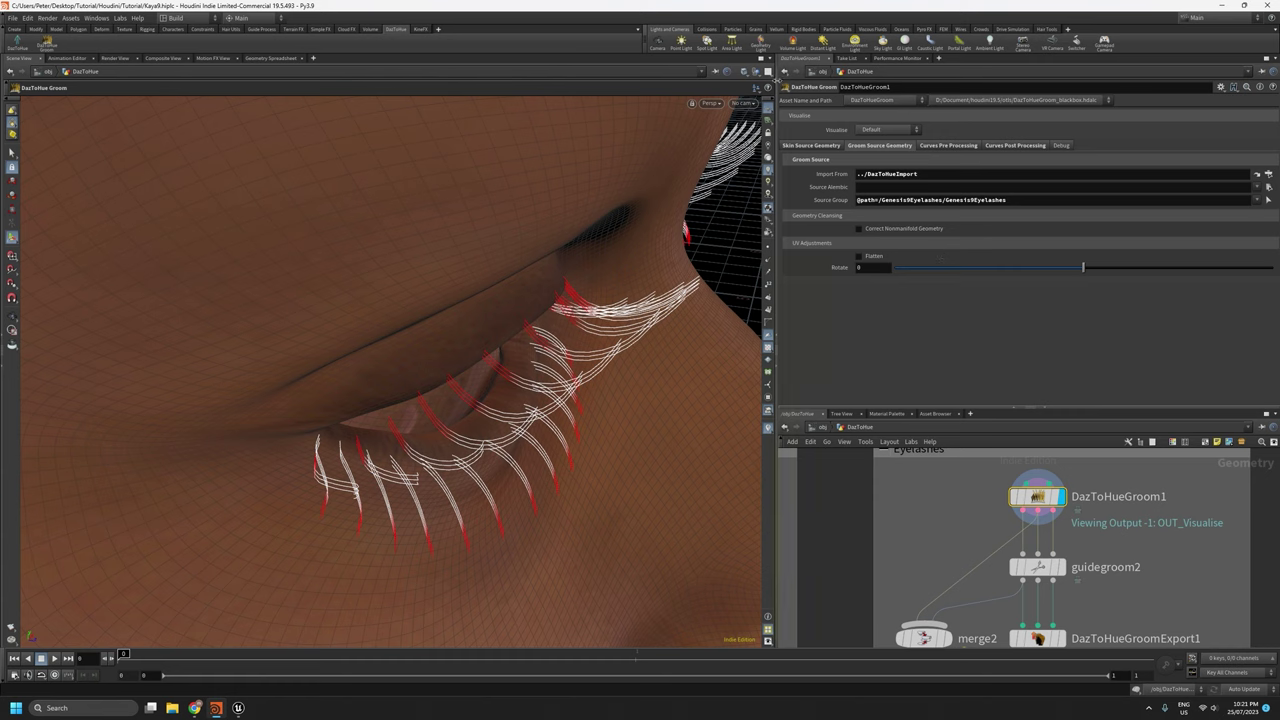
Split the viewport into two side-by-side views to show the UVs next to the perspective view.
click(744, 103)
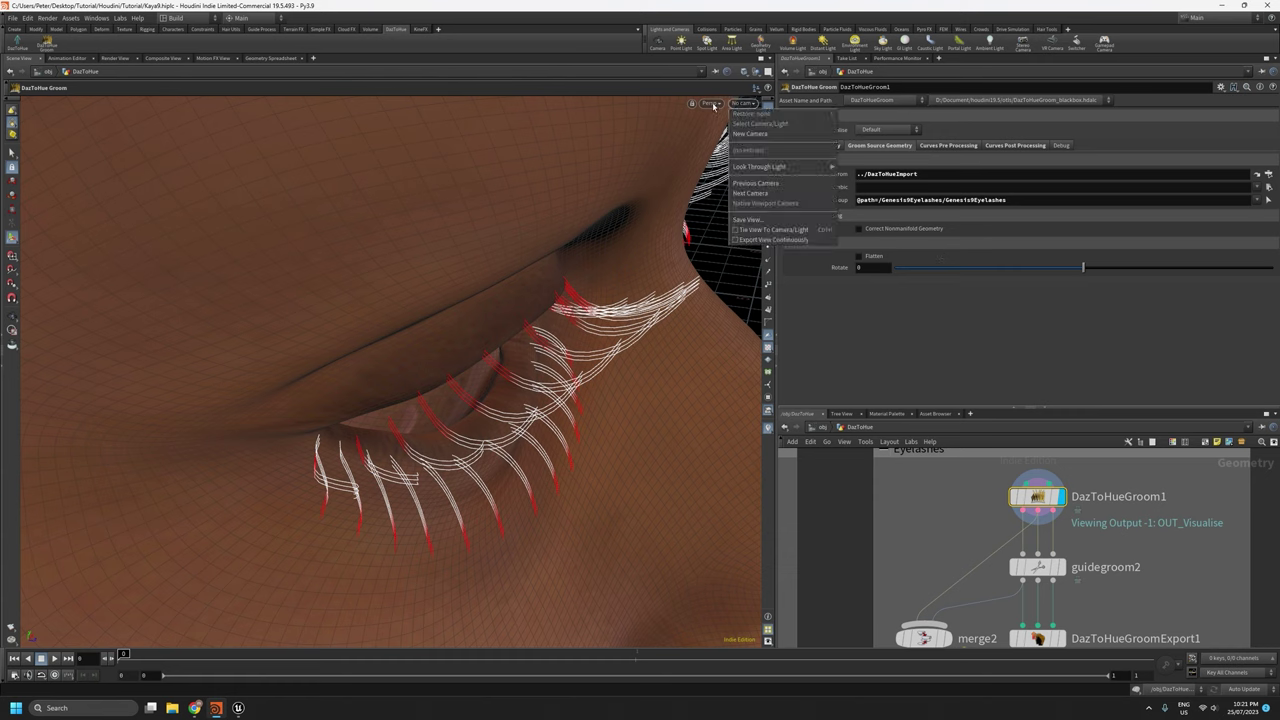
click(711, 103)
mouse_move(716, 123)
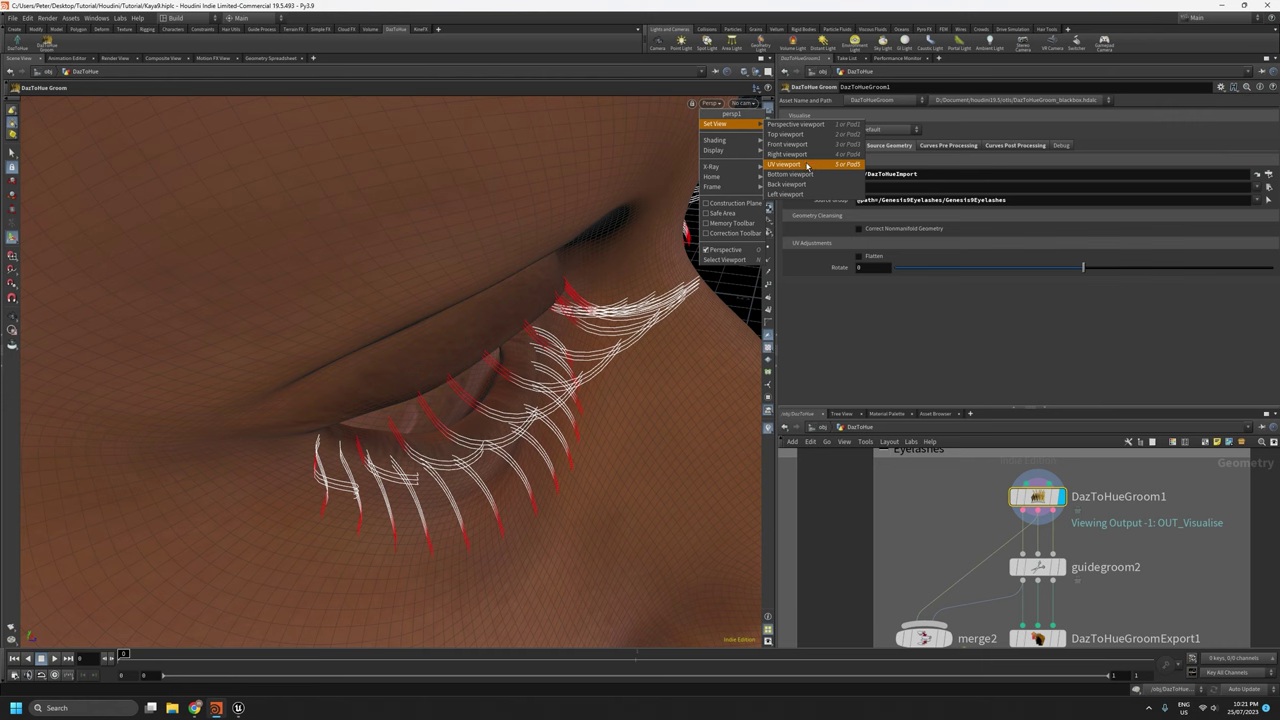
click(767, 72)
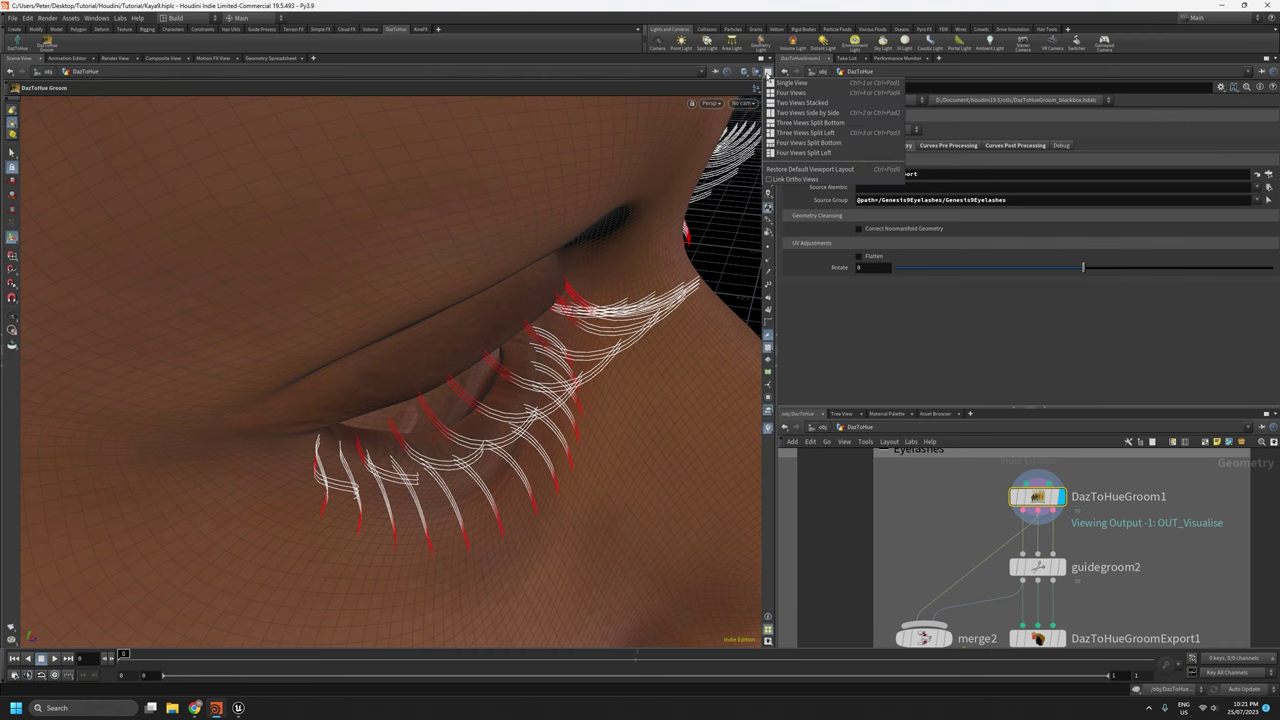
click(805, 112)
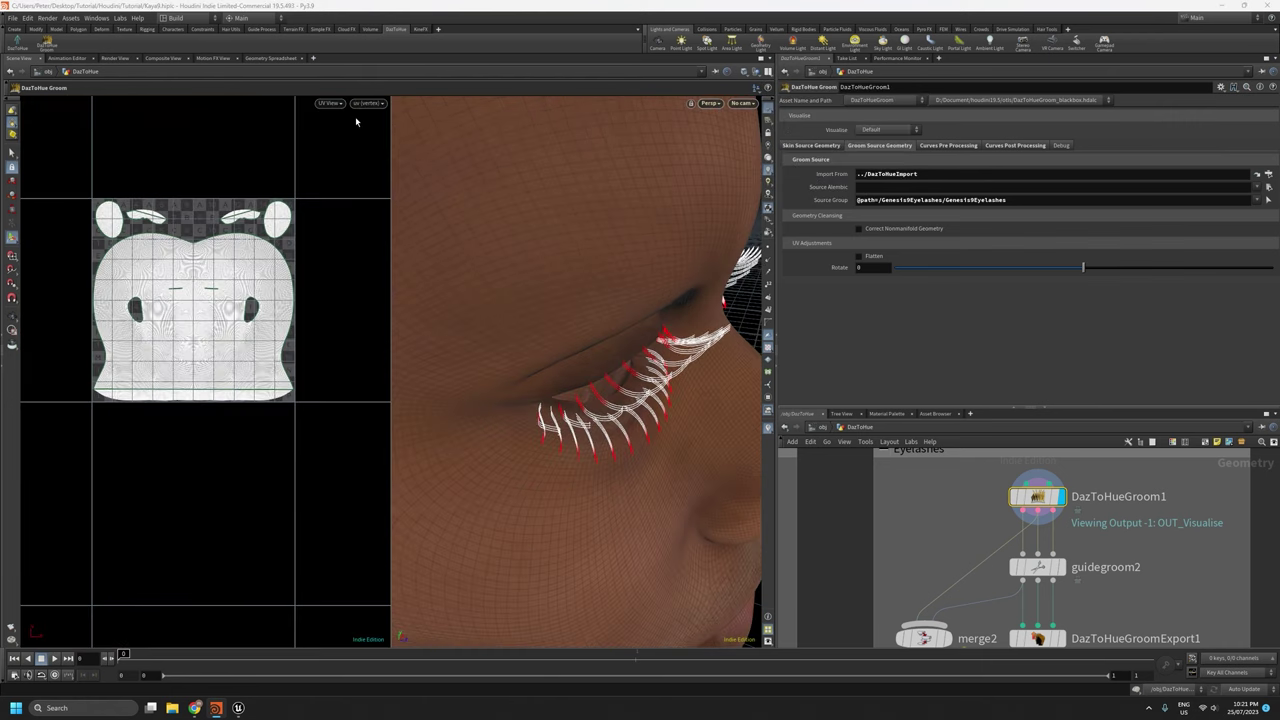
scroll(190, 269, up, 4)
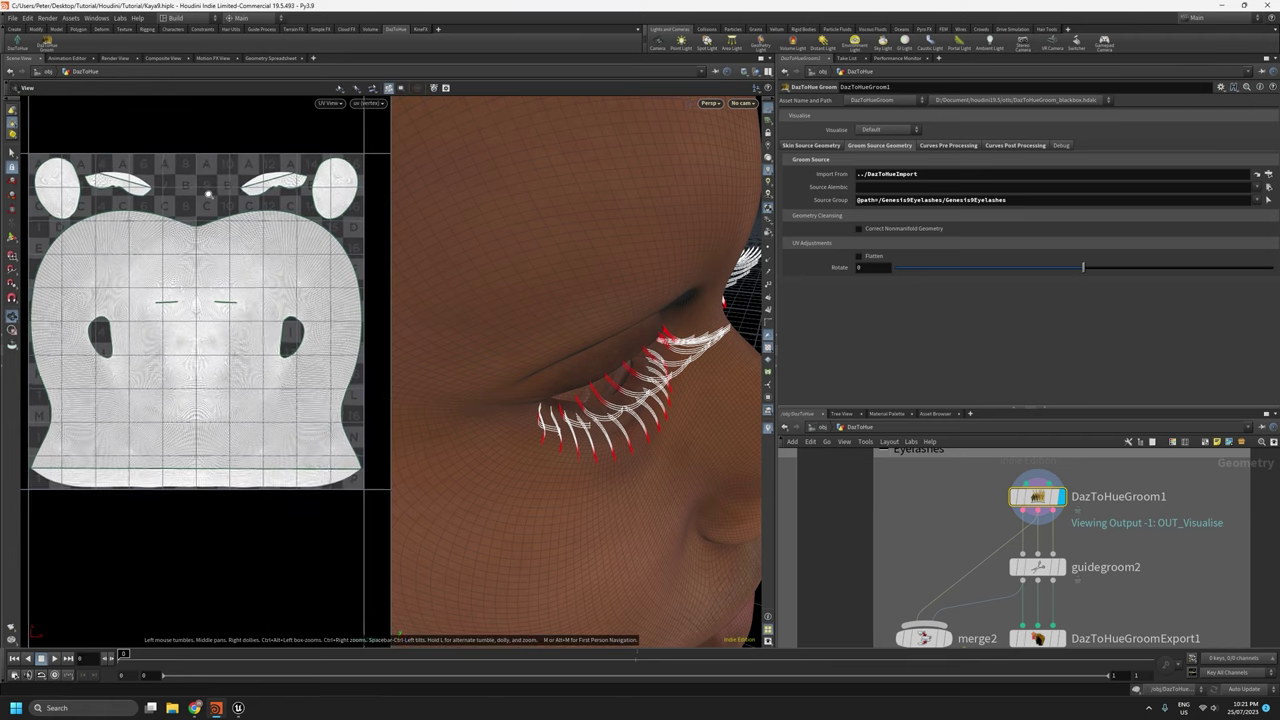
Set DazToHueGroom1's visualisation to Groom Source and examine the eyelash cards alongside their UV layout.
click(882, 130)
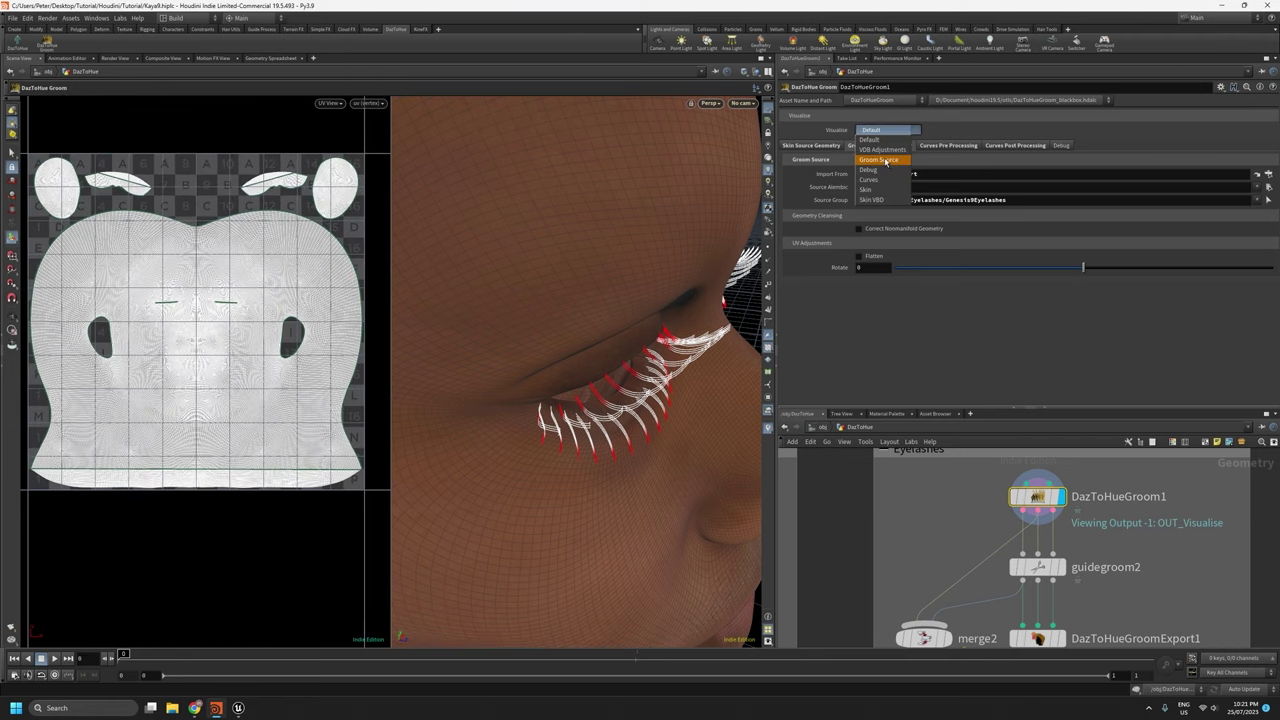
click(862, 161)
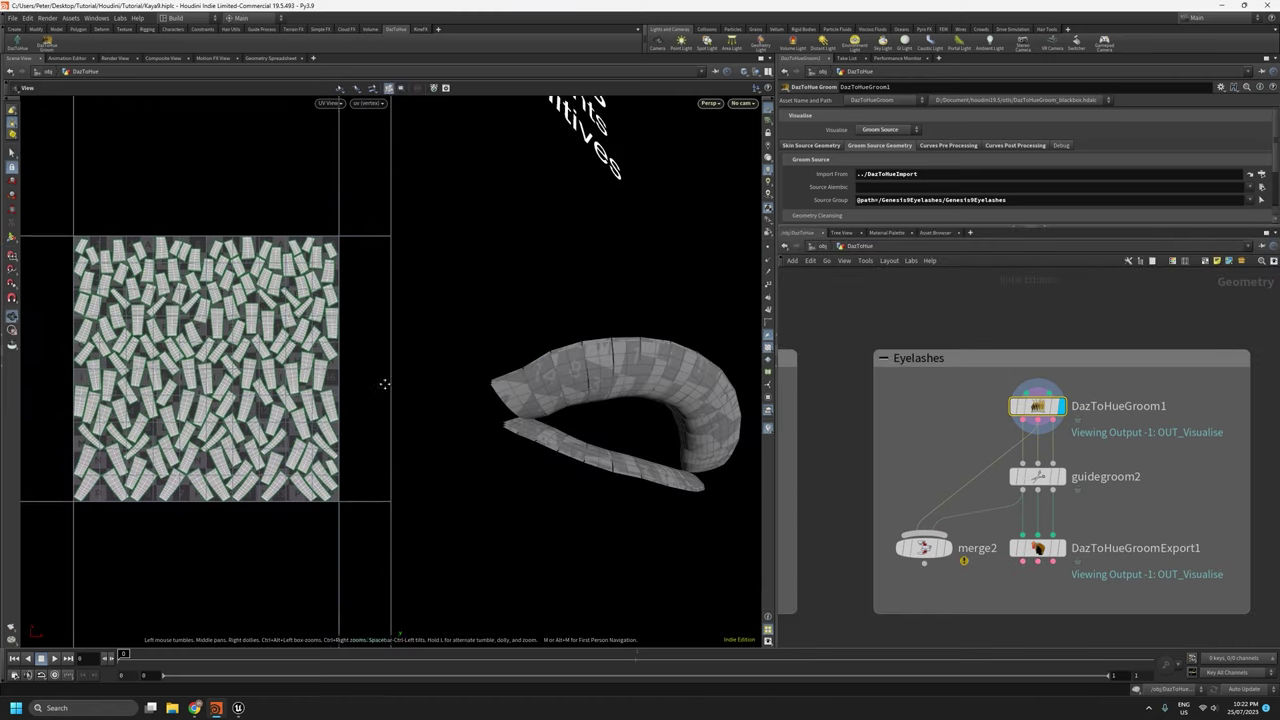
scroll(289, 387, down, 2)
alt+drag(550, 394, 586, 374)
alt+right_drag(586, 374, 584, 236)
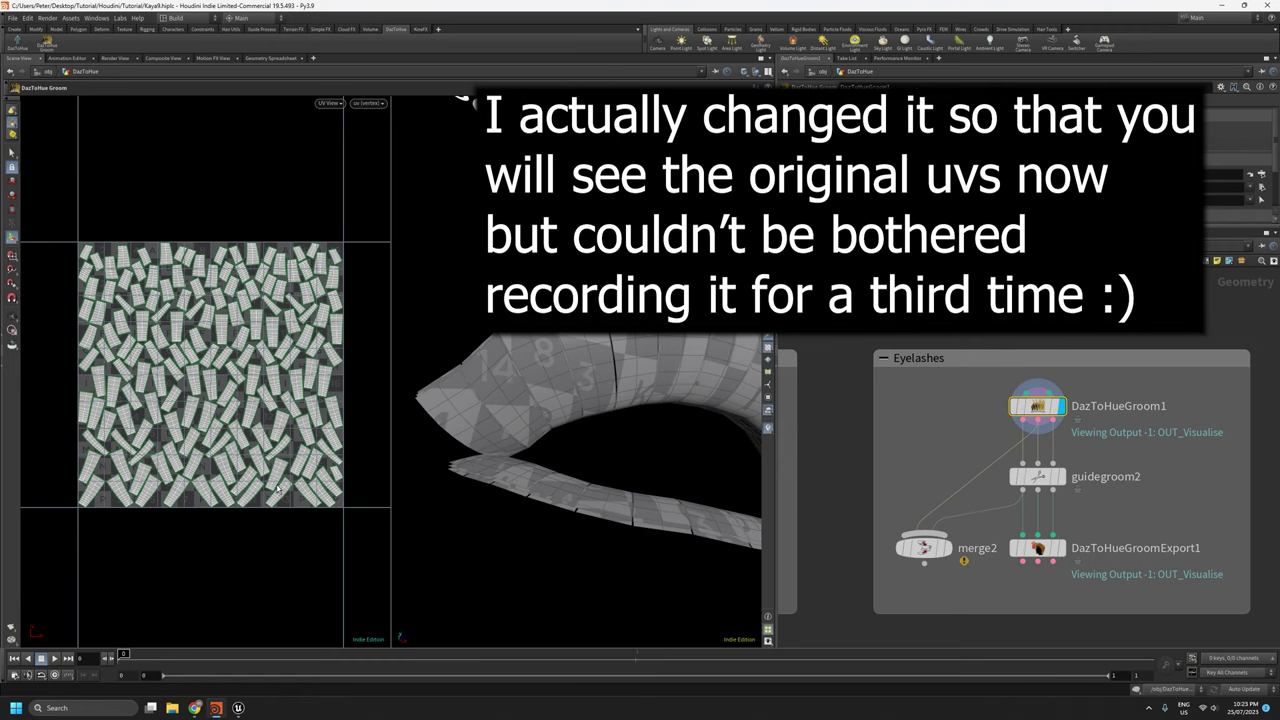
scroll(156, 347, up, 2)
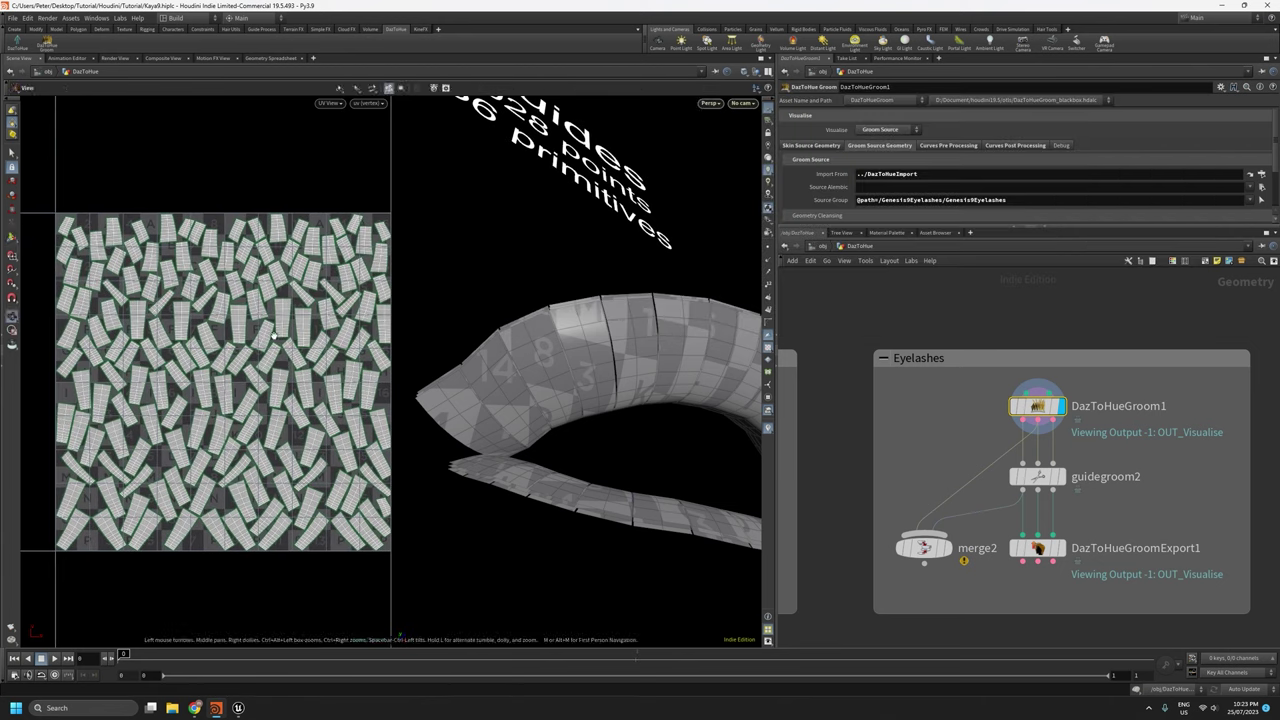
Set DazToHueGroom1's visualisation to Debug and examine how the curves run along the eyelash cards.
alt+drag(553, 355, 757, 308)
click(884, 130)
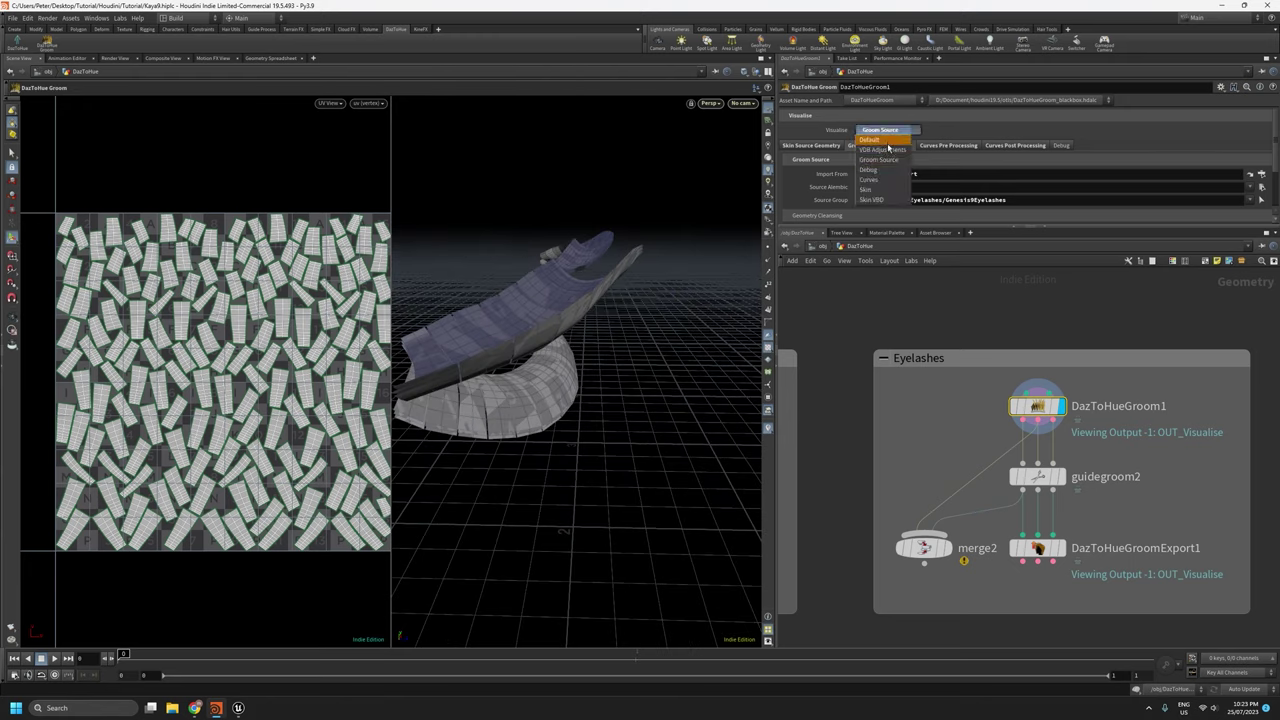
click(885, 170)
drag(571, 334, 578, 377)
right_drag(579, 377, 571, 434)
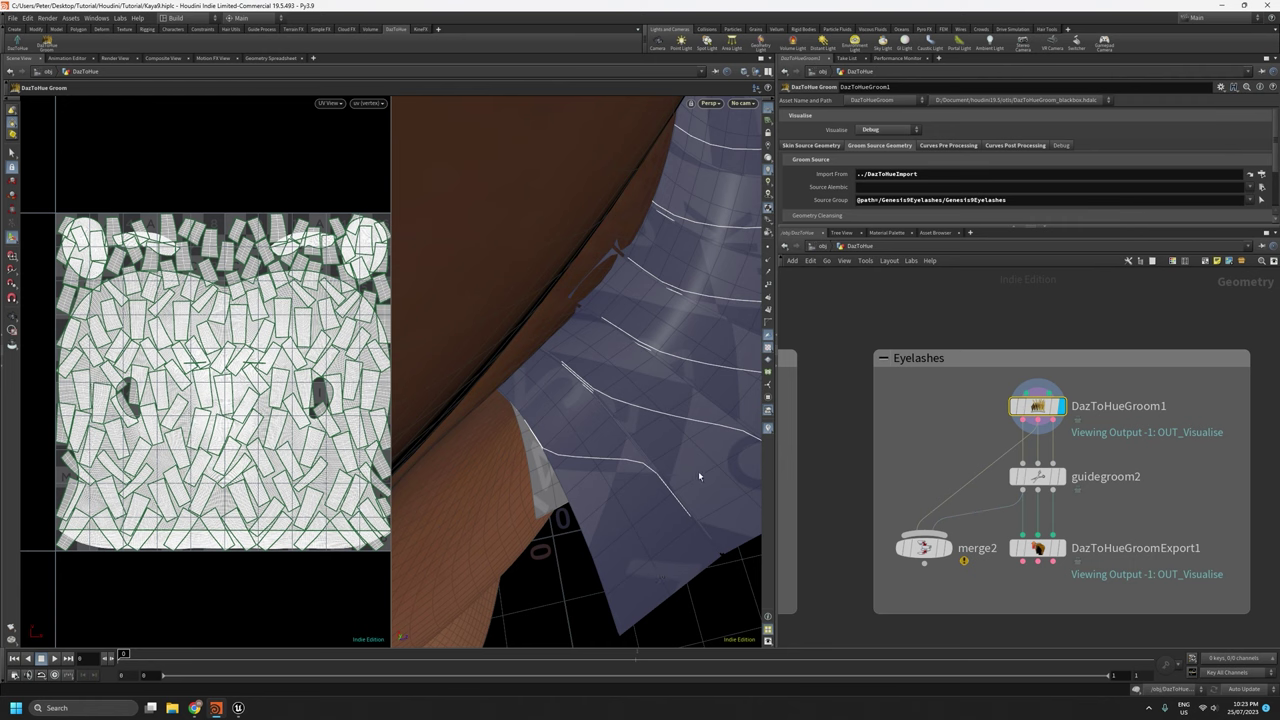
right_drag(636, 420, 657, 360)
drag(657, 360, 595, 414)
Return DazToHueGroom1's visualisation to Default and examine the direction of the generated eyelash curves up close.
click(888, 130)
click(883, 143)
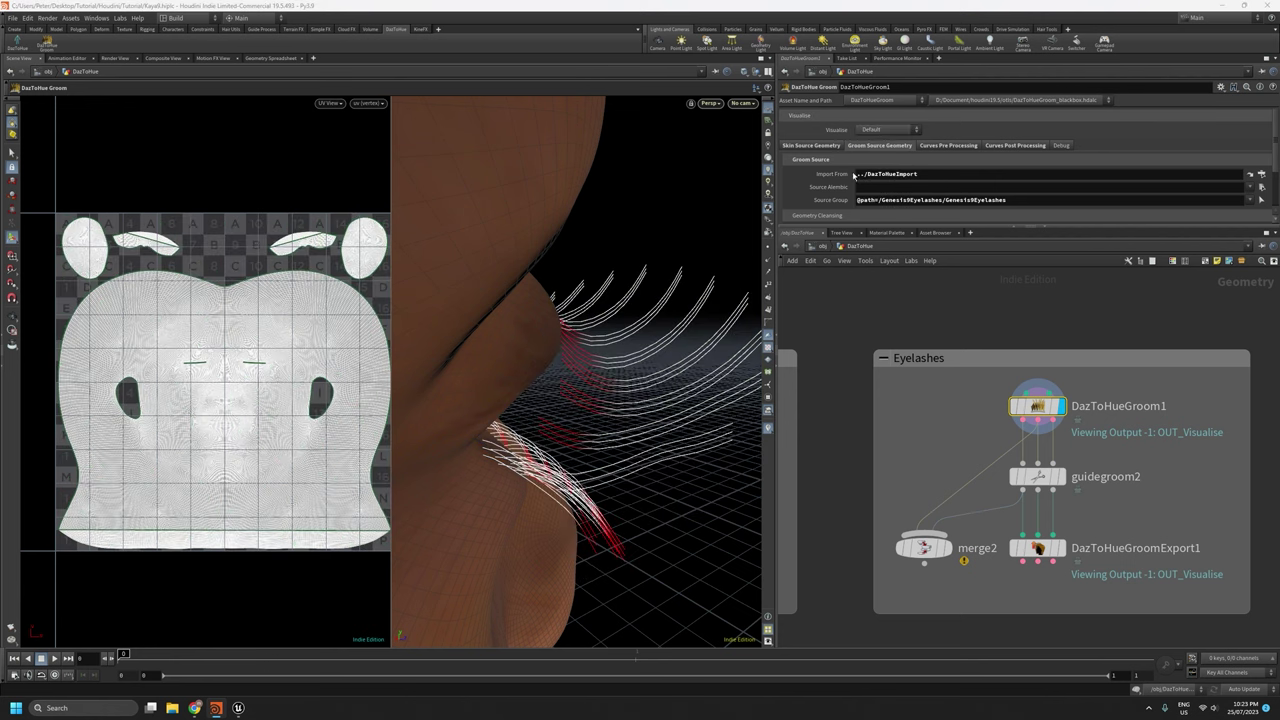
drag(504, 449, 531, 429)
key(Return)
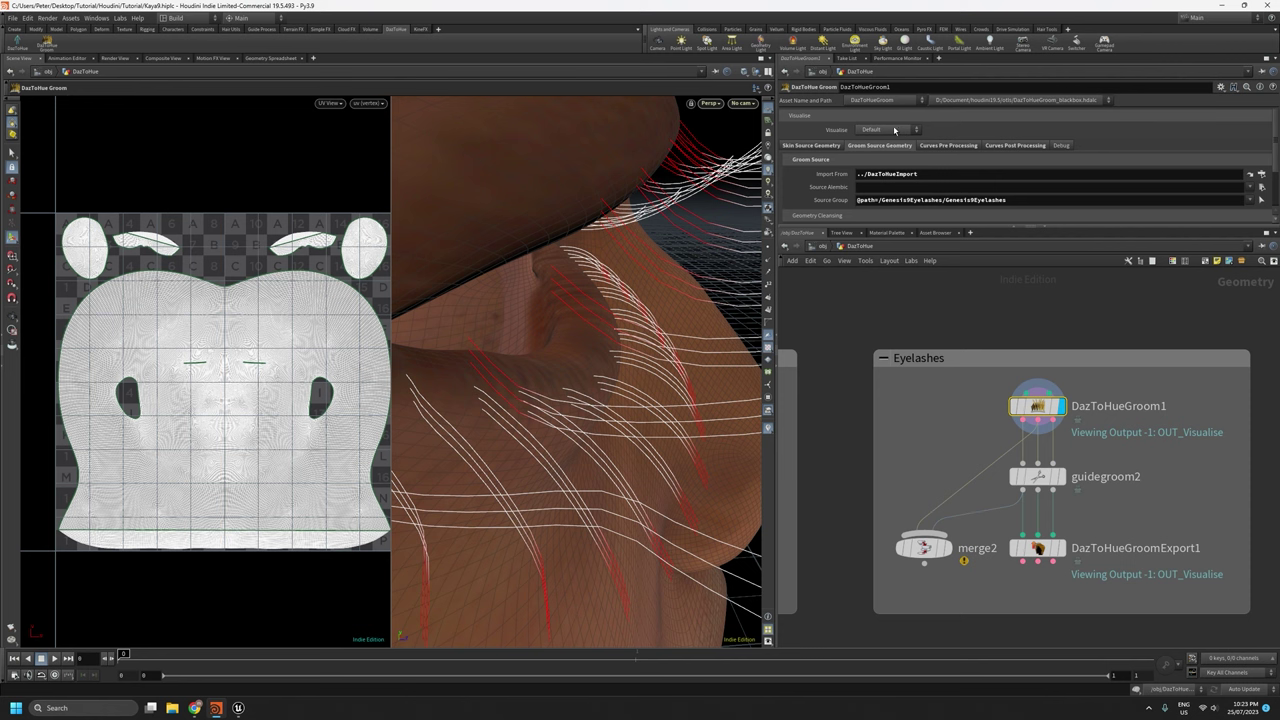
Visualise the Groom Source again and examine the orientation of the eyelash cards' islands in the UV view.
click(894, 130)
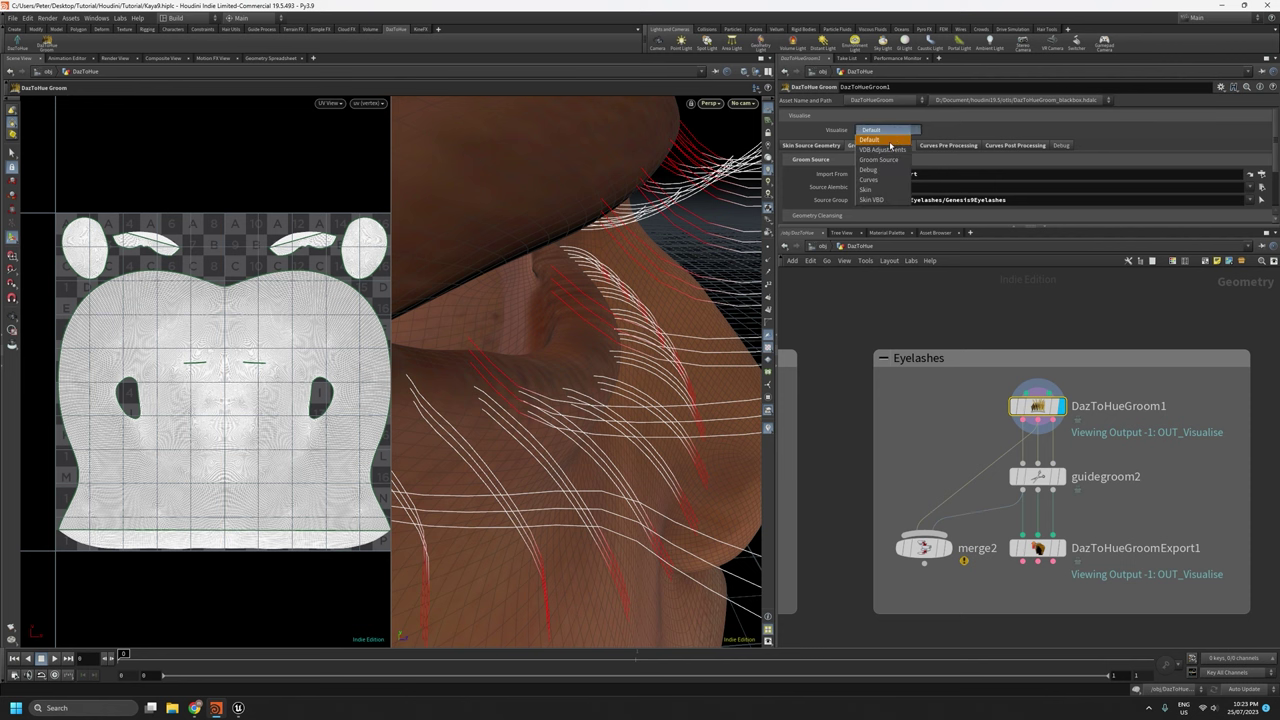
click(892, 160)
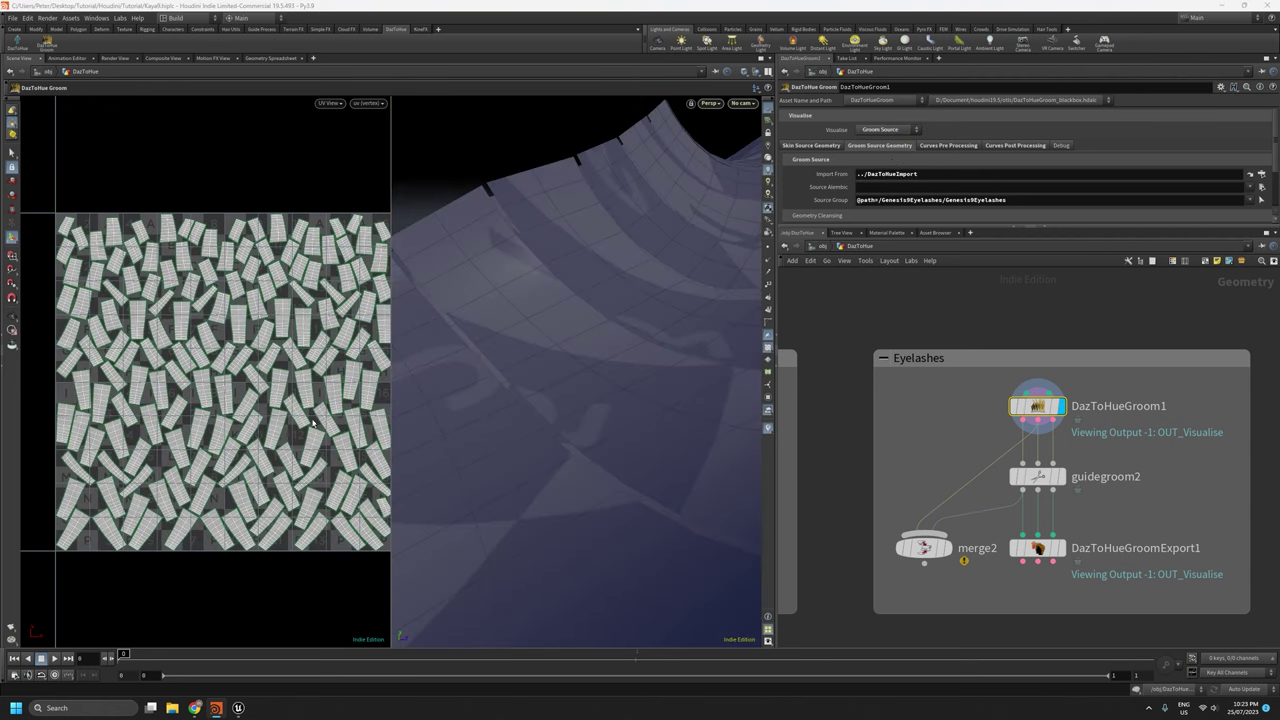
alt+right_drag(315, 358, 300, 449)
alt+middle_drag(303, 409, 249, 427)
alt+right_drag(249, 427, 247, 336)
scroll(246, 336, up, 1)
key(Return)
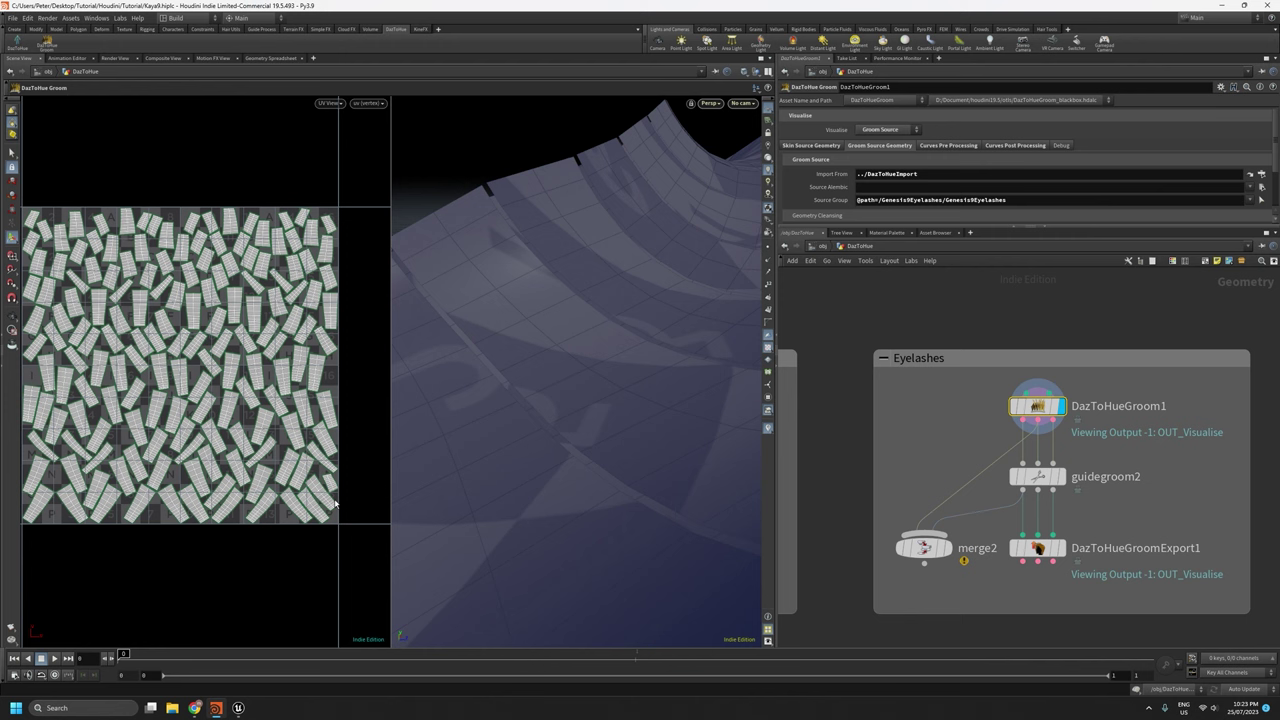
alt+right_drag(287, 340, 268, 361)
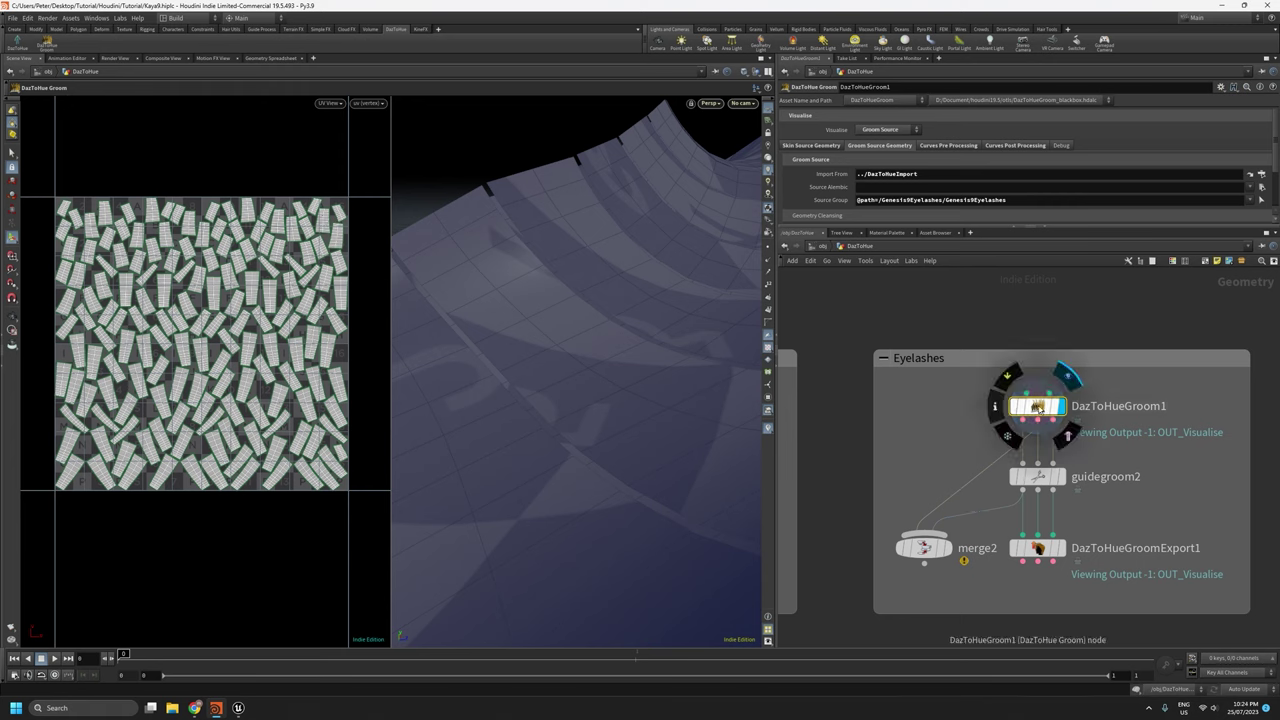
Enable Flatten in the groom source's UV adjustments and check the straightened eyelash islands in the UV view.
drag(988, 230, 979, 308)
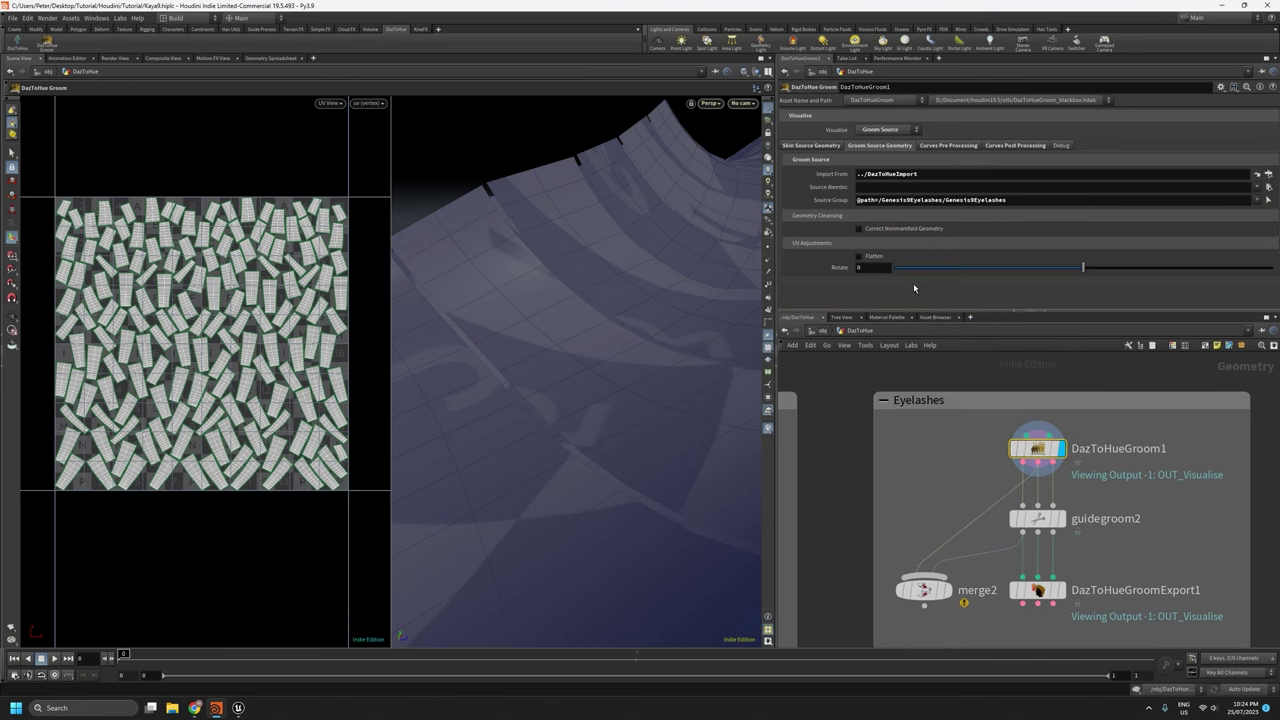
click(859, 257)
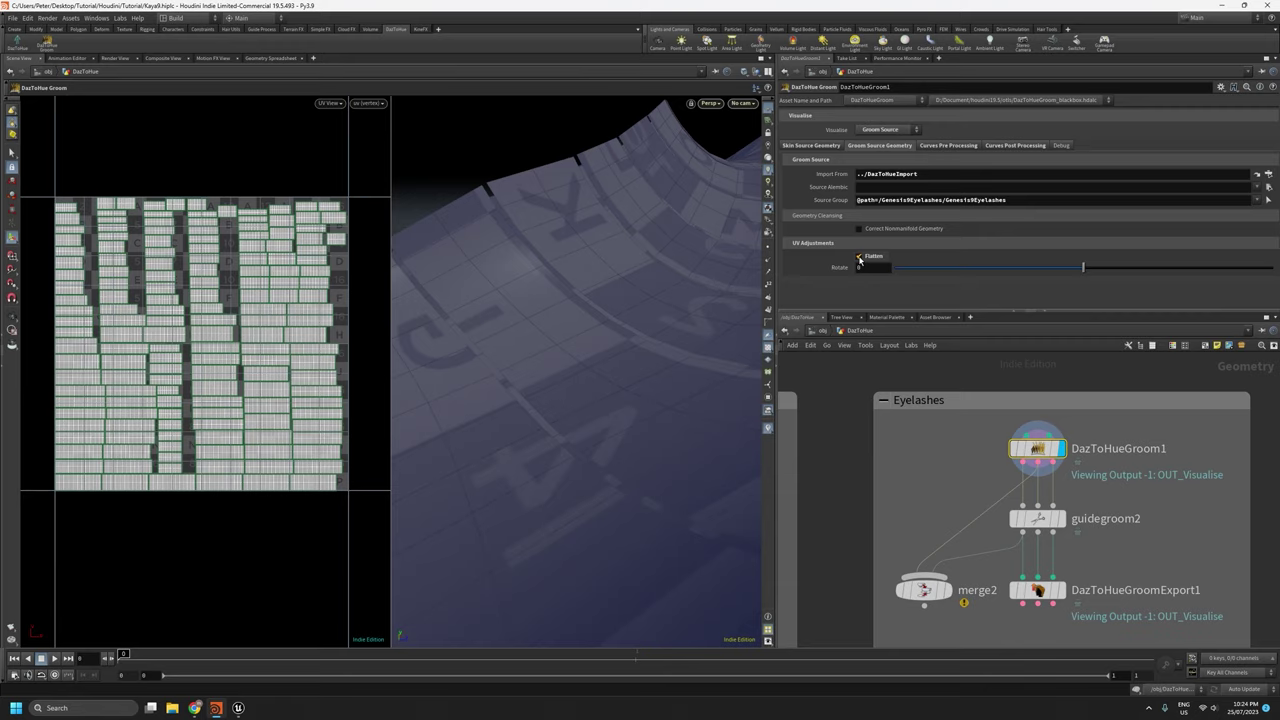
key(space)
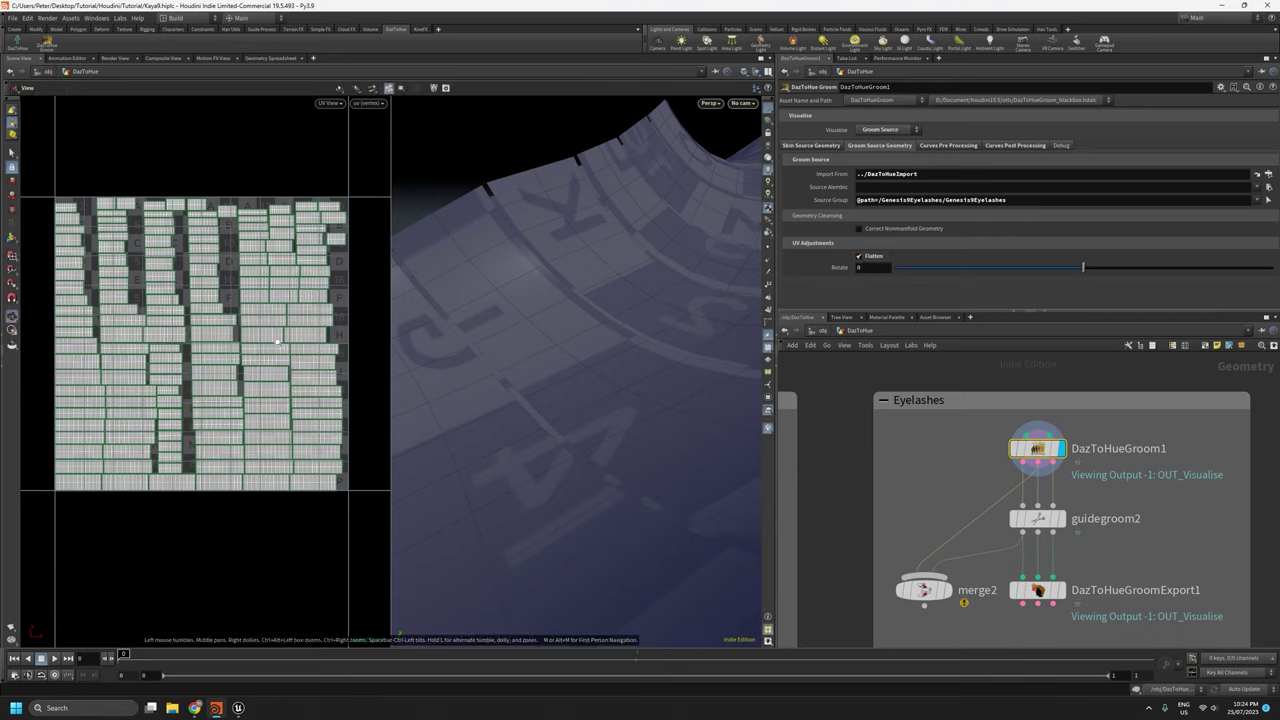
right_drag(276, 345, 306, 62)
right_drag(253, 300, 259, 565)
scroll(258, 565, down, 2)
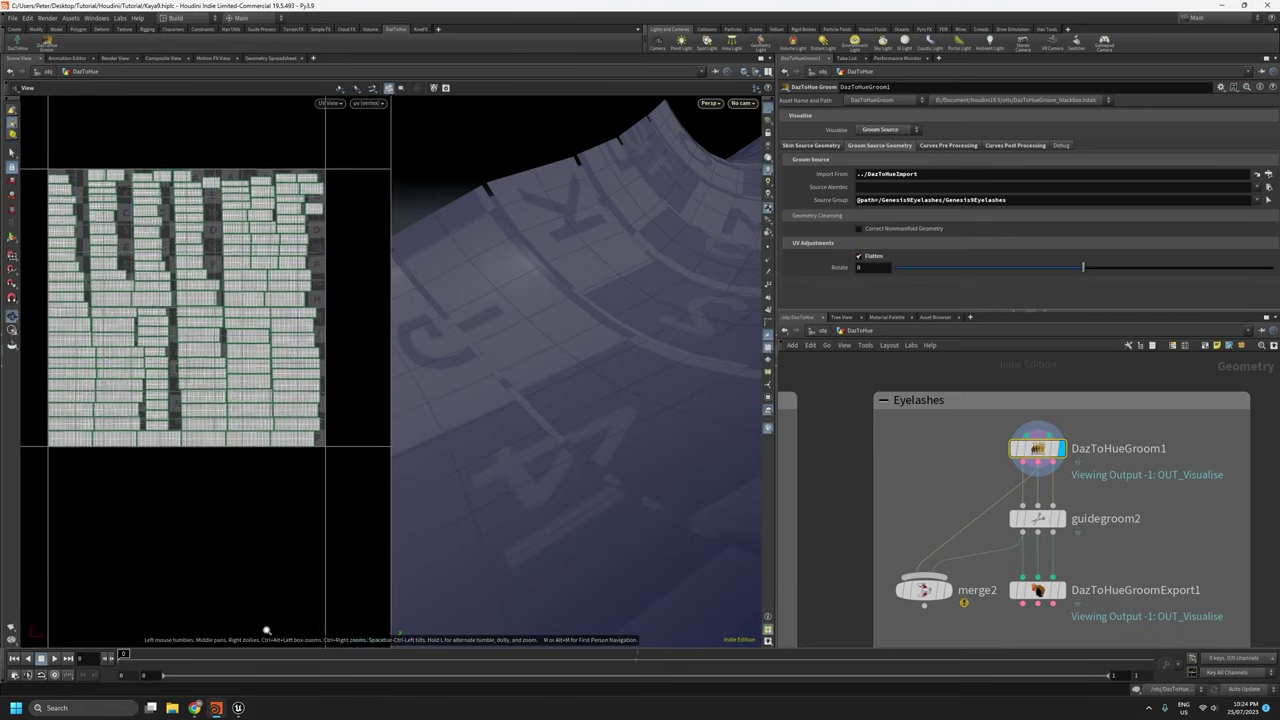
scroll(246, 449, up, 2)
scroll(213, 404, down, 3)
key(Return)
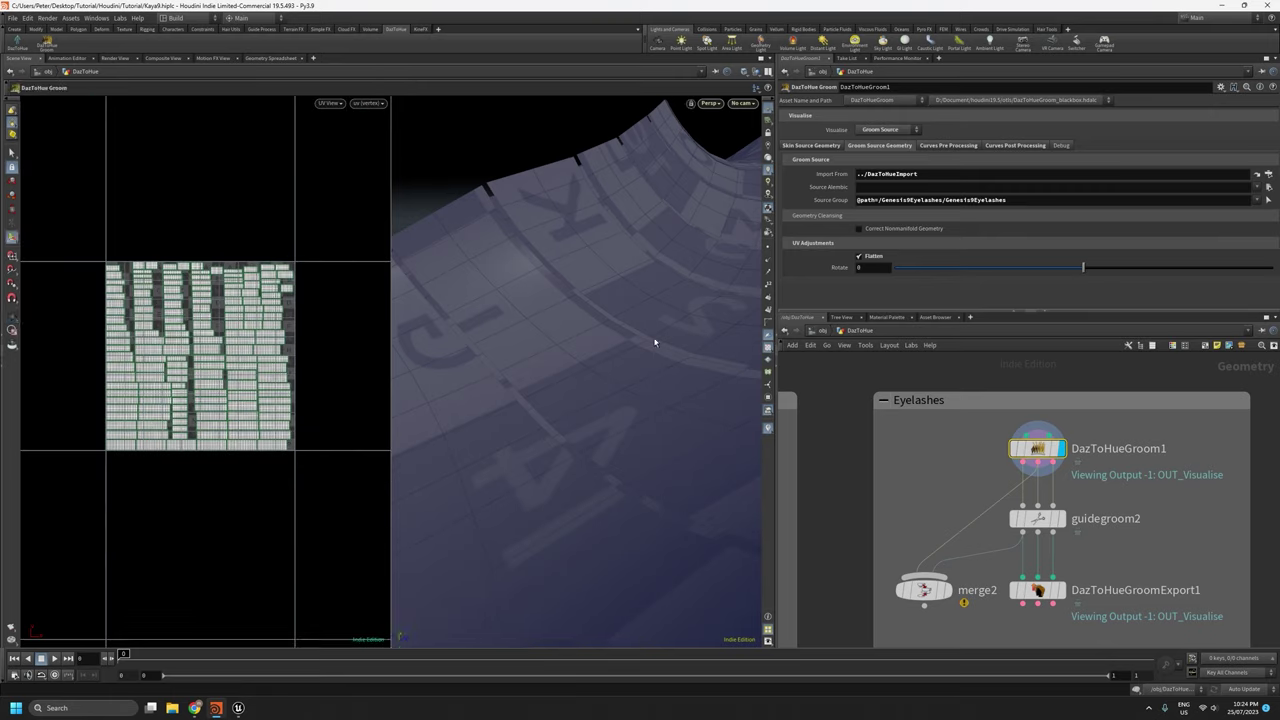
scroll(190, 350, up, 3)
scroll(190, 350, down, 4)
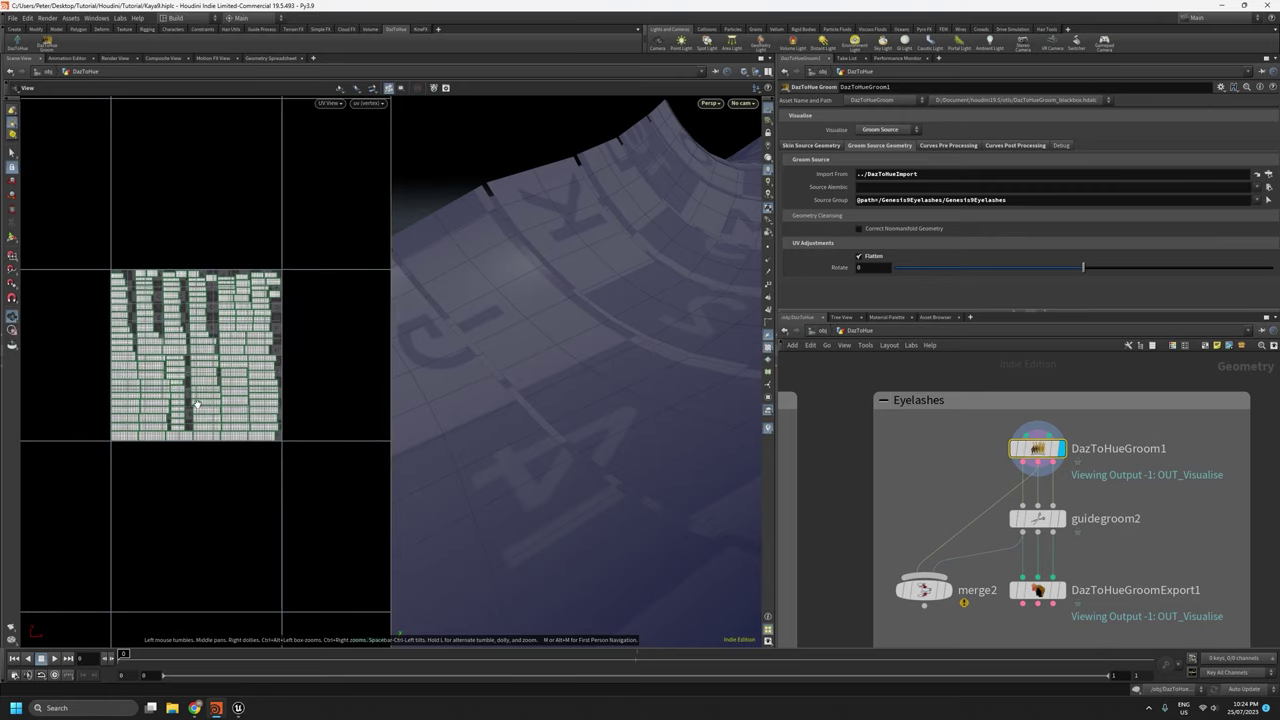
Switch DazToHueGroom1's visualisation to Default and inspect the direction of the curves around the eye with flattened UVs.
click(882, 130)
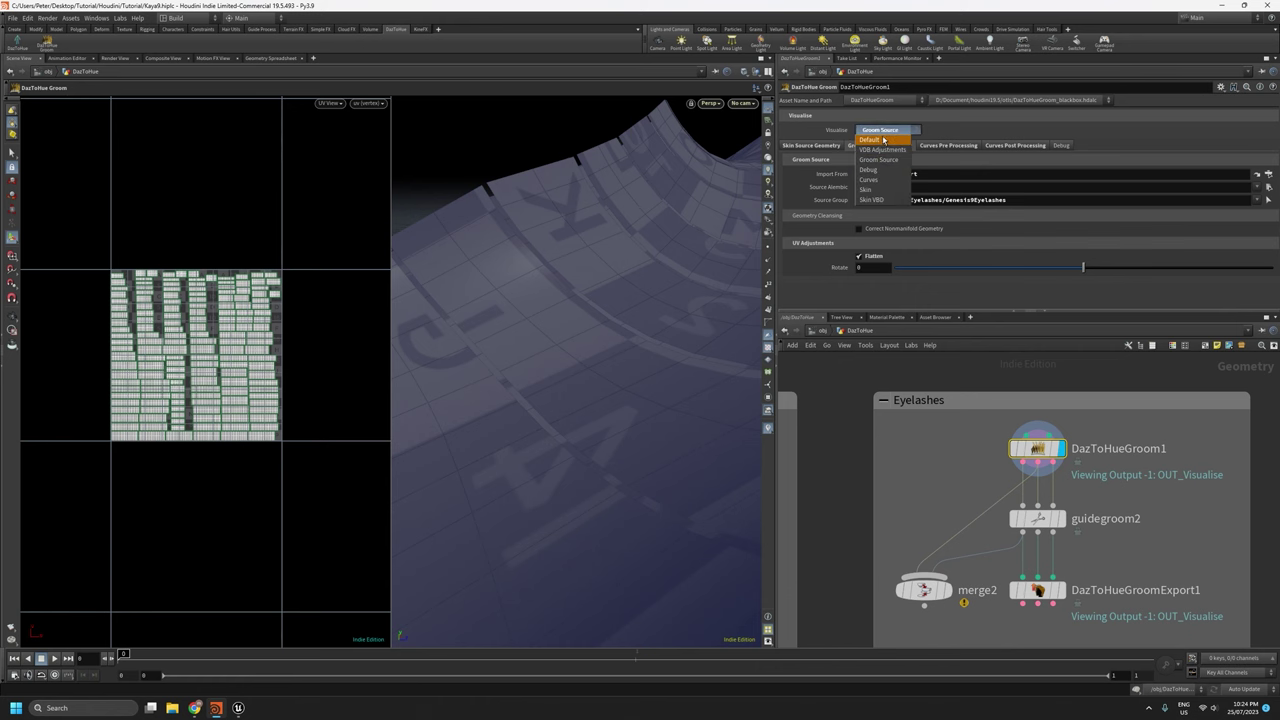
click(883, 140)
alt+right_drag(659, 356, 669, 486)
alt+drag(669, 486, 613, 459)
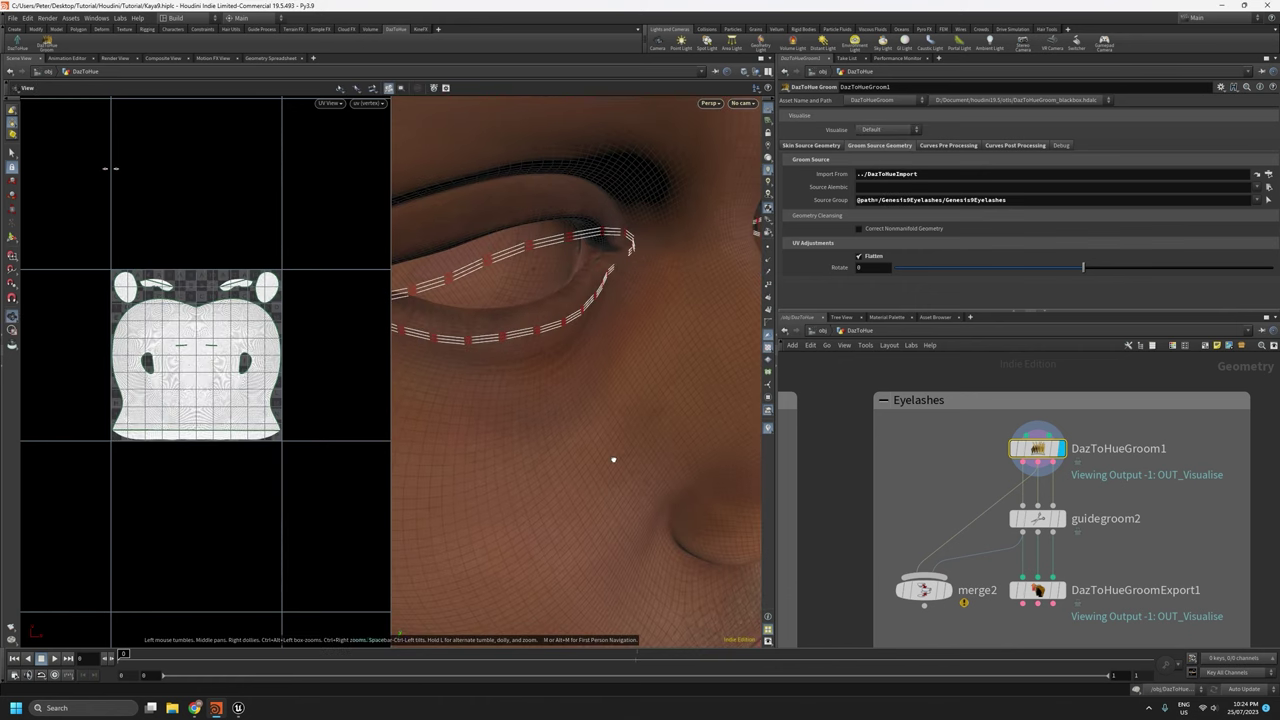
drag(559, 379, 583, 346)
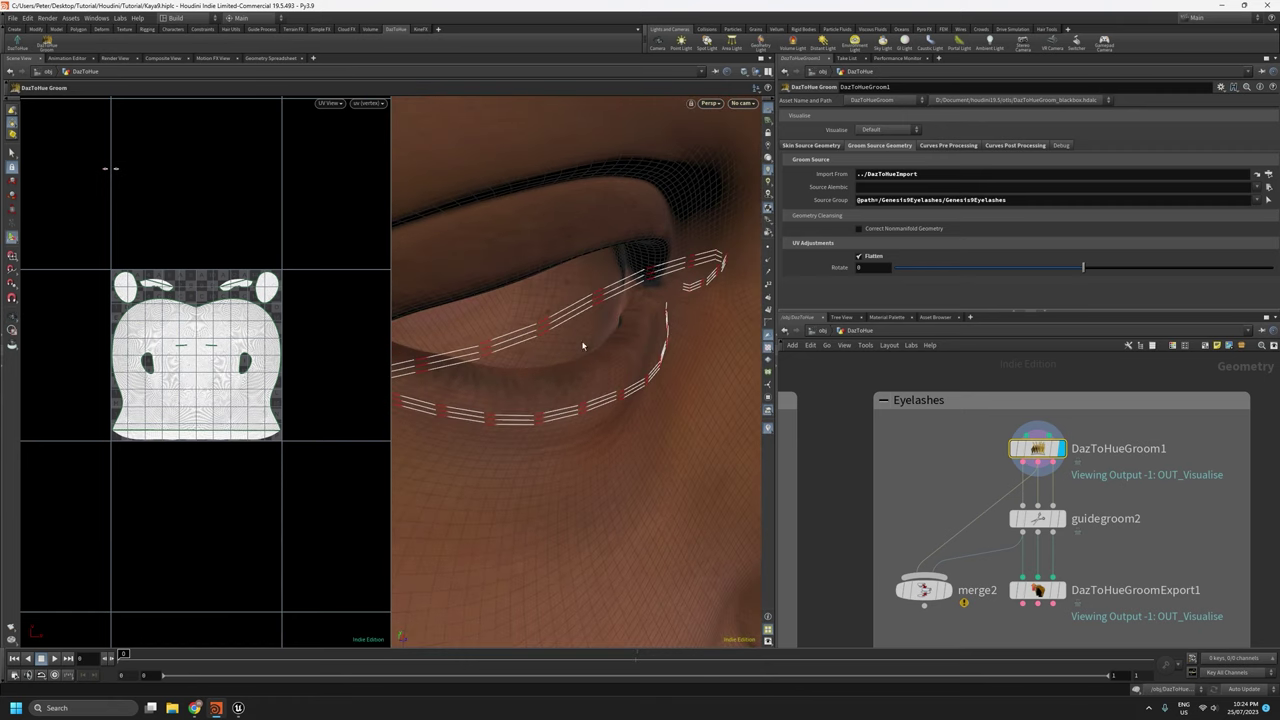
Visualise the Groom Source and set the UV adjustment's Rotate to -90, checking the islands in the UV view.
click(881, 131)
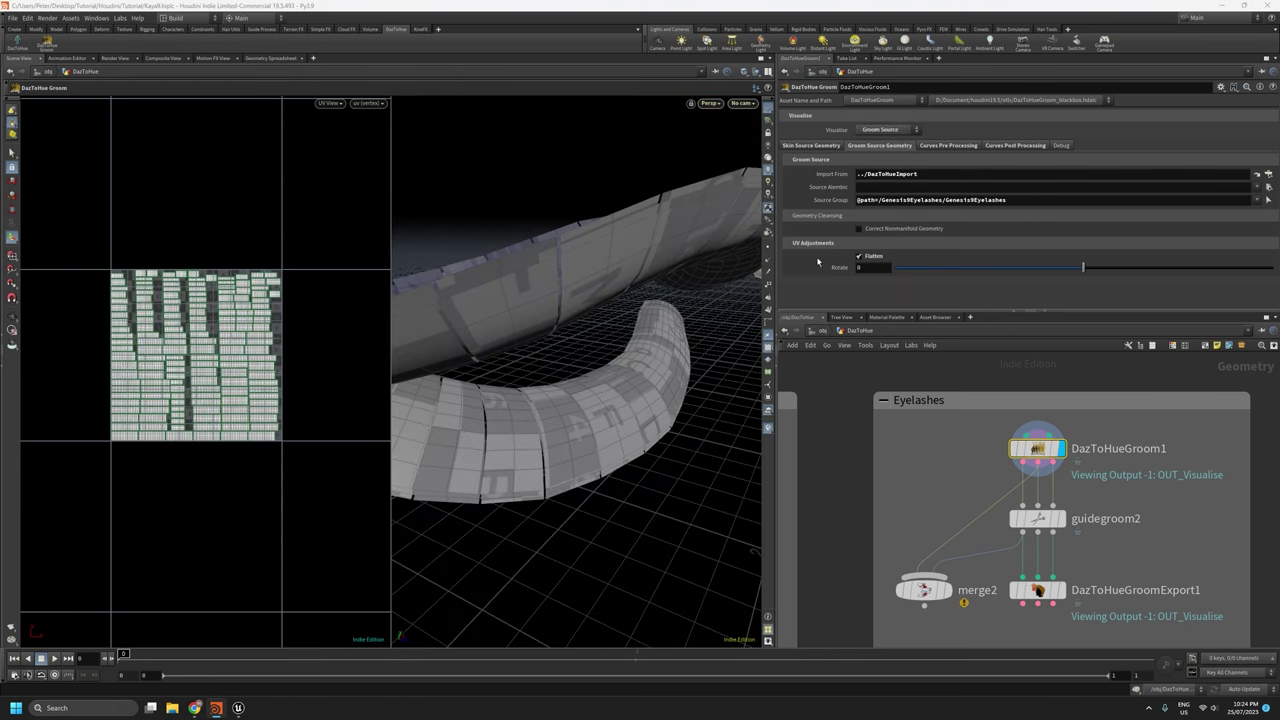
alt+right_drag(215, 418, 238, 308)
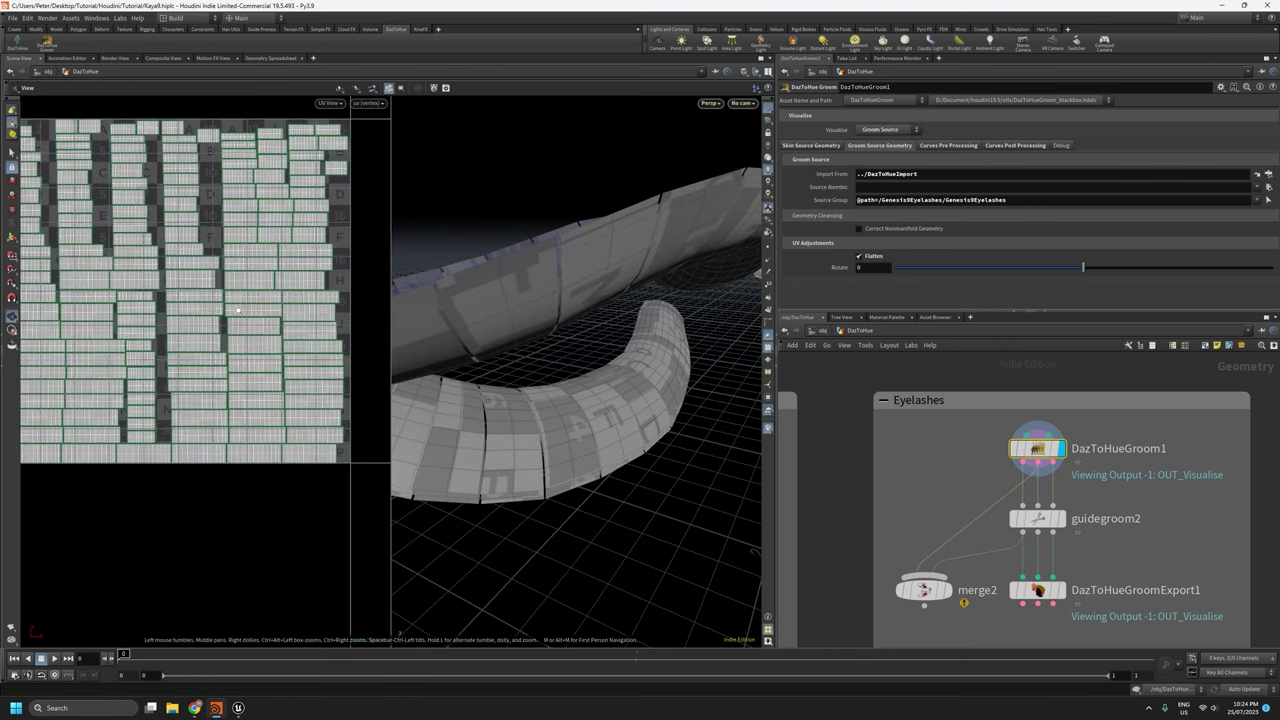
alt+right_drag(292, 351, 290, 377)
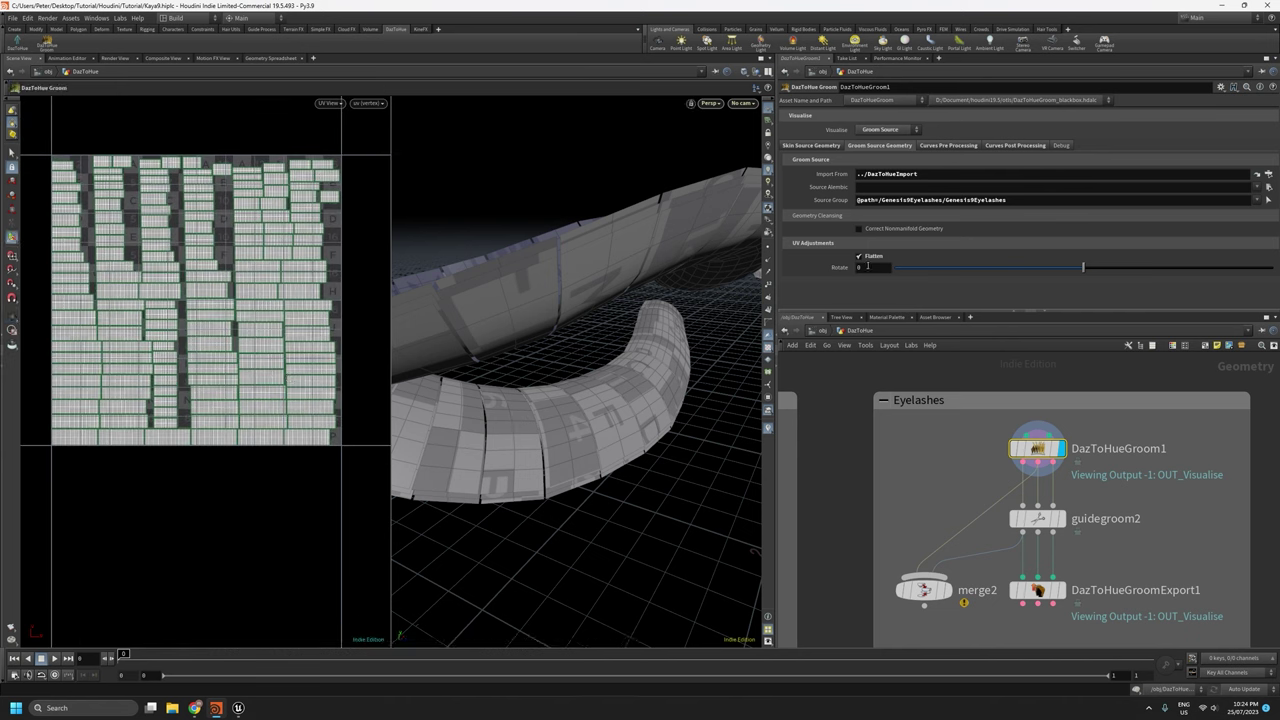
drag(869, 266, 794, 268)
text(-90)
key(Return)
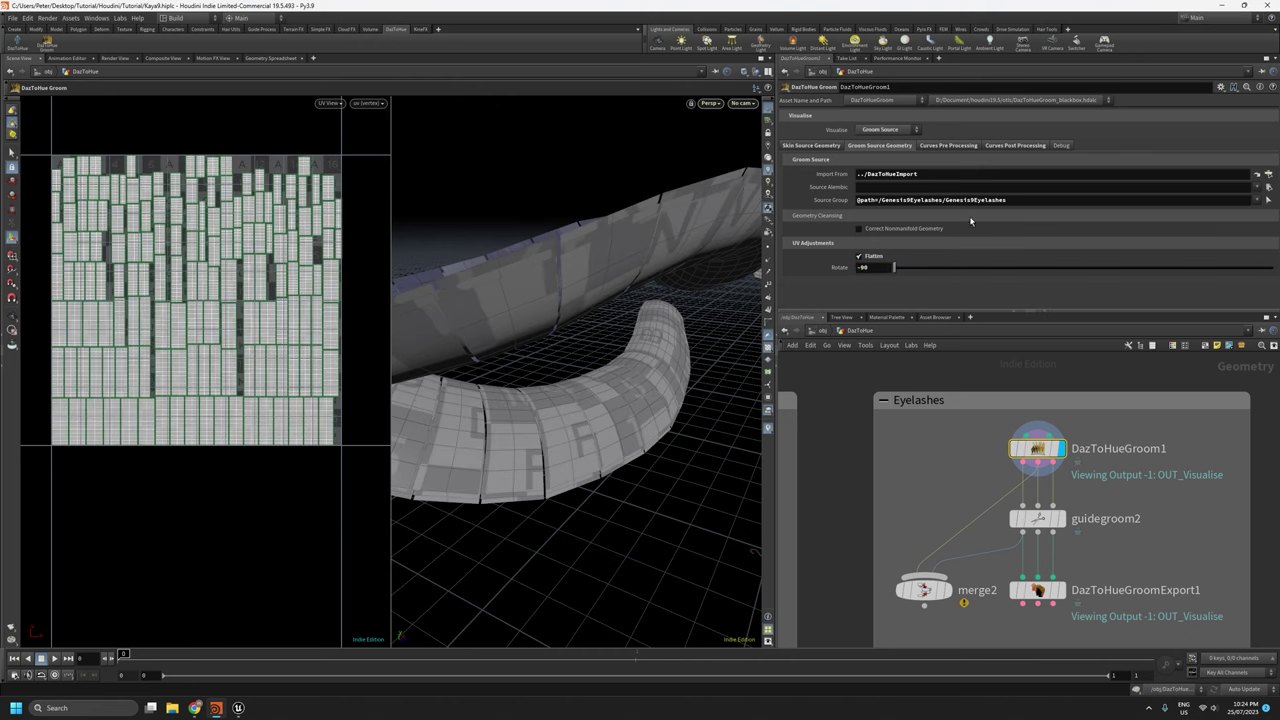
scroll(259, 410, up, 2)
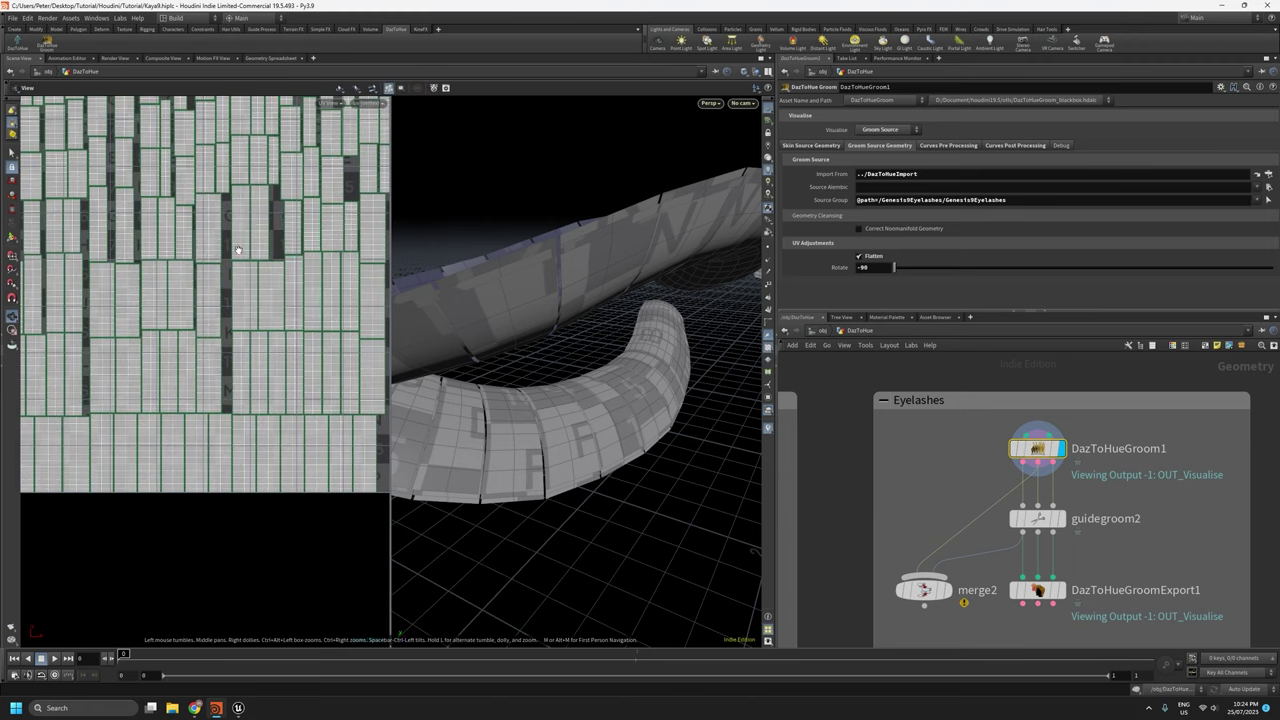
scroll(221, 292, down, 3)
key(Return)
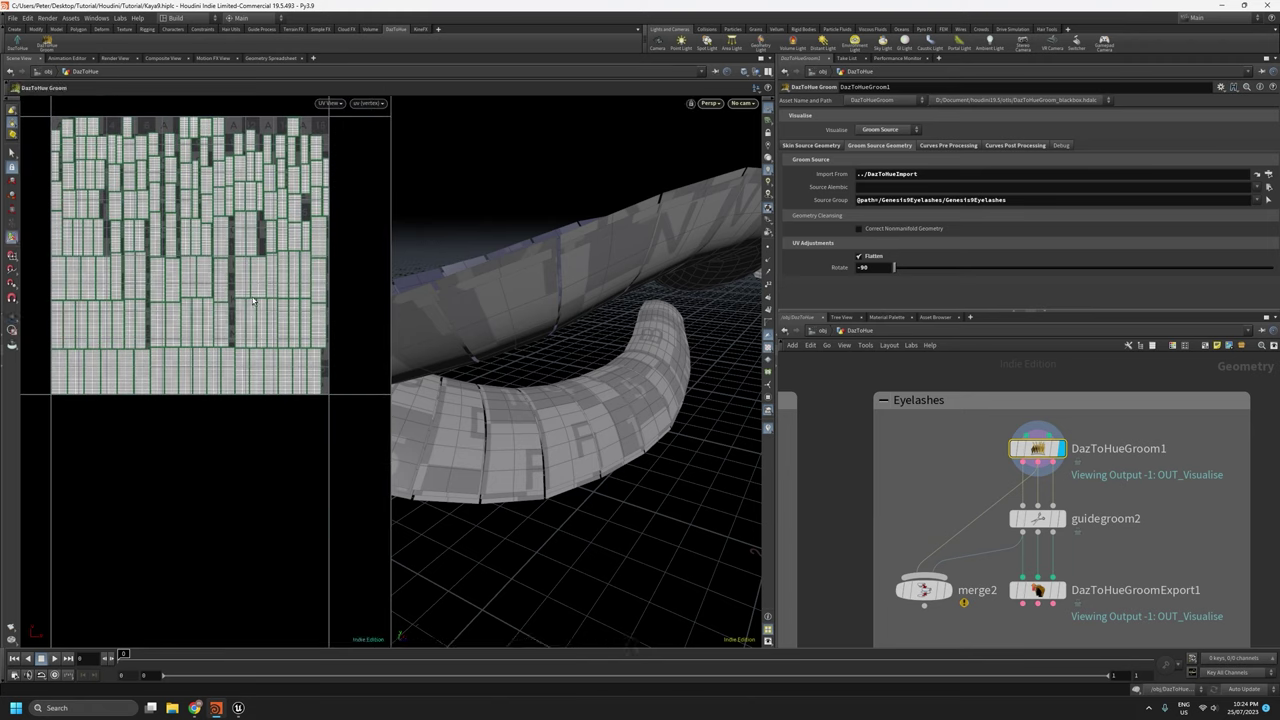
Change the viewport layout back to a single perspective view showing the eyelash cards.
click(711, 104)
mouse_move(724, 126)
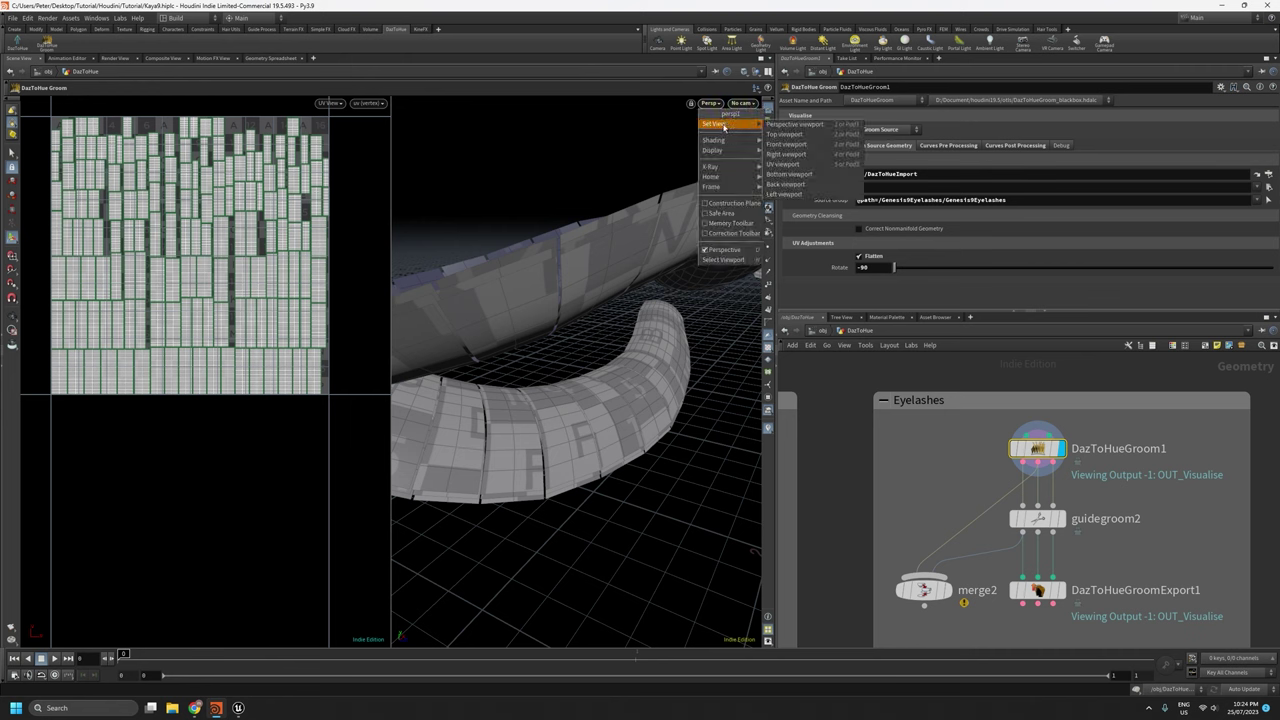
click(634, 91)
click(768, 71)
click(781, 84)
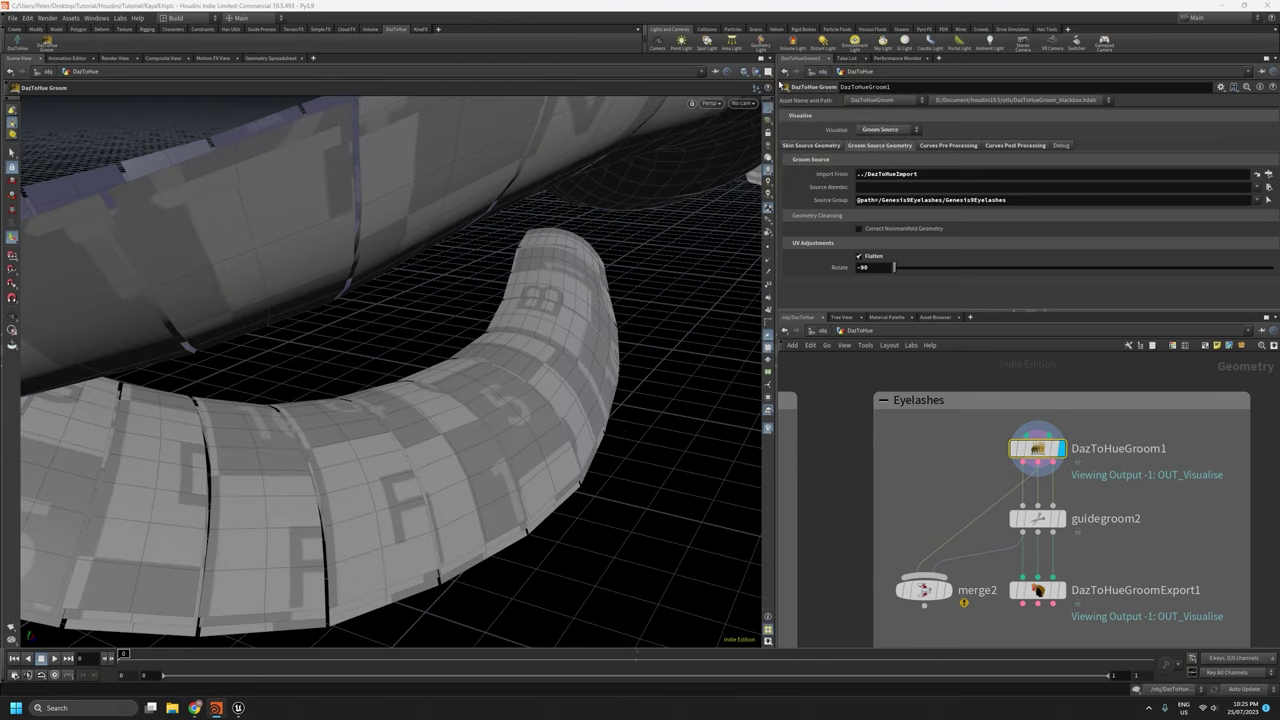
alt+right_drag(454, 320, 686, 354)
Set the visualisation to Default and examine the root and tip colouring of the upper and lower lashes with rotated UVs.
click(882, 130)
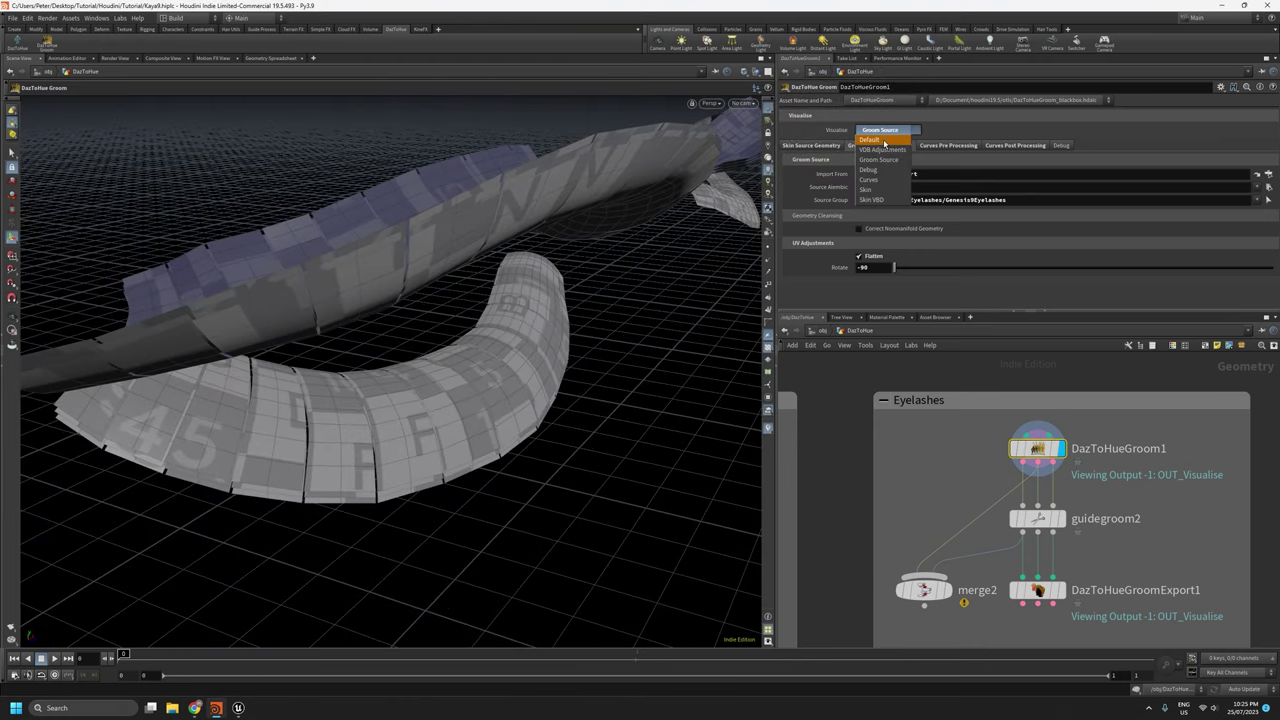
click(884, 141)
drag(428, 327, 471, 409)
drag(383, 457, 562, 435)
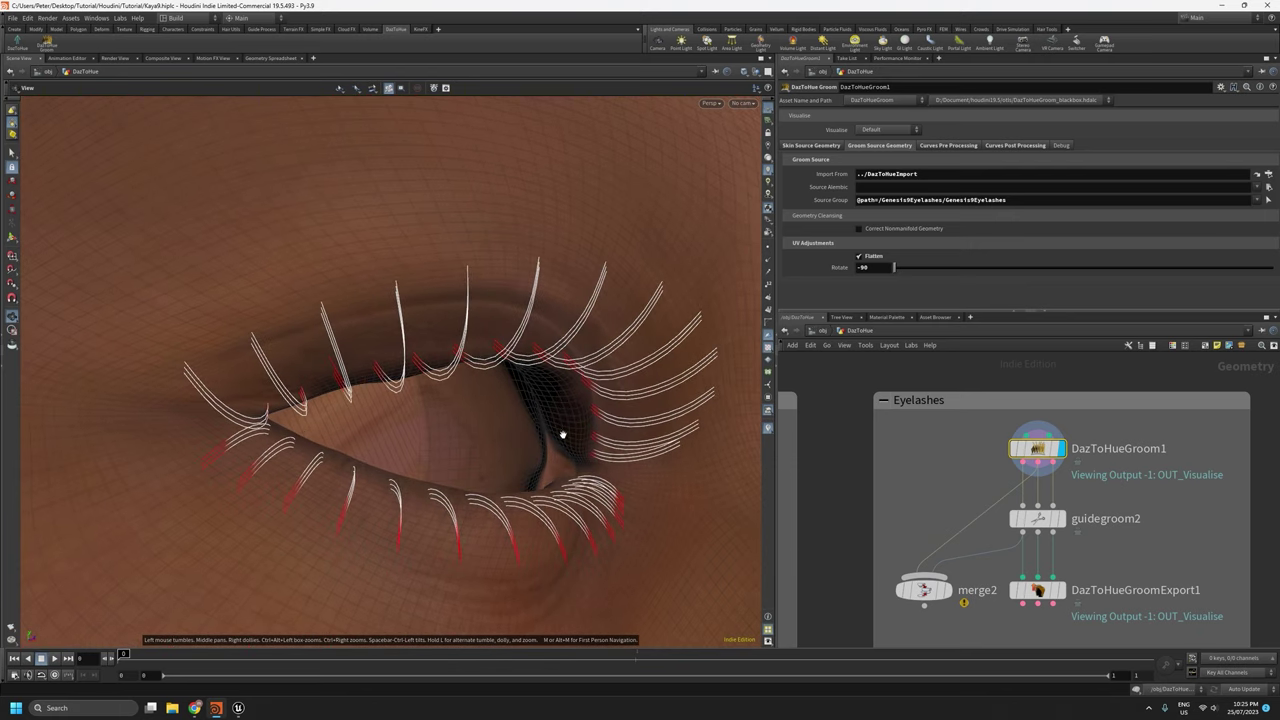
right_drag(543, 423, 548, 322)
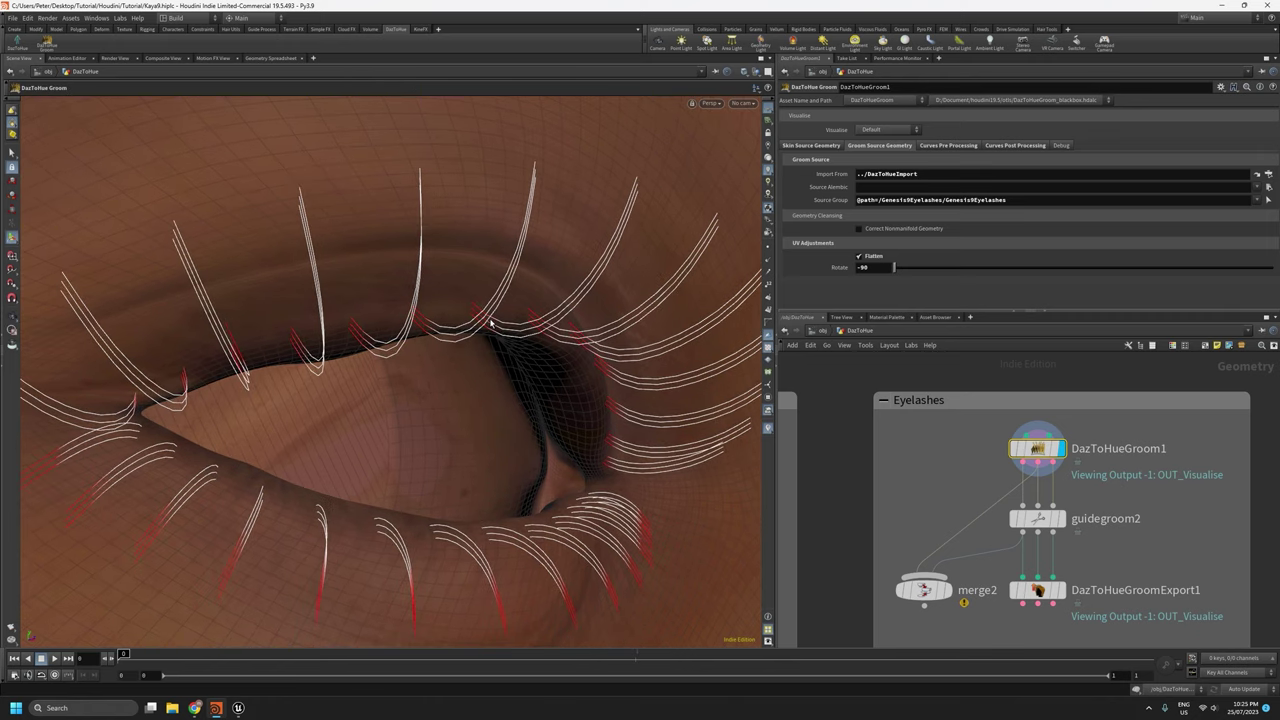
drag(475, 308, 490, 316)
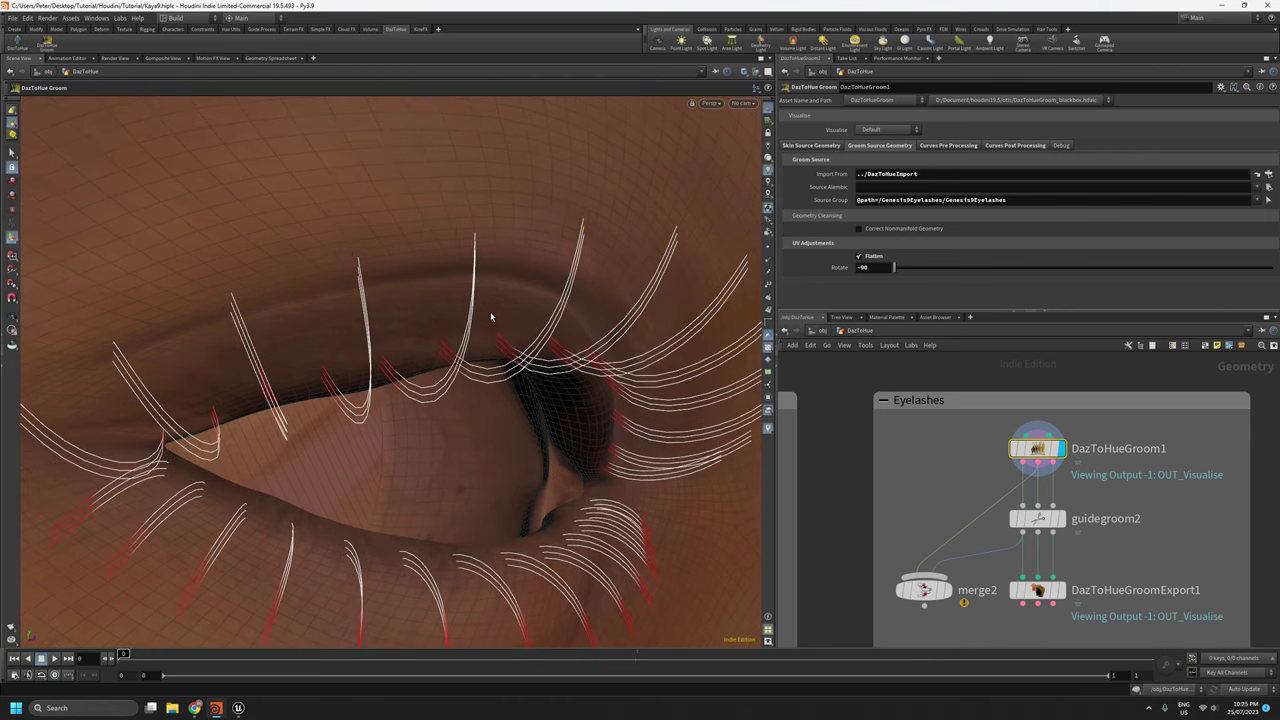
drag(529, 455, 573, 532)
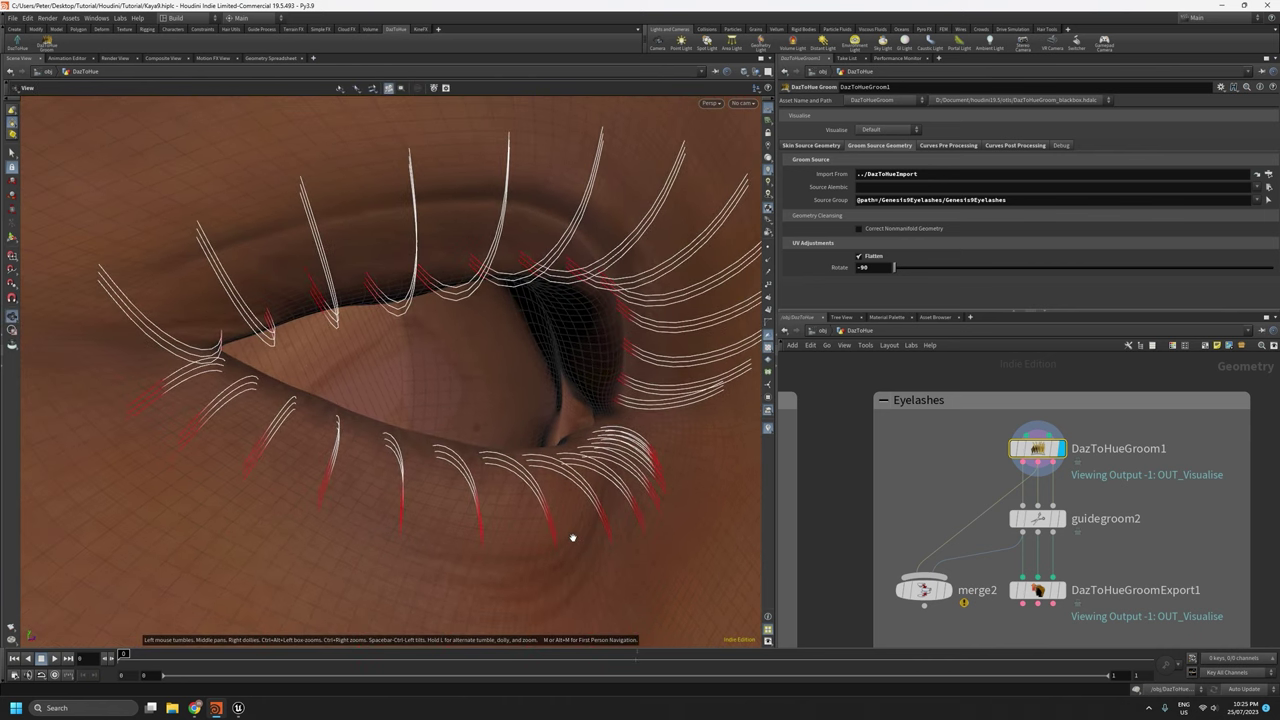
Keep Reverse Direction enabled in the curves pre-processing and limit its Reverse Group to eyelashes_upper.
click(946, 148)
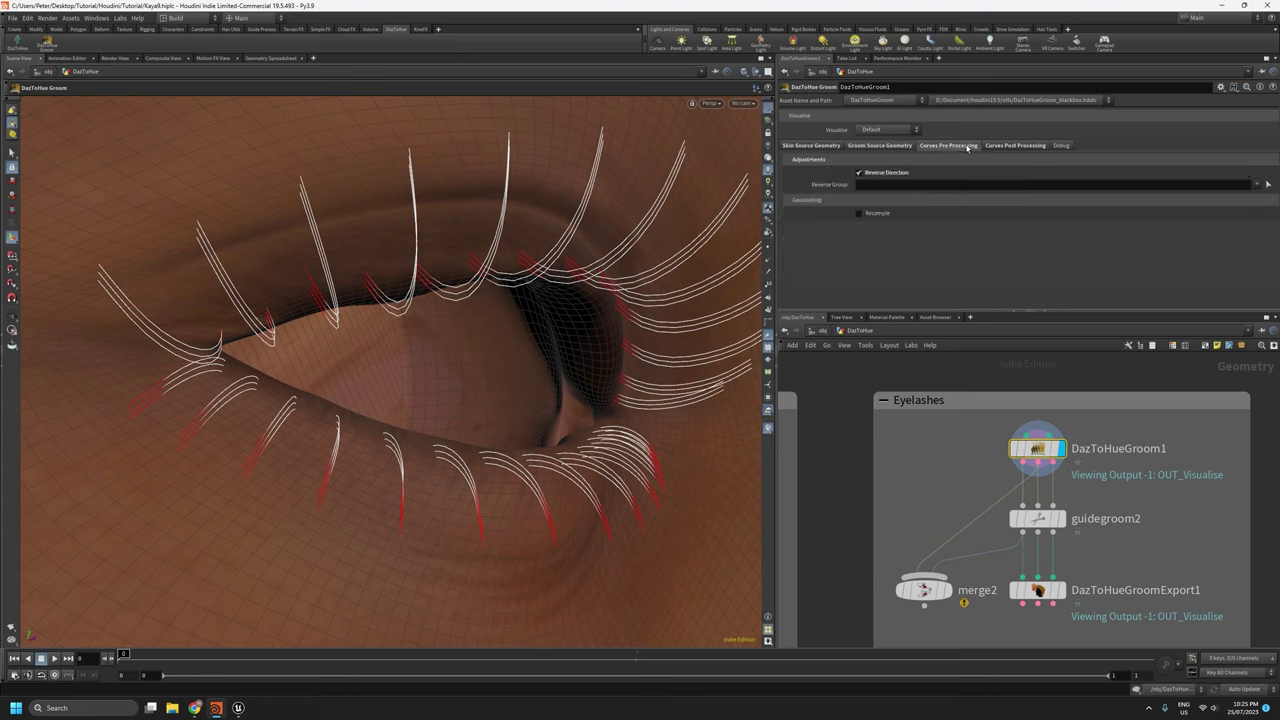
click(859, 173)
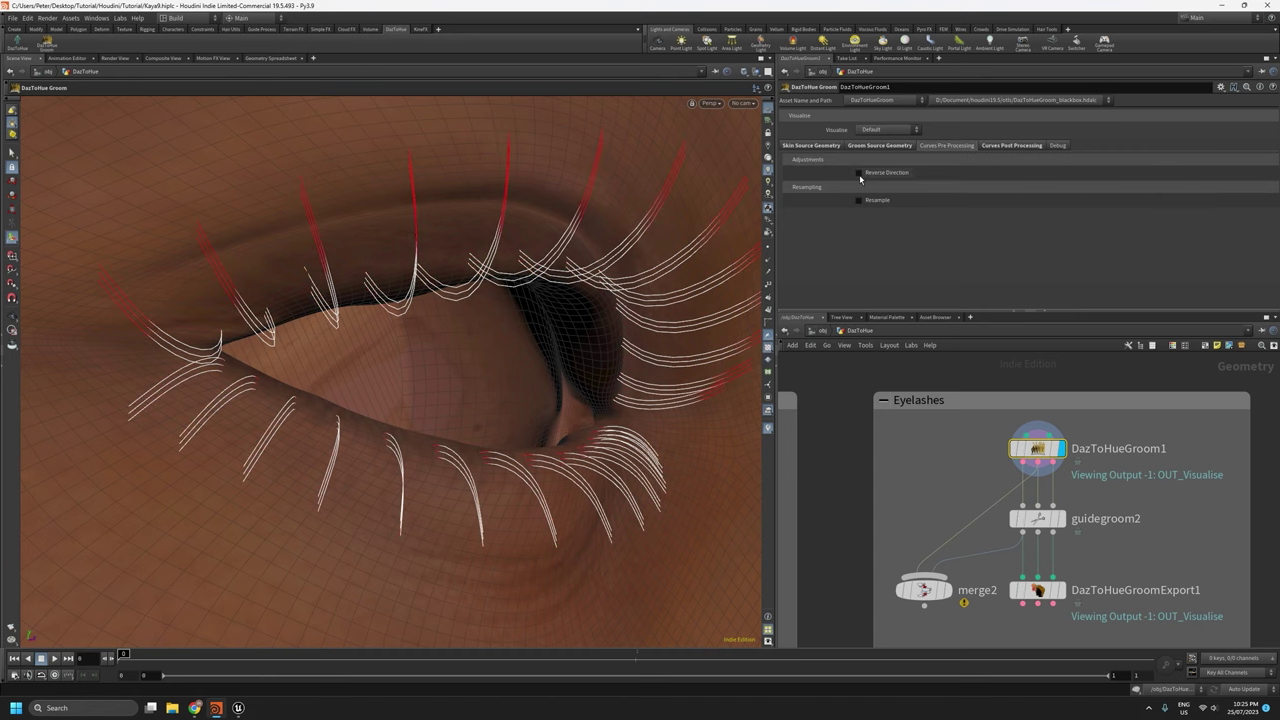
click(859, 175)
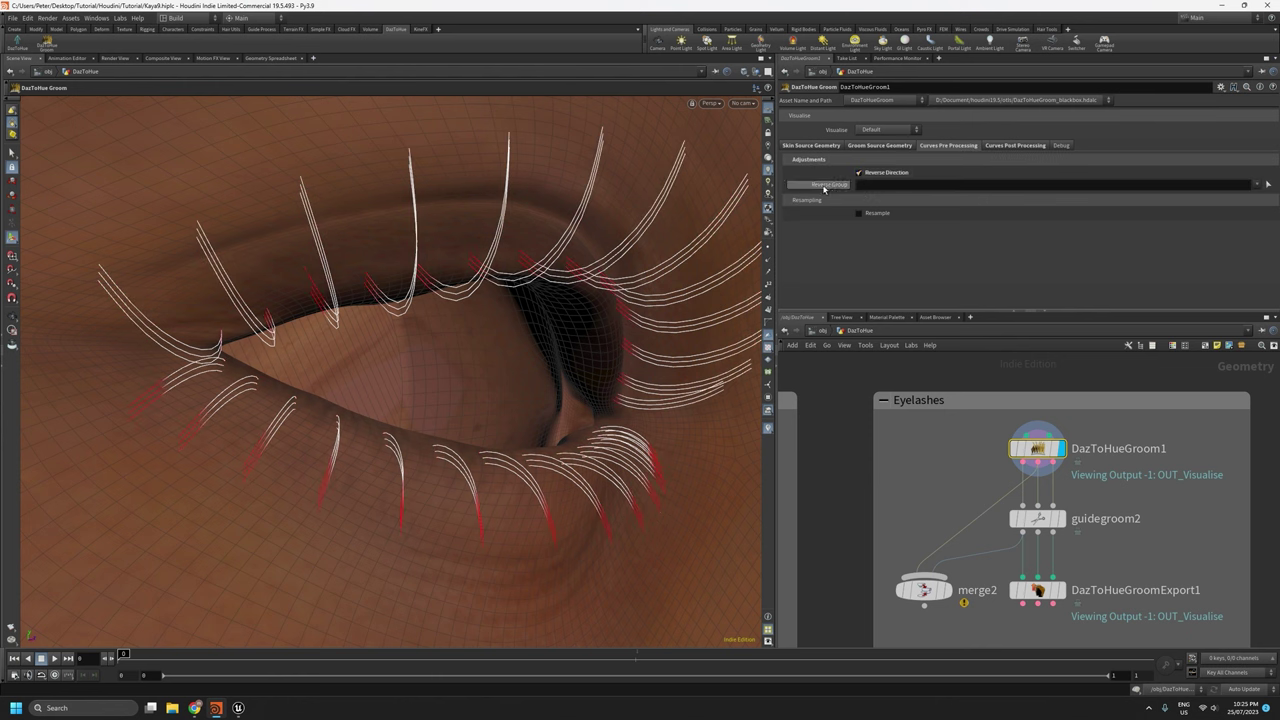
click(1258, 185)
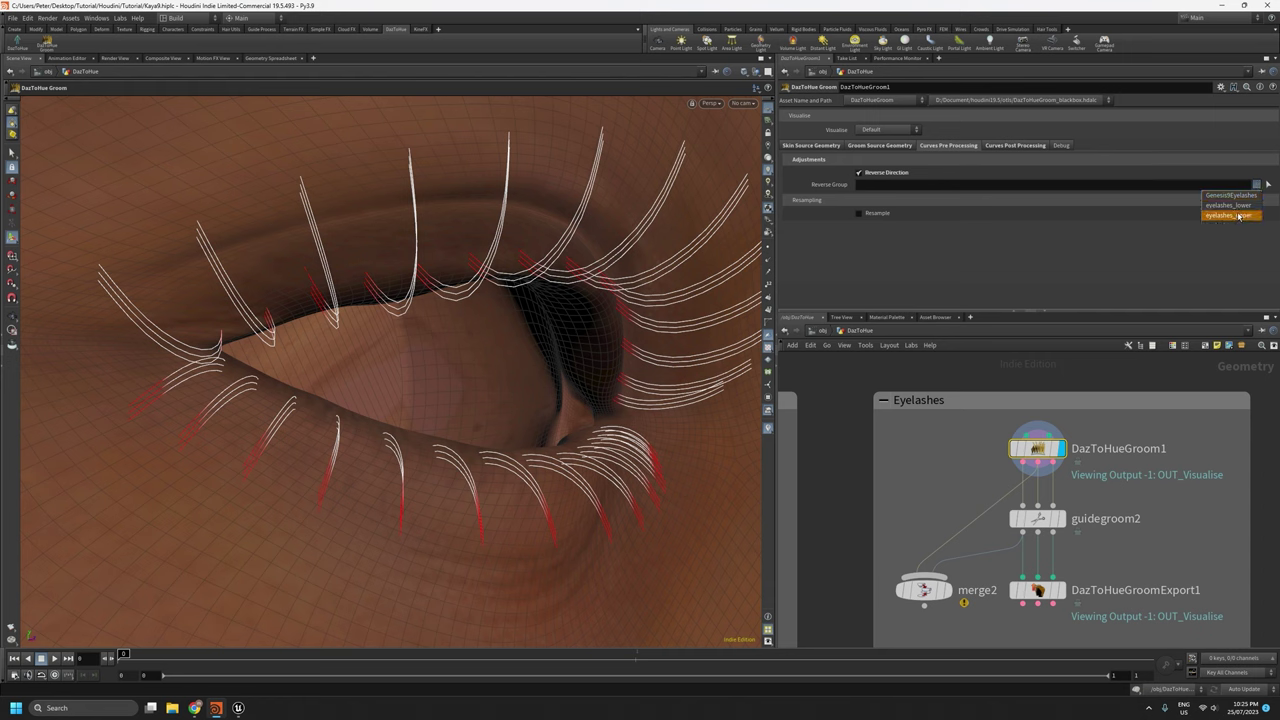
click(1230, 216)
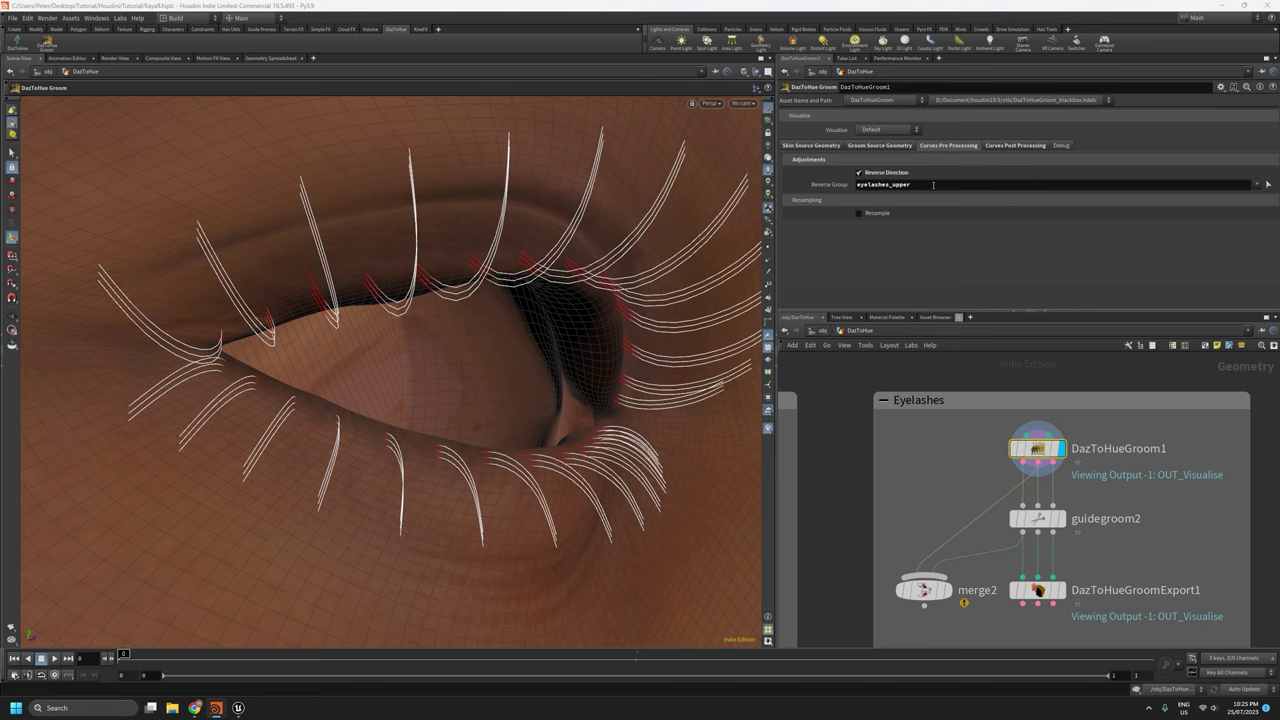
Examine the root colouring of the upper and lower lash curves on both eyes from several angles.
alt+drag(477, 420, 489, 466)
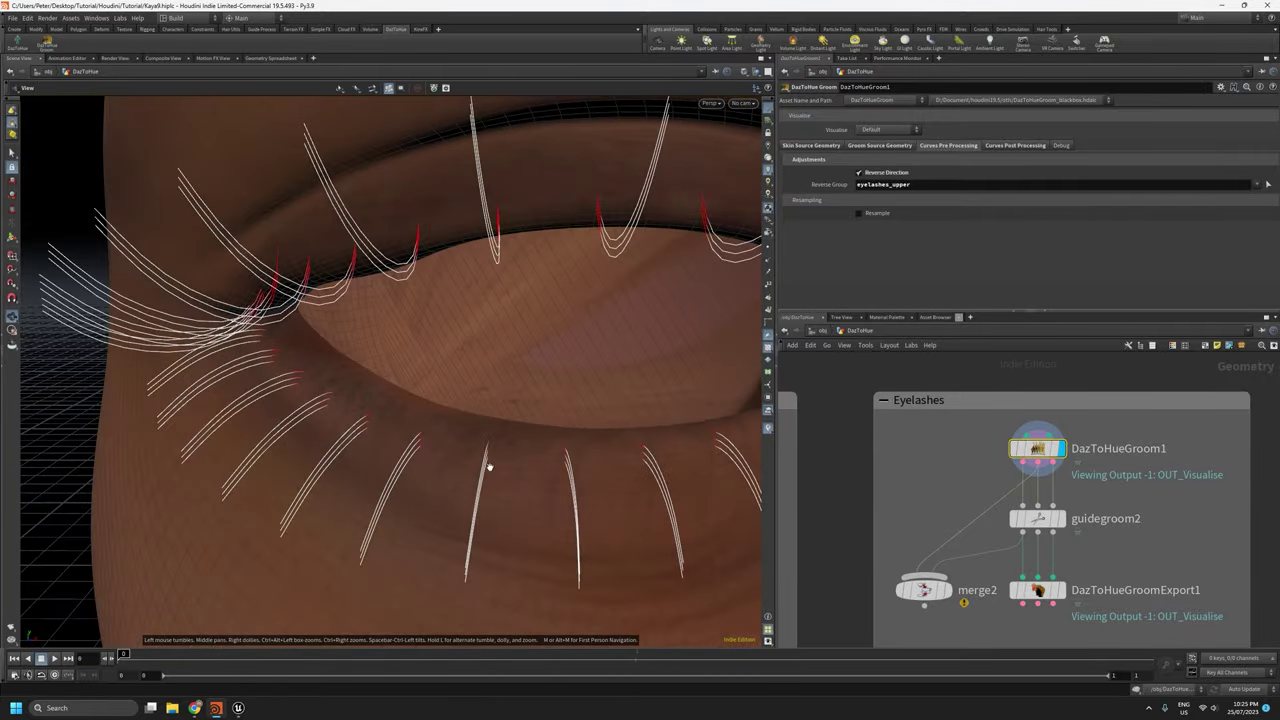
alt+right_drag(550, 362, 577, 669)
scroll(610, 495, down, 4)
alt+drag(591, 486, 560, 480)
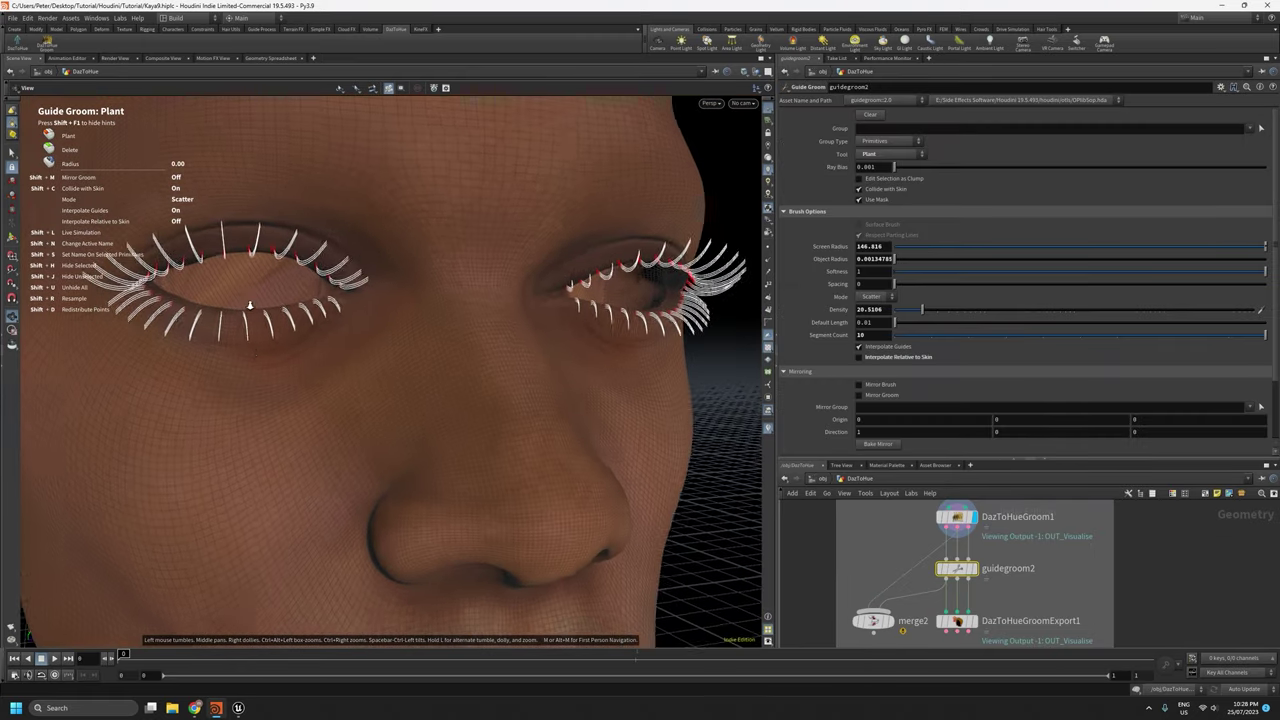
scroll(250, 305, up, 4)
alt+drag(250, 305, 553, 371)
alt+right_drag(482, 402, 449, 251)
alt+drag(449, 251, 520, 336)
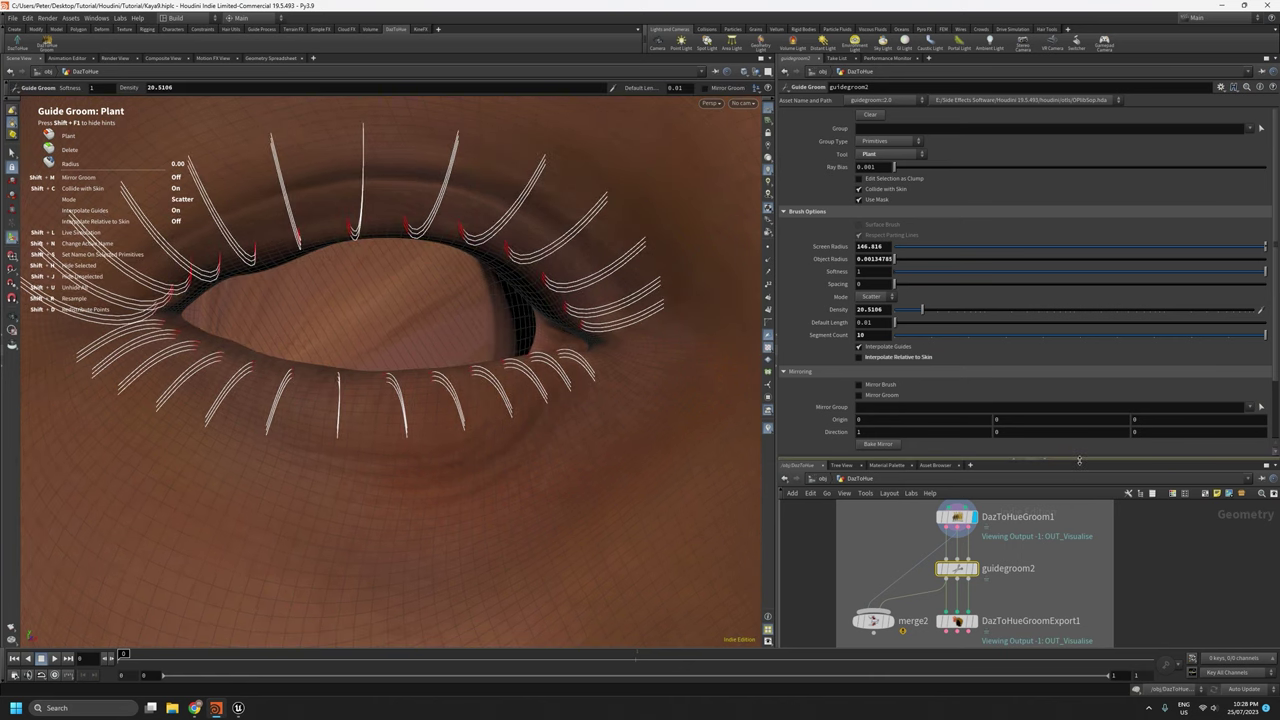
Enlarge the network view and select the guidegroom2 node for planting guides.
drag(1050, 459, 1050, 356)
mouse_move(1015, 515)
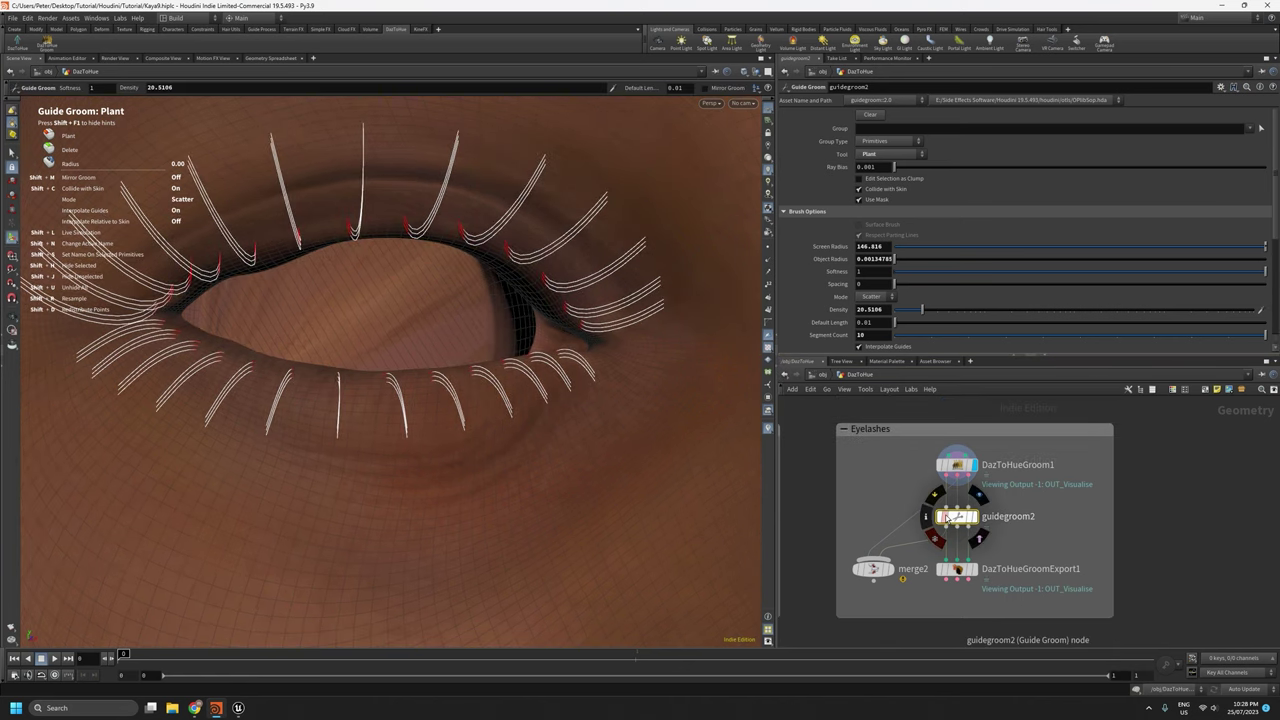
click(958, 518)
Display the merge2 output in the viewport while keeping guidegroom2 selected for grooming.
alt+drag(491, 366, 519, 346)
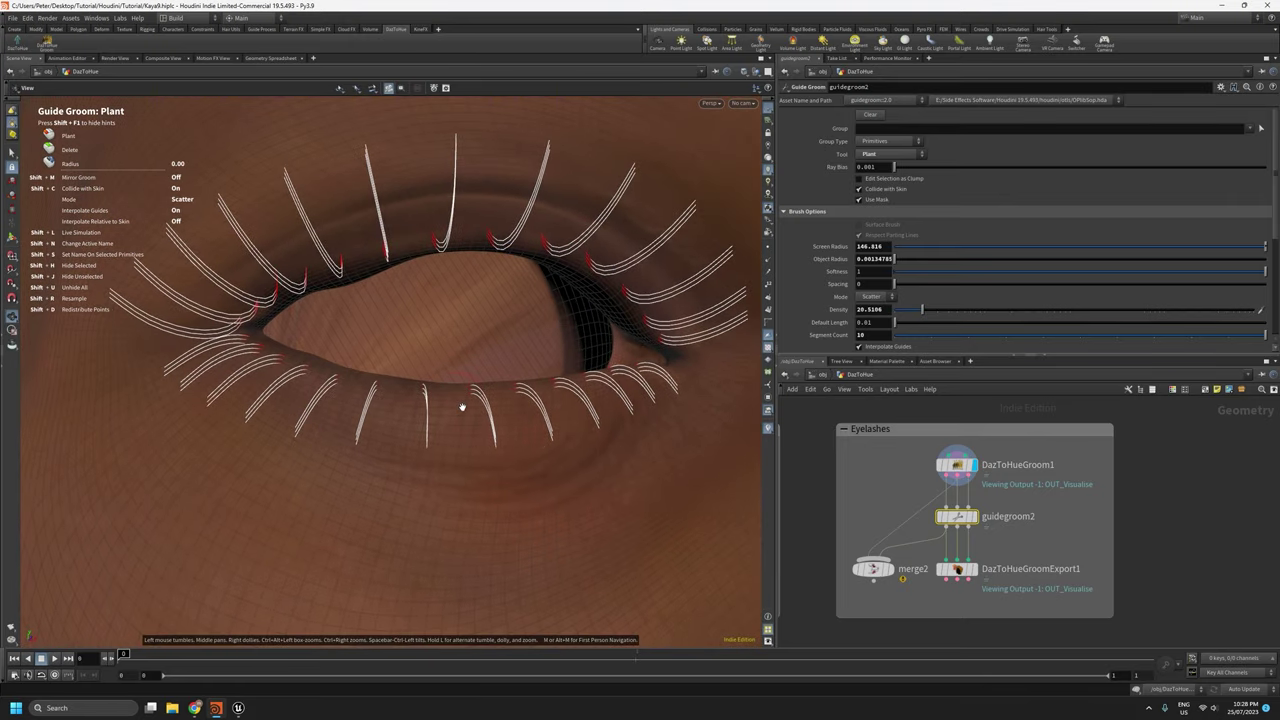
alt+drag(463, 403, 508, 417)
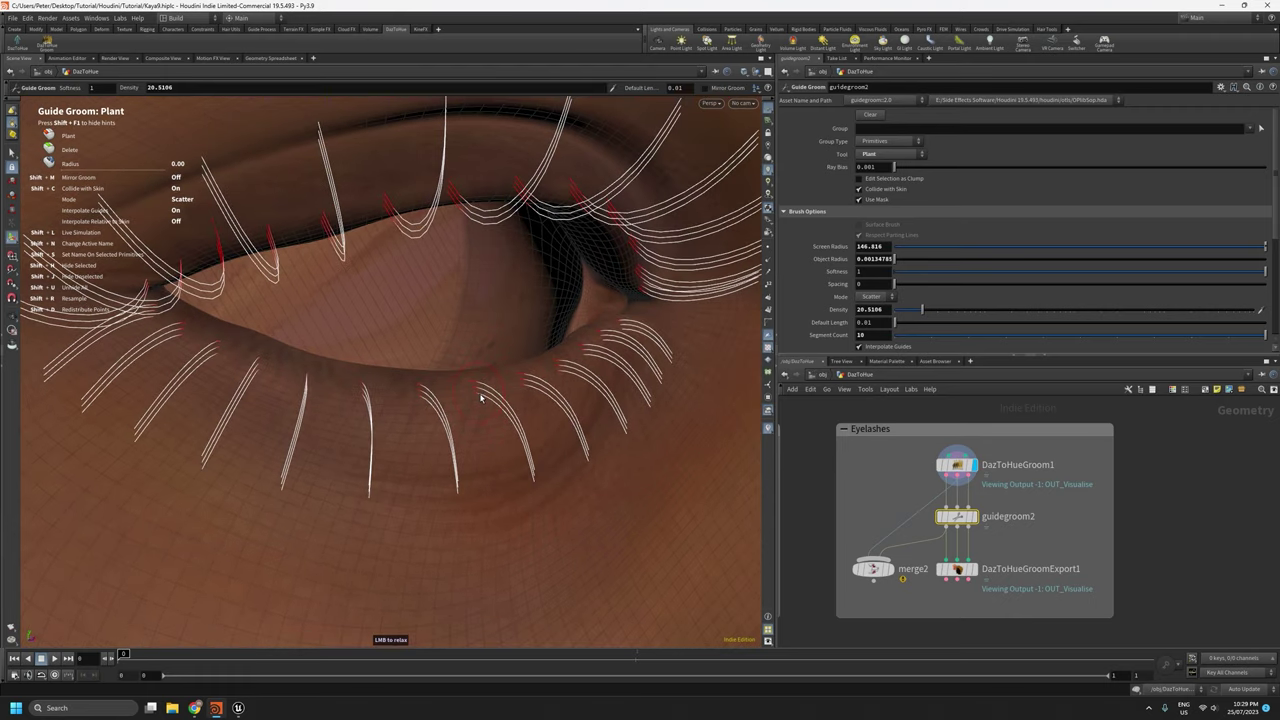
mouse_move(957, 518)
drag(450, 402, 503, 463)
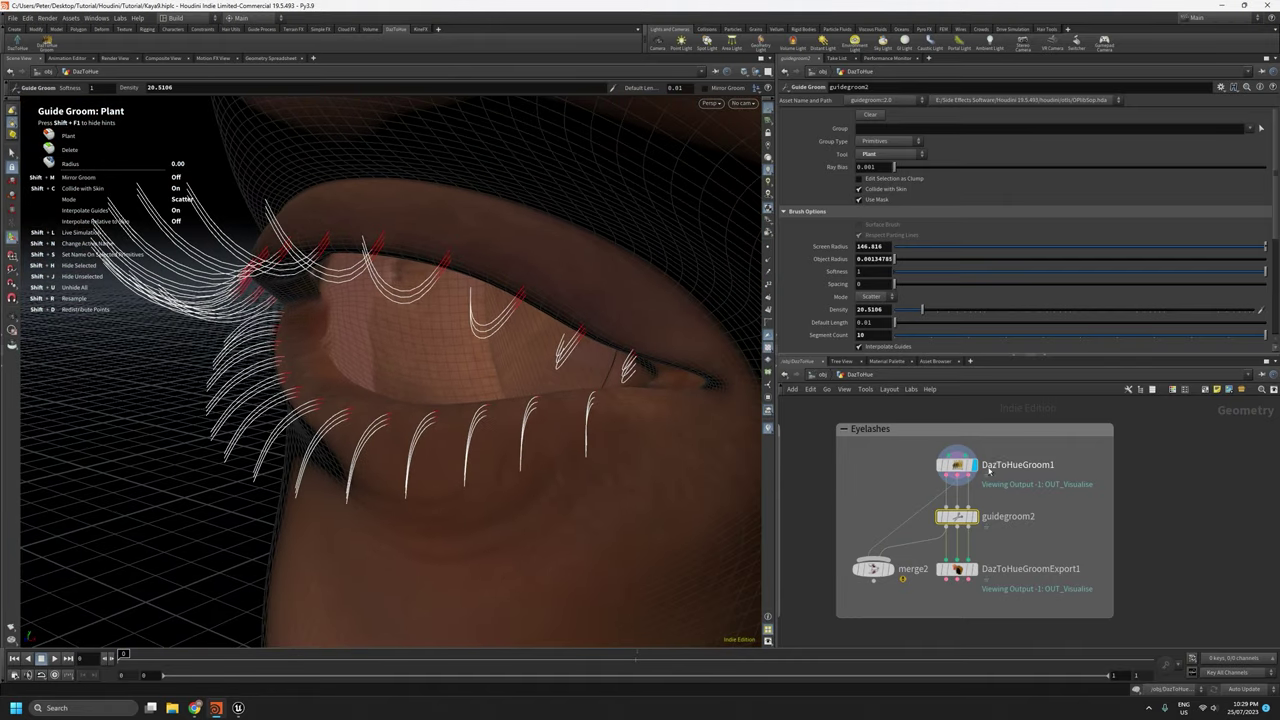
mouse_move(893, 578)
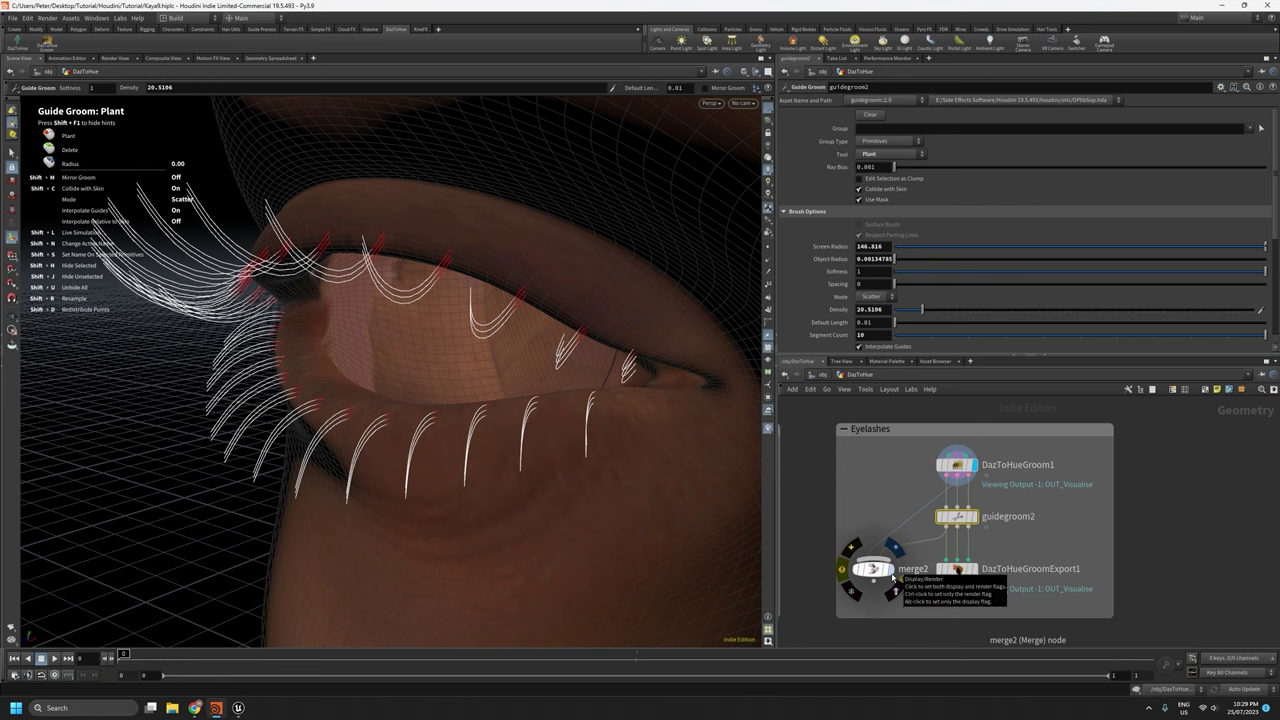
click(873, 569)
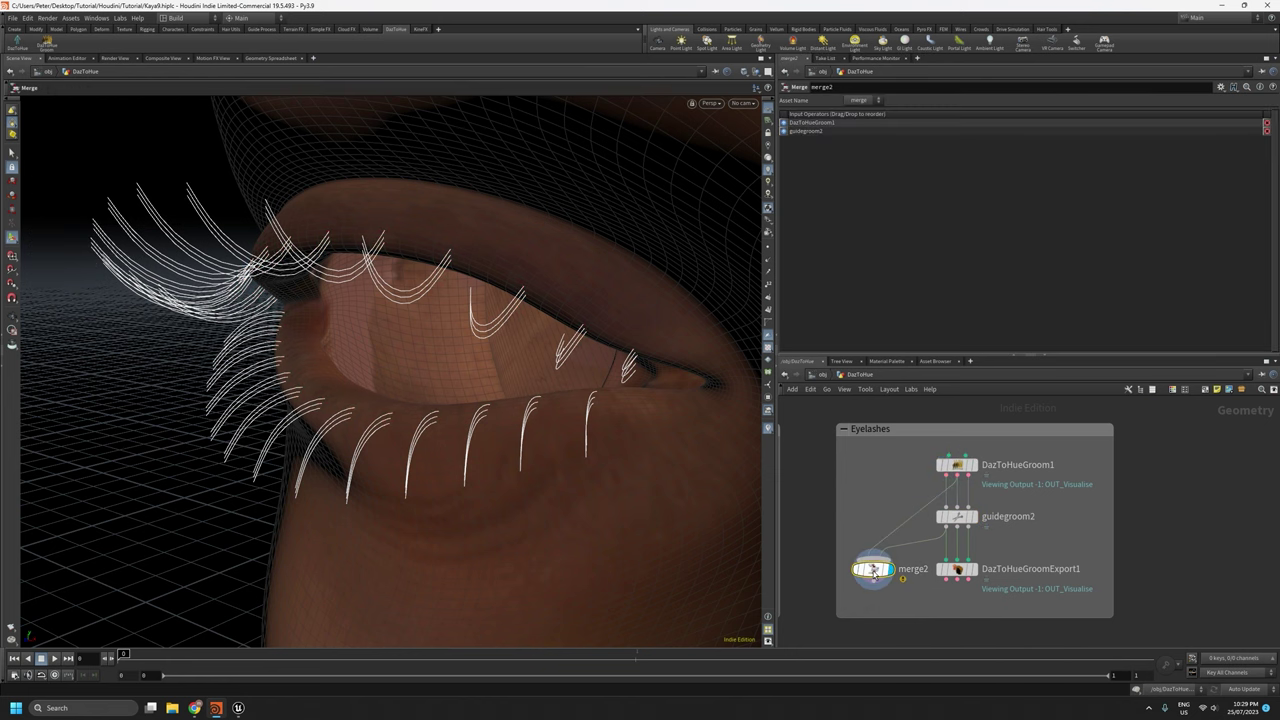
click(957, 517)
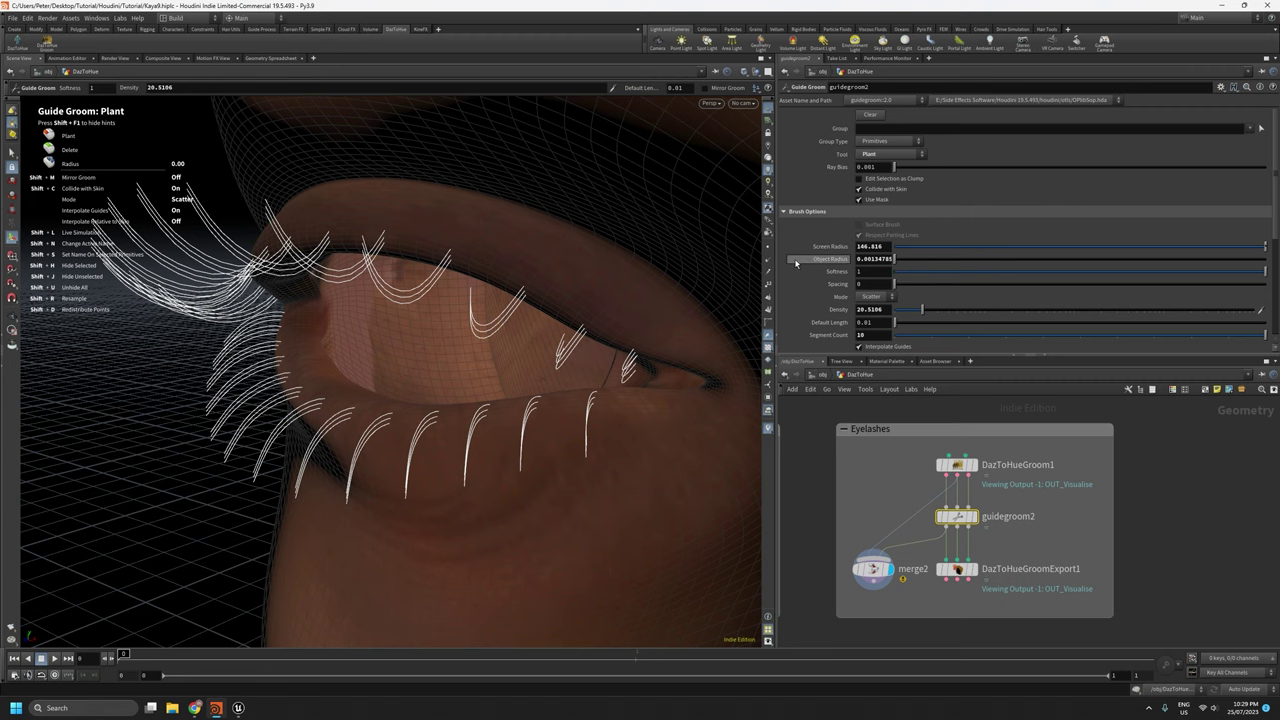
Shrink the Plant brush's object radius to about 0.0006 and set its density to 1000000.
key(space)
drag(529, 423, 578, 425)
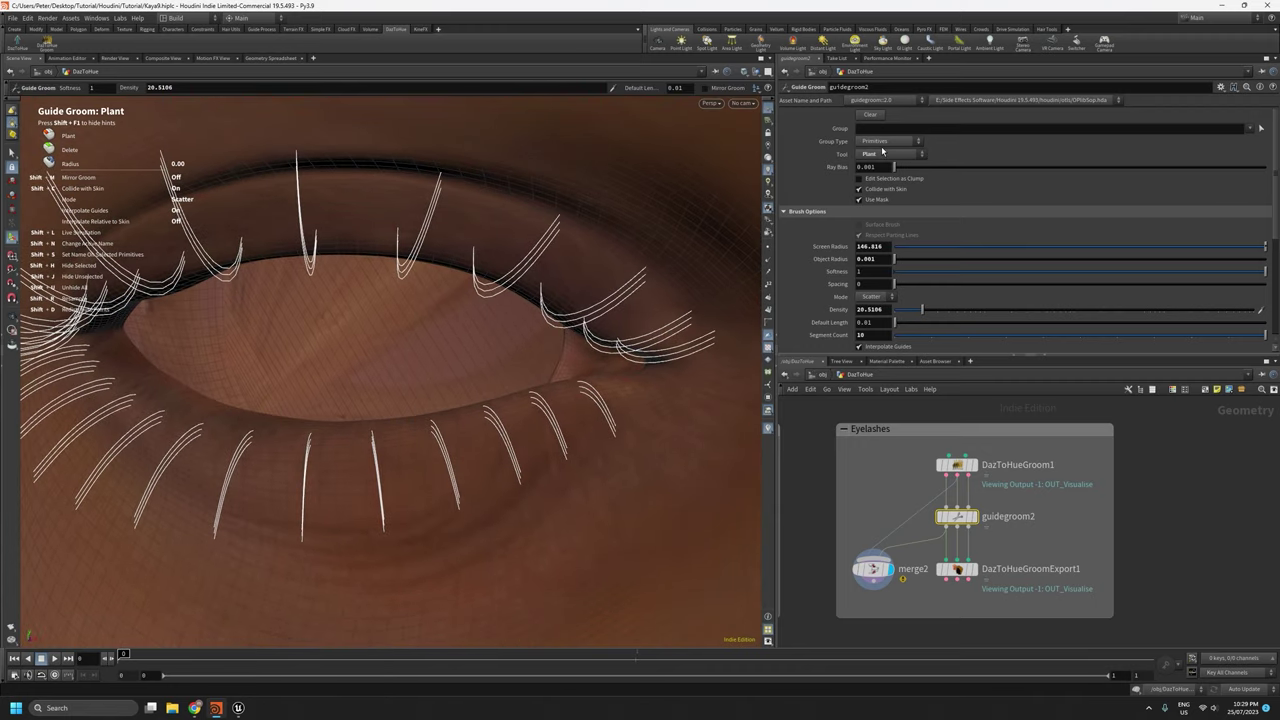
key(space)
drag(457, 425, 403, 509)
right_drag(403, 509, 429, 277)
drag(452, 446, 414, 444)
scroll(391, 411, down, 5)
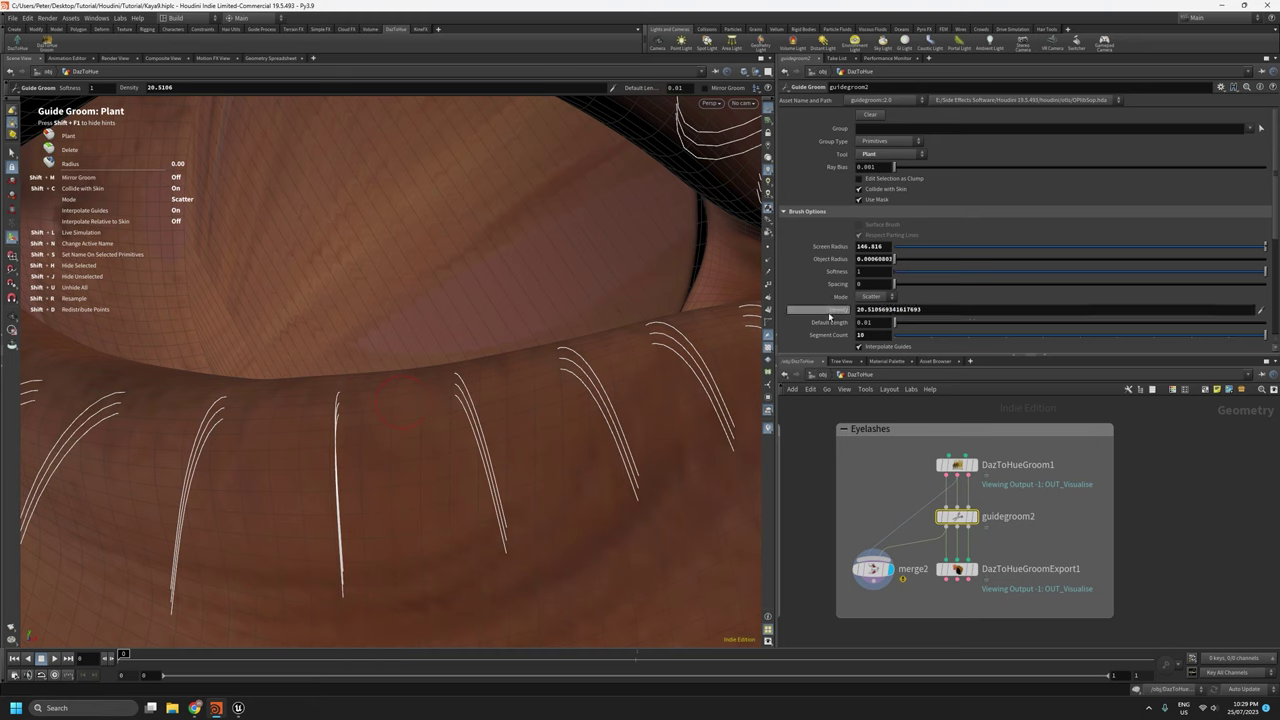
click(889, 309)
text(1)
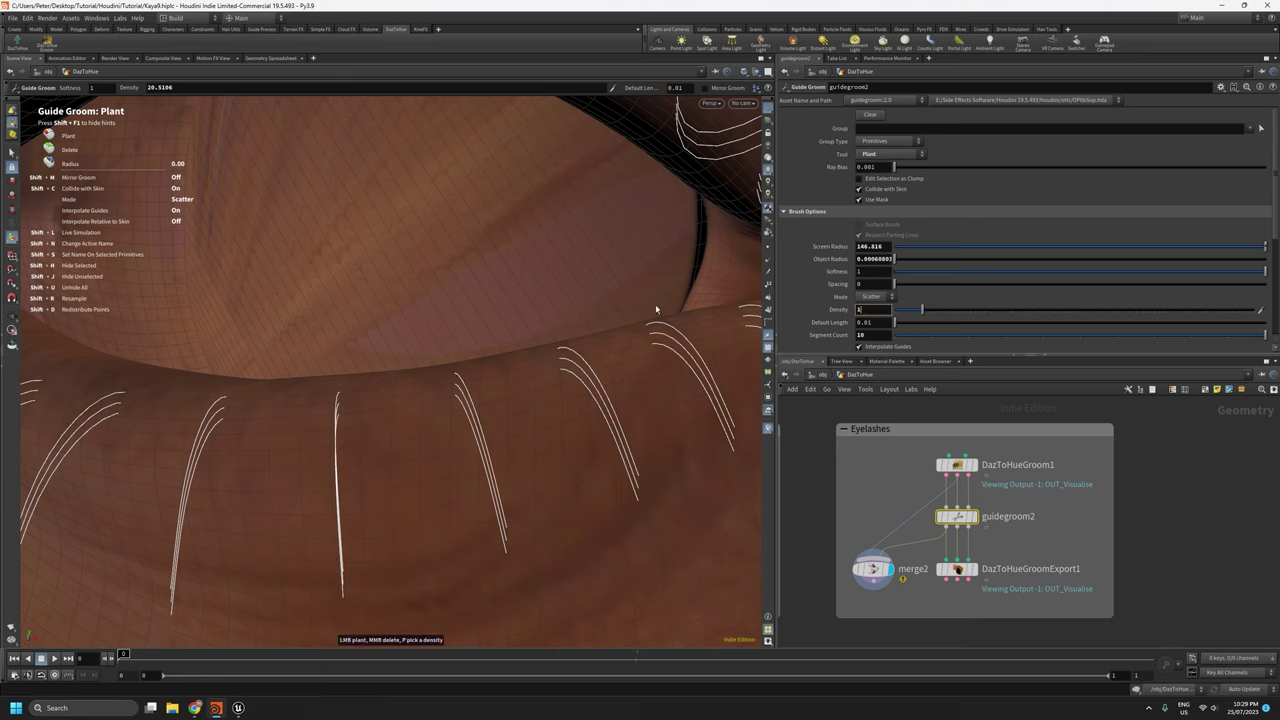
text(000000)
key(Return)
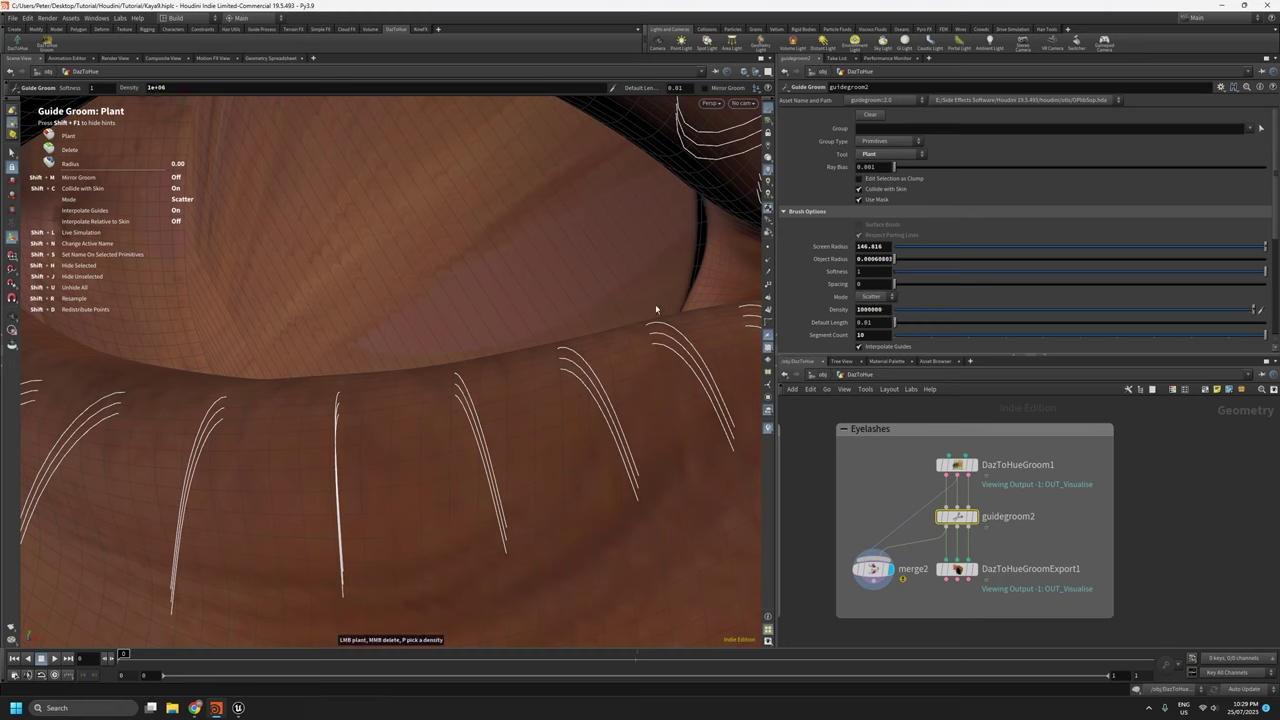
Try to plant scattered guides between the lash clusters in the middle of the lower lid, and undo them.
mouse_move(407, 400)
mouse_down()
mouse_move(353, 410)
mouse_move(471, 401)
mouse_move(607, 366)
mouse_up()
alt+right_drag(624, 407, 650, 566)
mouse_move(650, 567)
mouse_down()
mouse_move(491, 509)
mouse_move(566, 517)
mouse_up()
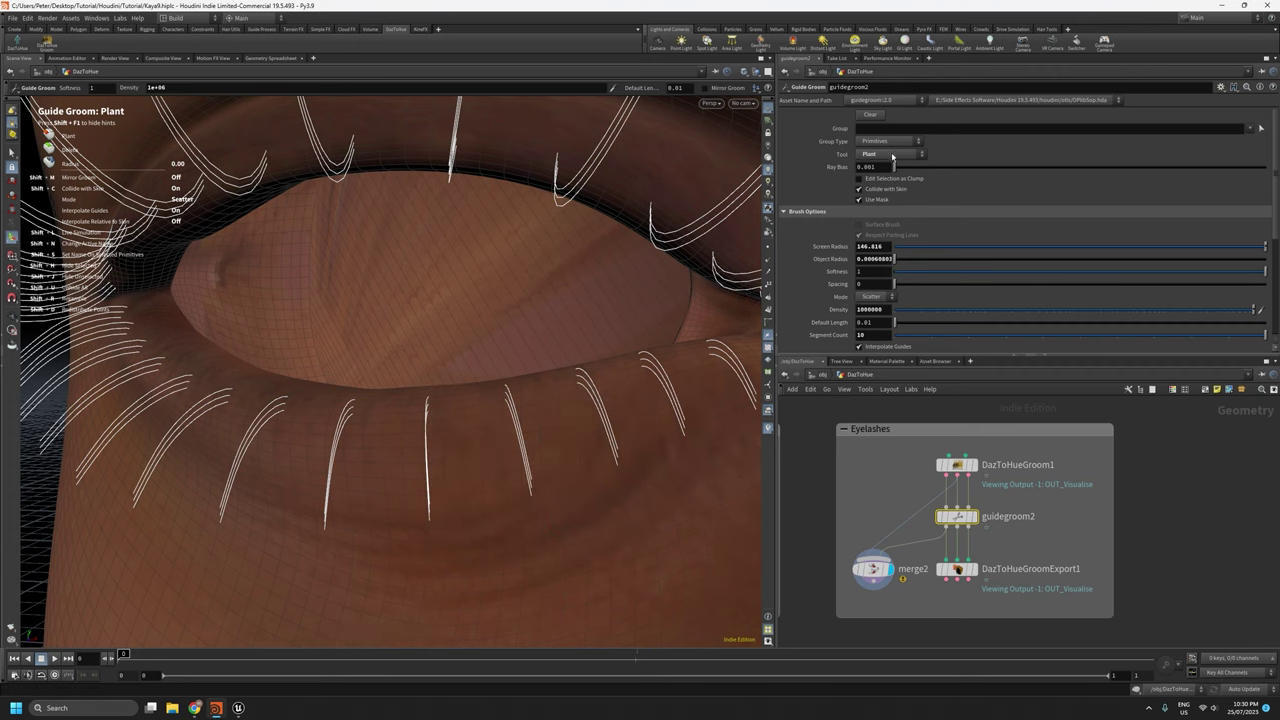
right_drag(592, 406, 544, 360)
click(524, 381)
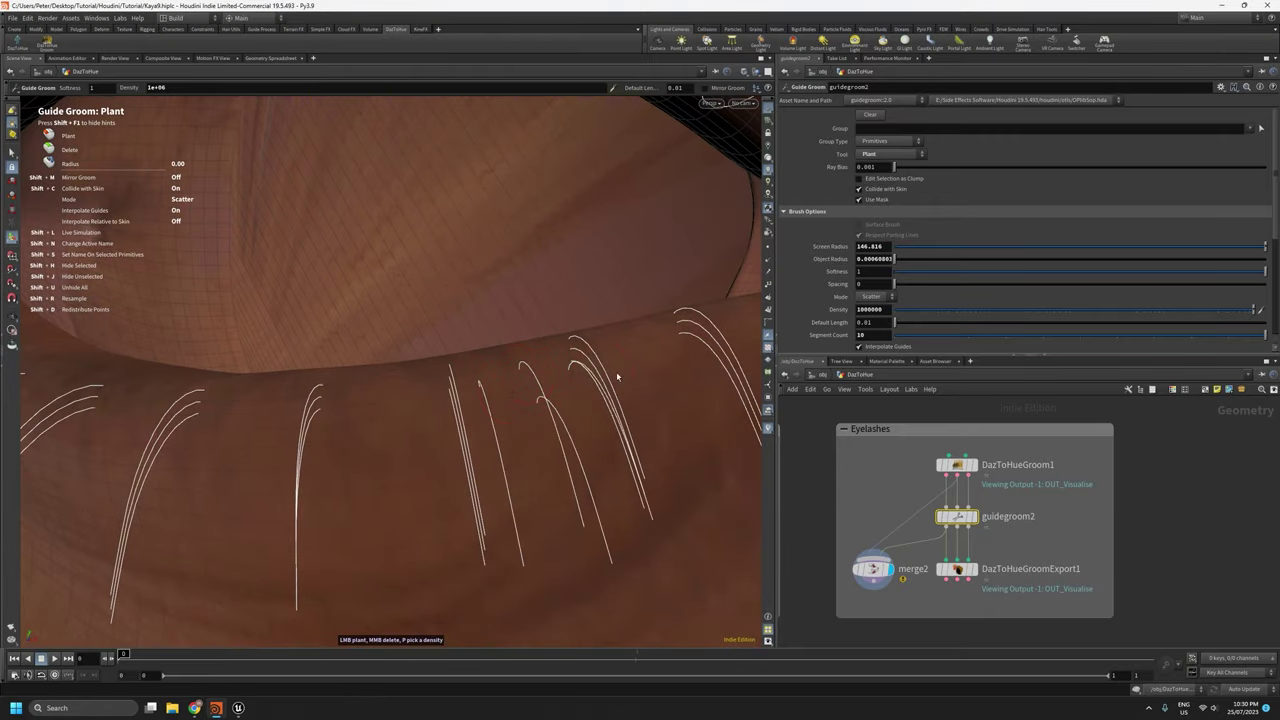
key(ctrl+z)
Set the Plant mode to Single and plant individual guides in the gaps along the middle of the lower lash line.
click(872, 297)
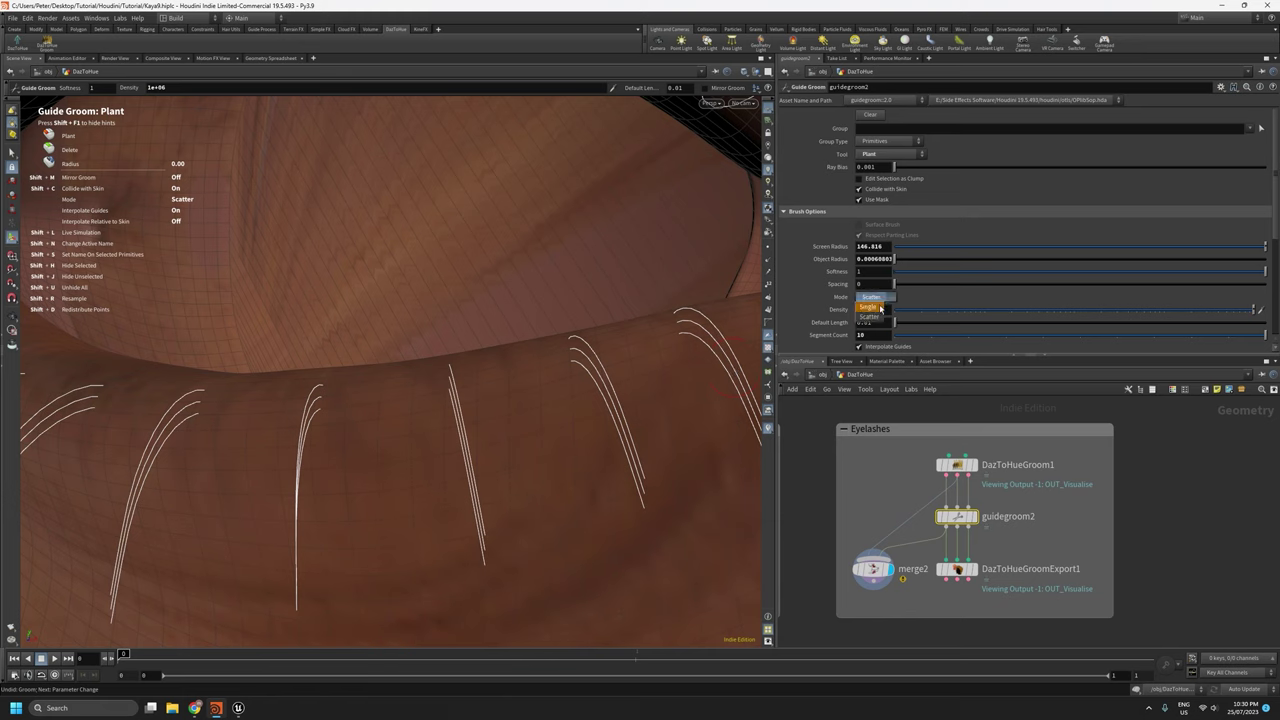
click(869, 307)
click(539, 372)
click(505, 375)
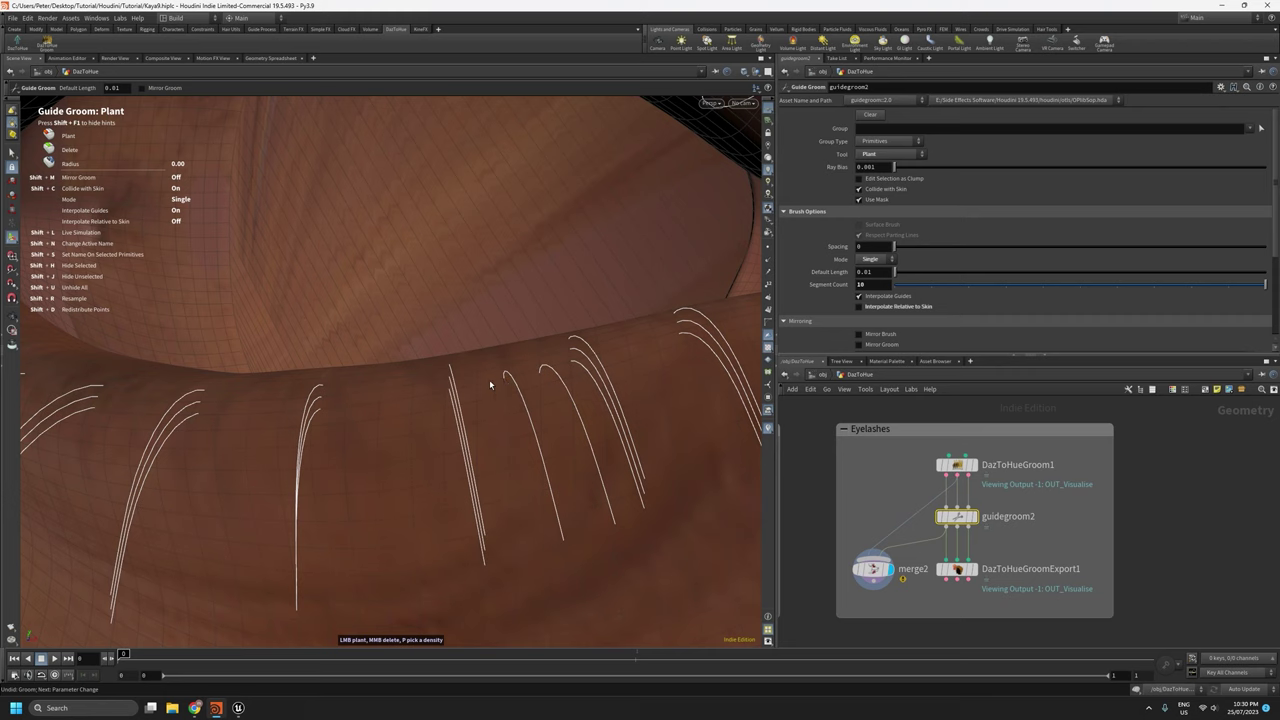
click(473, 379)
click(429, 386)
click(401, 394)
click(370, 400)
click(341, 405)
click(625, 350)
click(665, 340)
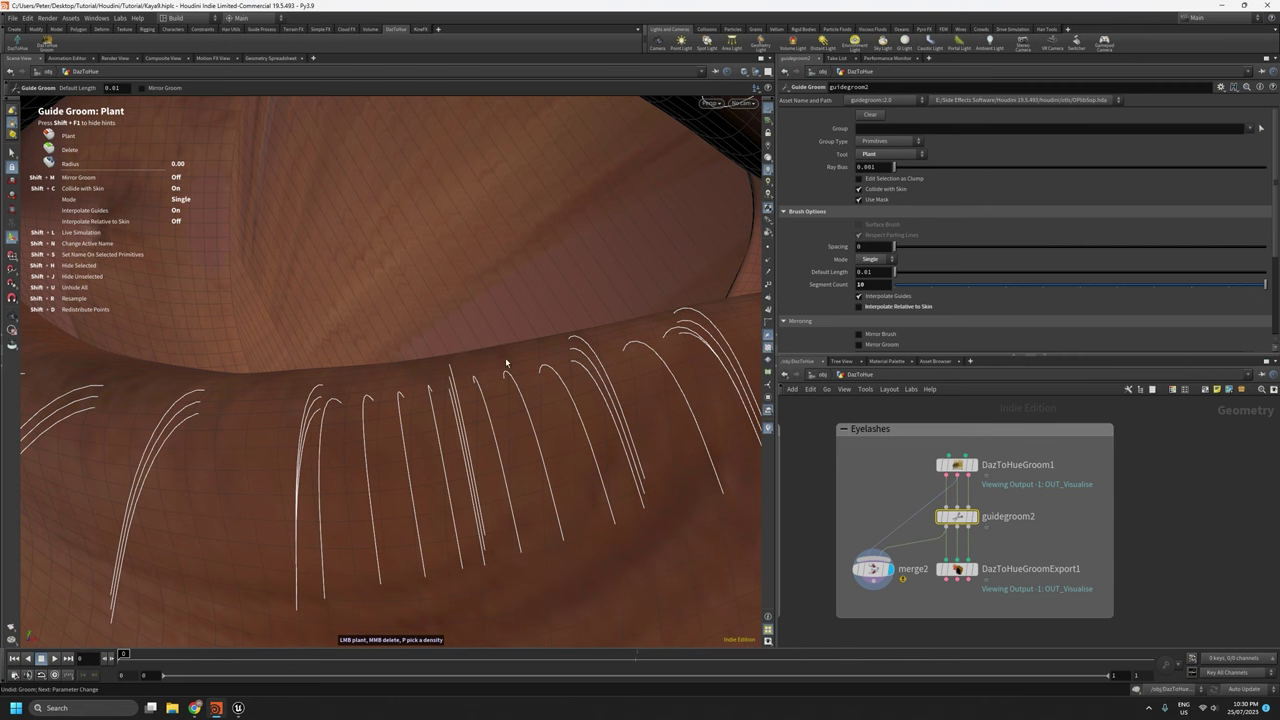
Plant more single guides between the lower lash clusters, working towards the outer corner of the eye.
alt+right_drag(534, 363, 508, 491)
alt+drag(508, 491, 580, 475)
click(394, 400)
click(375, 394)
click(289, 403)
alt+drag(291, 403, 280, 426)
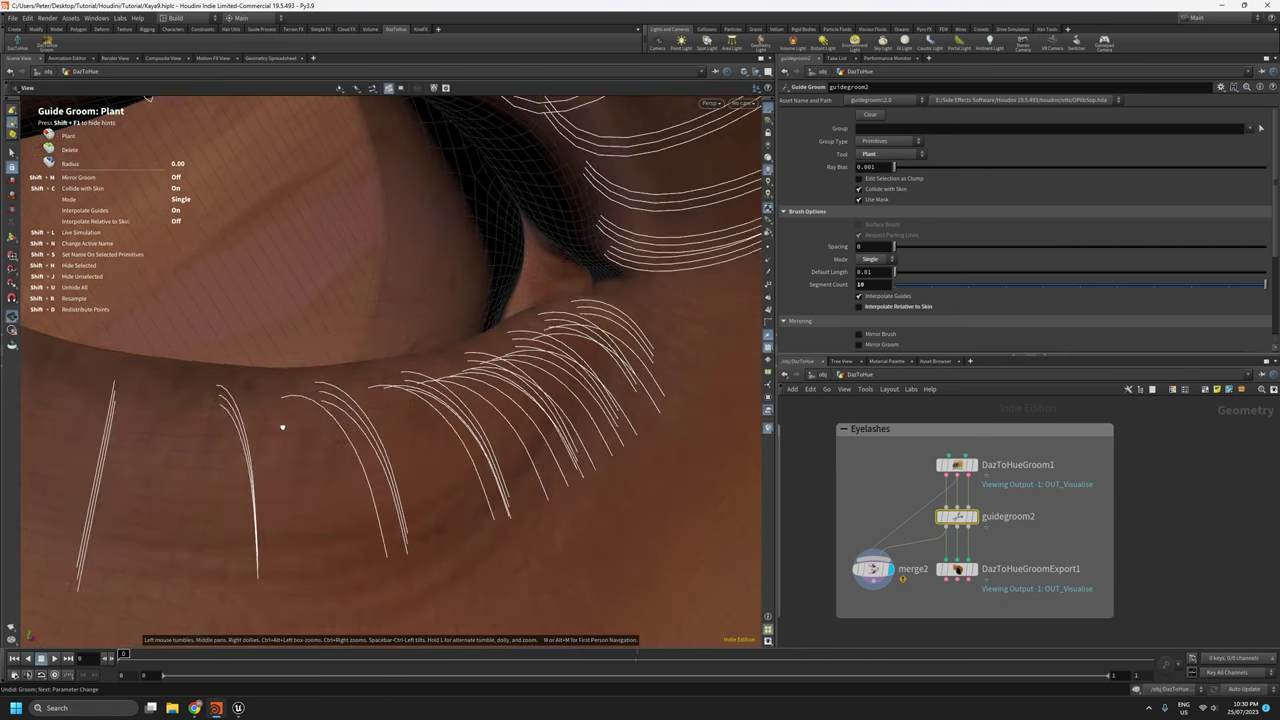
click(166, 402)
click(138, 400)
click(194, 402)
click(263, 402)
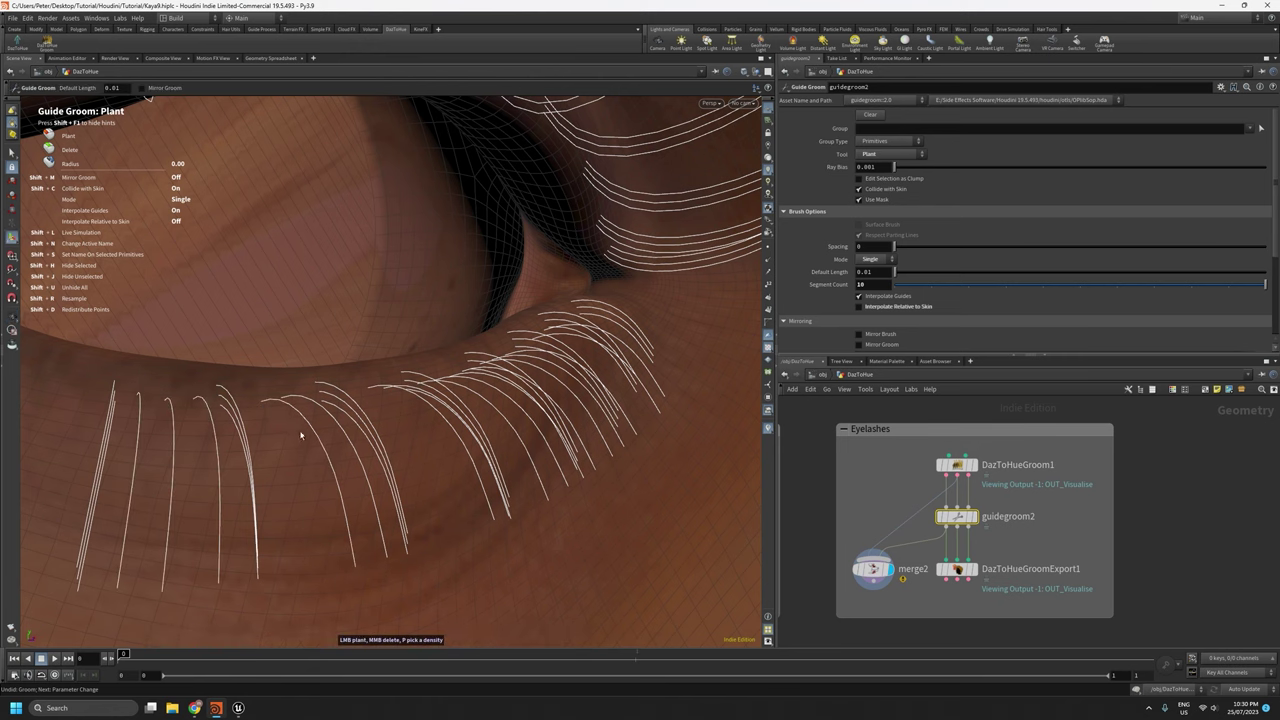
Fill the remaining gaps around the middle lower lash clusters with single guides.
alt+drag(300, 434, 257, 449)
click(362, 400)
click(238, 404)
alt+drag(263, 431, 474, 440)
click(394, 395)
alt+drag(395, 390, 411, 420)
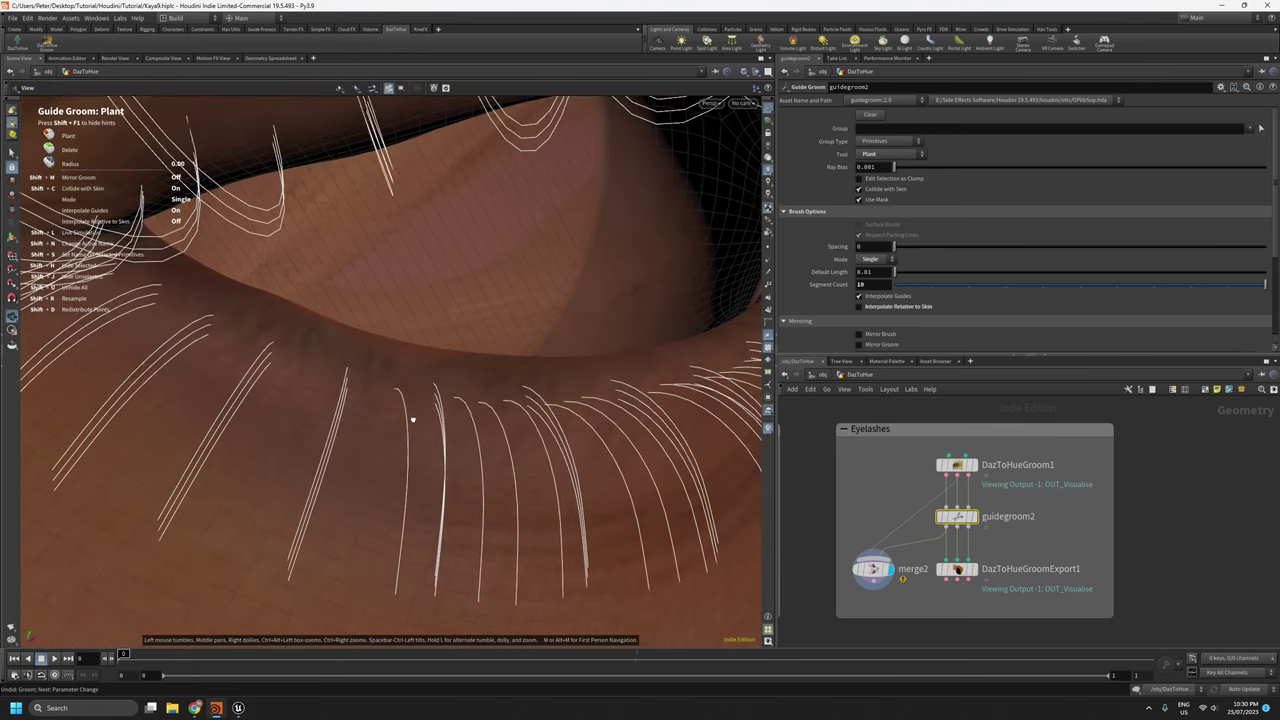
Plant single guides between the lower lash clusters nearest the outer eye corner.
click(306, 372)
click(231, 351)
alt+middle_drag(345, 383, 591, 441)
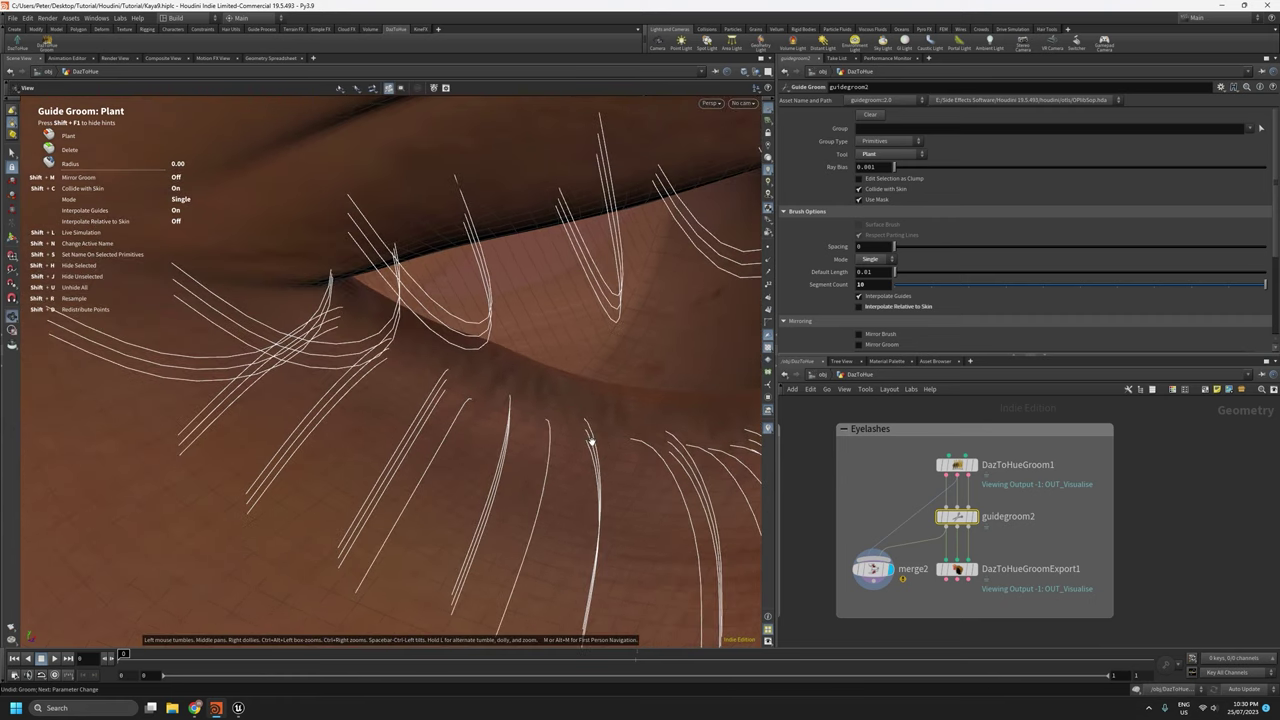
drag(420, 380, 344, 370)
key(Return)
alt+drag(363, 323, 386, 451)
key(Return)
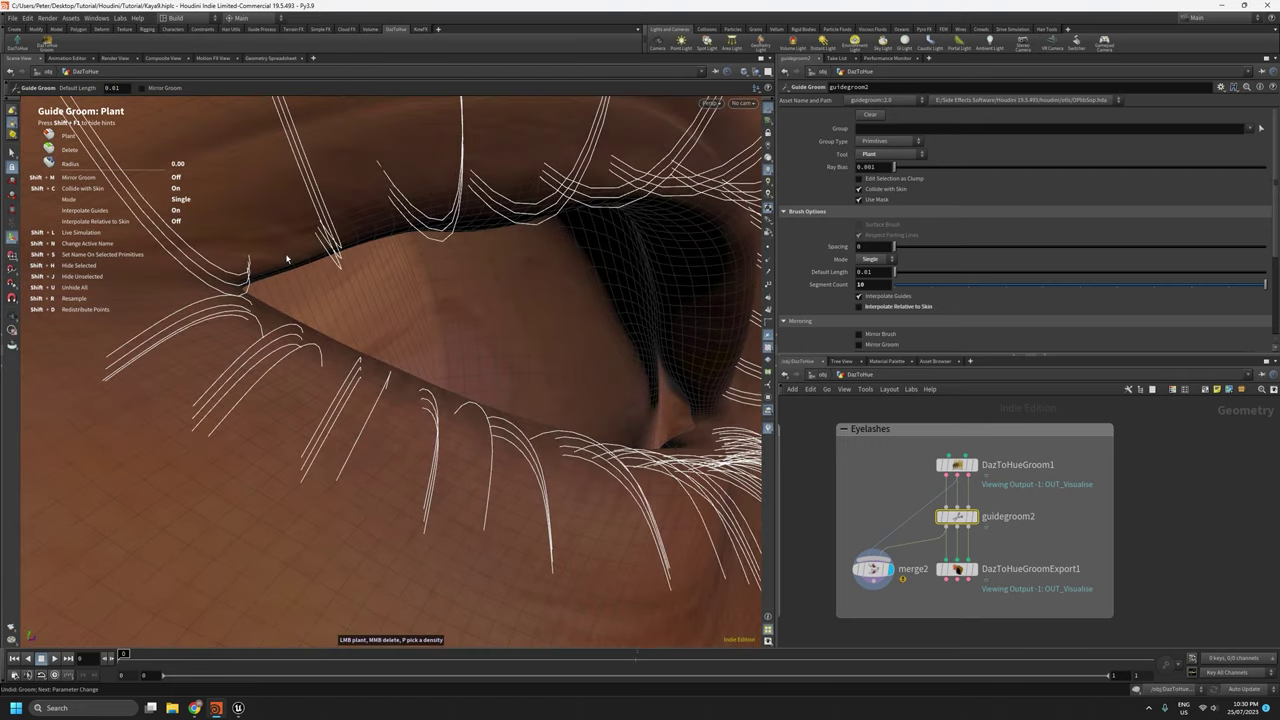
Plant single guides between the upper lash clusters from the outer corner towards the middle of the lid.
click(286, 258)
alt+drag(367, 229, 334, 457)
click(322, 331)
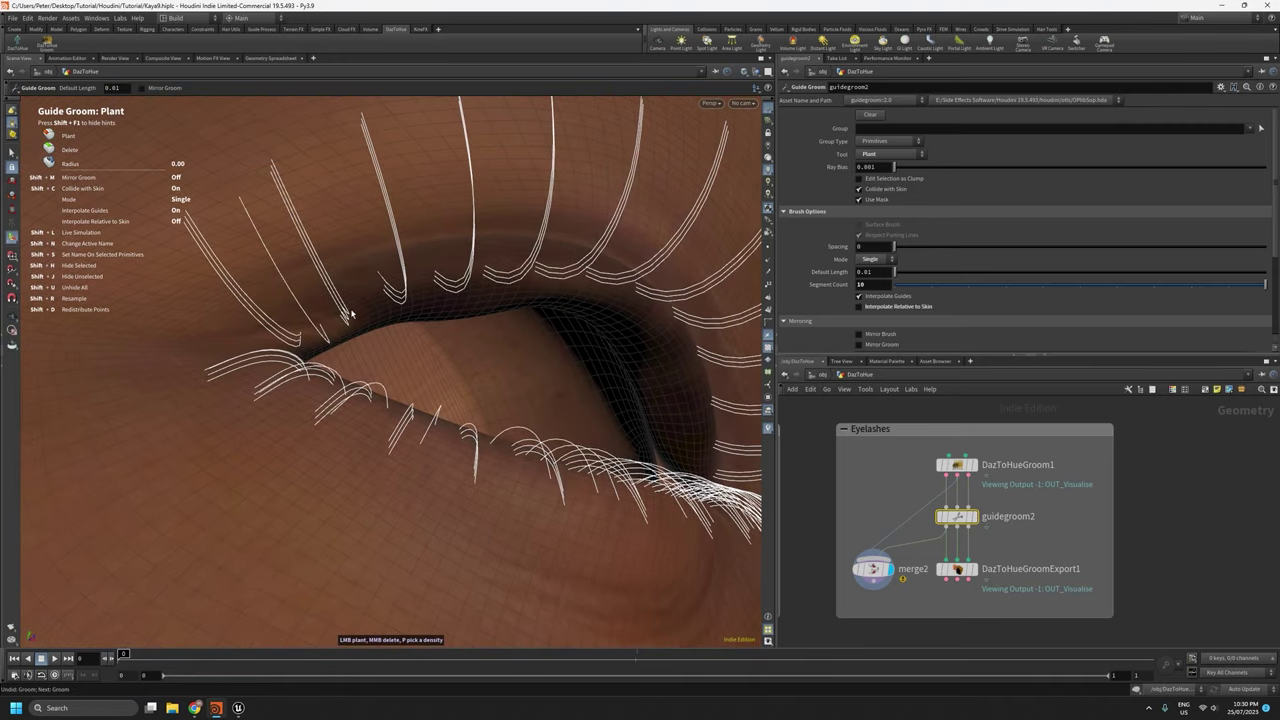
click(380, 300)
click(452, 292)
mouse_move(470, 296)
alt+mouse_down()
mouse_move(431, 311)
mouse_move(449, 286)
alt+mouse_up()
click(454, 284)
click(511, 267)
click(579, 258)
Plant single guides between the upper lash clusters from the middle of the lid towards the inner corner.
alt+drag(579, 258, 378, 319)
click(364, 315)
click(440, 328)
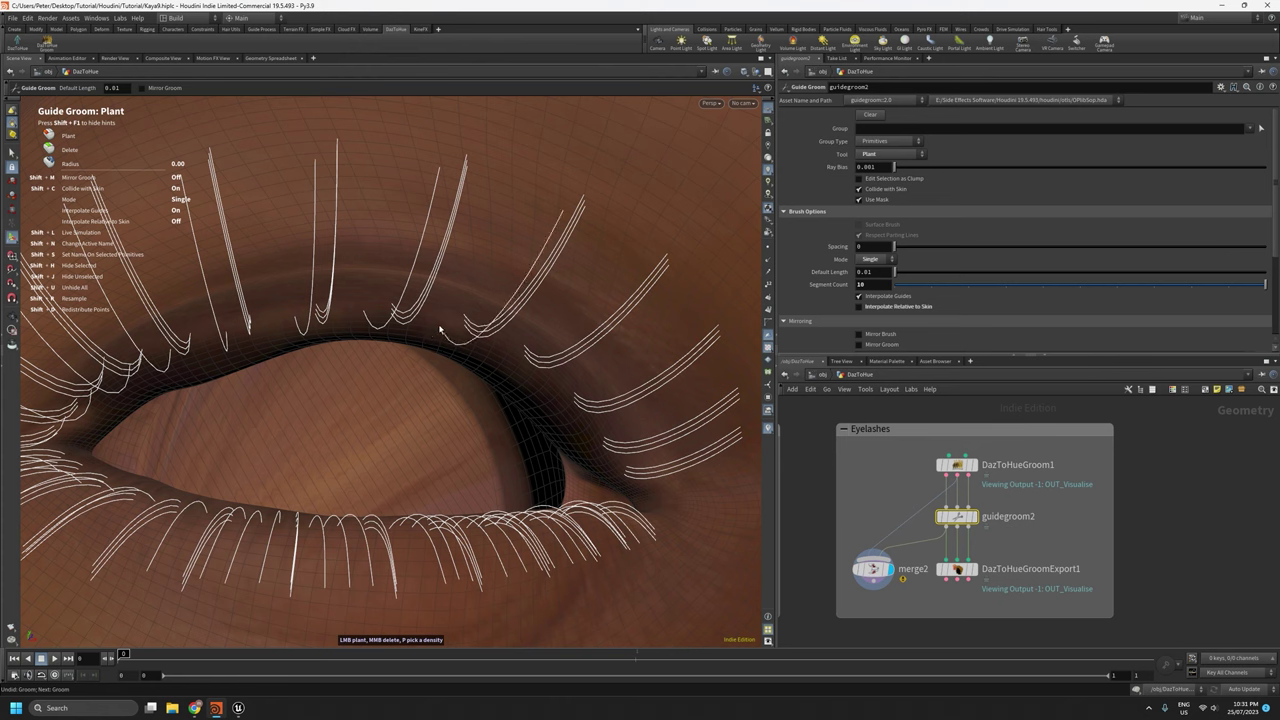
click(510, 356)
click(557, 391)
click(594, 436)
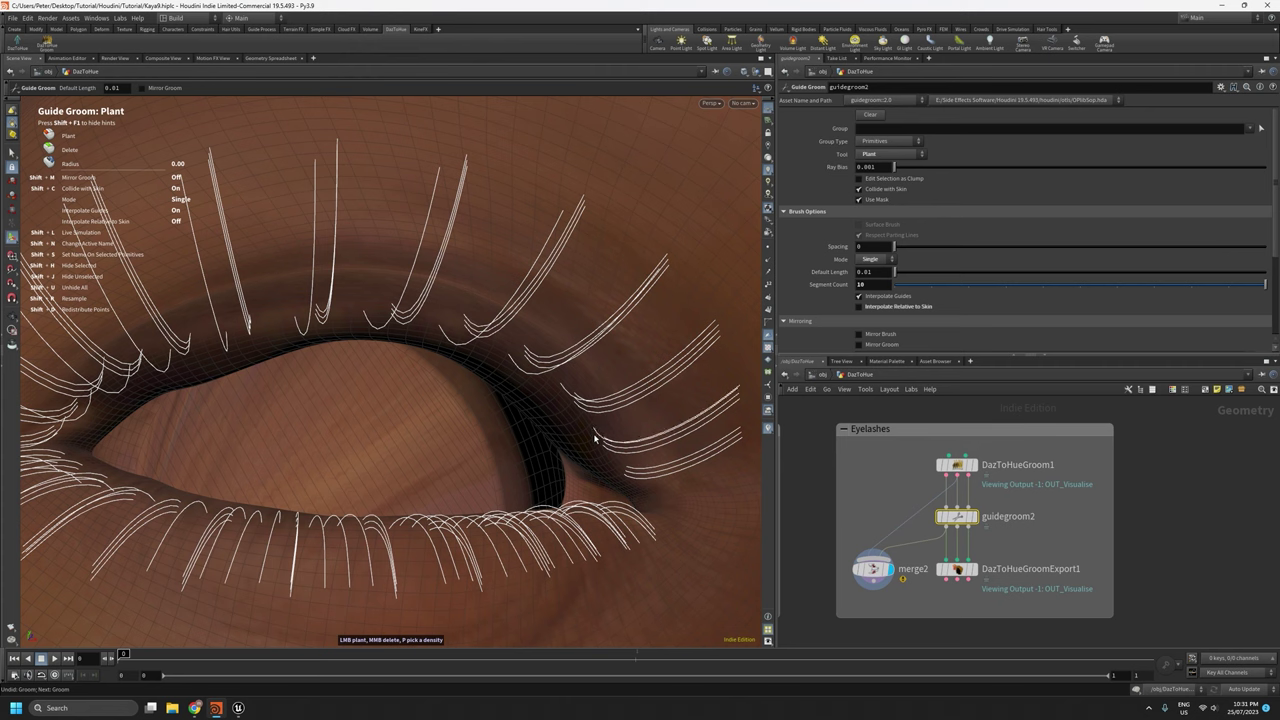
click(594, 424)
click(561, 380)
click(505, 343)
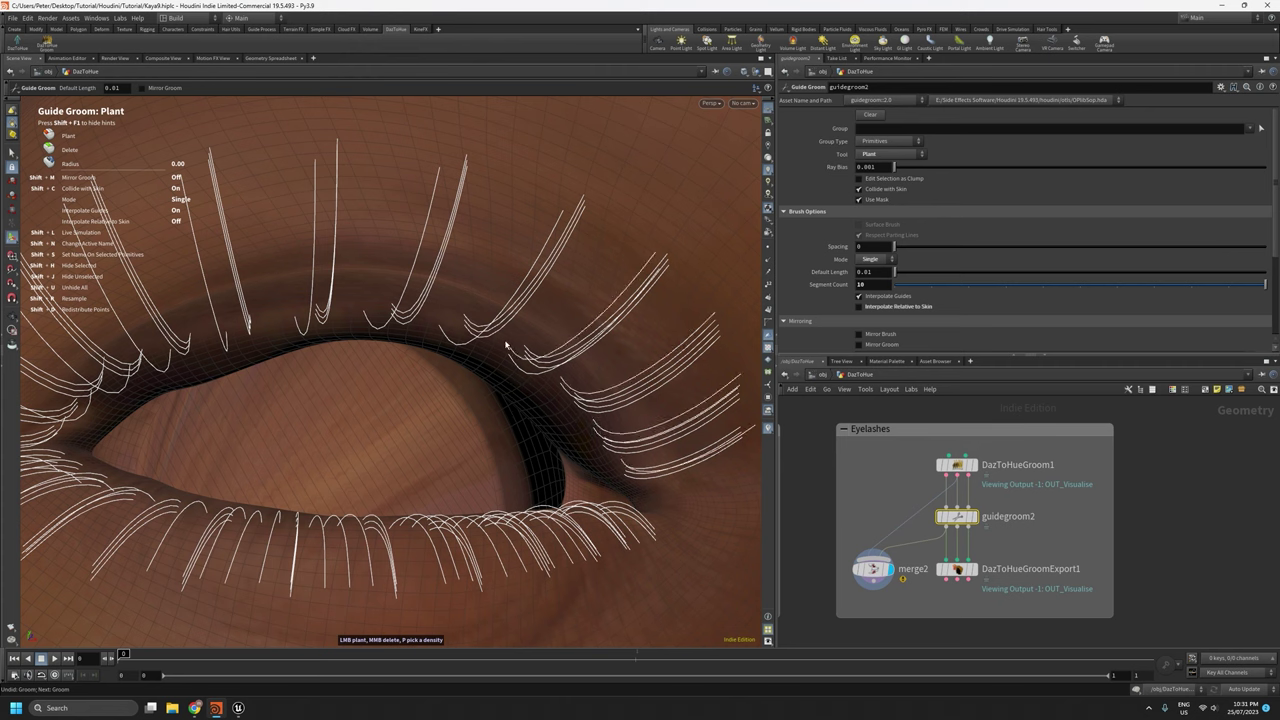
Set the Plant brush to Scatter with density 2000000 and object radius about 0.00037, and fill the upper lash line with guides.
click(875, 258)
click(868, 271)
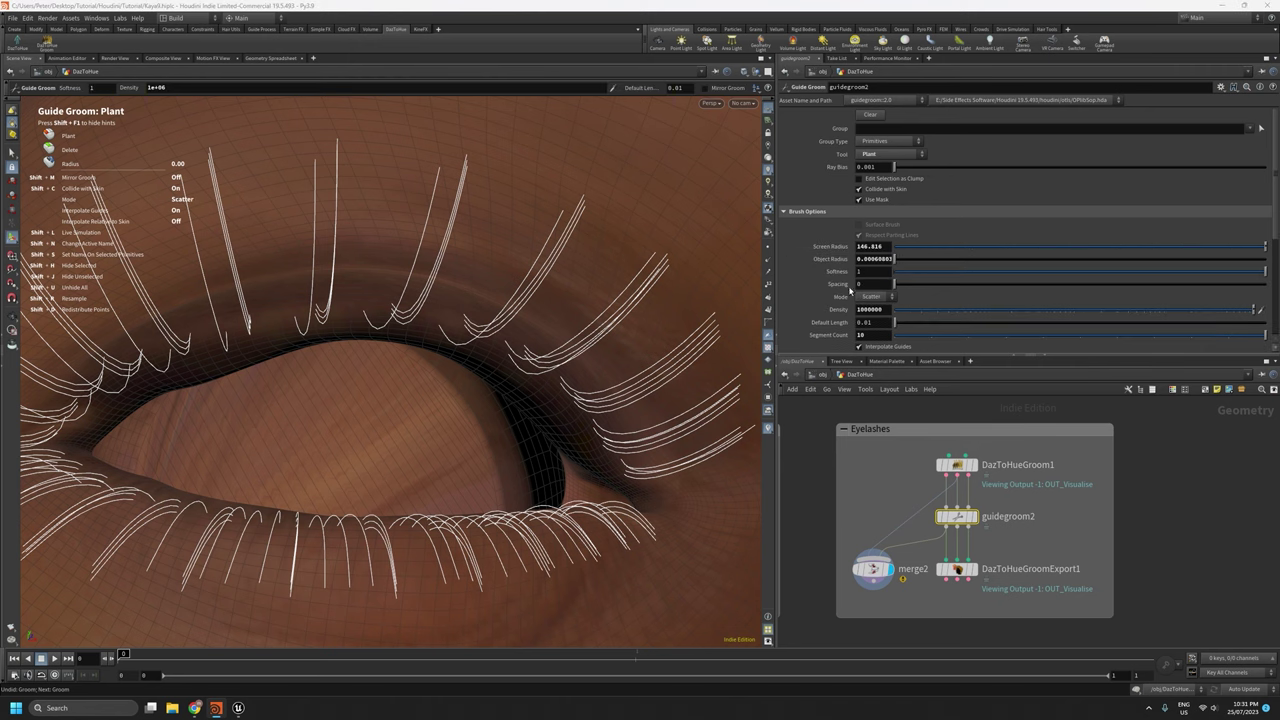
key(alt+shift+s)
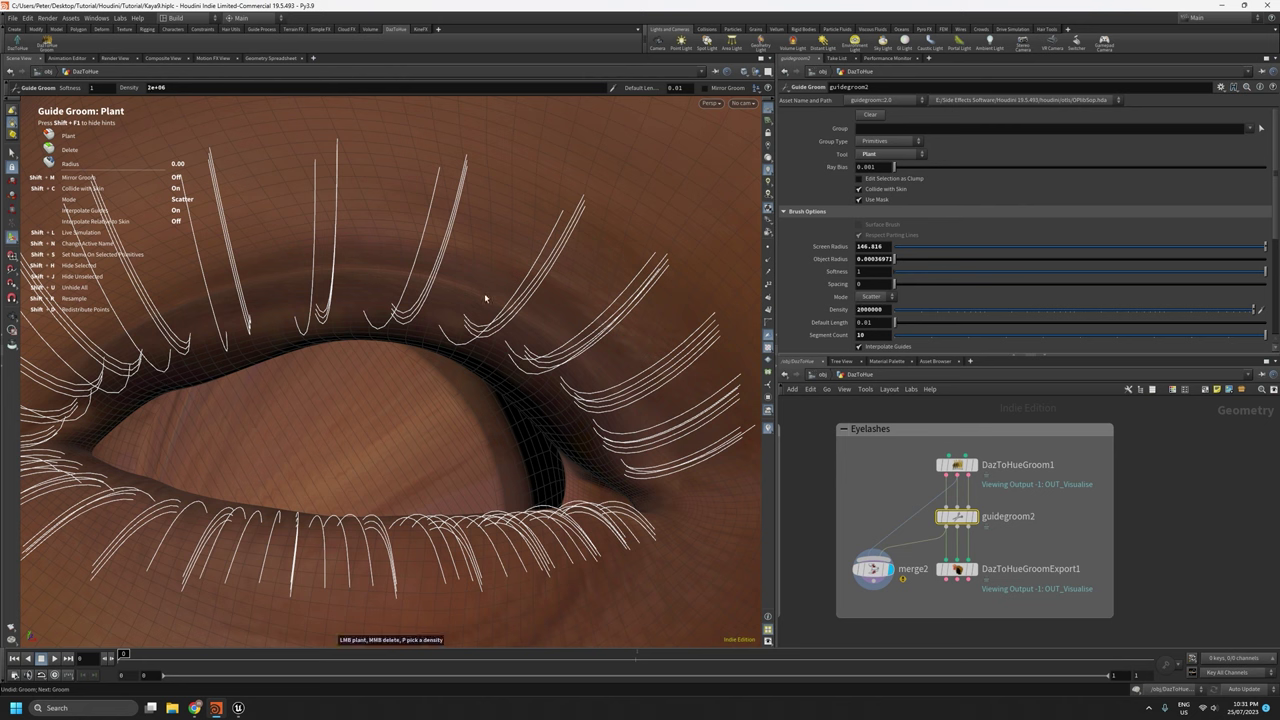
mouse_move(428, 318)
mouse_down()
mouse_move(452, 327)
mouse_move(295, 321)
mouse_move(236, 334)
mouse_up()
mouse_move(330, 318)
alt+mouse_down()
mouse_move(434, 311)
mouse_move(343, 331)
mouse_move(334, 320)
alt+mouse_up()
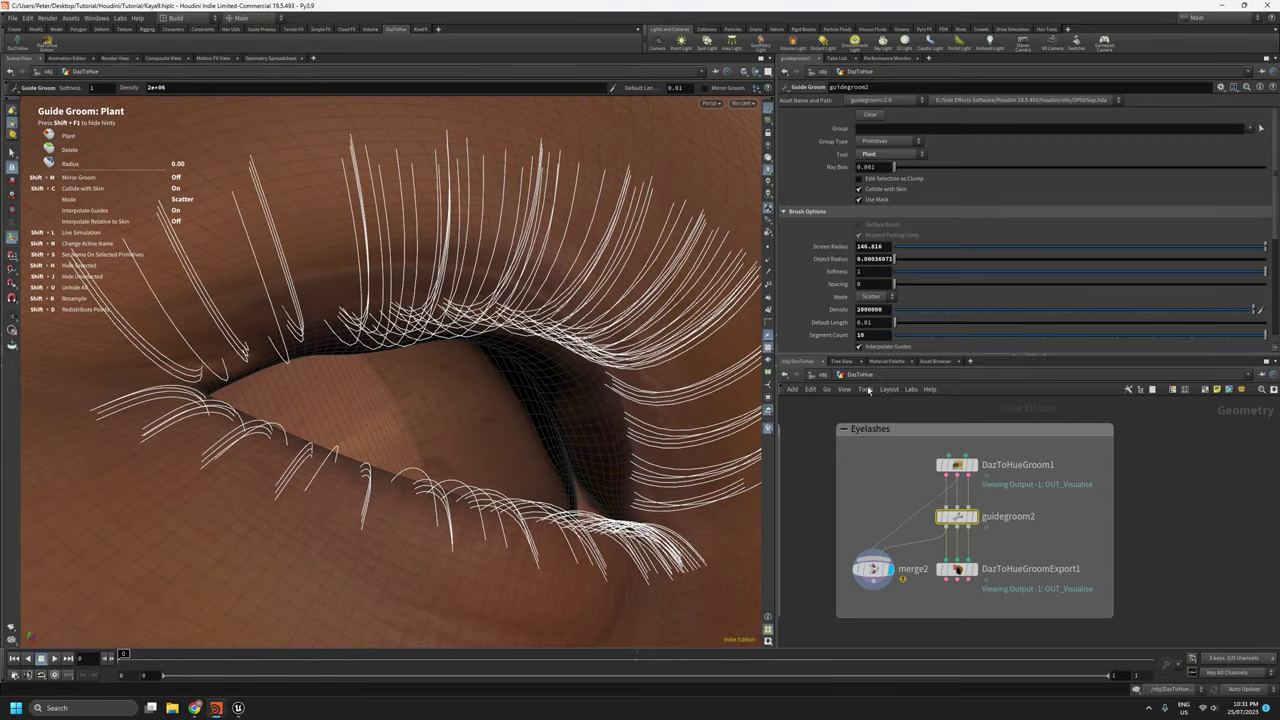
mouse_move(332, 327)
mouse_down()
mouse_move(229, 357)
mouse_move(244, 366)
mouse_up()
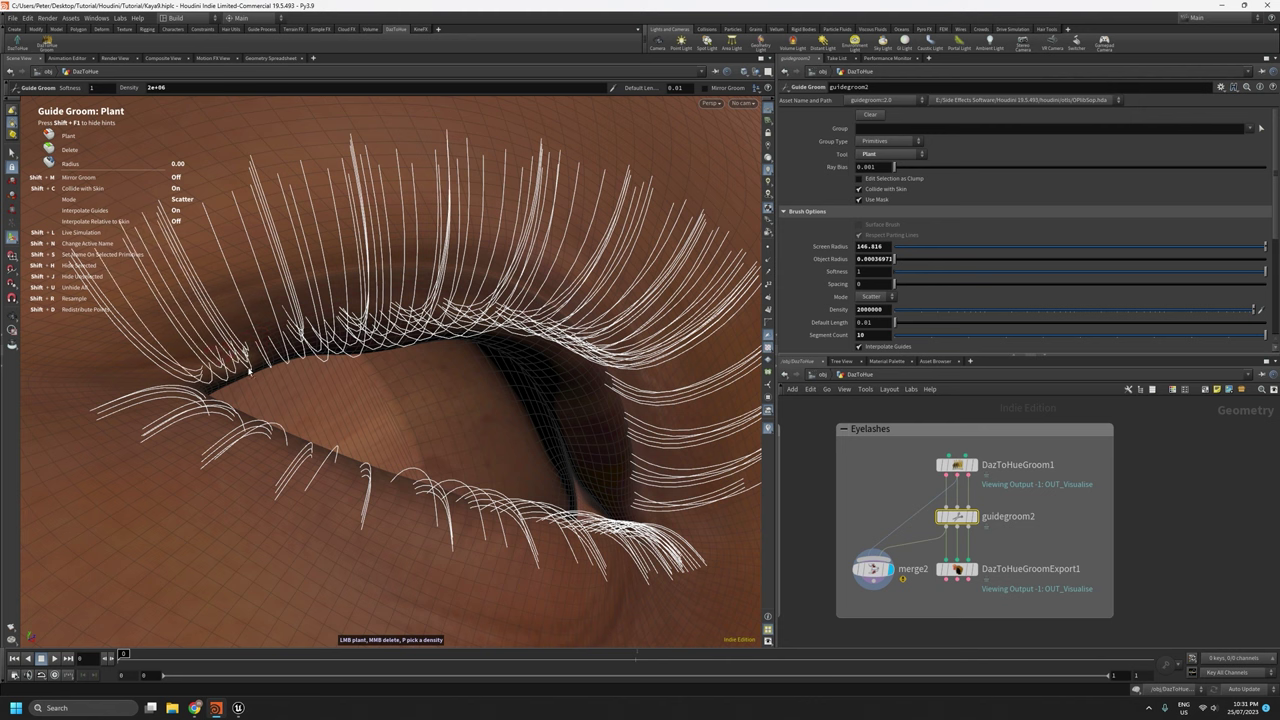
Scatter-plant guides along the lower lash line out to the outer eye corner.
alt+right_drag(295, 452, 369, 617)
alt+drag(369, 617, 397, 580)
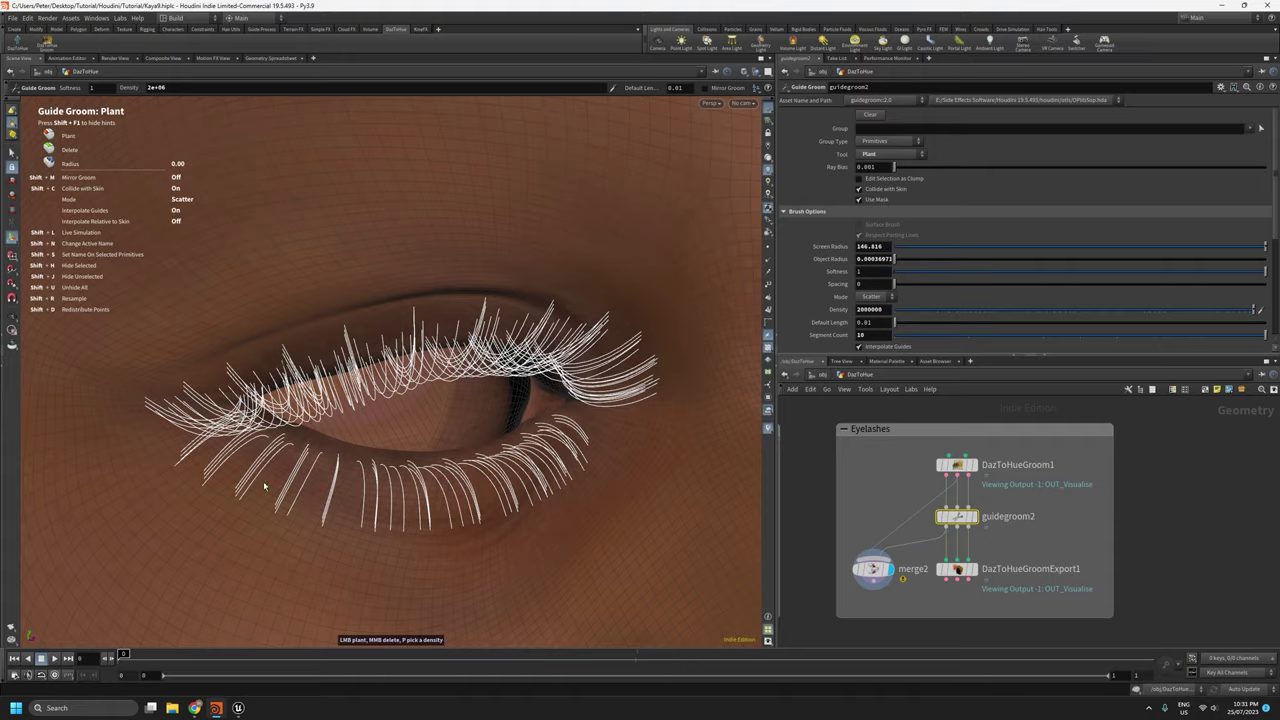
alt+right_drag(366, 489, 383, 463)
alt+drag(383, 463, 329, 429)
alt+drag(441, 449, 510, 461)
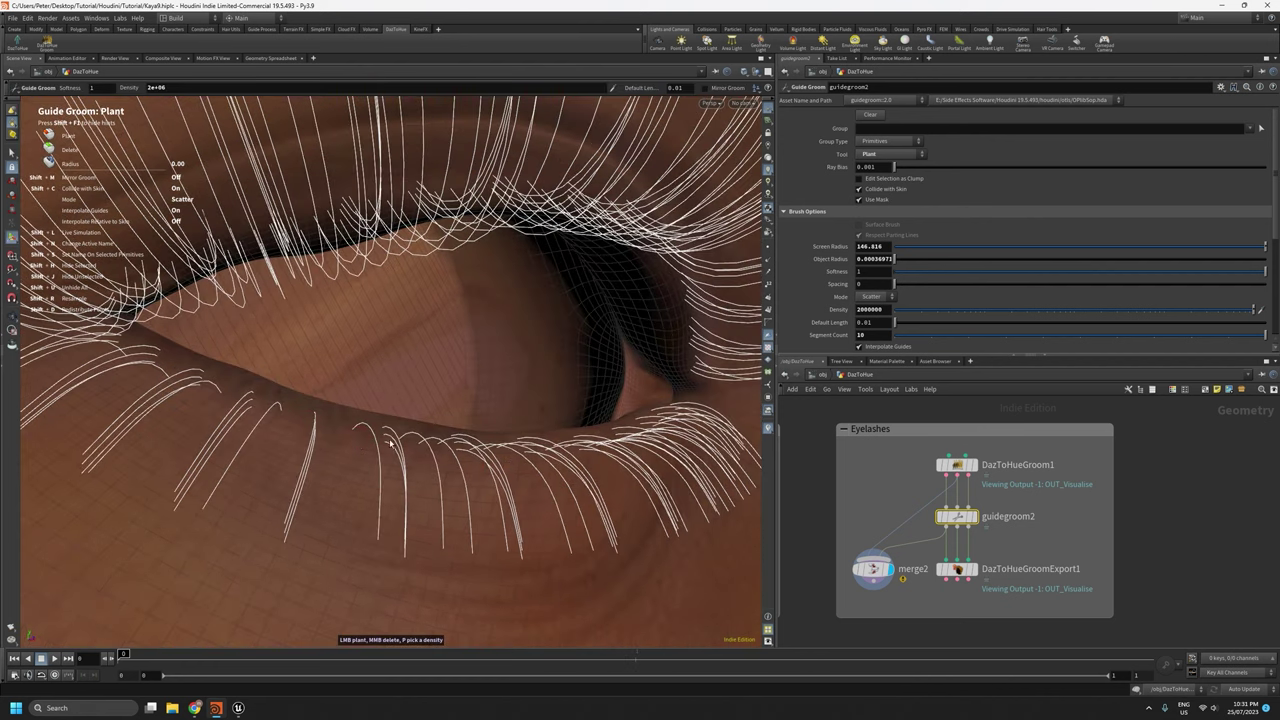
mouse_move(391, 443)
alt+mouse_down()
mouse_move(366, 456)
mouse_move(330, 428)
mouse_move(120, 365)
alt+mouse_up()
alt+drag(283, 400, 296, 371)
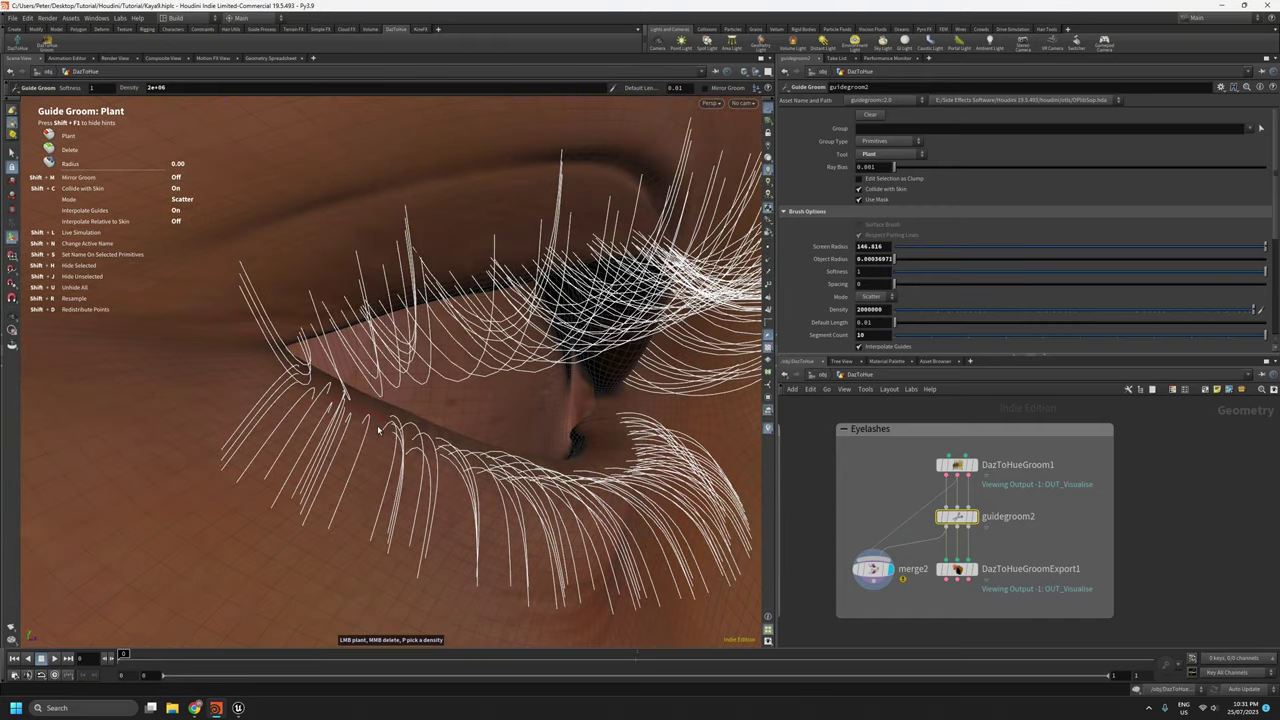
Examine the planted upper and lower lash guides from several angles, from the inner corner around to the outer corner.
alt+drag(443, 451, 737, 386)
alt+middle_drag(714, 408, 449, 457)
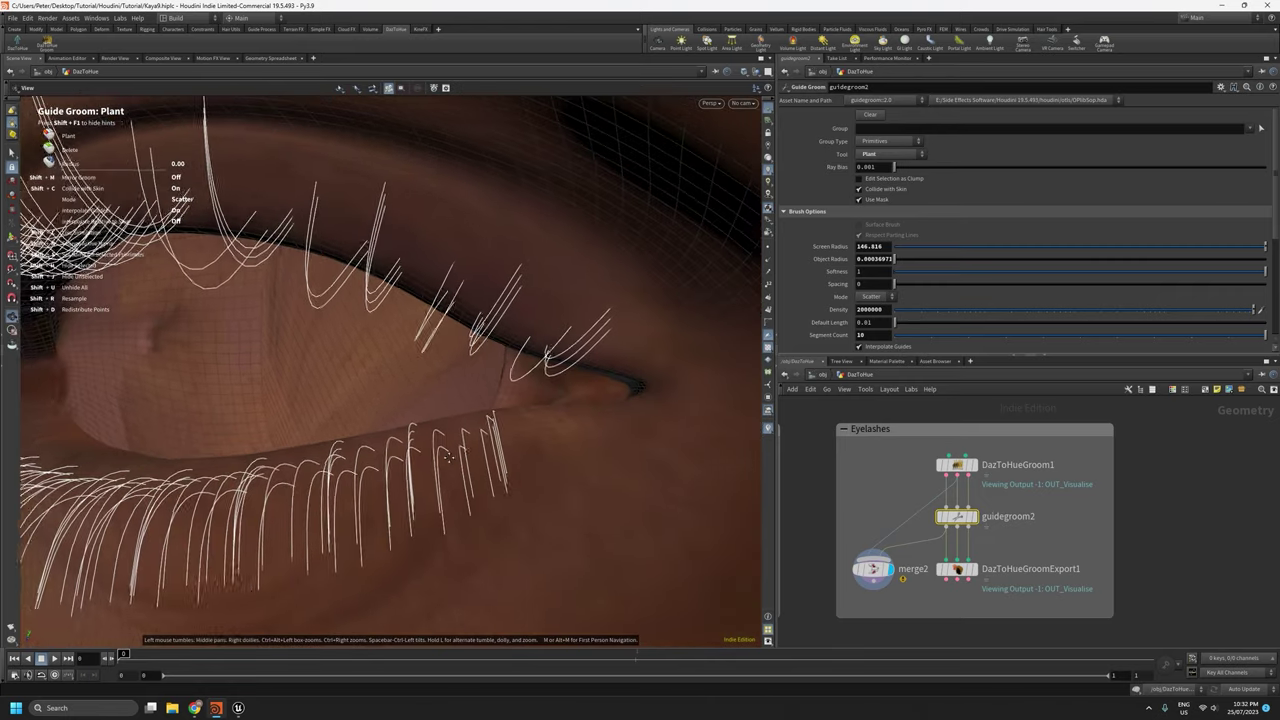
alt+drag(463, 443, 530, 195)
alt+middle_drag(471, 428, 622, 378)
mouse_move(622, 378)
alt+mouse_down()
mouse_move(629, 531)
mouse_move(605, 495)
mouse_move(609, 466)
mouse_move(514, 366)
mouse_move(400, 286)
mouse_move(335, 267)
mouse_move(480, 343)
mouse_move(557, 423)
alt+mouse_up()
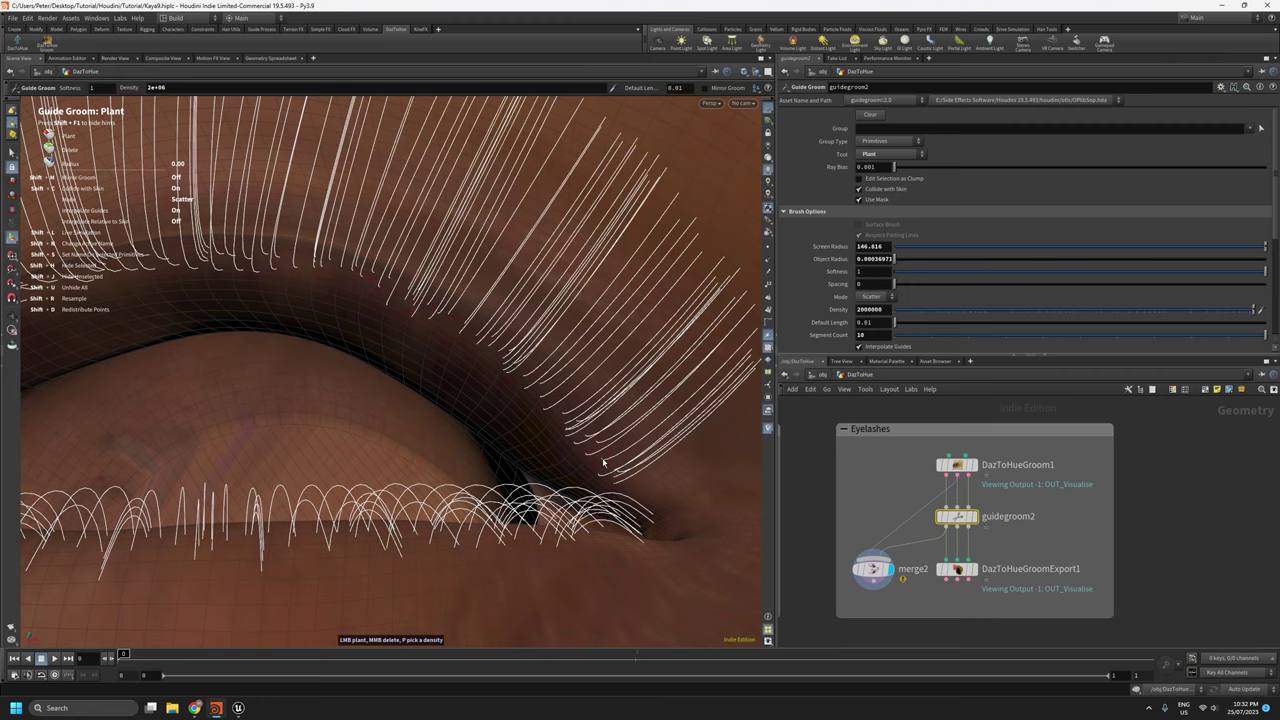
alt+drag(603, 462, 438, 298)
mouse_move(318, 311)
mouse_down()
mouse_move(244, 348)
mouse_move(257, 406)
mouse_move(250, 398)
mouse_up()
mouse_move(157, 424)
alt+mouse_down()
mouse_move(320, 370)
mouse_move(185, 437)
mouse_move(365, 390)
alt+mouse_up()
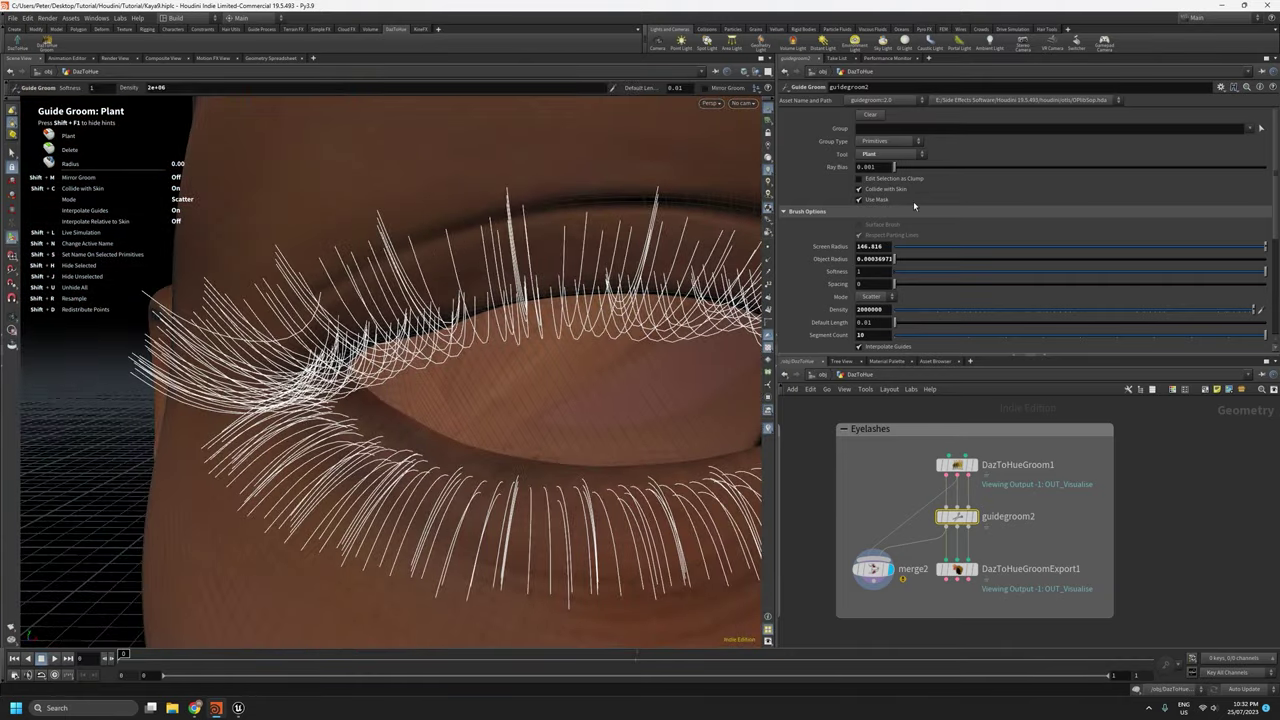
Choose the Delete tool, enlarge the parameter area and pick the stray guide hanging below the outer upper lid as the Group.
click(893, 155)
click(868, 184)
alt+drag(460, 300, 459, 214)
alt+drag(588, 372, 363, 373)
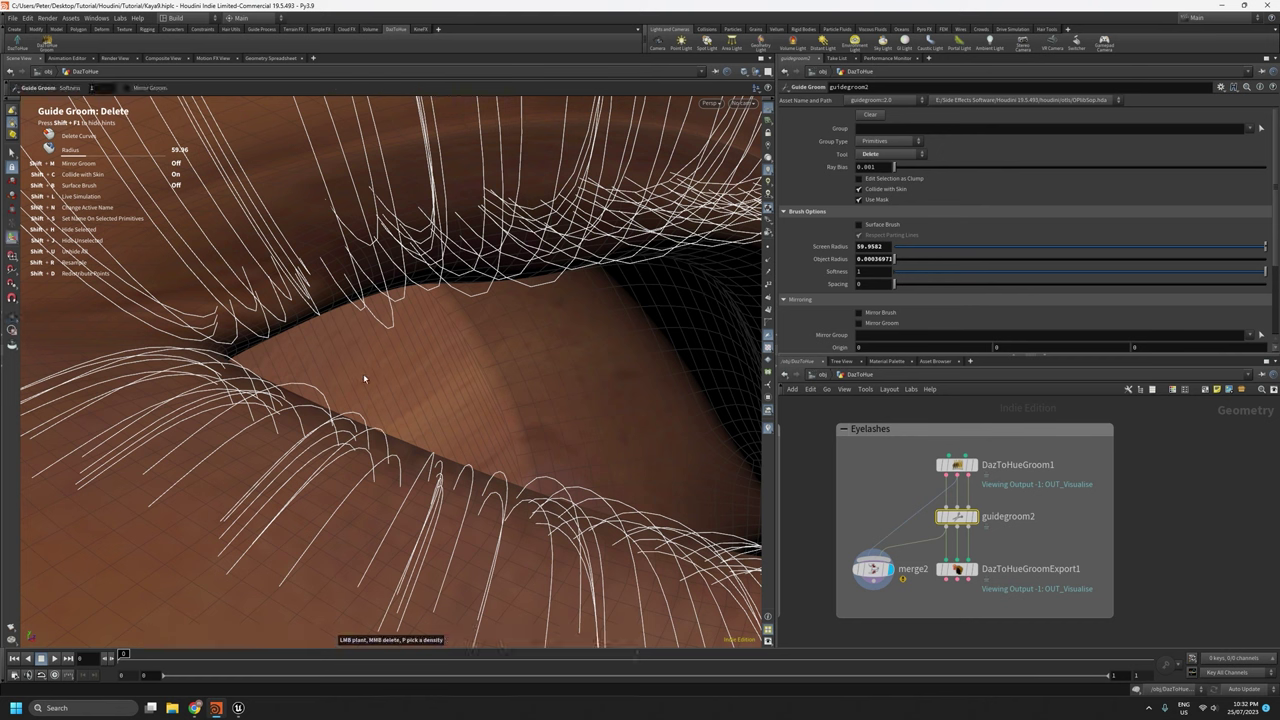
drag(970, 353, 970, 421)
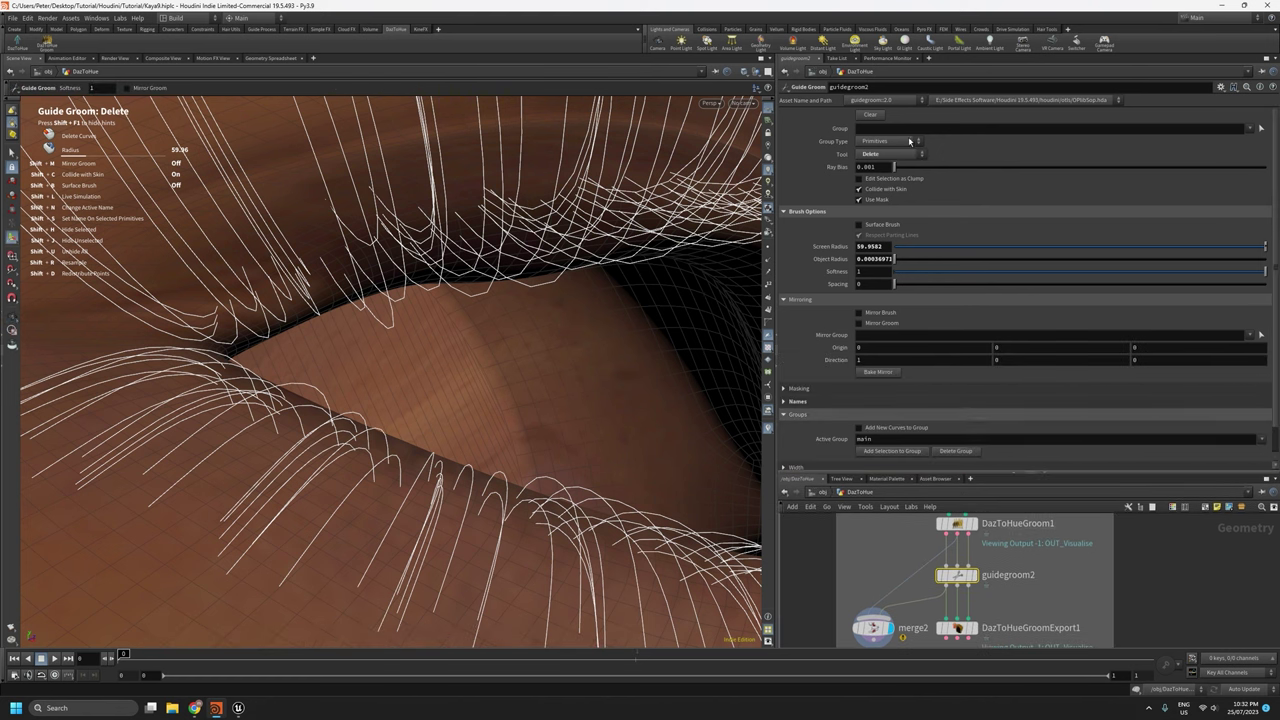
click(896, 127)
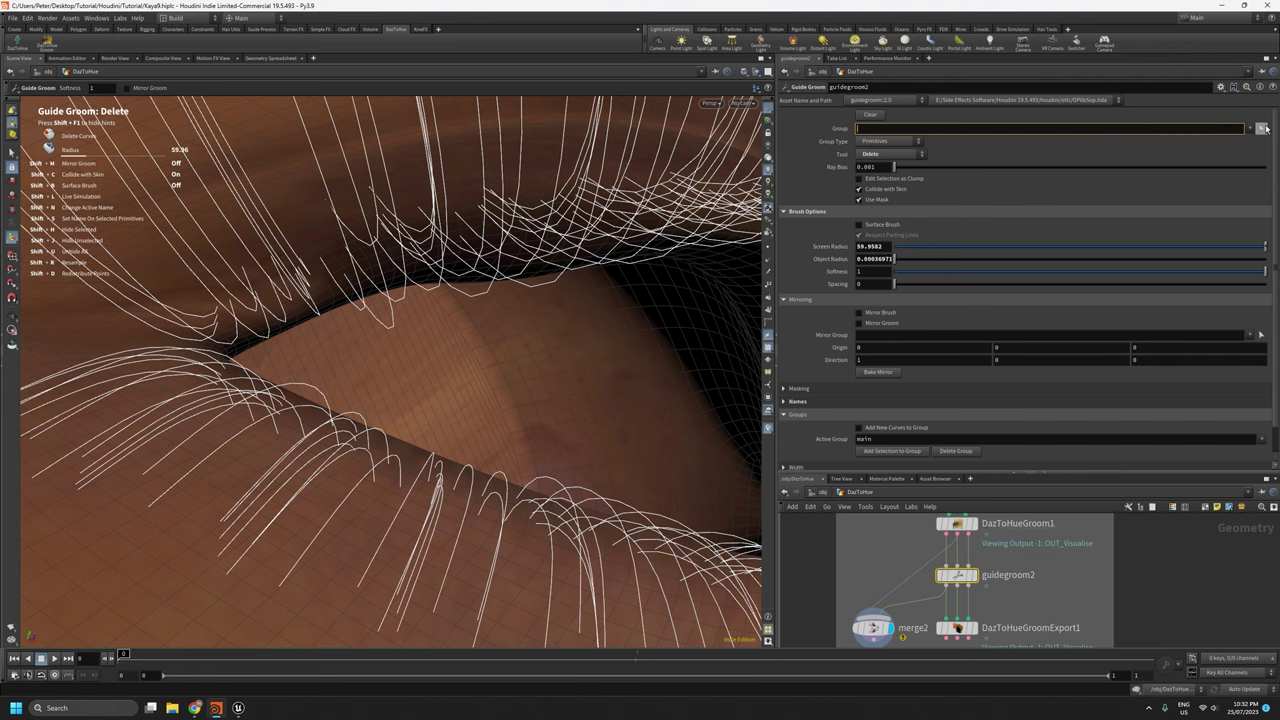
click(1262, 128)
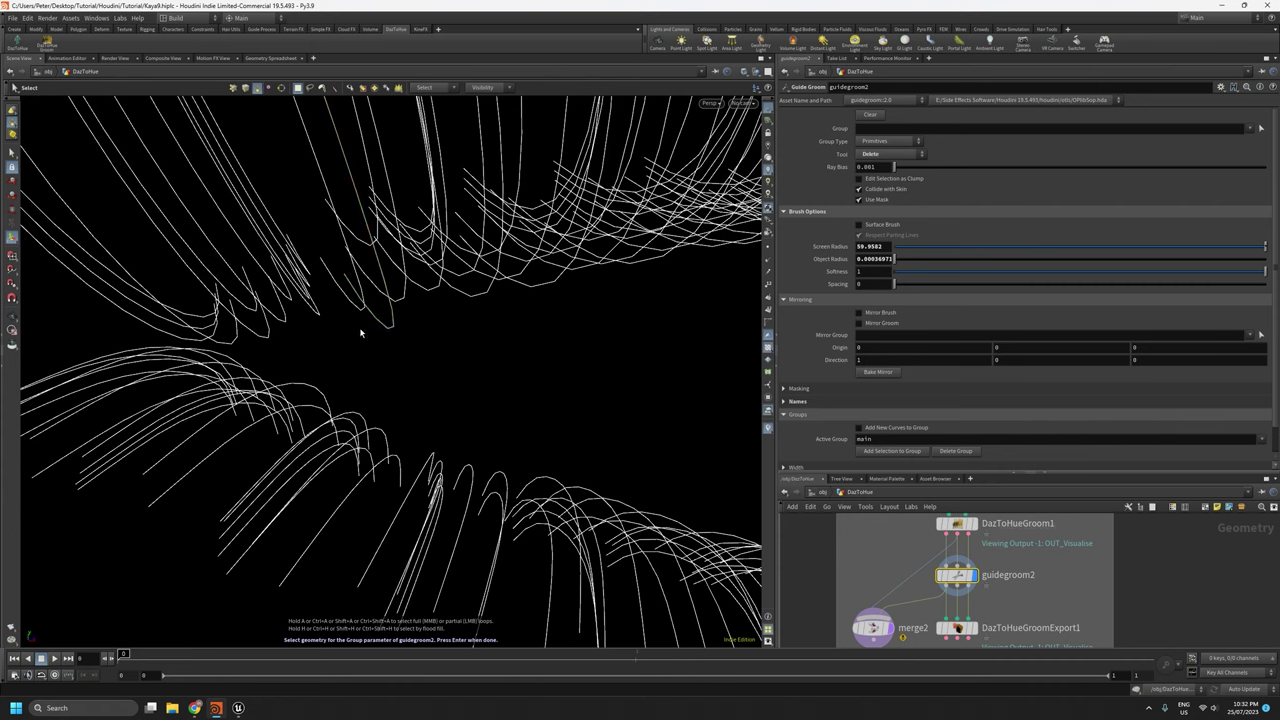
key(Return)
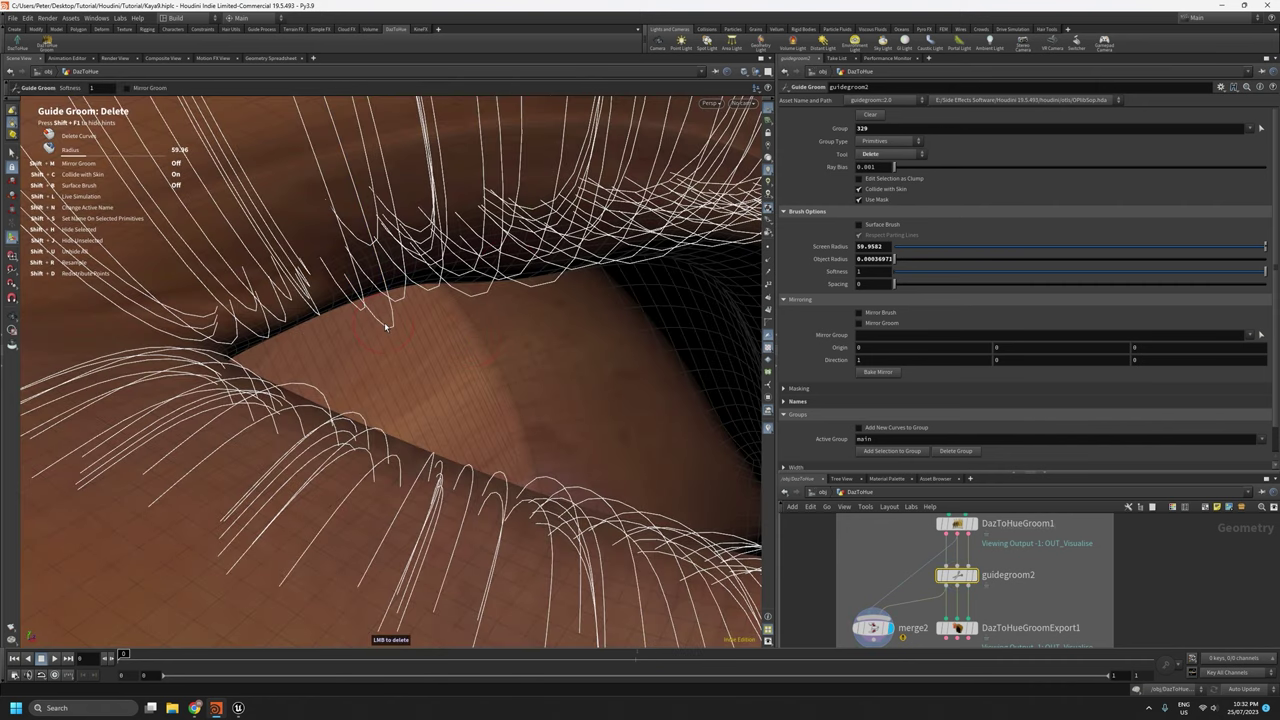
Switch to the Transform Handle tool, display guidegroom2 alone and place the handle on the stray guide below the upper lid.
alt+right_drag(394, 326, 452, 422)
alt+drag(467, 382, 503, 363)
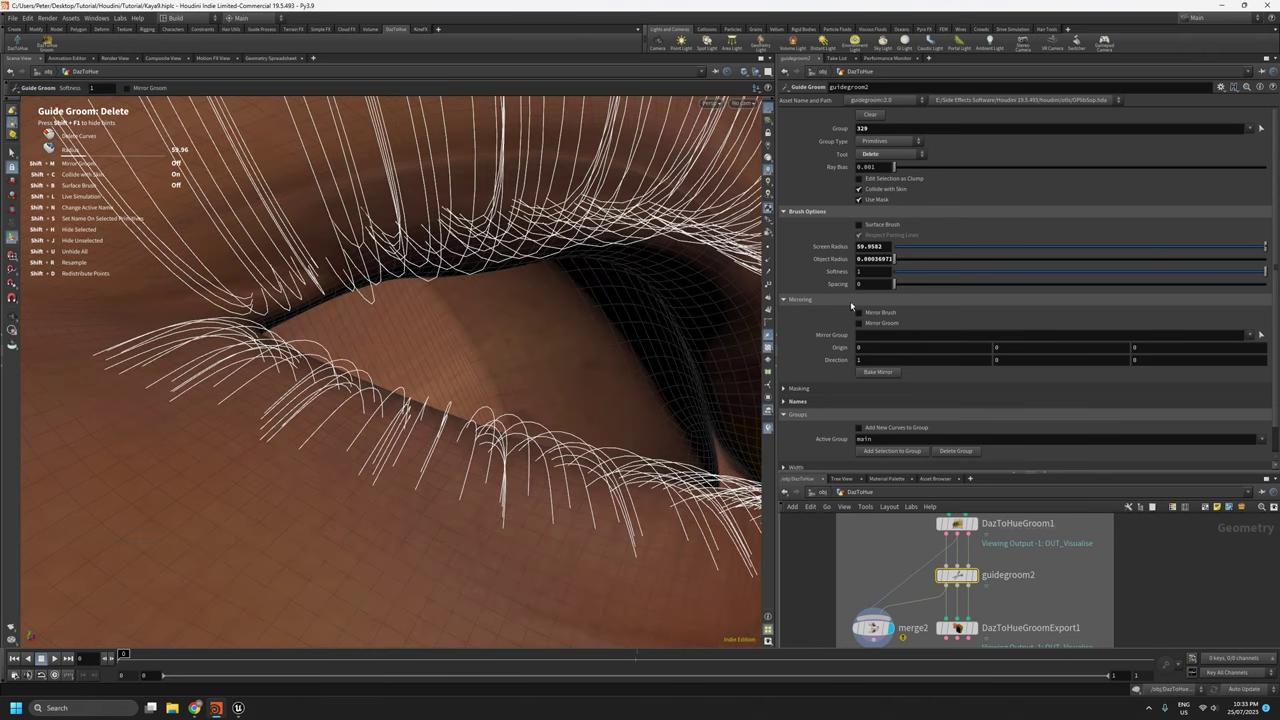
click(879, 157)
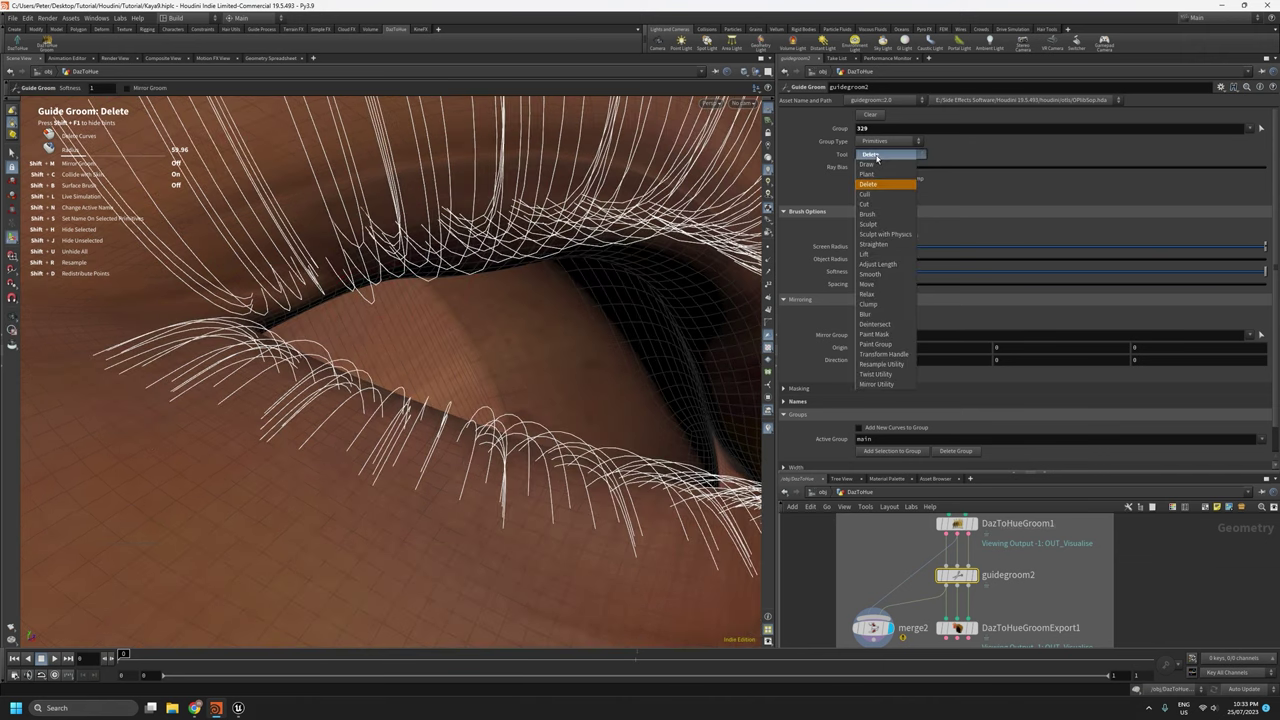
click(907, 354)
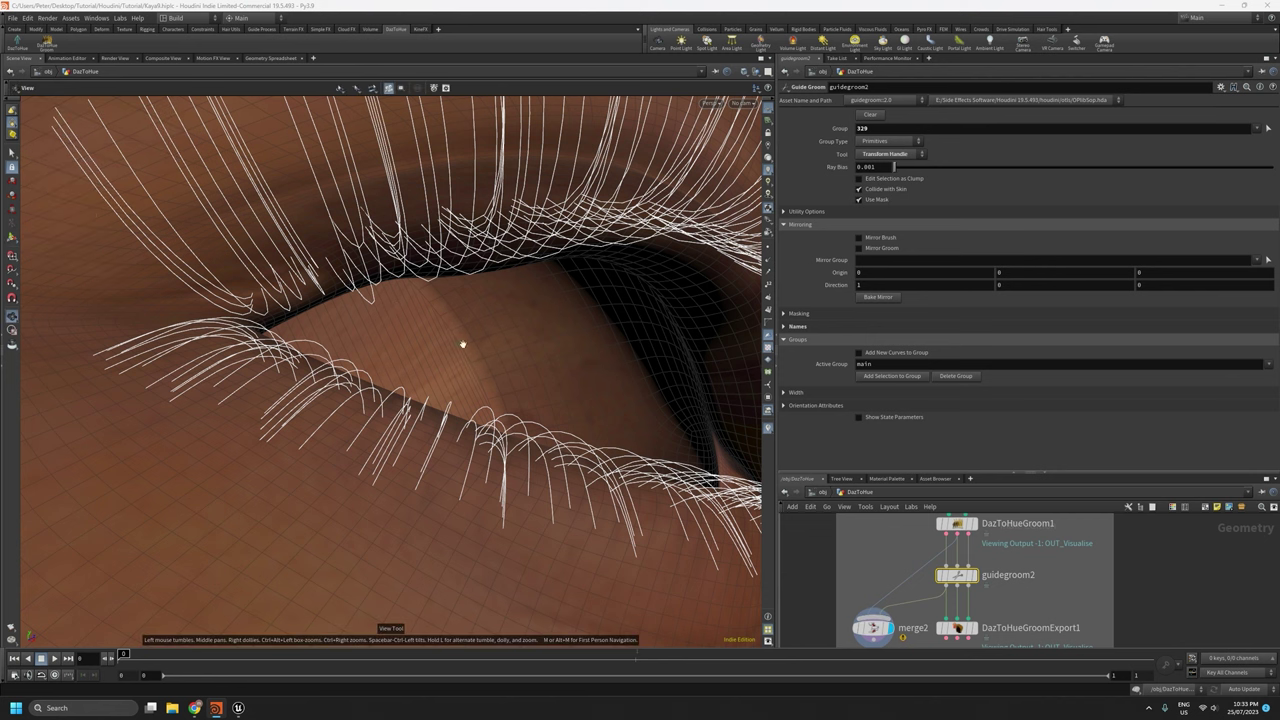
click(873, 626)
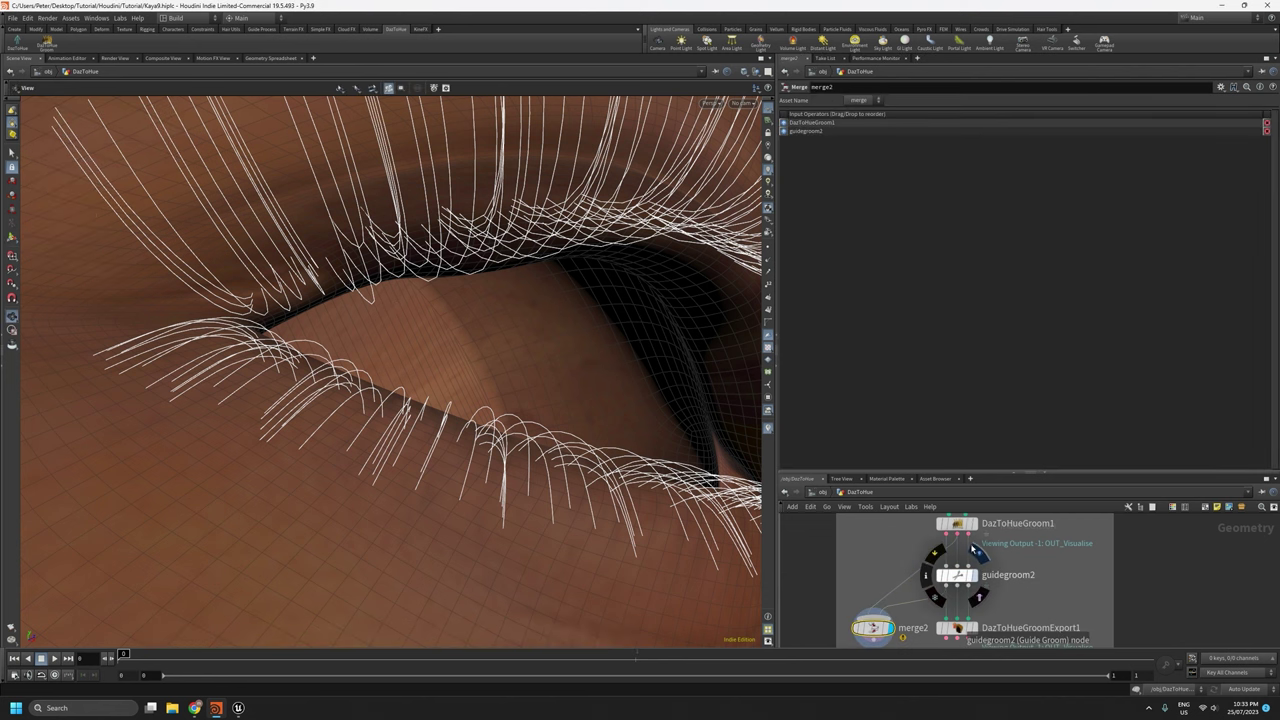
click(958, 576)
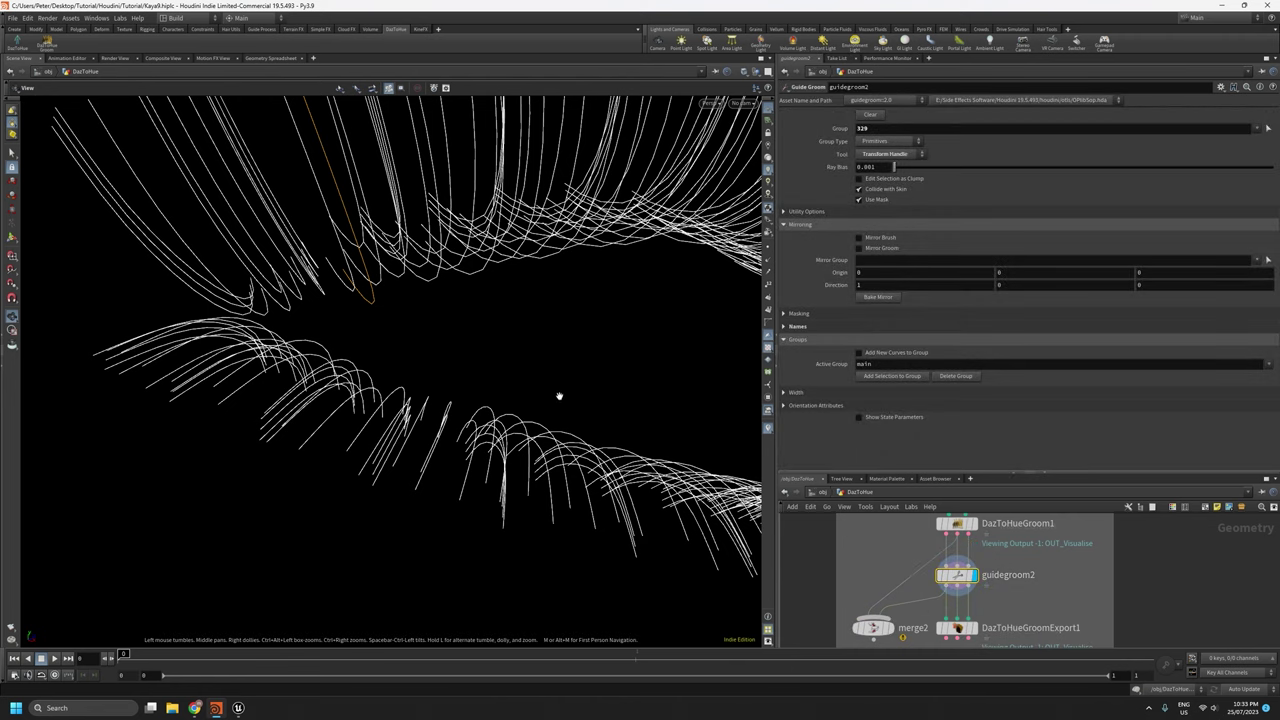
key(Return)
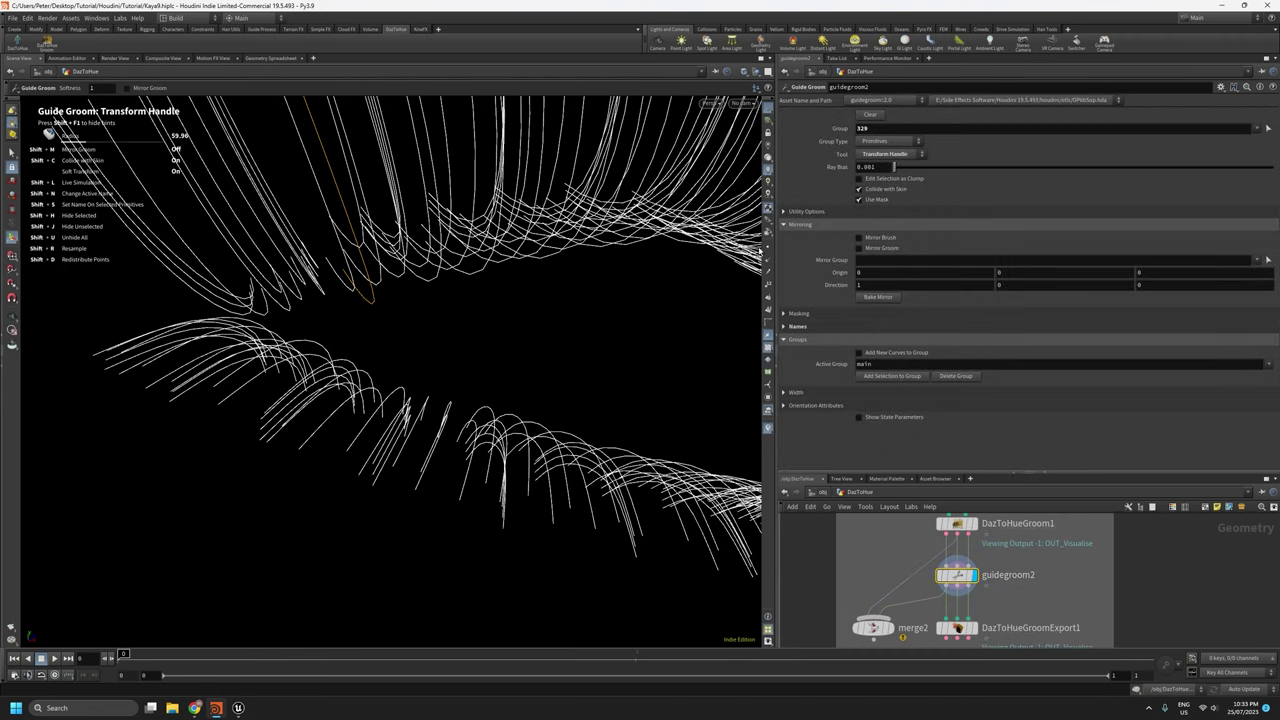
click(374, 302)
alt+drag(457, 319, 463, 323)
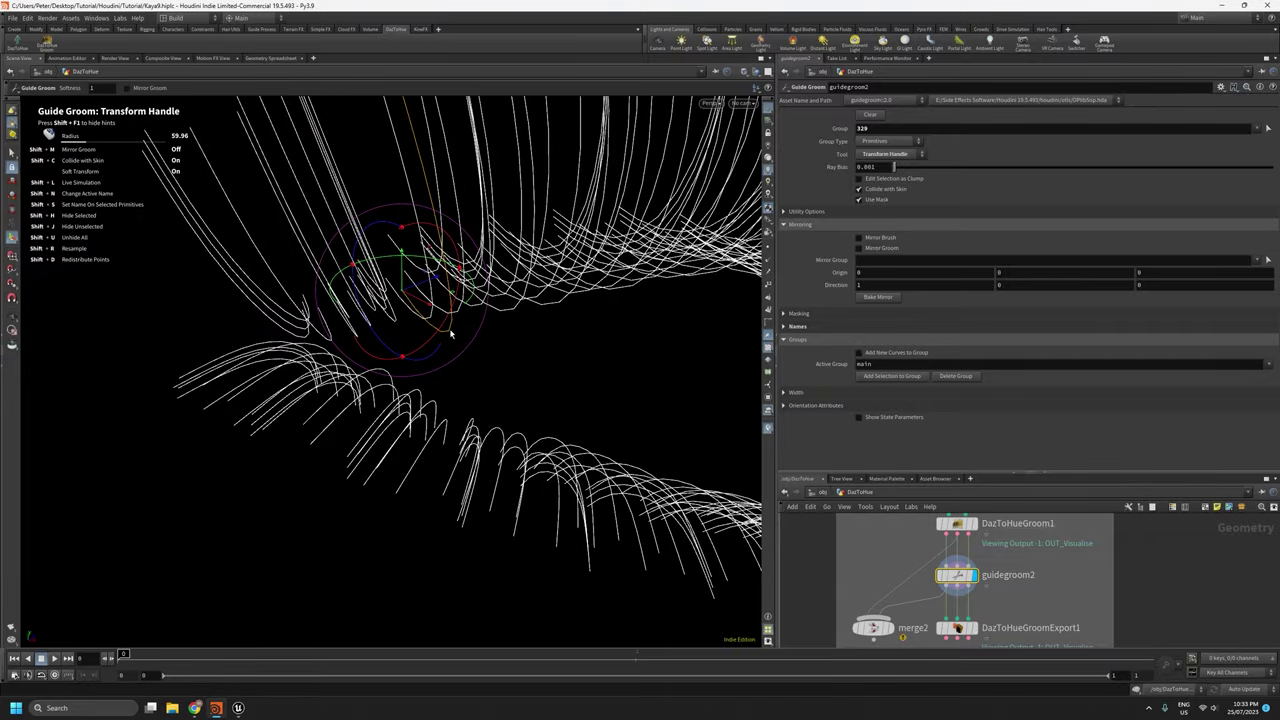
Display merge2 again and move the stray guide up towards the upper lid with the transform handle.
click(889, 628)
alt+right_drag(429, 357, 409, 251)
alt+drag(409, 251, 416, 300)
alt+middle_drag(416, 300, 421, 337)
alt+right_drag(421, 337, 398, 346)
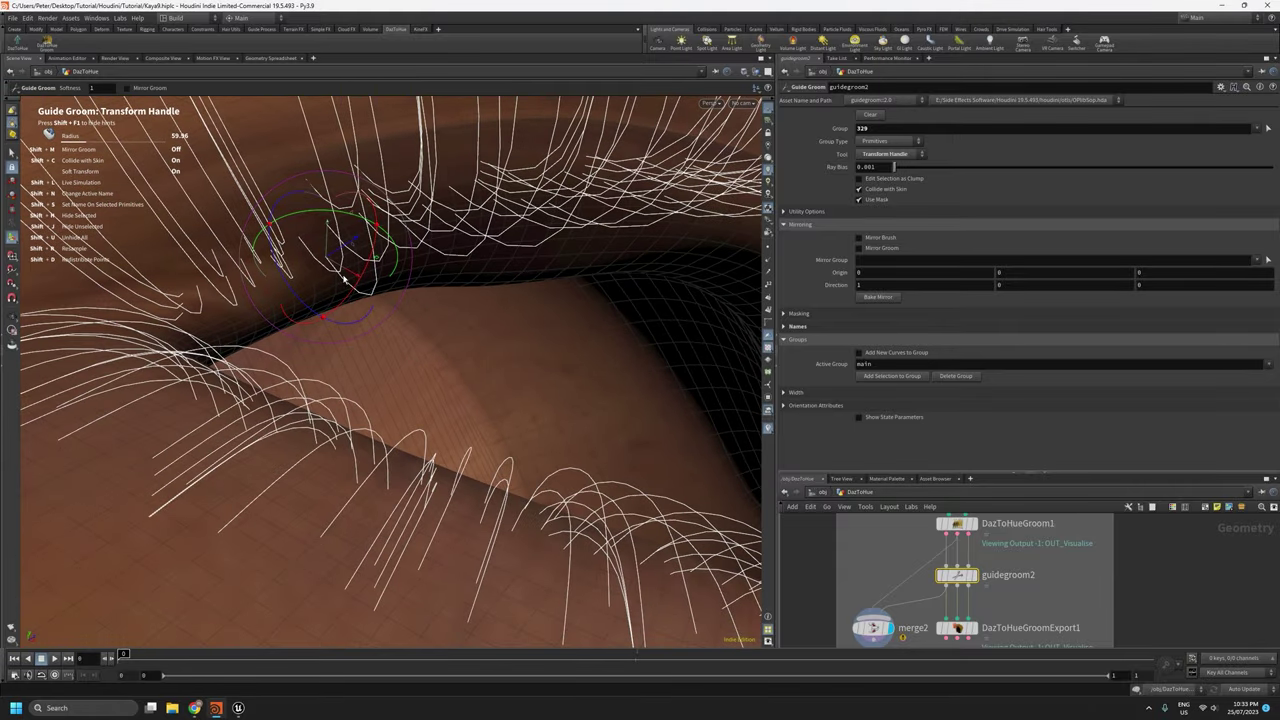
drag(352, 276, 310, 205)
alt+drag(403, 263, 408, 337)
Switch to the Clump tool with a screen radius of about 30, try it on the middle lower-lash guides and undo the stroke.
drag(494, 350, 334, 429)
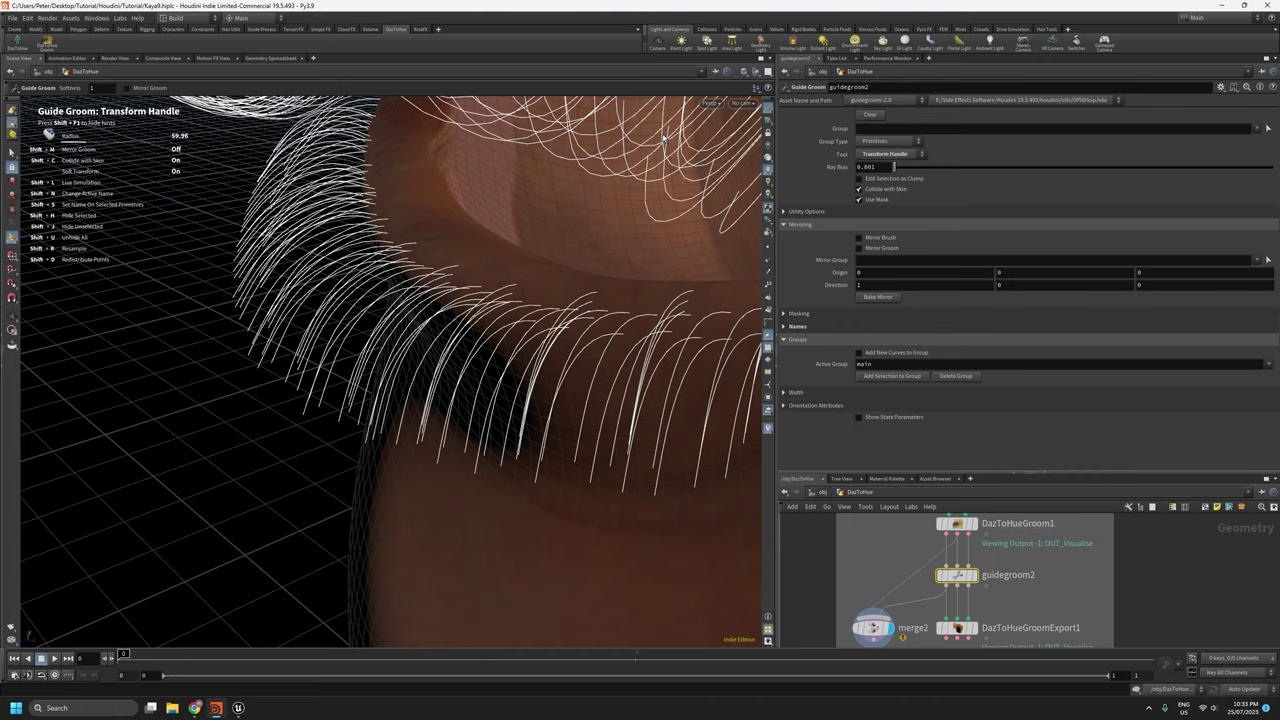
drag(520, 263, 670, 297)
drag(526, 254, 627, 322)
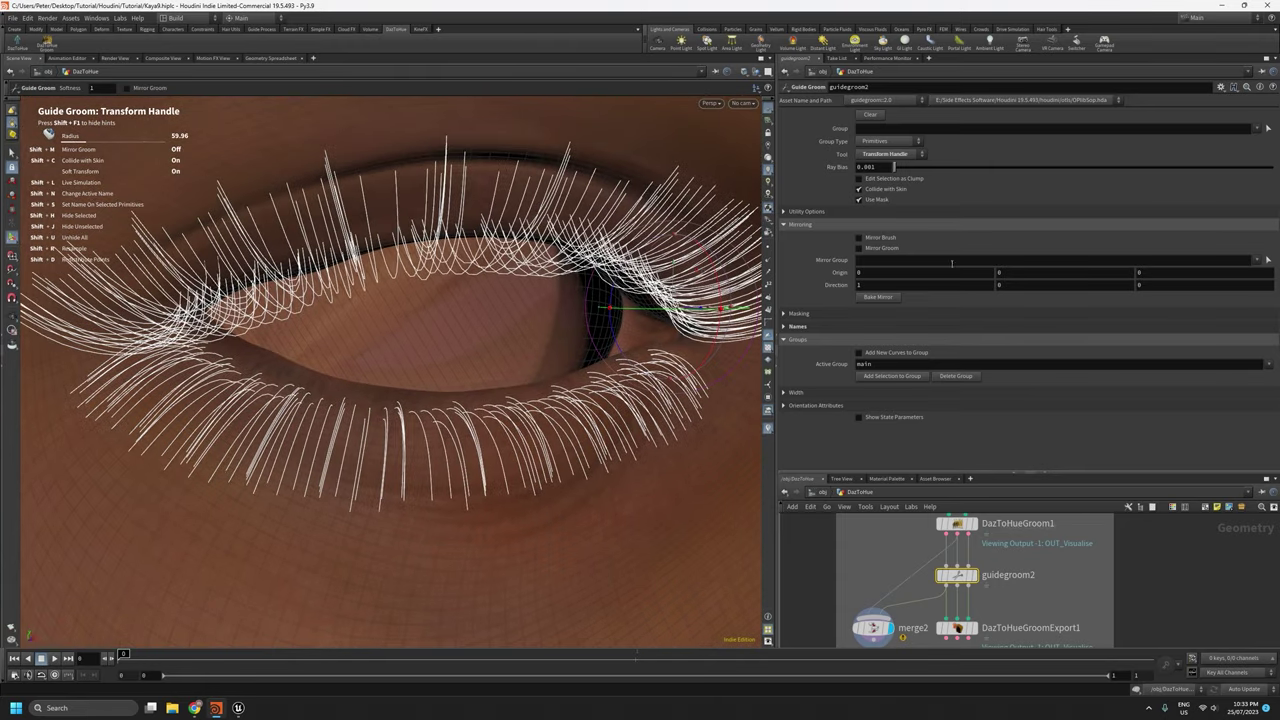
click(905, 154)
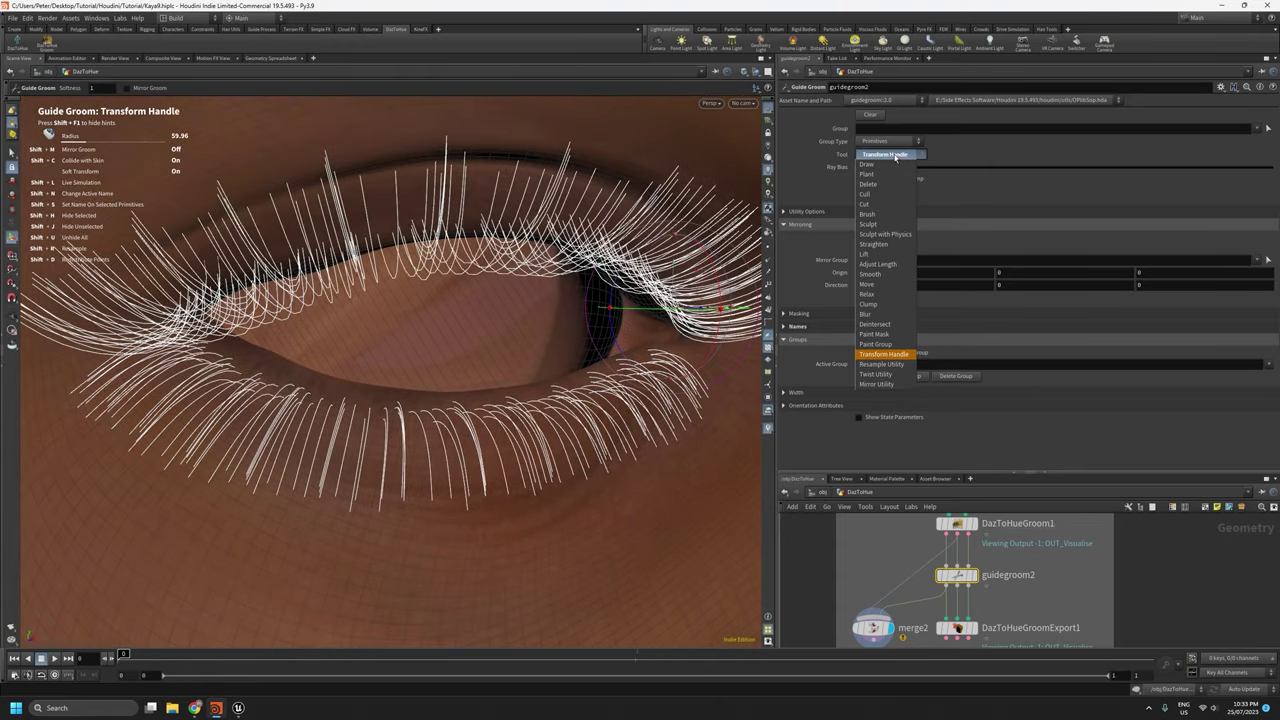
click(895, 305)
key(space)
mouse_move(477, 409)
mouse_down()
mouse_move(450, 444)
mouse_move(507, 443)
mouse_up()
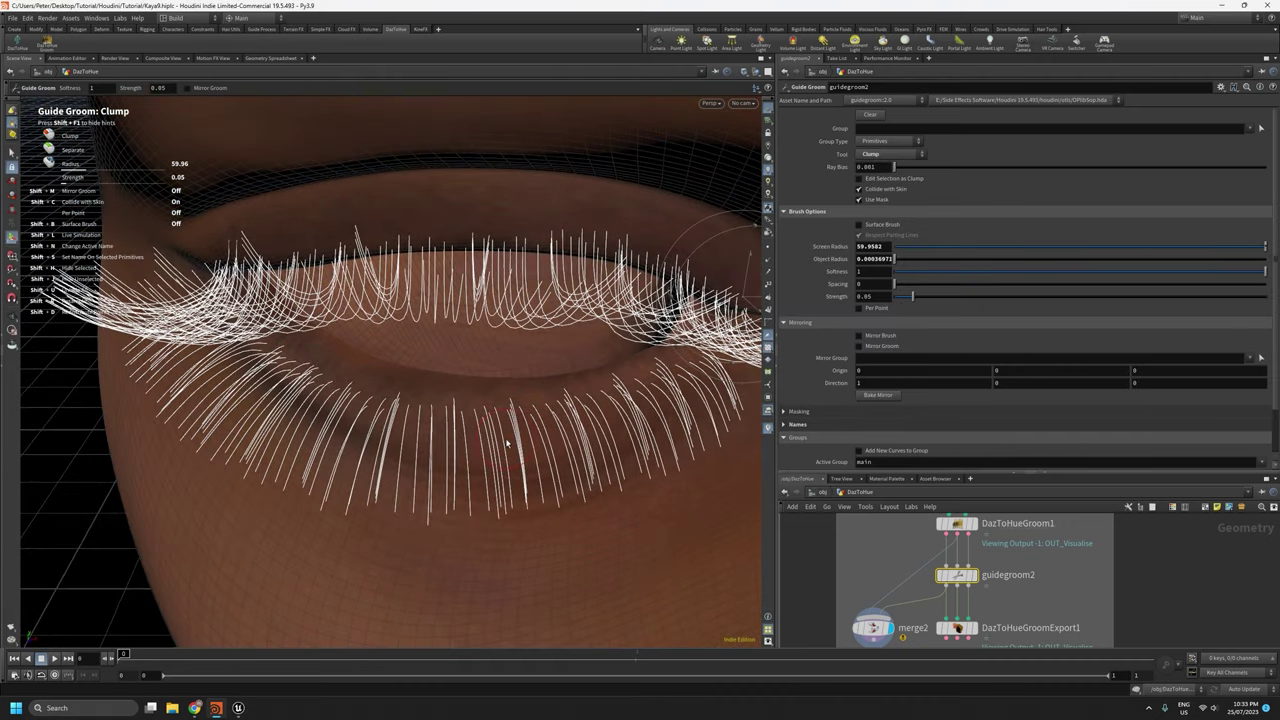
scroll(512, 406, up, 5)
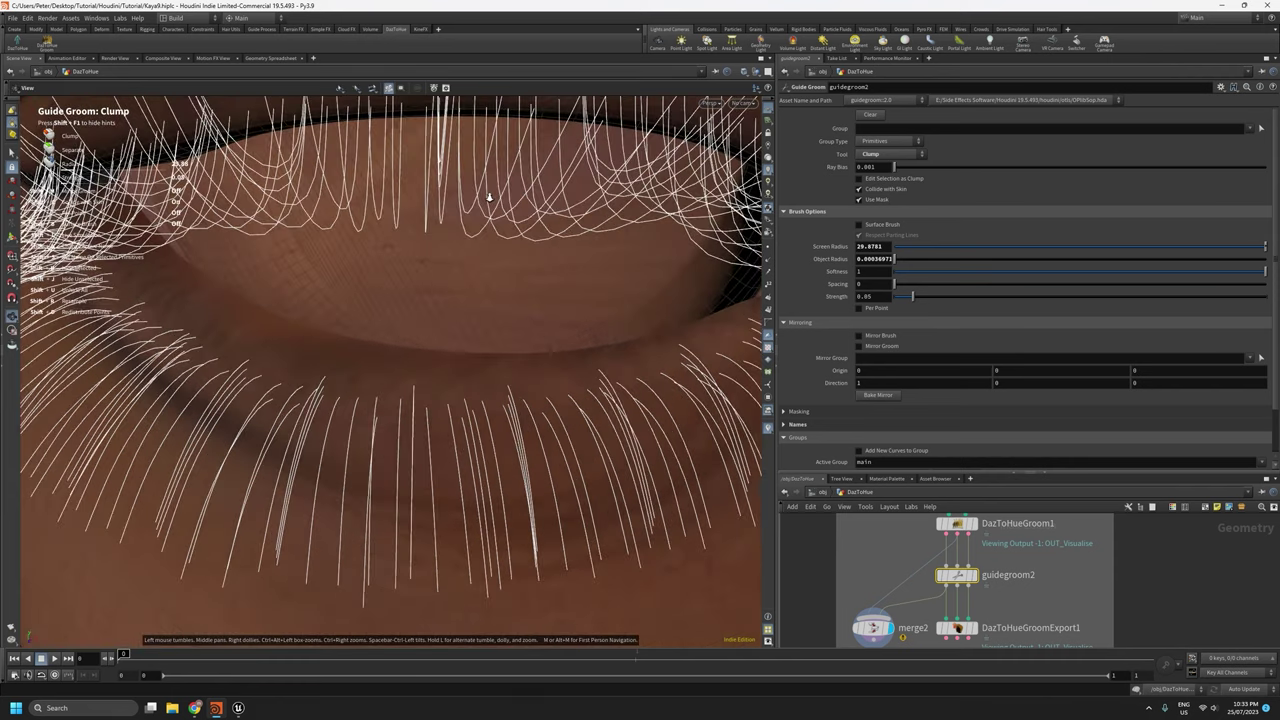
click(507, 414)
key(ctrl+z)
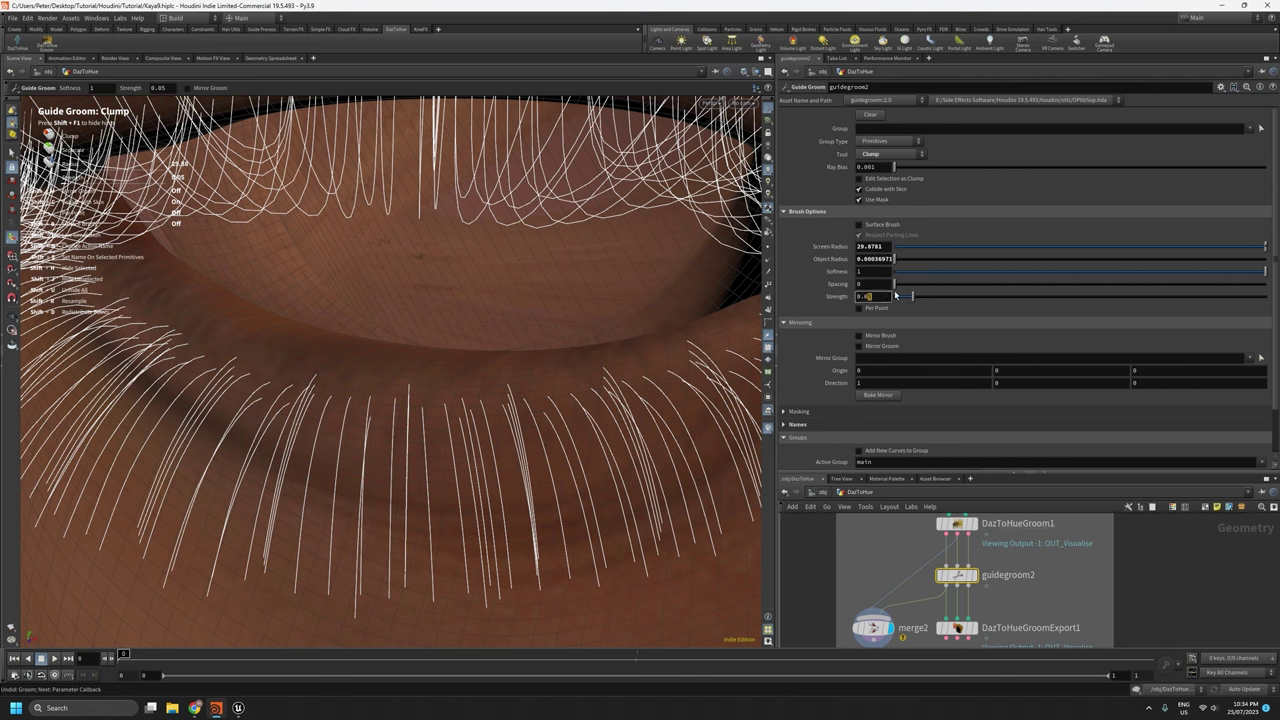
Try a Clump strength of 0.001 on the middle lower-lash guides and turn off Collide with Skin.
text(1)
key(Return)
scroll(513, 410, up, 3)
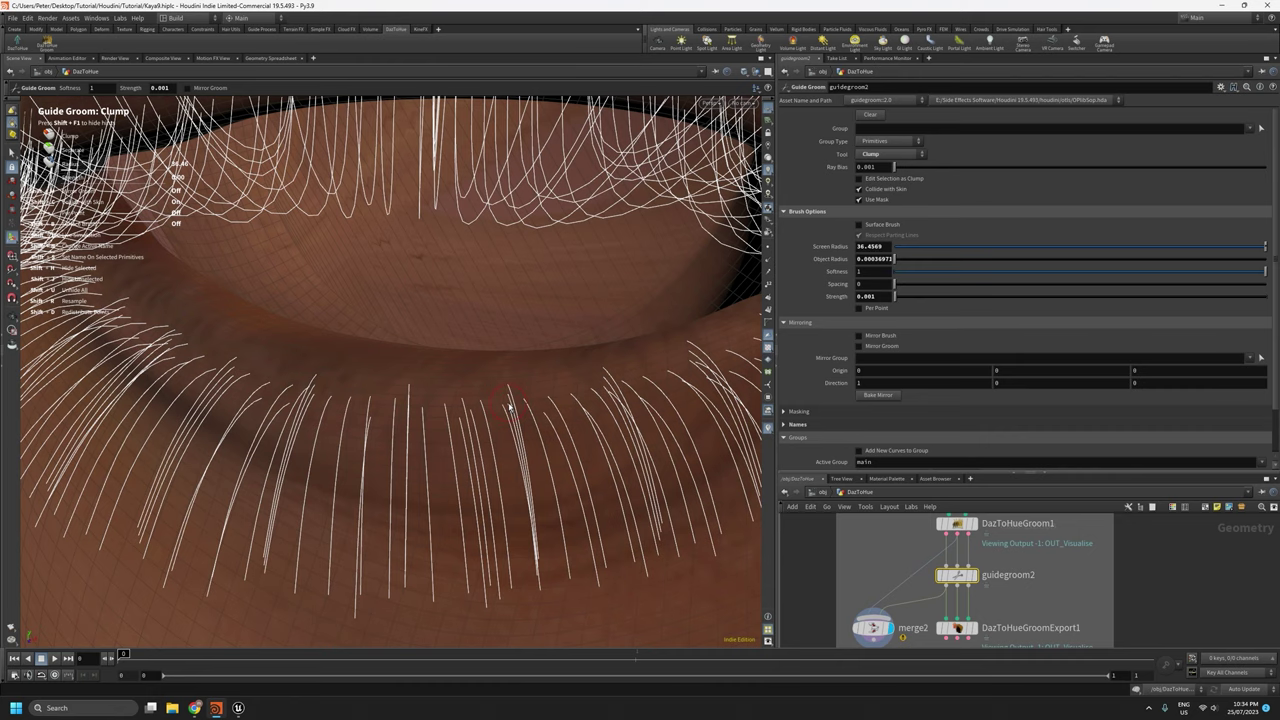
drag(509, 405, 640, 338)
key(ctrl+z)
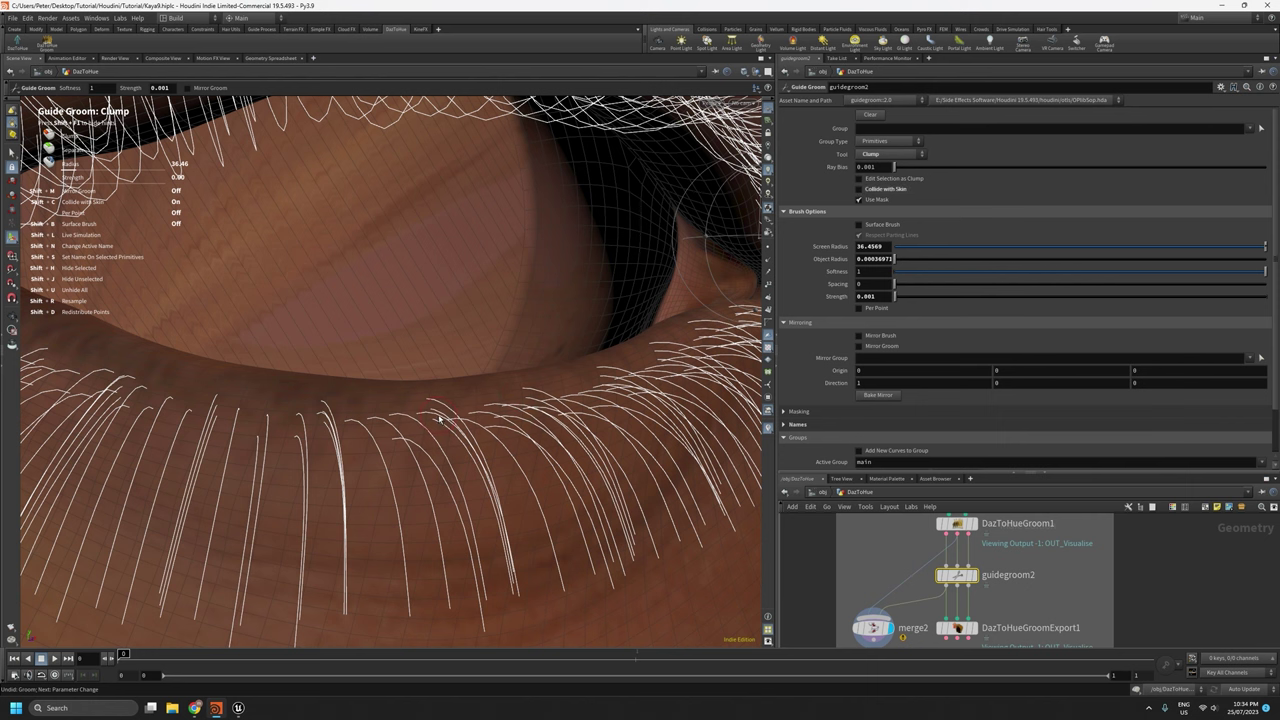
mouse_move(437, 418)
alt+mouse_down()
mouse_move(420, 449)
mouse_move(456, 402)
alt+mouse_up()
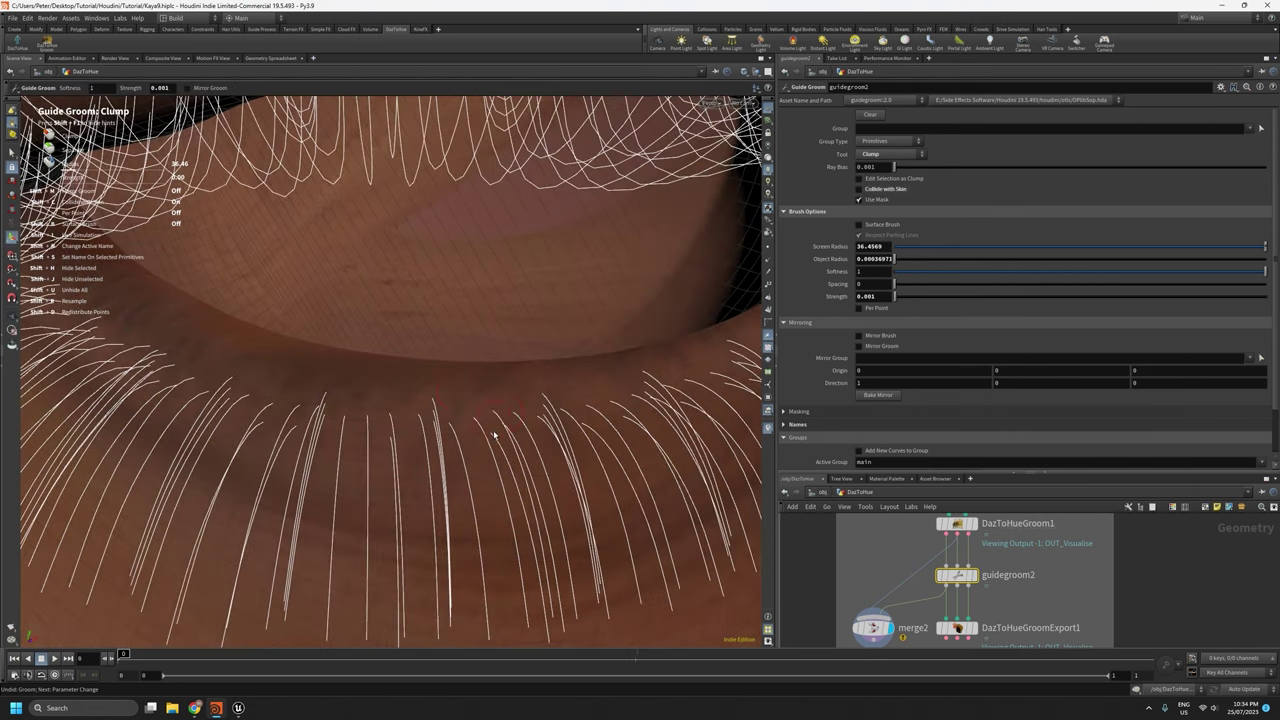
Set the Clump strength to 0.05, try clumping the middle lower-lash cluster and undo the stroke.
double_click(867, 296)
text(0.05)
key(Return)
drag(425, 413, 437, 420)
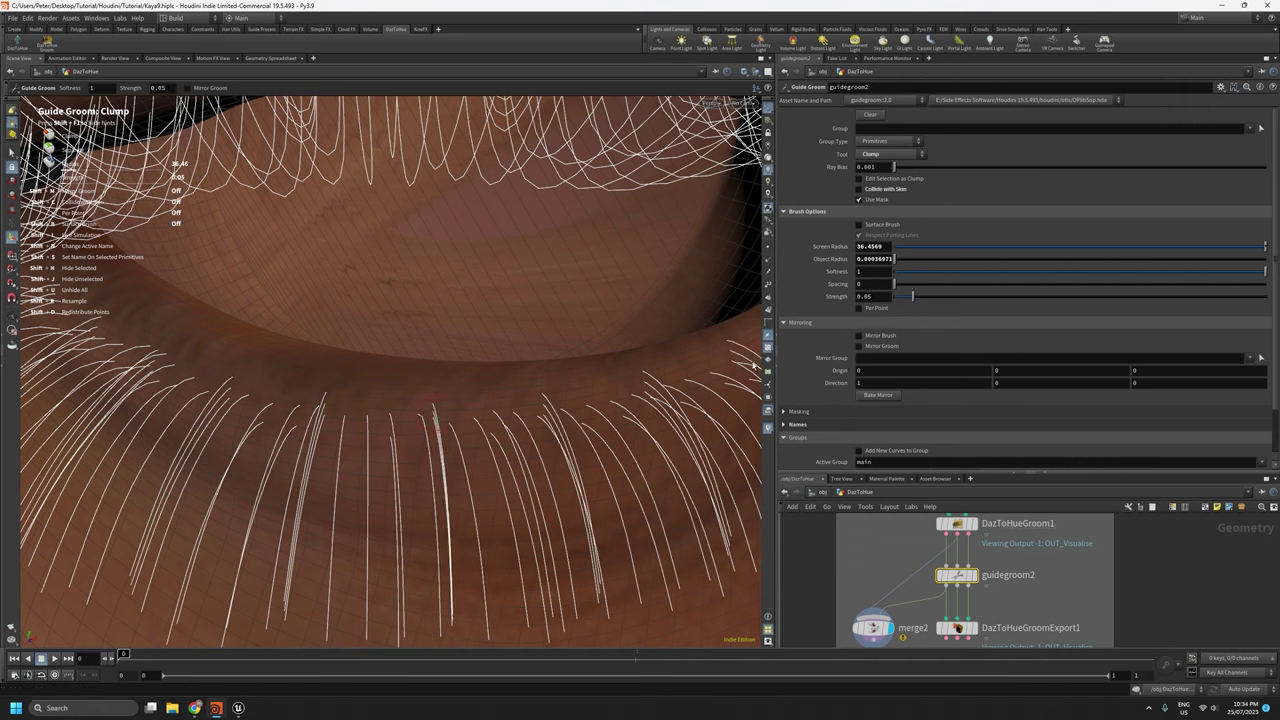
key(ctrl+z)
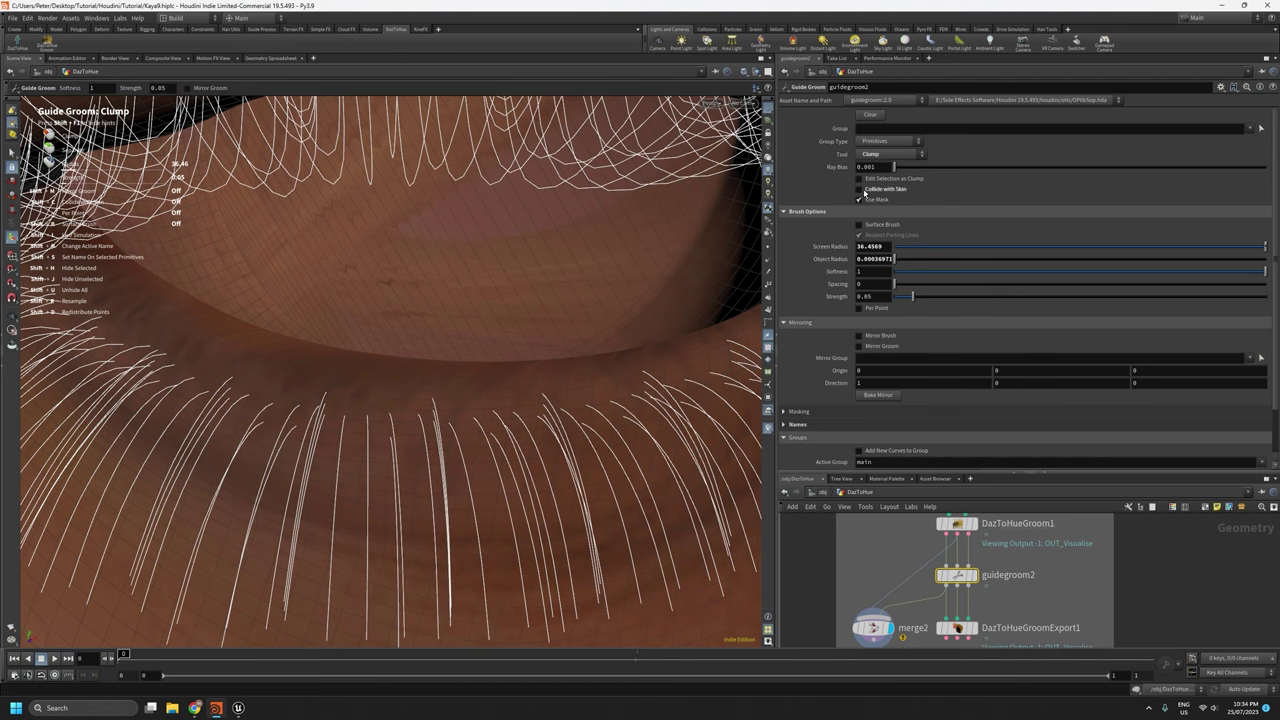
Enlarge the Clump brush's screen radius to about 44 over the middle lower-lash cluster.
alt+drag(634, 311, 637, 311)
alt+right_drag(637, 311, 554, 369)
alt+drag(554, 369, 494, 377)
alt+right_drag(494, 377, 511, 379)
alt+drag(511, 379, 459, 379)
key(Return)
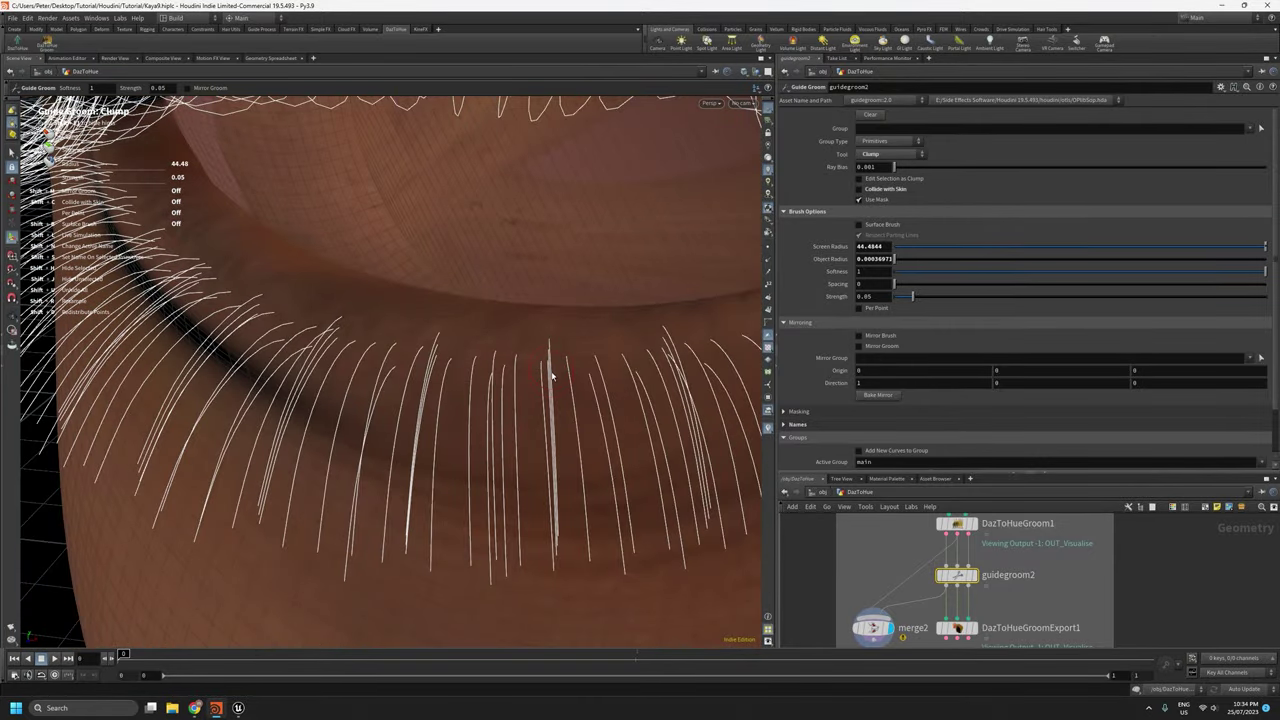
Brush the roots of the middle lower-lash cluster with the Clump tool, using a screen radius between about 49 and 66.
alt+drag(552, 376, 574, 380)
alt+right_drag(574, 380, 589, 383)
alt+drag(589, 383, 589, 389)
alt+right_drag(589, 389, 561, 293)
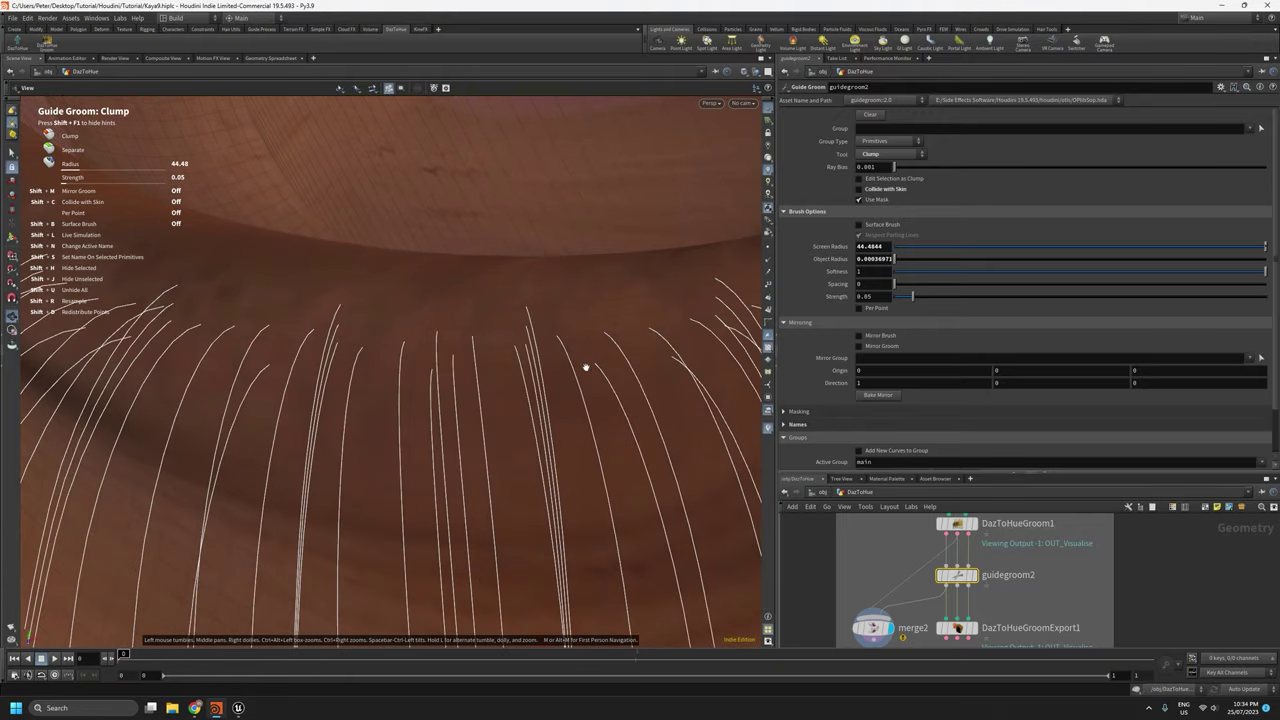
scroll(586, 368, up, 2)
key(Return)
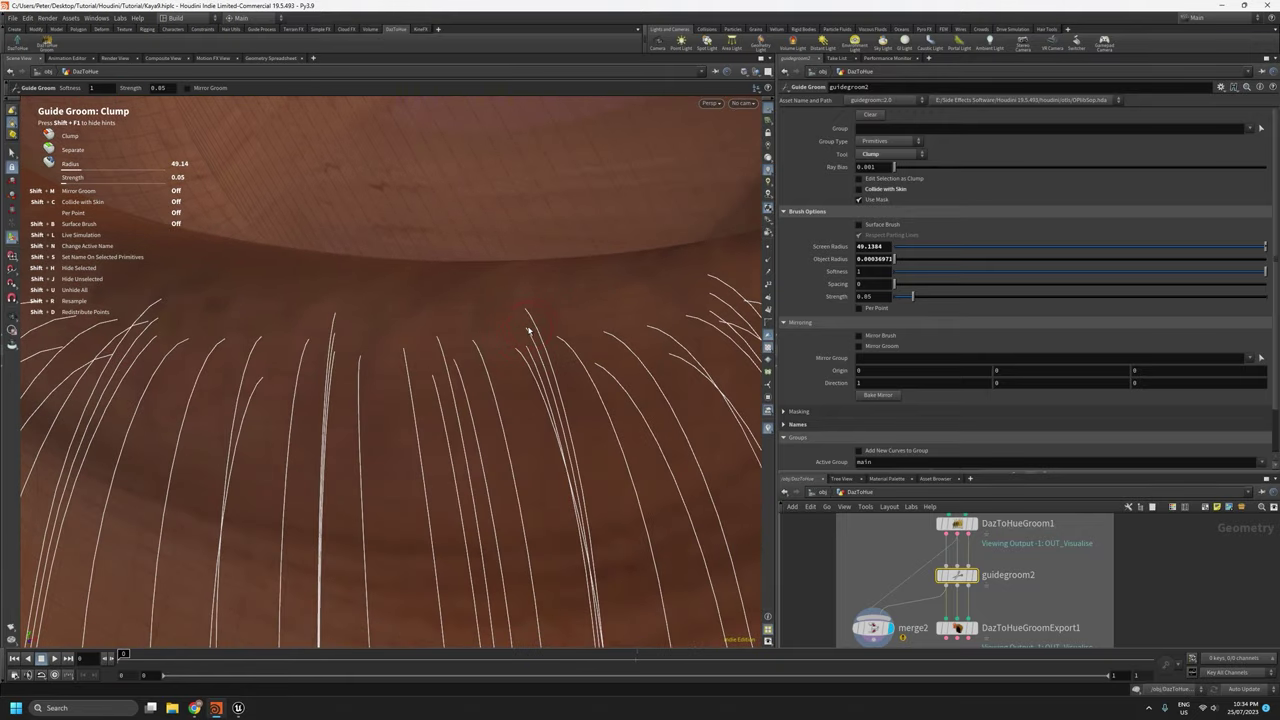
mouse_move(538, 351)
mouse_down()
mouse_move(500, 354)
mouse_move(529, 354)
mouse_move(533, 340)
mouse_up()
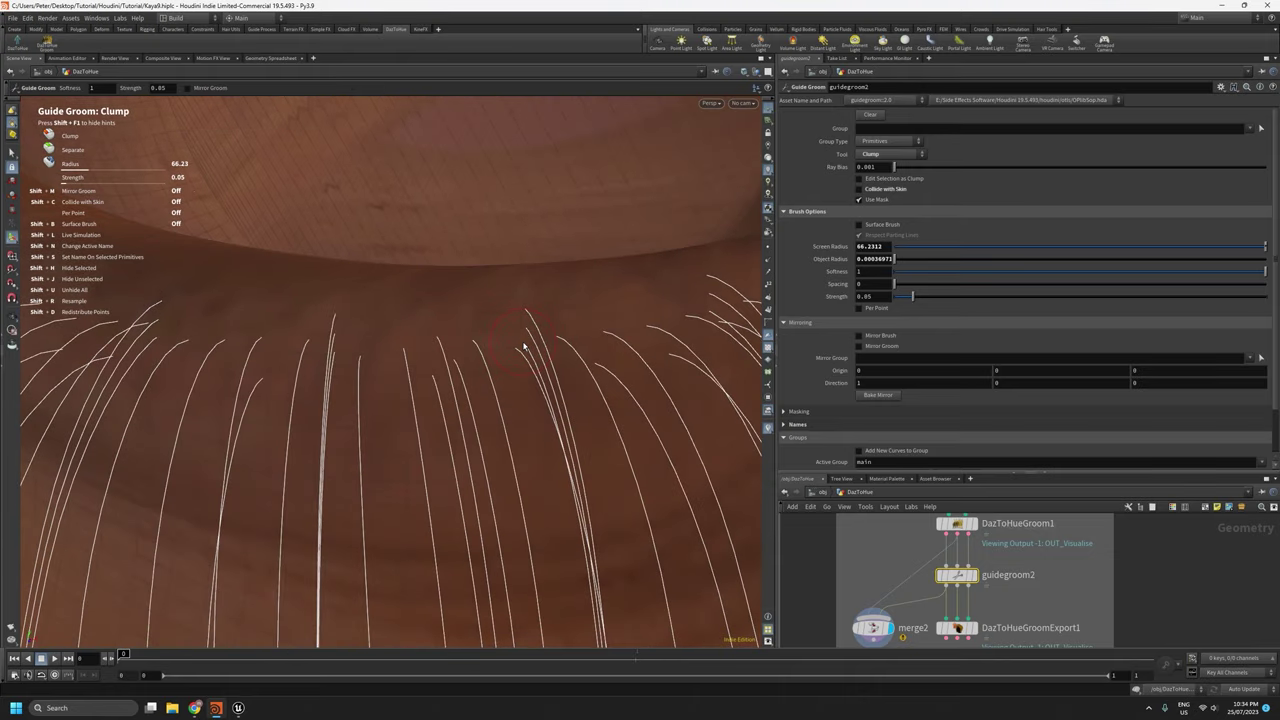
mouse_move(528, 352)
mouse_down()
mouse_move(554, 366)
mouse_move(544, 402)
mouse_up()
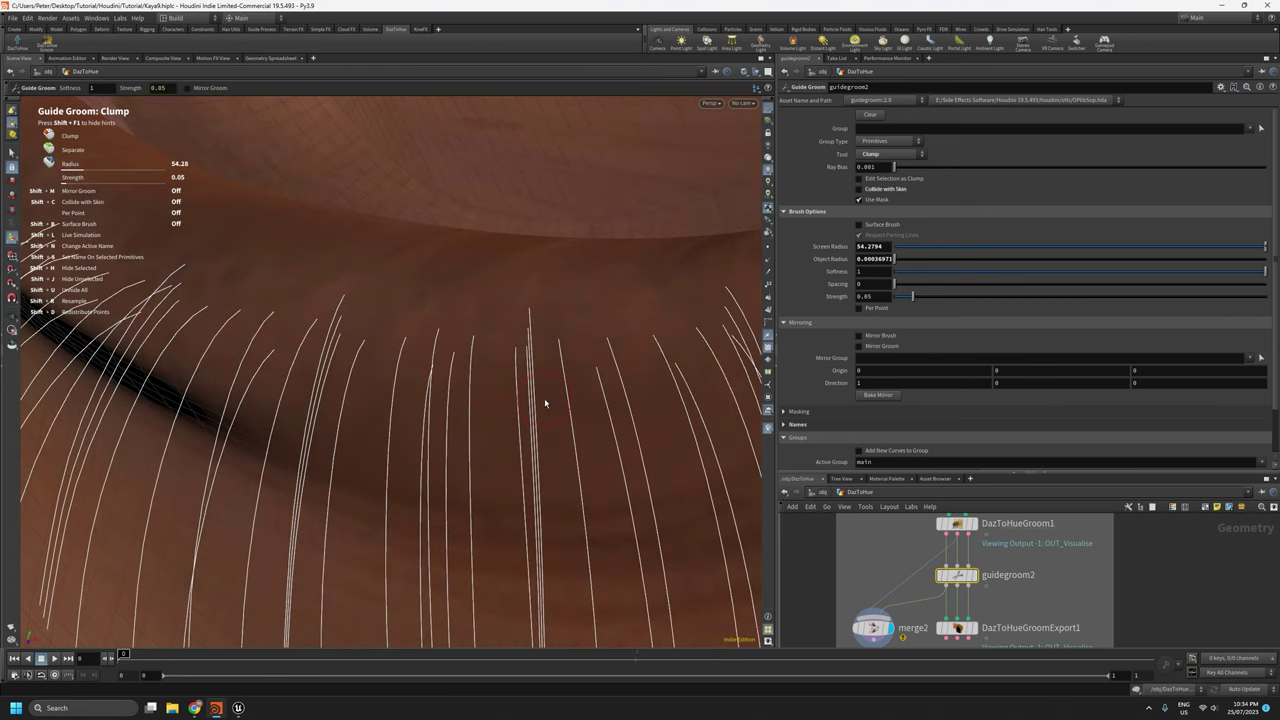
Examine the roots of the middle lower-lash cluster from several angles and compare them with the neighbouring lower lashes.
key(space)
drag(557, 337, 578, 322)
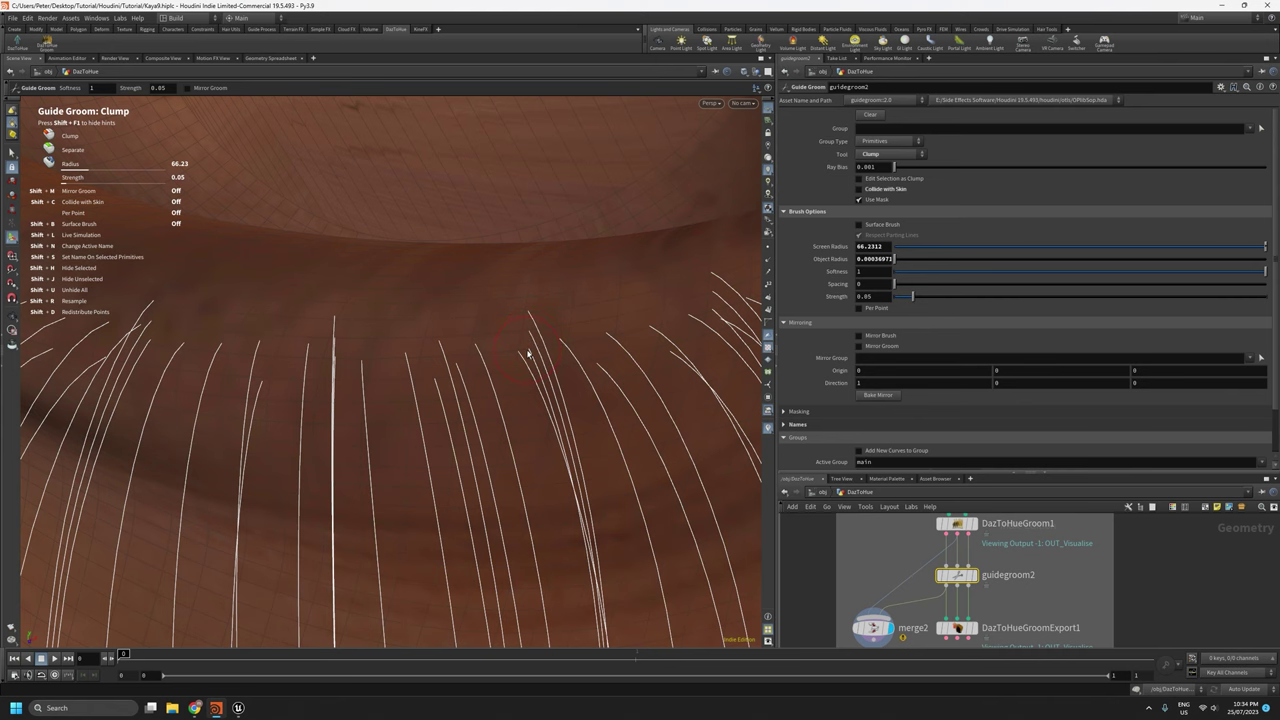
key(space)
drag(551, 374, 534, 374)
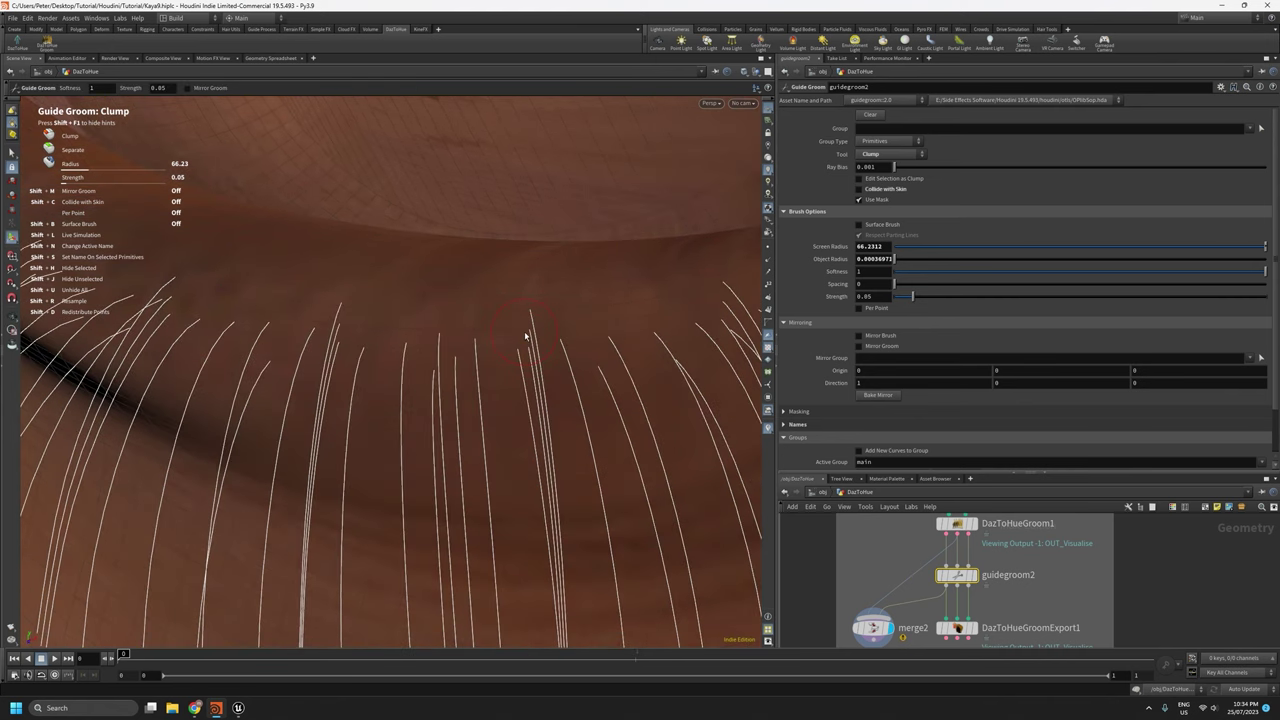
key(space)
right_drag(525, 334, 536, 494)
drag(557, 400, 600, 371)
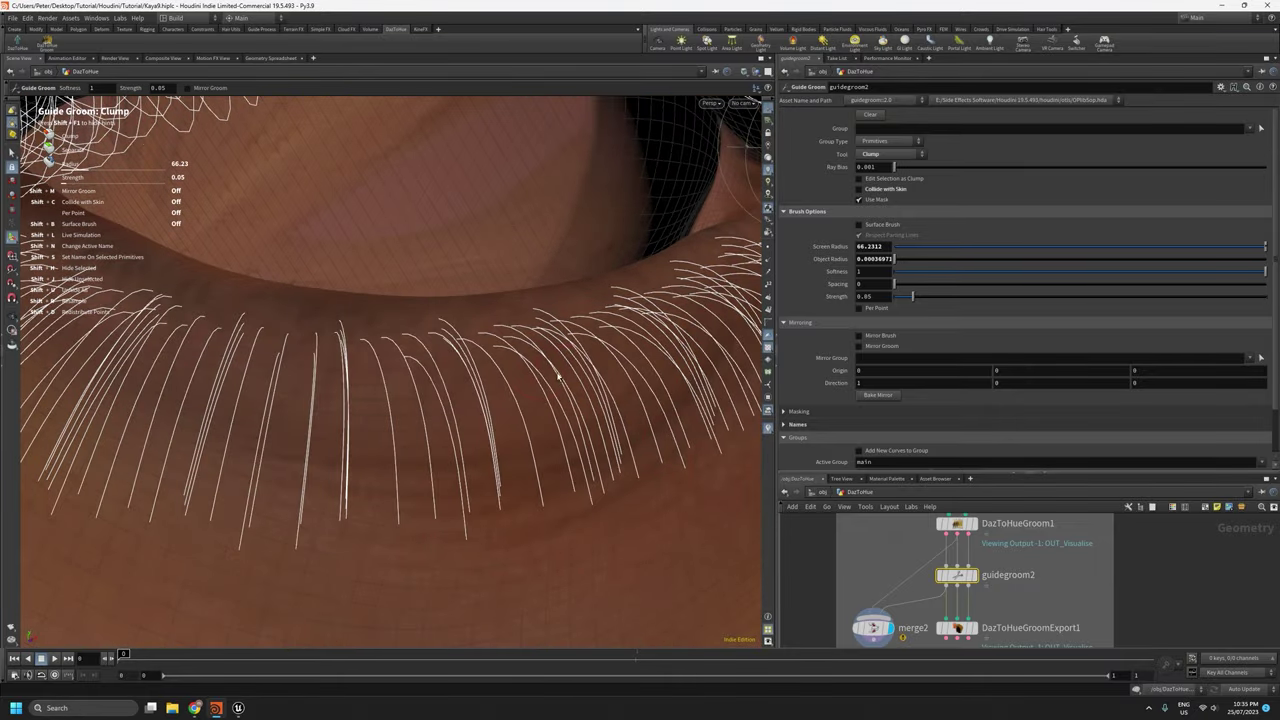
Inspect the lower-lash root line close up from different heights, checking how the middle cluster sits on the lid.
key(space)
scroll(523, 349, up, 3)
mouse_move(523, 346)
mouse_down()
mouse_move(471, 362)
mouse_move(451, 394)
mouse_move(466, 366)
mouse_up()
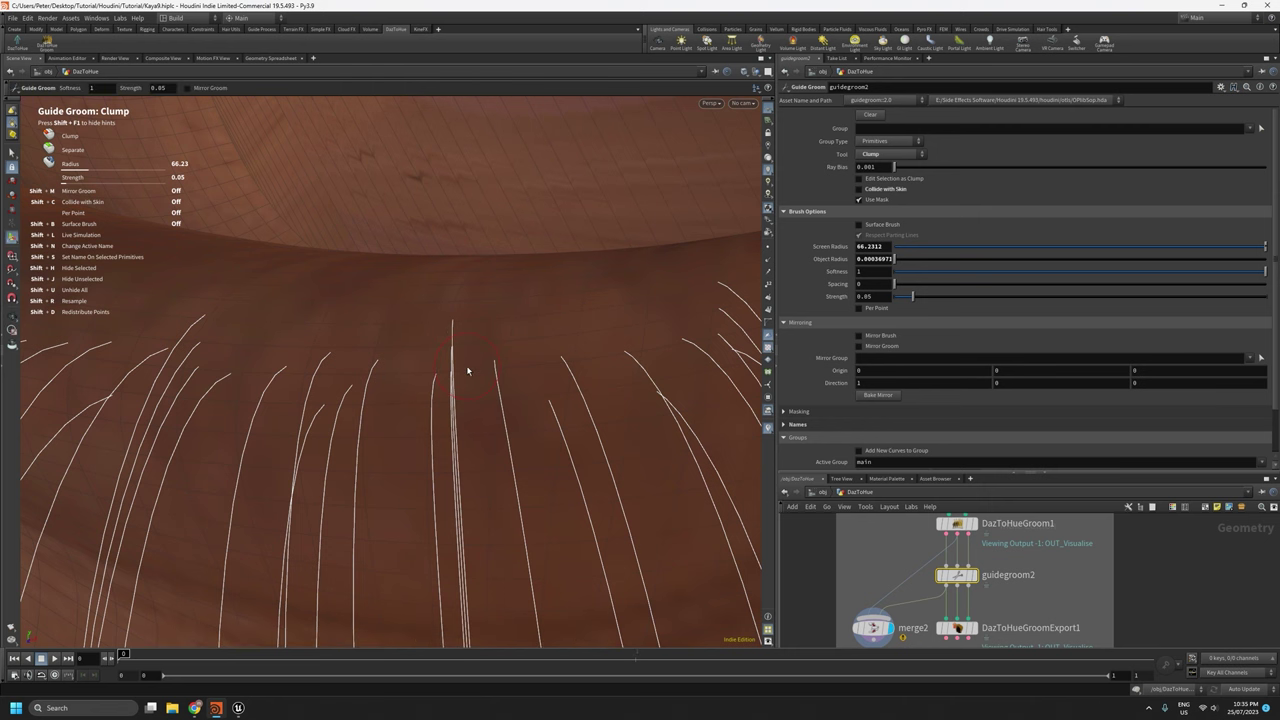
key(space)
right_drag(474, 354, 503, 509)
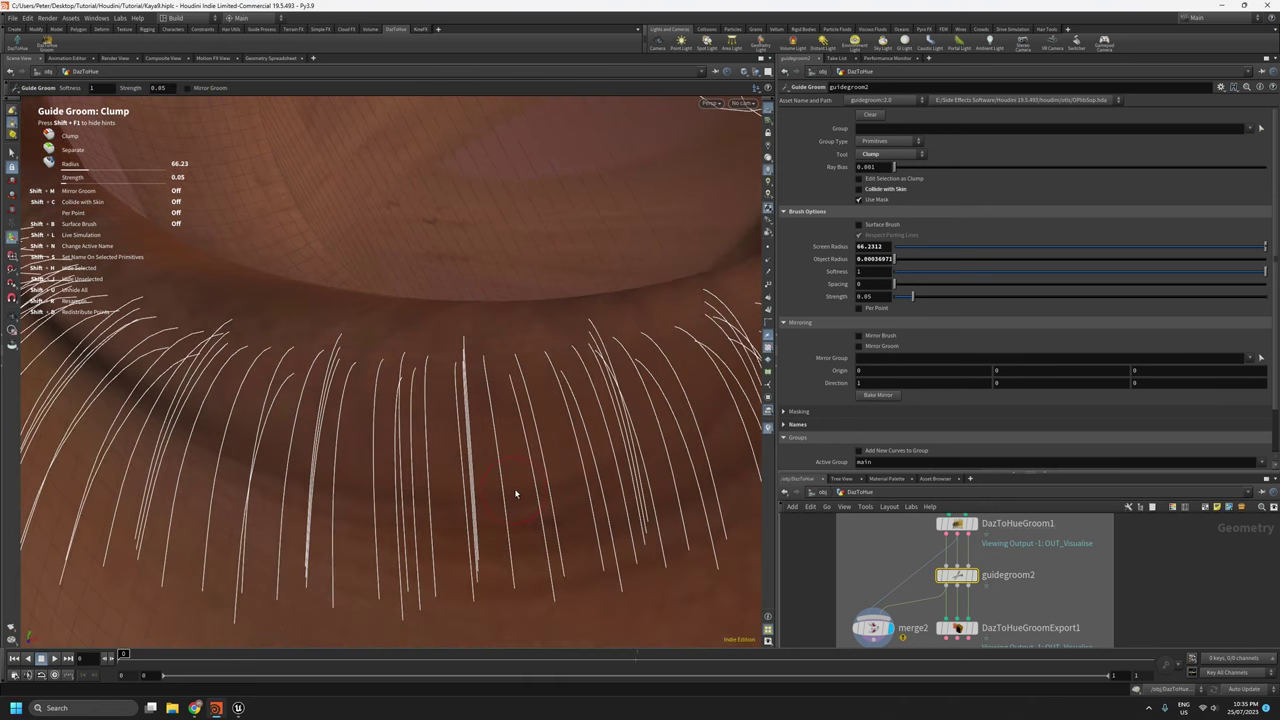
scroll(1104, 558, down, 2)
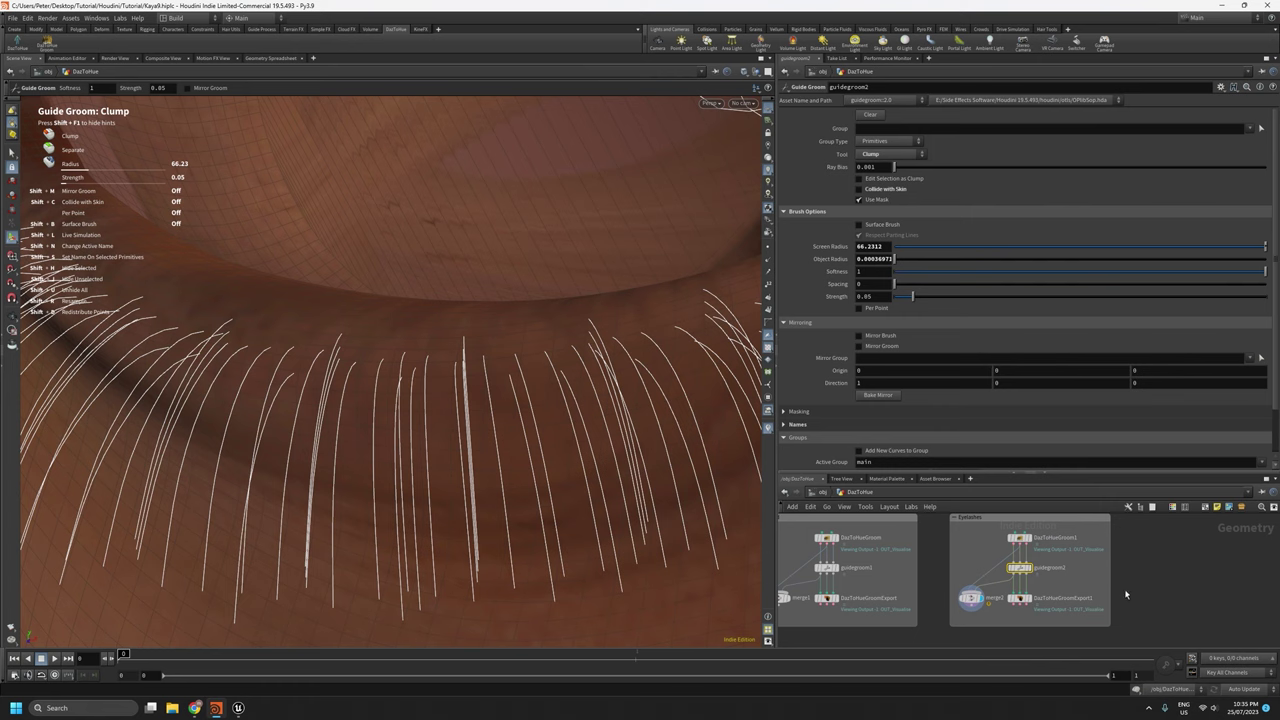
scroll(1138, 602, up, 2)
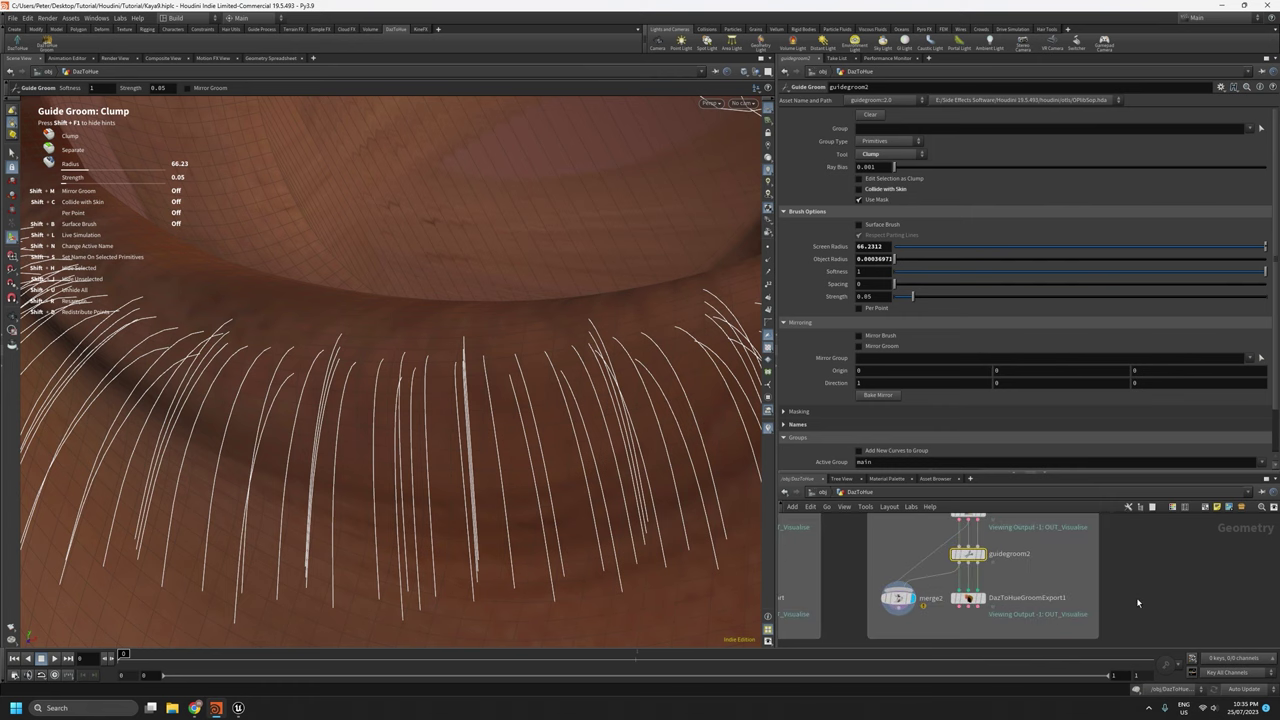
key(space)
drag(459, 375, 476, 348)
key(space)
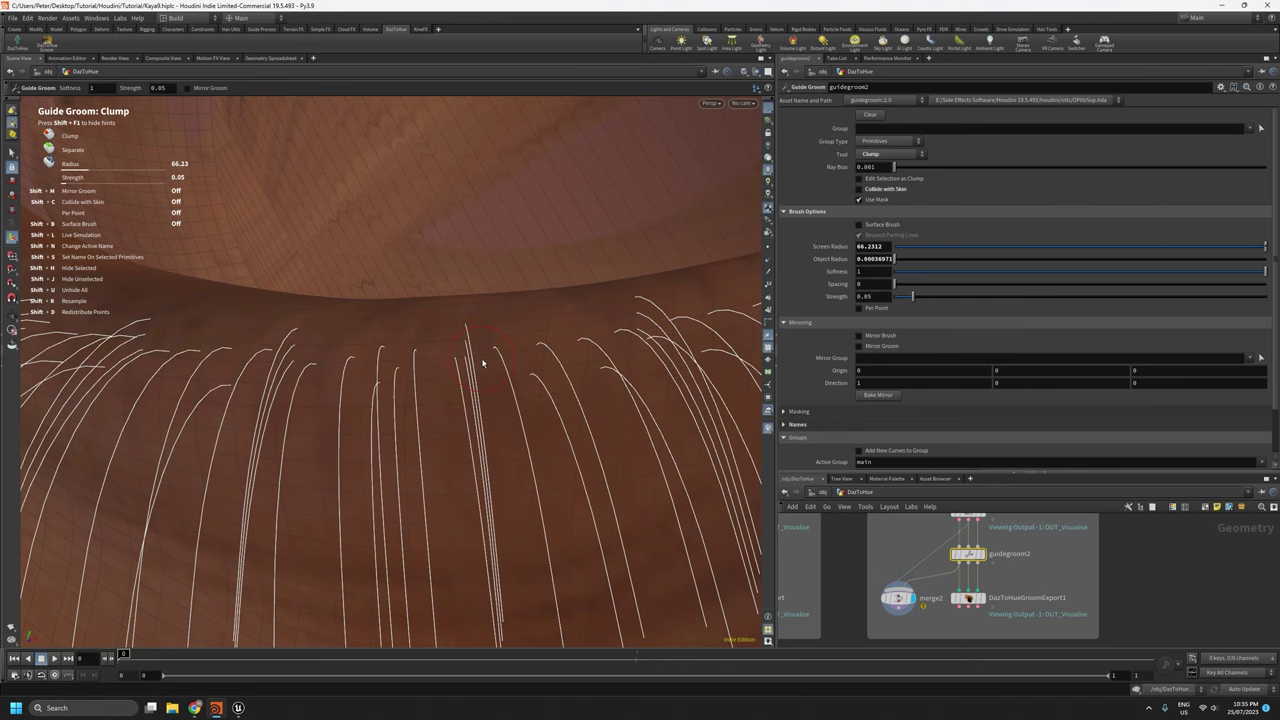
key(space)
drag(482, 362, 490, 384)
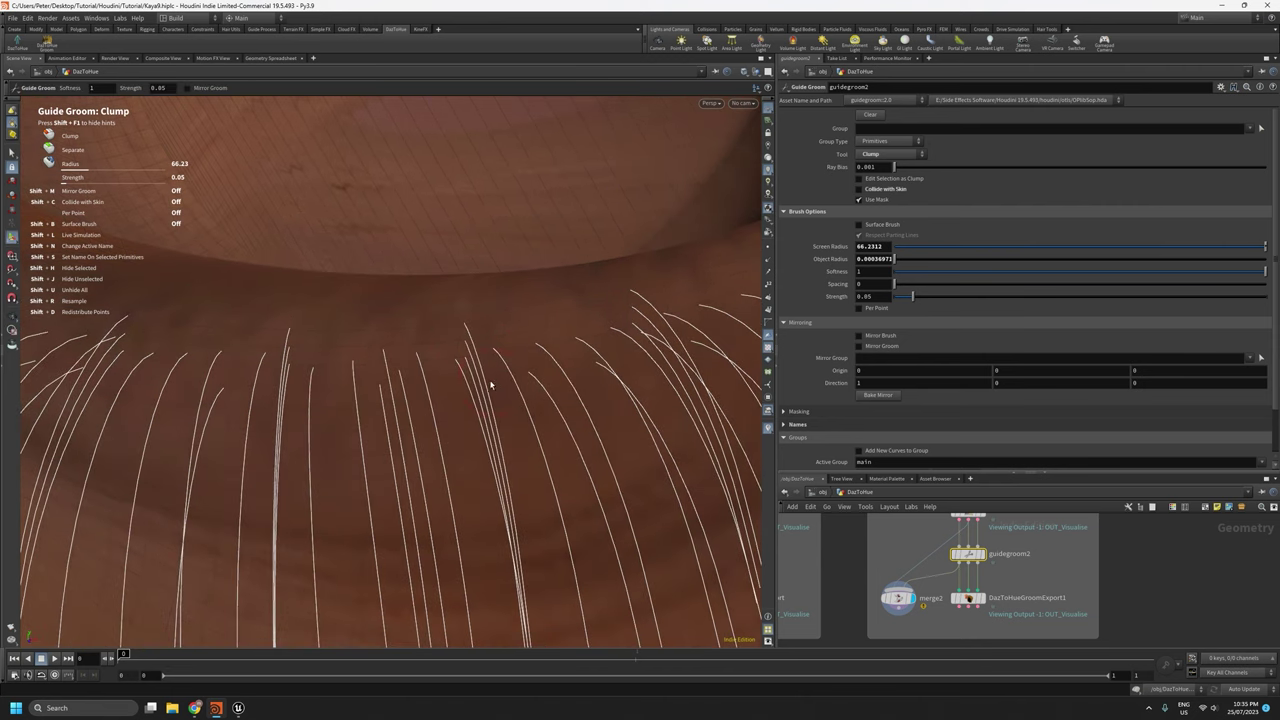
key(space)
mouse_move(485, 345)
mouse_down()
mouse_move(546, 340)
mouse_move(417, 329)
mouse_move(490, 324)
mouse_up()
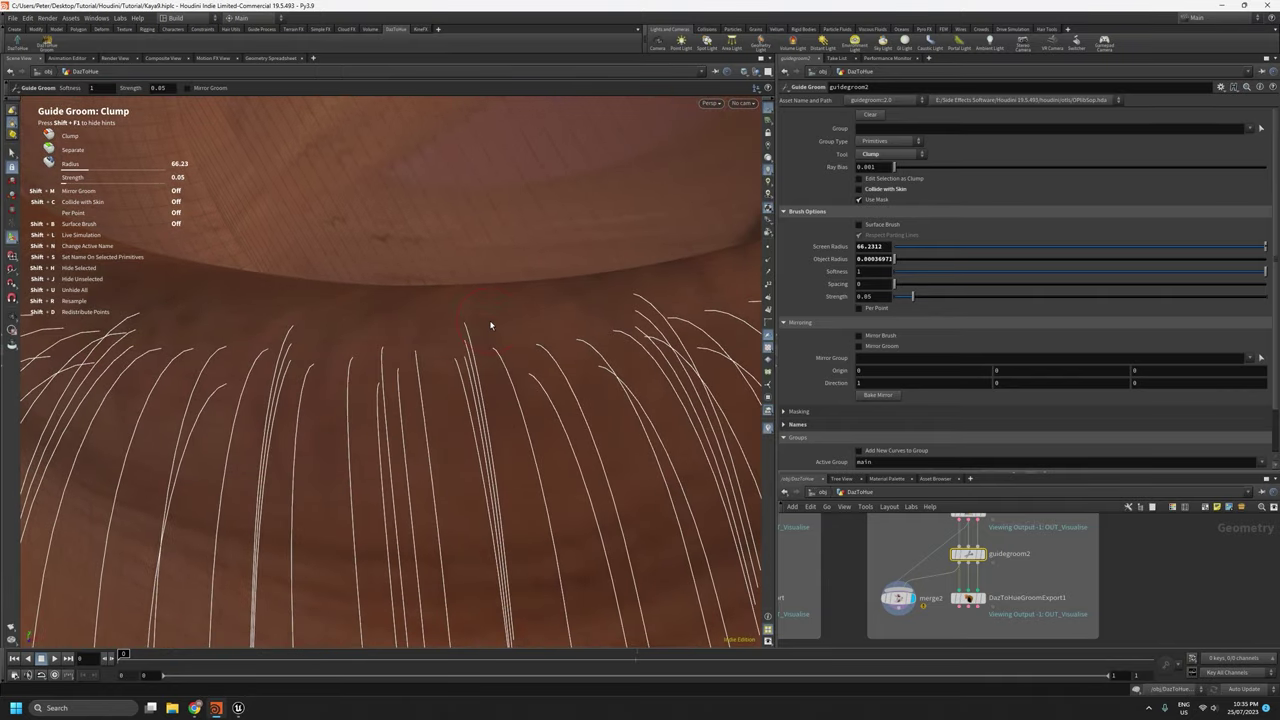
key(space)
Check the lash groom on the whole head and return to a close view of the middle lower lashes.
scroll(446, 234, down, 10)
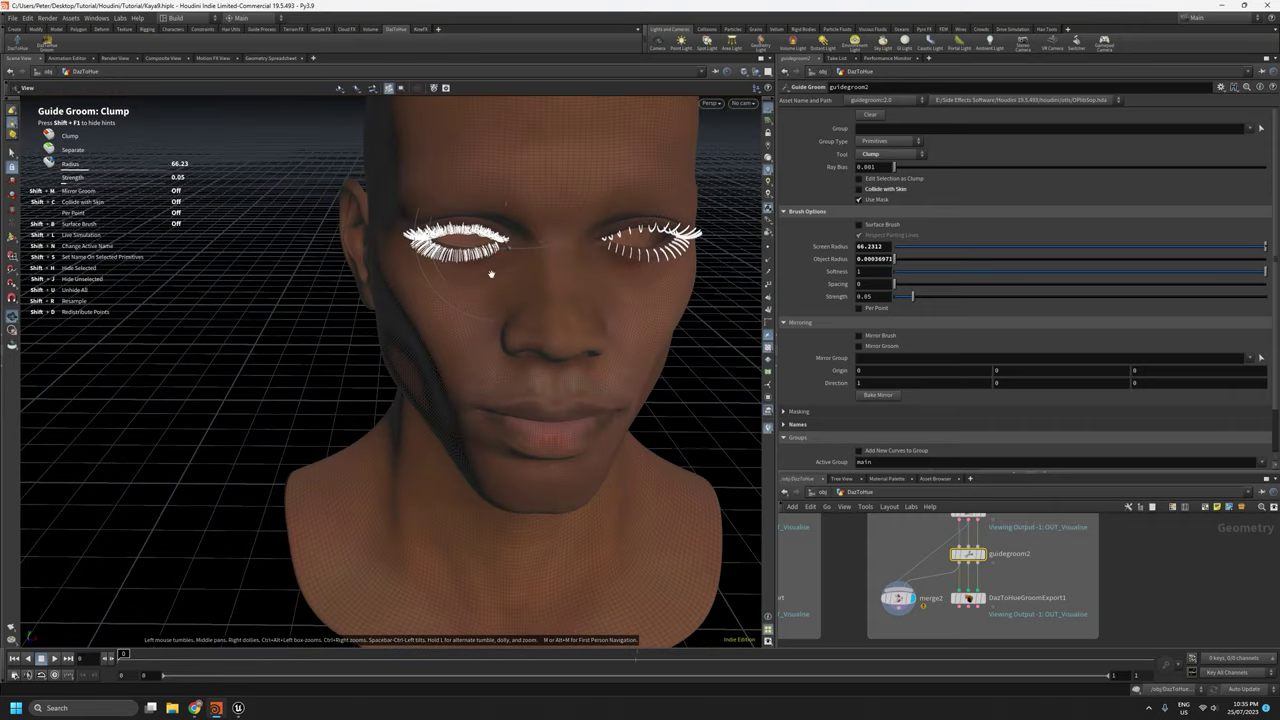
scroll(490, 281, down, 6)
drag(526, 423, 526, 311)
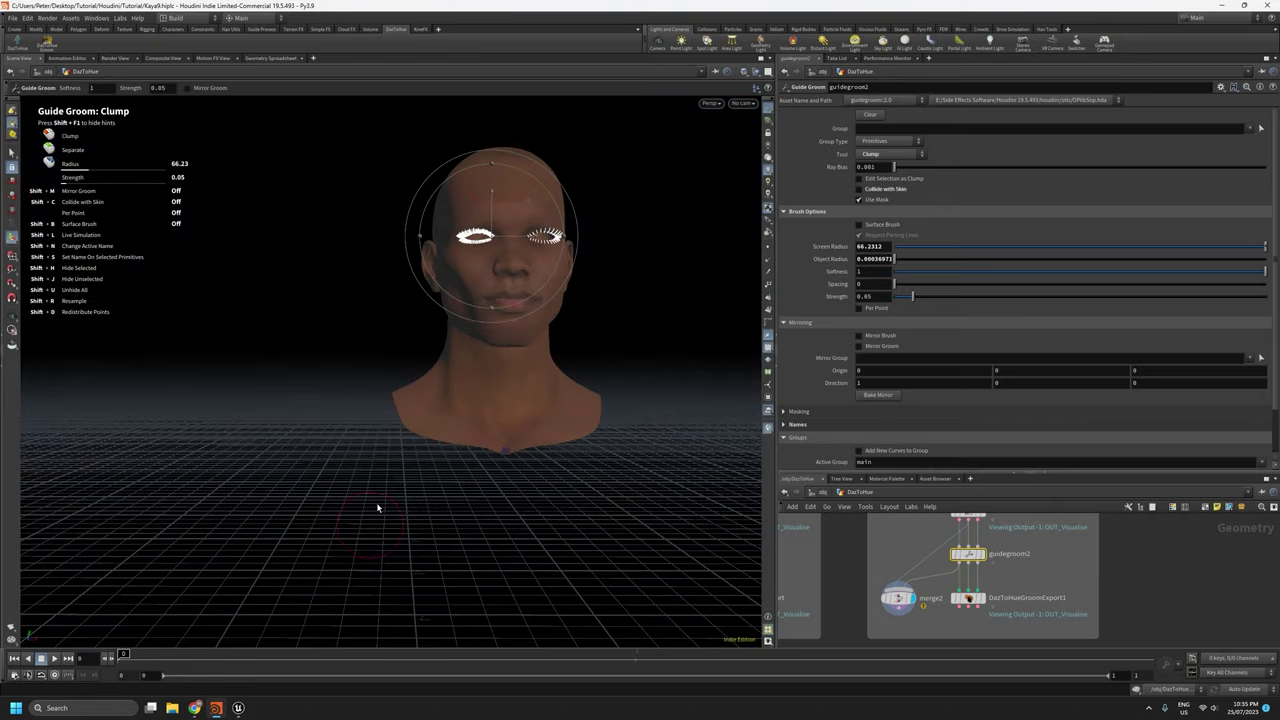
key(space)
scroll(460, 277, up, 10)
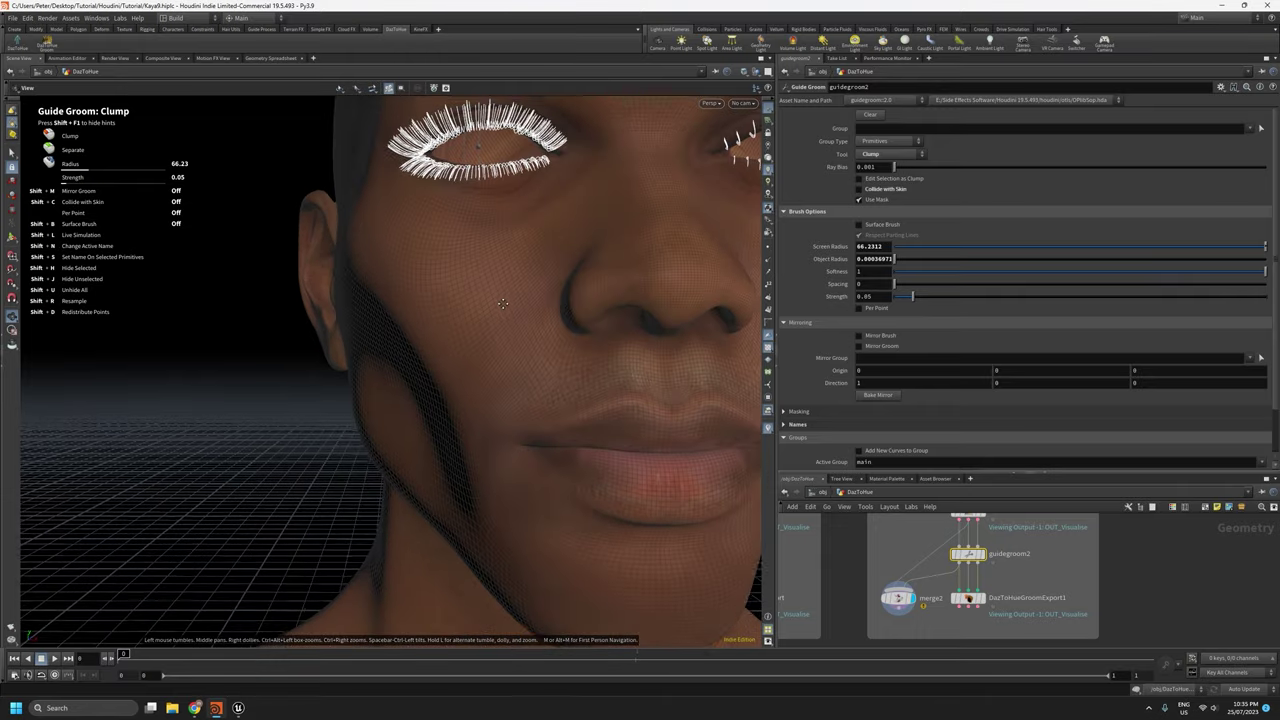
middle_drag(503, 292, 500, 534)
right_drag(480, 421, 474, 140)
drag(503, 354, 512, 385)
right_drag(512, 385, 503, 180)
mouse_move(503, 330)
mouse_down()
mouse_move(466, 356)
mouse_move(483, 365)
mouse_up()
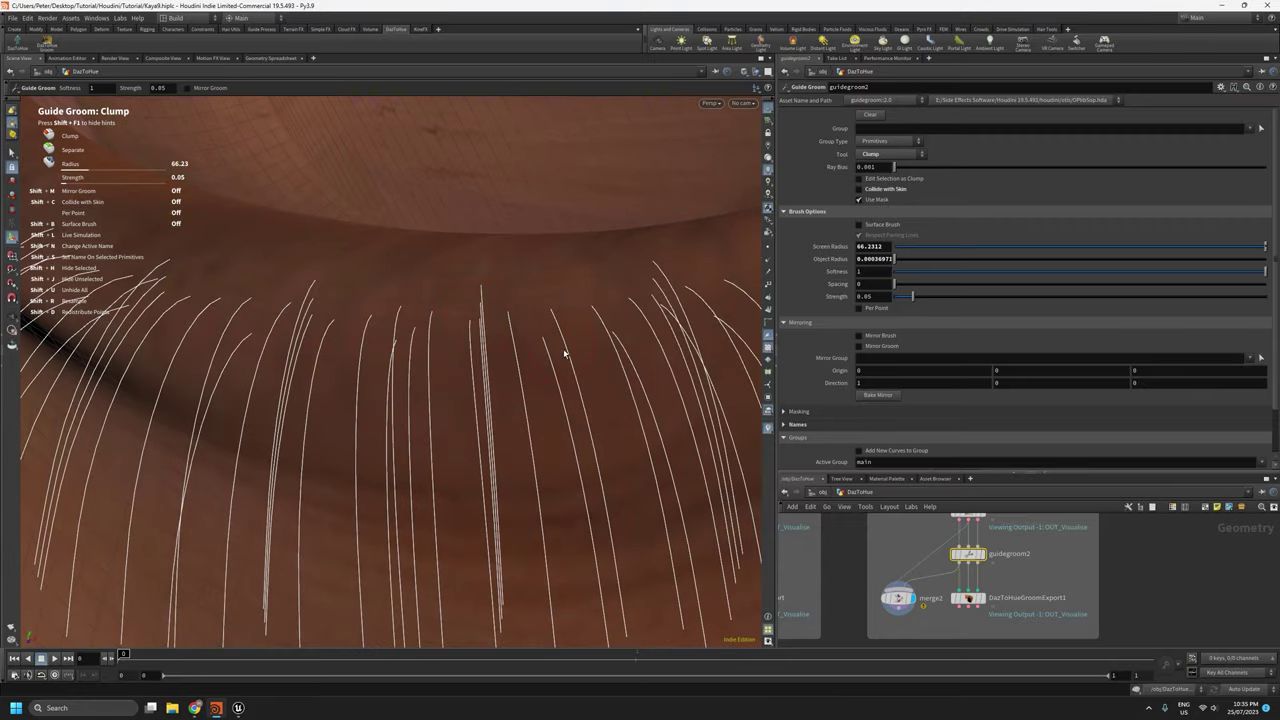
Undo the last groom stroke and clump the roots of the middle lower-lash cluster and its neighbour with a screen radius of about 22.
scroll(570, 335, down, 8)
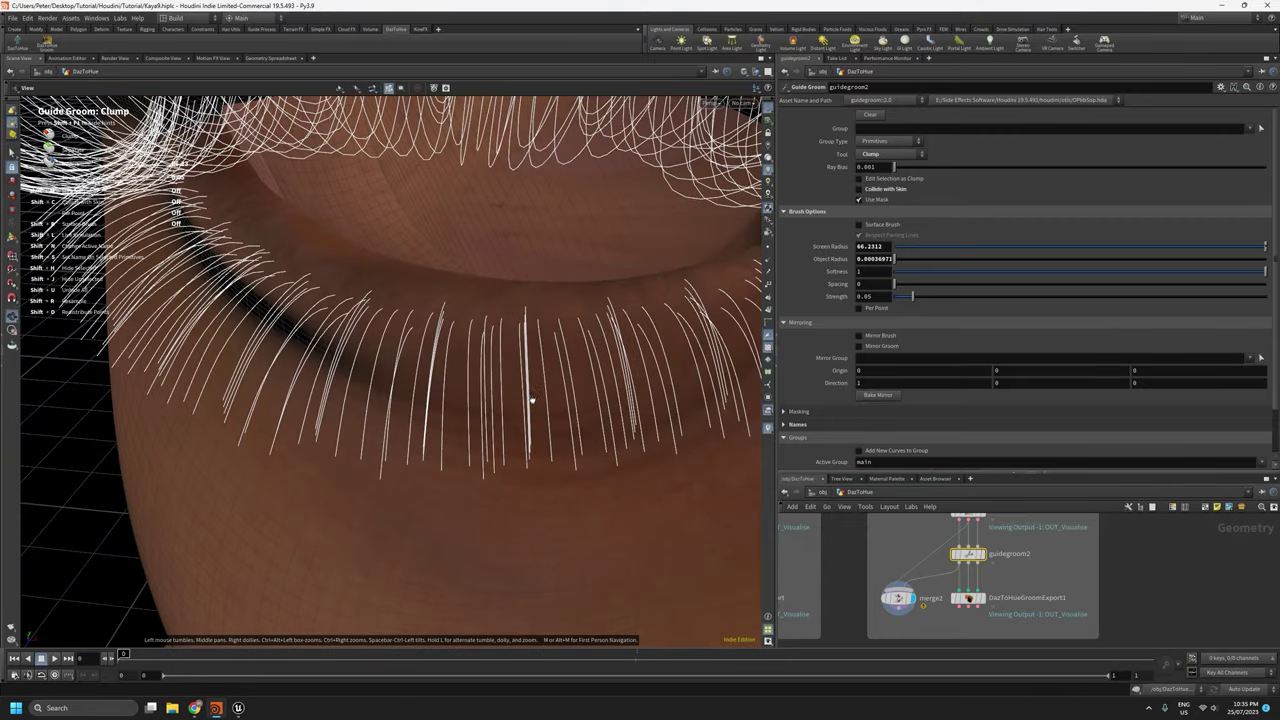
key(ctrl+z)
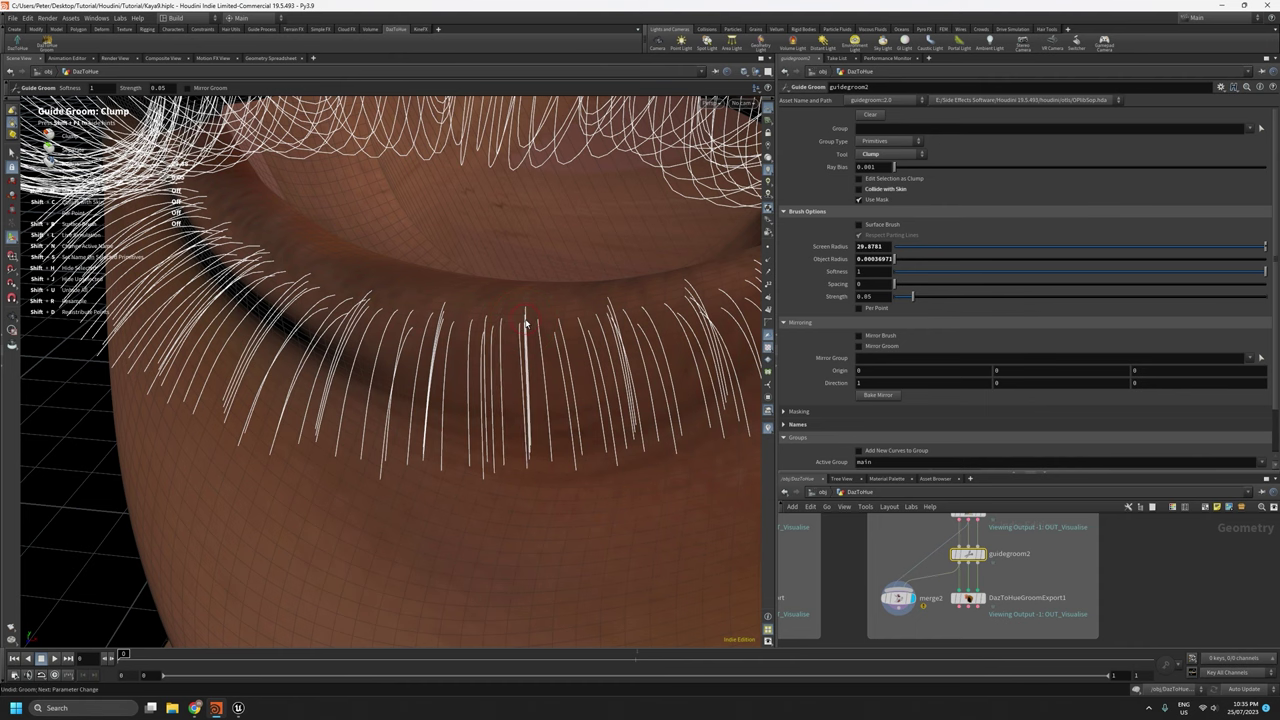
scroll(526, 322, down, 2)
drag(525, 312, 525, 322)
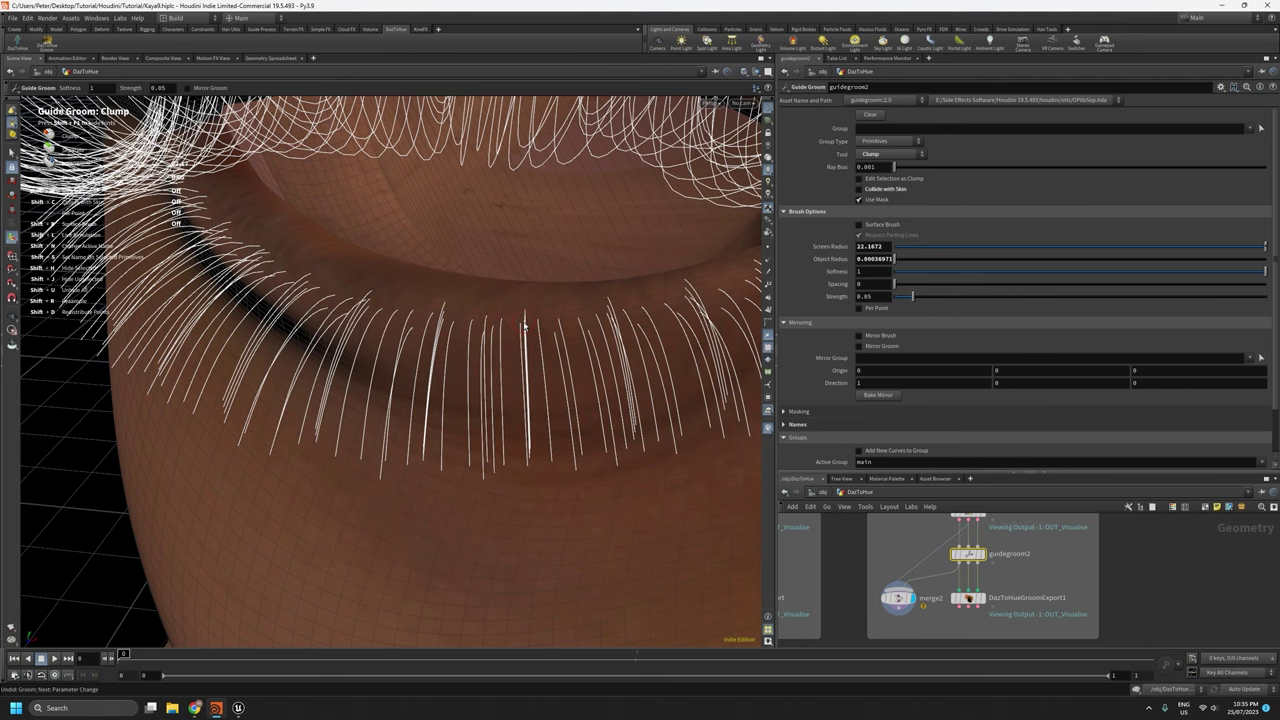
mouse_move(444, 316)
mouse_down()
mouse_move(434, 330)
mouse_move(436, 318)
mouse_up()
Brush further lash clusters around the eye with the Clump tool at a screen radius of about 30.
mouse_move(477, 263)
alt+mouse_down()
mouse_move(497, 257)
mouse_move(502, 236)
mouse_move(372, 246)
mouse_move(388, 256)
alt+mouse_up()
scroll(316, 237, up, 3)
drag(318, 237, 331, 229)
alt+drag(462, 215, 385, 212)
mouse_move(268, 225)
mouse_down()
mouse_move(343, 222)
mouse_move(382, 385)
mouse_move(363, 317)
mouse_move(317, 349)
mouse_move(306, 260)
mouse_move(402, 262)
mouse_up()
drag(478, 270, 543, 338)
mouse_move(236, 306)
mouse_down()
mouse_move(222, 305)
mouse_move(254, 297)
mouse_move(180, 318)
mouse_up()
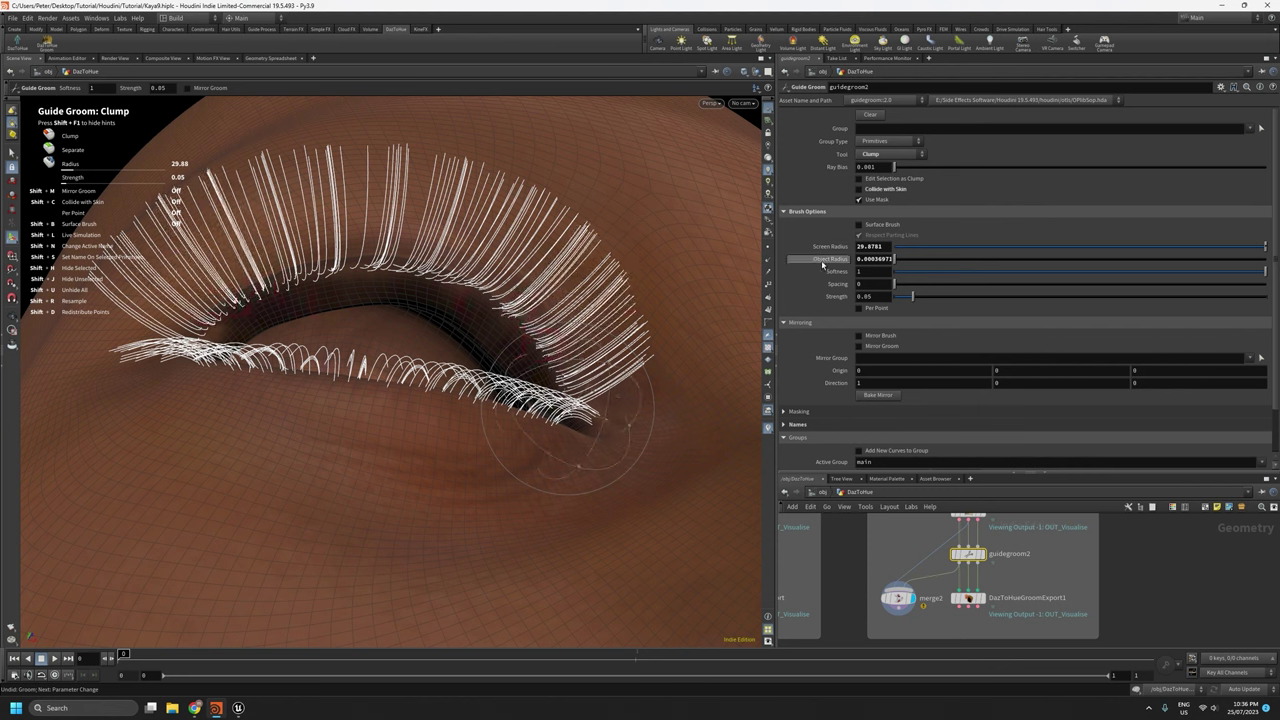
Switch the guide groom to the Adjust Length tool for the upper lashes and set its strength to 0.001.
click(885, 154)
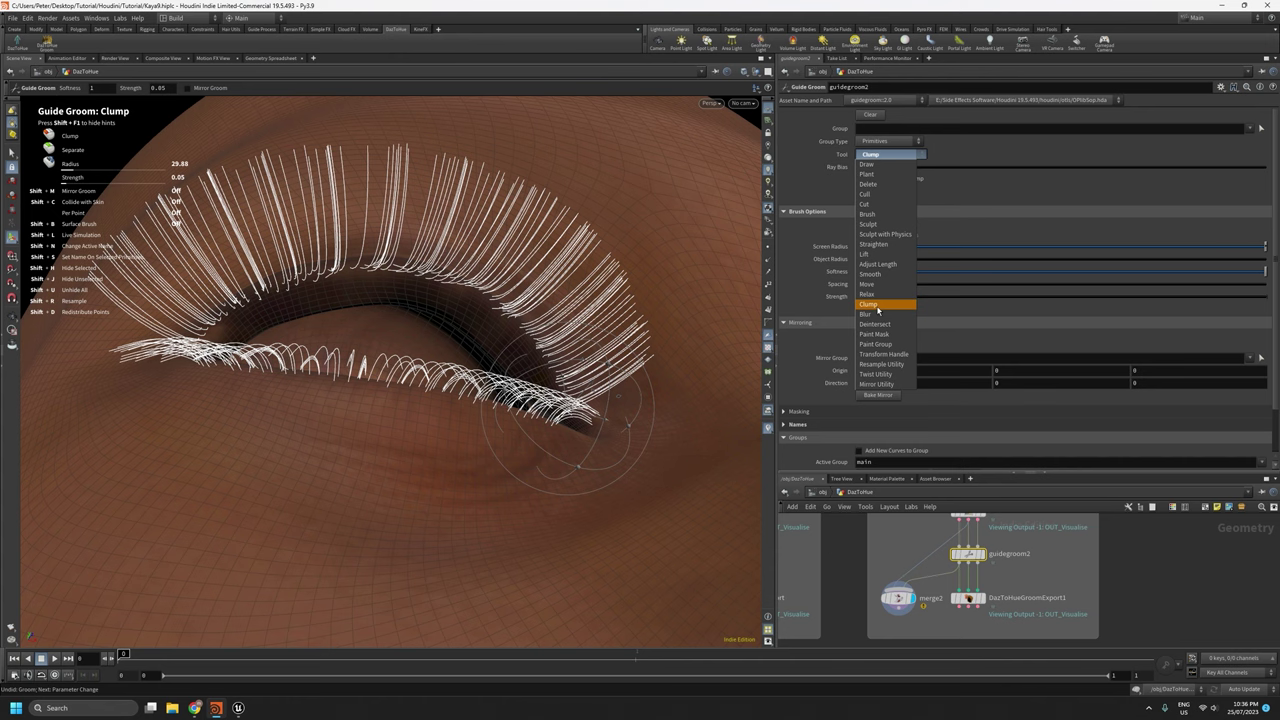
click(878, 264)
drag(432, 253, 437, 381)
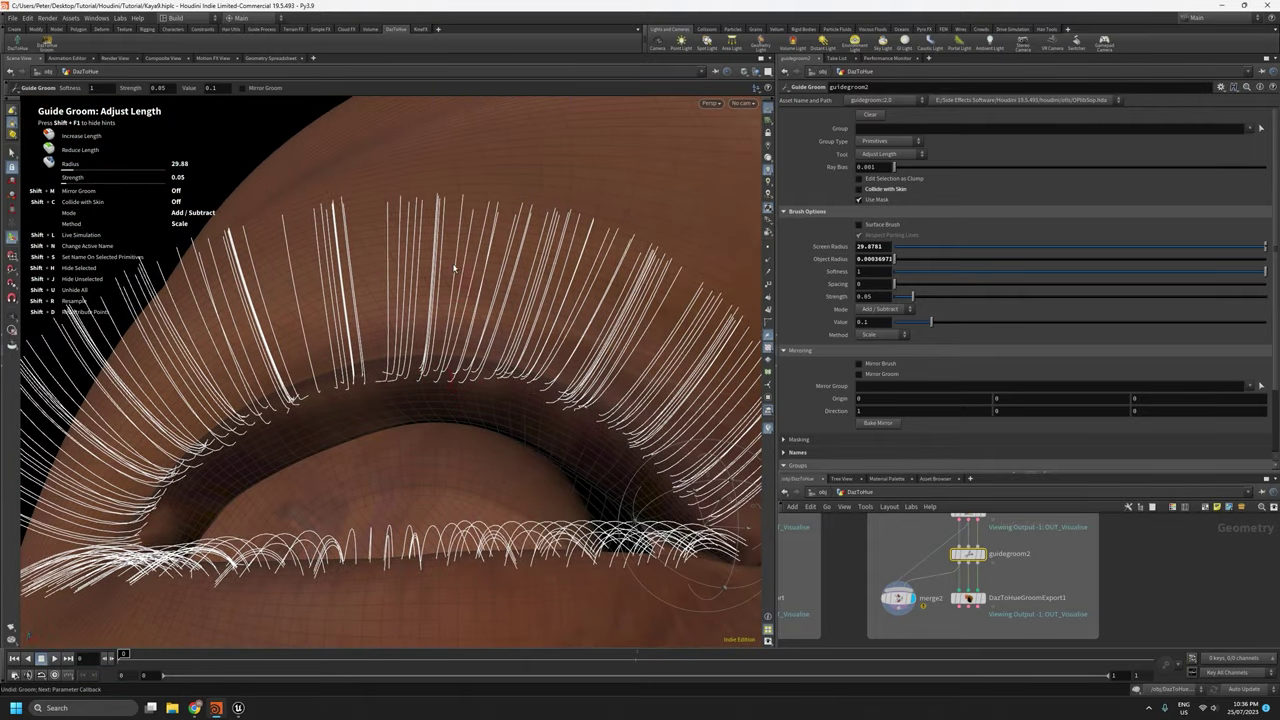
drag(472, 330, 468, 270)
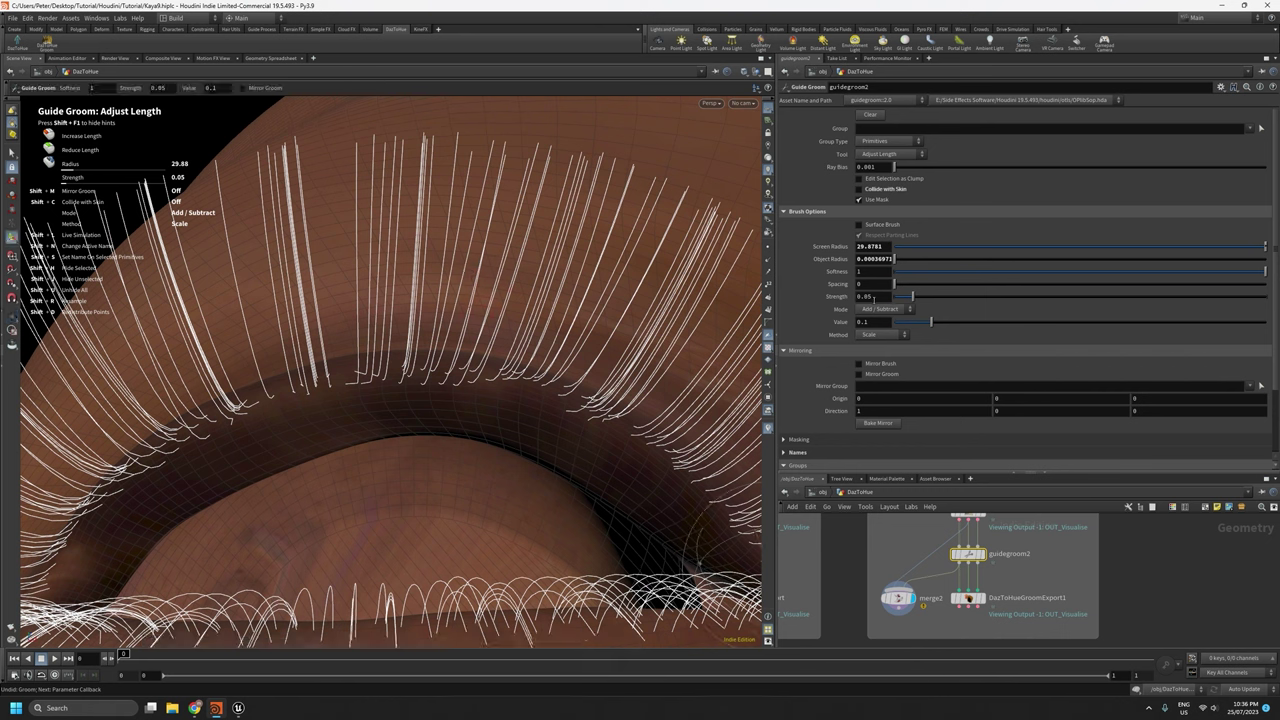
drag(868, 297, 890, 297)
key(Return)
drag(867, 296, 886, 296)
text(05)
key(Return)
key(ctrl+z)
text(1)
key(Return)
Lengthen a few scattered groups of upper lashes from their roots with a screen radius of about 33.
drag(506, 378, 506, 378)
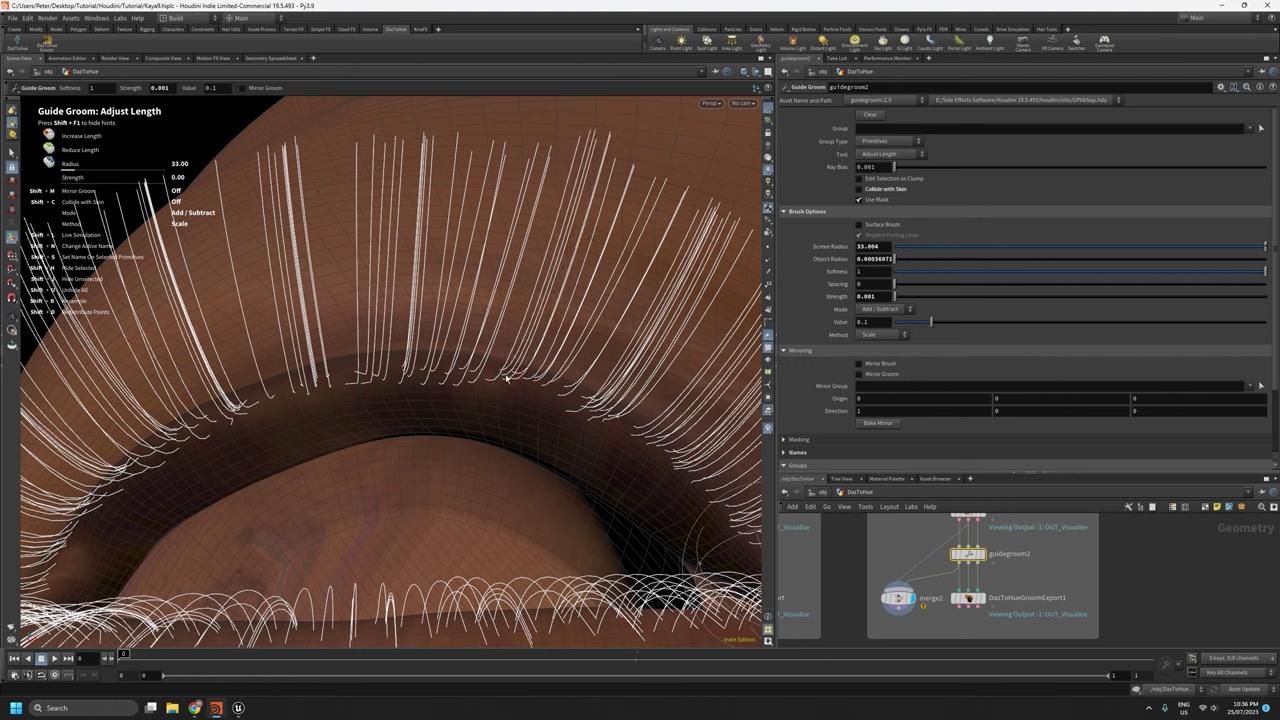
drag(364, 380, 369, 380)
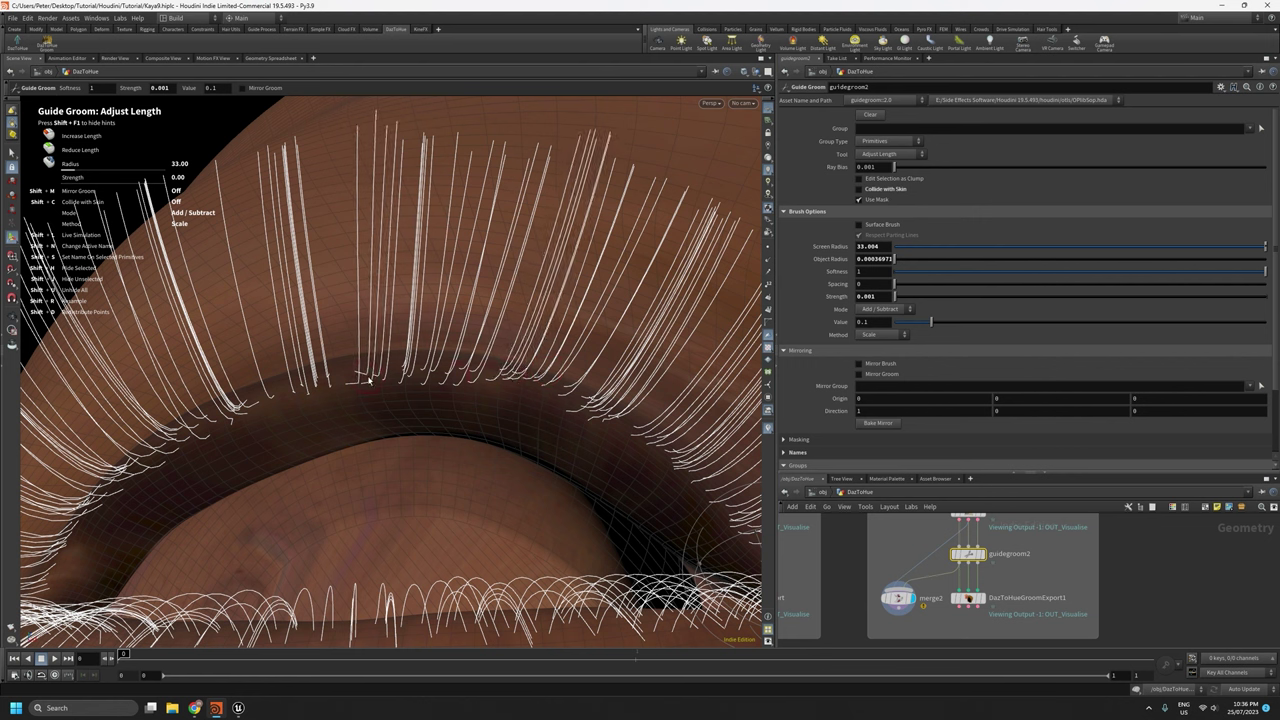
alt+right_drag(509, 391, 500, 437)
alt+middle_drag(500, 437, 634, 406)
drag(424, 397, 428, 390)
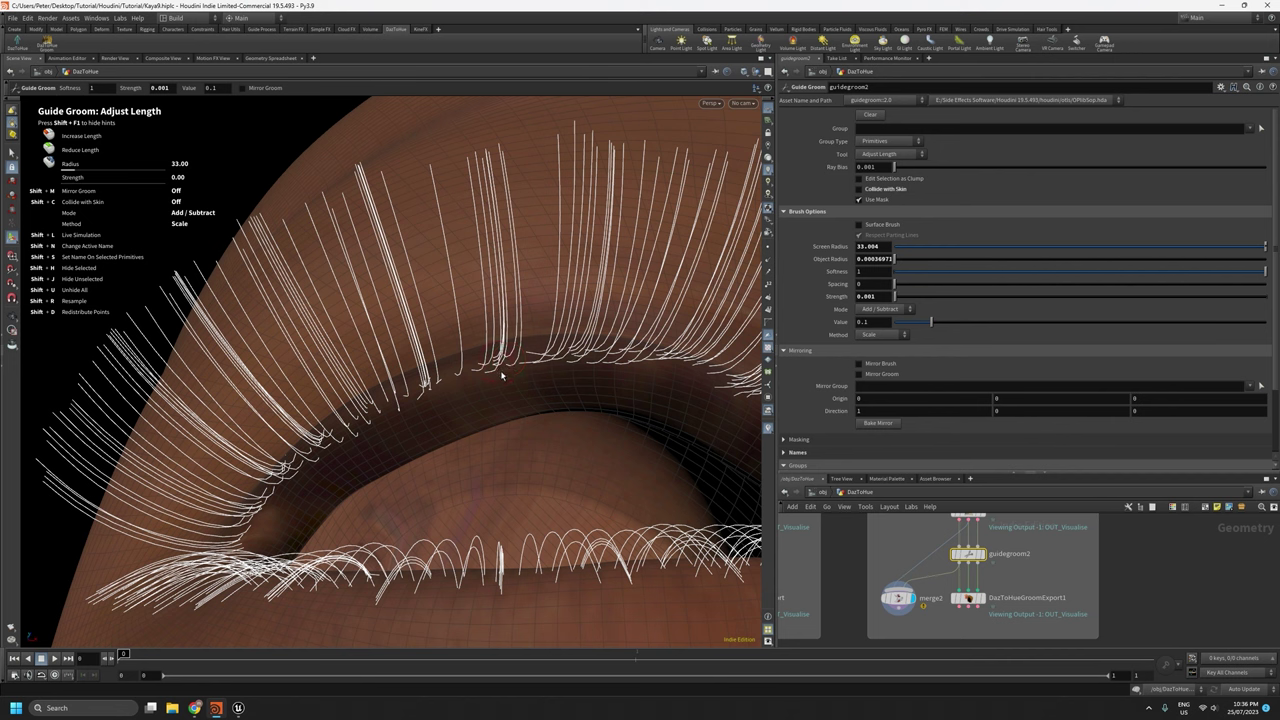
Try lengthening another upper-lash group above the middle of the eye and undo the stroke.
scroll(493, 383, up, 2)
drag(500, 367, 494, 368)
key(ctrl+z)
Compare the guides alone on guidegroom2 with the merge2 display, and return to length adjustment with merge2 shown.
alt+drag(498, 312, 524, 185)
drag(594, 471, 611, 443)
alt+right_drag(611, 443, 551, 498)
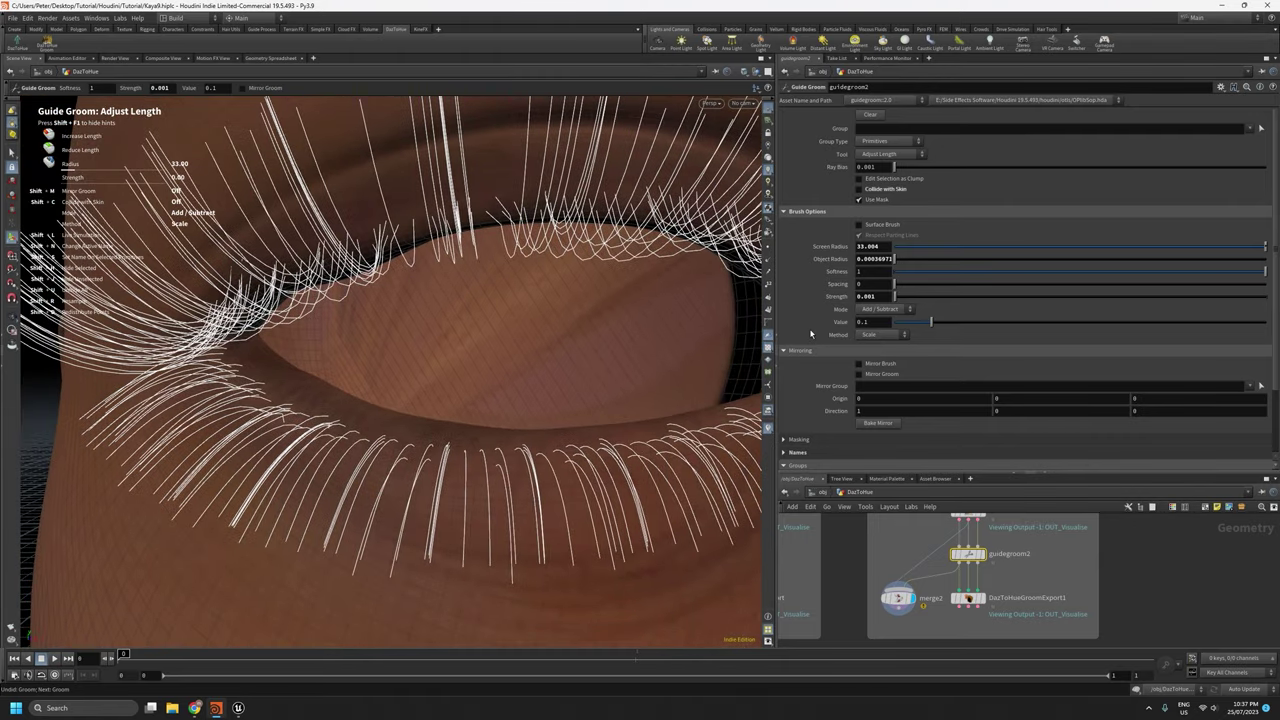
key(shift+c)
click(897, 597)
click(967, 554)
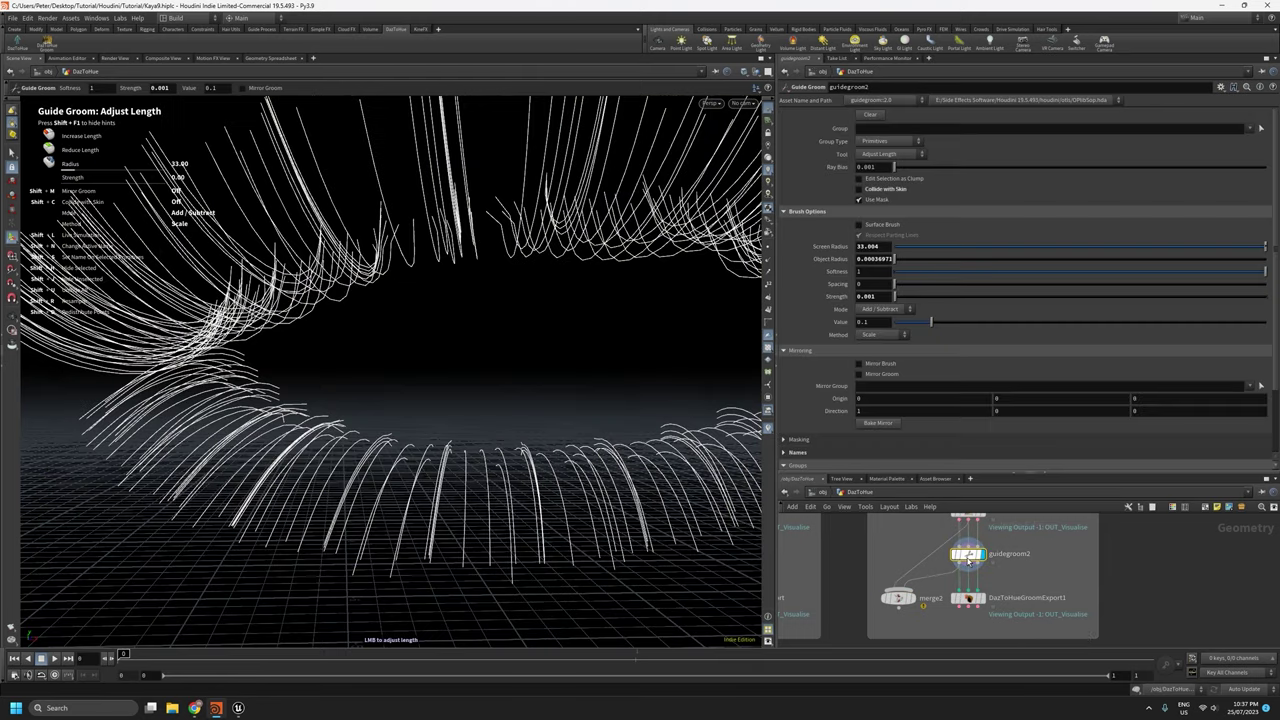
click(917, 606)
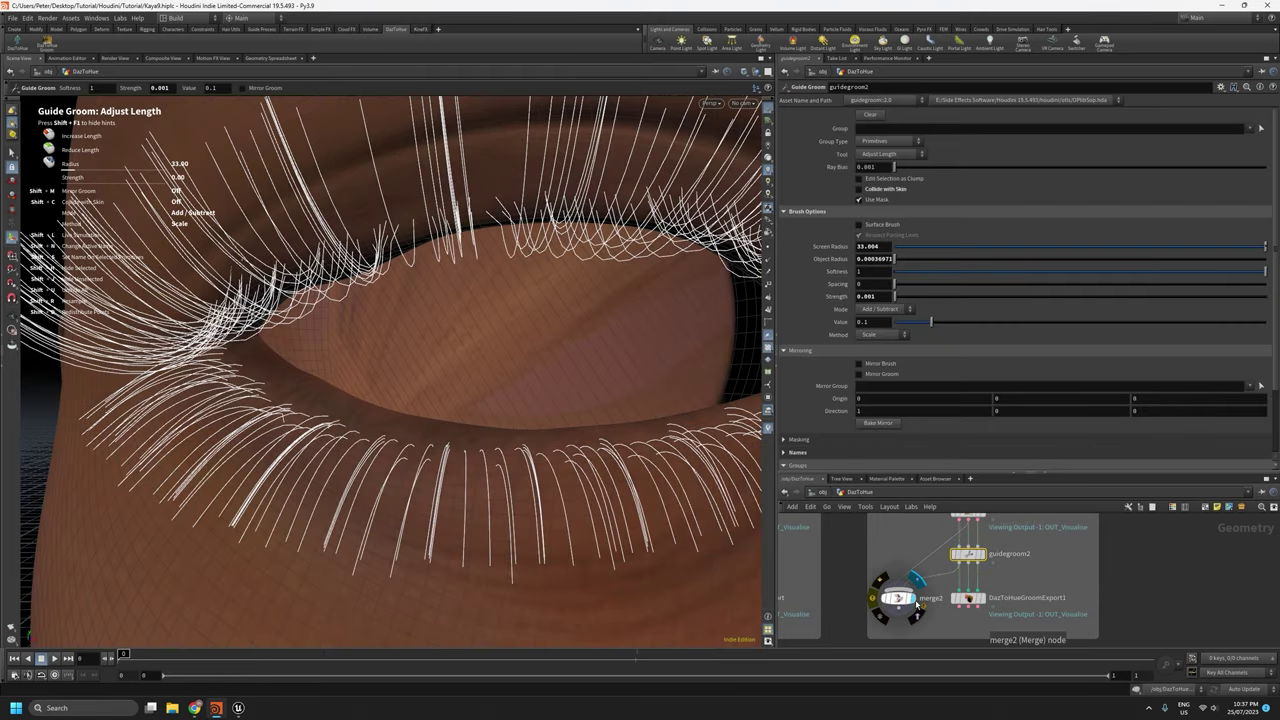
key(ctrl+z)
key(Escape)
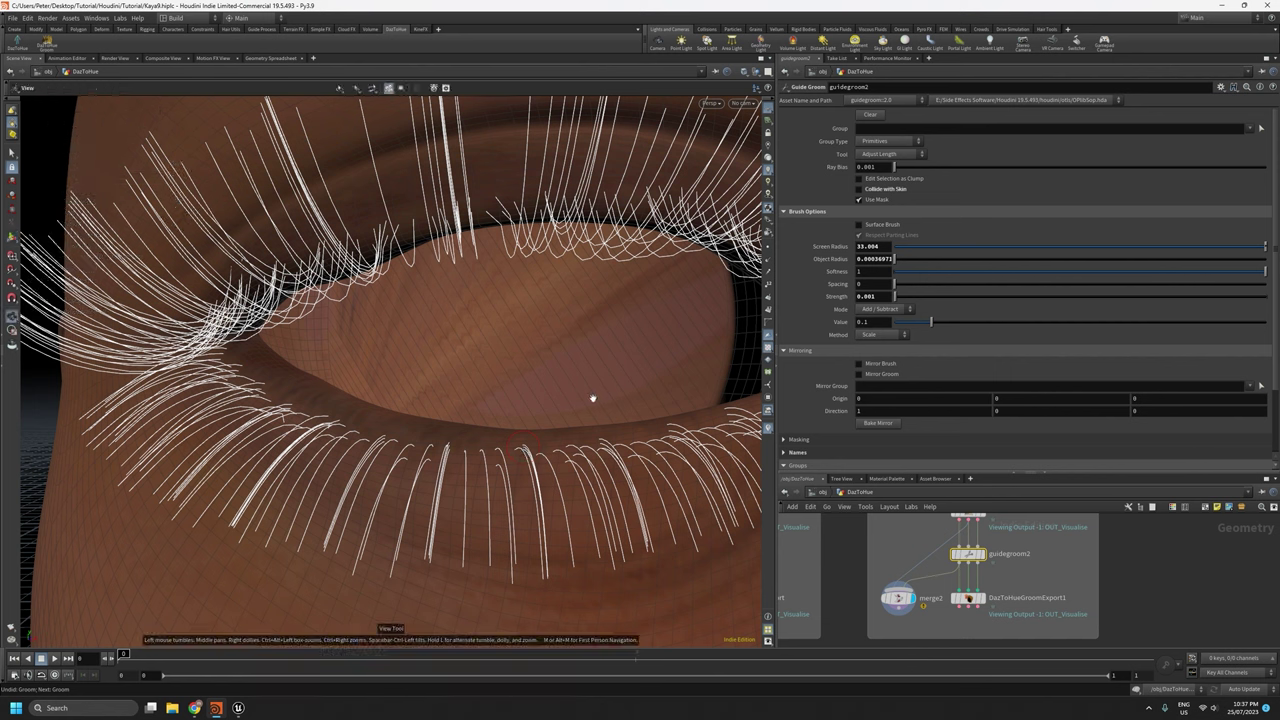
key(Return)
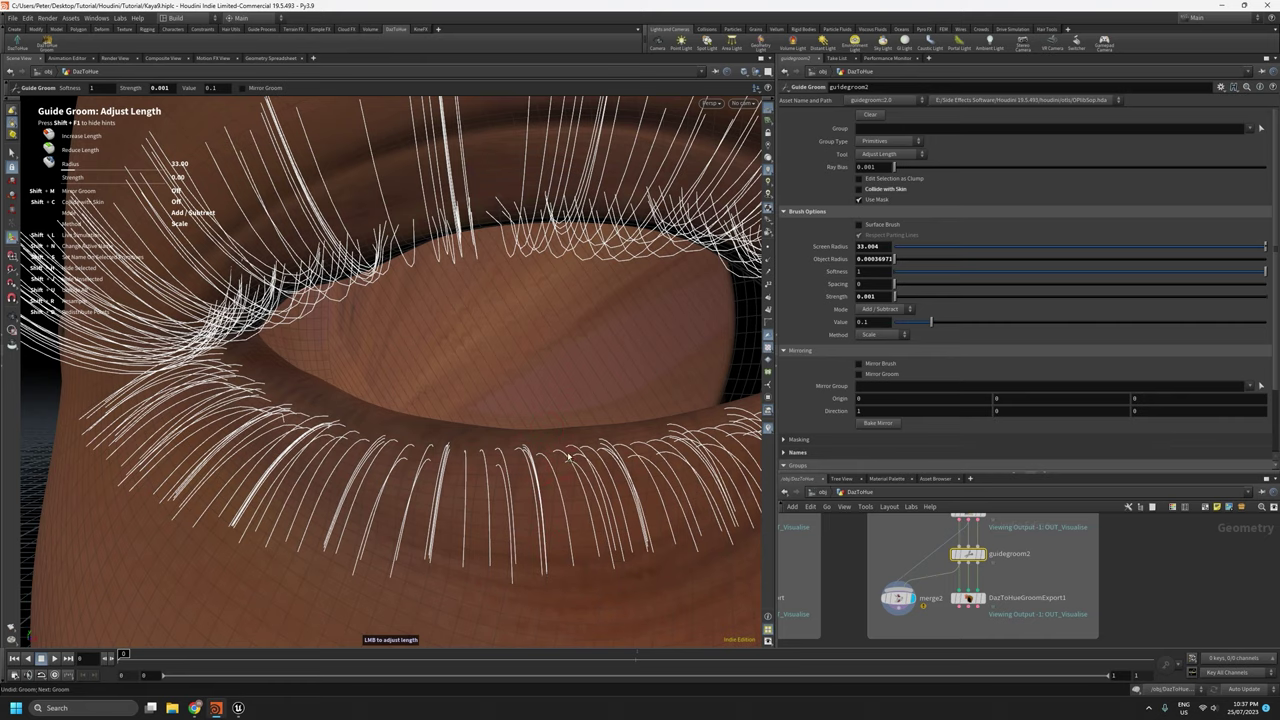
Set the Adjust Length strength to 0.002 and lengthen upper lashes above the middle of the eye.
alt+middle_drag(549, 329, 478, 429)
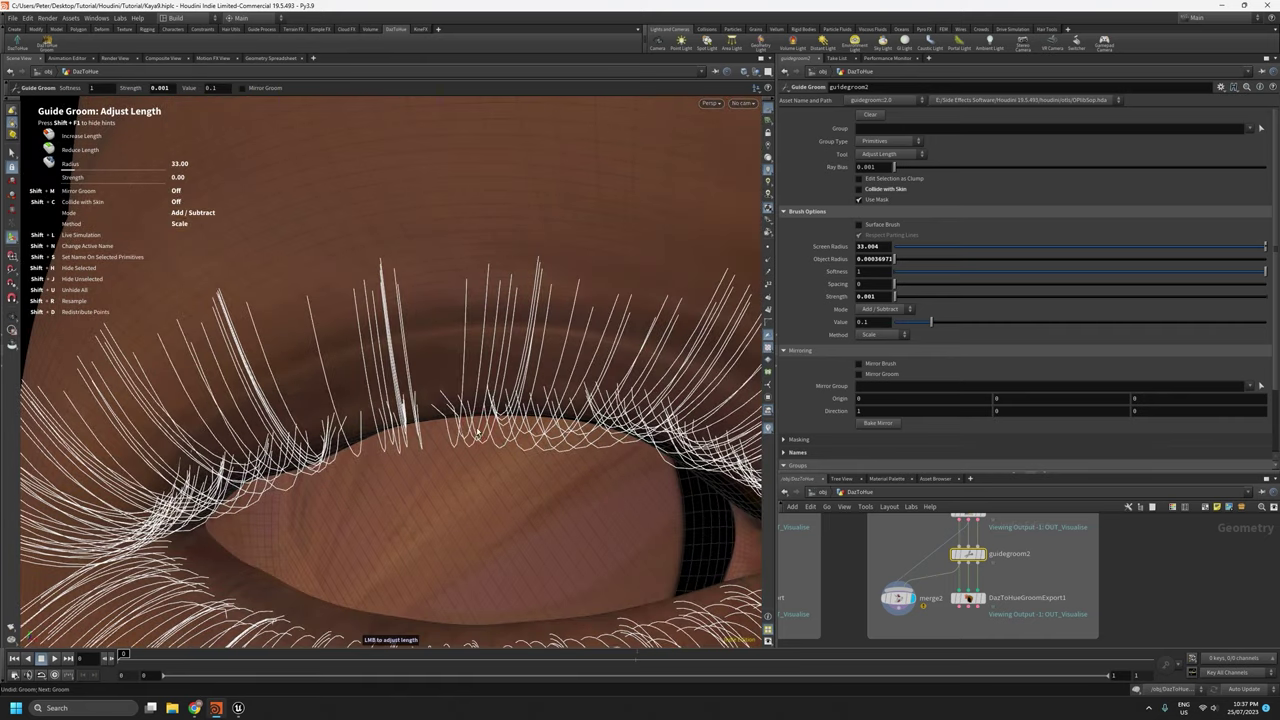
alt+drag(485, 432, 566, 480)
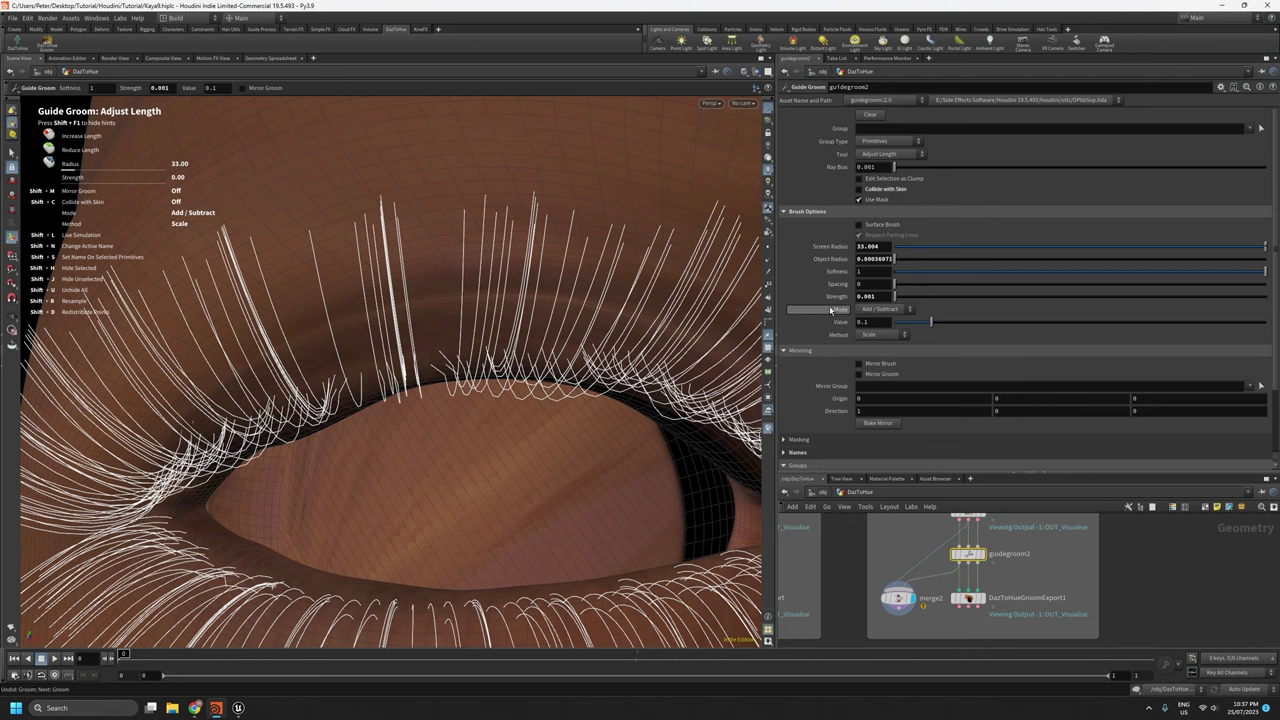
text(2)
key(Return)
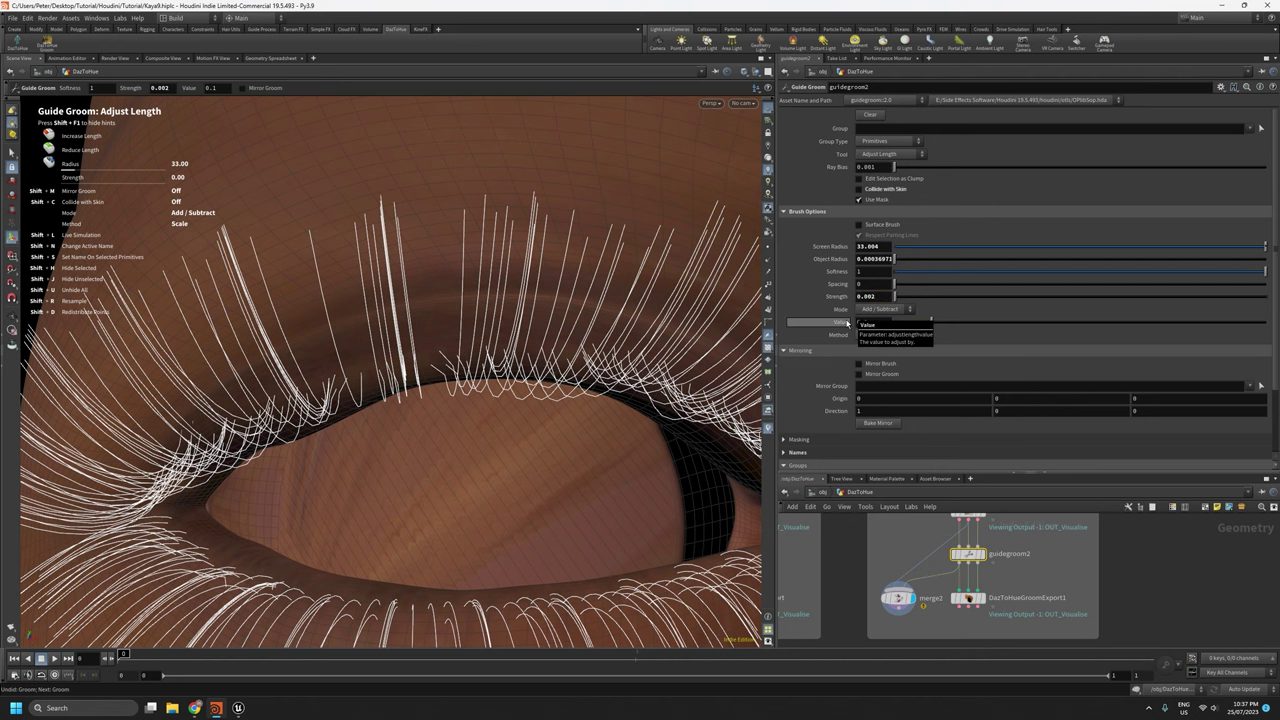
alt+drag(386, 406, 479, 341)
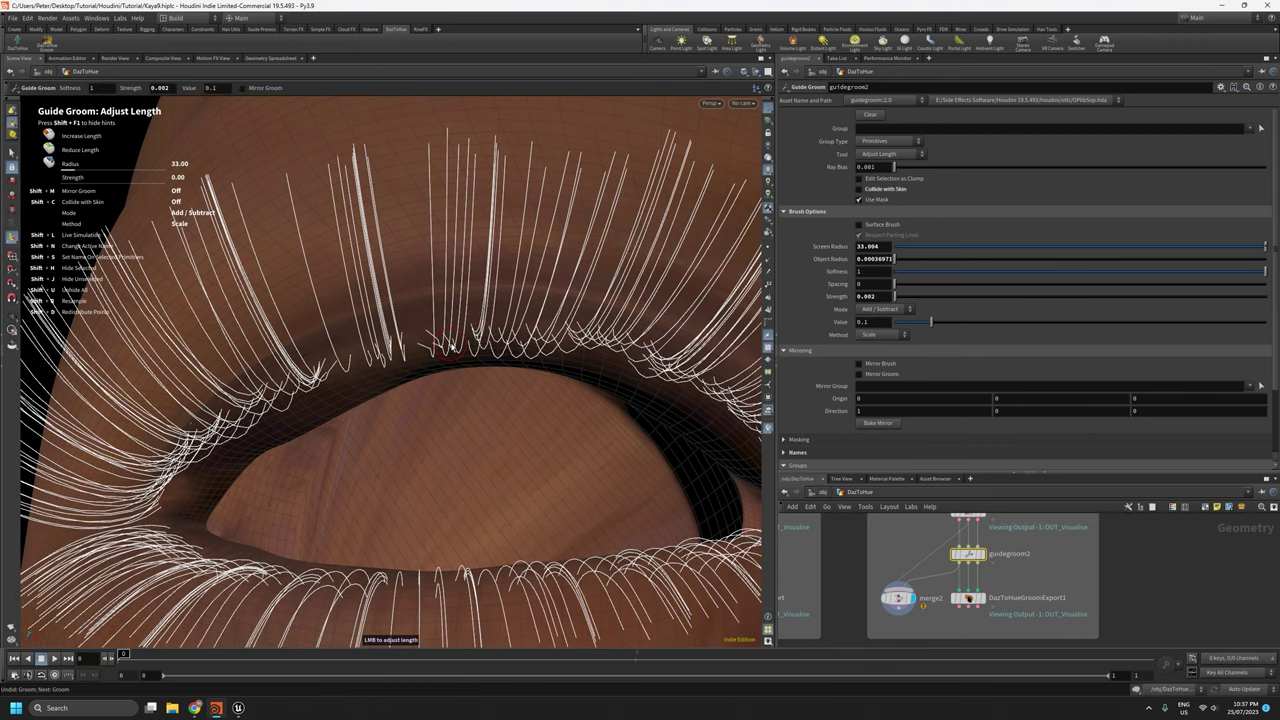
drag(452, 347, 484, 352)
Vary the lengths of scattered lower lashes with Adjust Length strokes and check the result from the front.
alt+right_drag(517, 398, 504, 480)
mouse_move(501, 450)
alt+mouse_down()
mouse_move(498, 515)
mouse_move(514, 466)
mouse_move(523, 491)
mouse_move(527, 453)
alt+mouse_up()
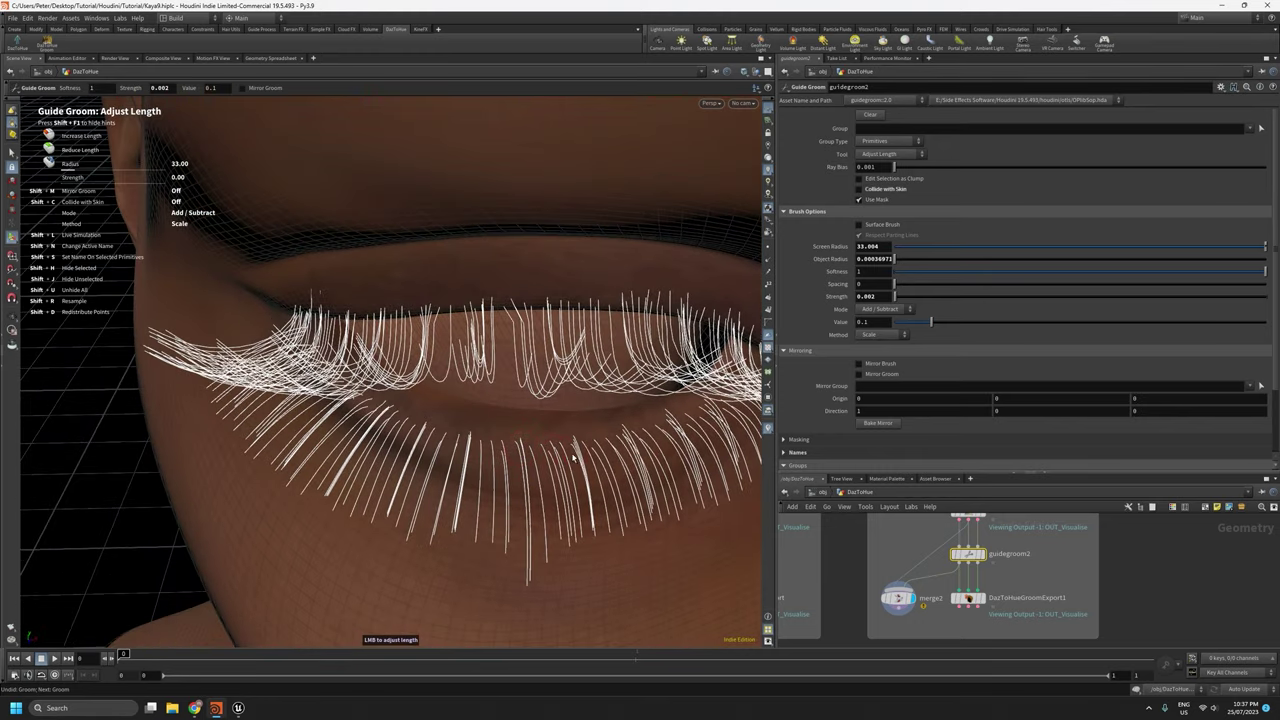
drag(627, 444, 627, 448)
mouse_move(405, 443)
mouse_down()
mouse_move(325, 425)
mouse_move(449, 423)
mouse_move(366, 350)
mouse_move(319, 331)
mouse_move(280, 343)
mouse_move(360, 307)
mouse_move(467, 300)
mouse_up()
alt+middle_drag(720, 372, 505, 388)
mouse_move(505, 388)
mouse_down()
mouse_move(476, 383)
mouse_move(428, 321)
mouse_up()
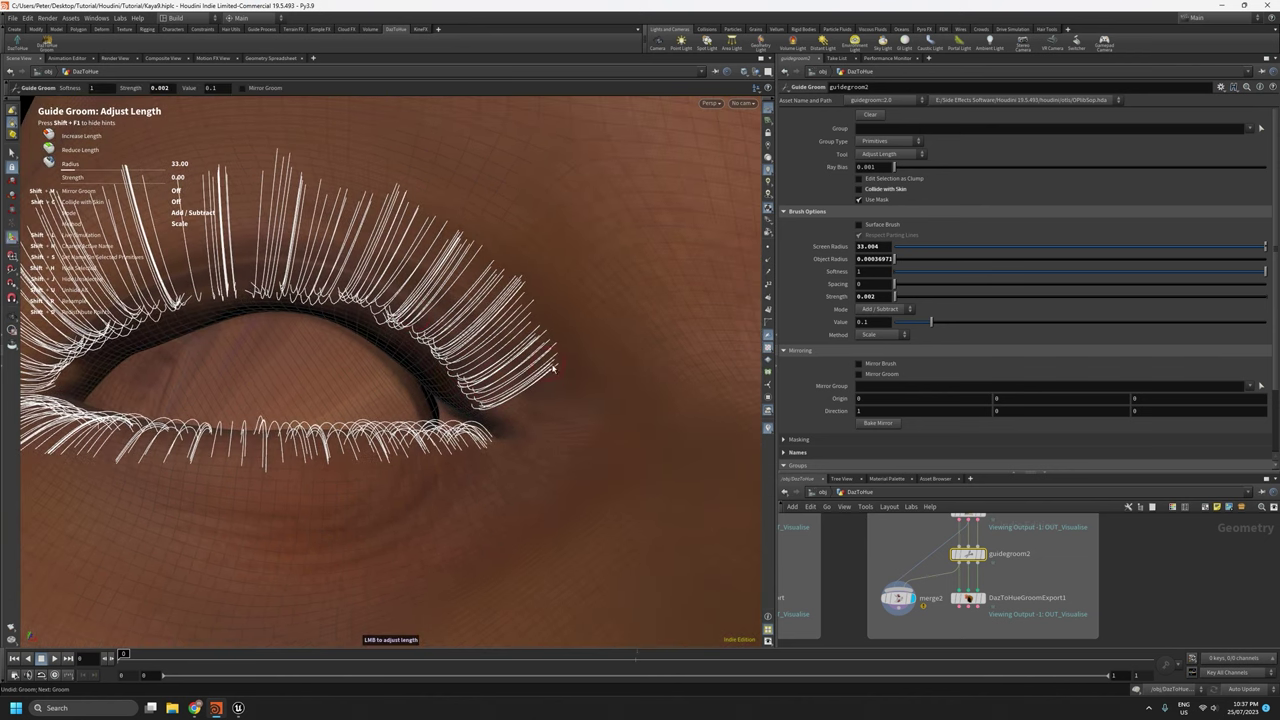
Switch guidegroom2 to the Cut tool and check the lash lengths from above, from the front and from the side.
click(890, 153)
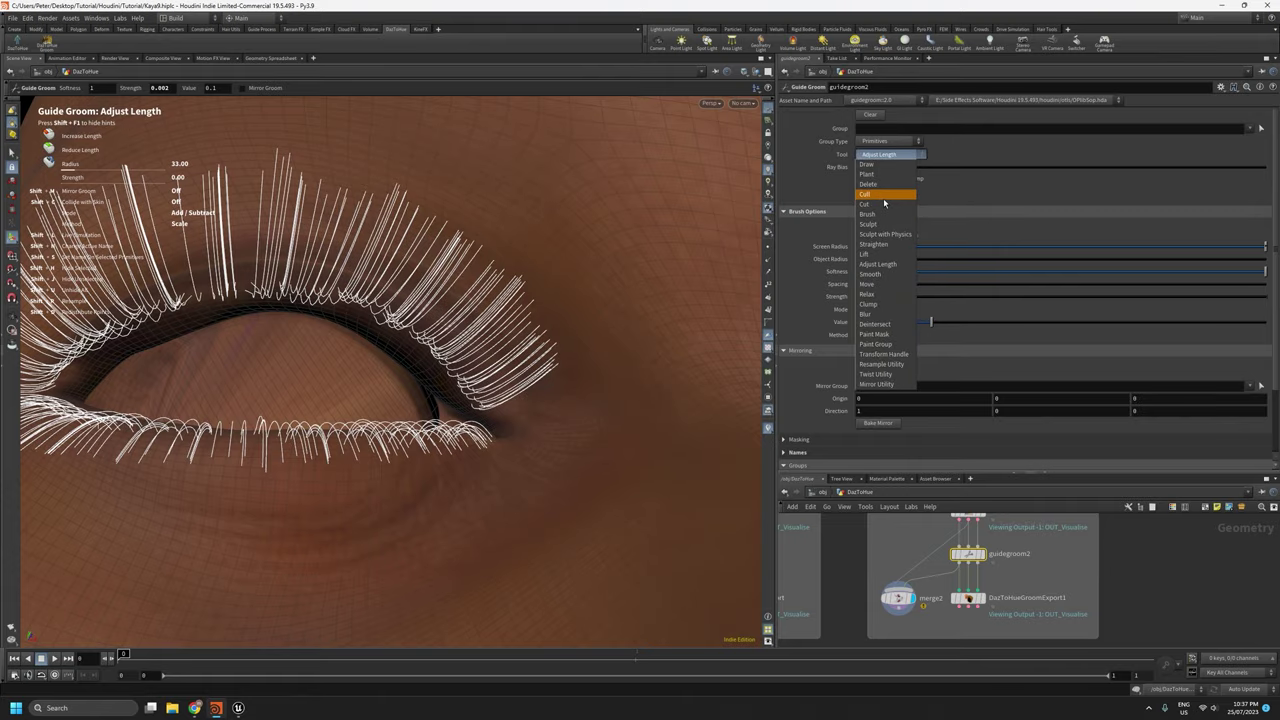
click(886, 206)
drag(237, 342, 465, 507)
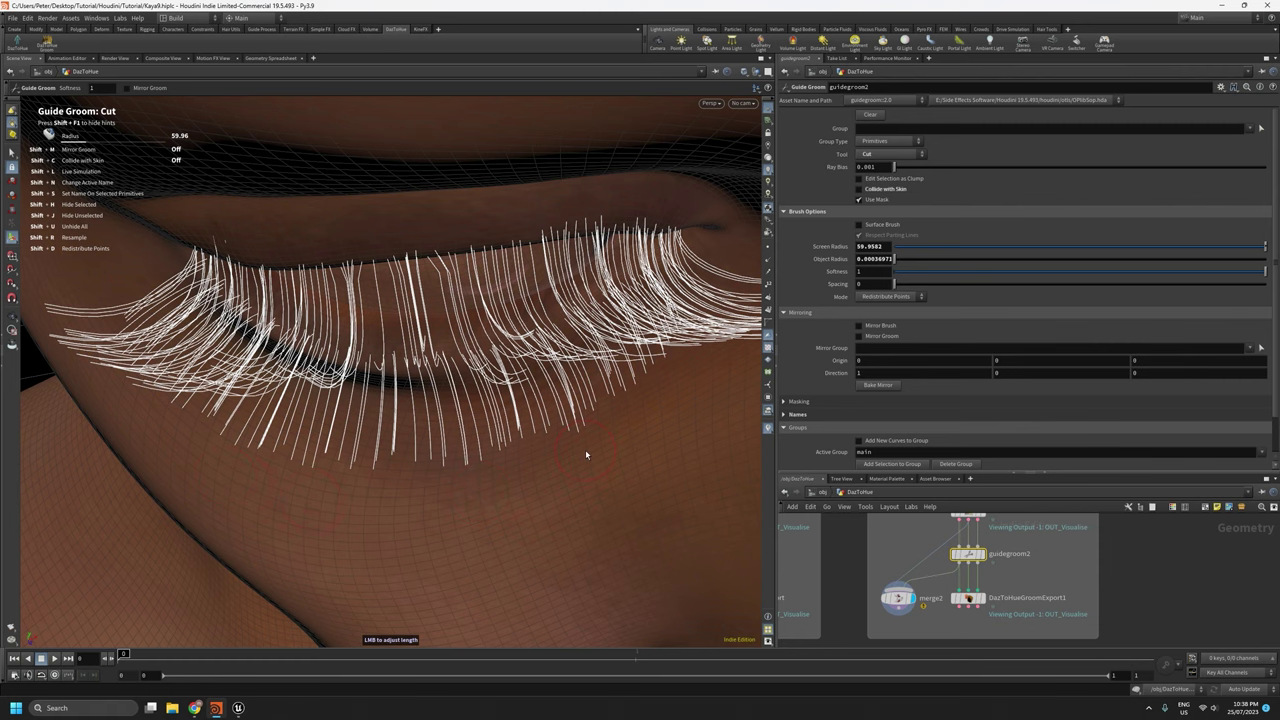
alt+drag(548, 524, 529, 272)
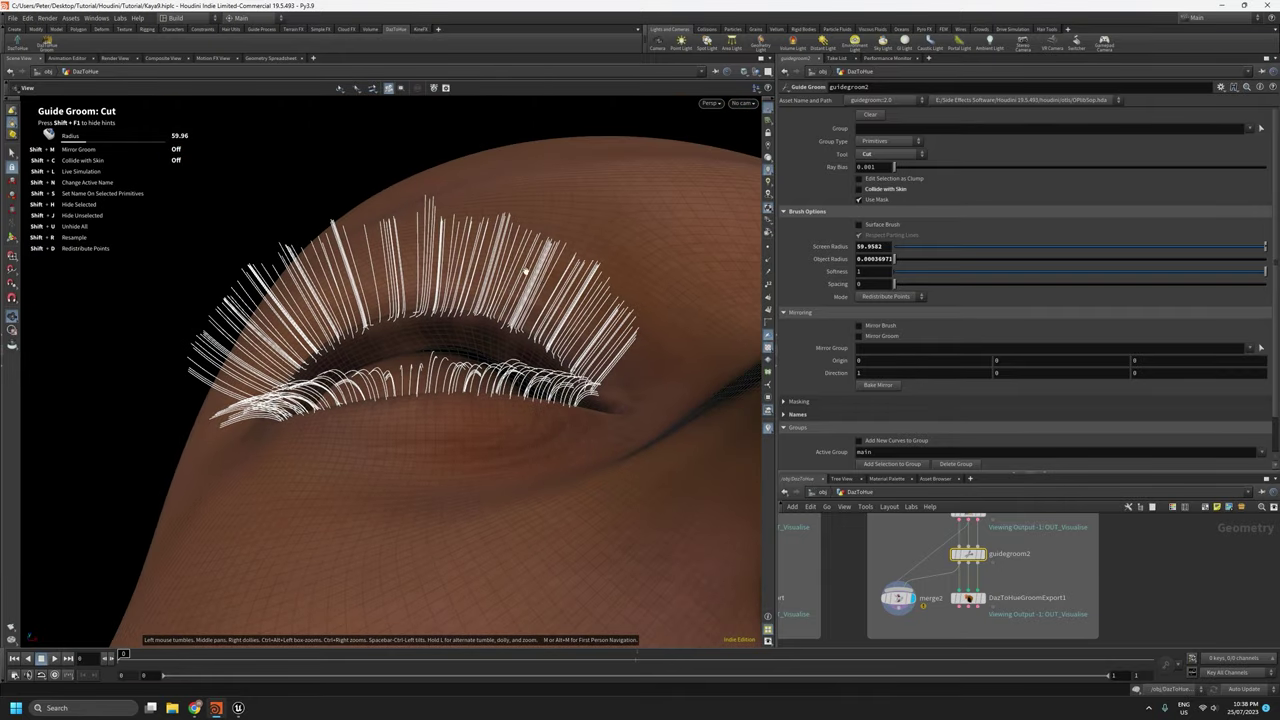
alt+drag(425, 180, 464, 160)
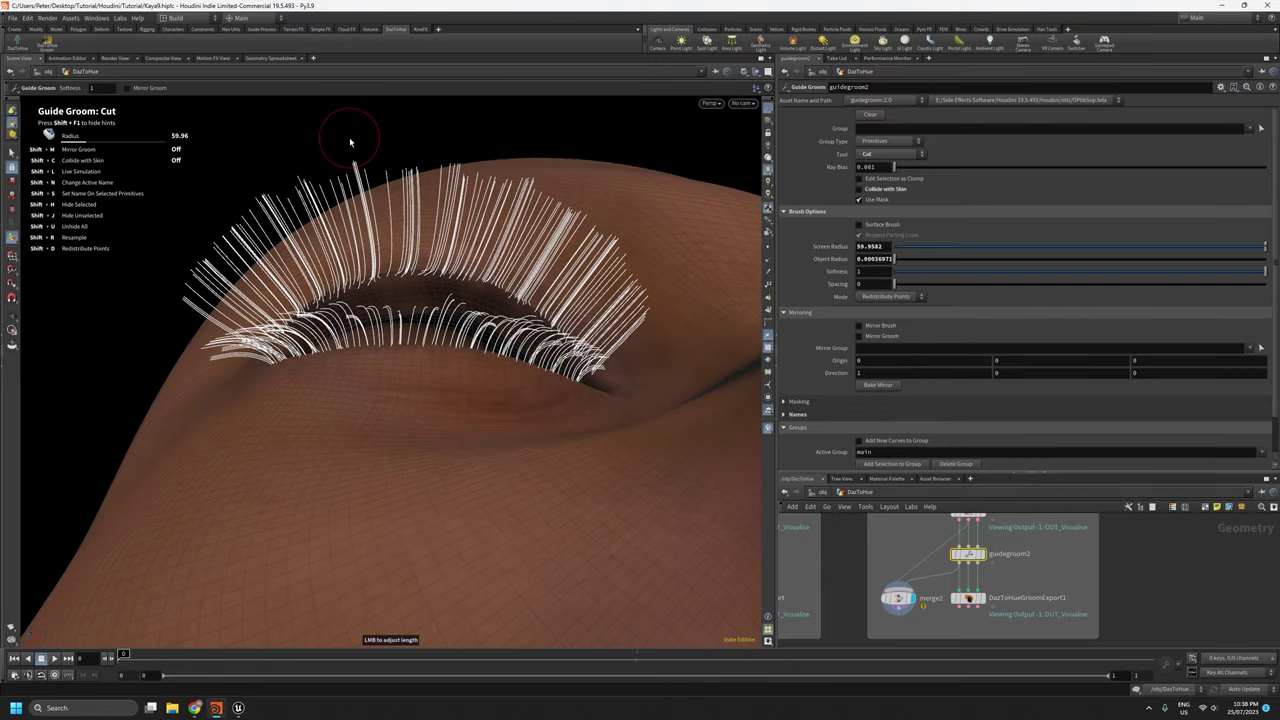
drag(259, 158, 388, 437)
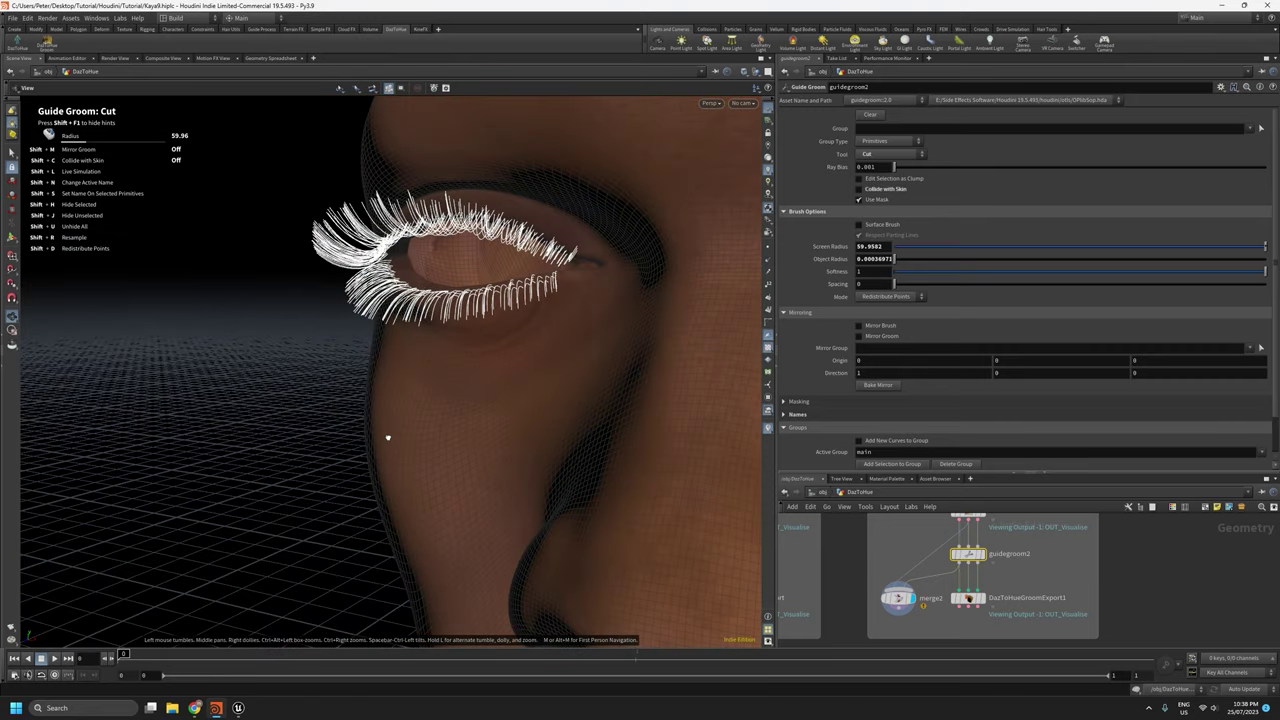
Select the DazToHueGroomExport1 node and examine the physics guides among the lashes around the eye.
click(967, 598)
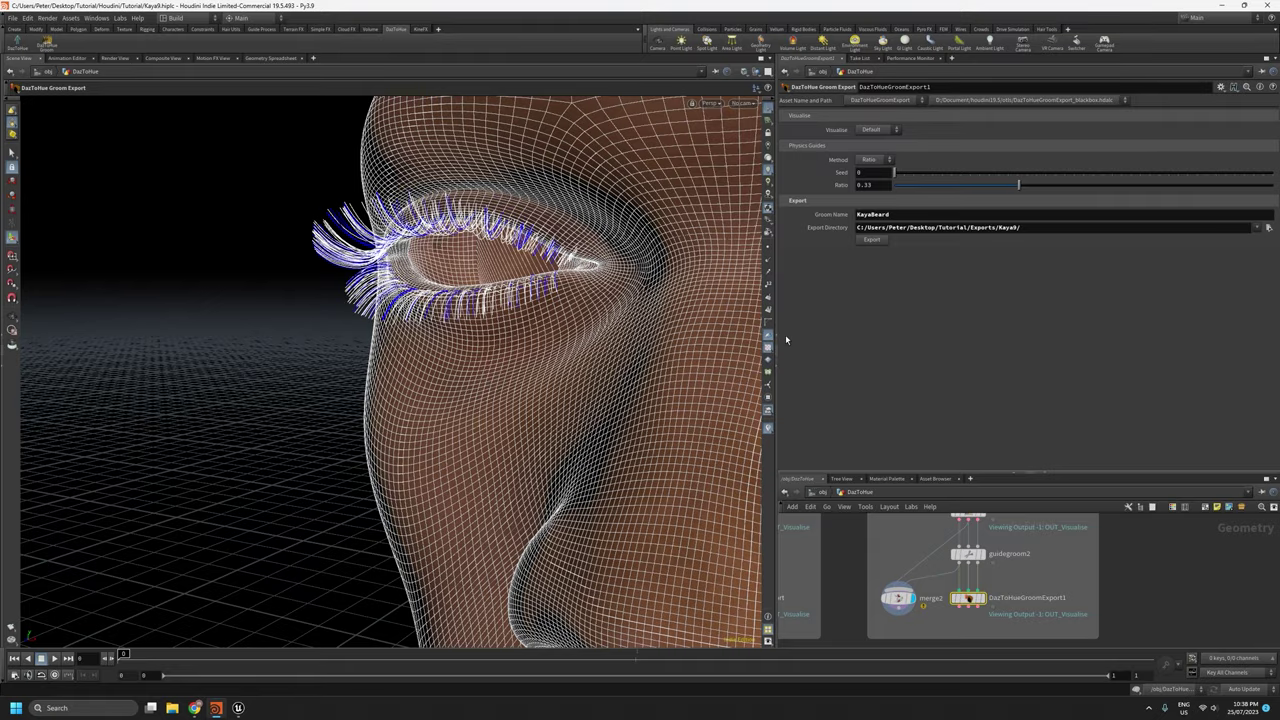
key(Escape)
drag(494, 371, 523, 548)
middle_drag(525, 548, 576, 608)
right_drag(506, 500, 491, 337)
drag(491, 337, 422, 437)
scroll(422, 437, up, 3)
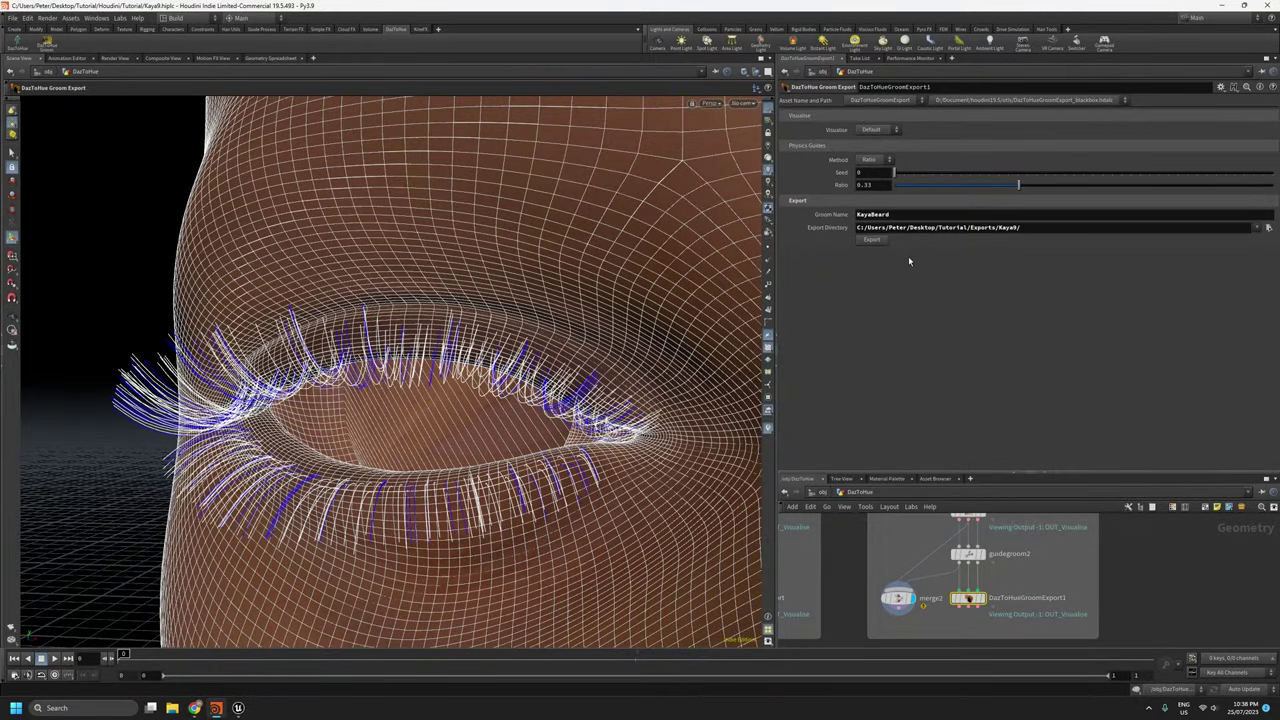
key(Escape)
drag(509, 424, 487, 510)
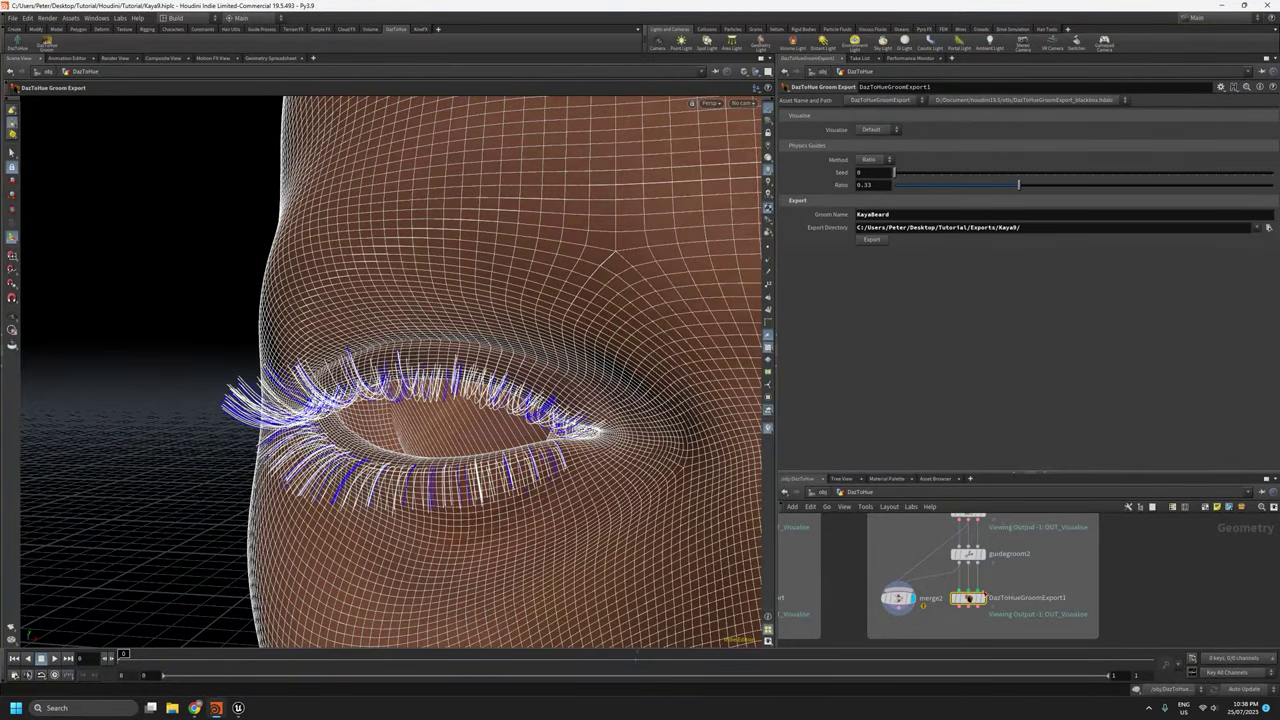
Set the groom name to KayaEyelashes and export the groom to the Kaya9 export directory.
drag(872, 214, 989, 212)
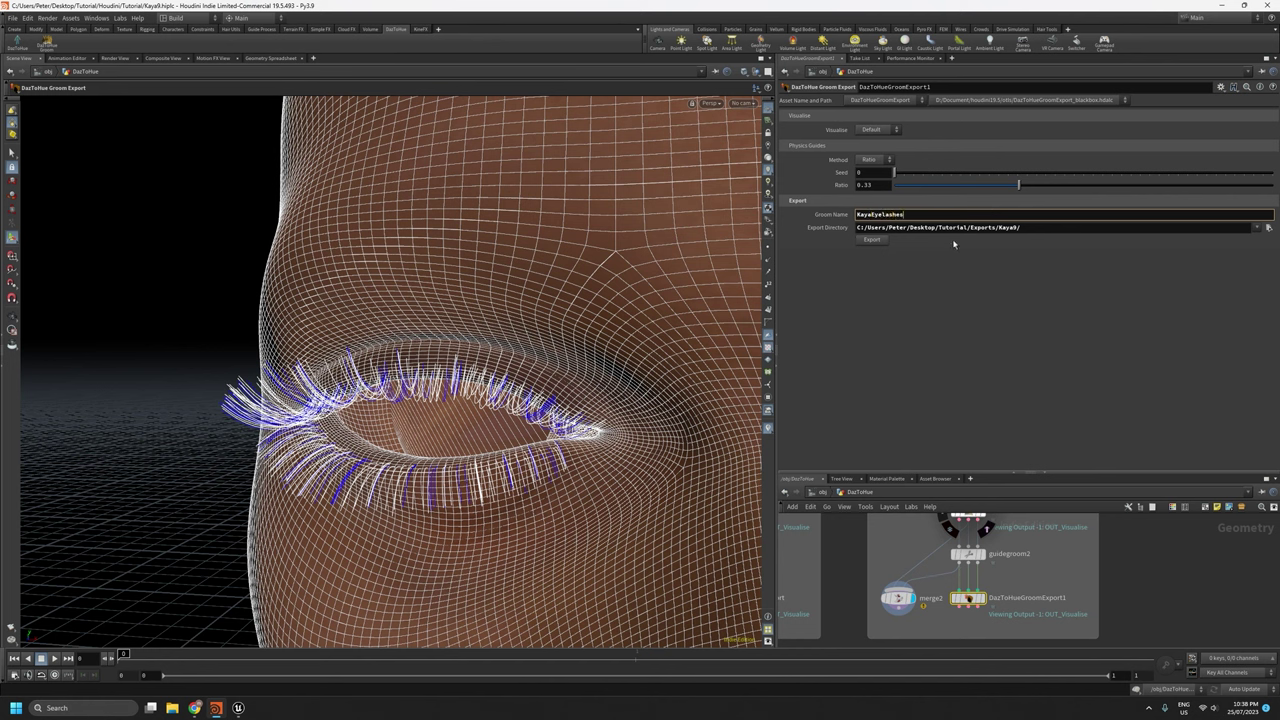
click(873, 240)
click(1266, 580)
Switch to Unreal and import ABC_KayaEyelashes.abc into the Kaya9 Meshes folder with the offered import options.
click(238, 708)
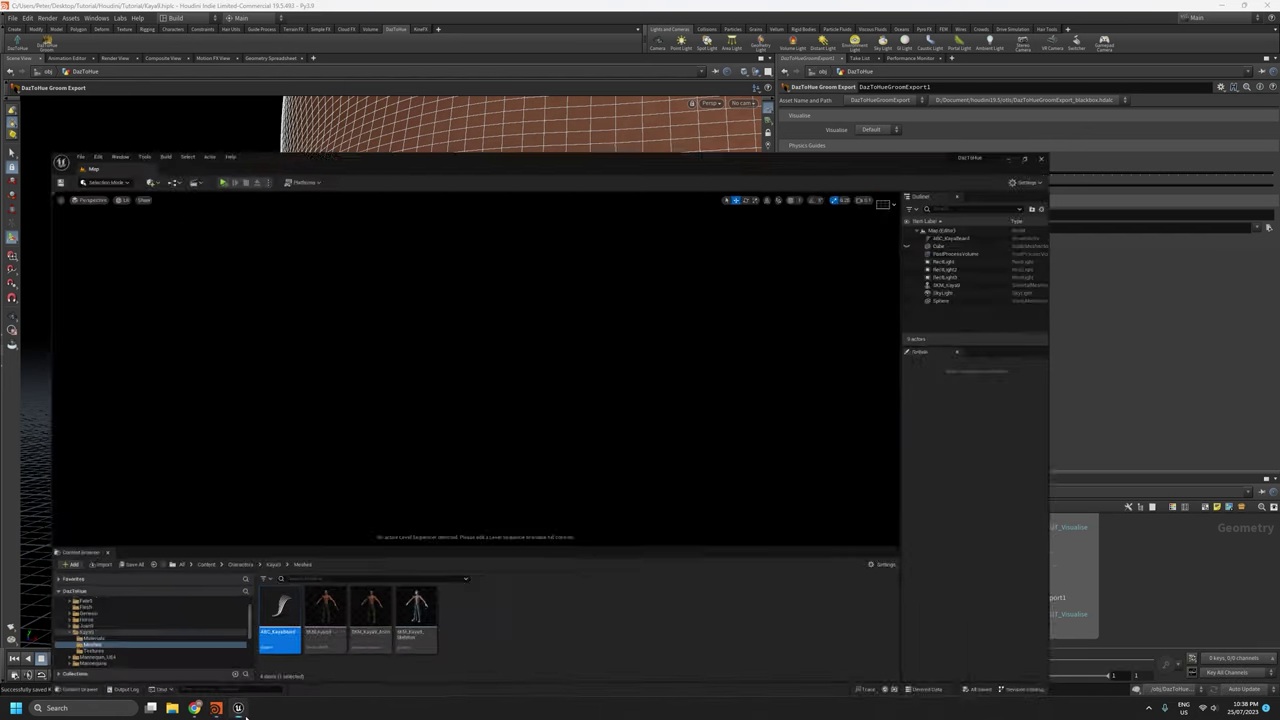
right_click(56, 631)
mouse_move(160, 452)
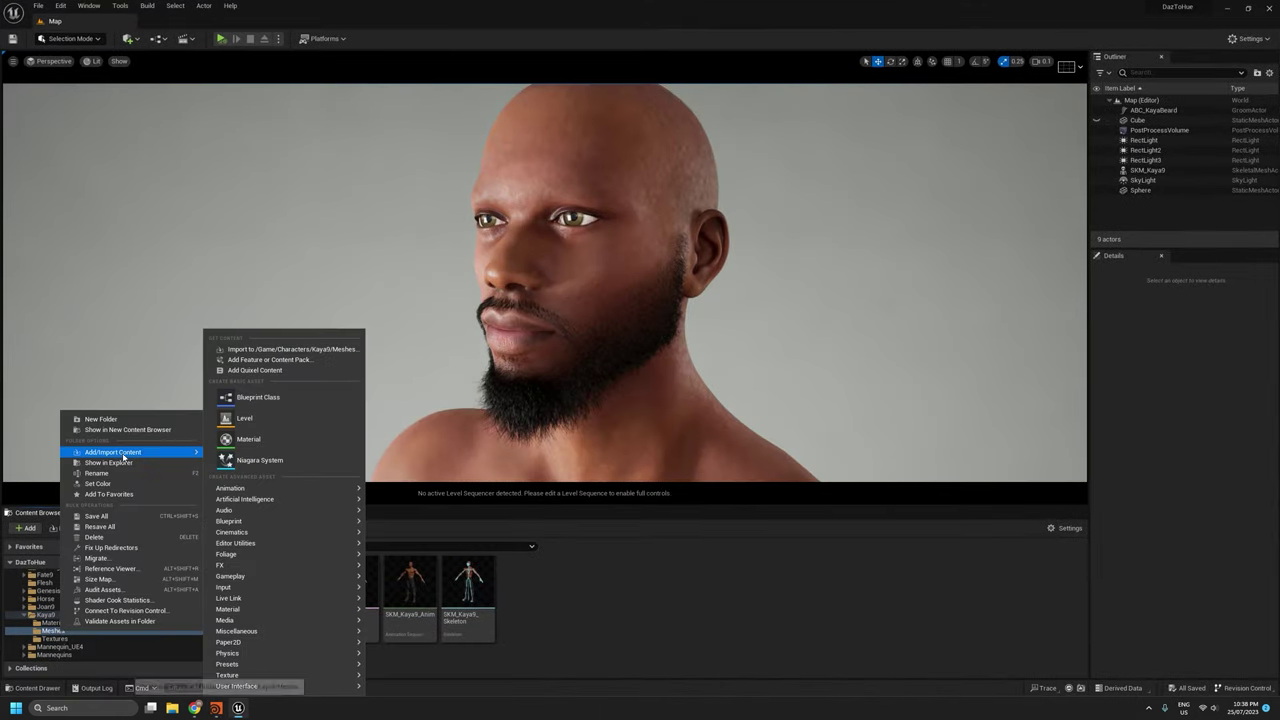
click(276, 349)
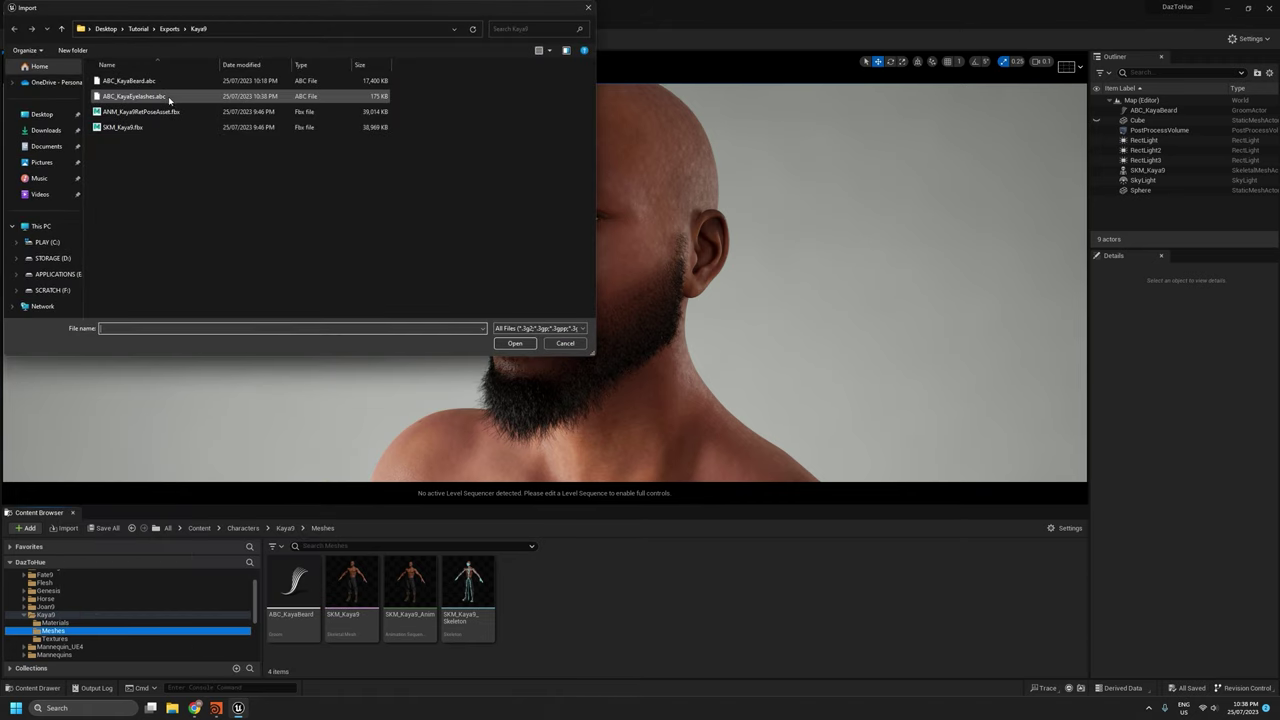
double_click(135, 96)
click(733, 457)
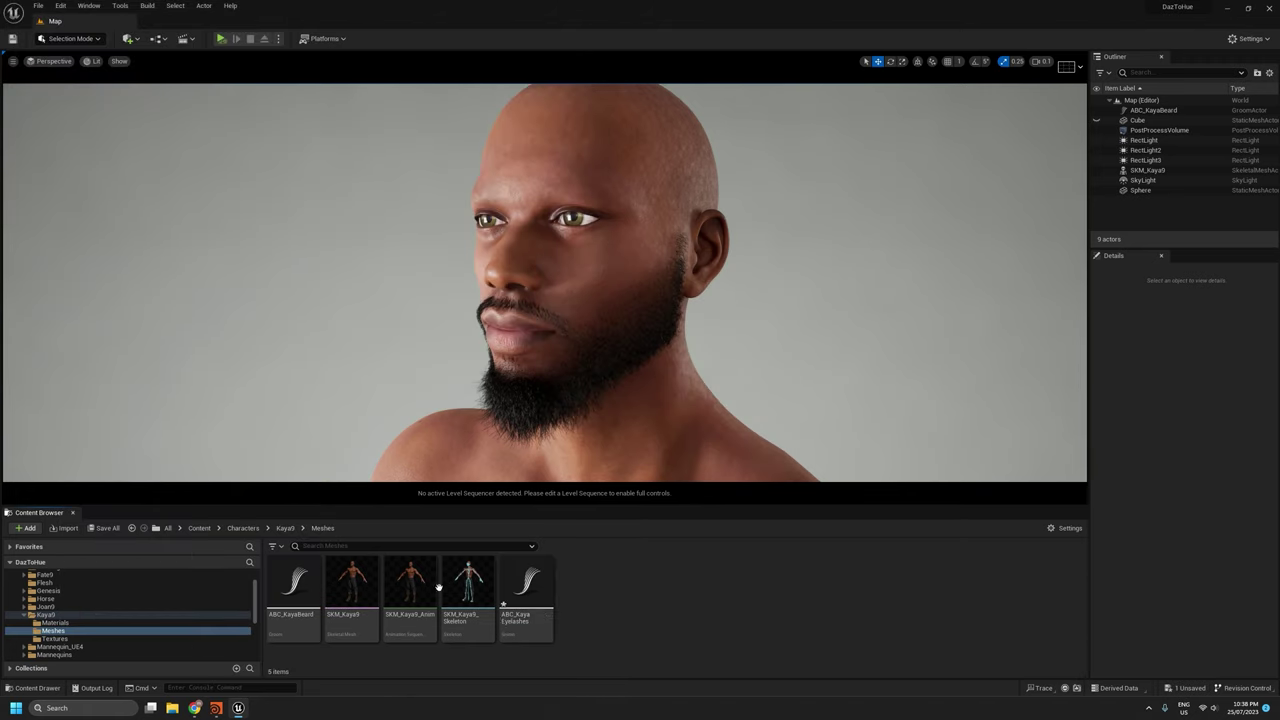
Place the ABC_KayaEyelashes groom in the level and reset its location to the origin.
drag(873, 390, 877, 386)
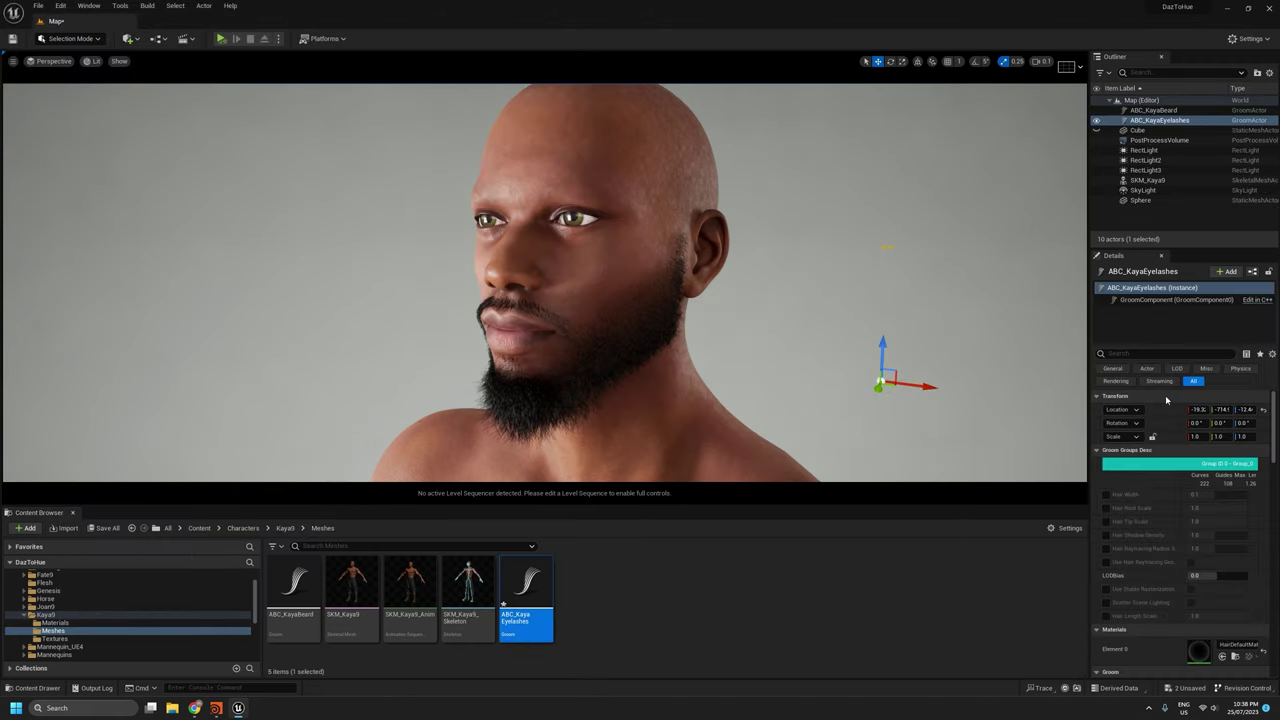
click(1264, 411)
Add a material slot to the ABC_KayaEyelashes groom, assign MI_Kaya9Beard to it, and save and close the asset.
double_click(539, 580)
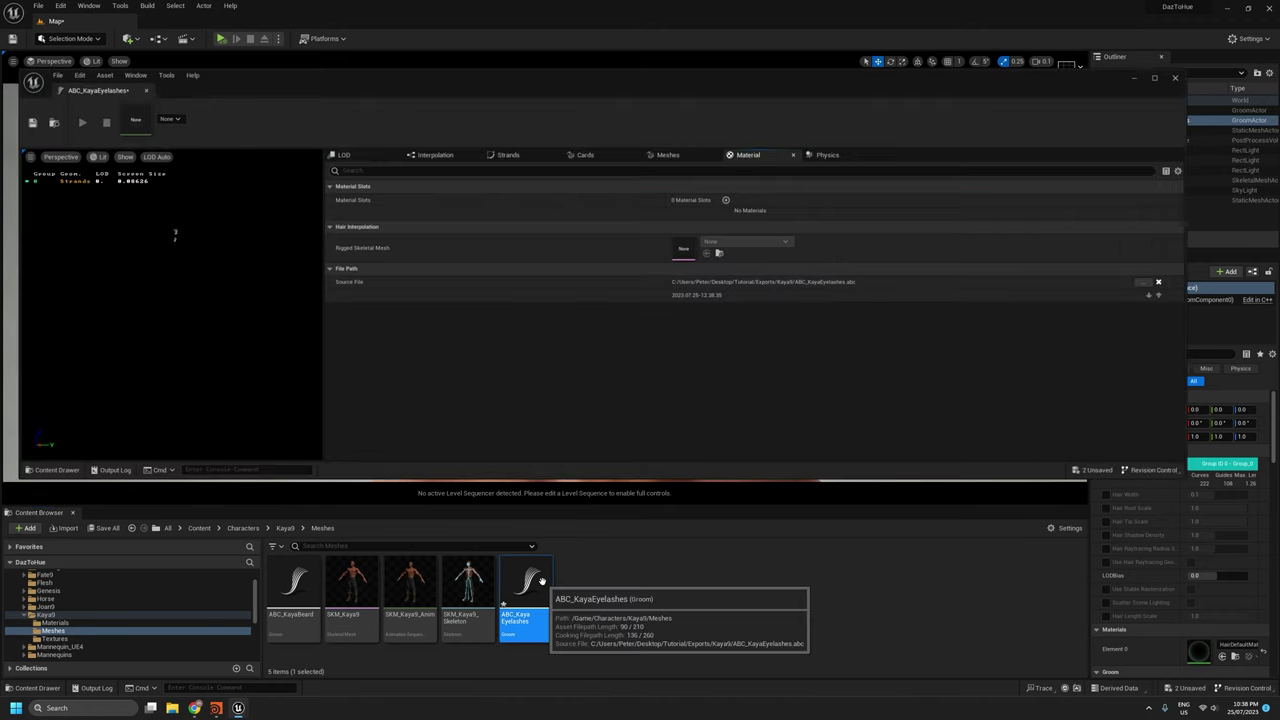
click(727, 198)
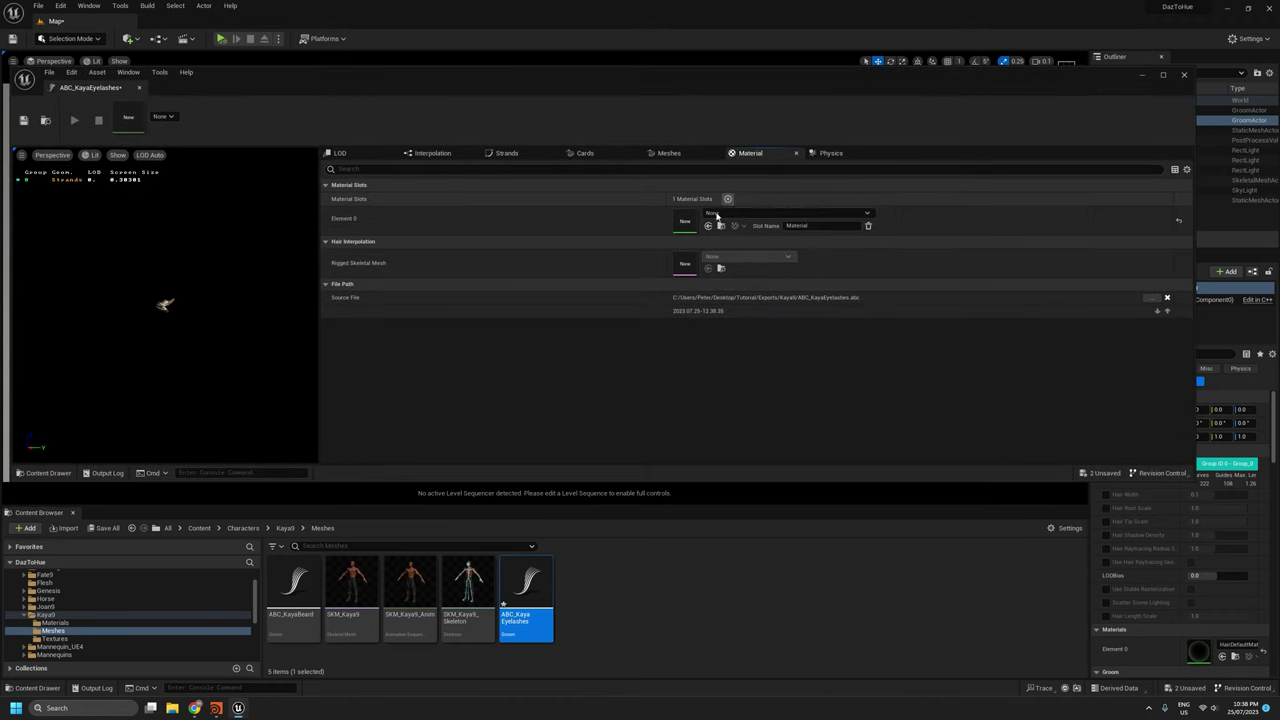
click(97, 621)
drag(293, 585, 693, 218)
click(23, 120)
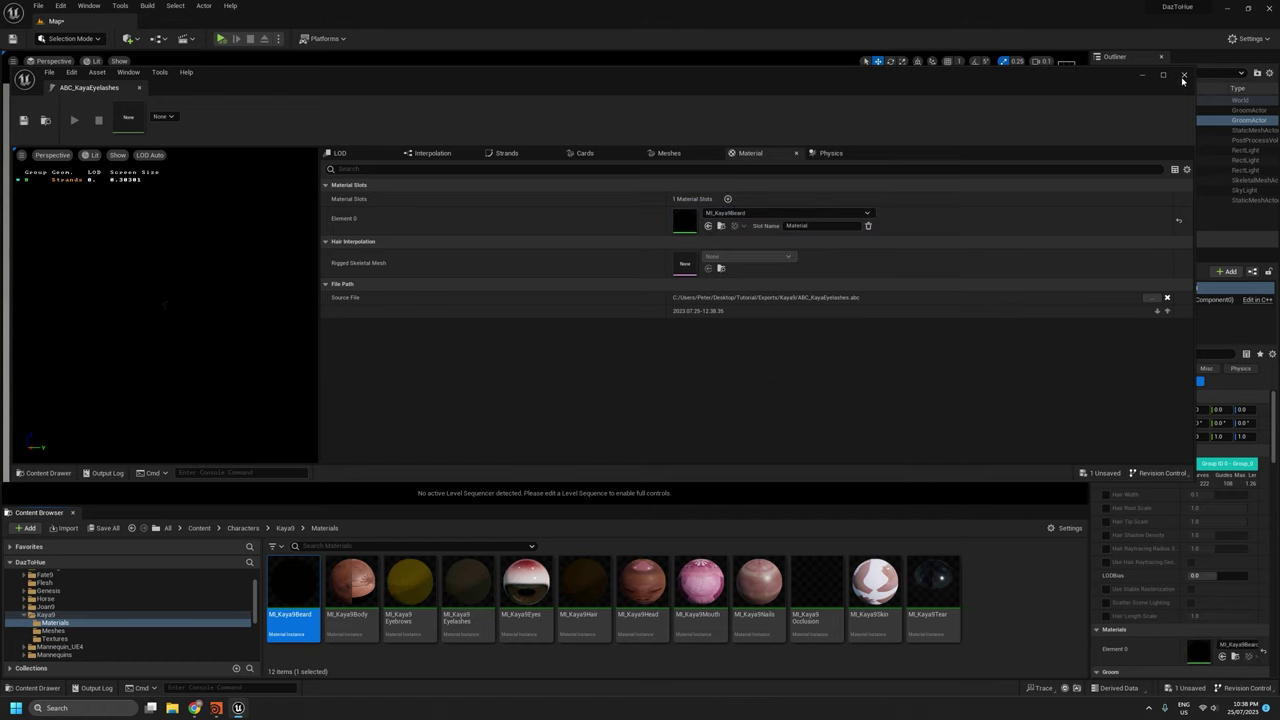
click(1183, 80)
click(849, 229)
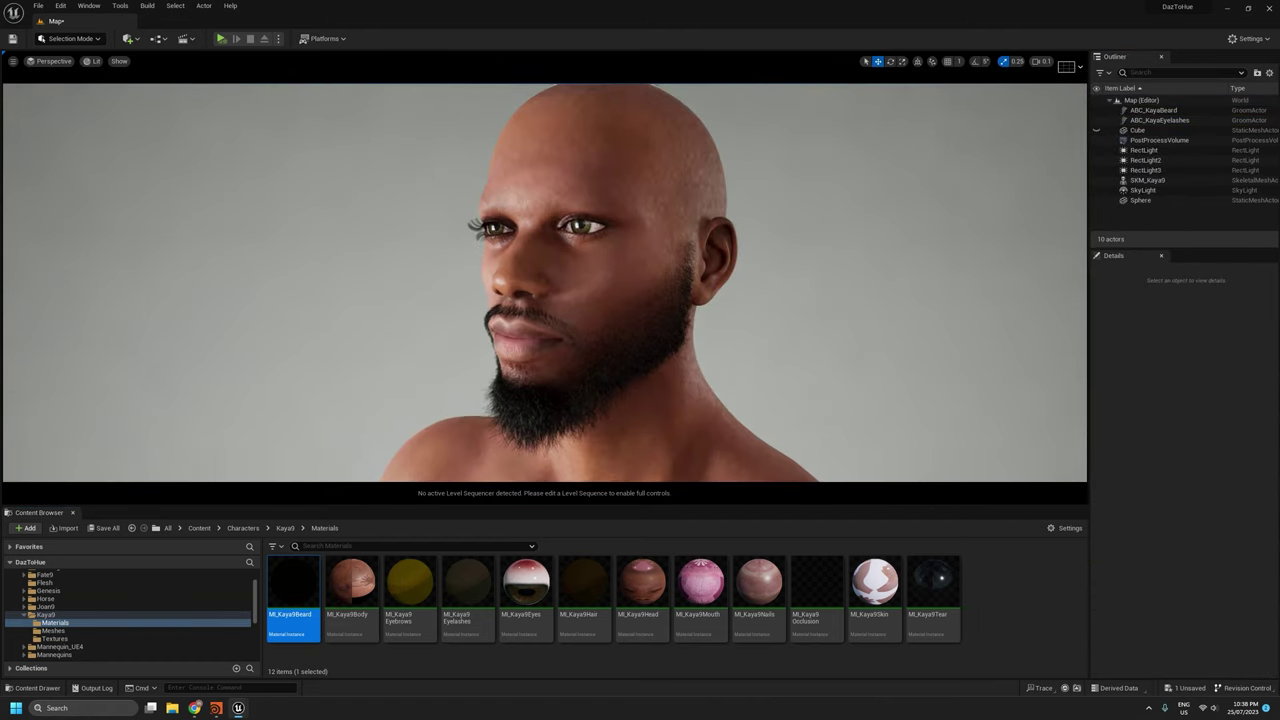